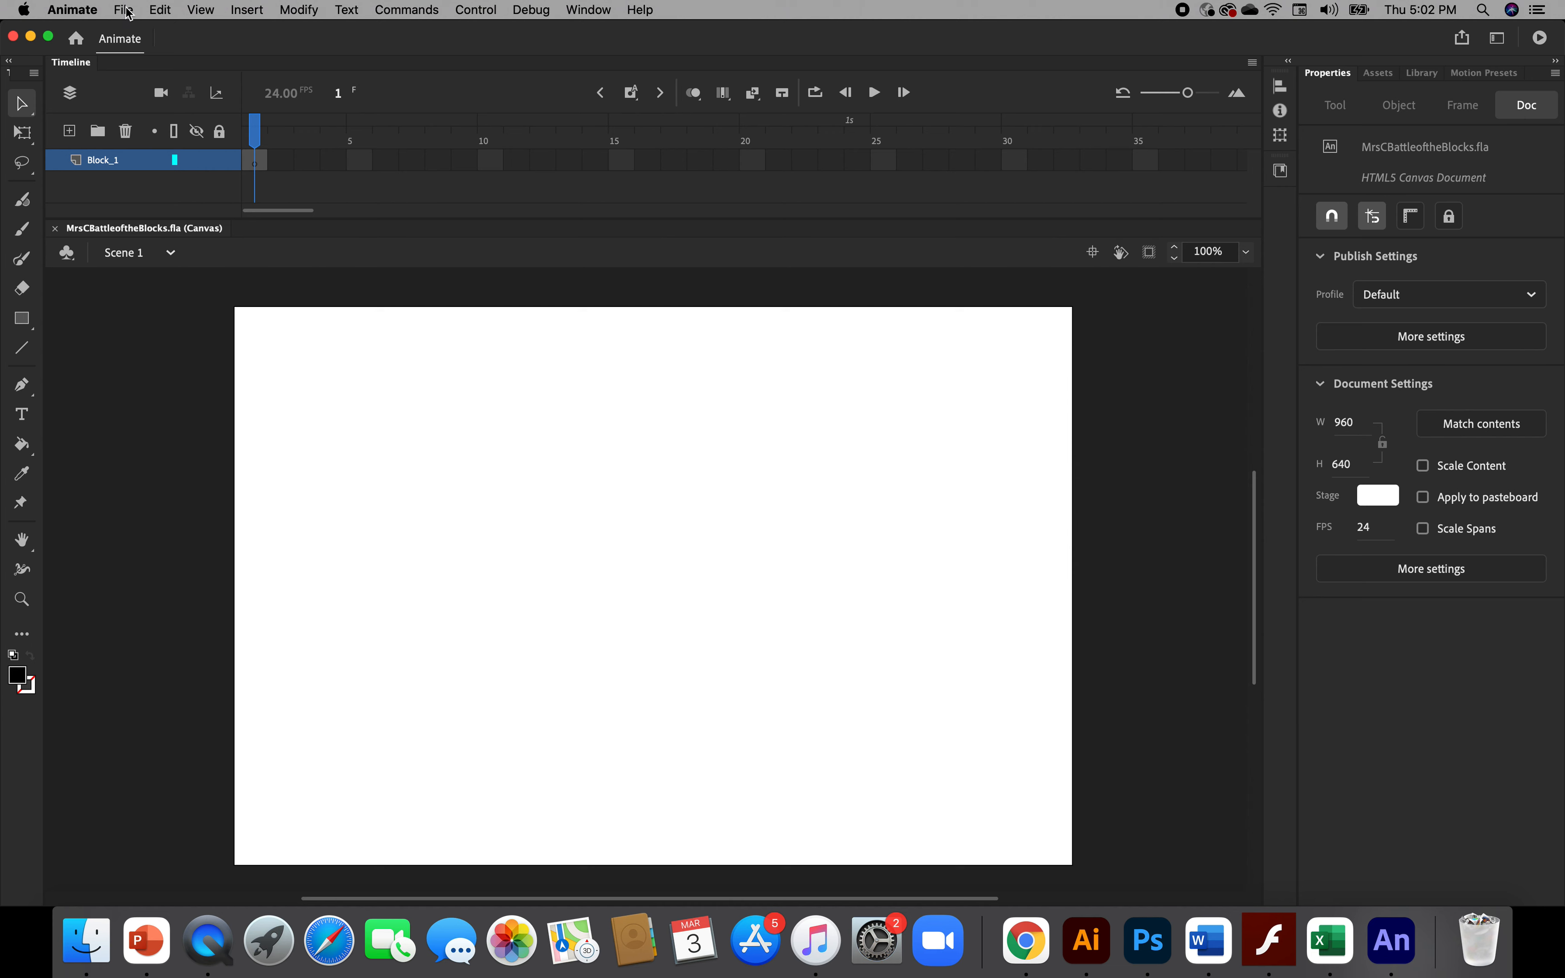
pyautogui.click(124, 11)
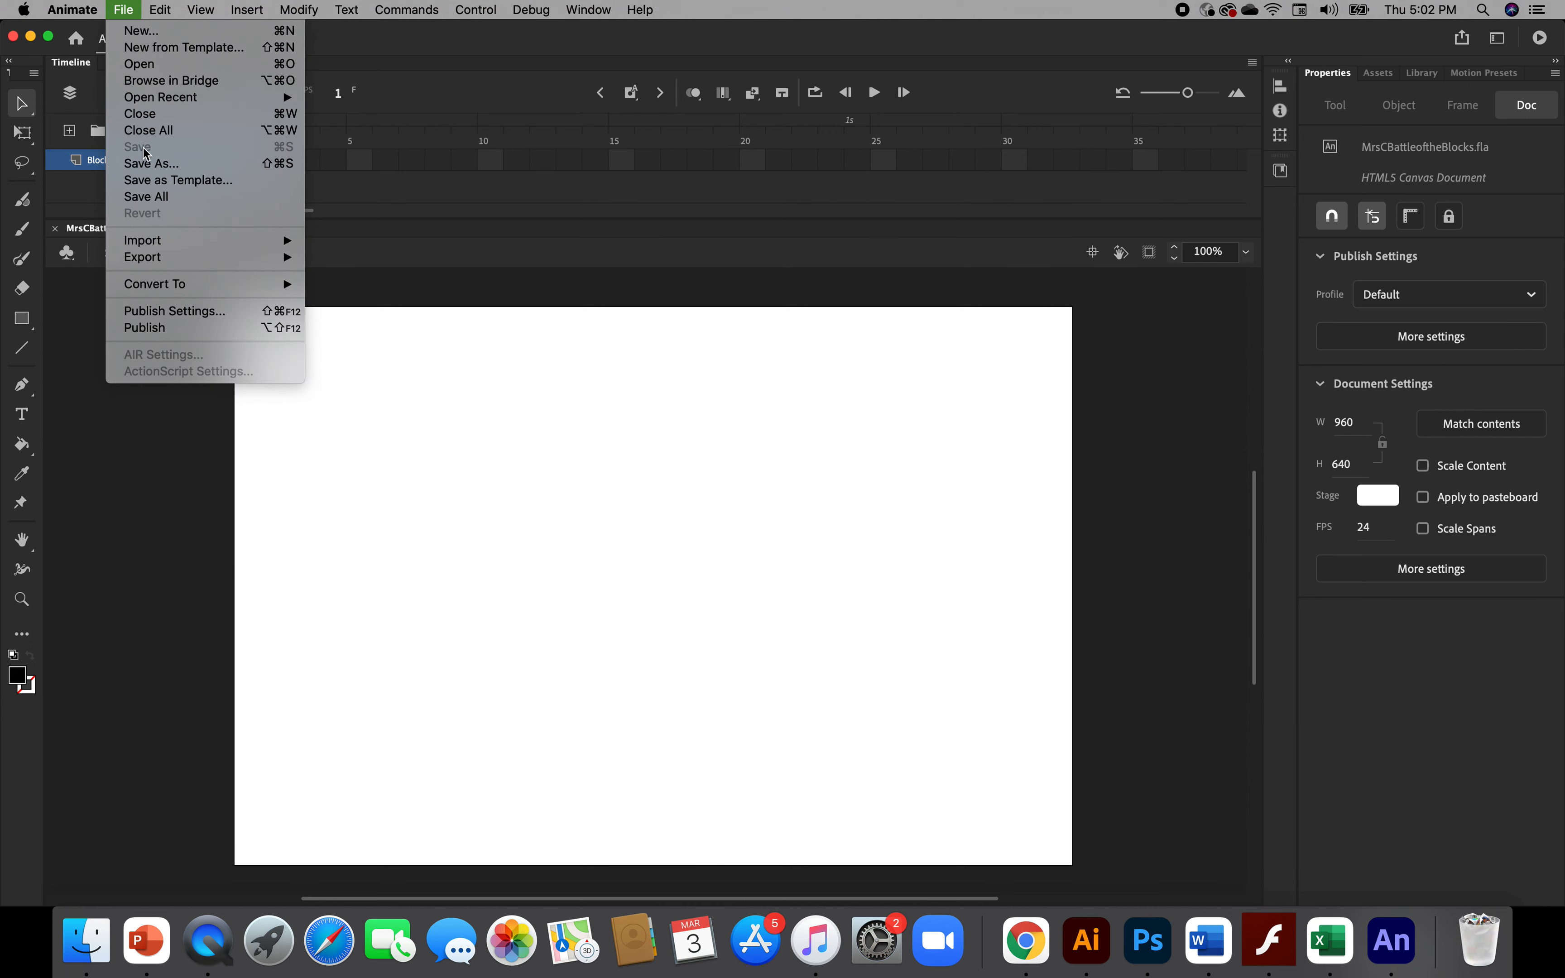
pyautogui.click(408, 468)
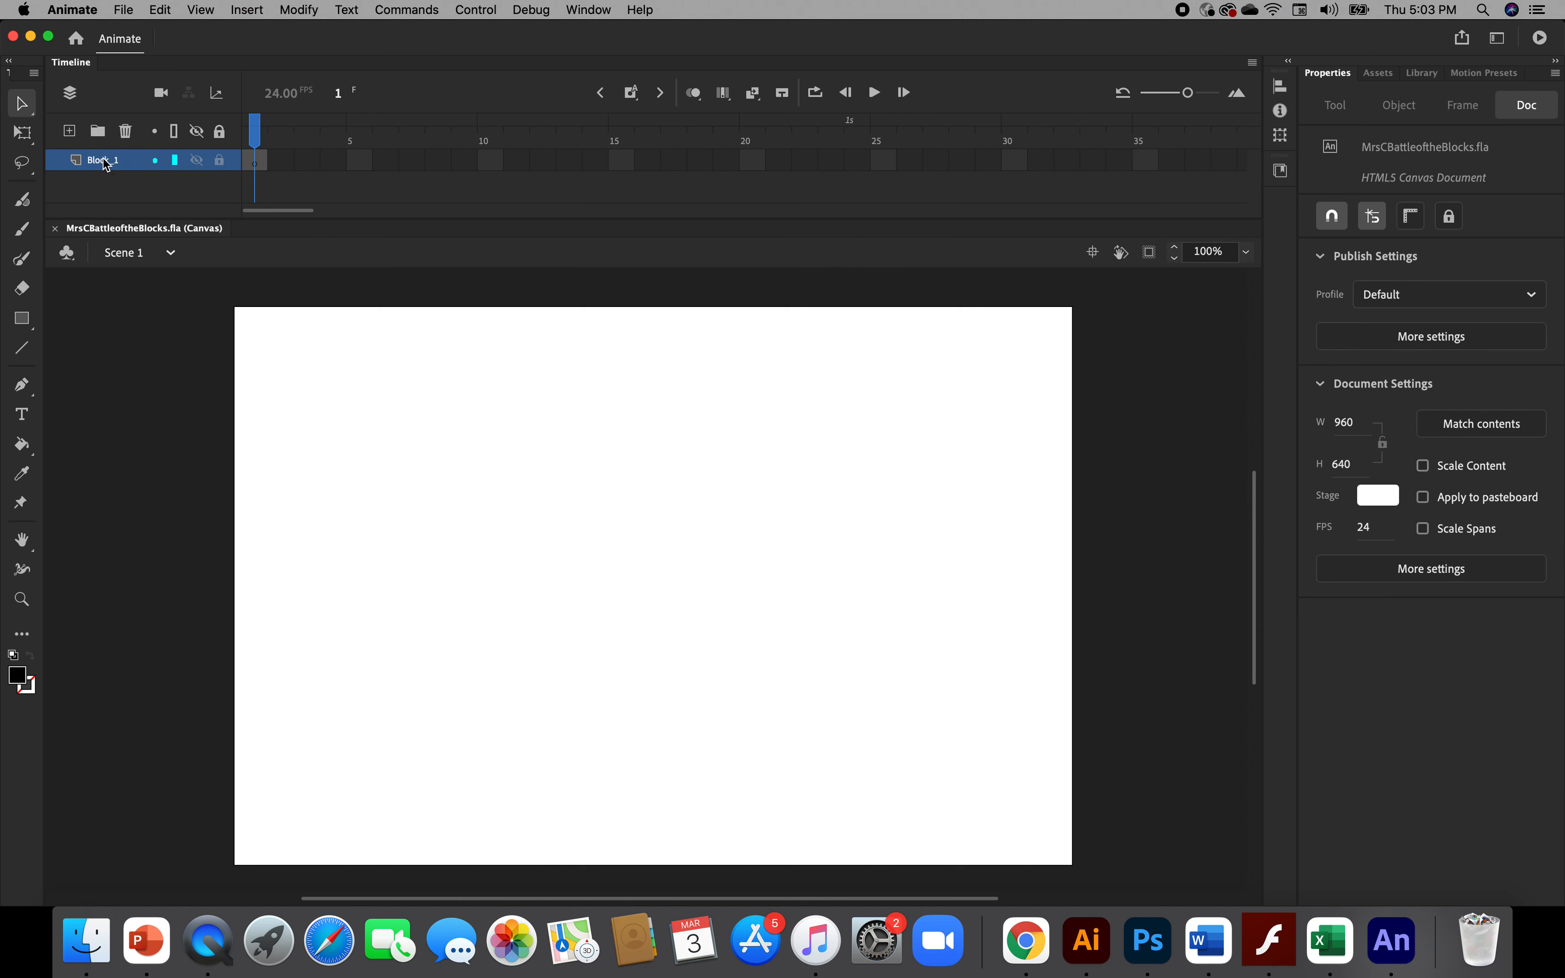
# Insert a frame at frame 24 on the Block_1 layer to extend the timeline to one second
pyautogui.click(865, 163)
pyautogui.rightClick(865, 168)
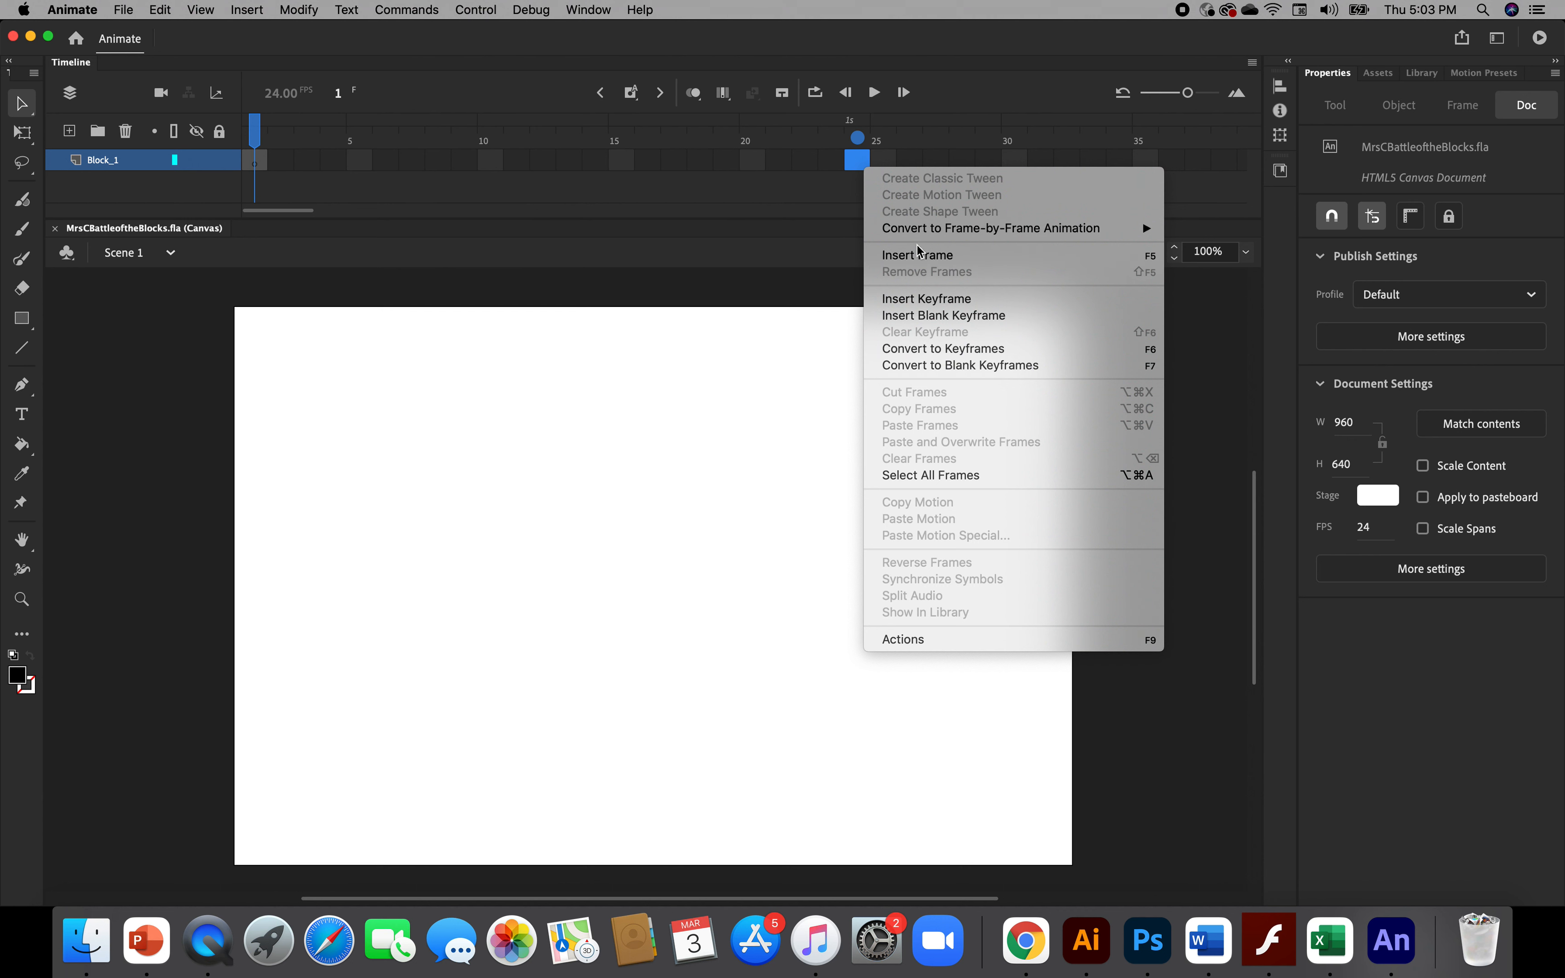
pyautogui.click(637, 103)
pyautogui.click(637, 103)
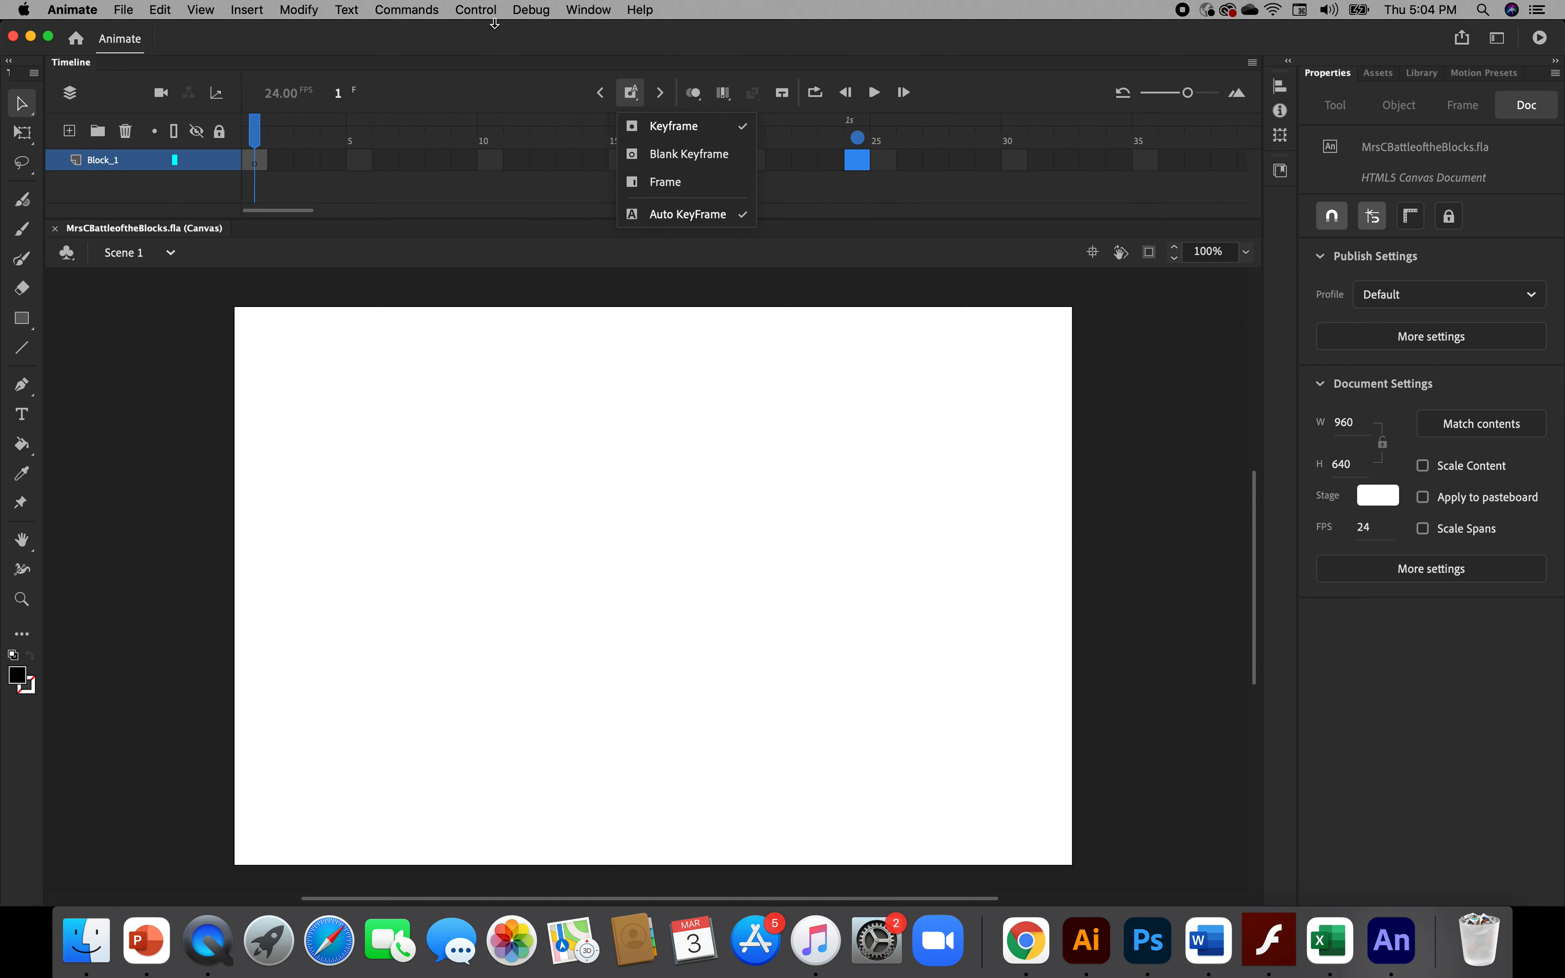
pyautogui.click(504, 47)
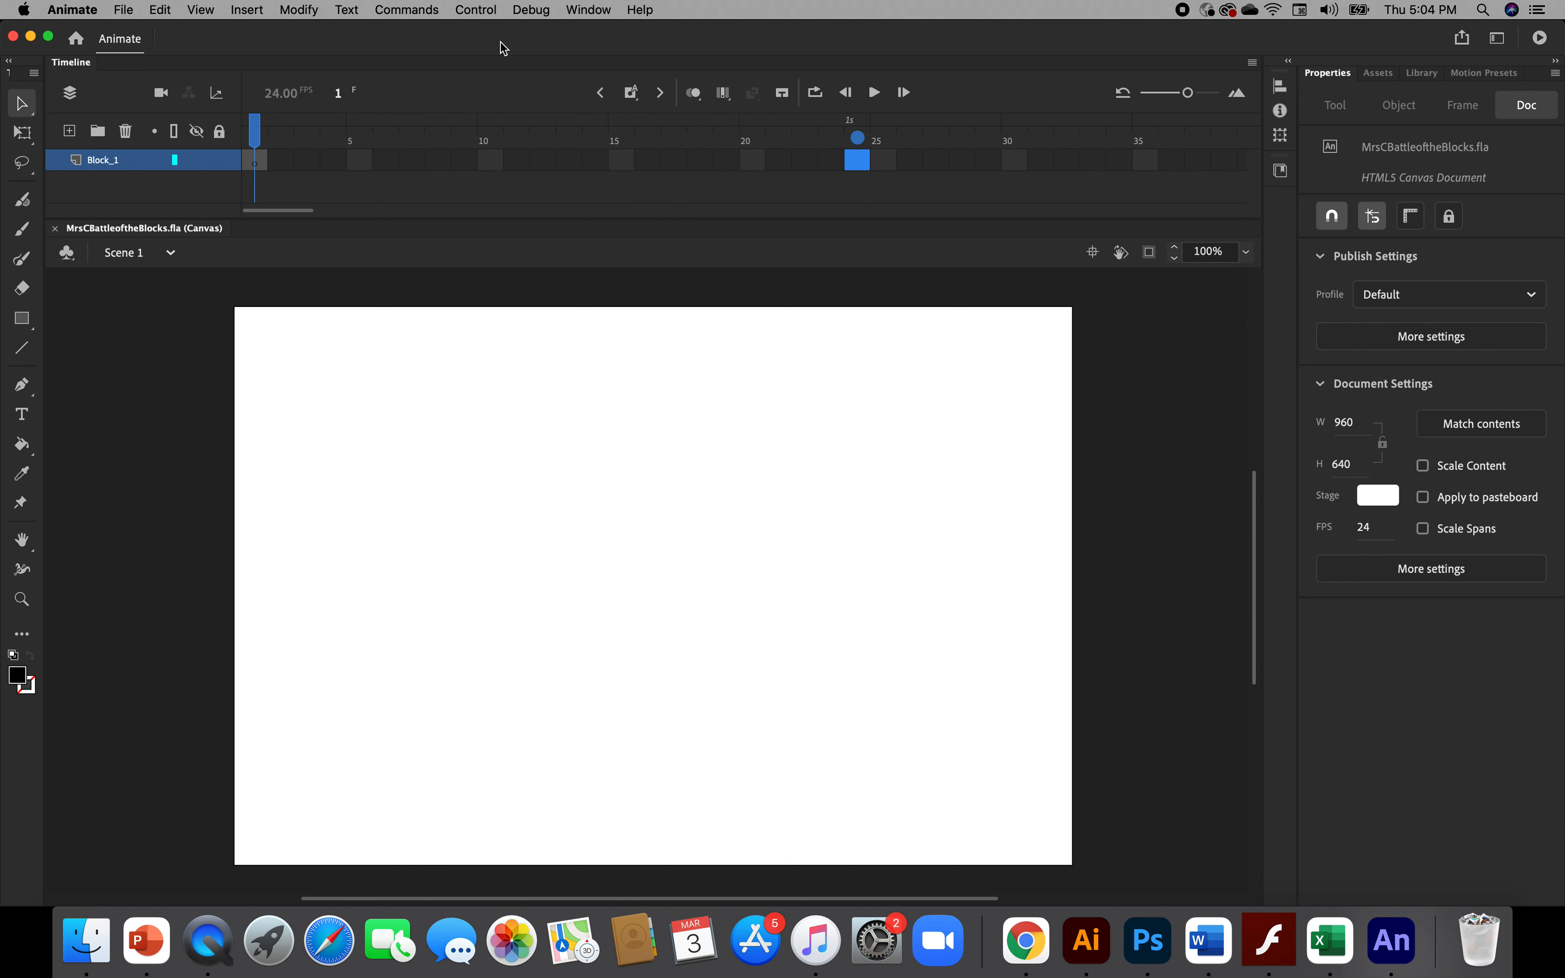
pyautogui.click(248, 10)
pyautogui.moveTo(270, 120)
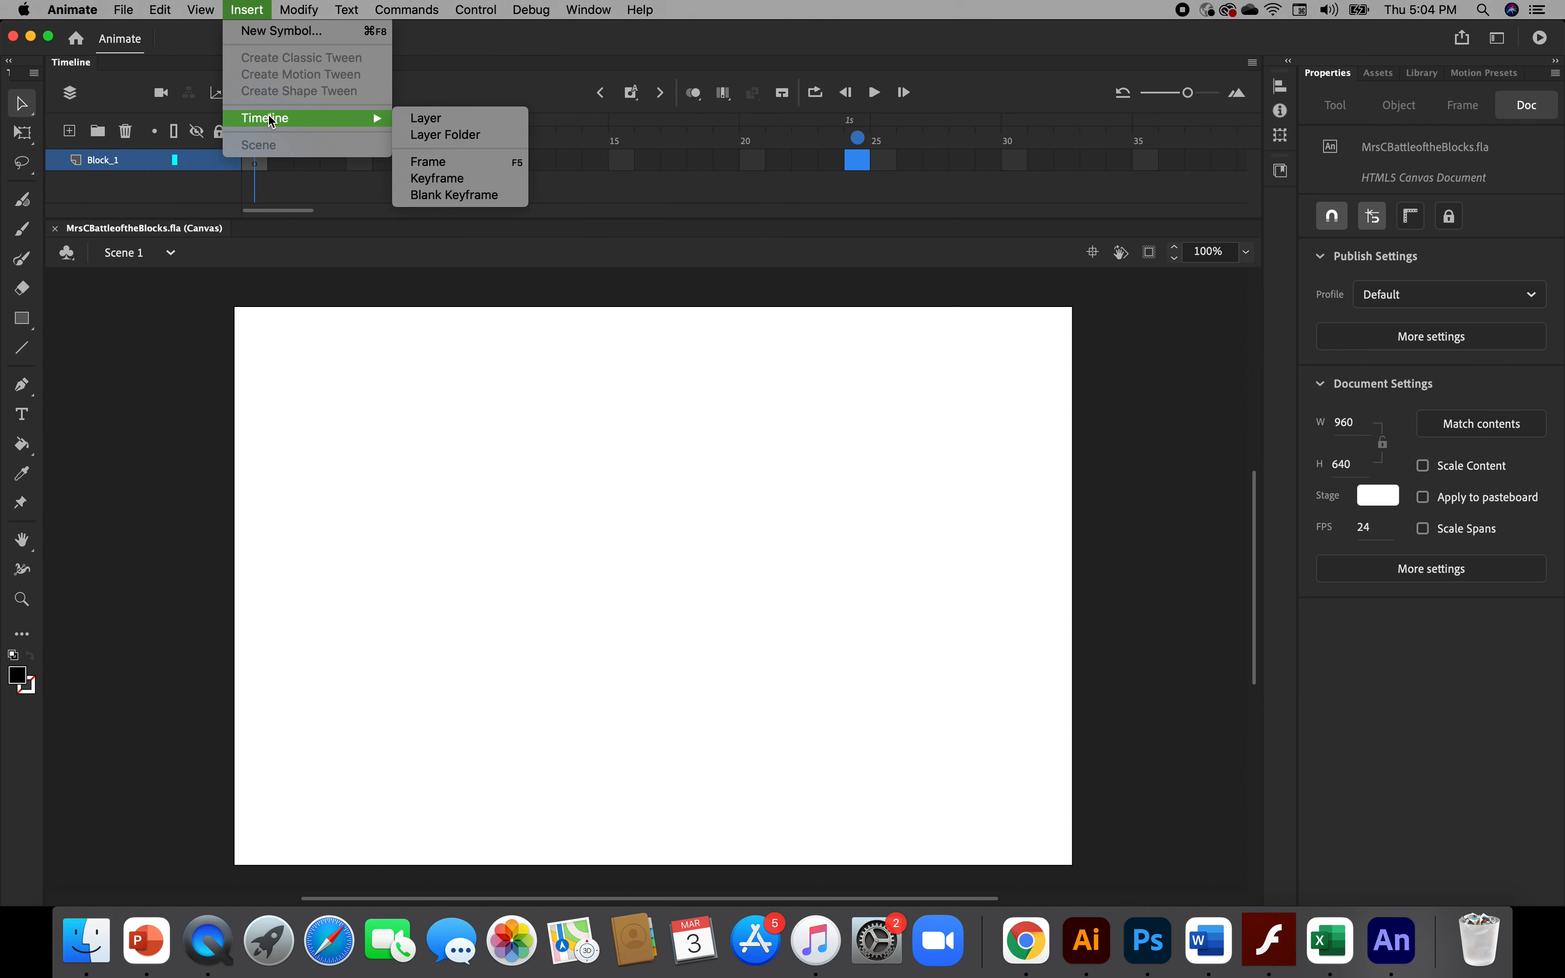
pyautogui.click(428, 163)
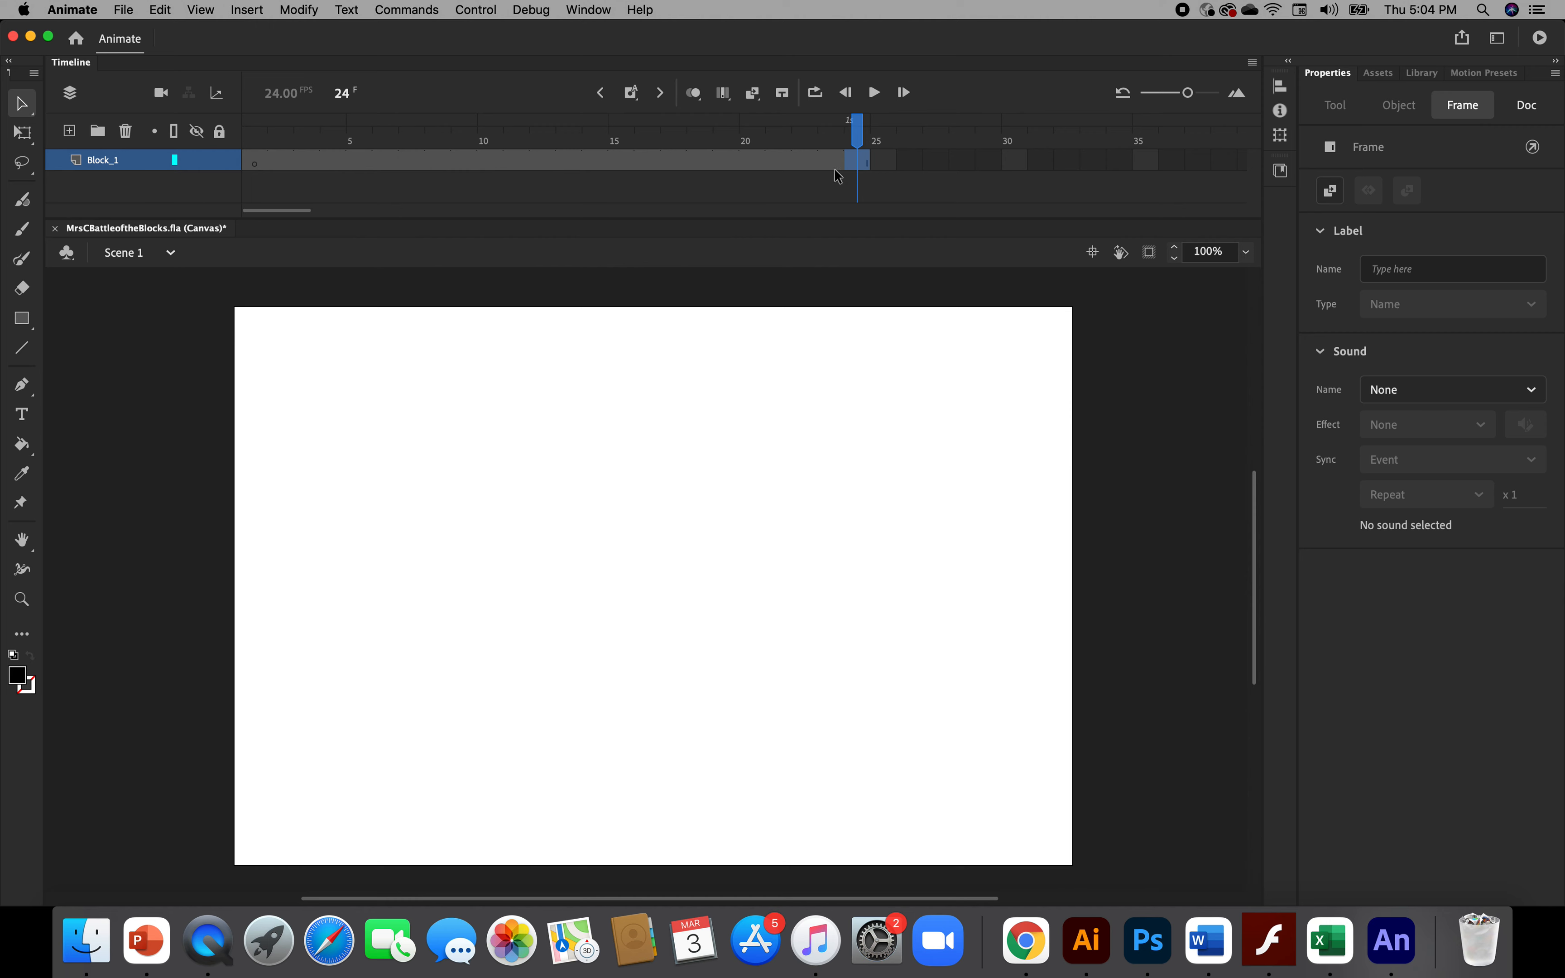
# Convert the Block_1 layer's frame span to frame-by-frame animation with a keyframe every fourth frame
pyautogui.moveTo(866, 133); pyautogui.dragTo(204, 163)
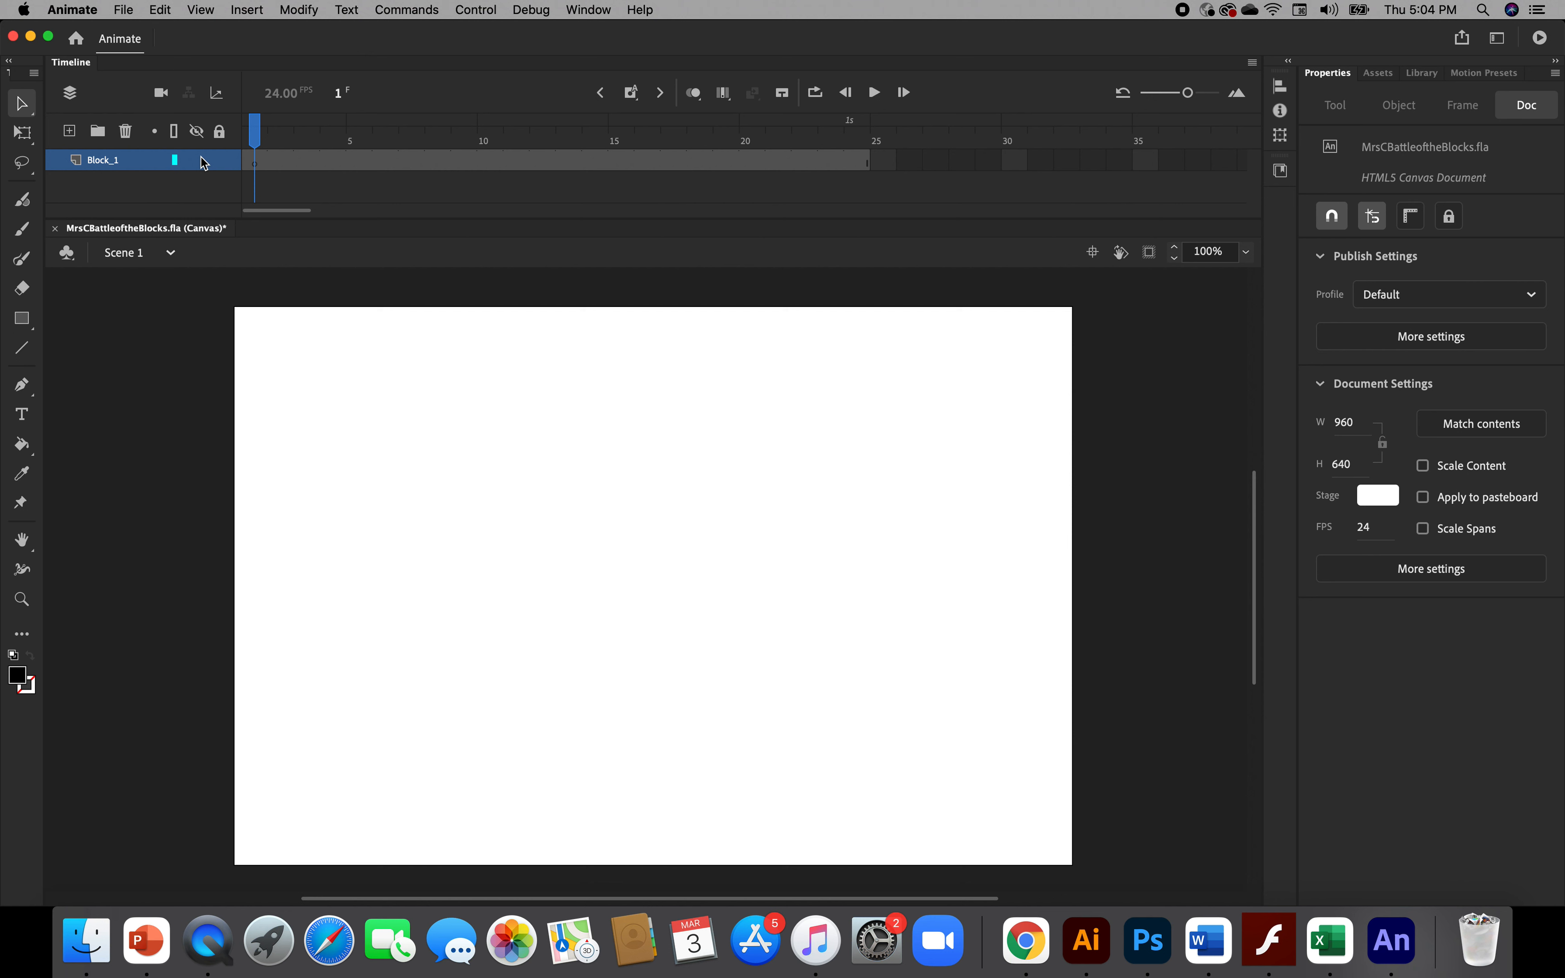
pyautogui.click(197, 161)
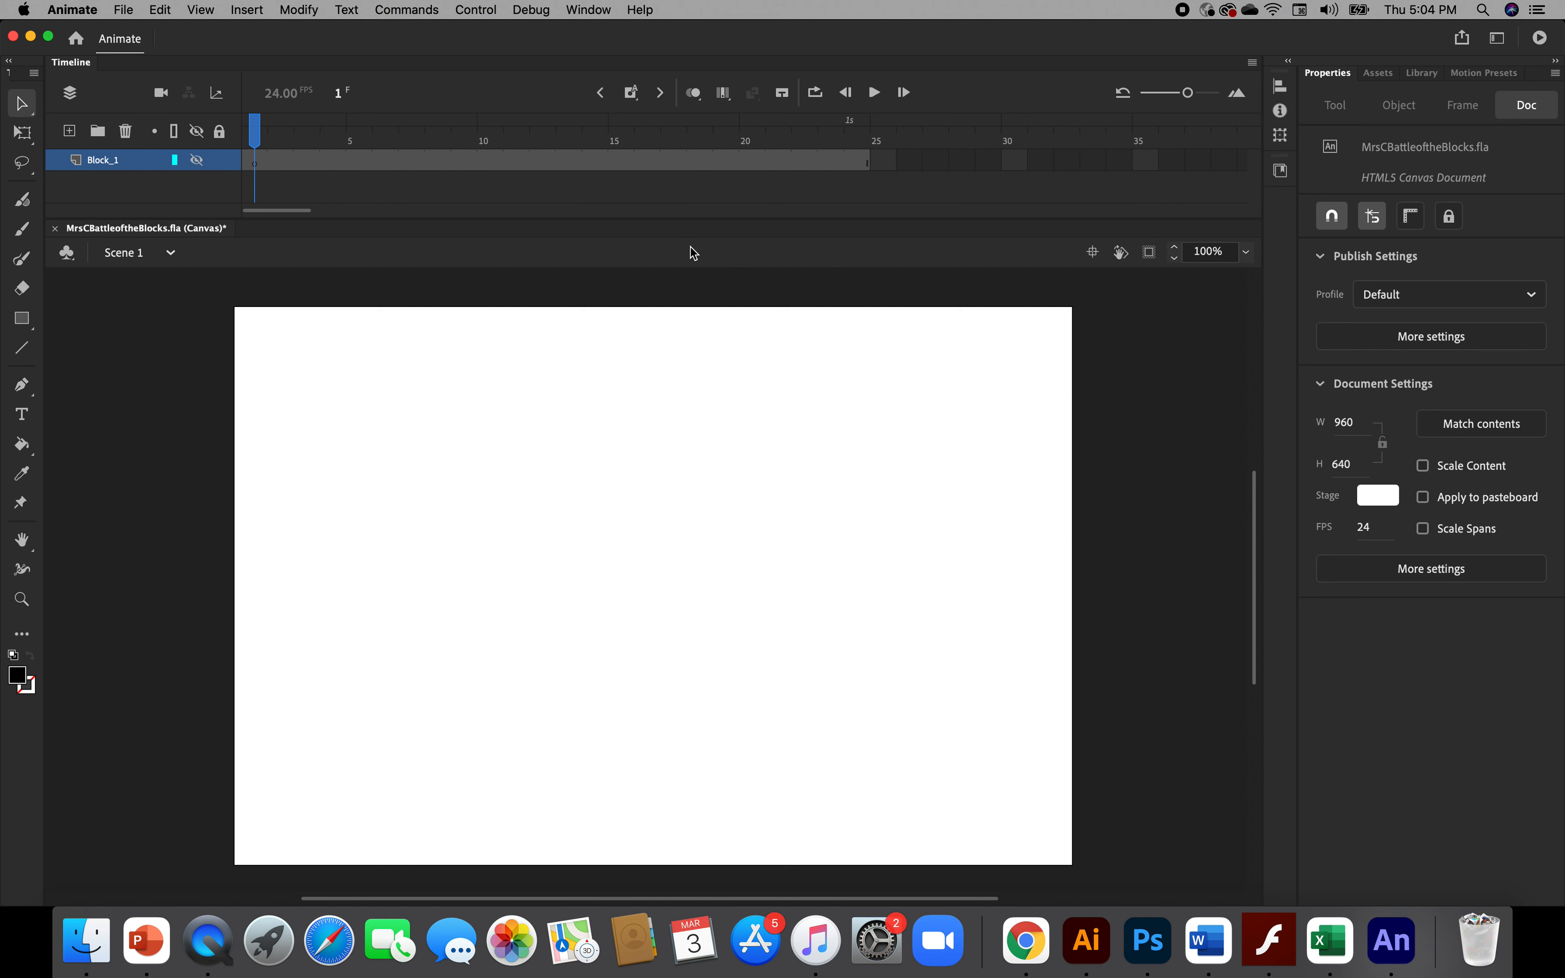
pyautogui.click(534, 163)
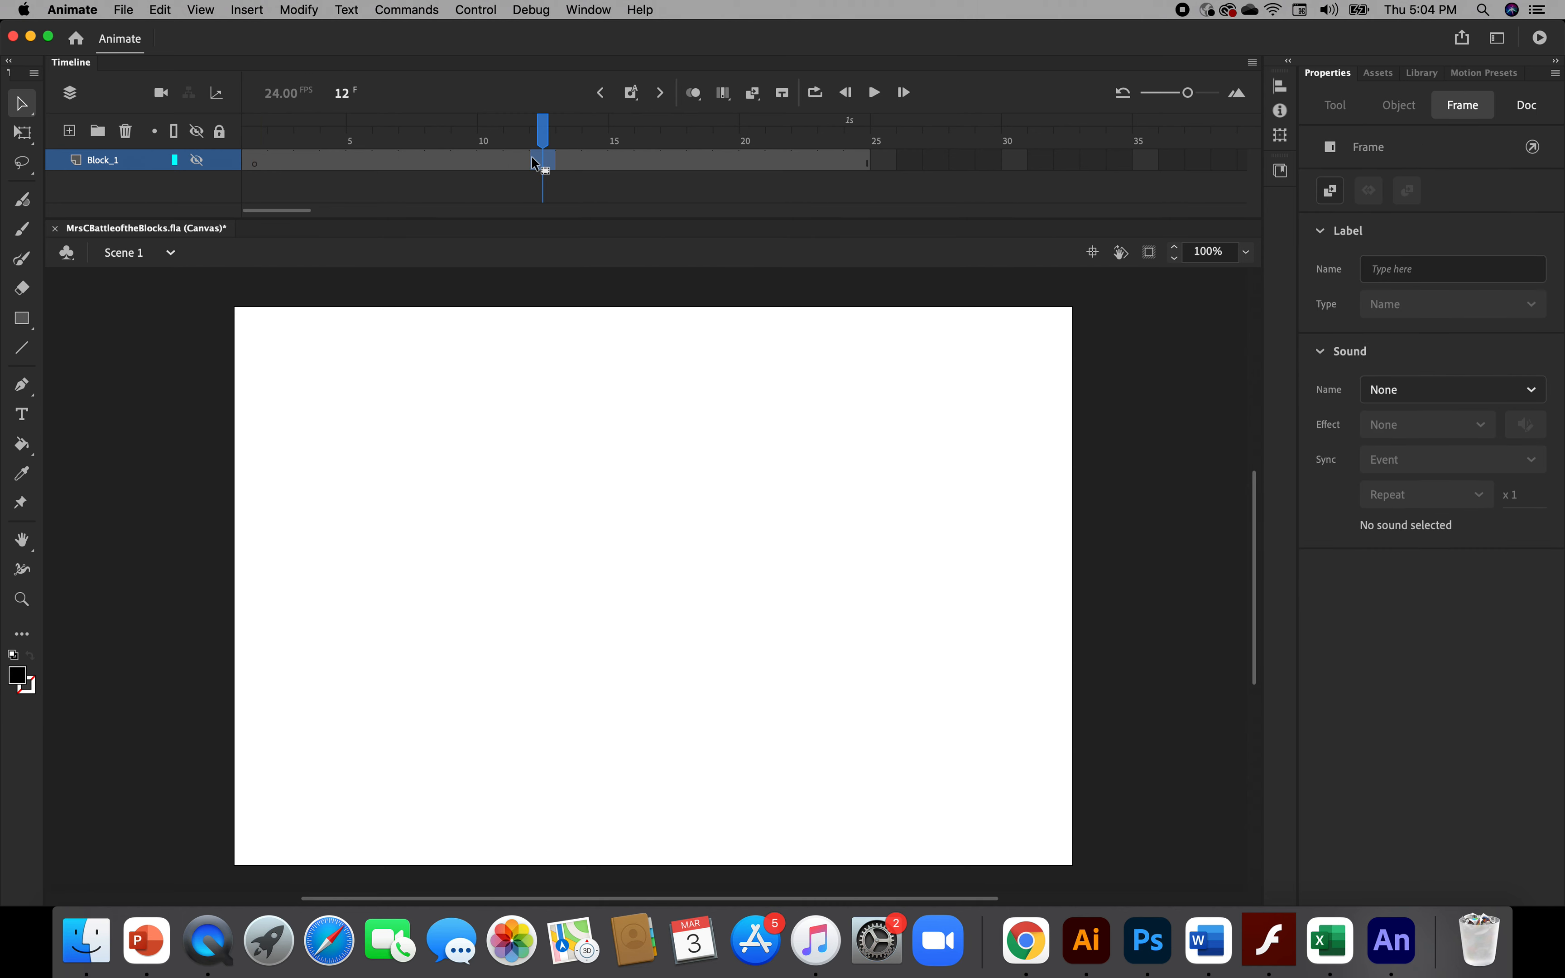
pyautogui.rightClick(535, 163)
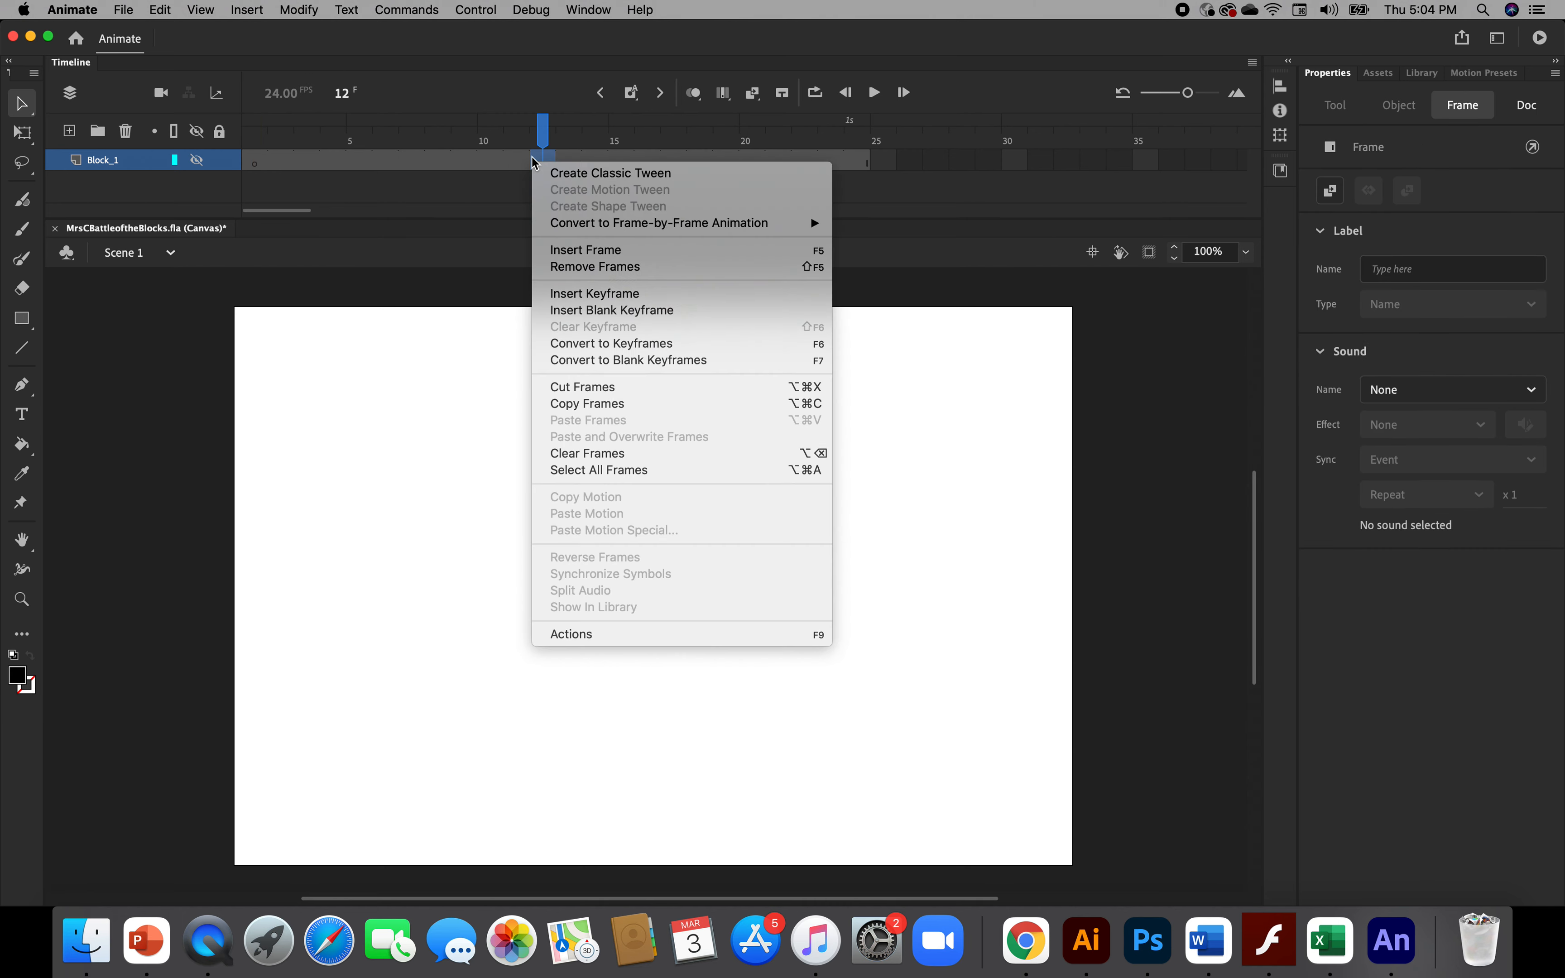
pyautogui.moveTo(595, 224)
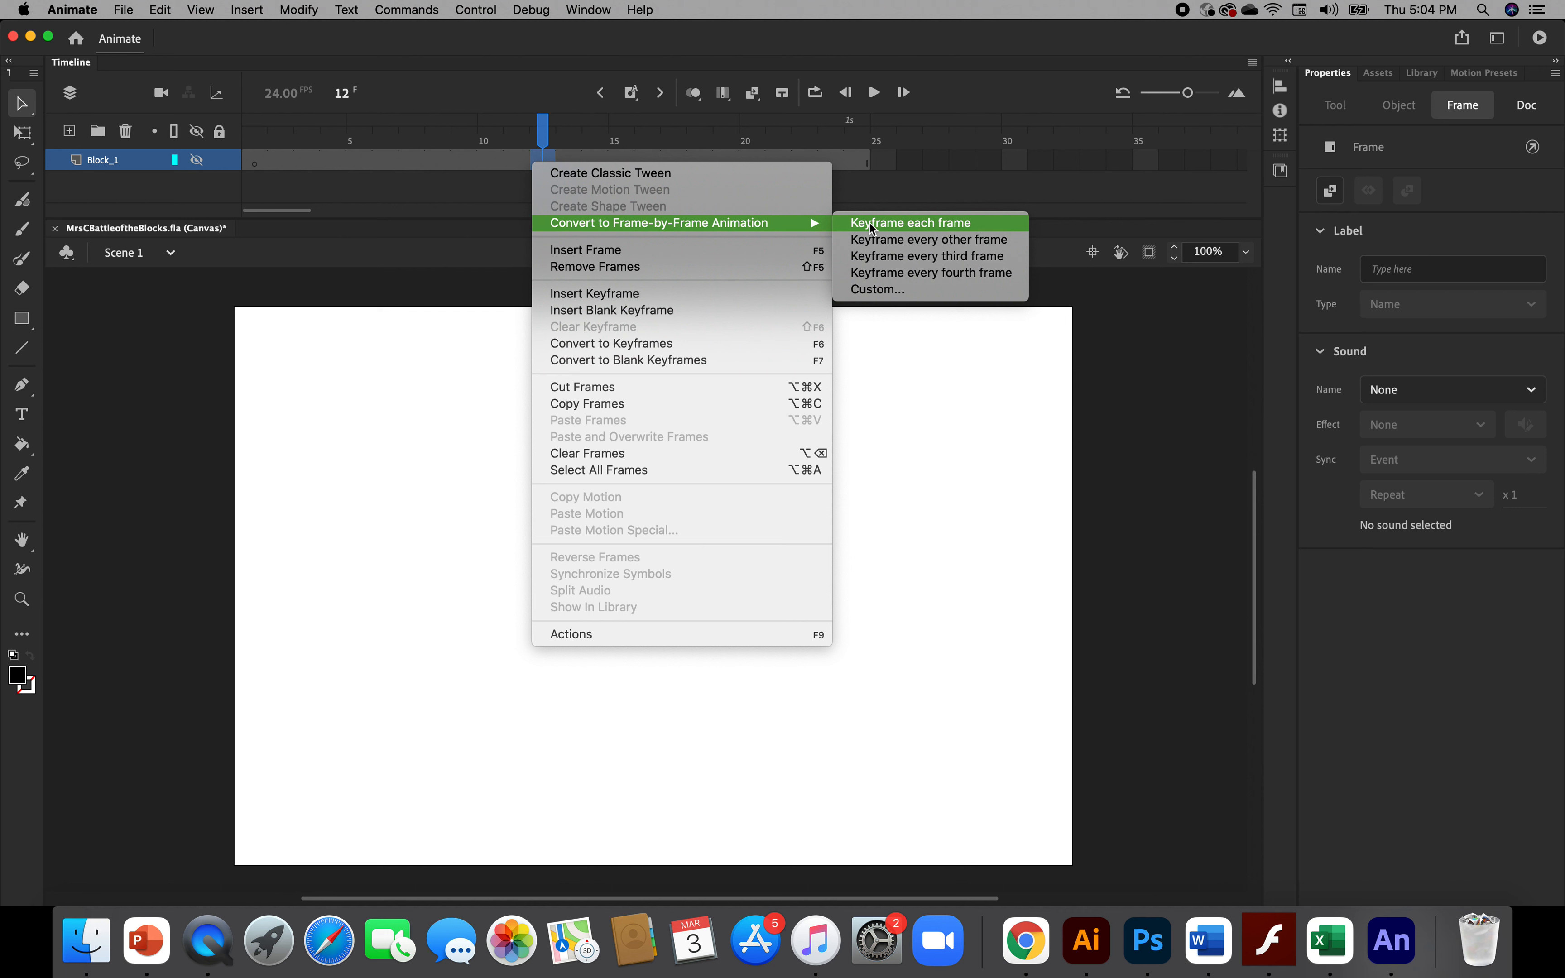
pyautogui.click(965, 270)
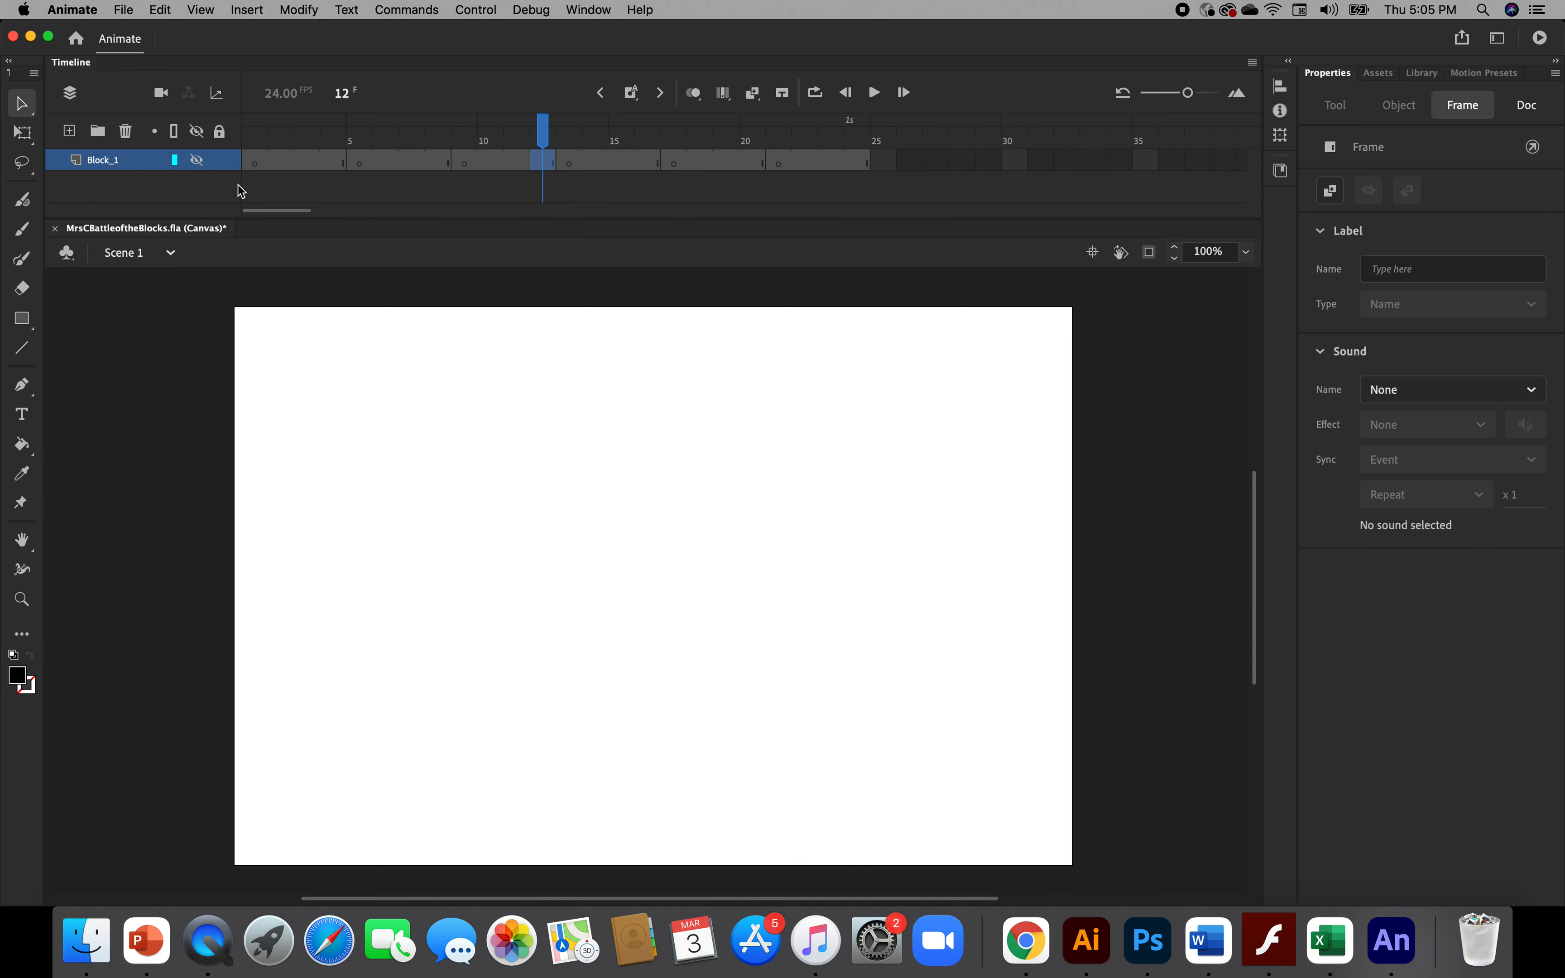
# Select frame 1 of Block_1, activate the Rectangle tool, and unlock and show the hidden layer
pyautogui.click(253, 166)
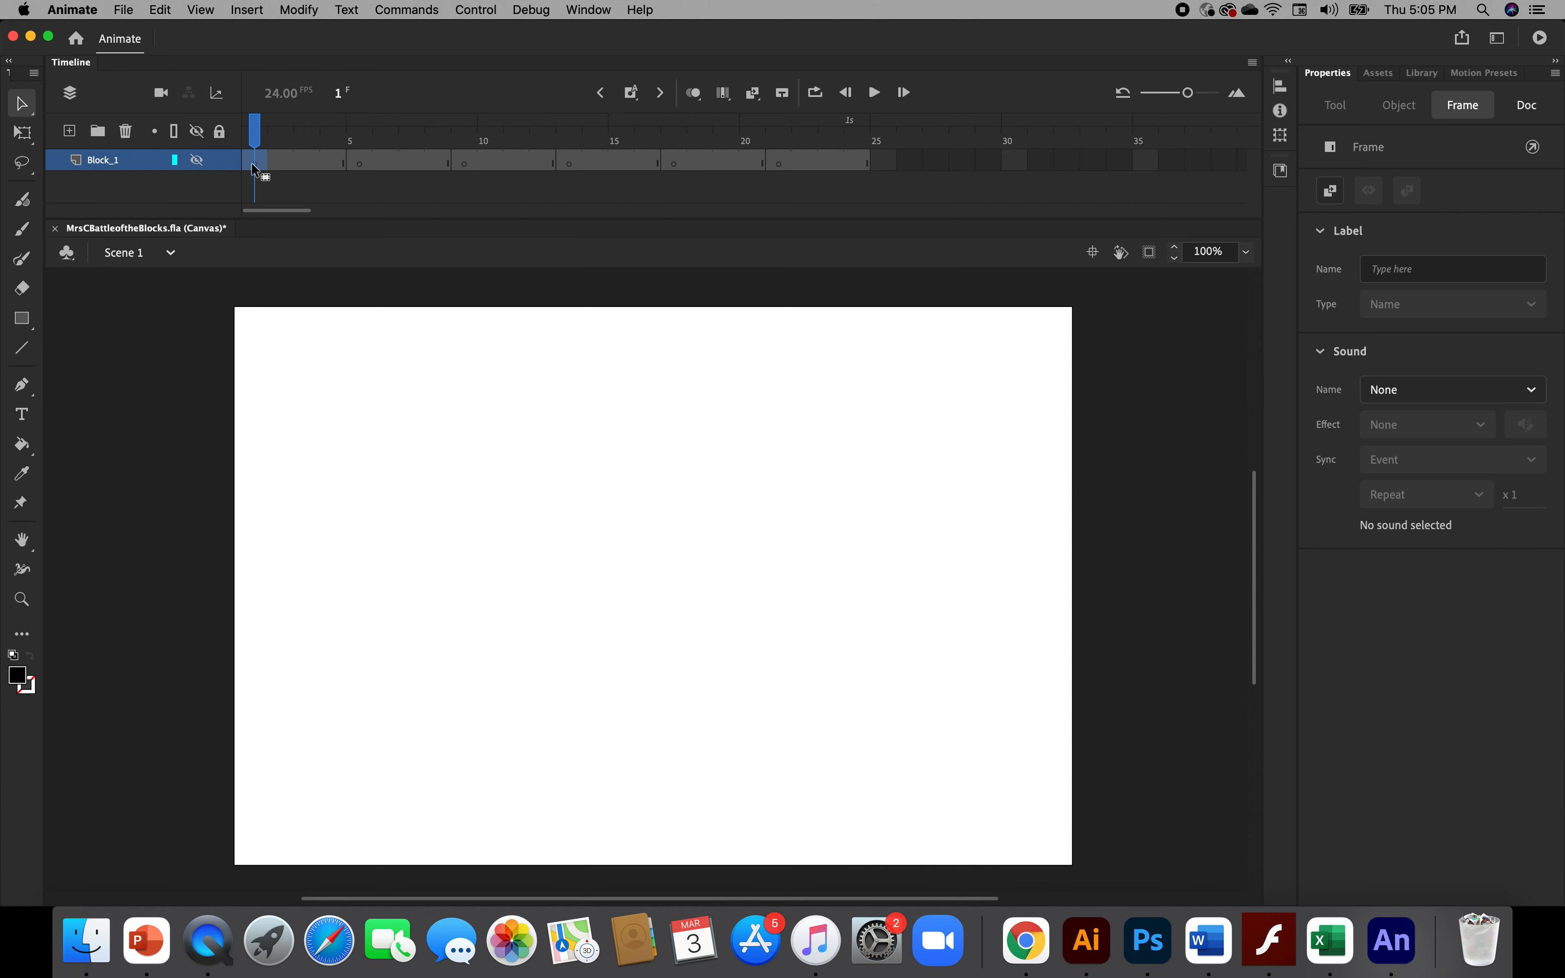
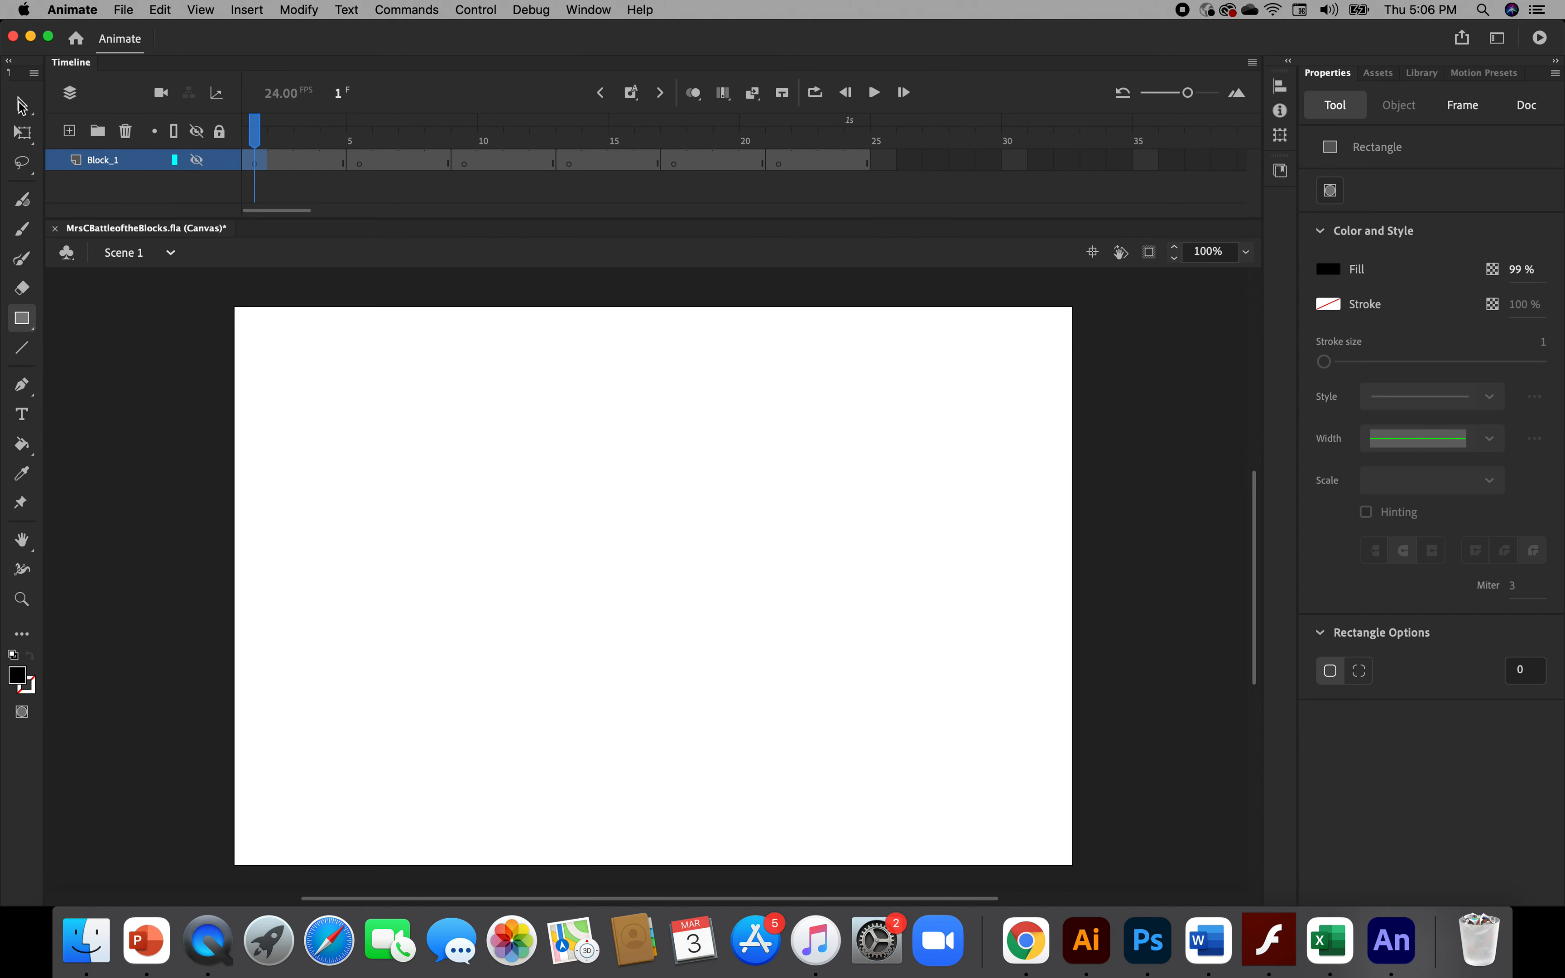
pyautogui.click(22, 104)
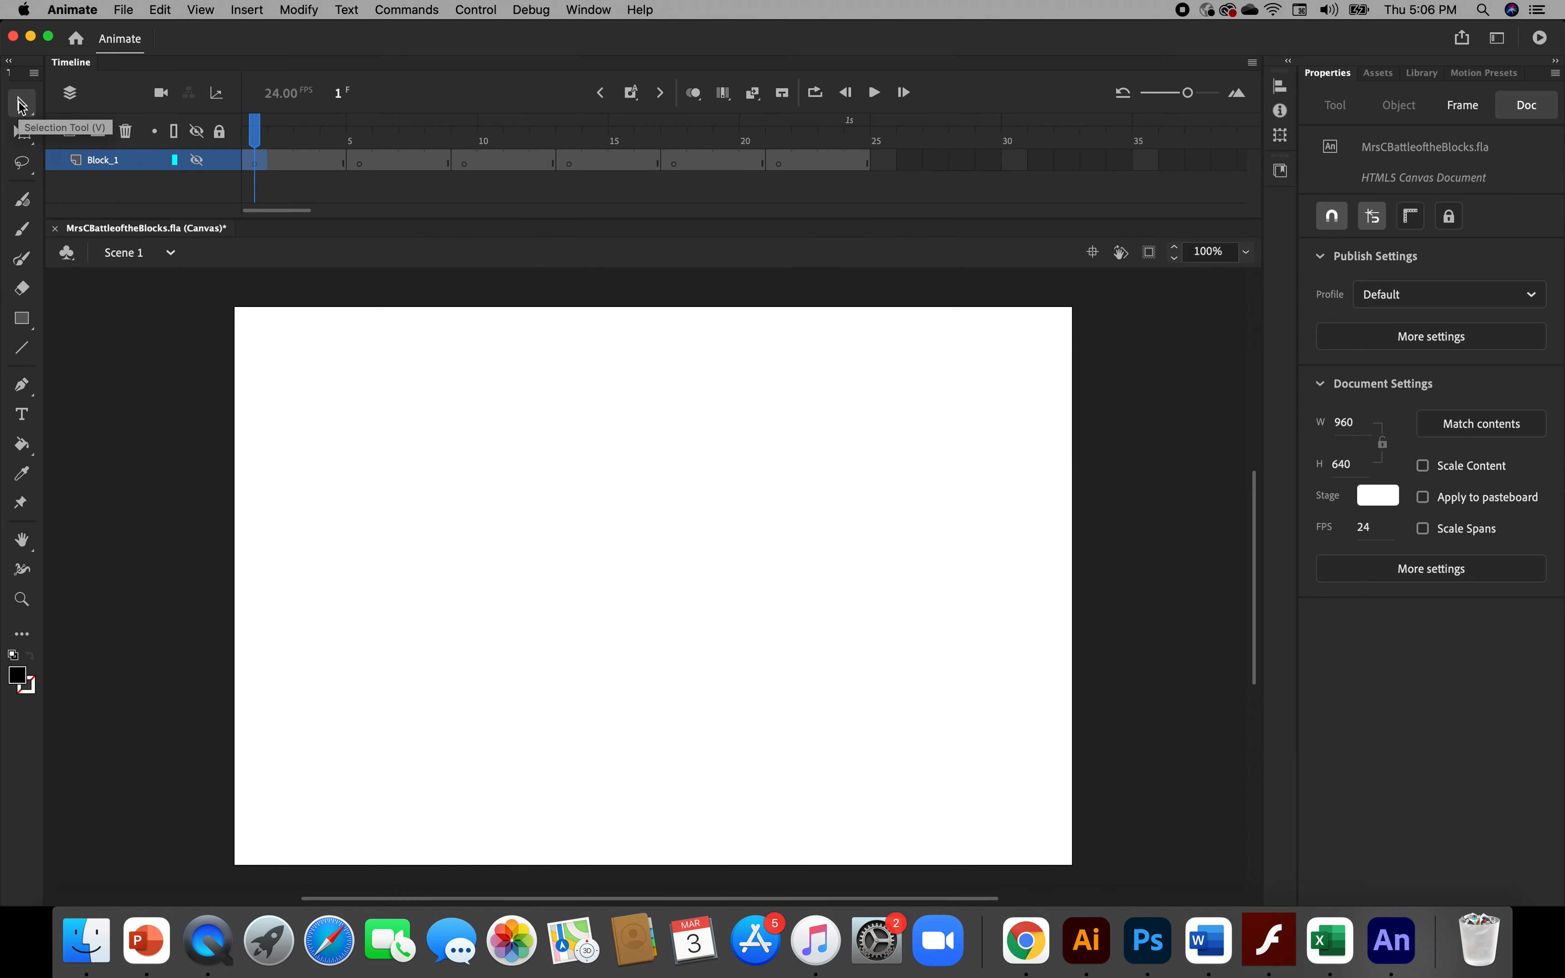
pyautogui.click(24, 324)
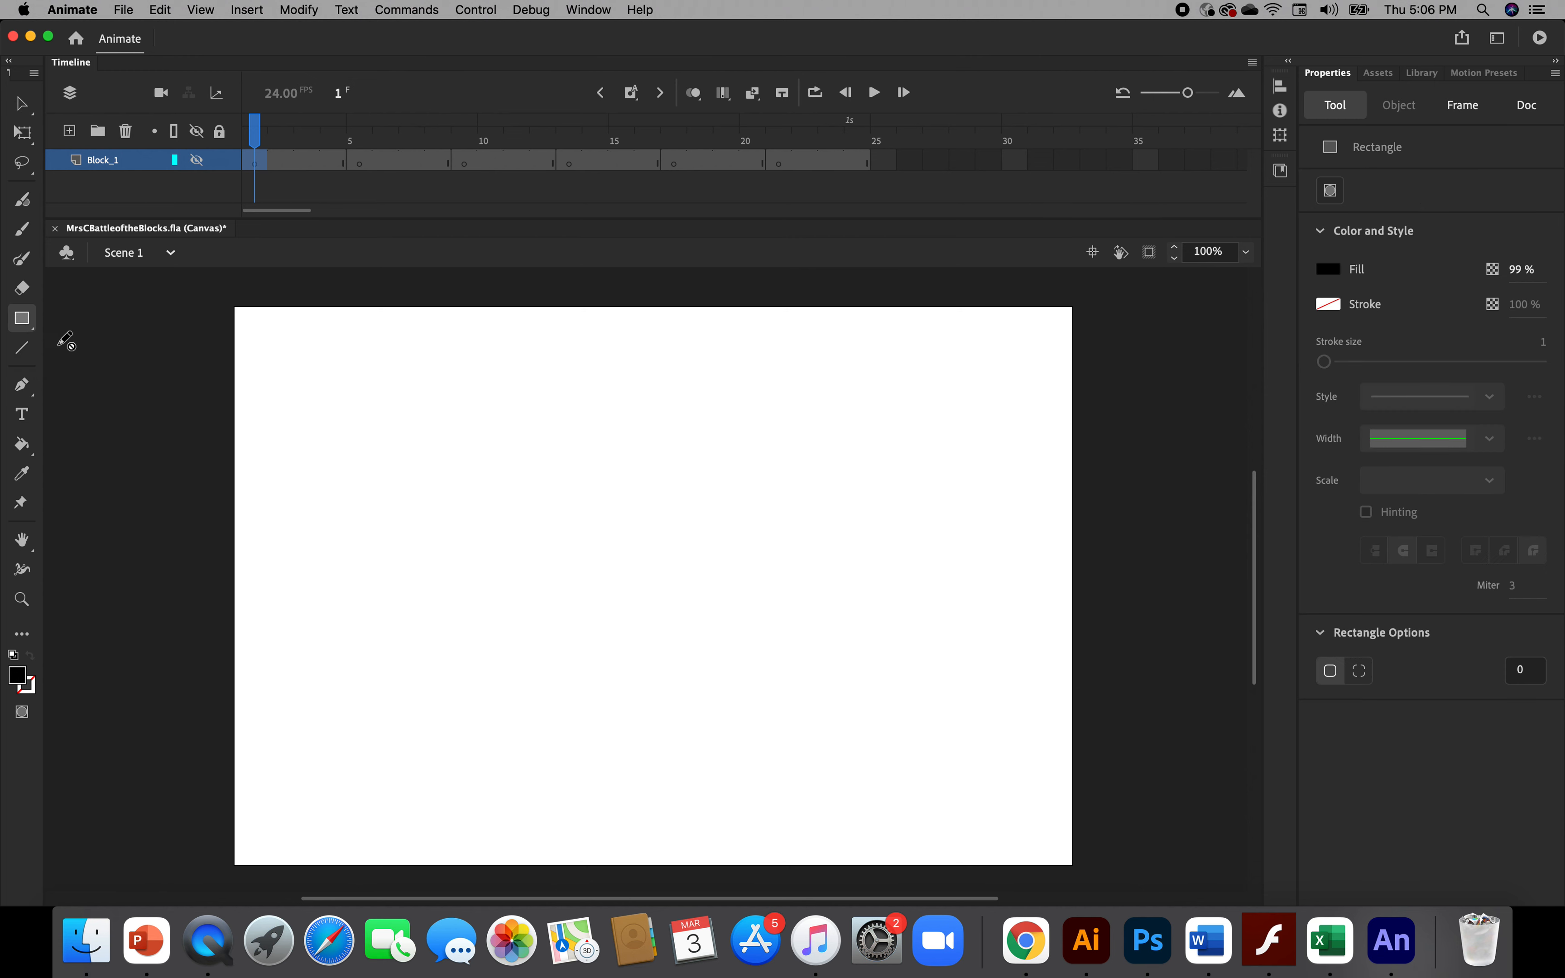
pyautogui.click(280, 529)
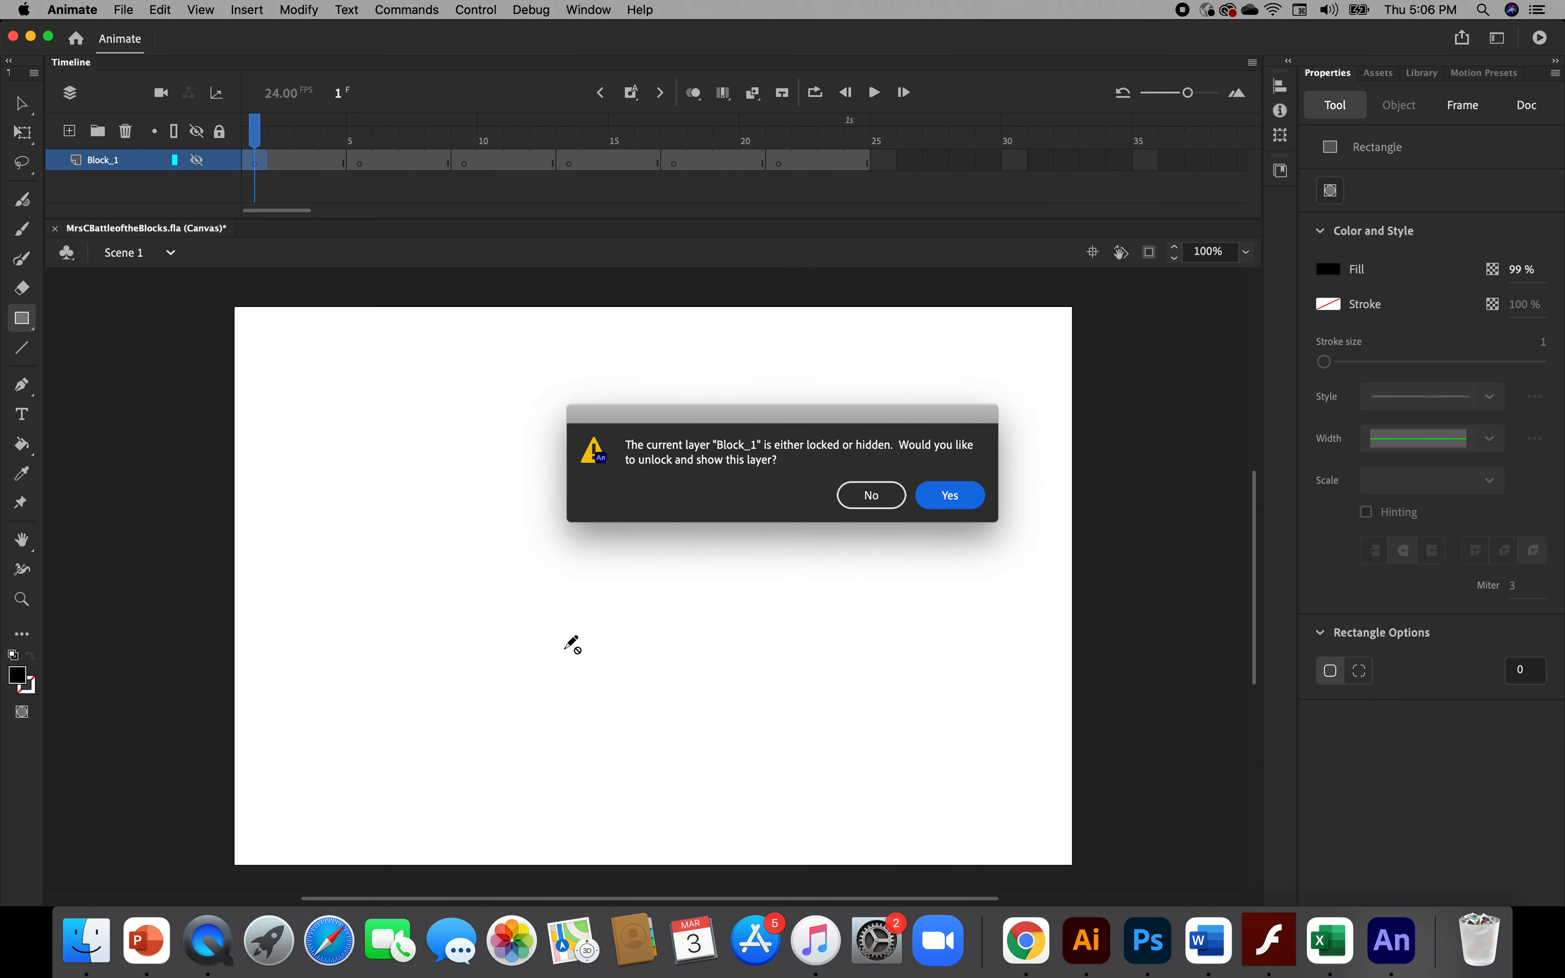
pyautogui.click(950, 499)
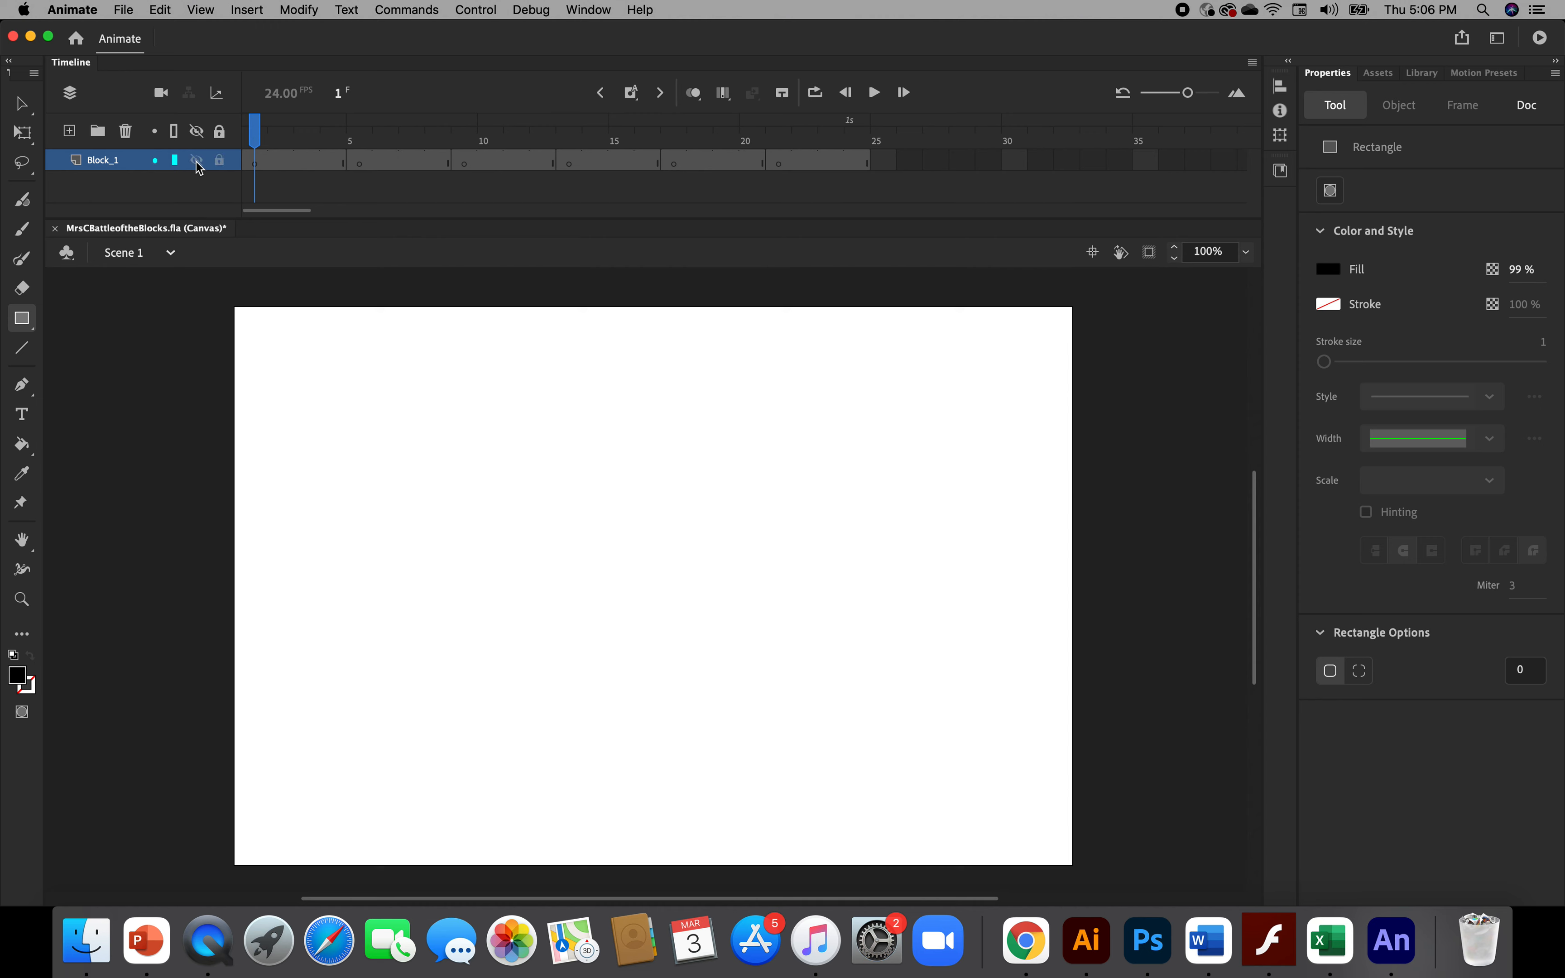
# Leave Block_1 visible and unlocked, and draw a black square about 193 px wide over the stage's lower-left corner
pyautogui.click(198, 161)
pyautogui.click(196, 161)
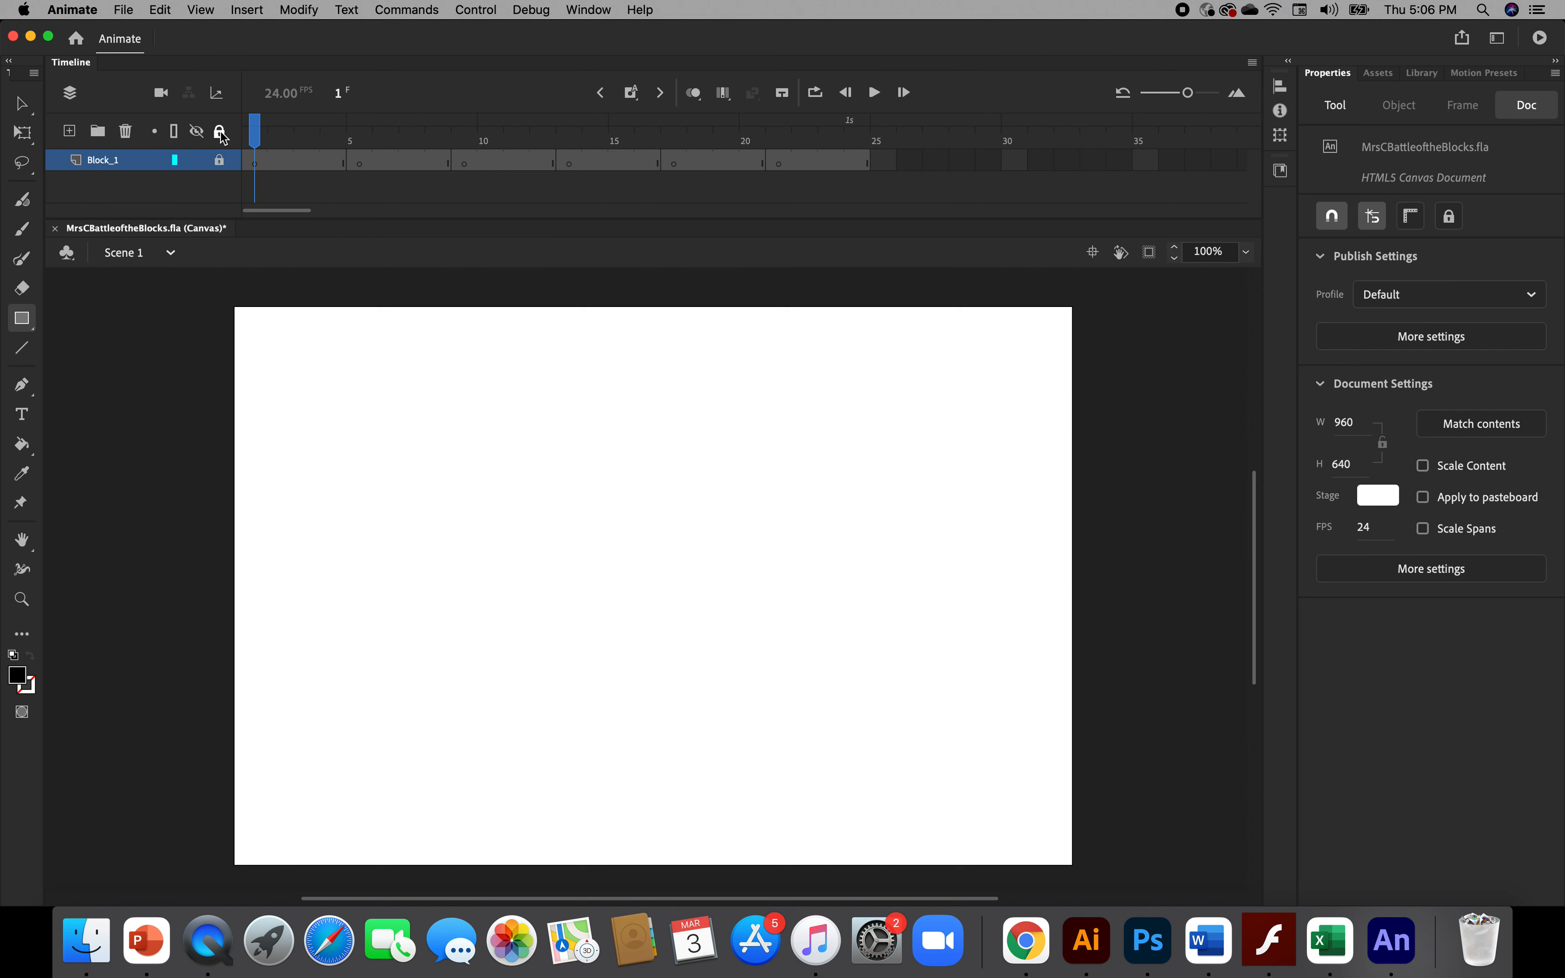
pyautogui.click(220, 161)
pyautogui.moveTo(228, 714); pyautogui.dragTo(391, 883)
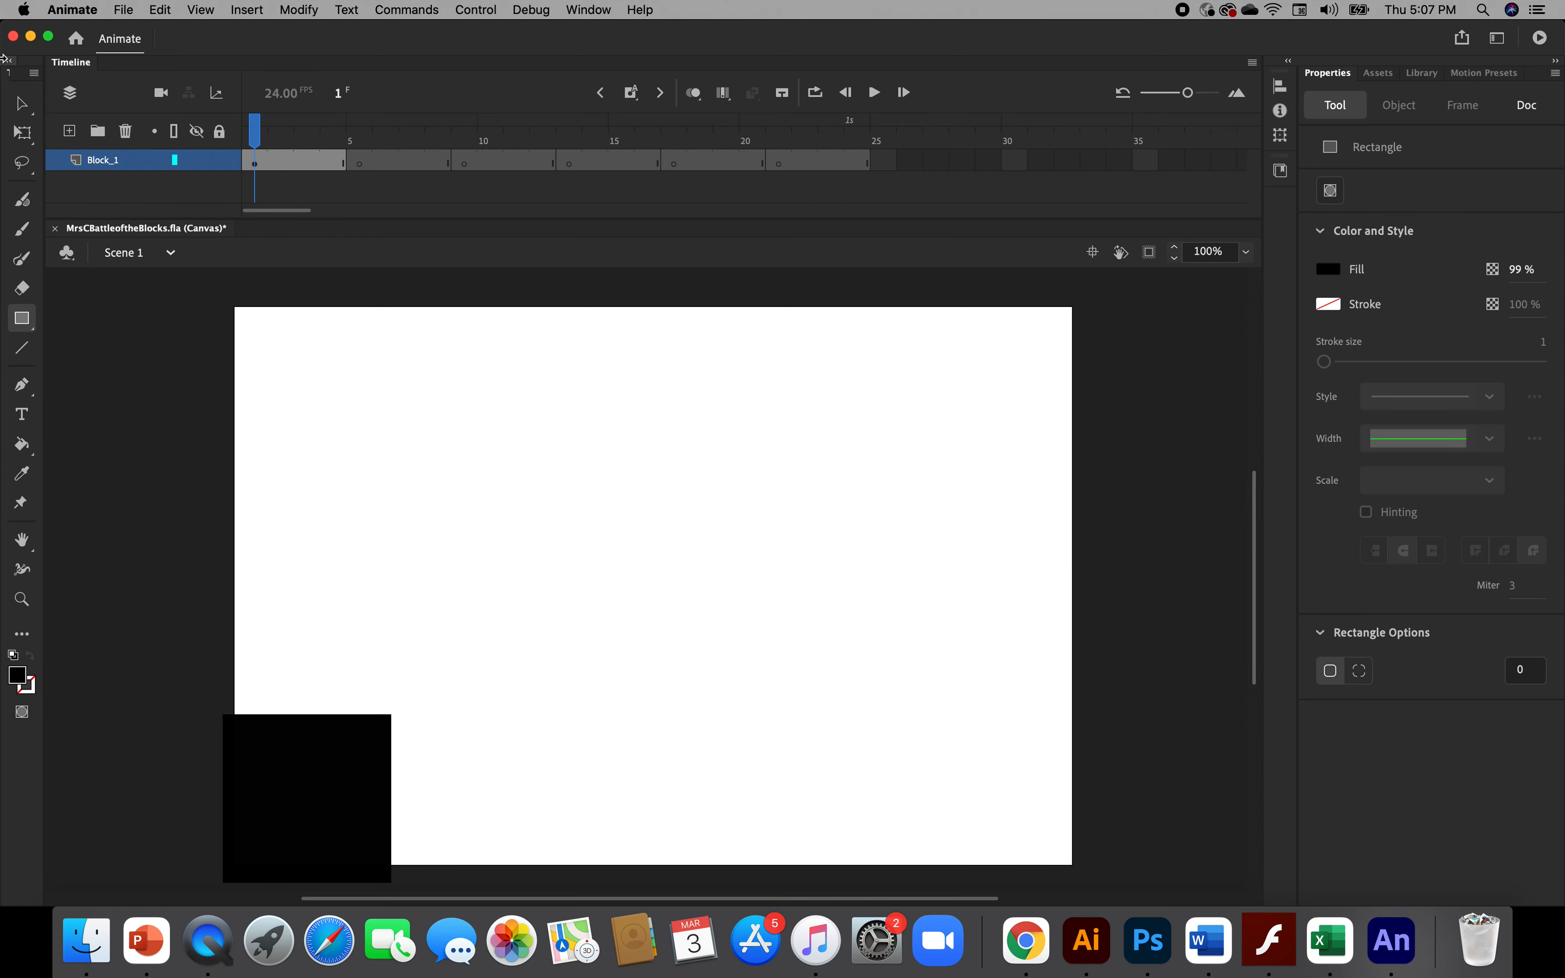
# Change the fill of the square at the stage's lower-left corner to cyan
pyautogui.click(21, 104)
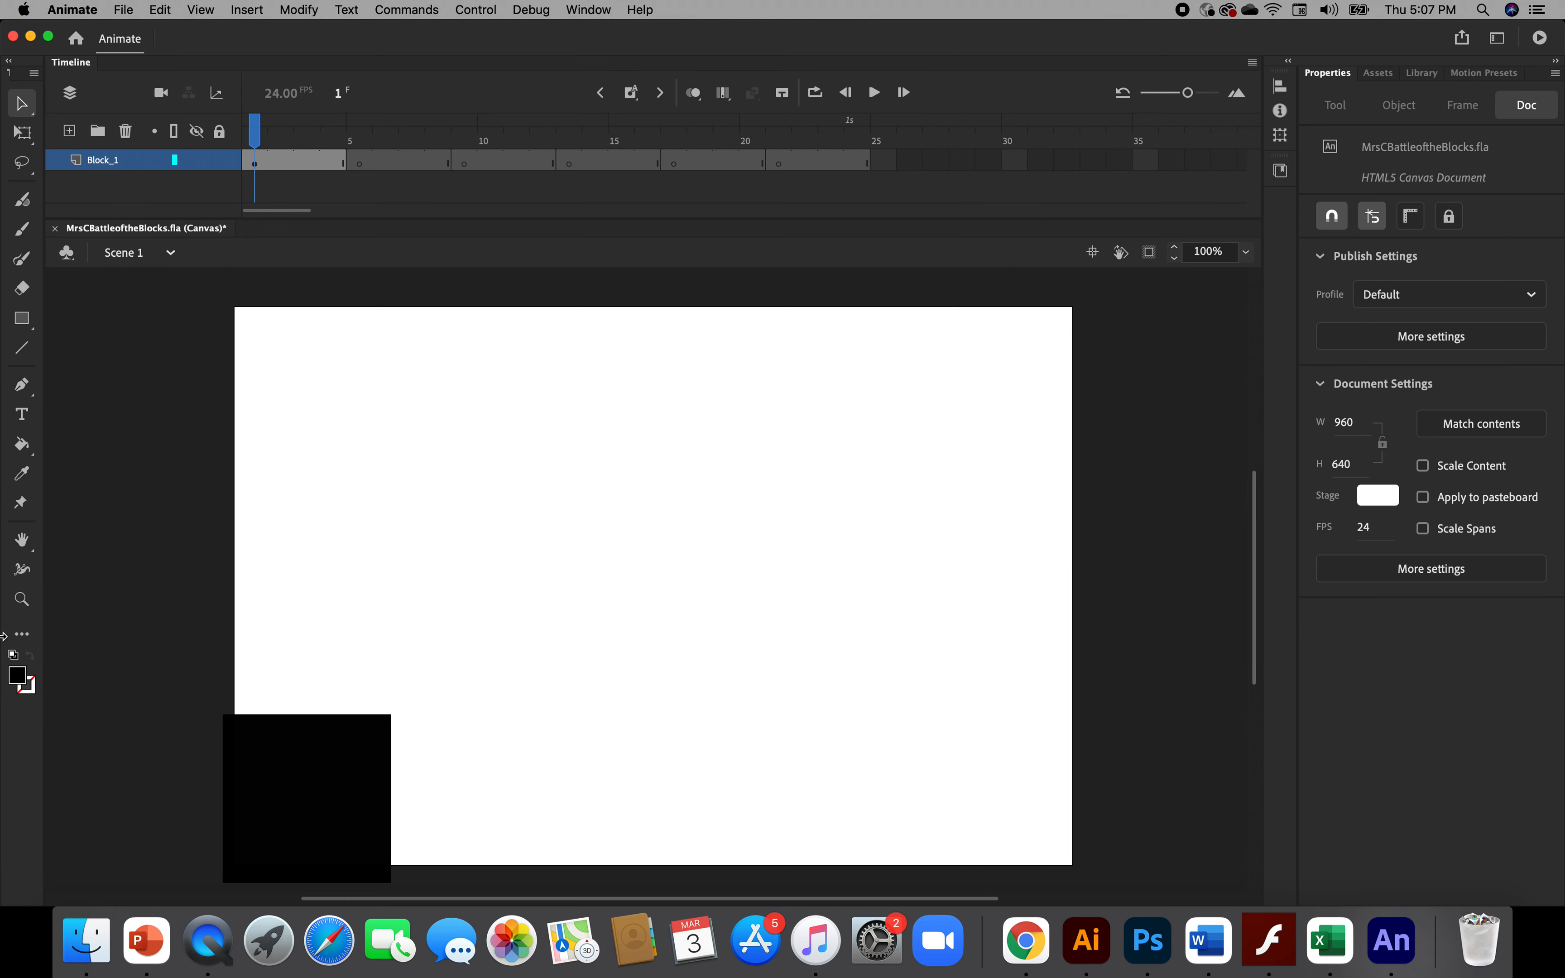
pyautogui.click(19, 678)
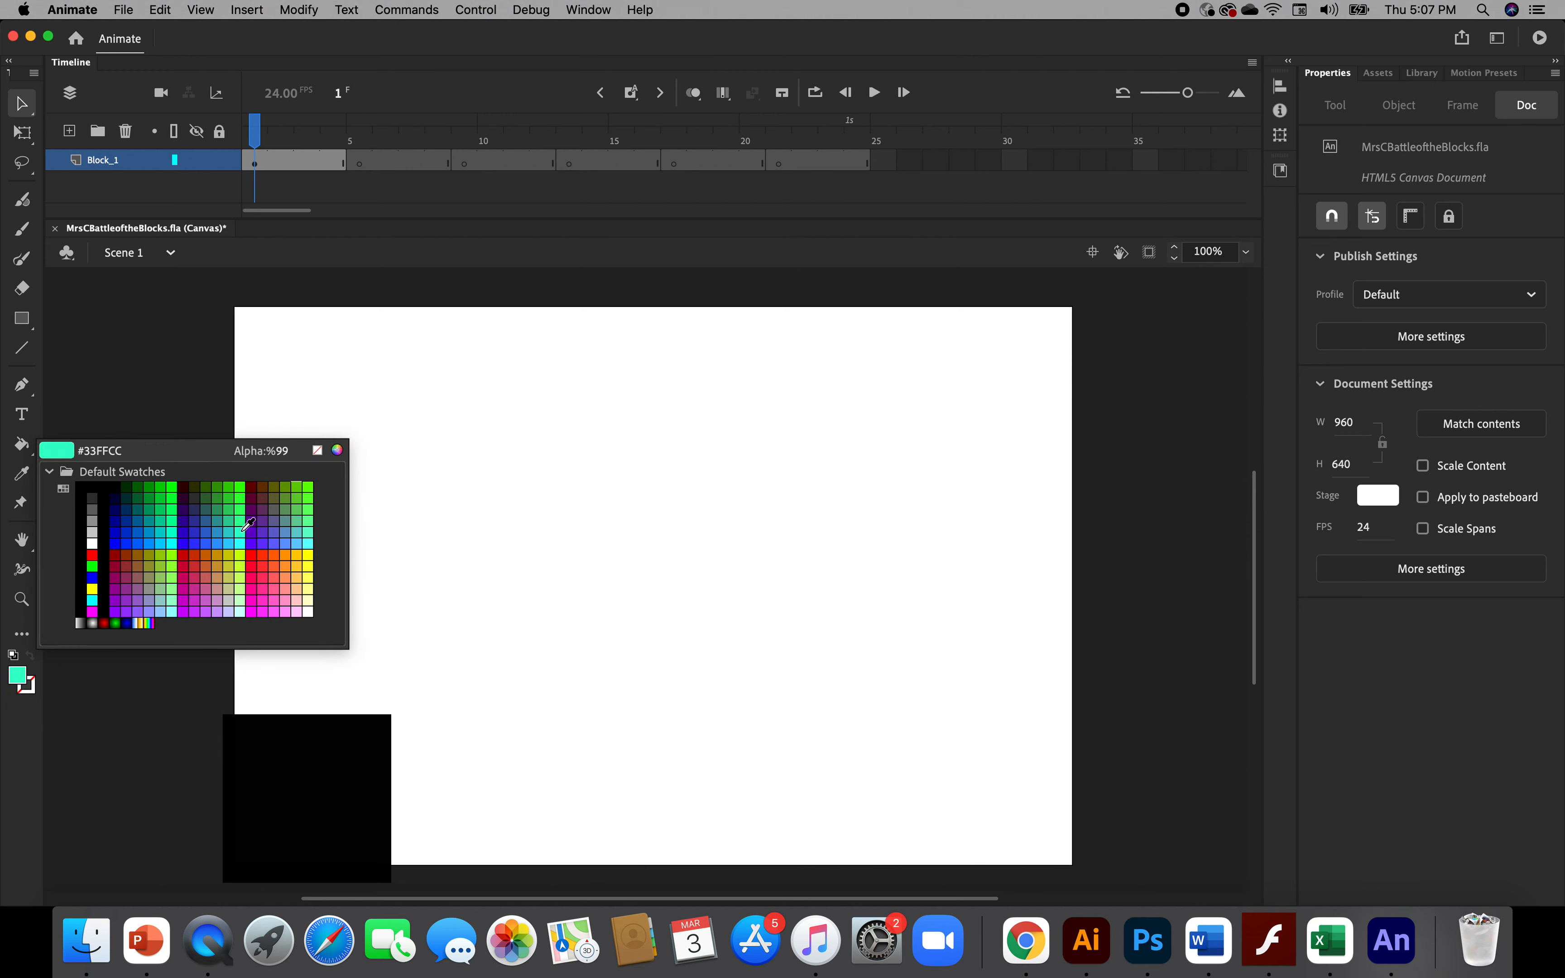
pyautogui.click(308, 542)
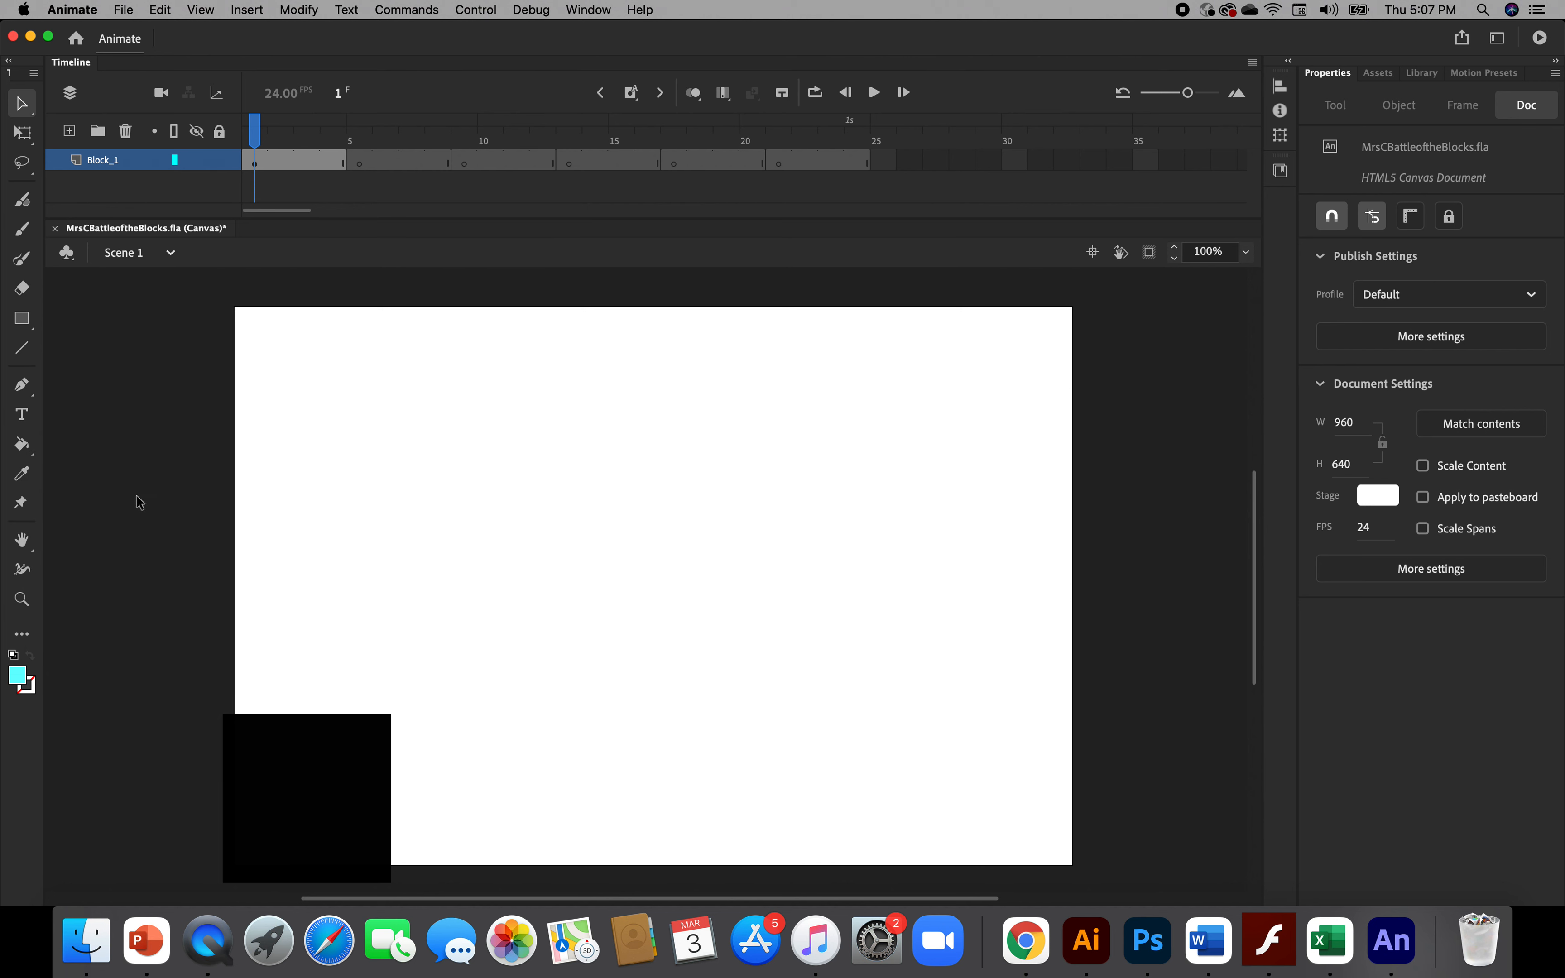
pyautogui.click(337, 752)
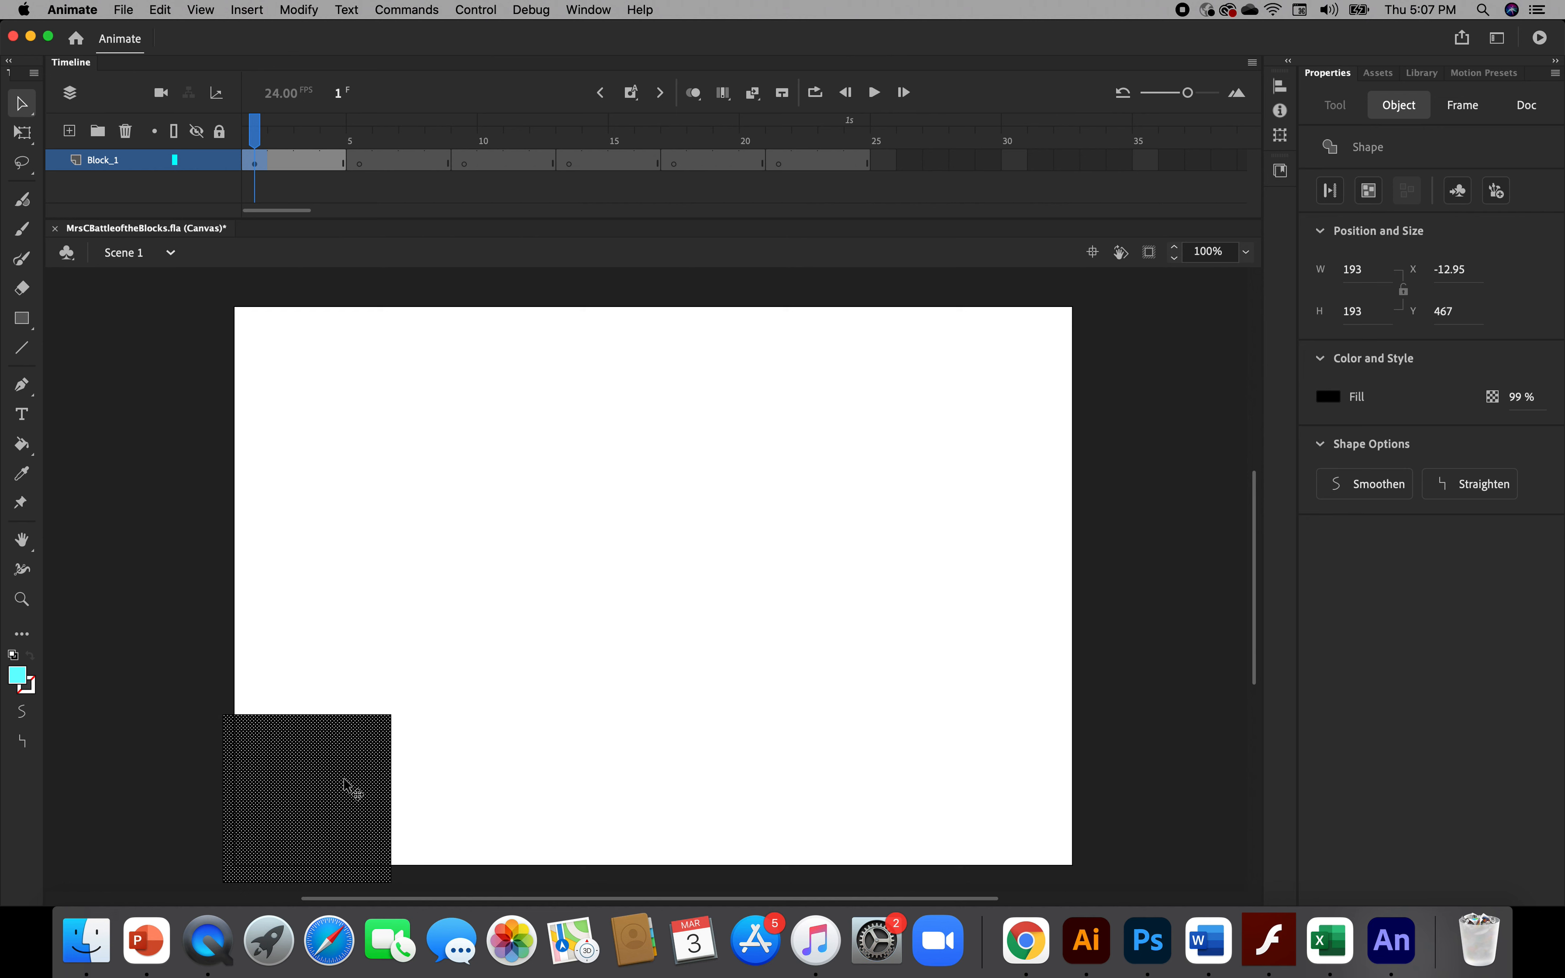
pyautogui.click(1332, 397)
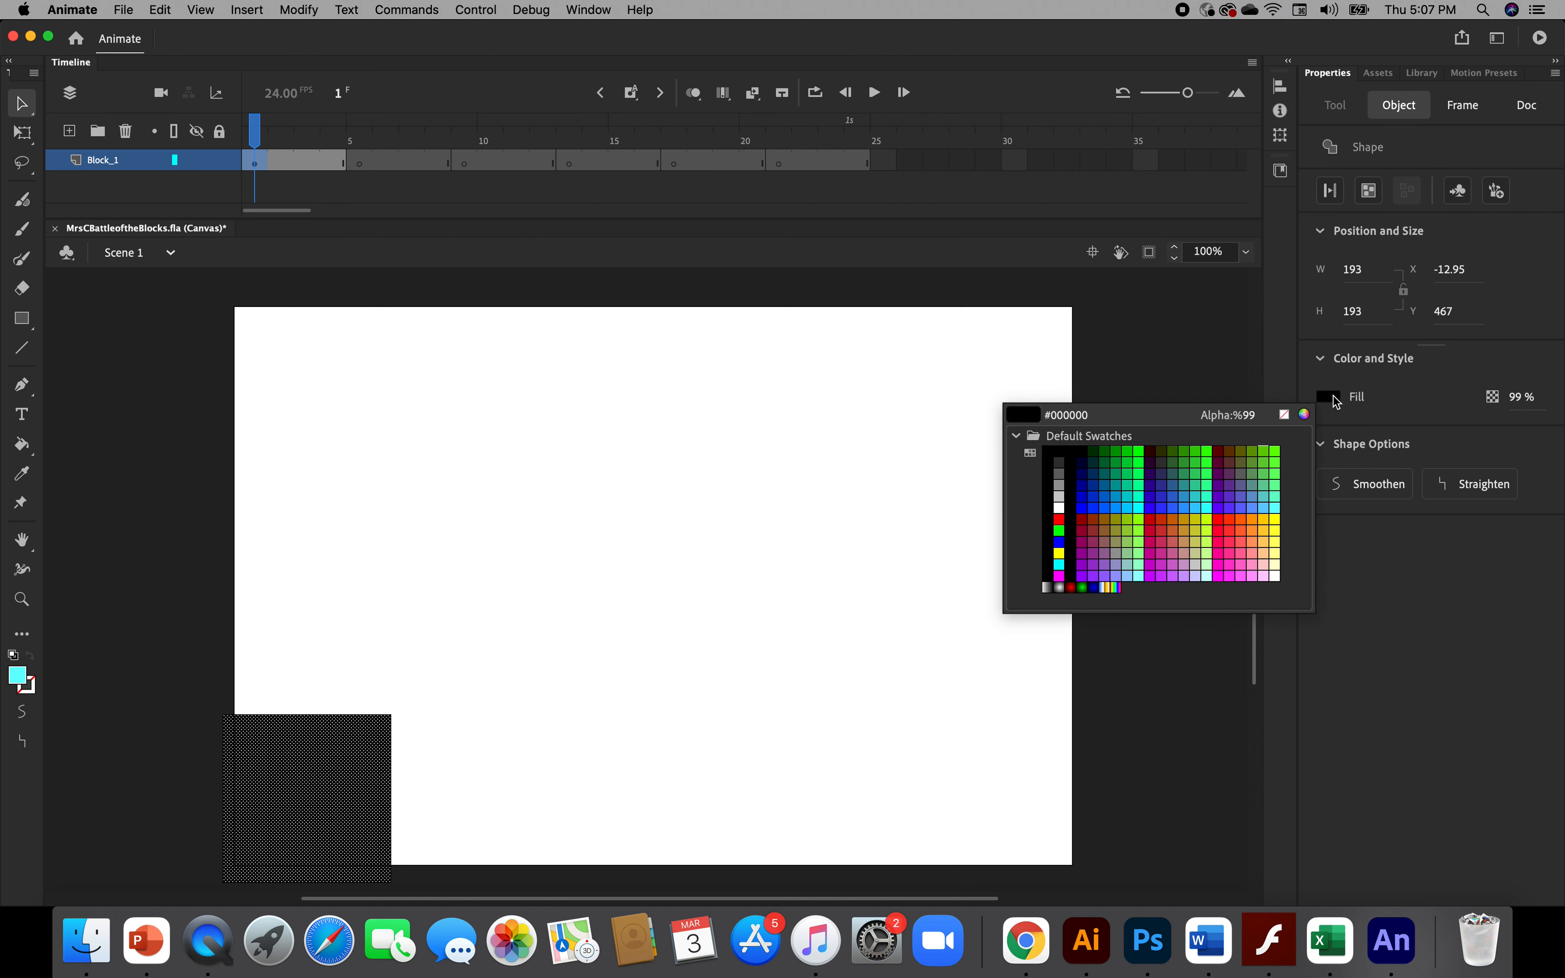
pyautogui.click(1207, 506)
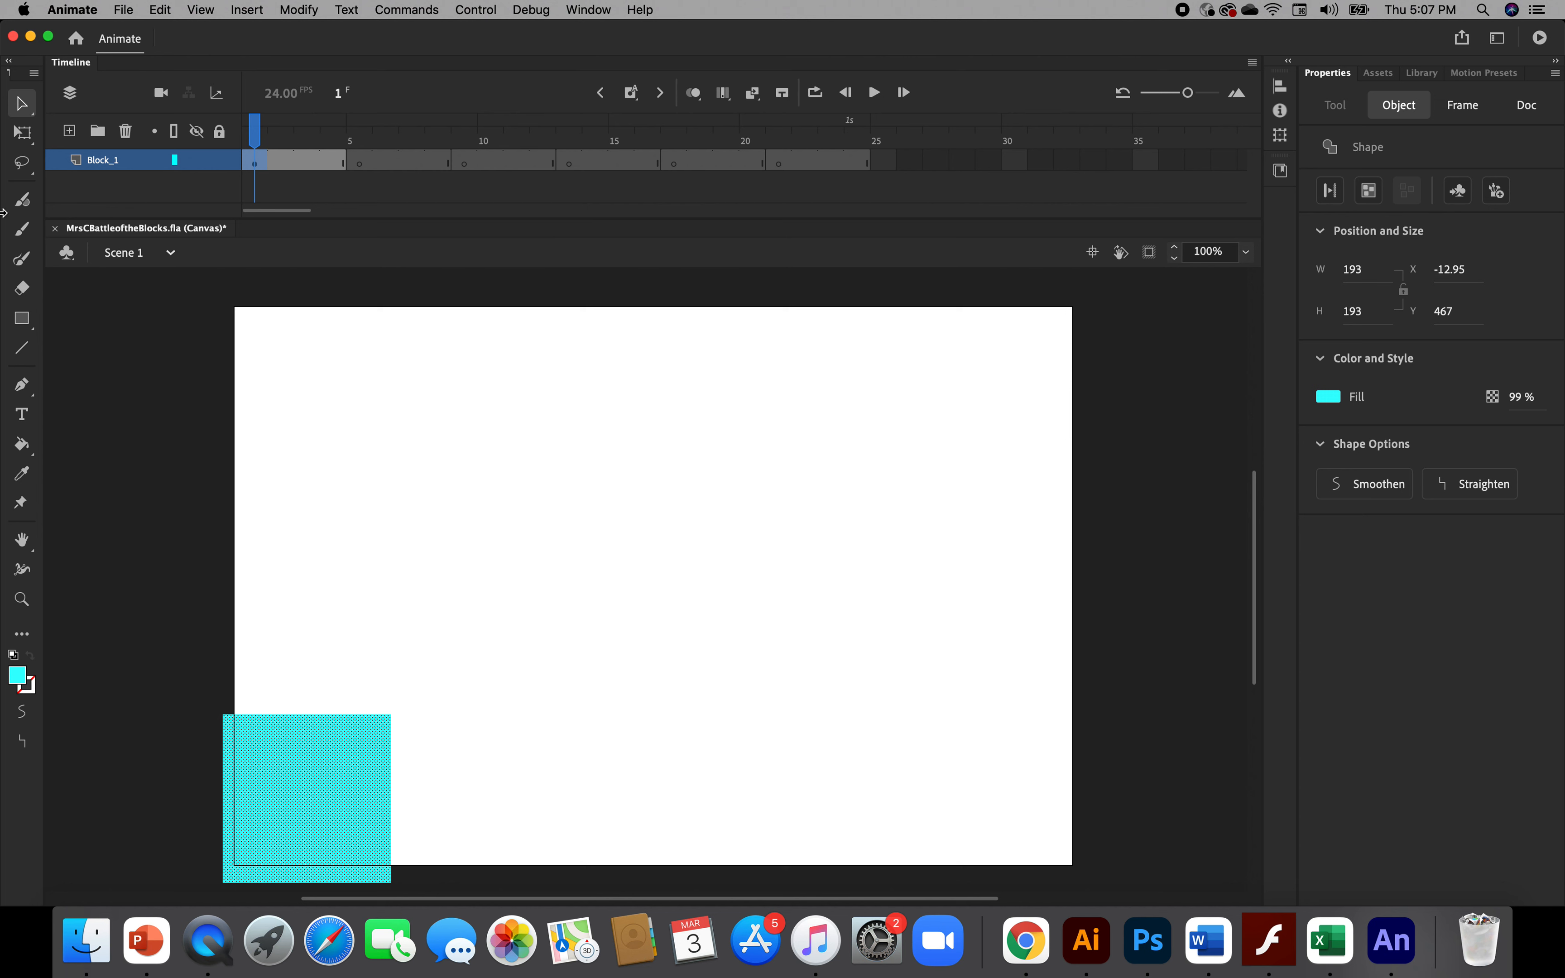
# Scale the cyan square down to about 129 by 137 px with Free Transform, overlapping the stage's lower-left corner
pyautogui.click(22, 132)
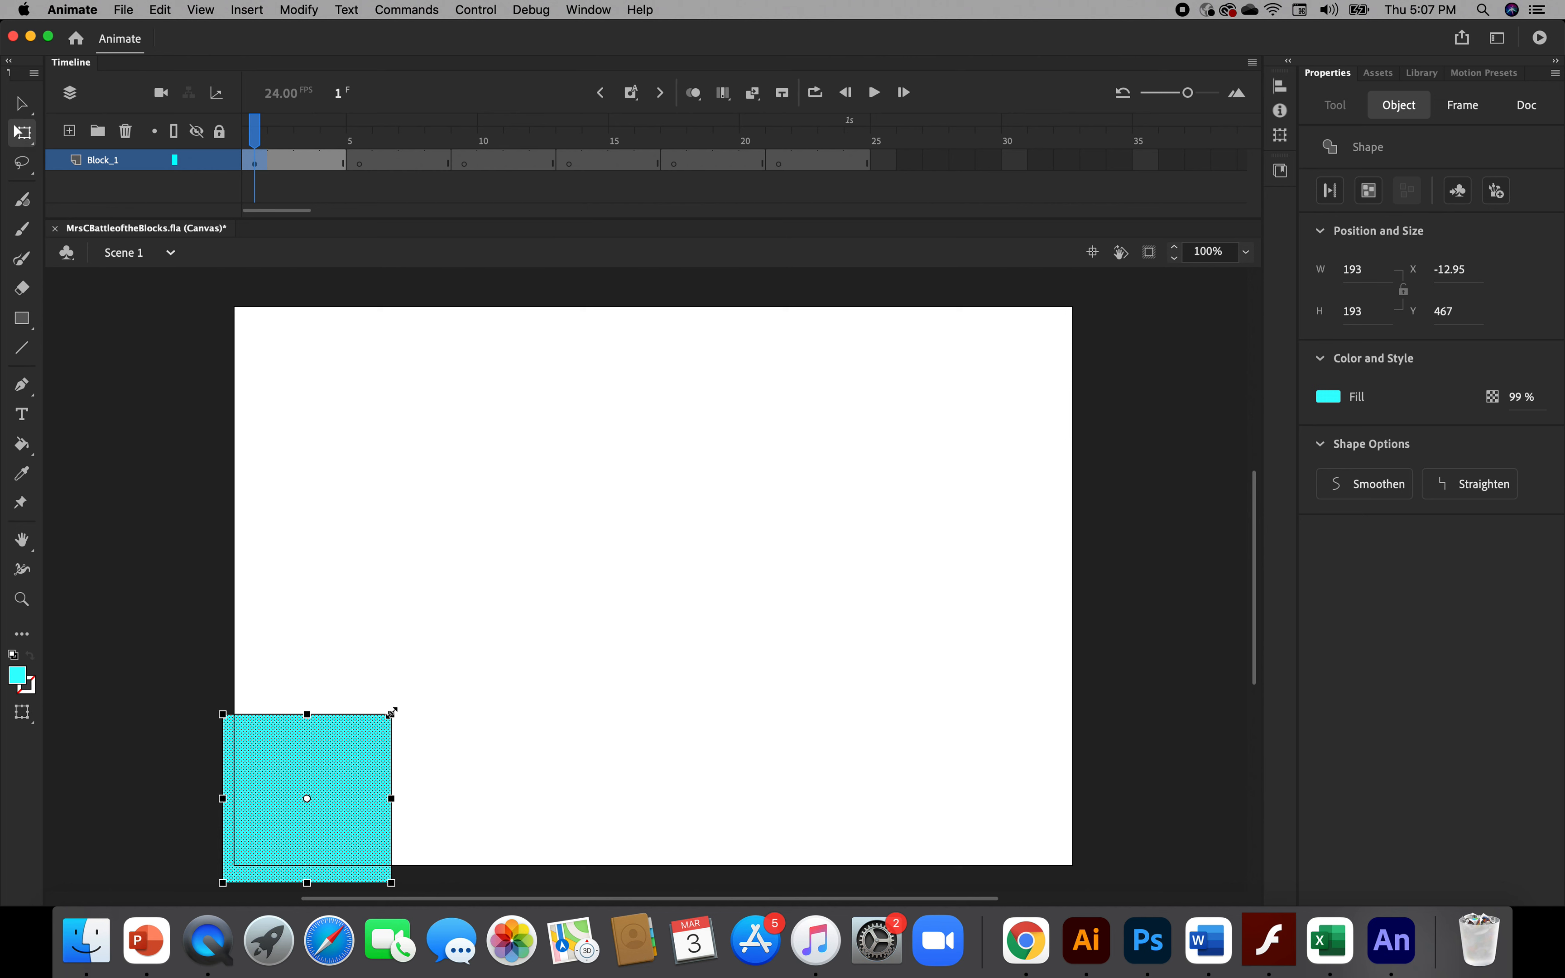
pyautogui.moveTo(391, 714); pyautogui.dragTo(300, 792)
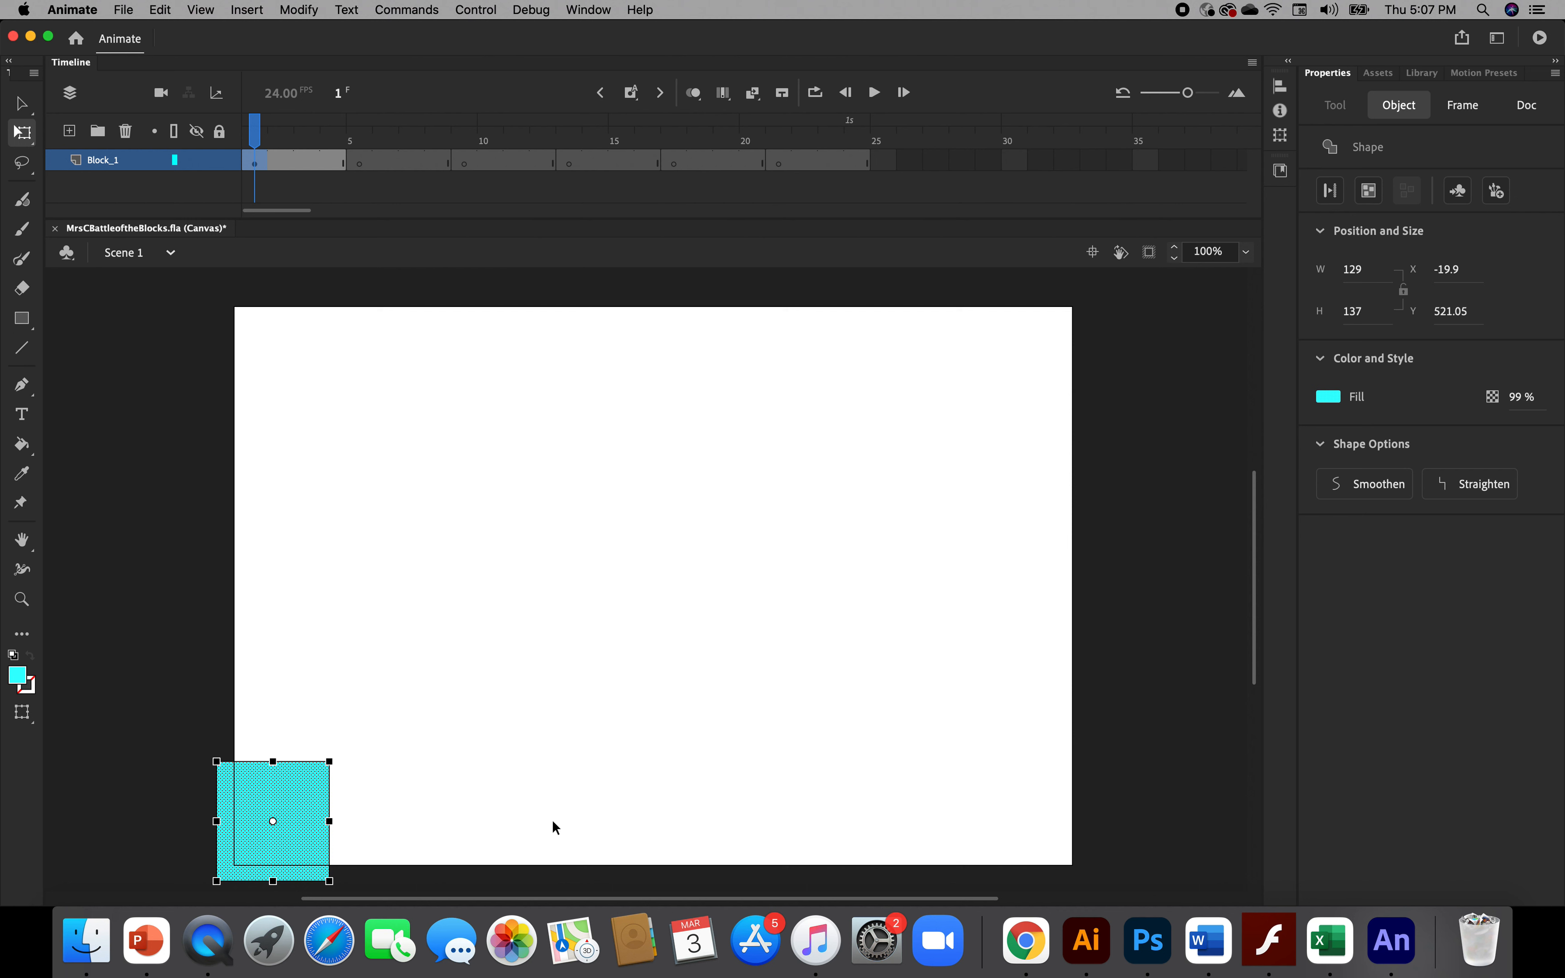
pyautogui.click(1150, 254)
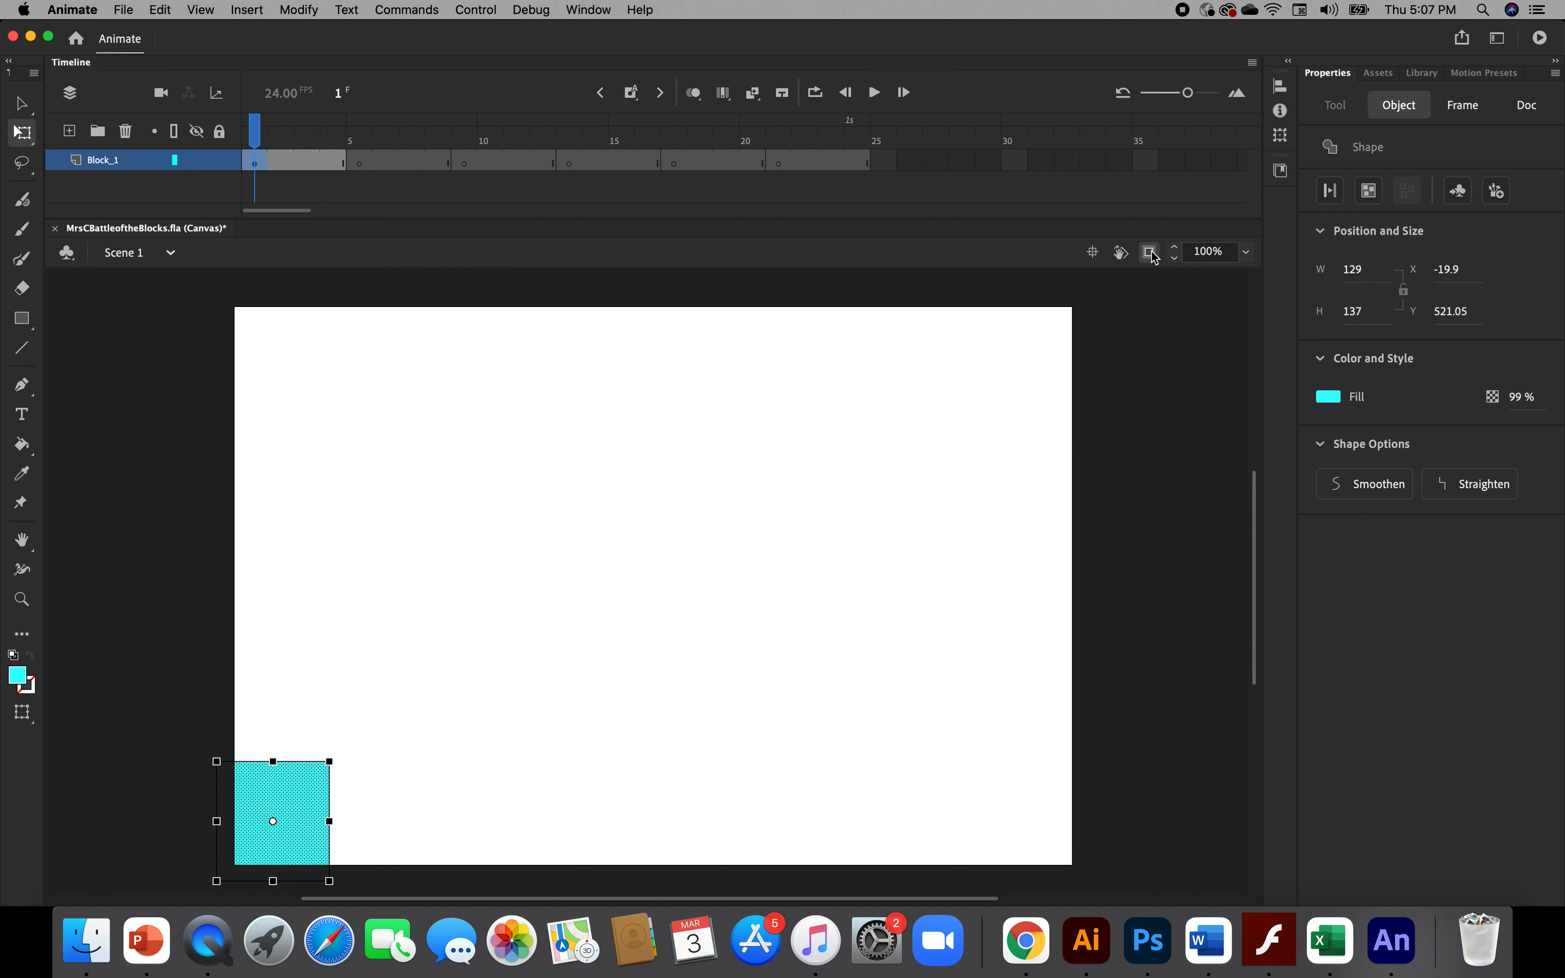
pyautogui.click(1149, 254)
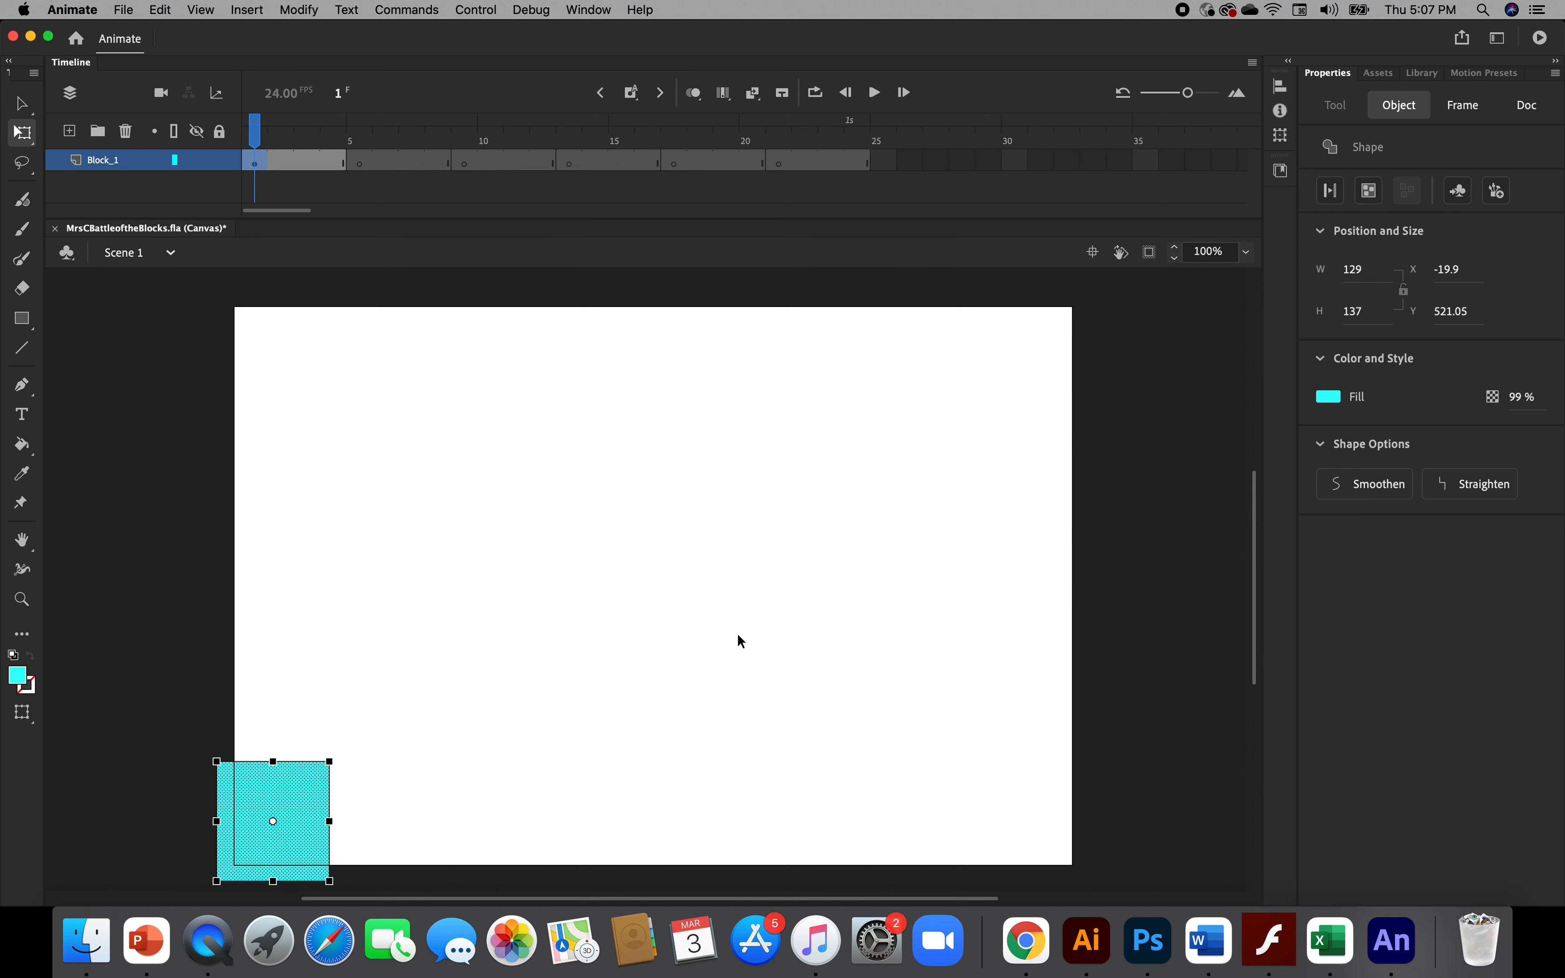
pyautogui.click(542, 816)
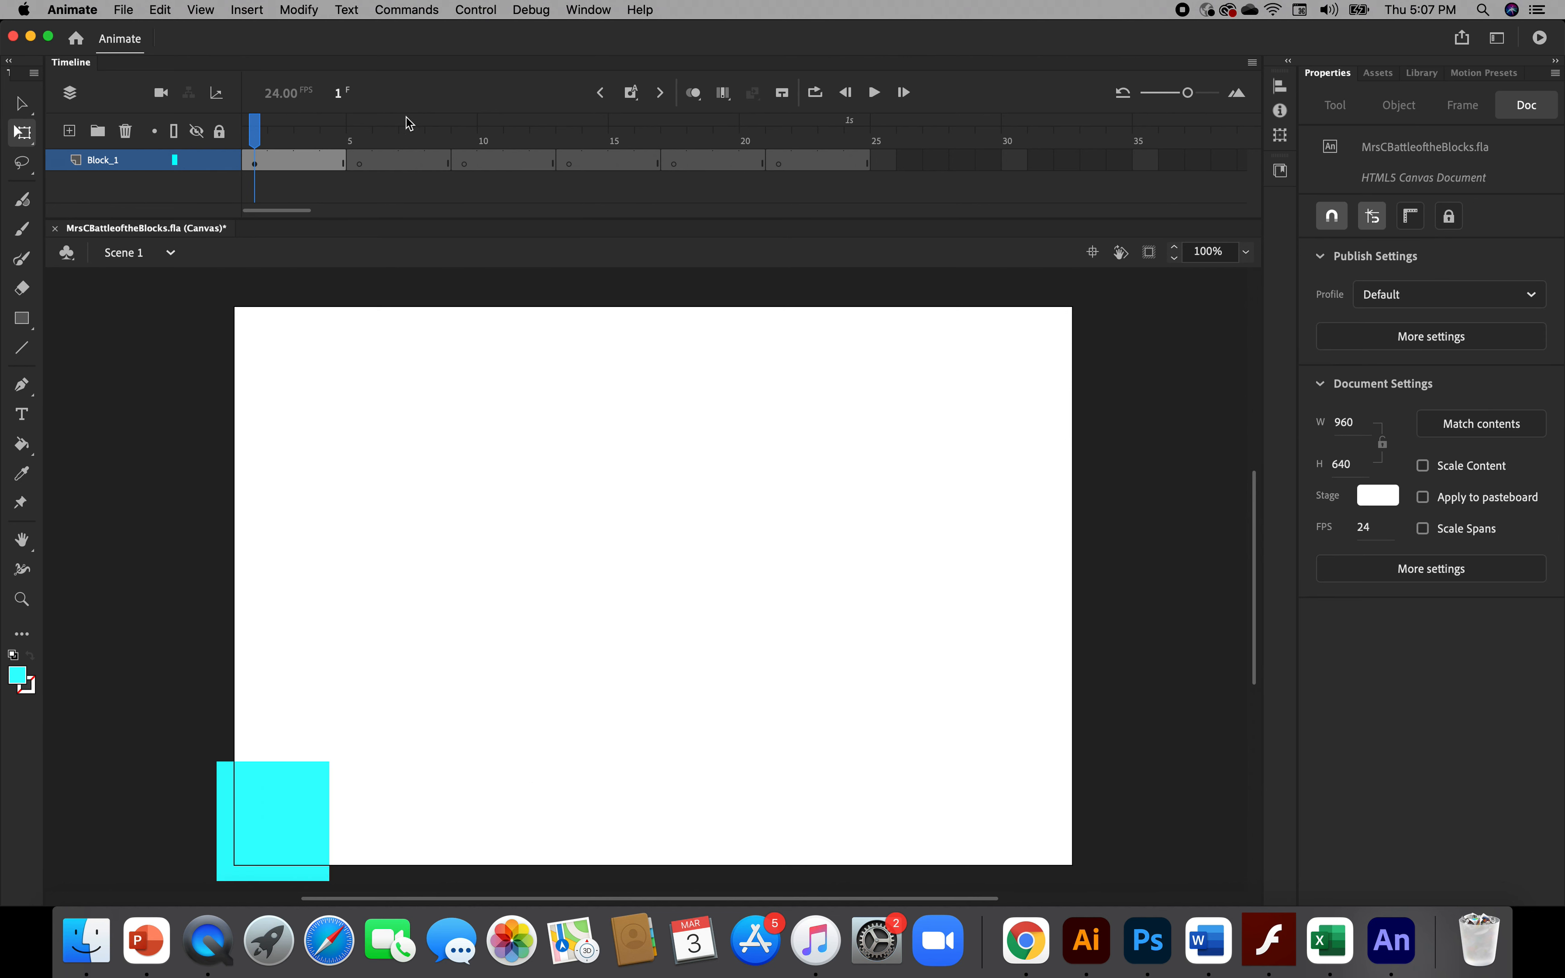
# Copy the frame 1 keyframe of the Block_1 layer
pyautogui.click(253, 169)
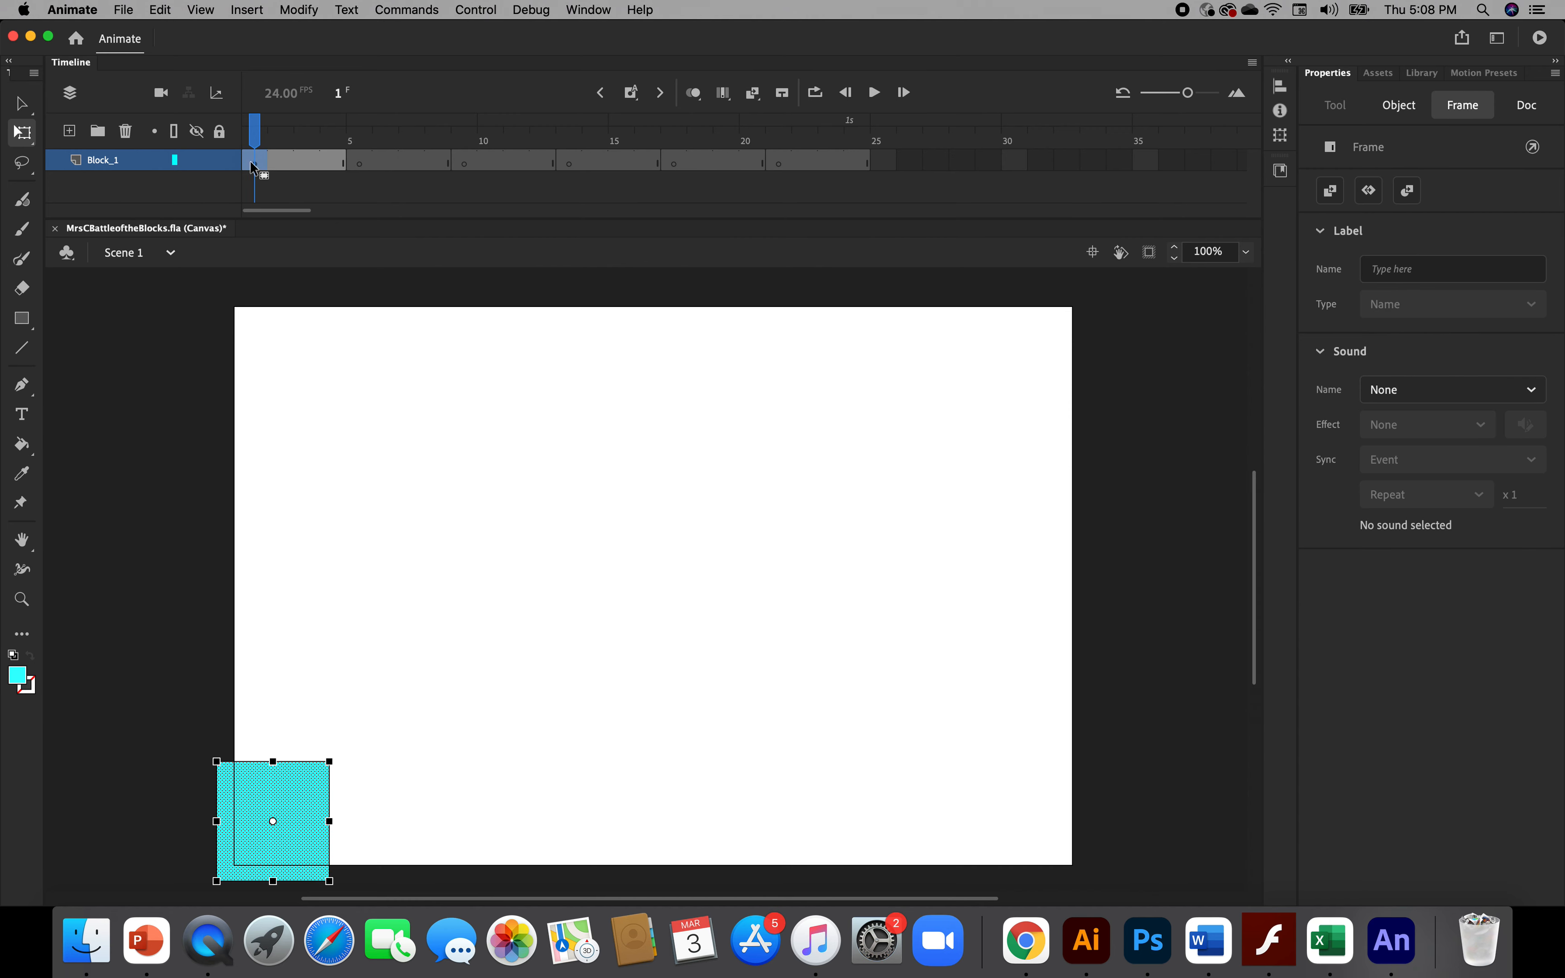
pyautogui.rightClick(253, 167)
pyautogui.click(307, 408)
pyautogui.rightClick(252, 167)
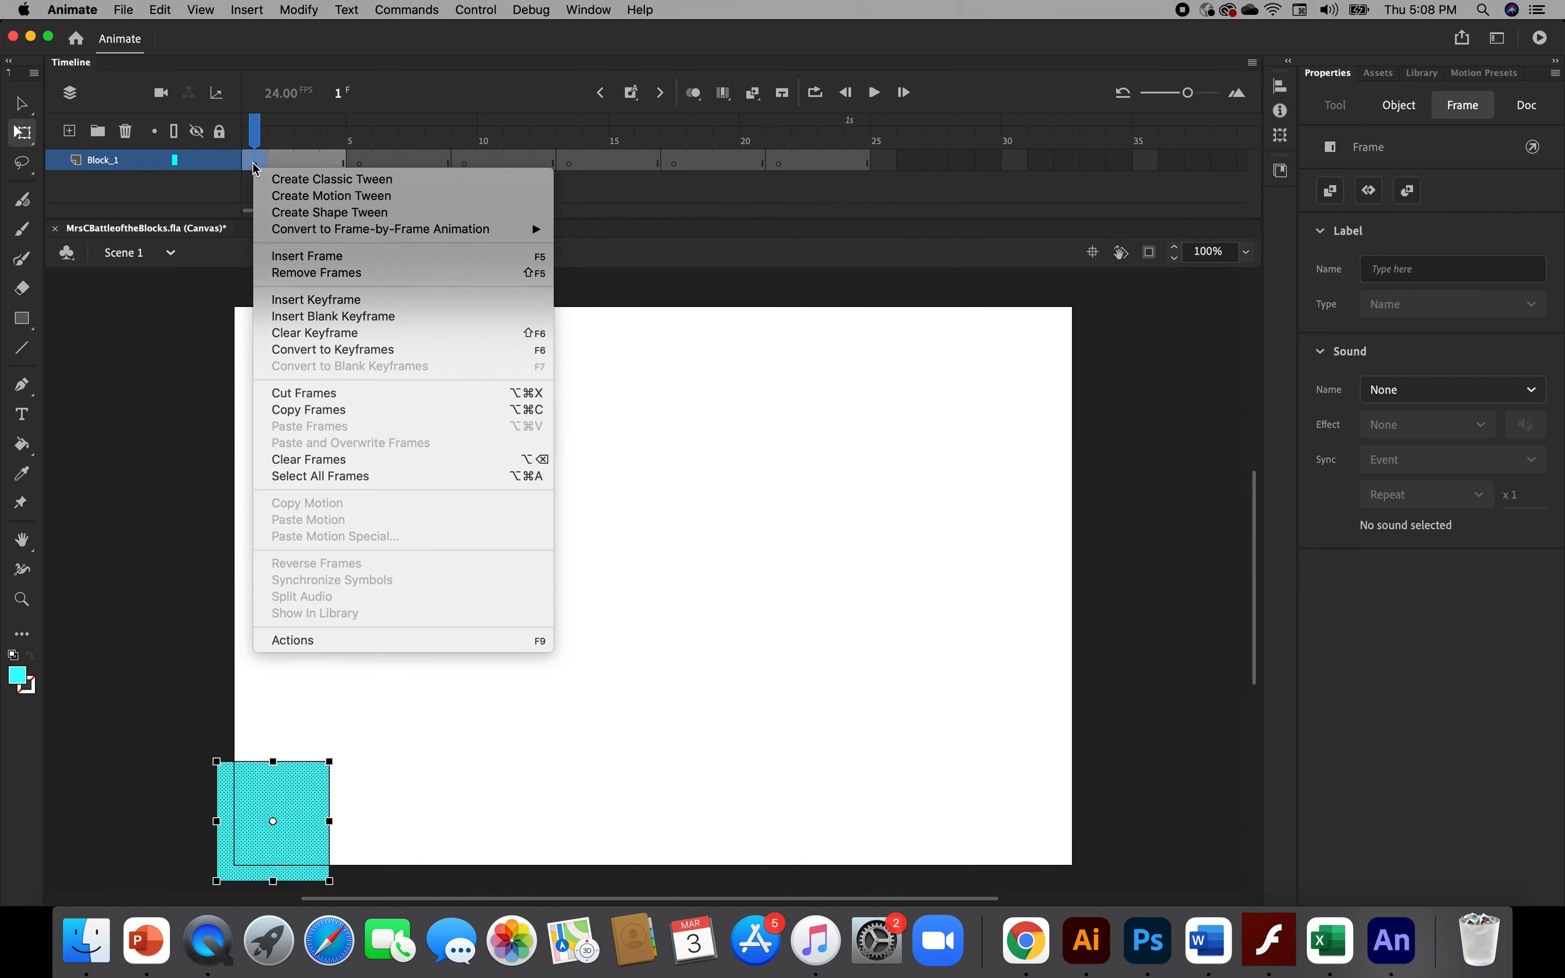
pyautogui.click(308, 410)
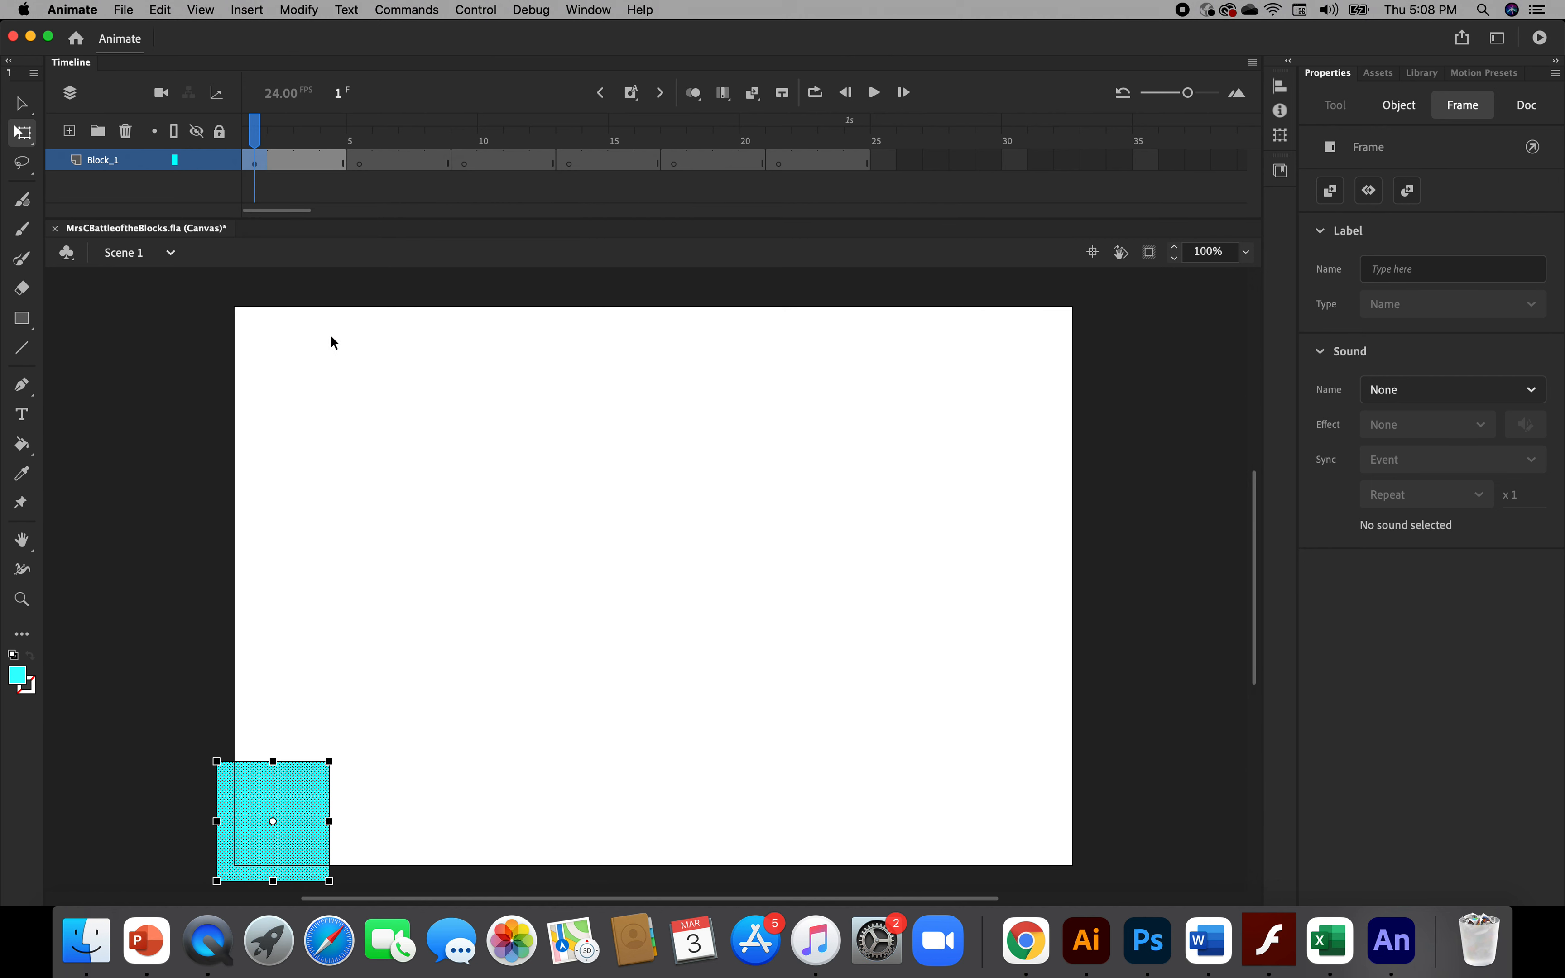
# Paste the copied keyframe into frame 5 of the Block_1 layer
pyautogui.click(360, 165)
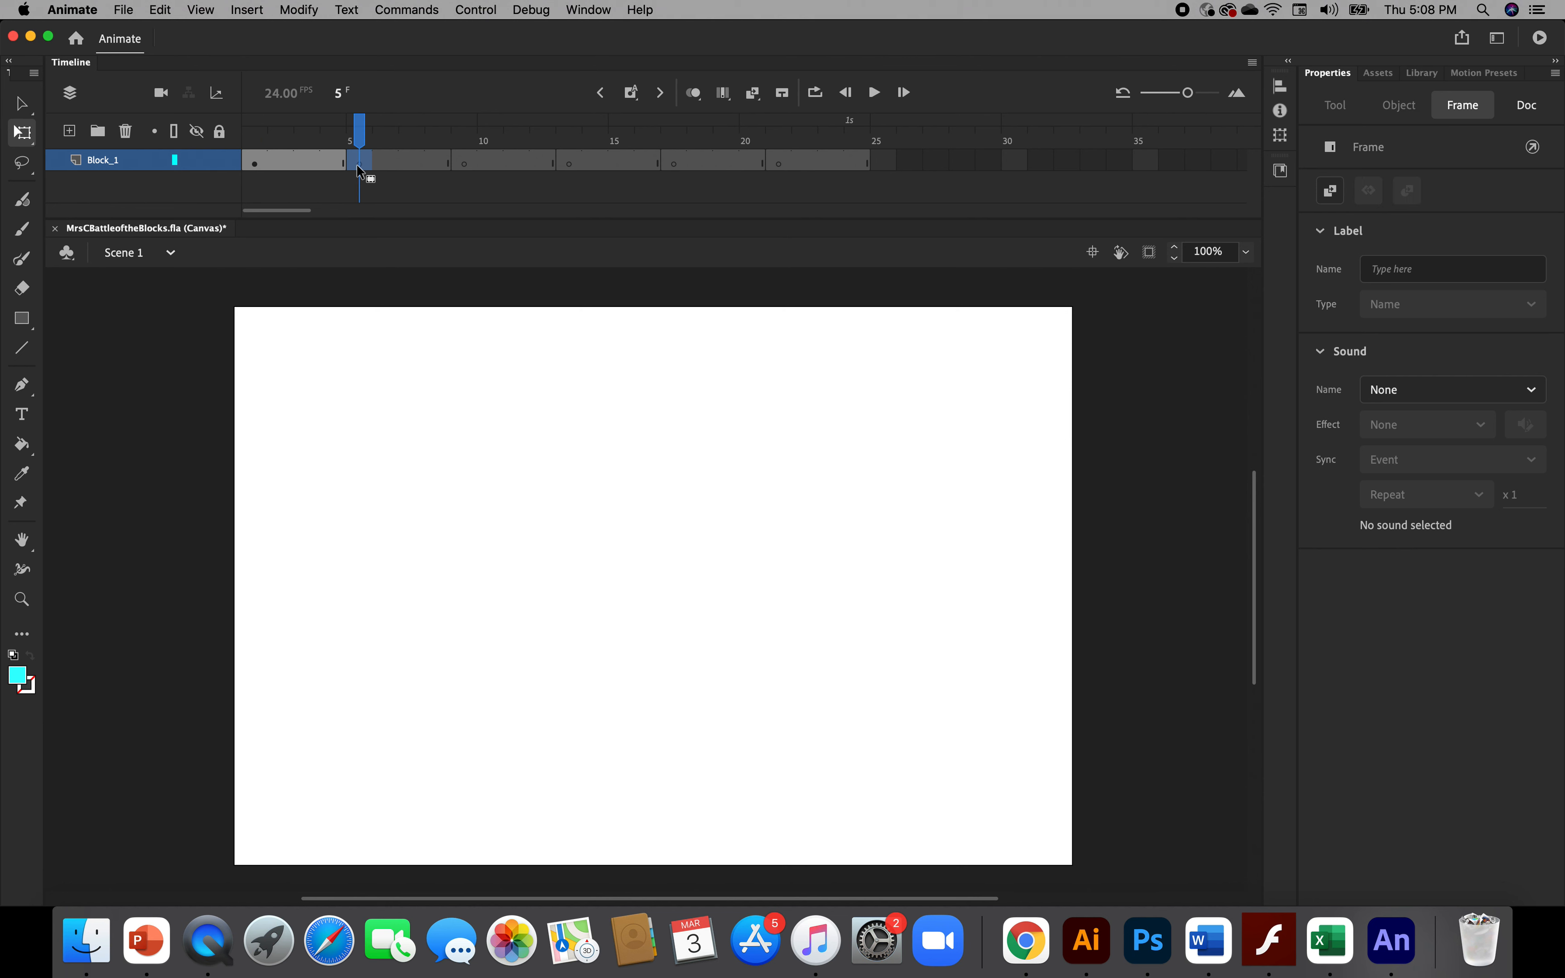
pyautogui.rightClick(359, 169)
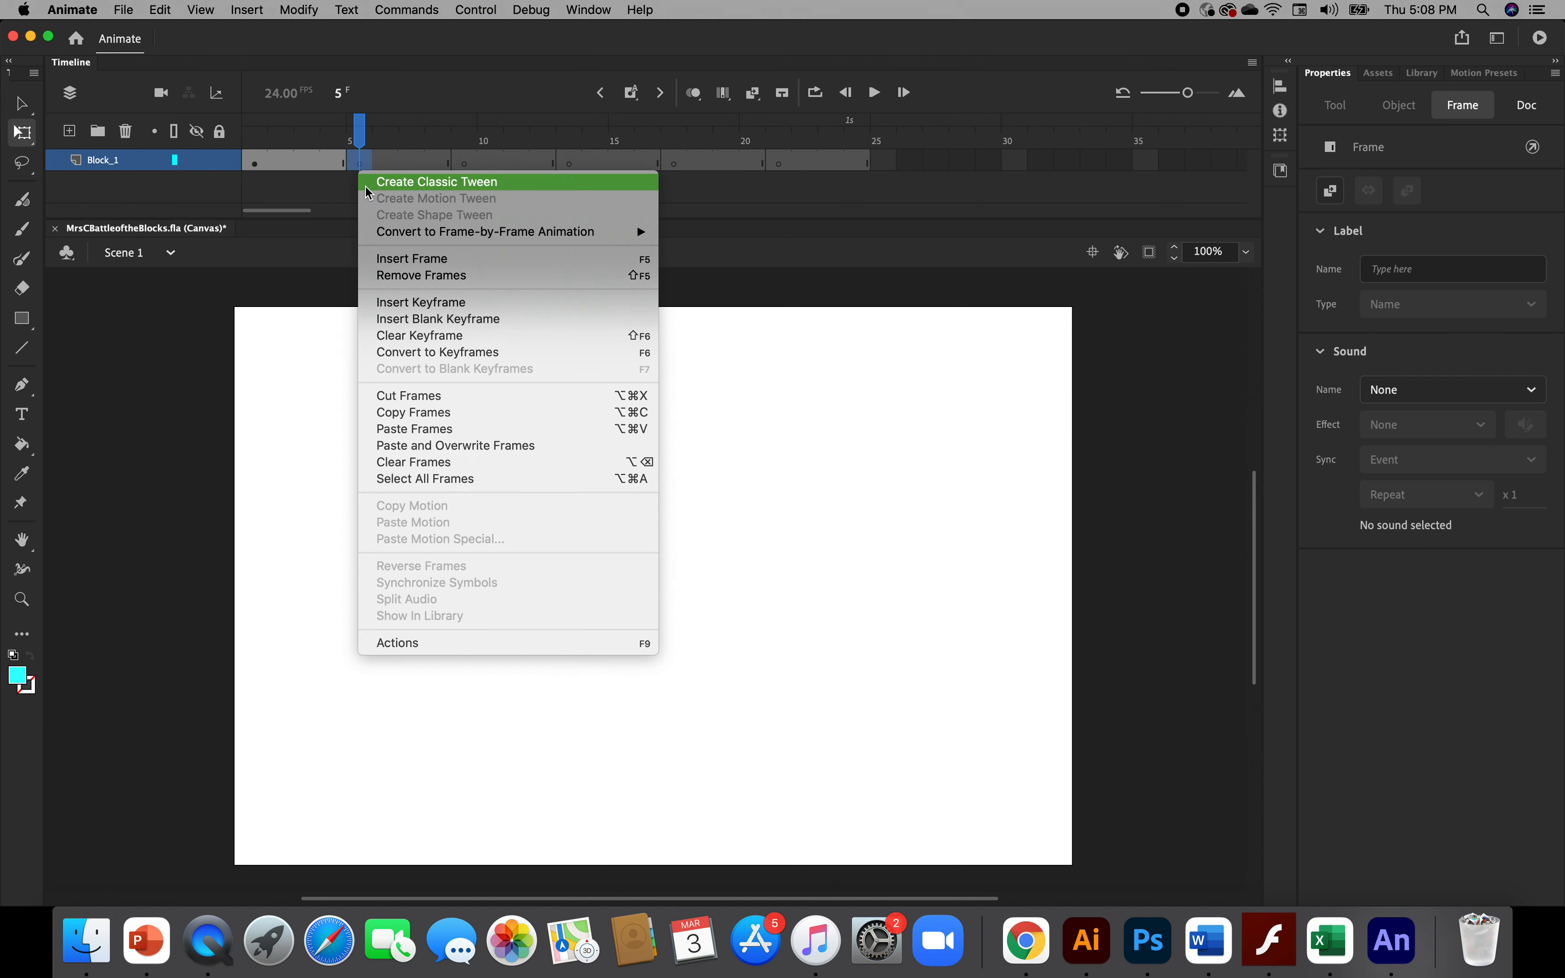
pyautogui.click(418, 429)
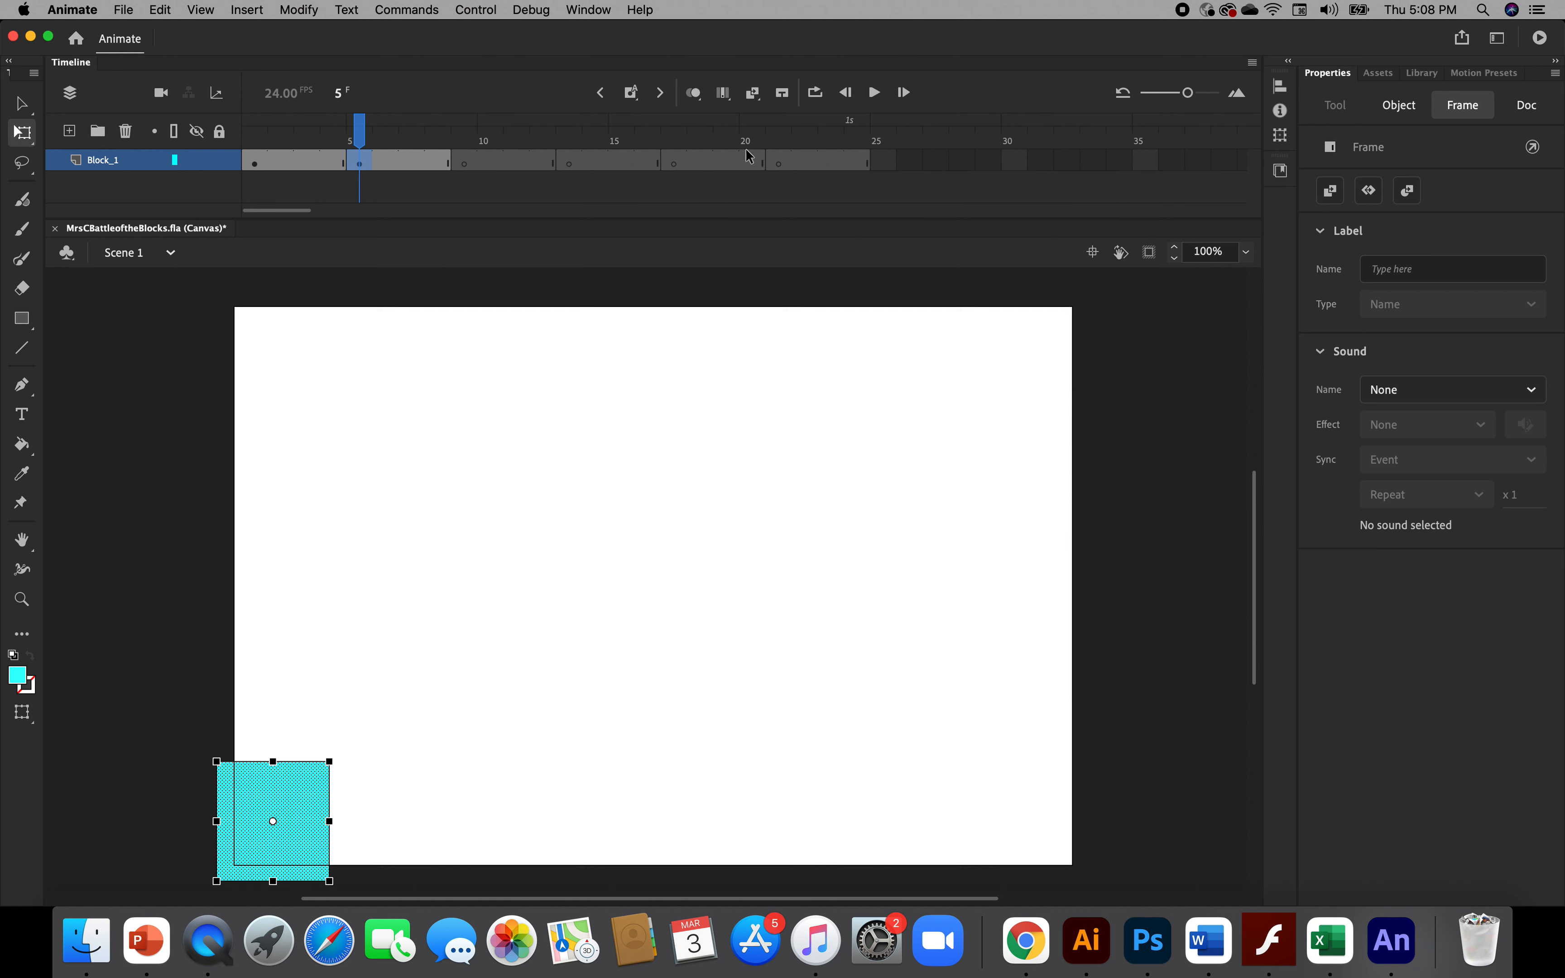
# Turn on onion skinning and move the frame 5 block diagonally up and right to about X 115, Y 386
pyautogui.click(694, 94)
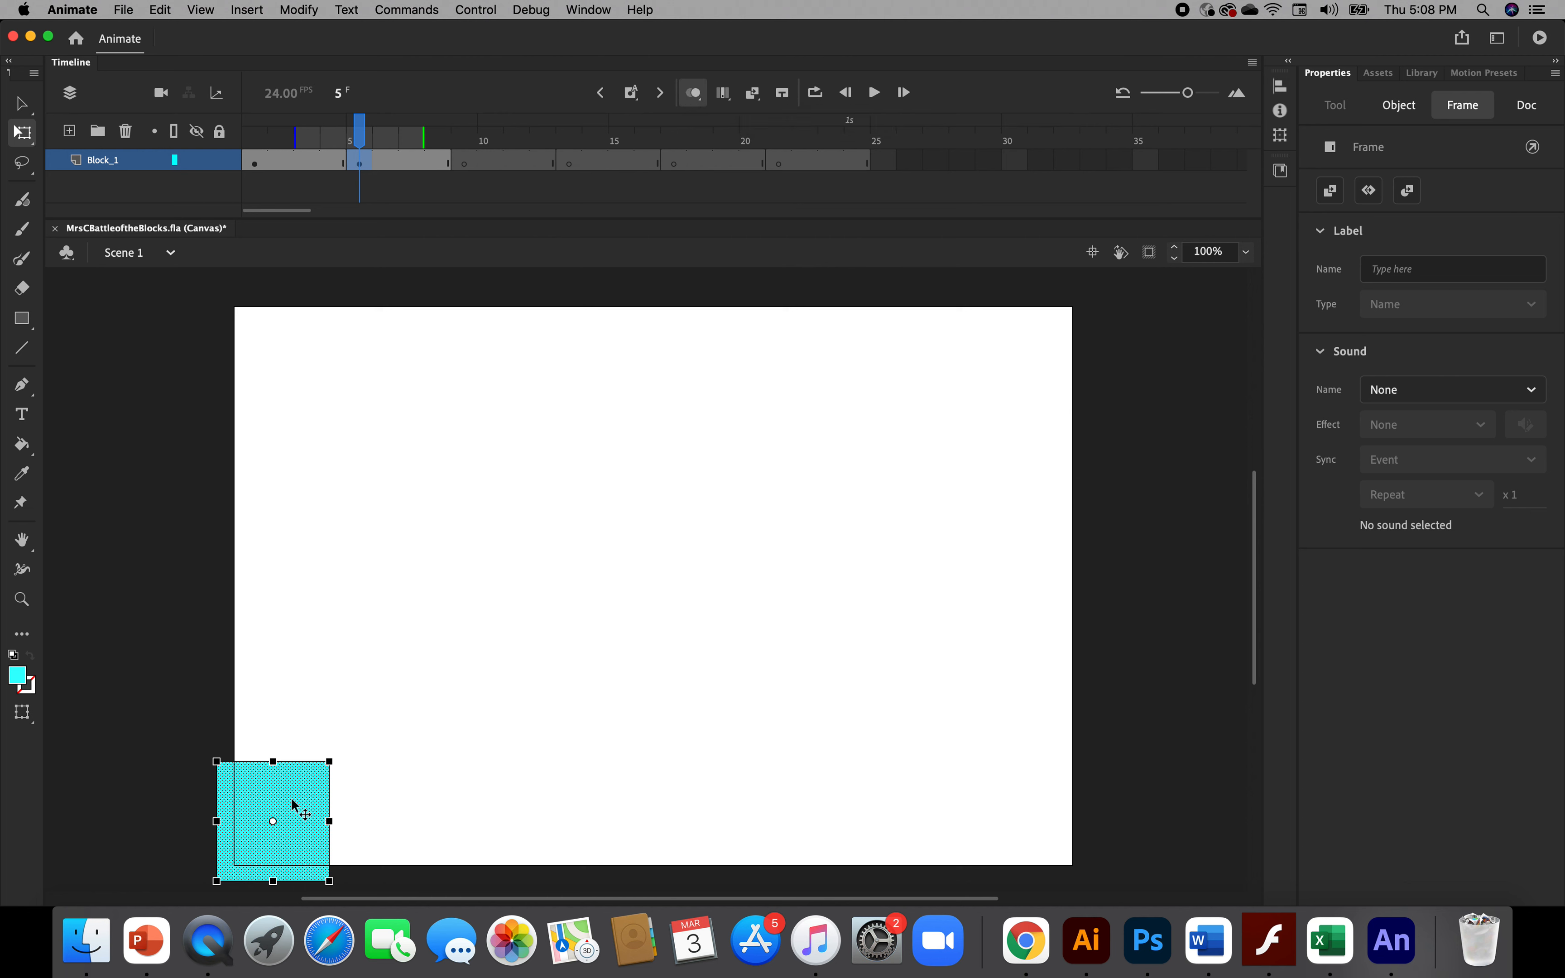
pyautogui.moveTo(291, 804); pyautogui.dragTo(409, 689)
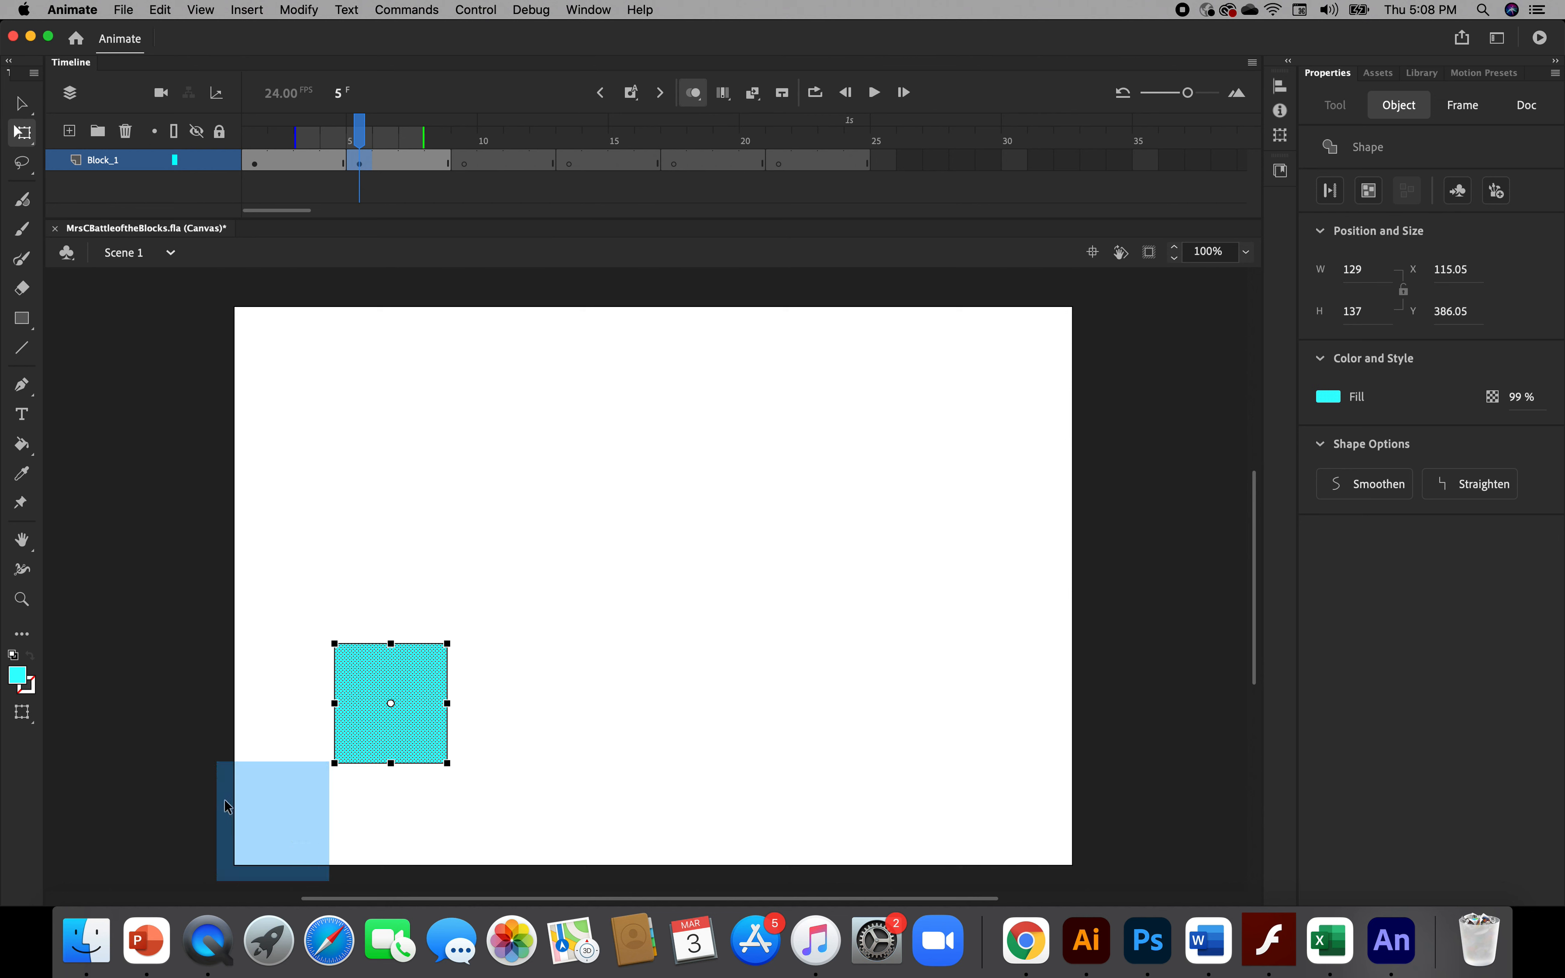
pyautogui.click(695, 95)
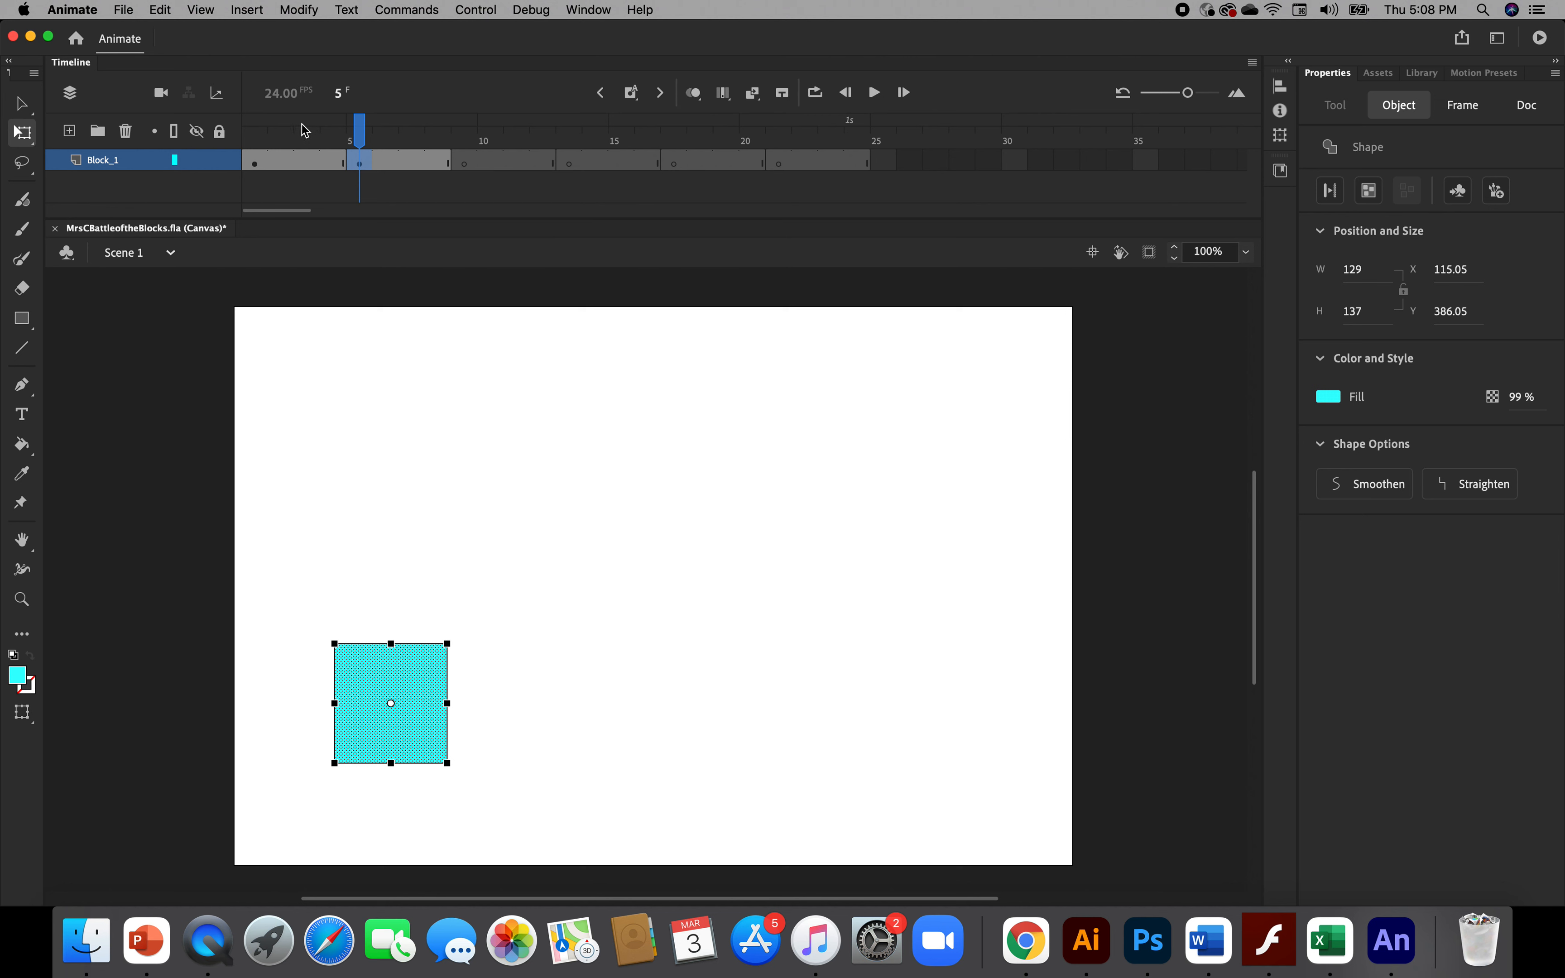
pyautogui.moveTo(366, 125); pyautogui.dragTo(360, 163)
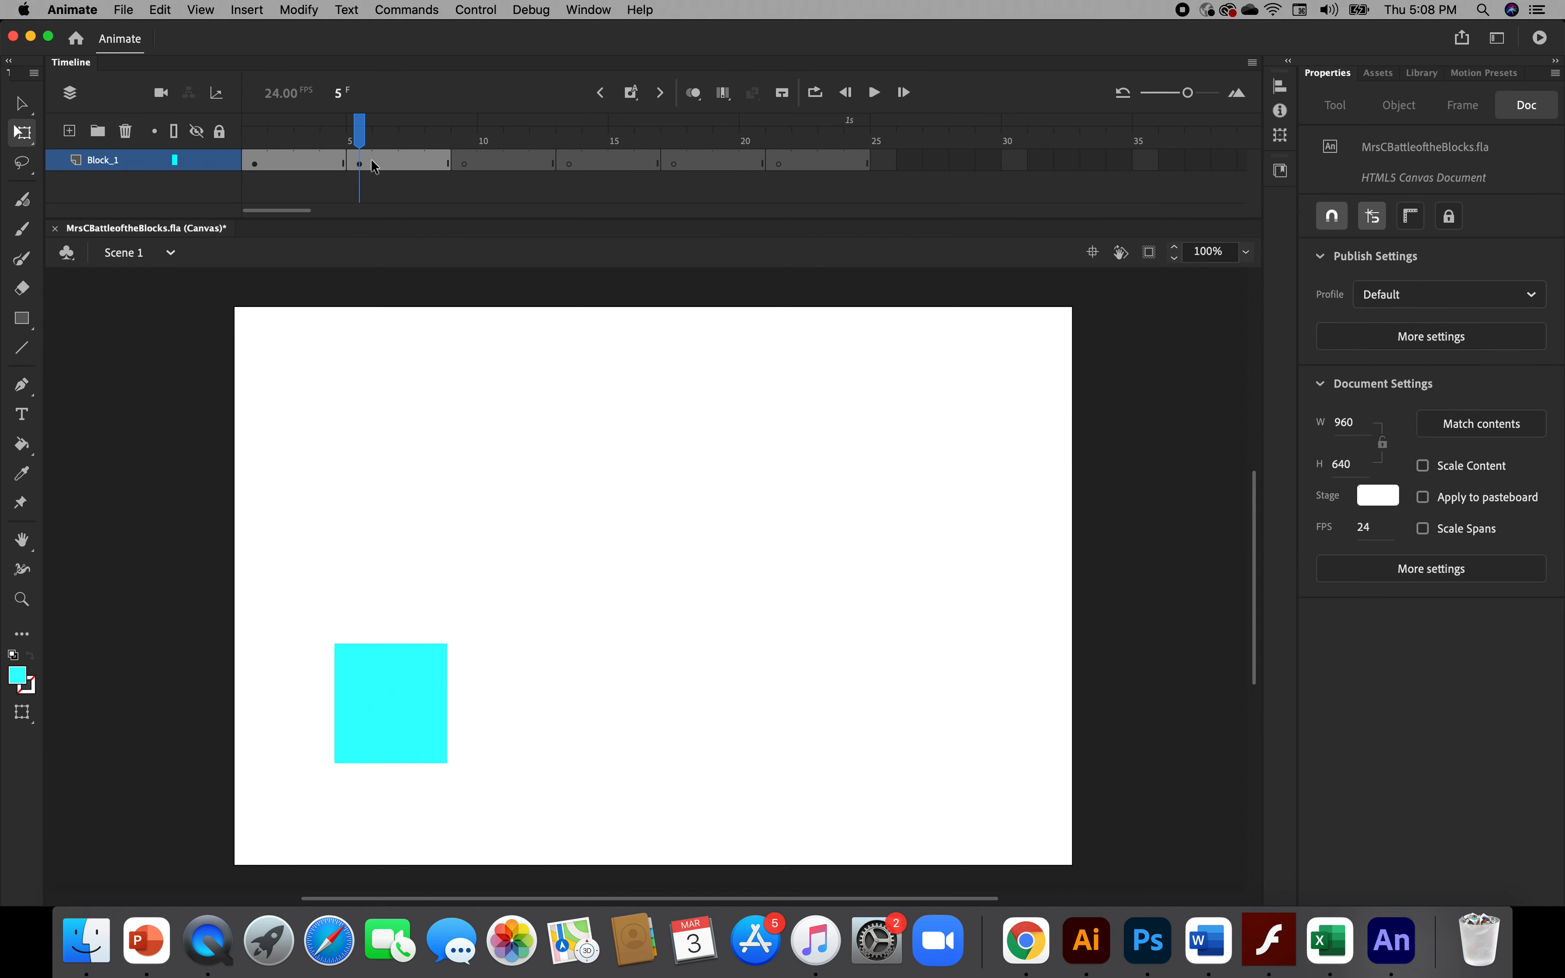
pyautogui.click(696, 95)
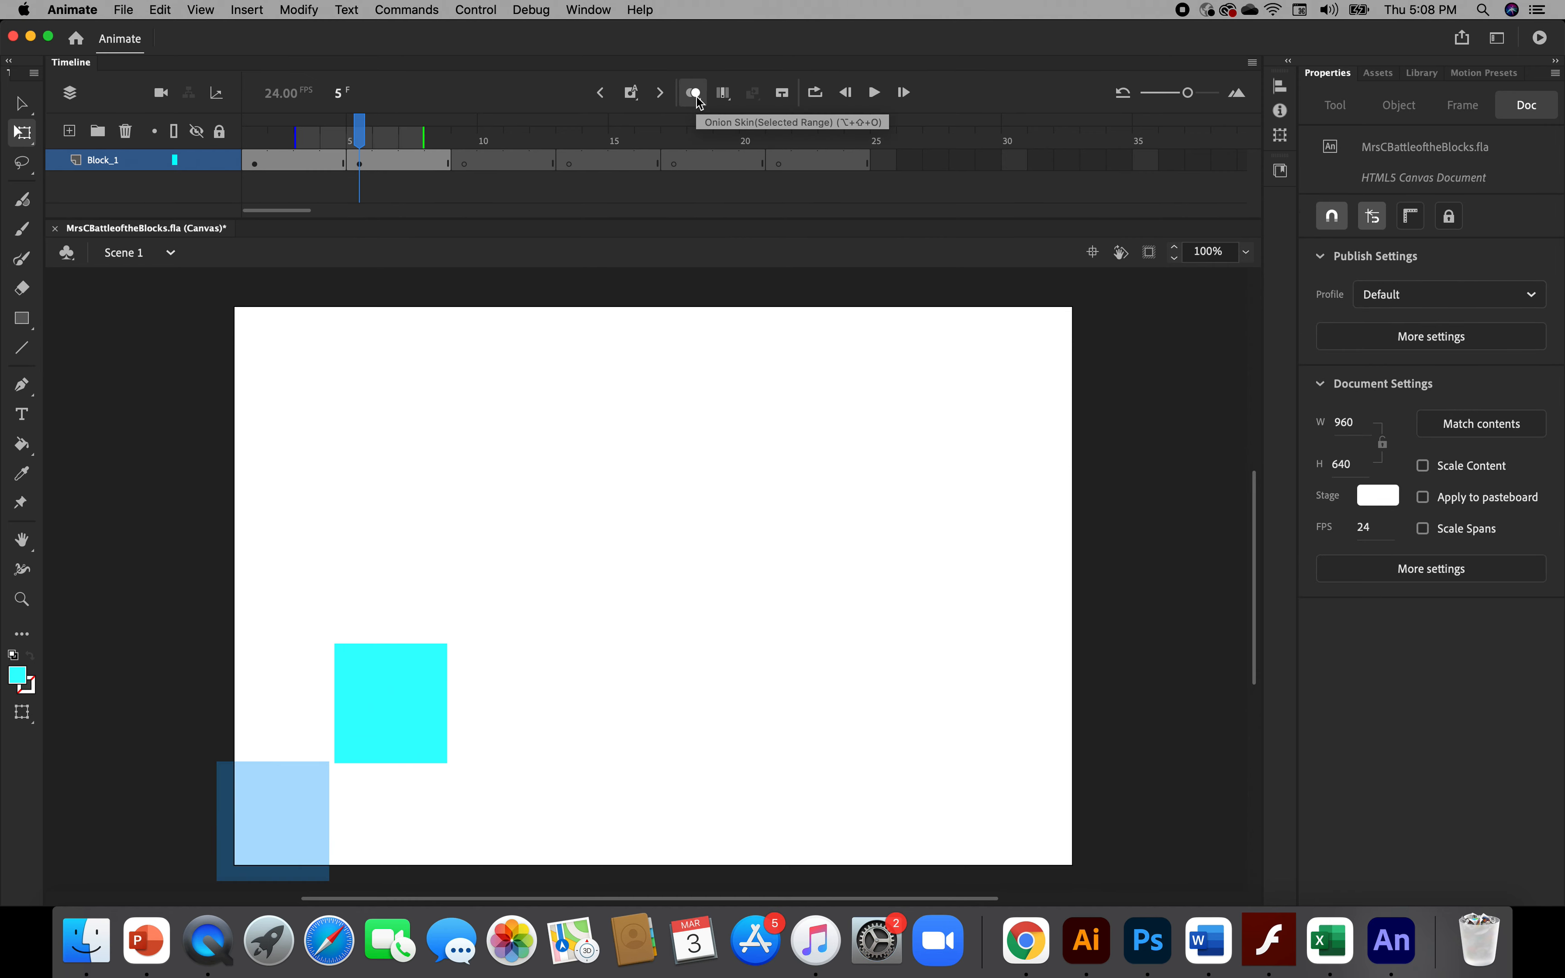
# Fine-tune the frame 5 block's position to about X 112, Y 376, just above and right of the onion-skinned block
pyautogui.click(395, 697)
pyautogui.moveTo(395, 697); pyautogui.dragTo(390, 693)
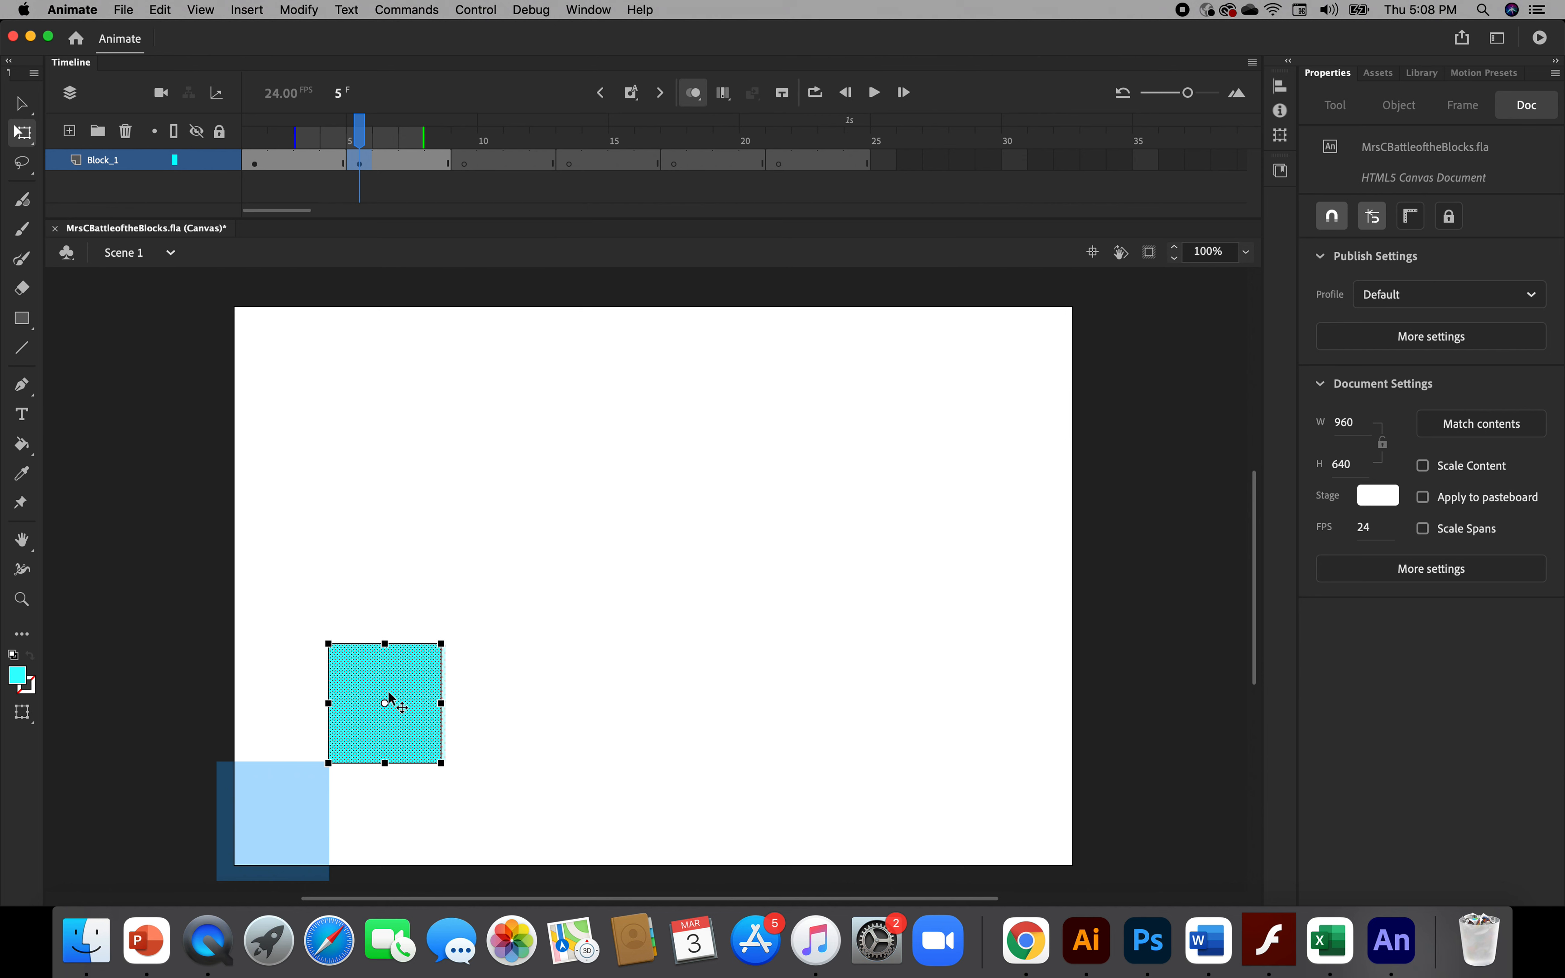
pyautogui.click(521, 695)
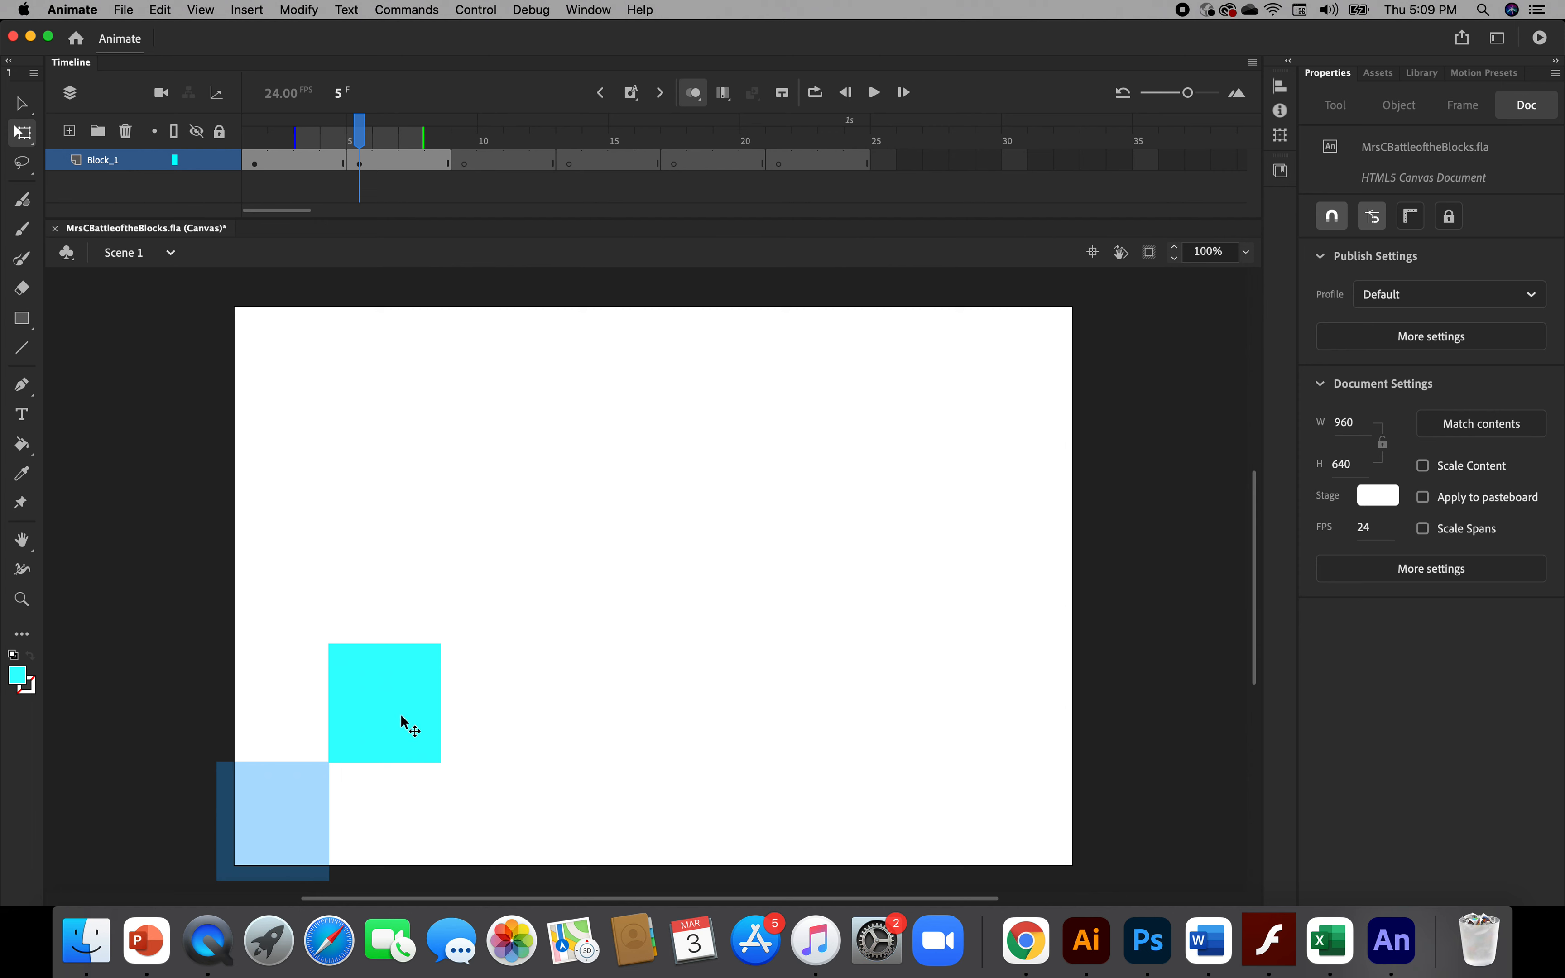
pyautogui.moveTo(398, 718)
pyautogui.mouseDown()
pyautogui.moveTo(482, 622)
pyautogui.moveTo(463, 626)
pyautogui.moveTo(384, 737)
pyautogui.moveTo(399, 714)
pyautogui.mouseUp()
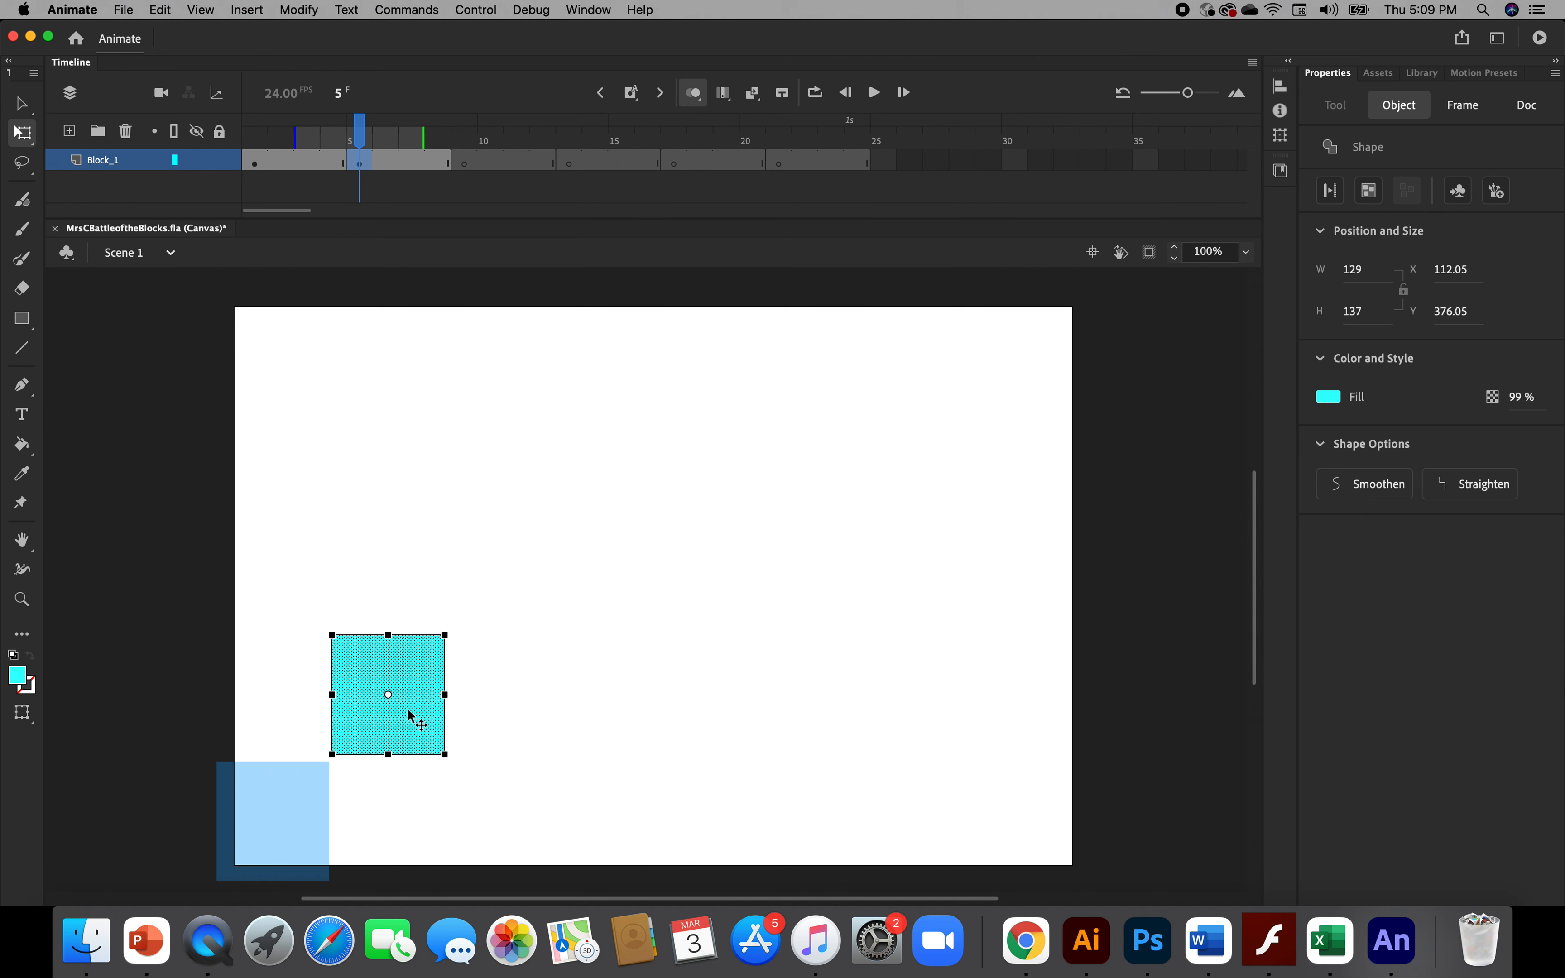
pyautogui.rightClick(573, 708)
pyautogui.click(574, 709)
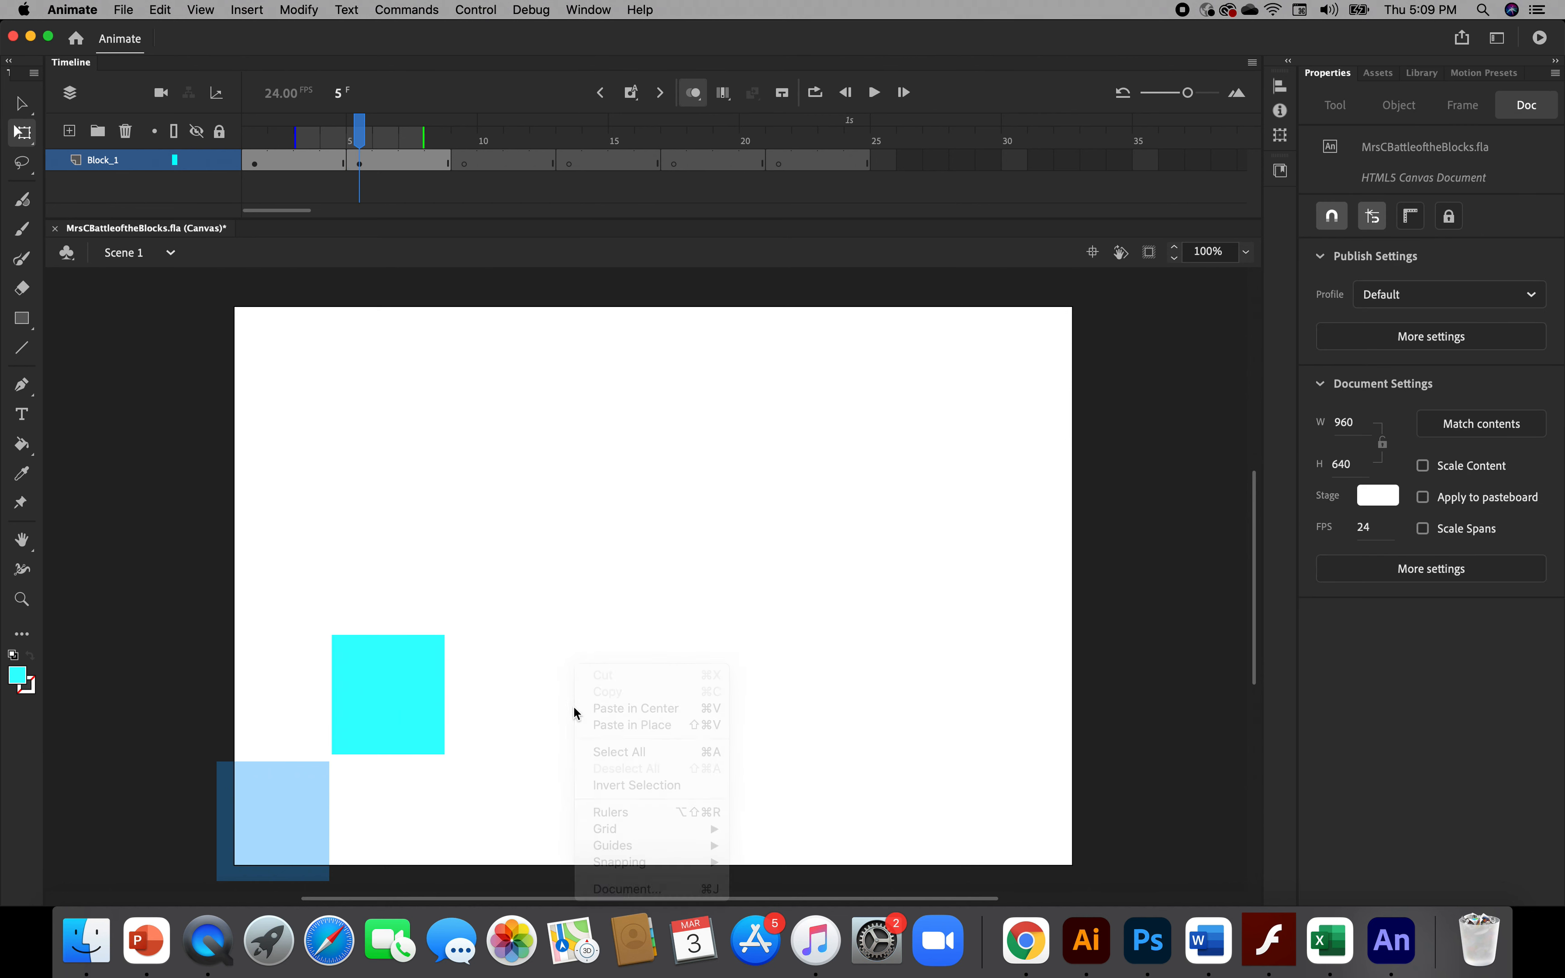
# Copy the cyan block shape on frame 5
pyautogui.click(404, 708)
pyautogui.rightClick(407, 714)
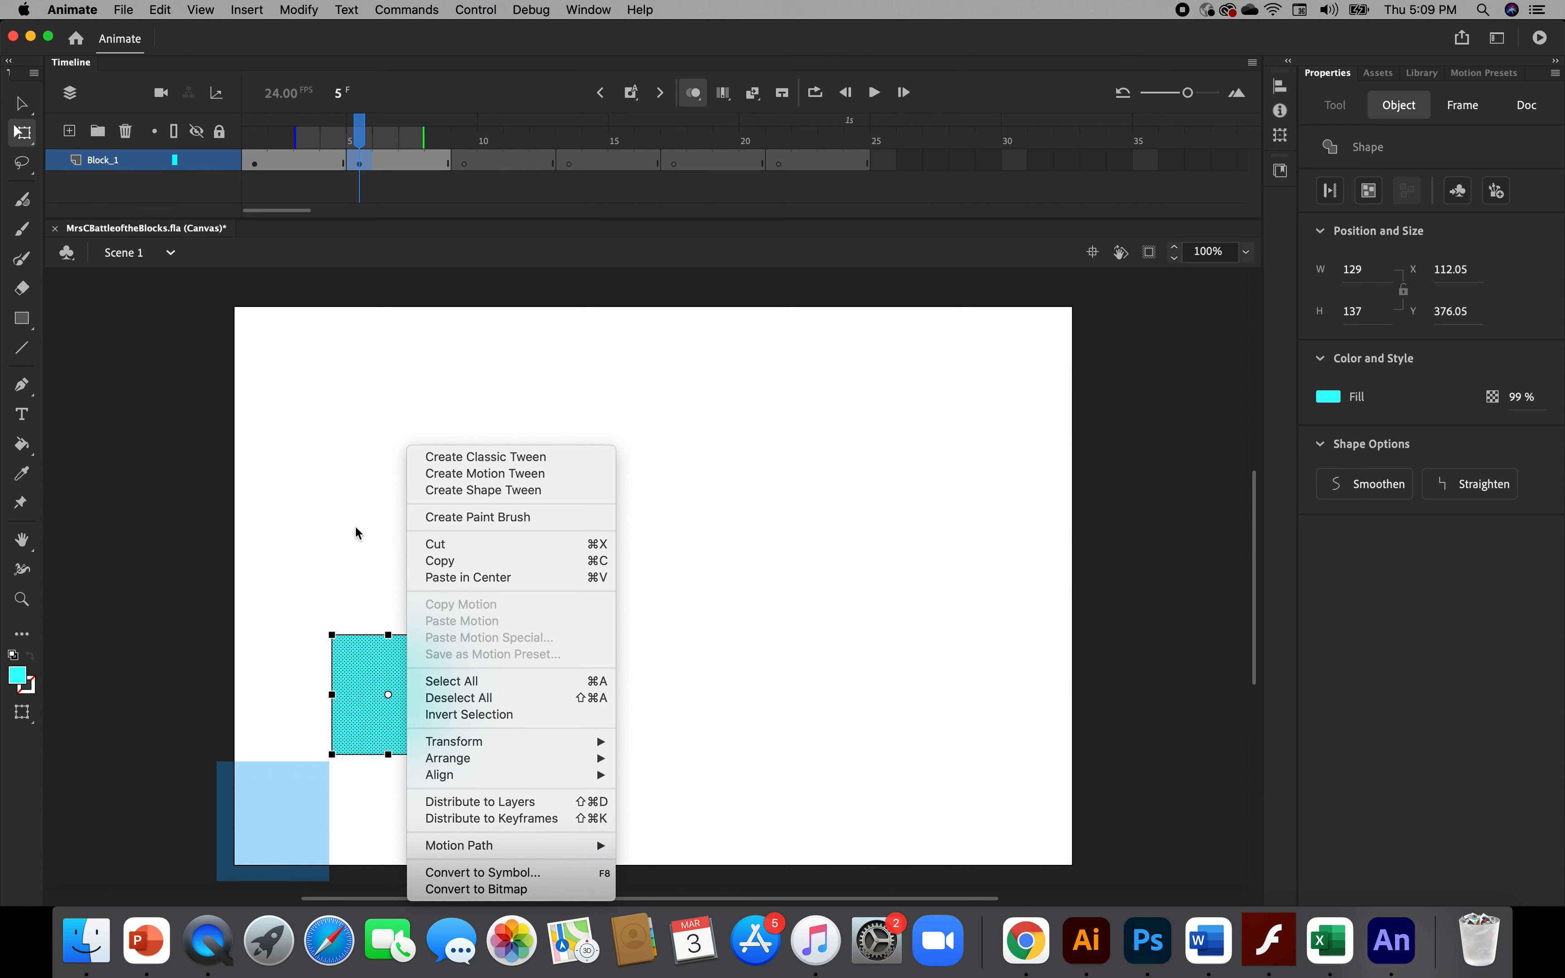
pyautogui.click(457, 561)
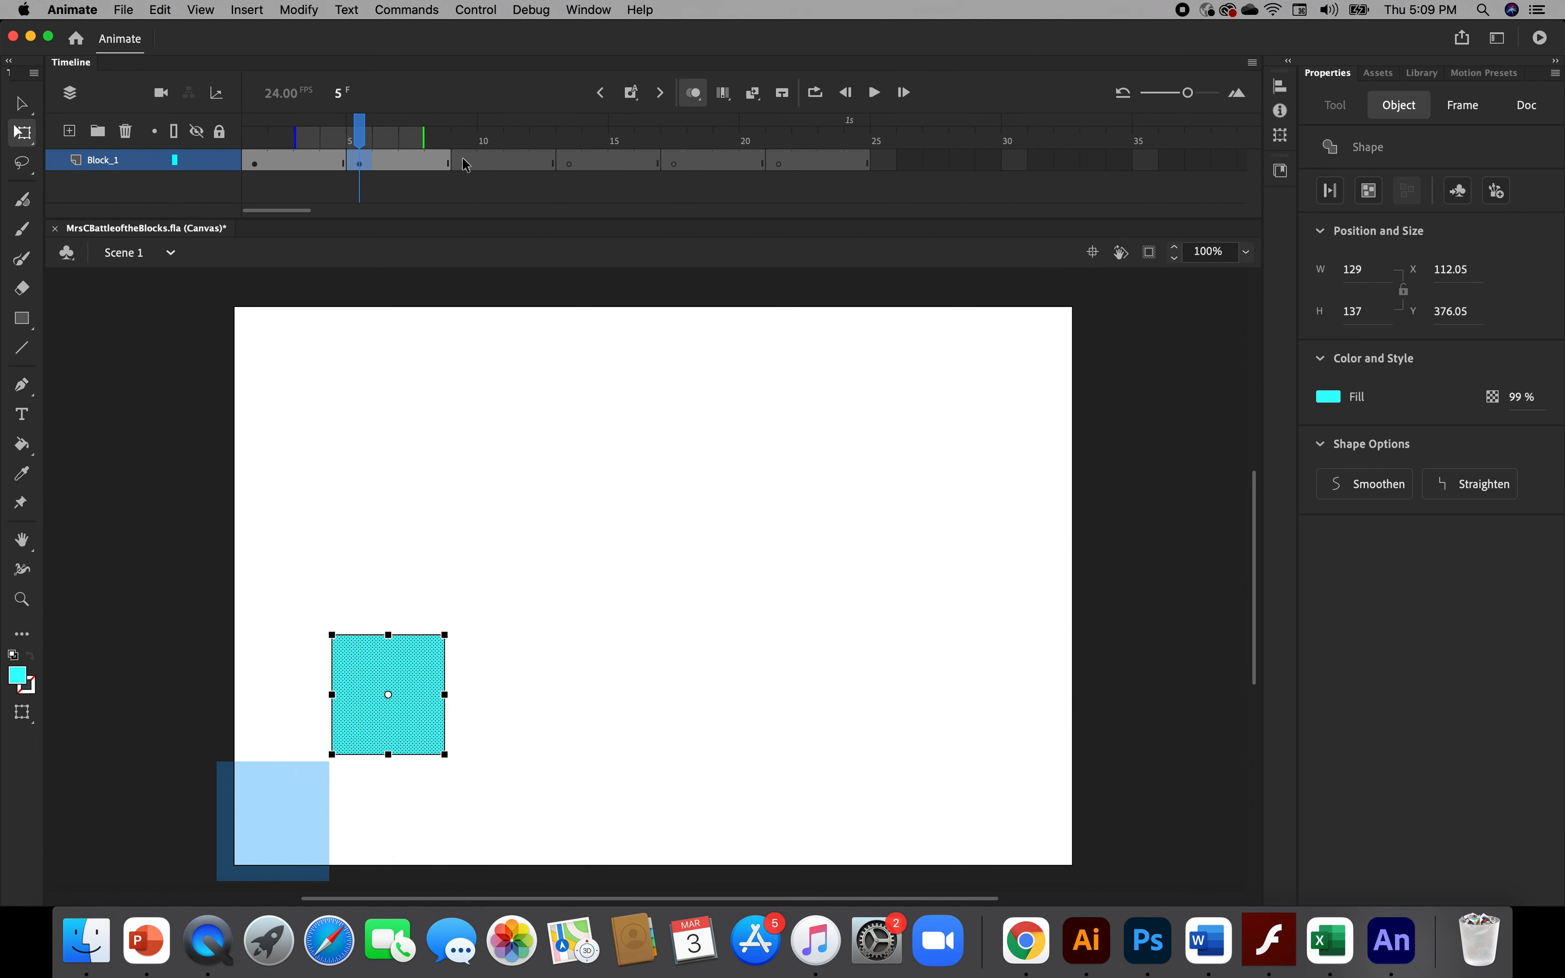
# Paste the copied keyframe into frame 9 of the Block_1 layer
pyautogui.click(464, 163)
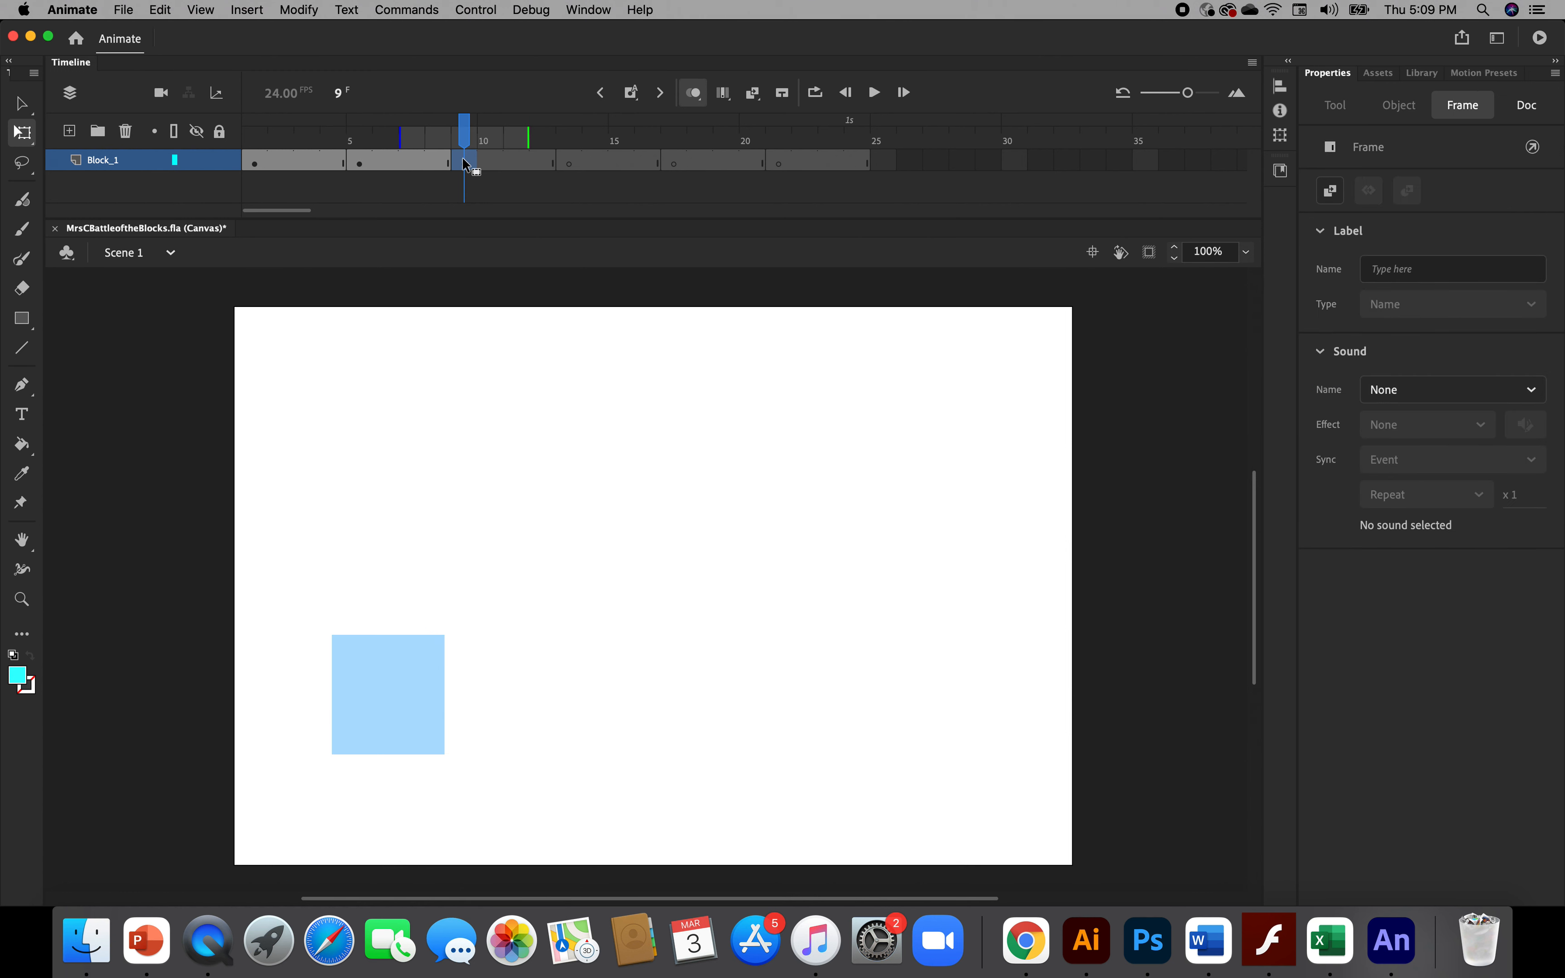
pyautogui.rightClick(465, 164)
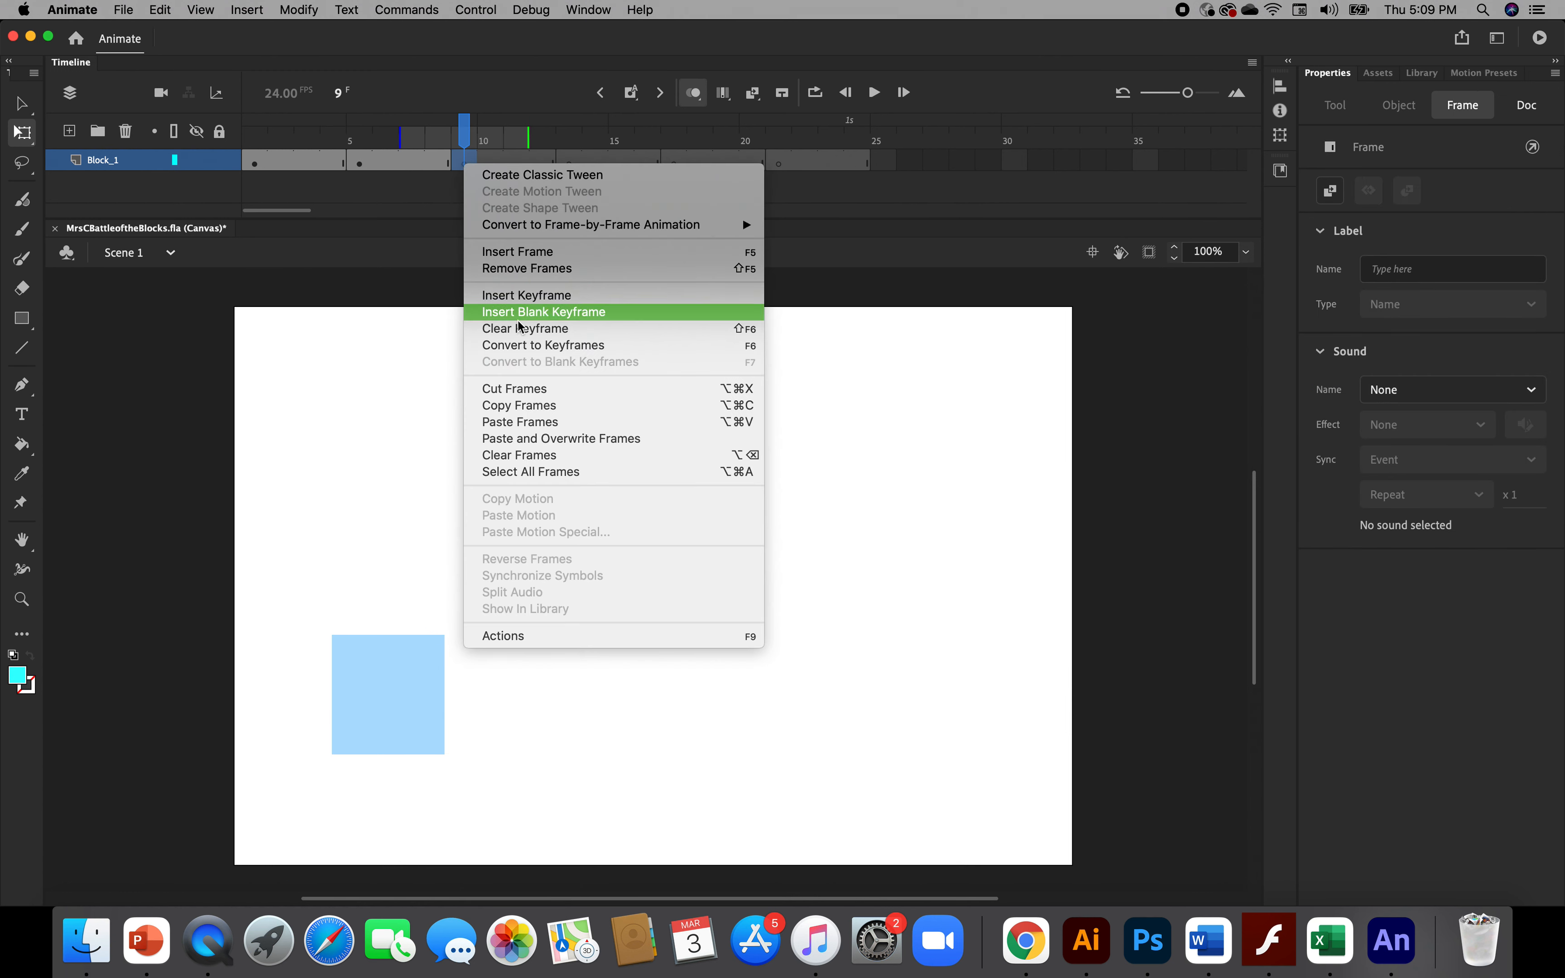
pyautogui.click(535, 425)
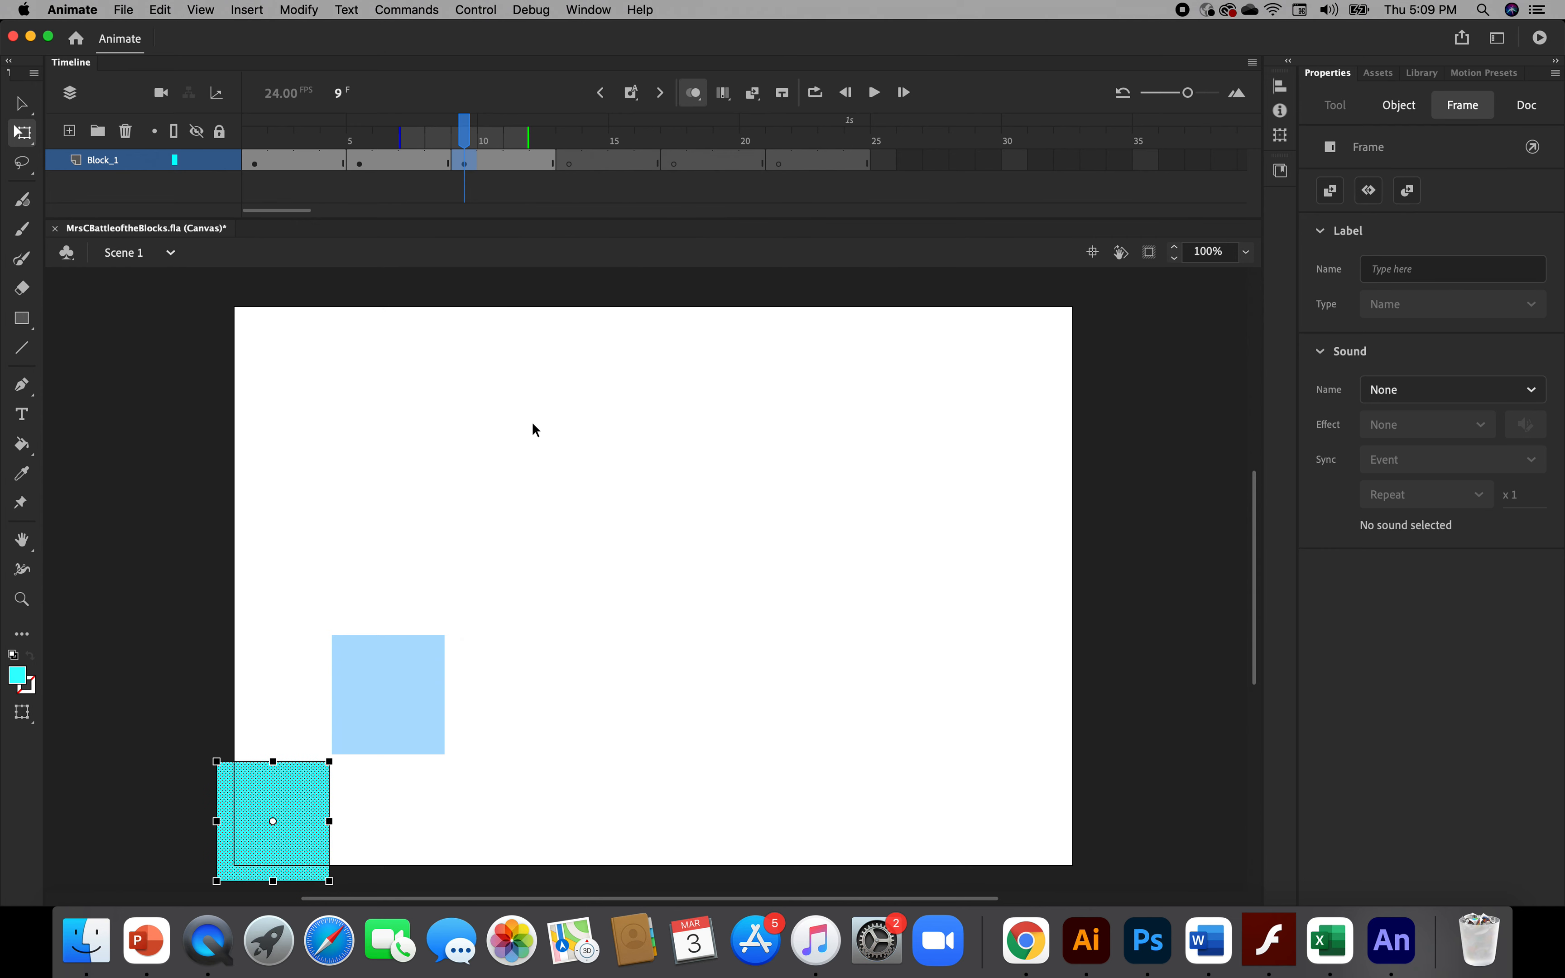
# Move the frame 9 block to about X 245, Y 234, diagonally above and right of the onion-skinned frame 5 block
pyautogui.moveTo(288, 801); pyautogui.dragTo(498, 555)
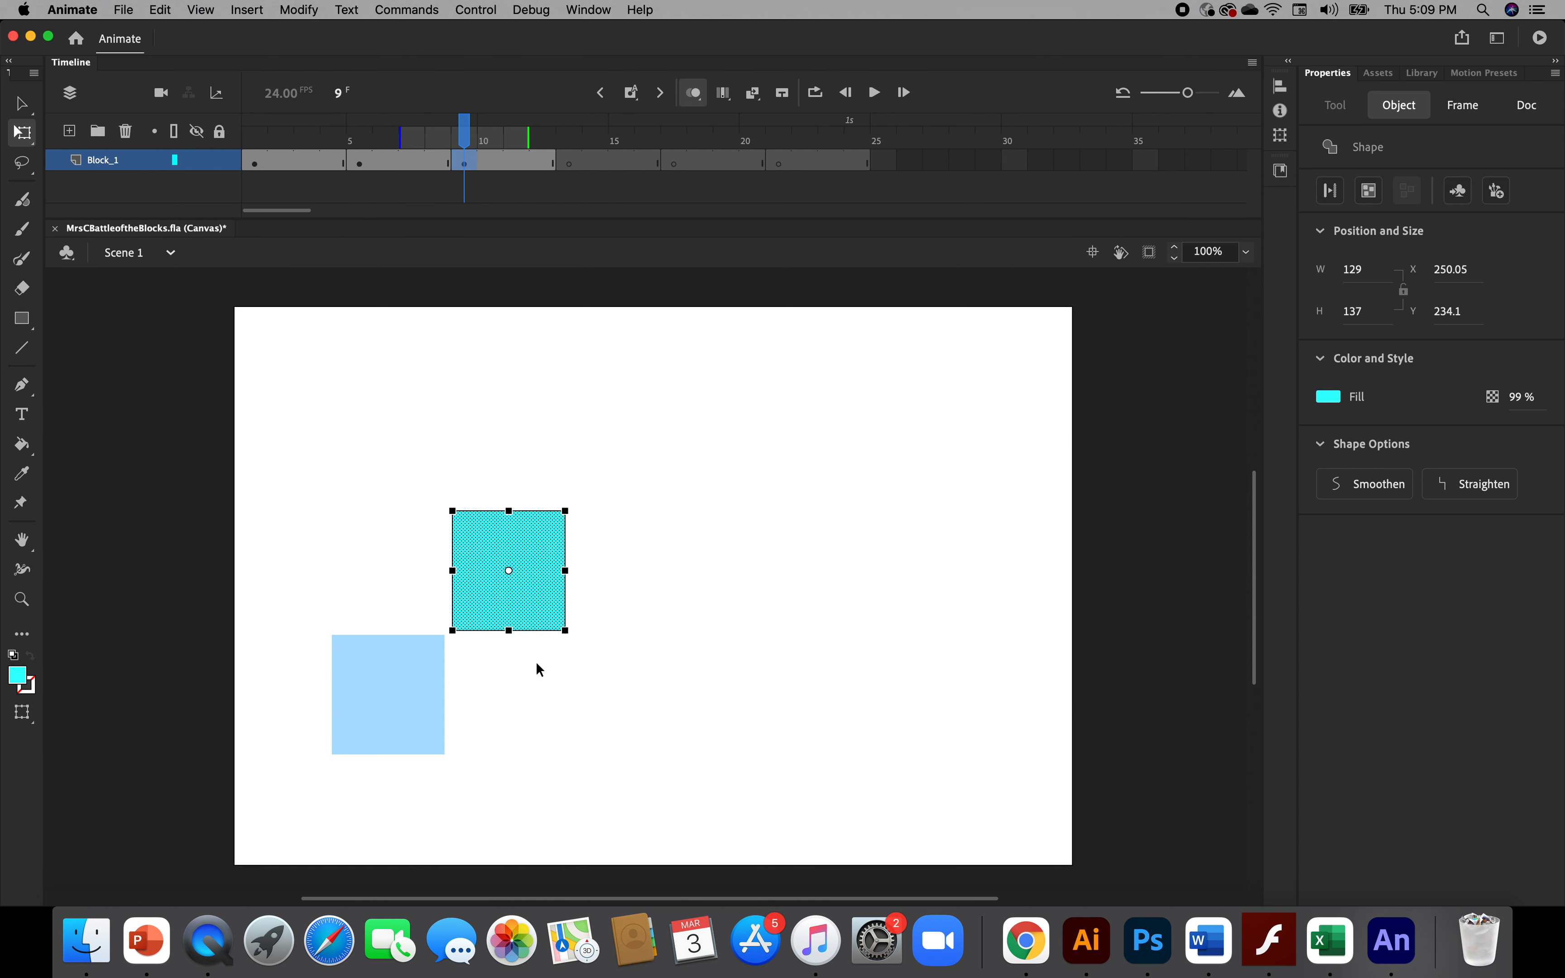
pyautogui.click(571, 759)
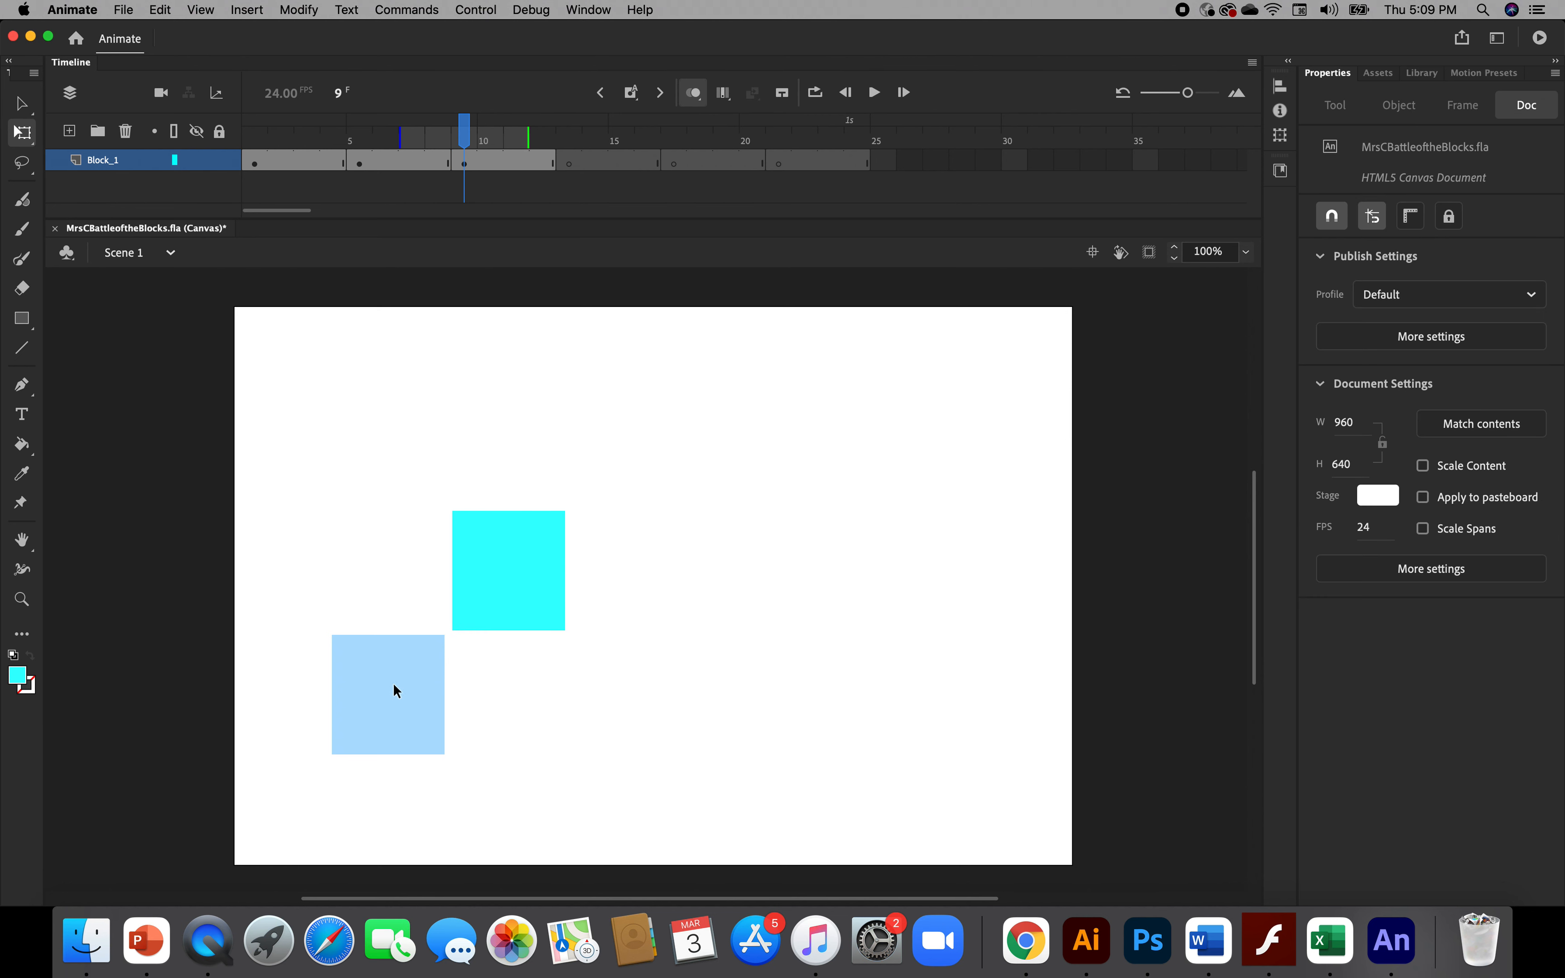
pyautogui.click(696, 95)
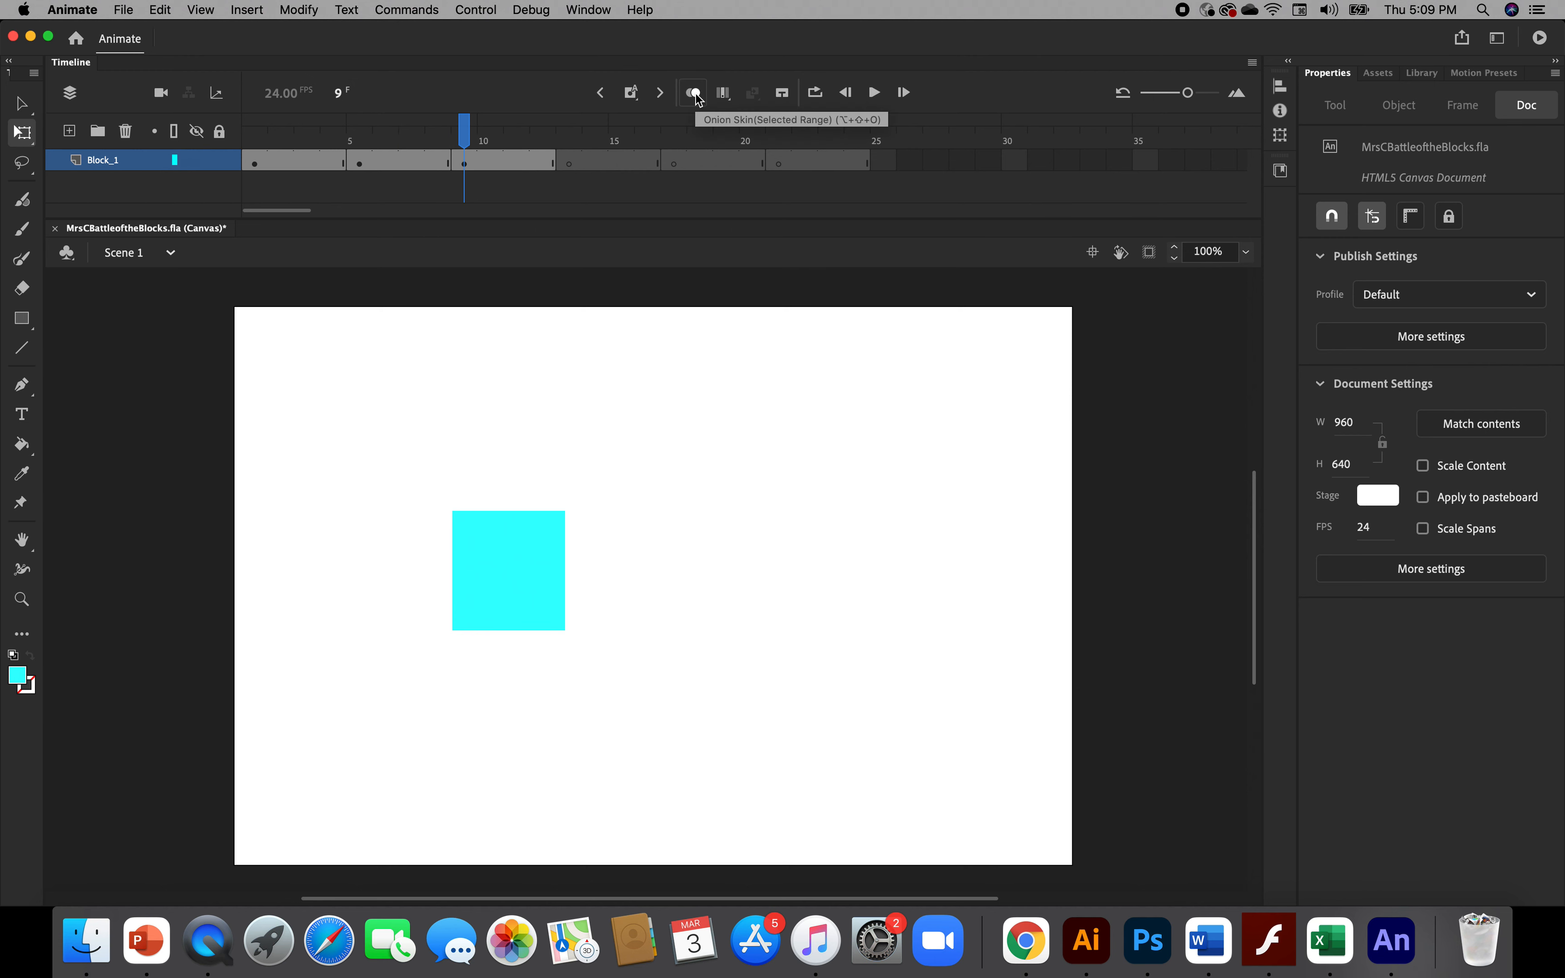
pyautogui.click(695, 95)
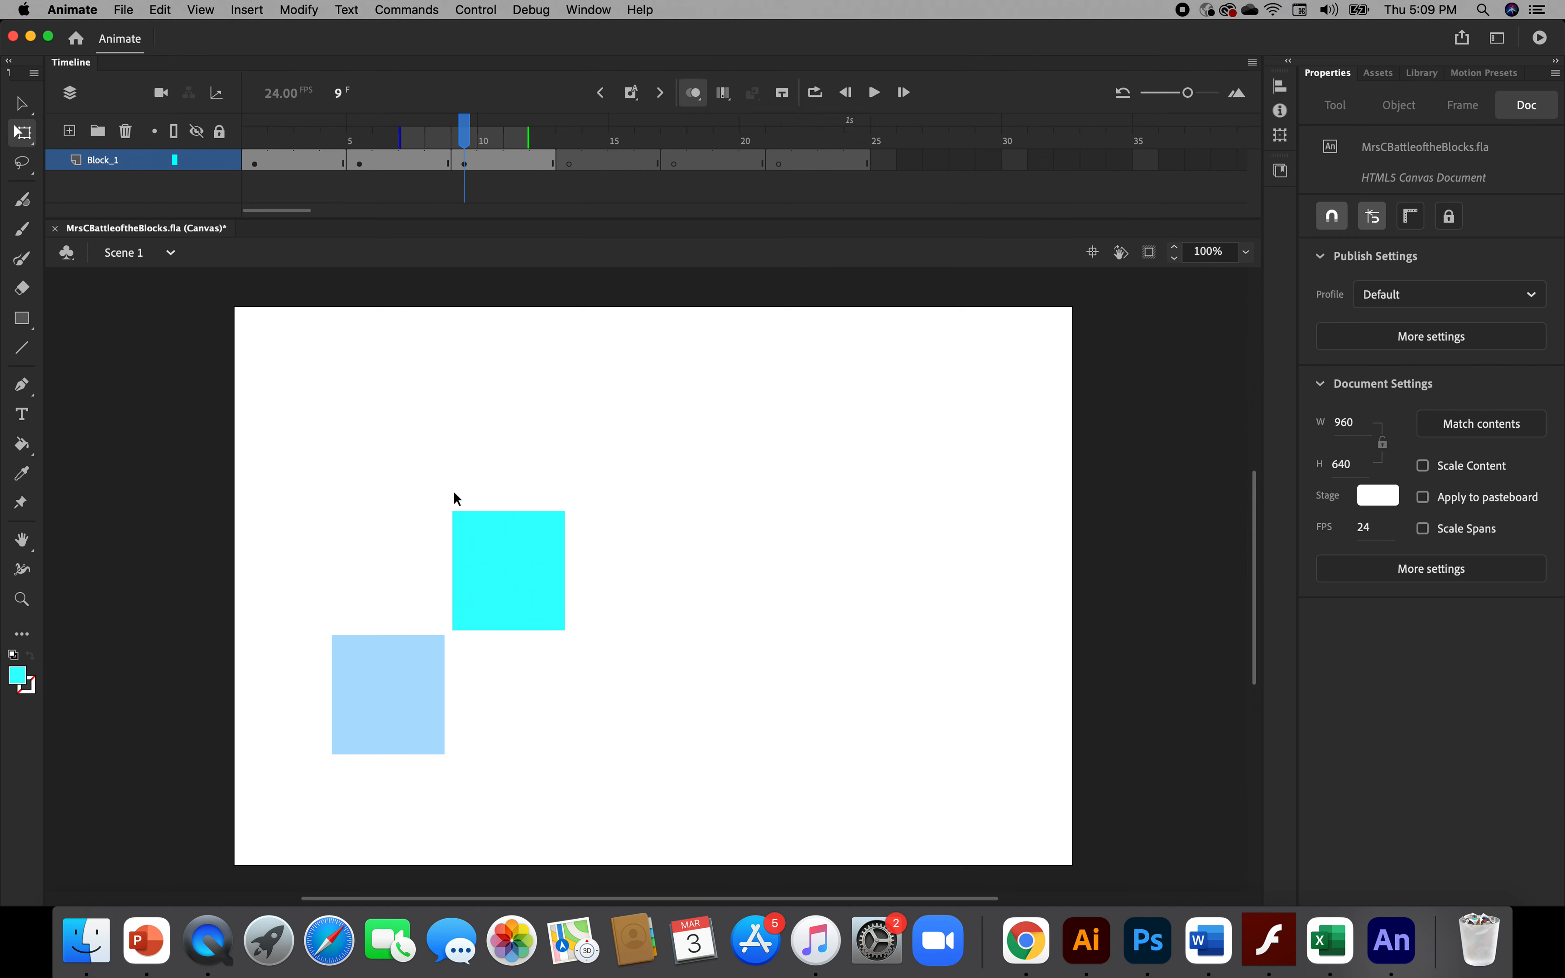
pyautogui.moveTo(520, 550); pyautogui.dragTo(515, 552)
pyautogui.moveTo(466, 123); pyautogui.dragTo(461, 169)
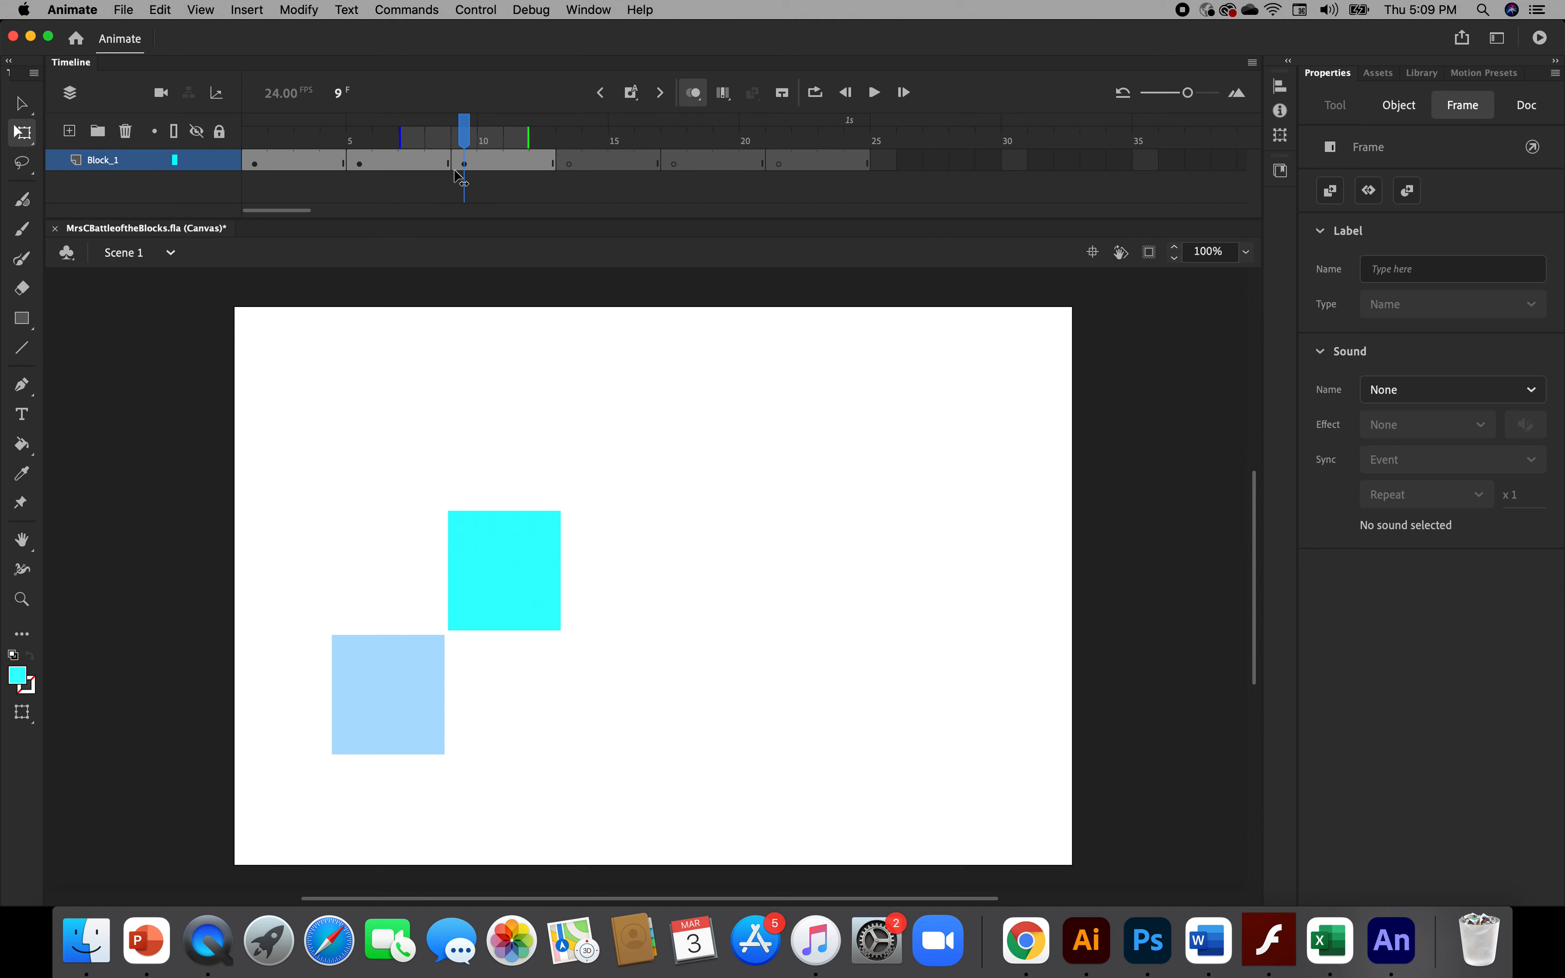
pyautogui.click(460, 178)
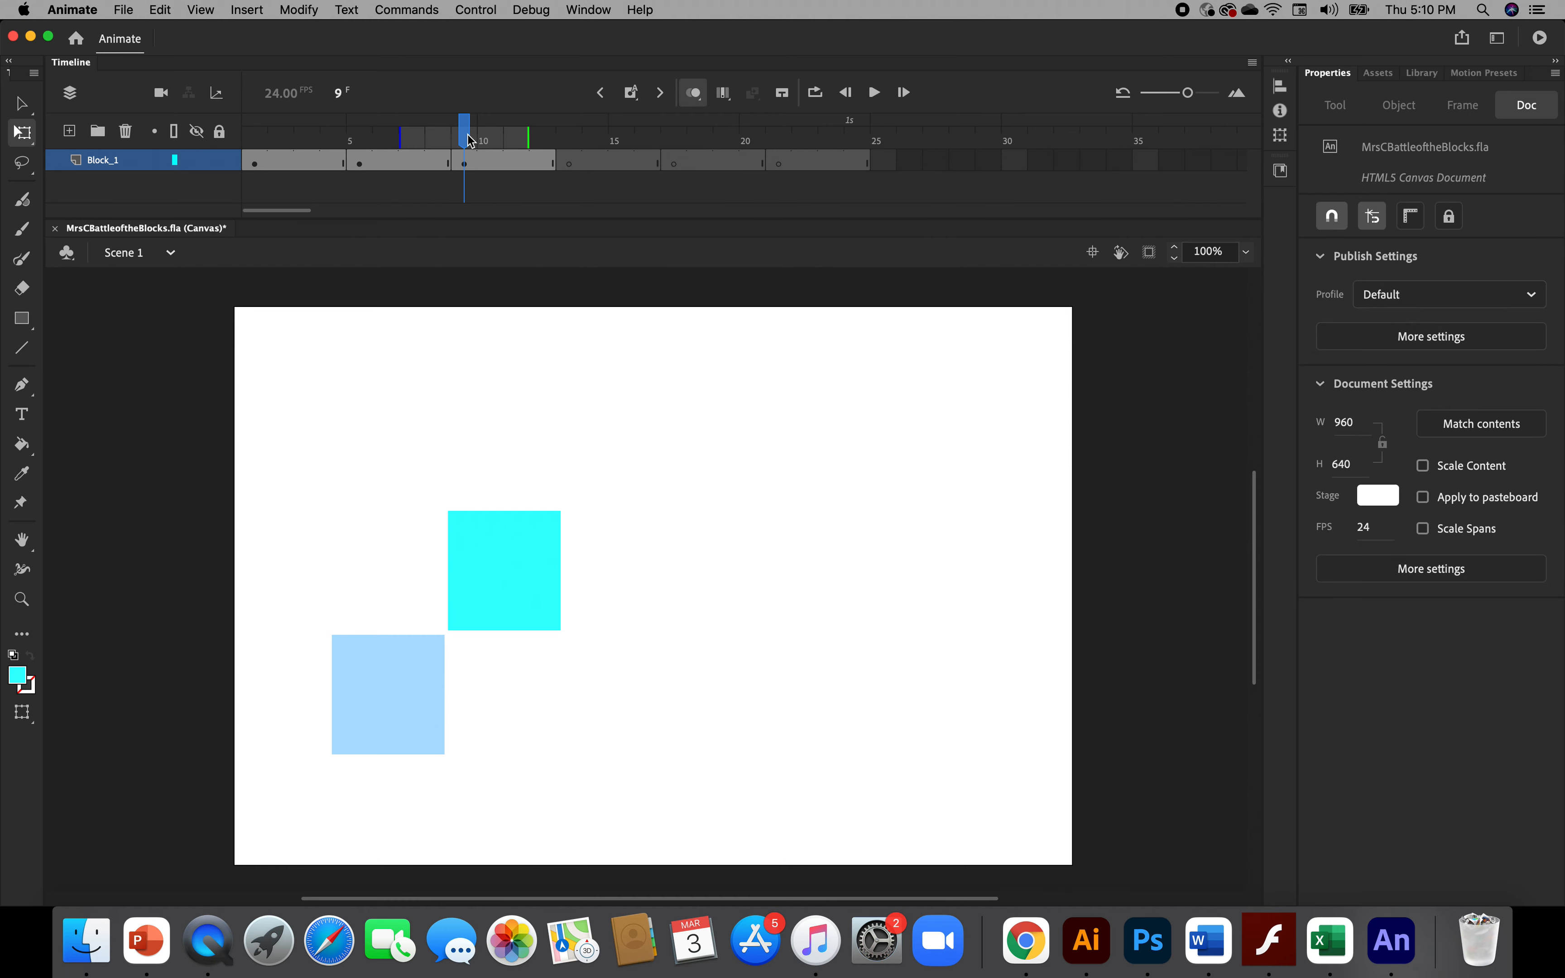
pyautogui.rightClick(528, 545)
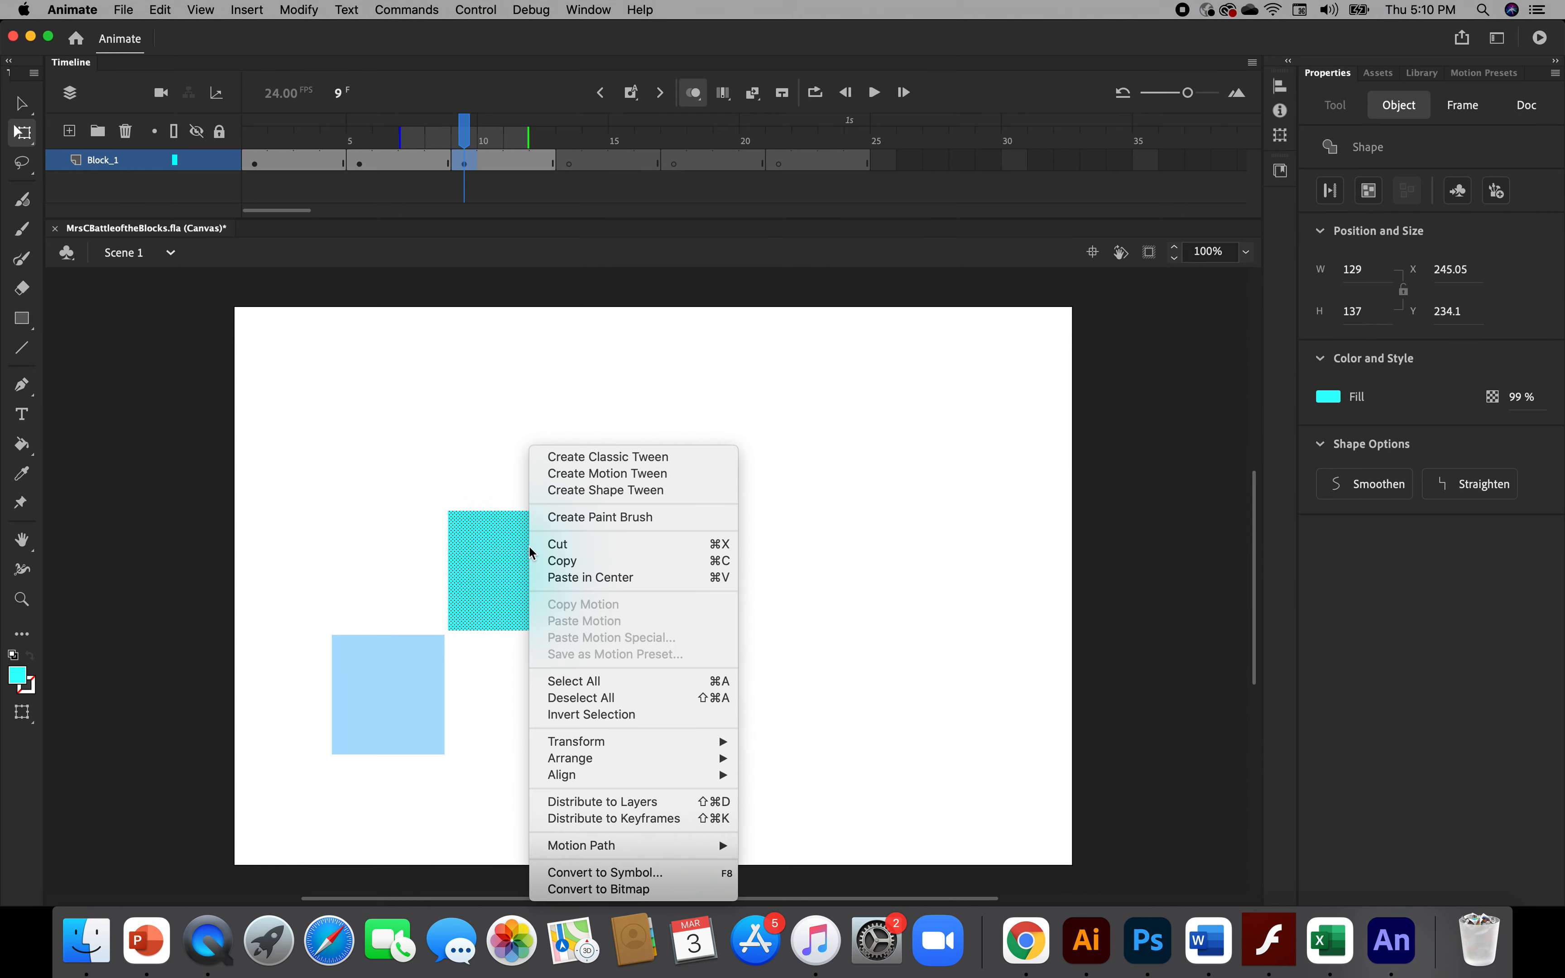
pyautogui.click(530, 547)
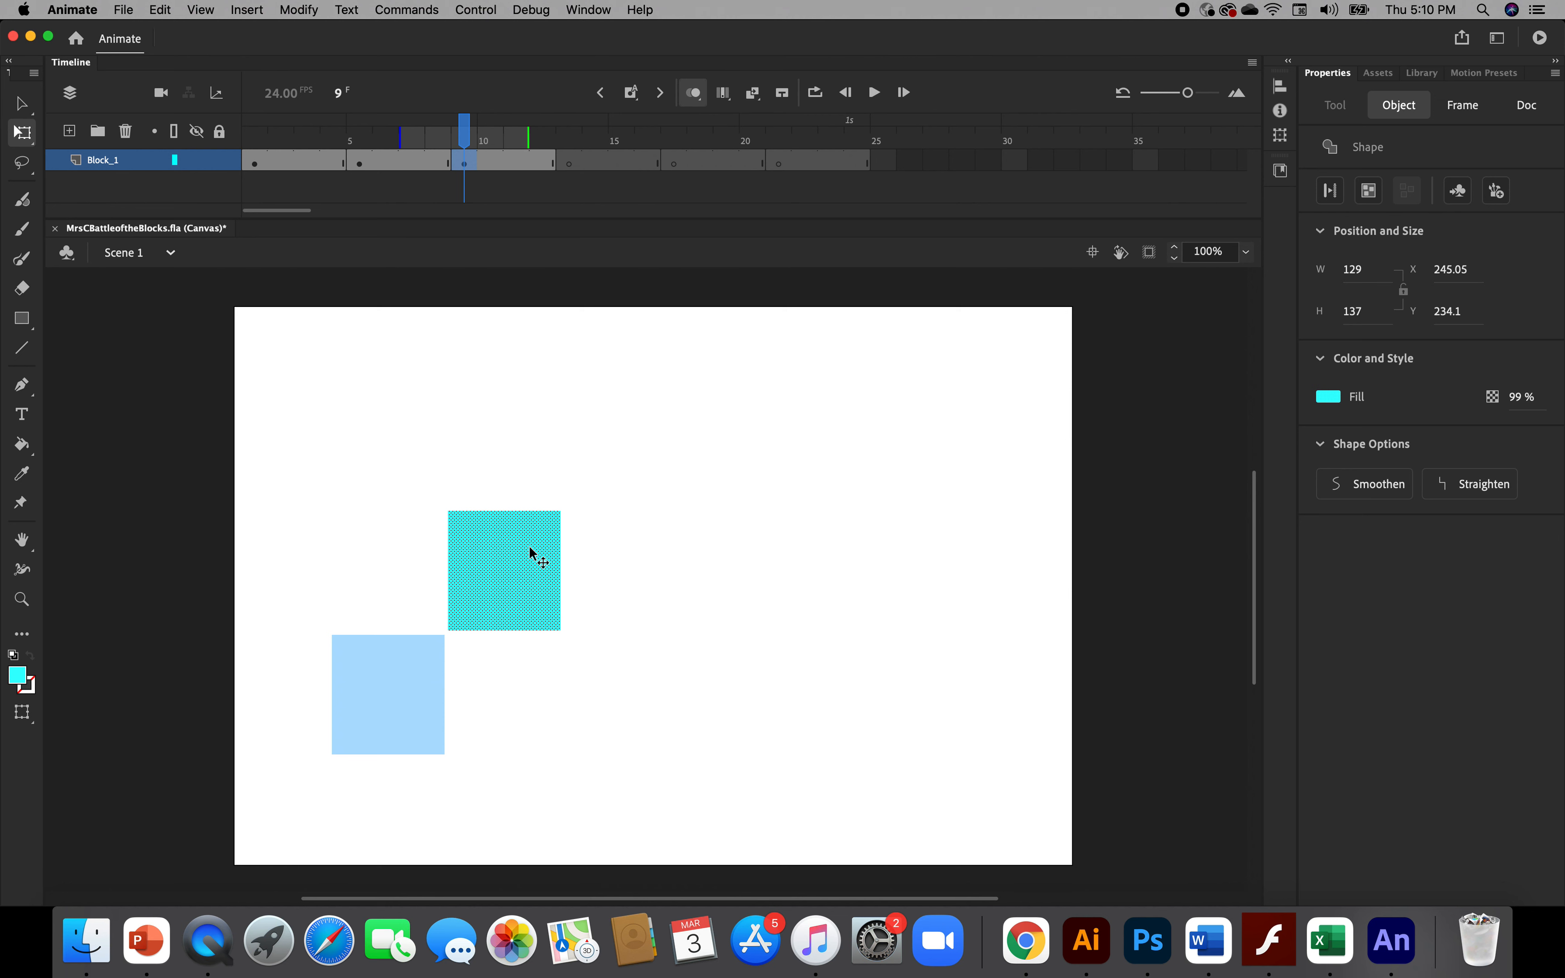
pyautogui.click(668, 460)
pyautogui.hscroll(-3, 562, 527)
pyautogui.scroll(1, 561, 527)
pyautogui.hscroll(6, 561, 527)
pyautogui.scroll(-2, 562, 527)
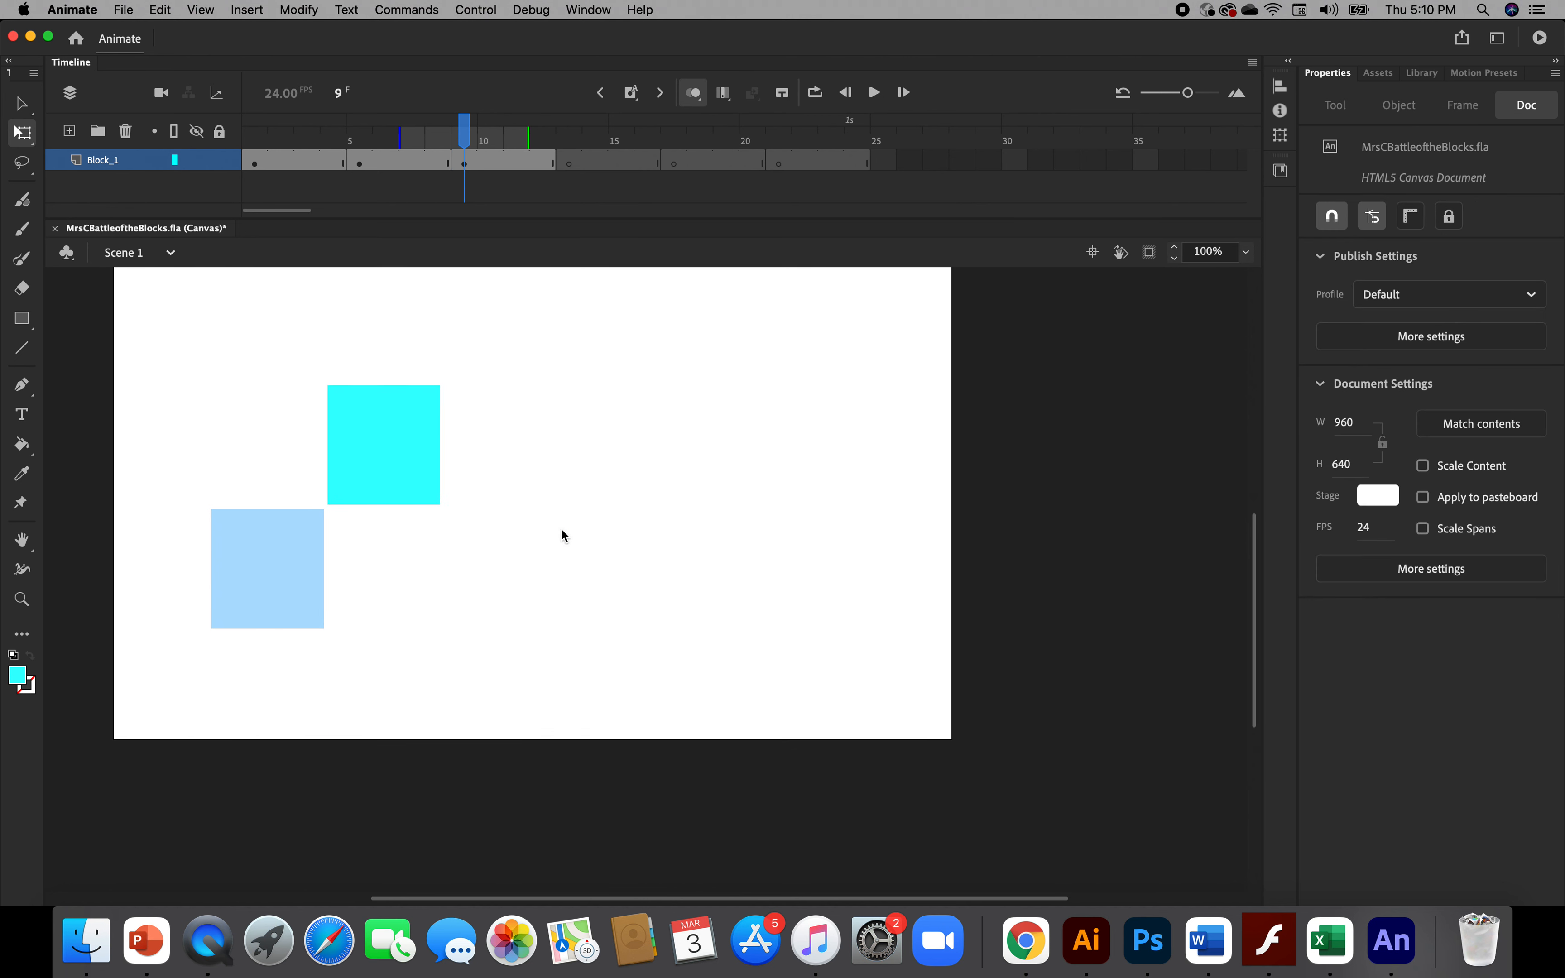
pyautogui.hscroll(-3, 561, 534)
pyautogui.rightClick(689, 511)
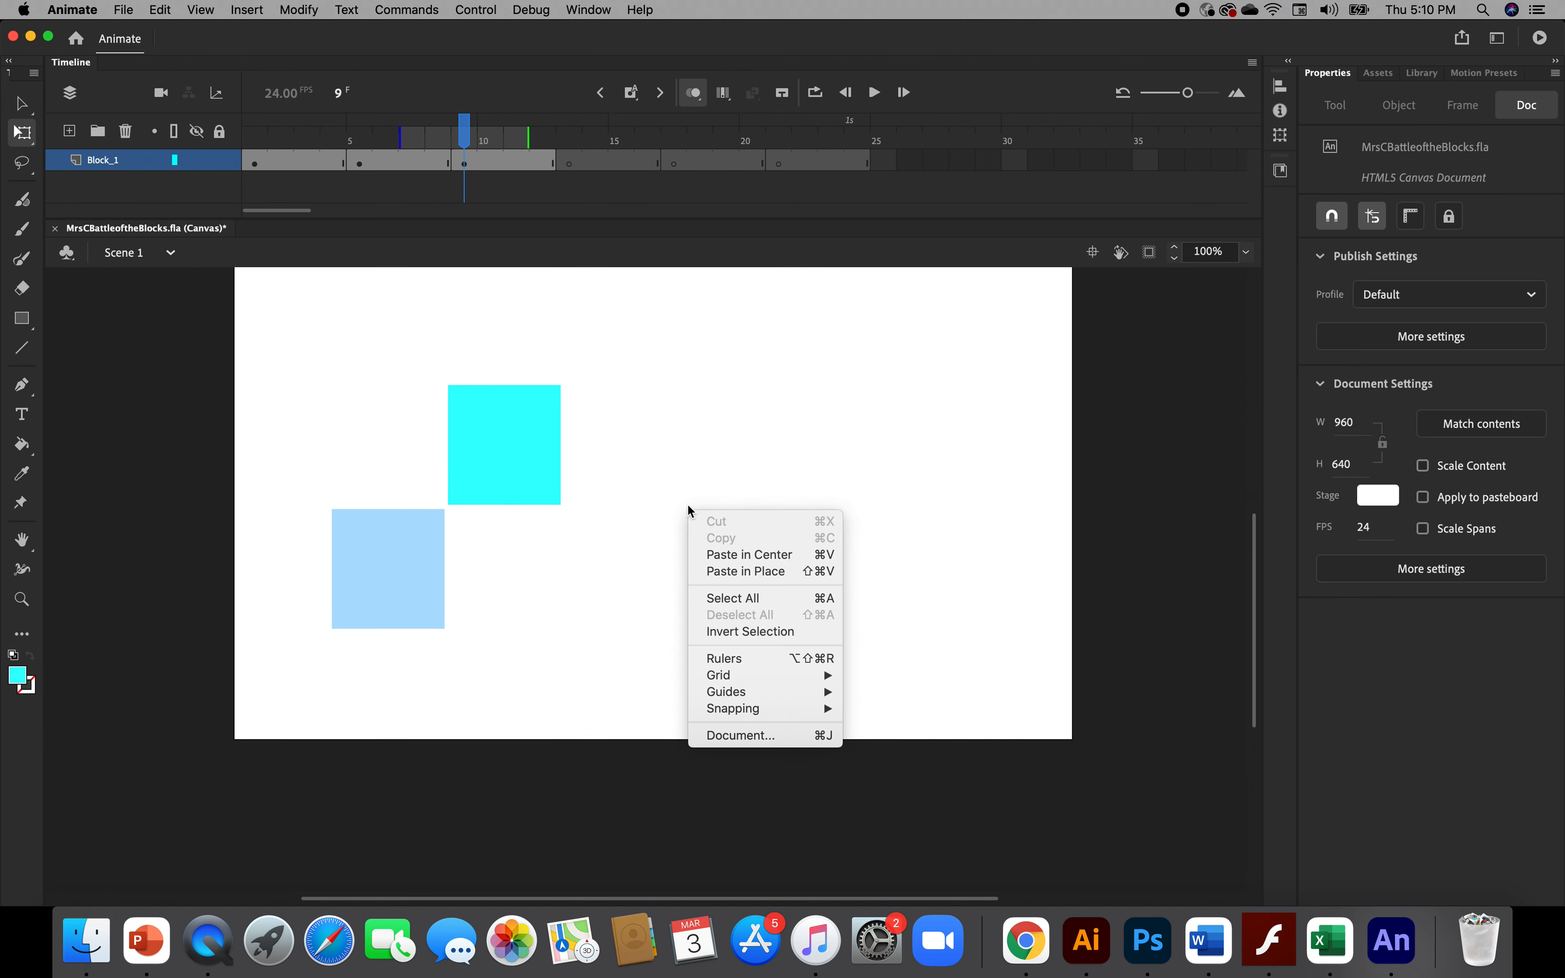
pyautogui.press('Escape')
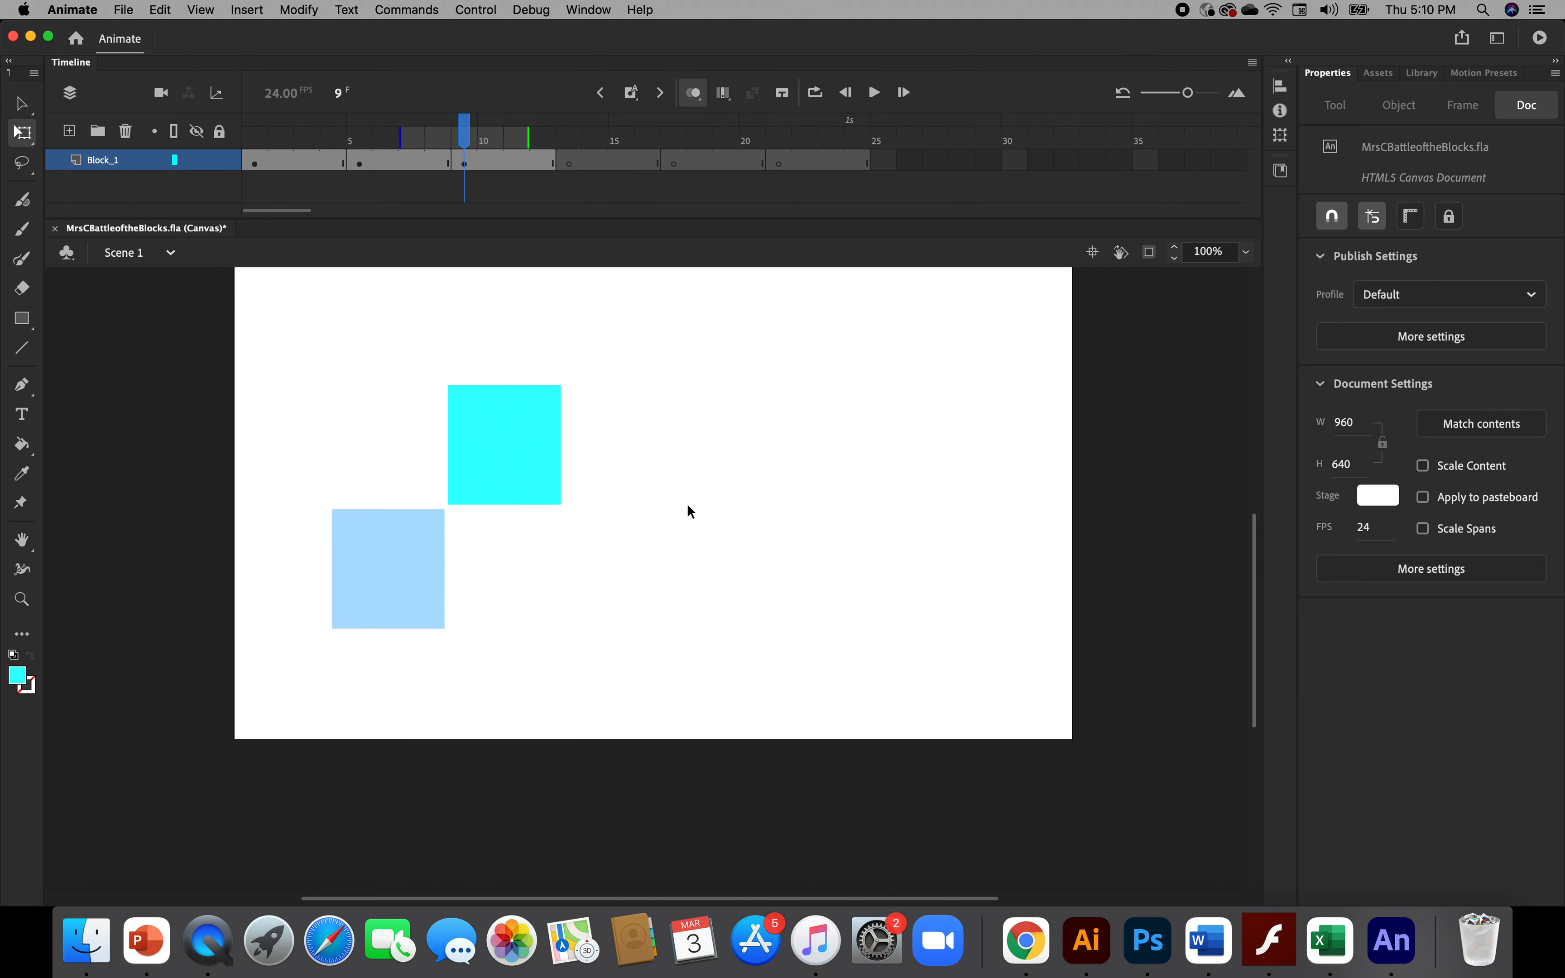
# Turn on clipping of content outside the stage and center the stage in the view
pyautogui.scroll(-3, 687, 510)
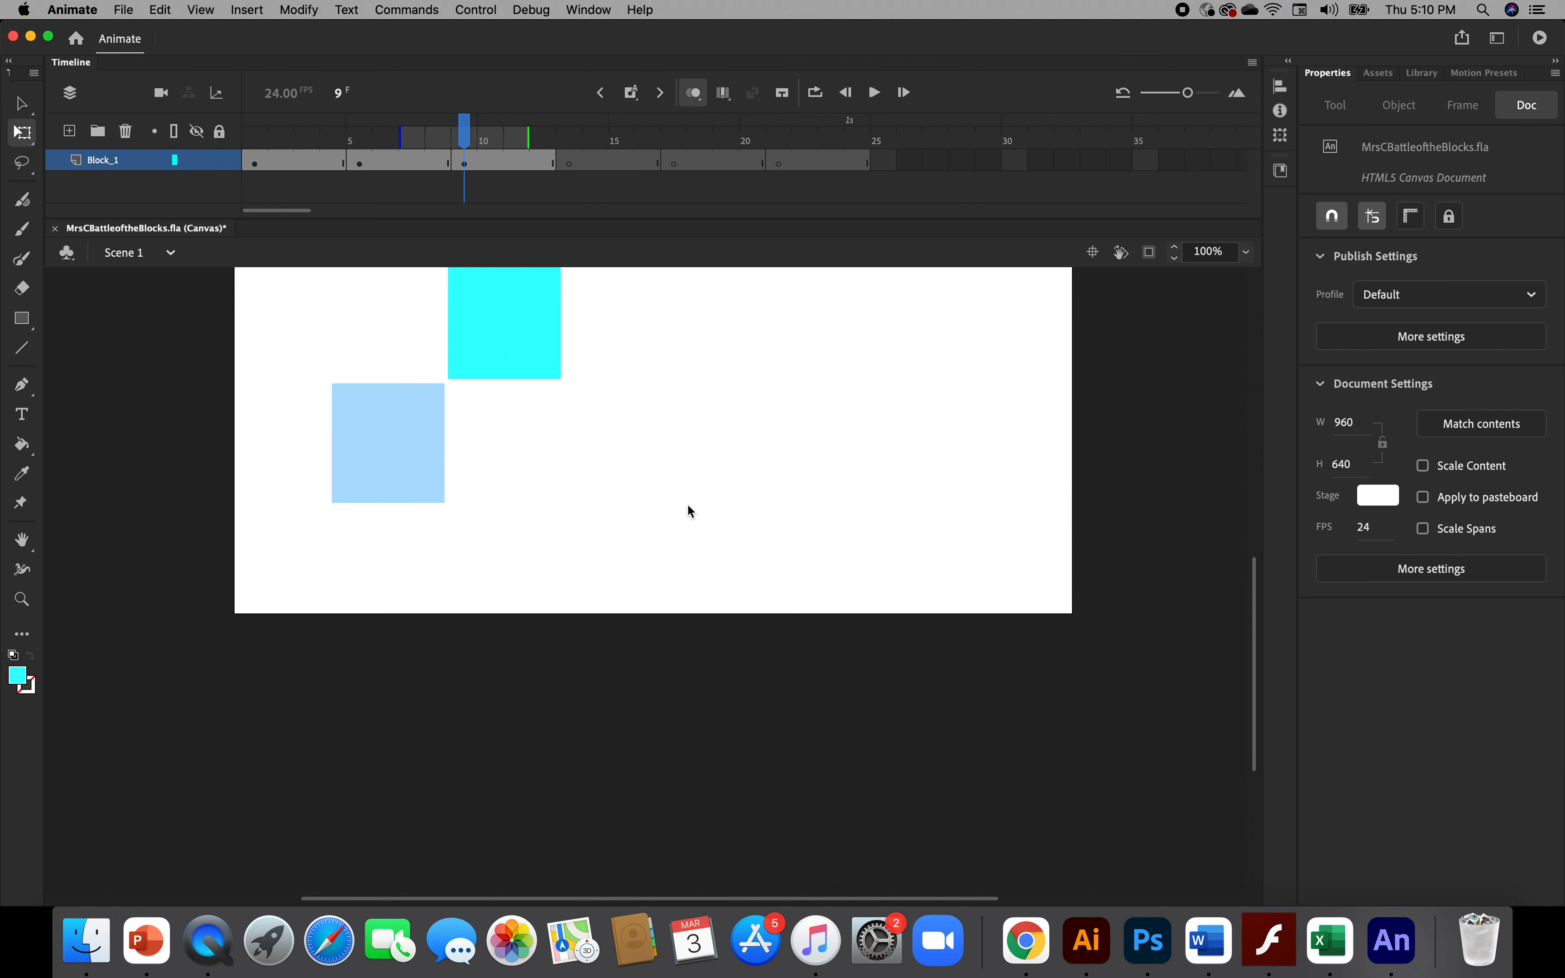
pyautogui.click(1149, 254)
pyautogui.click(1093, 253)
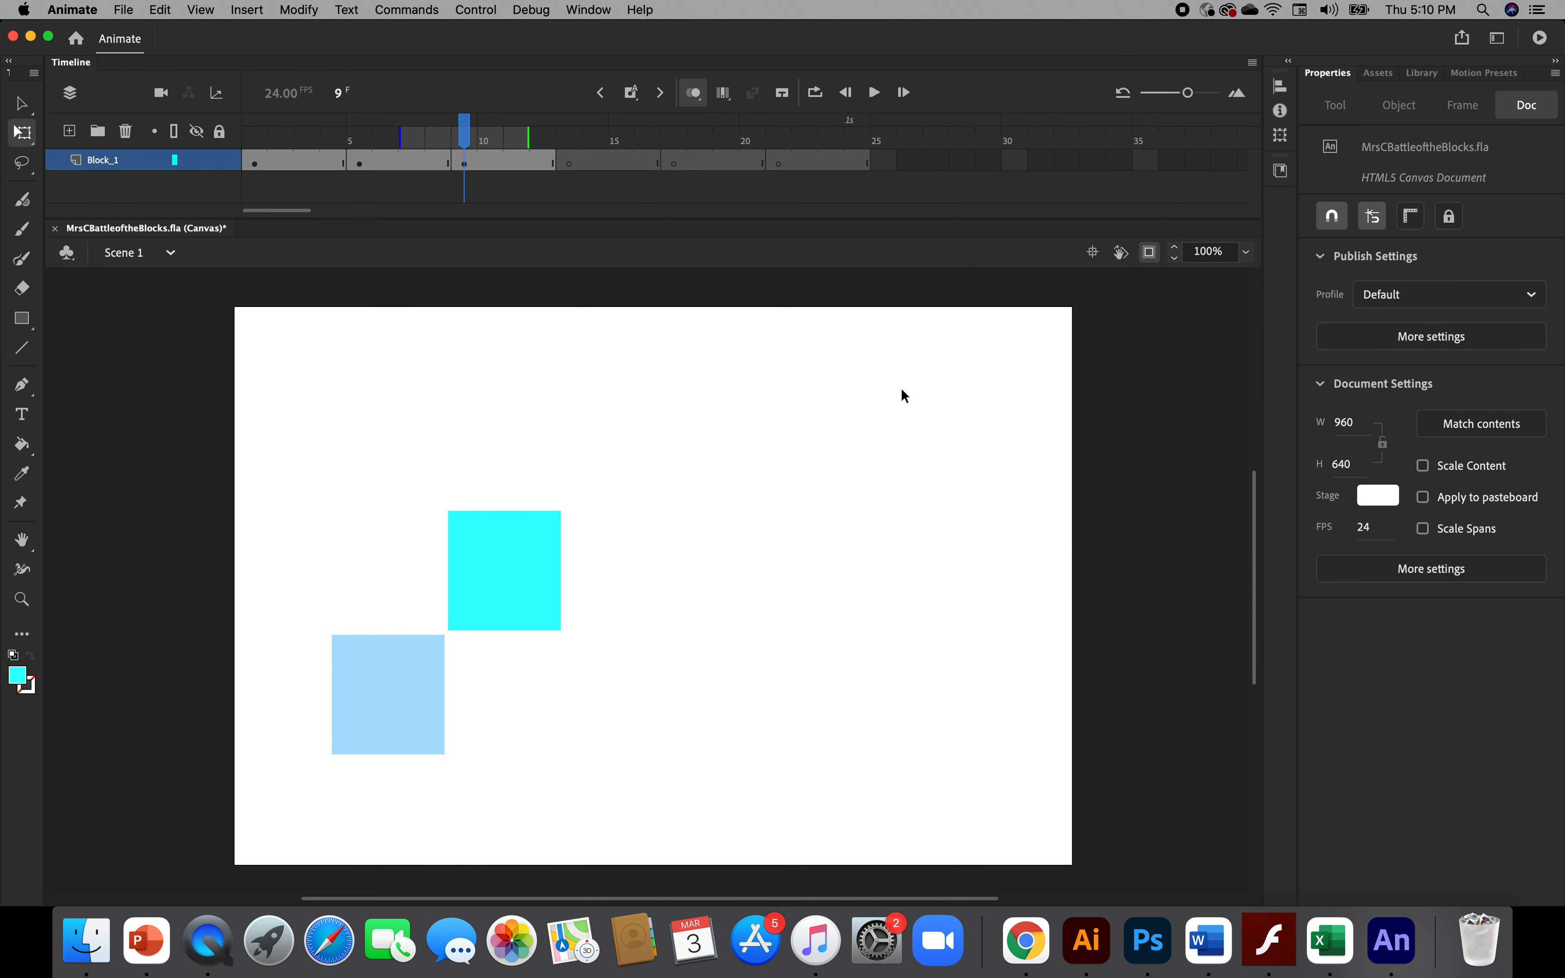
pyautogui.hscroll(5, 755, 539)
pyautogui.scroll(-2, 755, 539)
pyautogui.rightClick(754, 539)
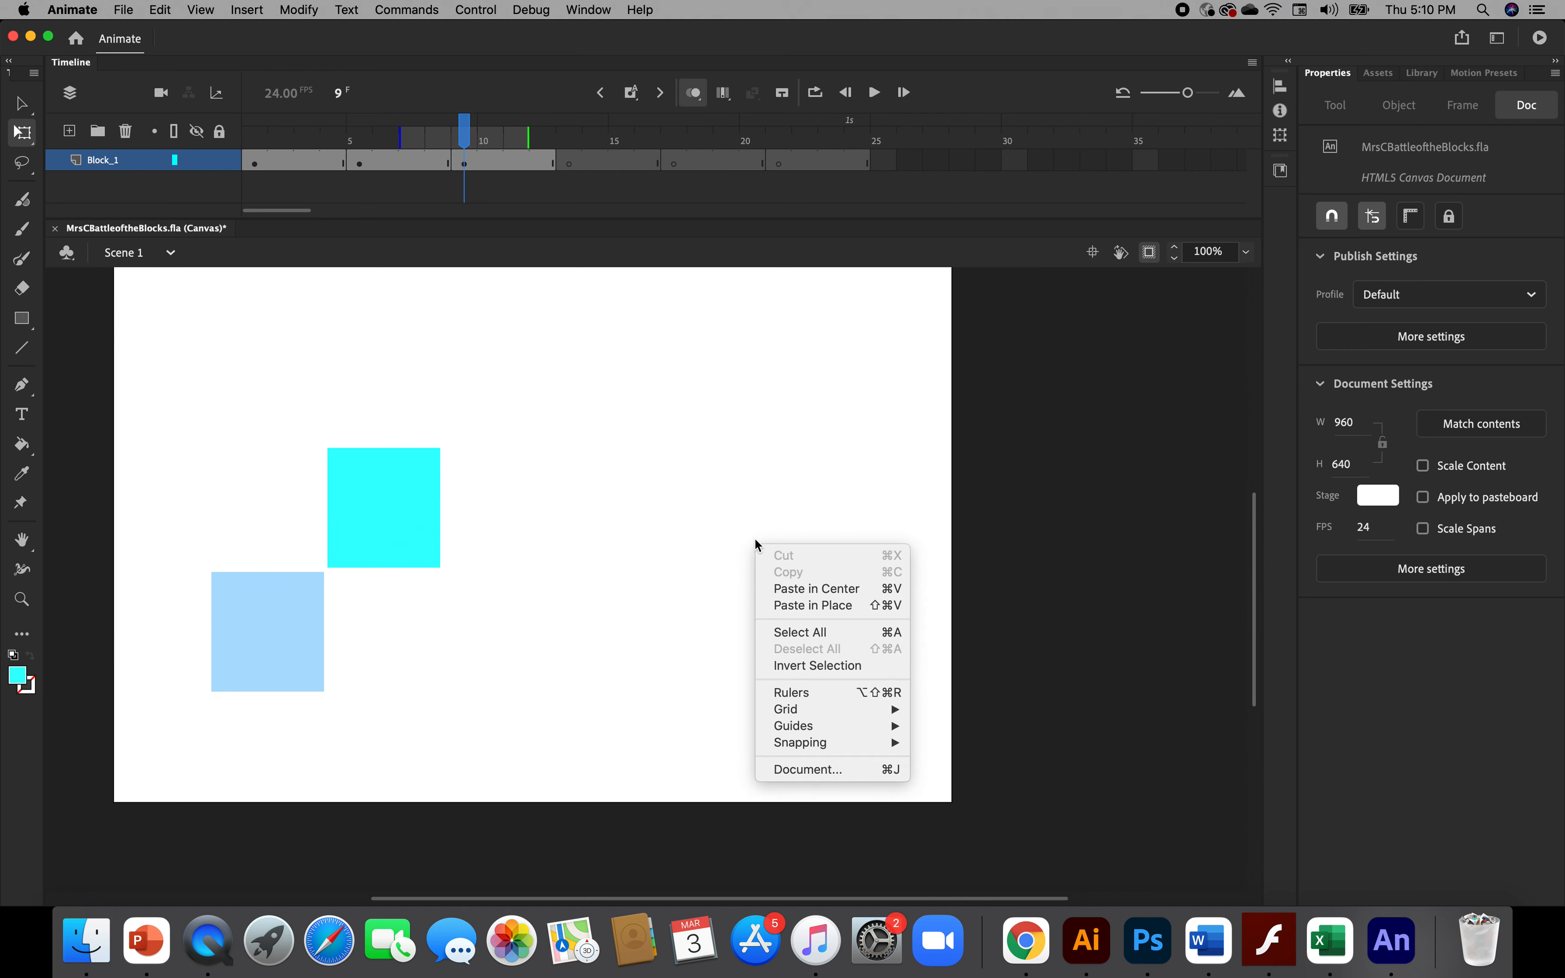
pyautogui.rightClick(556, 536)
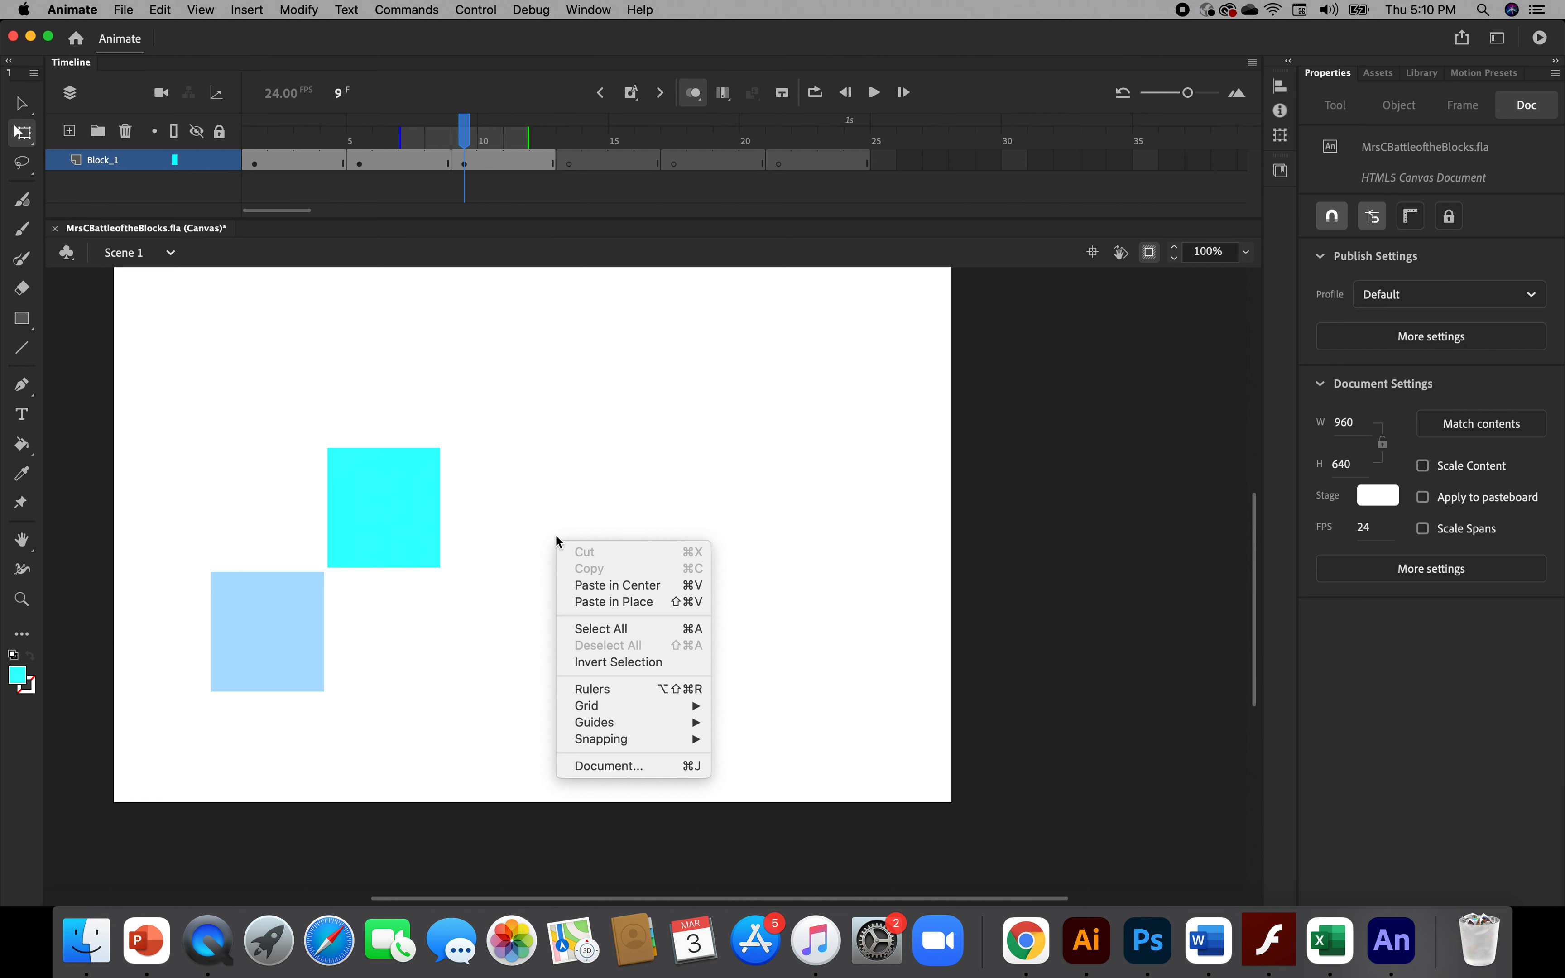
pyautogui.press('Escape')
pyautogui.hscroll(-10, 555, 534)
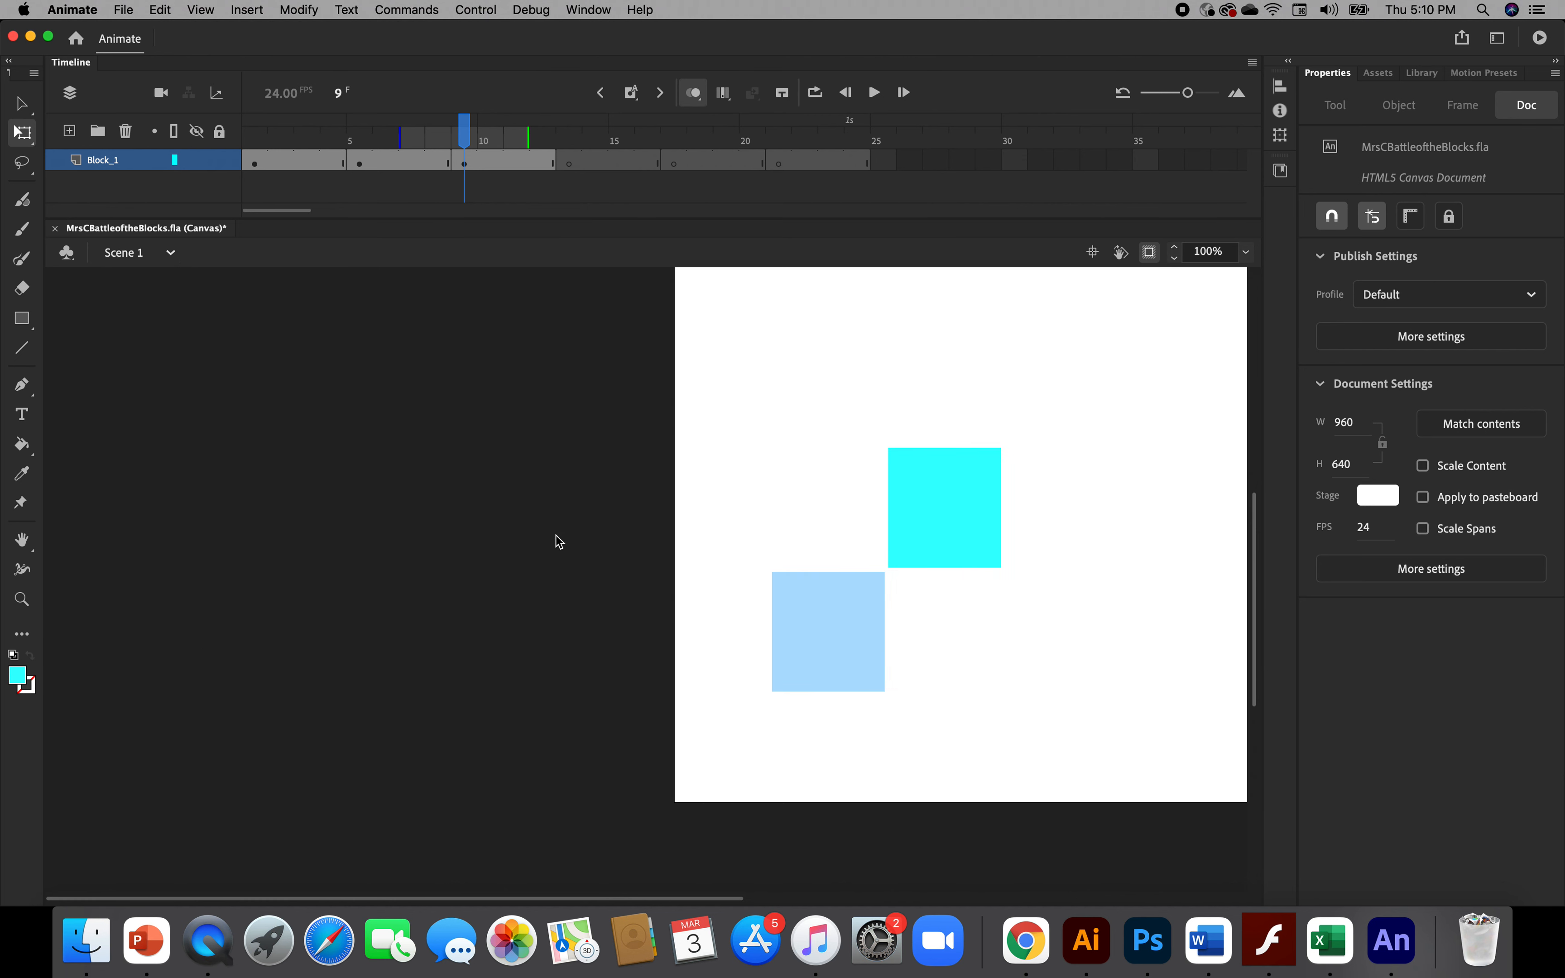
pyautogui.hscroll(2, 610, 502)
pyautogui.scroll(-2, 610, 502)
pyautogui.click(1092, 251)
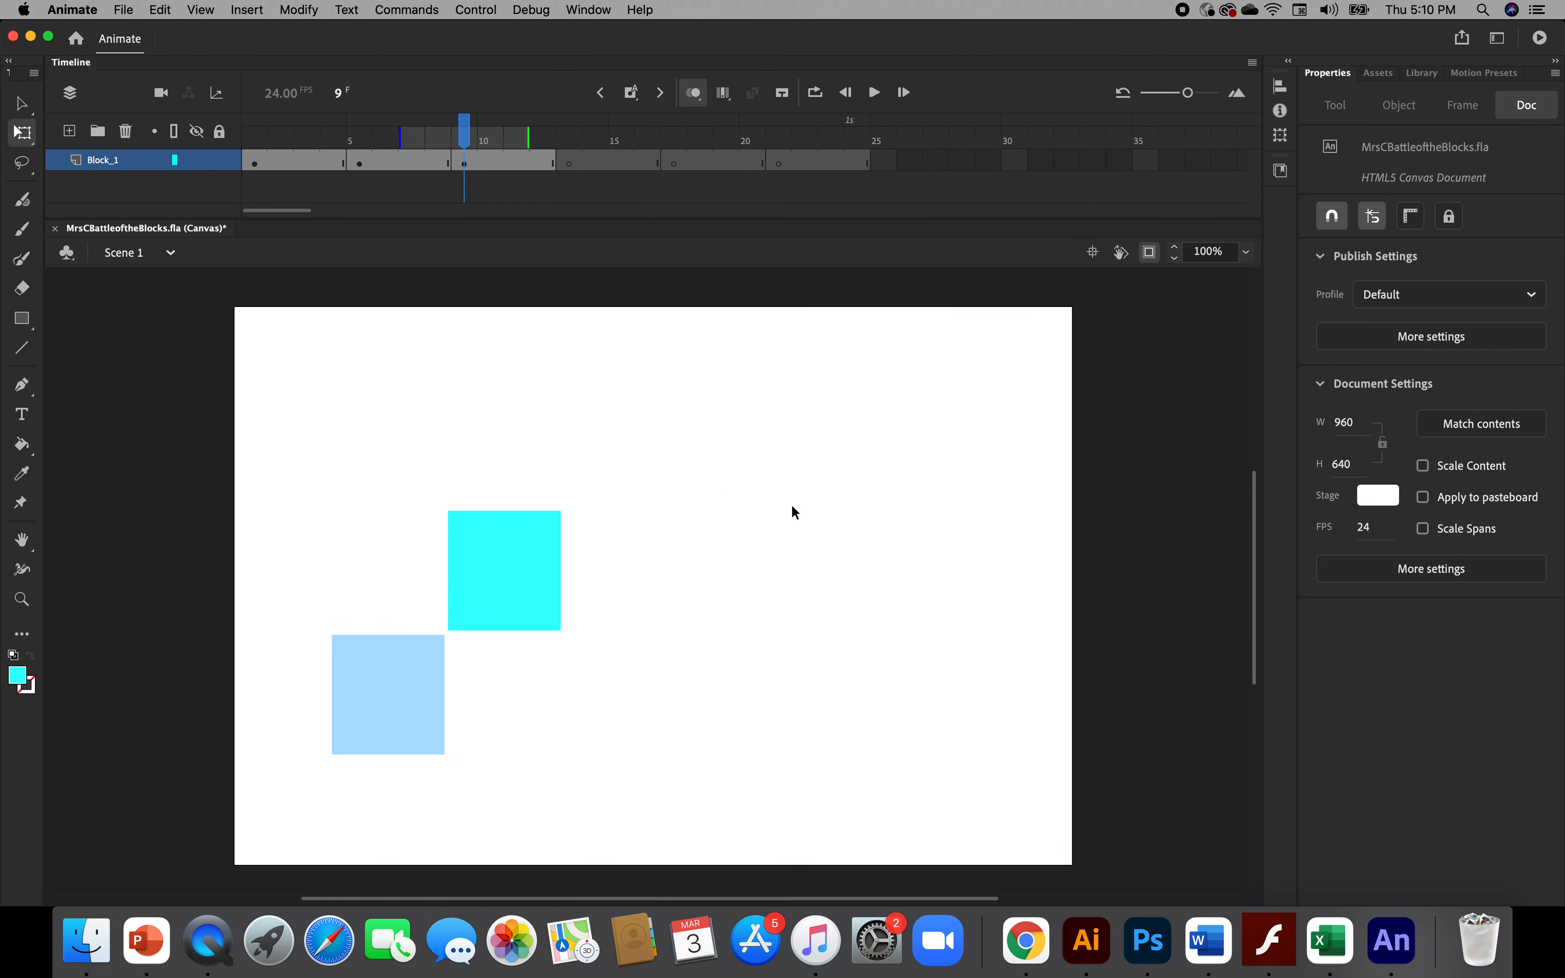
pyautogui.rightClick(779, 519)
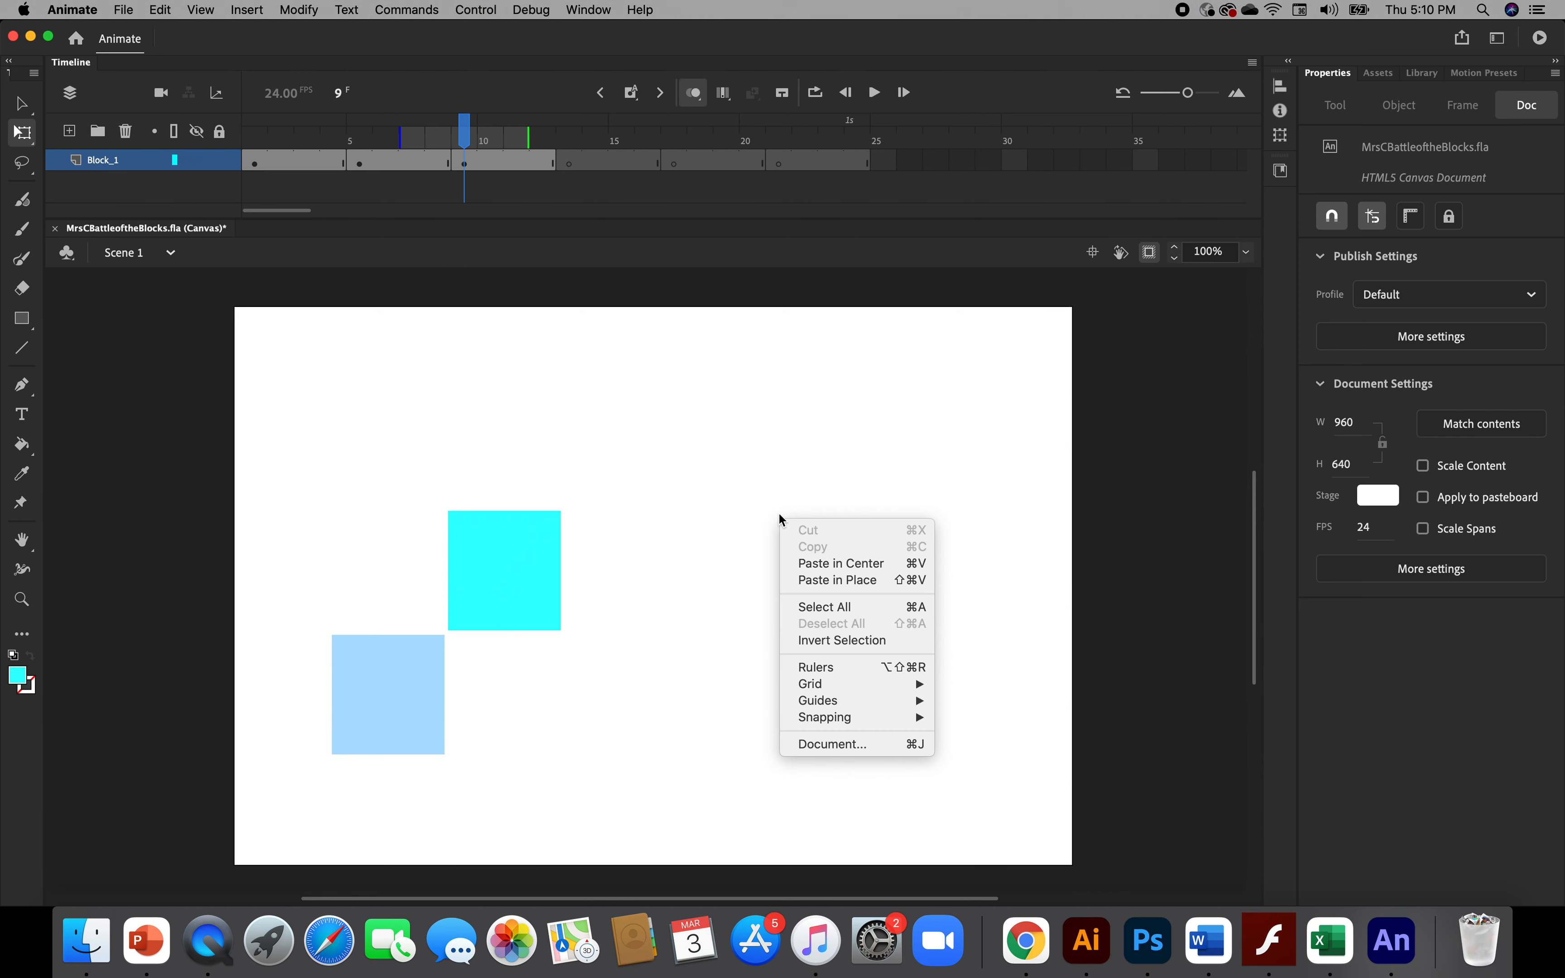
pyautogui.click(779, 513)
pyautogui.hscroll(-7, 778, 513)
pyautogui.scroll(-2, 778, 513)
pyautogui.hscroll(10, 778, 513)
pyautogui.scroll(1, 779, 513)
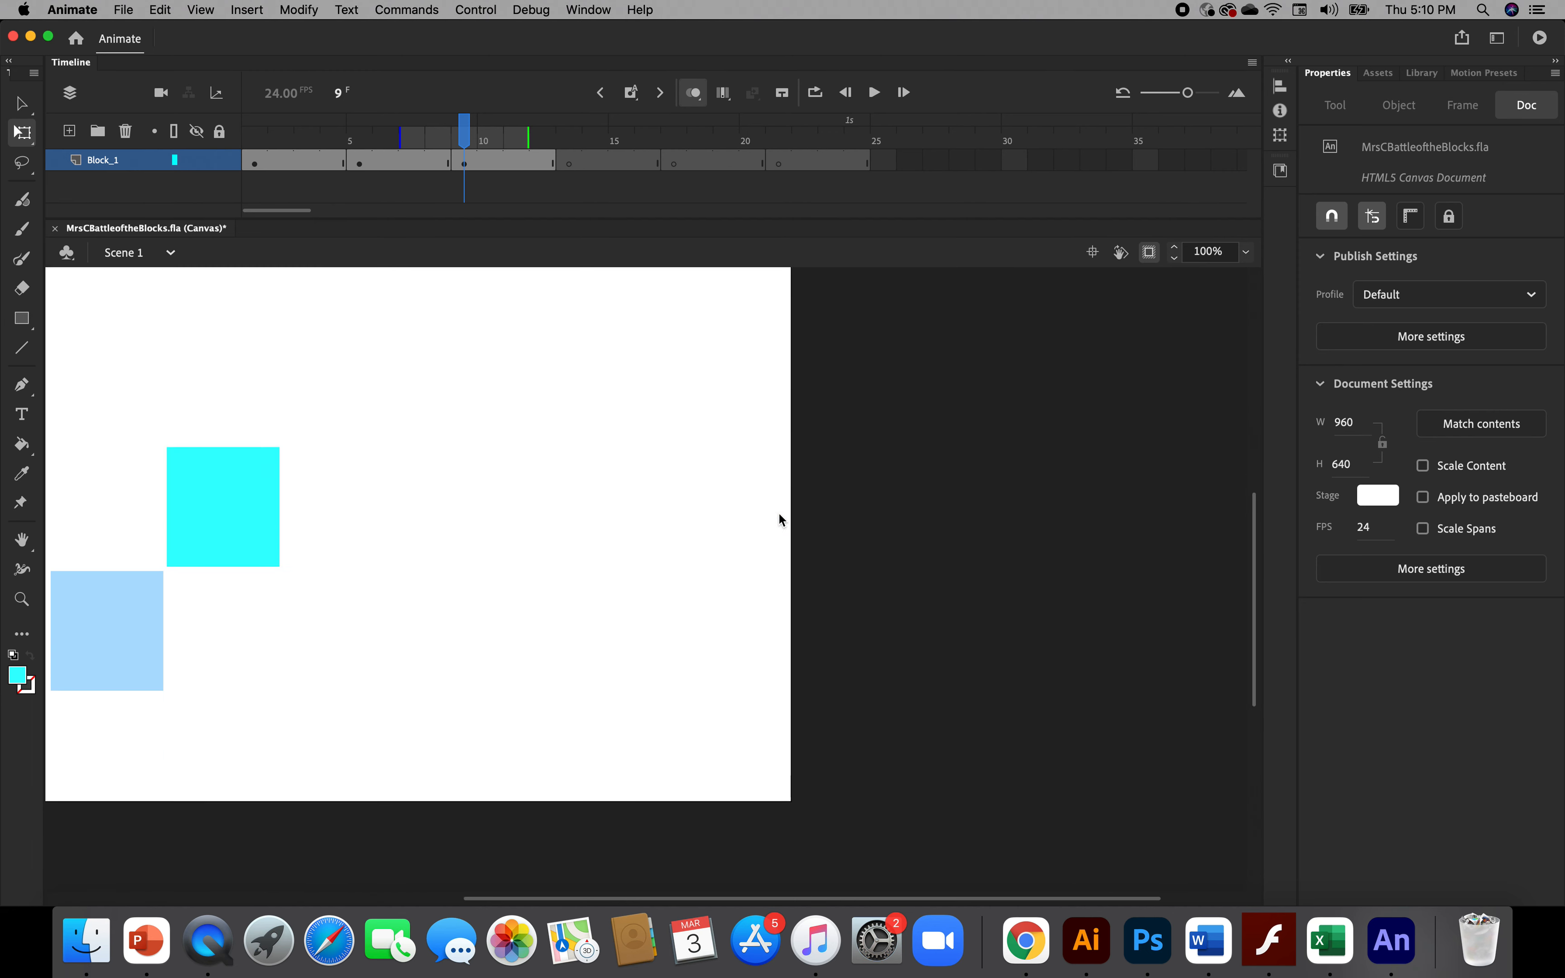
pyautogui.hscroll(-6, 777, 512)
pyautogui.scroll(2, 777, 512)
pyautogui.hscroll(4, 778, 512)
pyautogui.scroll(-2, 778, 512)
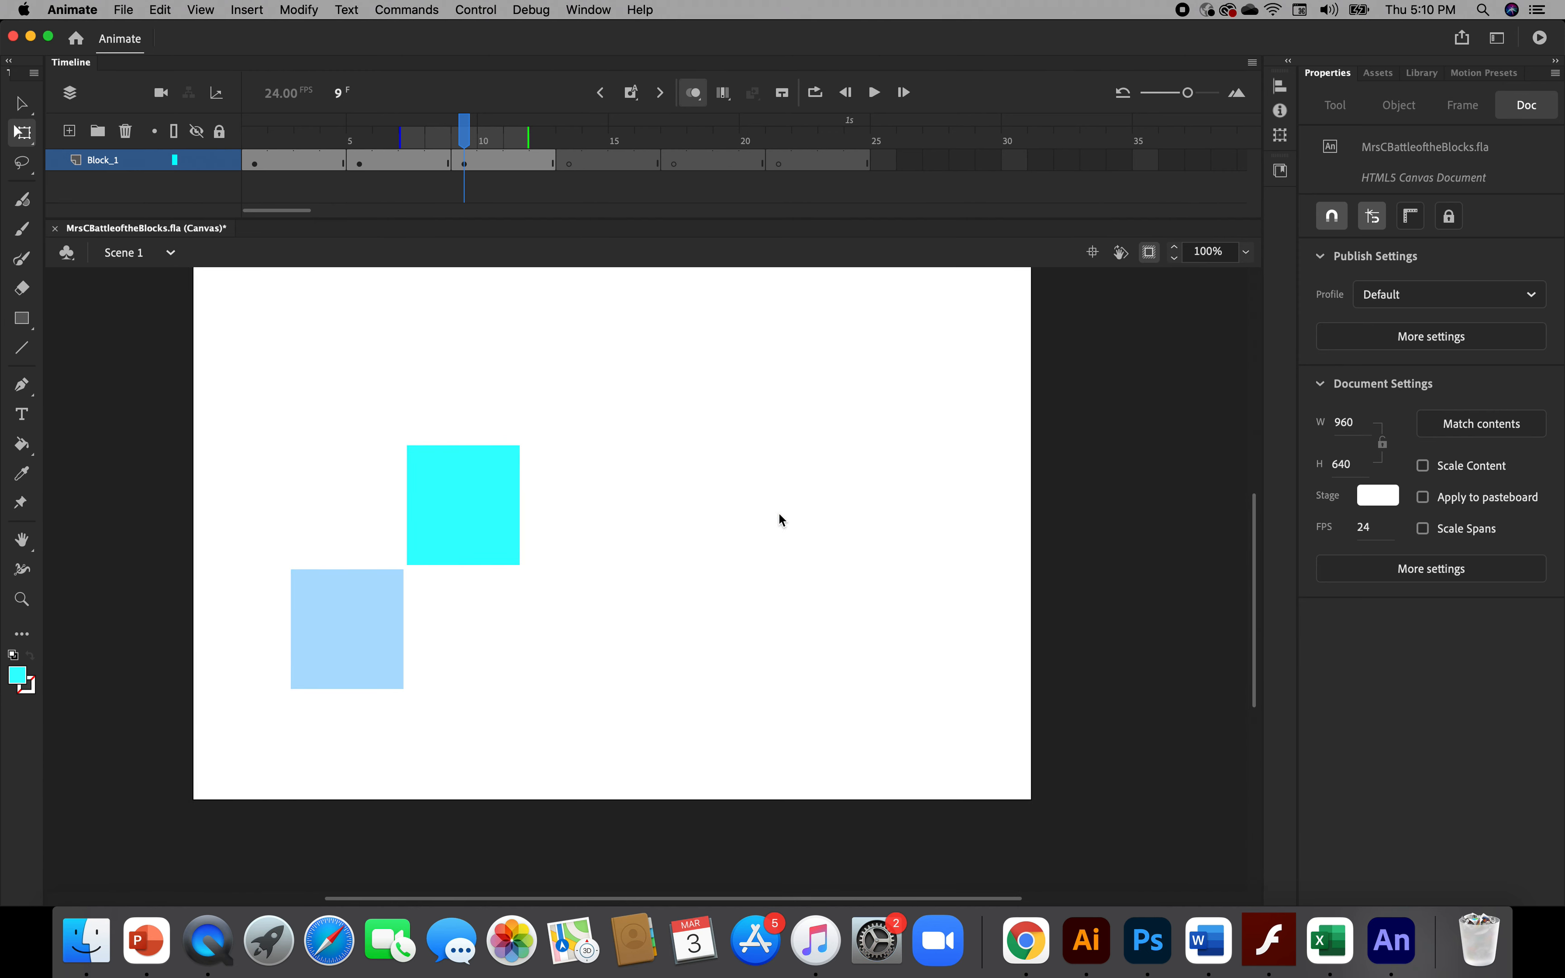
pyautogui.click(1090, 254)
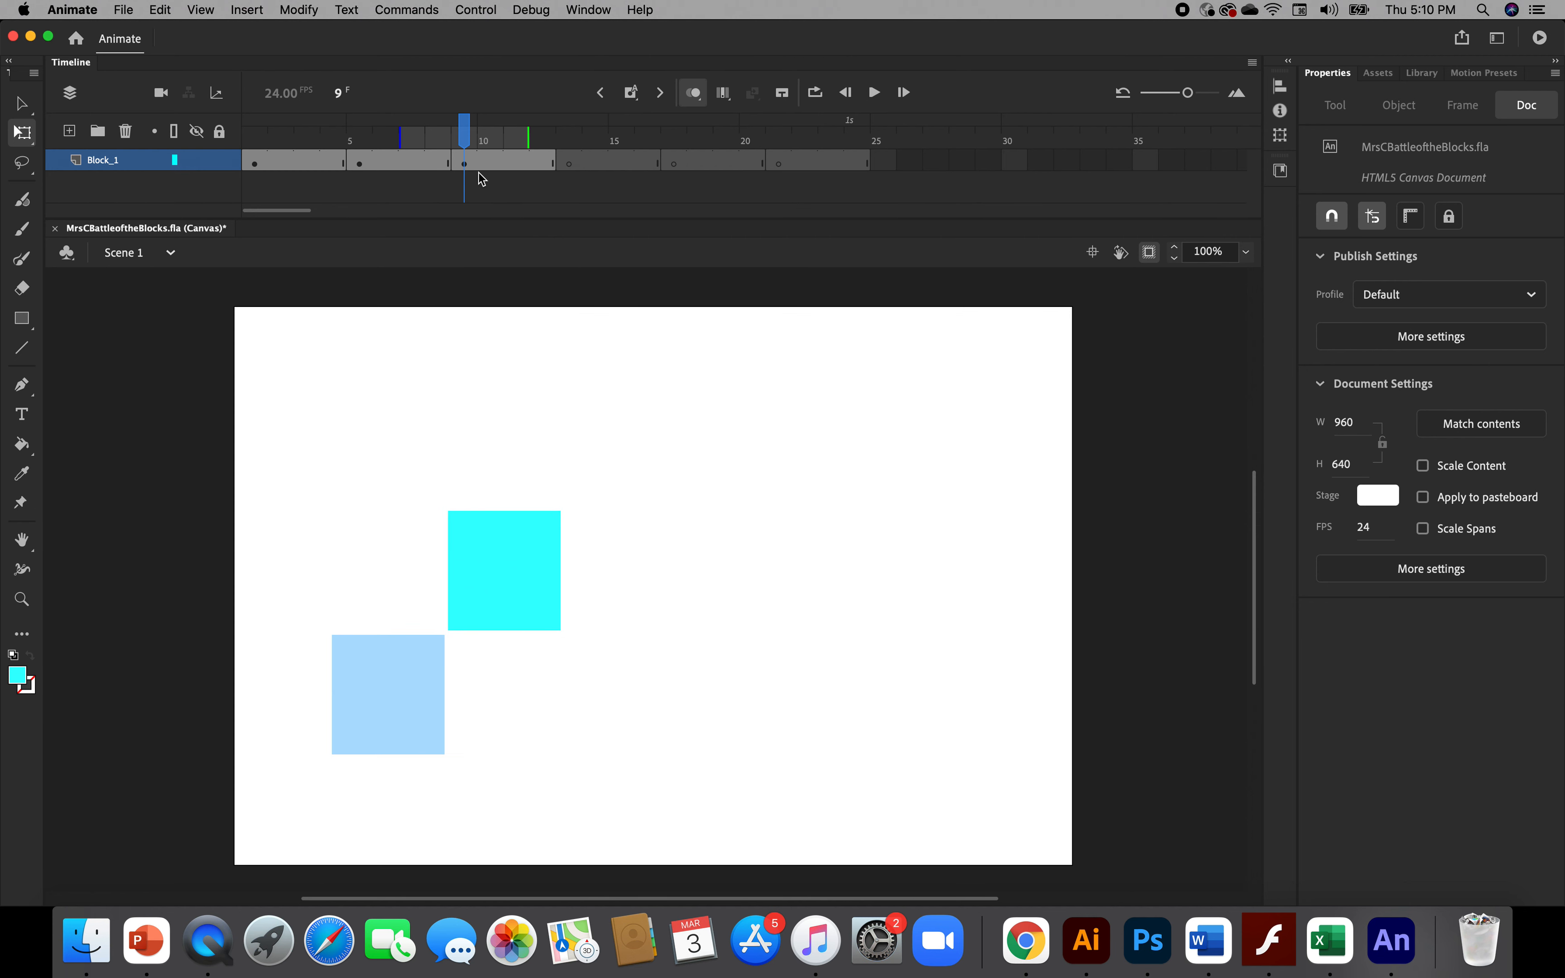
pyautogui.hscroll(-4, 592, 462)
pyautogui.scroll(2, 592, 463)
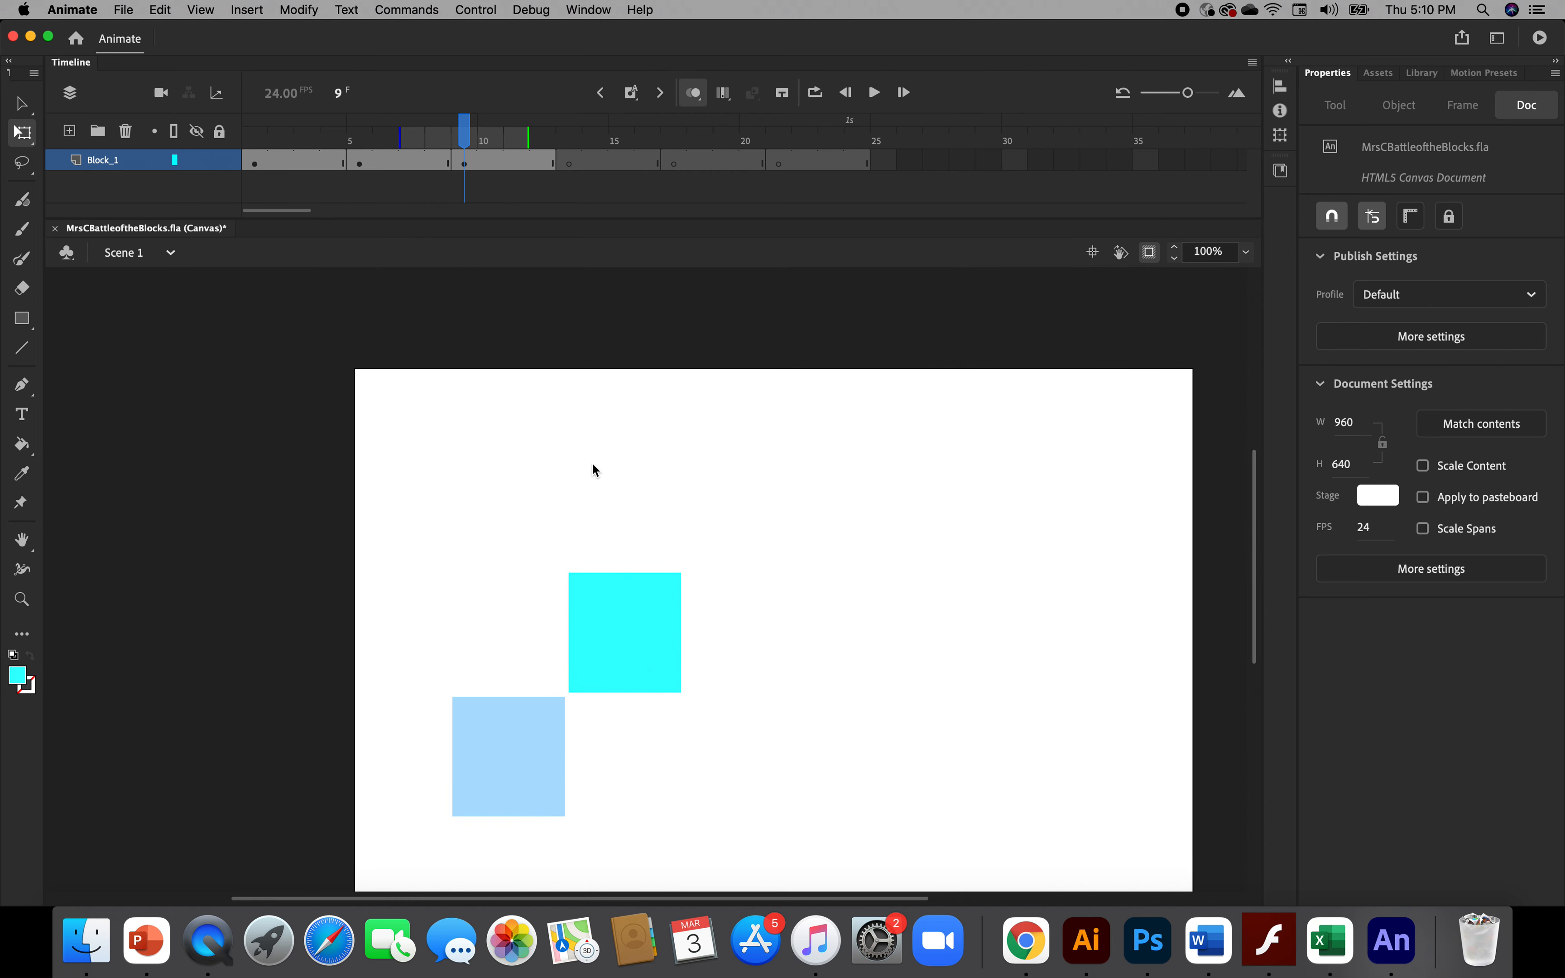
pyautogui.hscroll(2, 593, 468)
pyautogui.scroll(-5, 593, 467)
pyautogui.scroll(4, 593, 467)
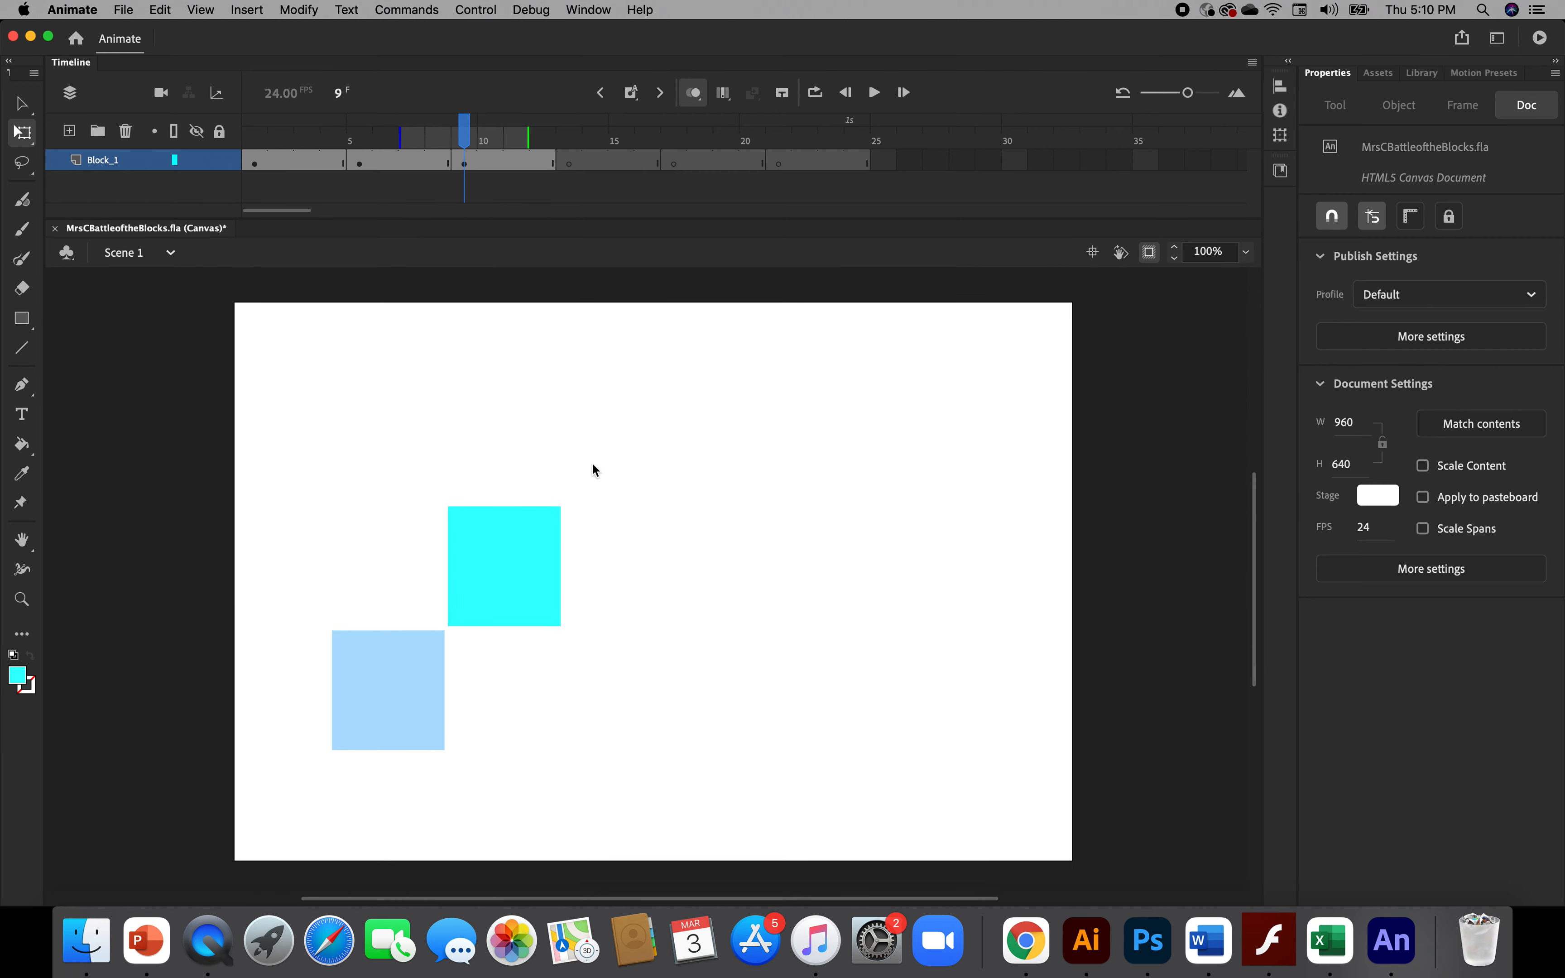
pyautogui.rightClick(594, 468)
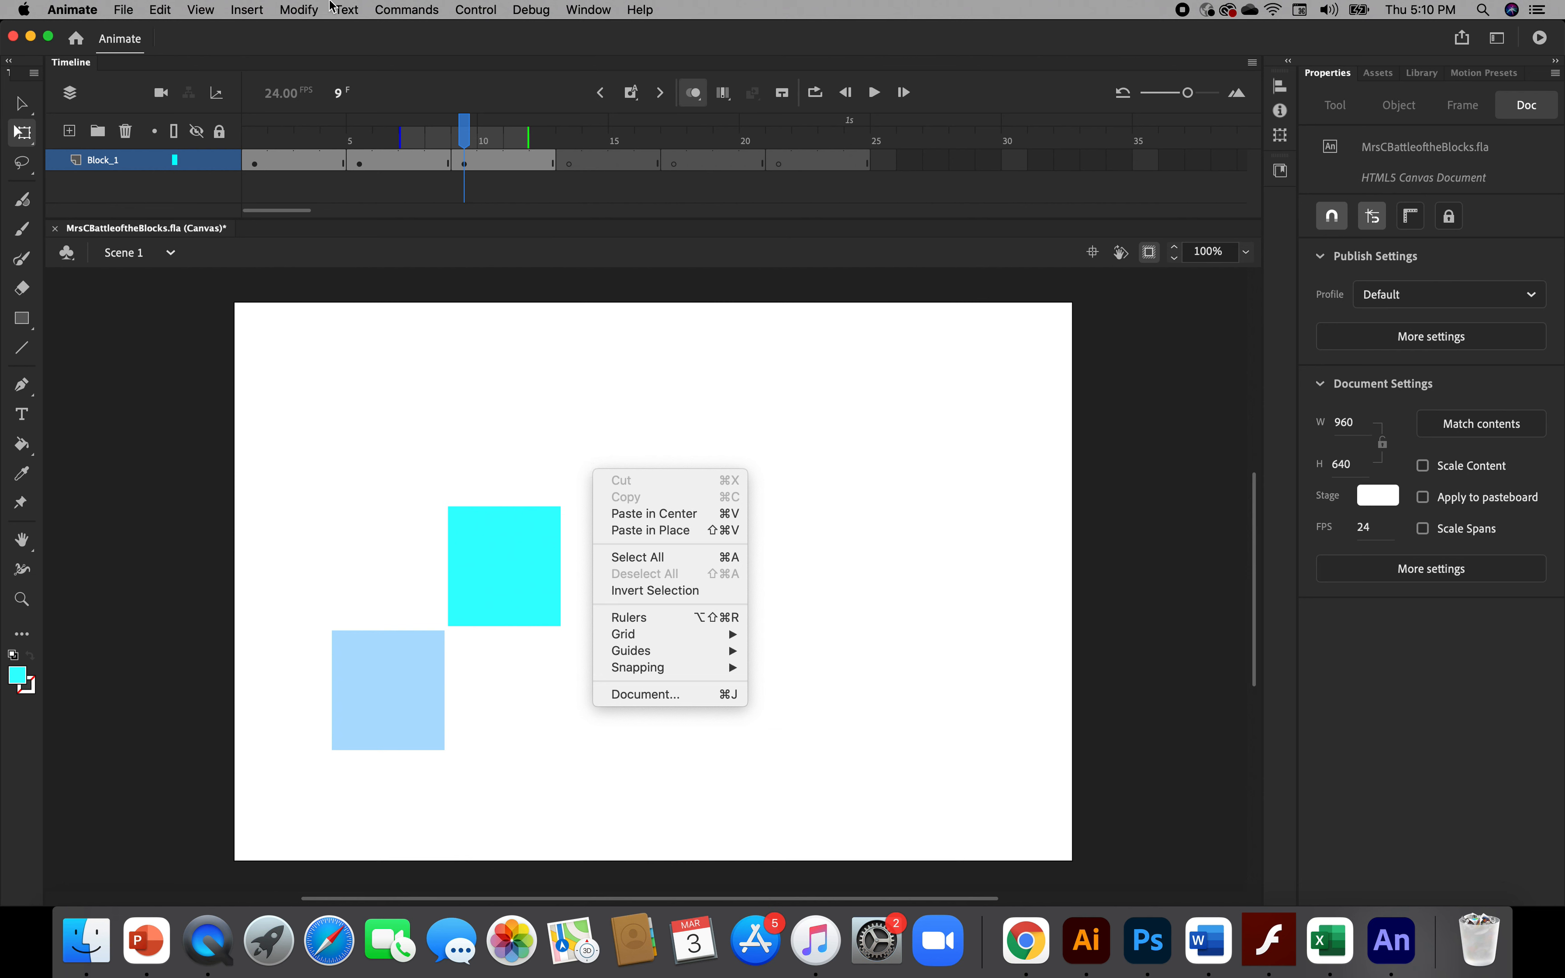
pyautogui.click(252, 14)
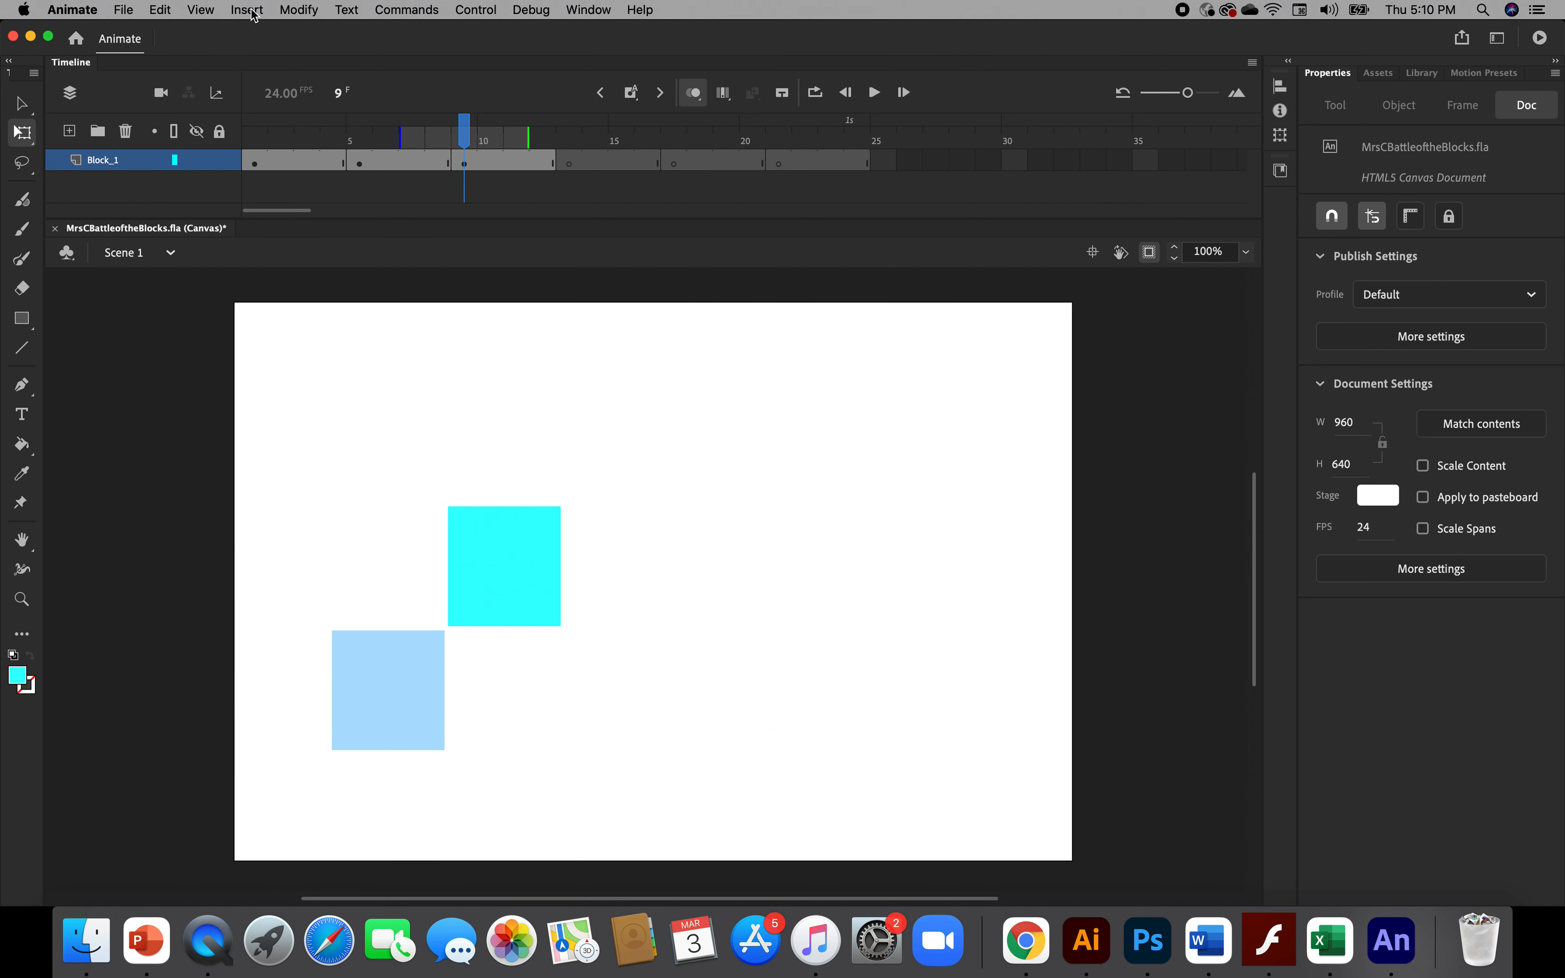
pyautogui.click(162, 10)
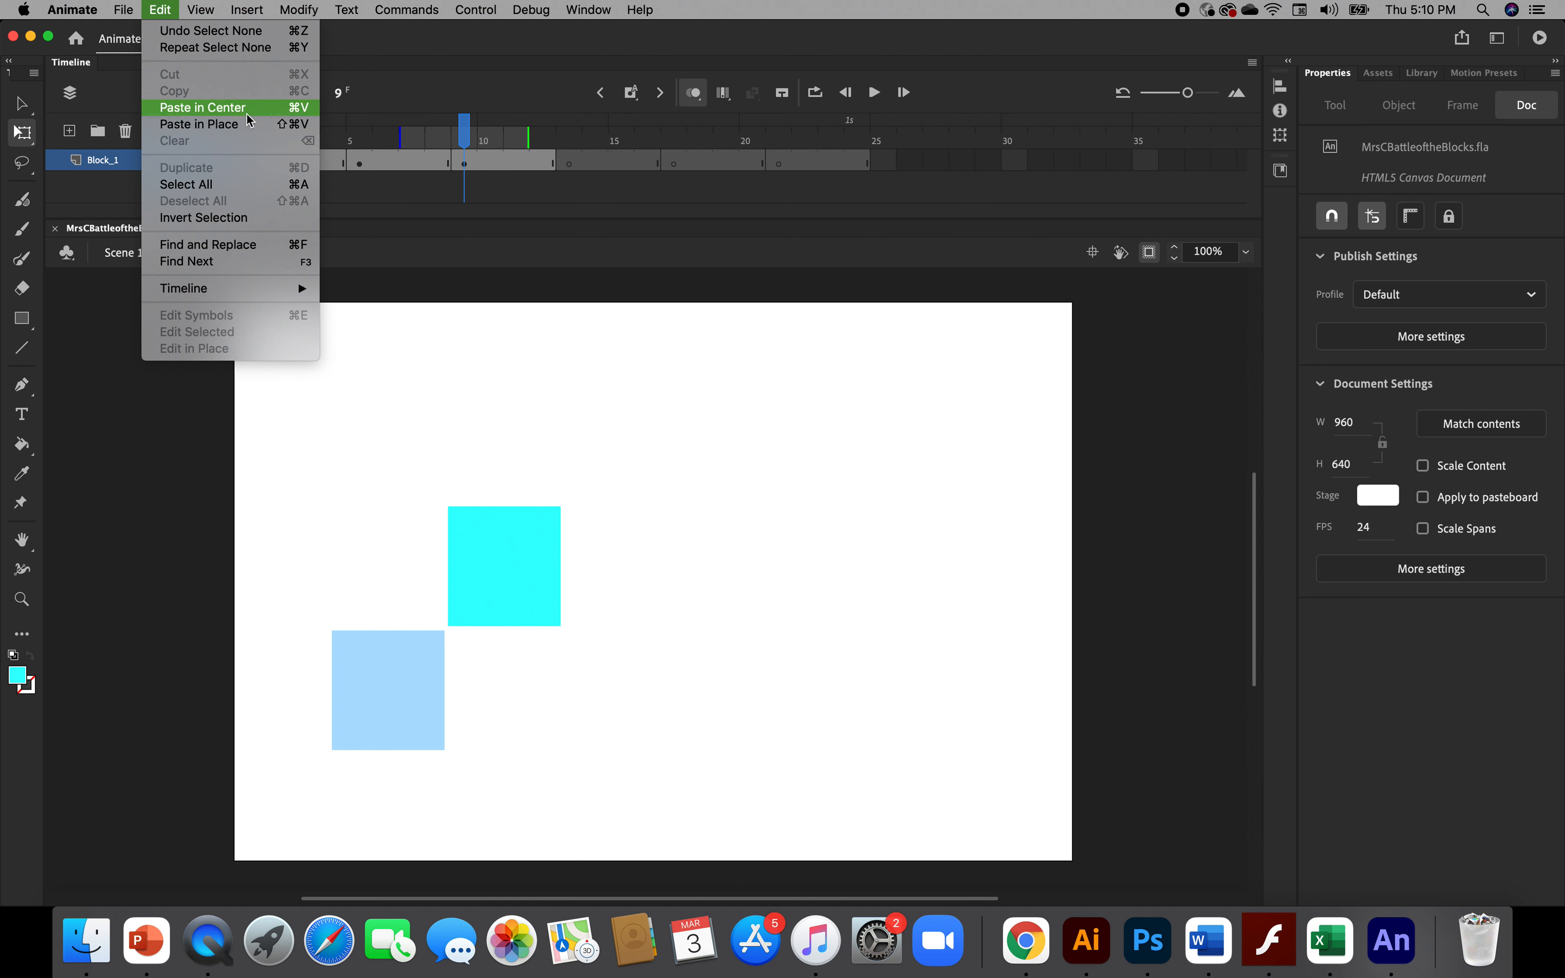
pyautogui.click(554, 427)
# Copy the cyan block on frame 9 of the Block_1 layer
pyautogui.click(464, 165)
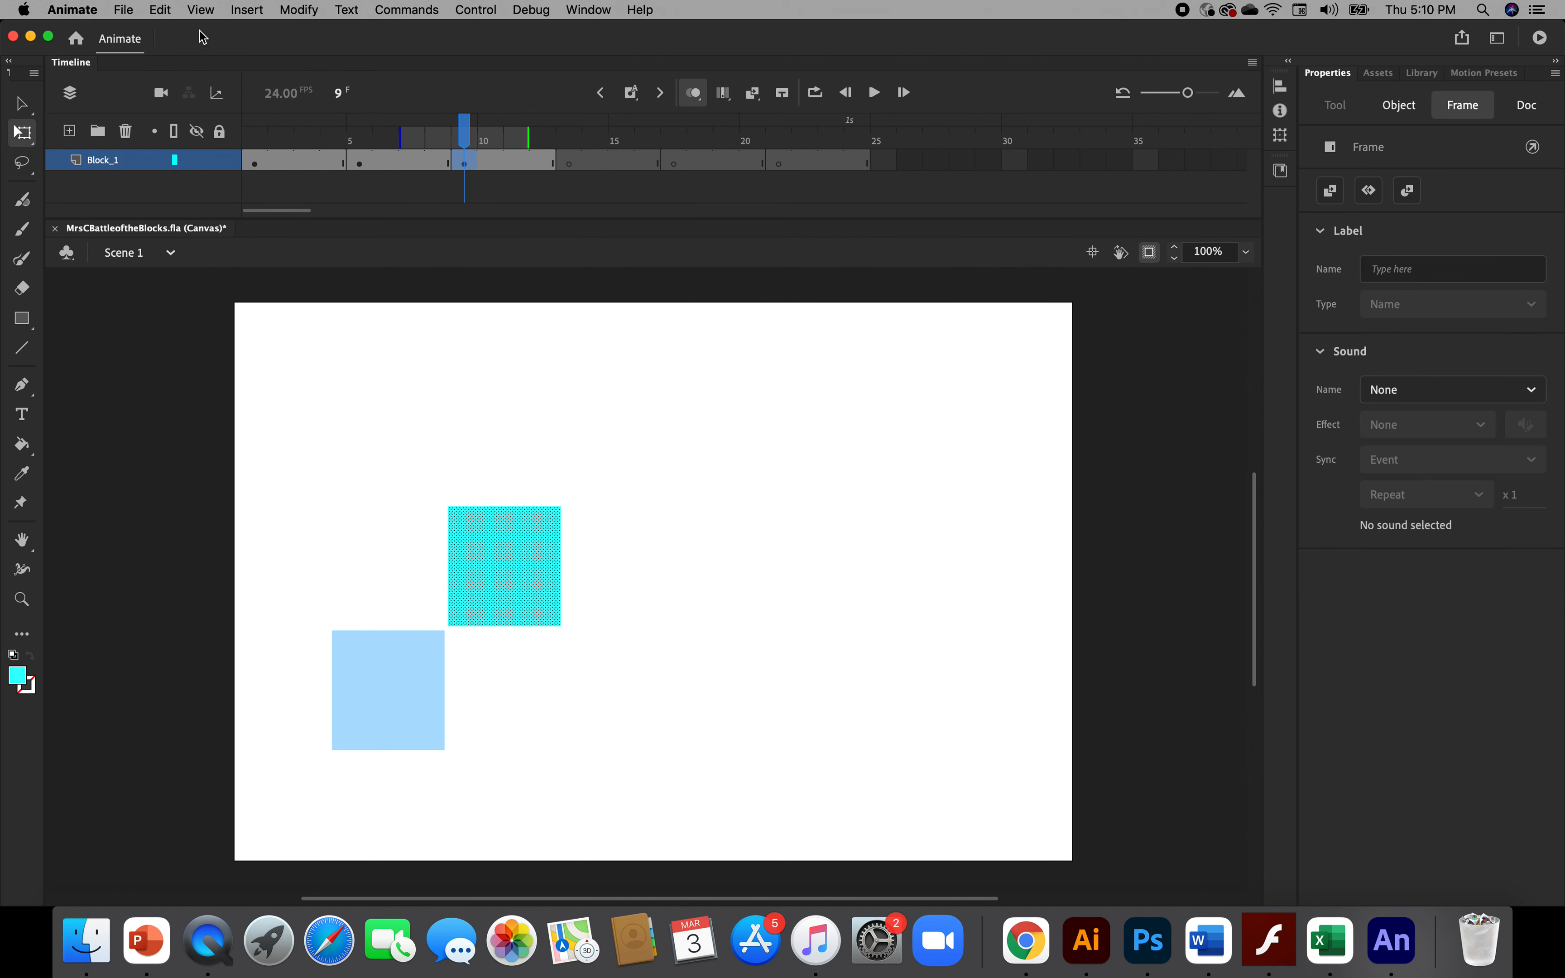
pyautogui.click(161, 11)
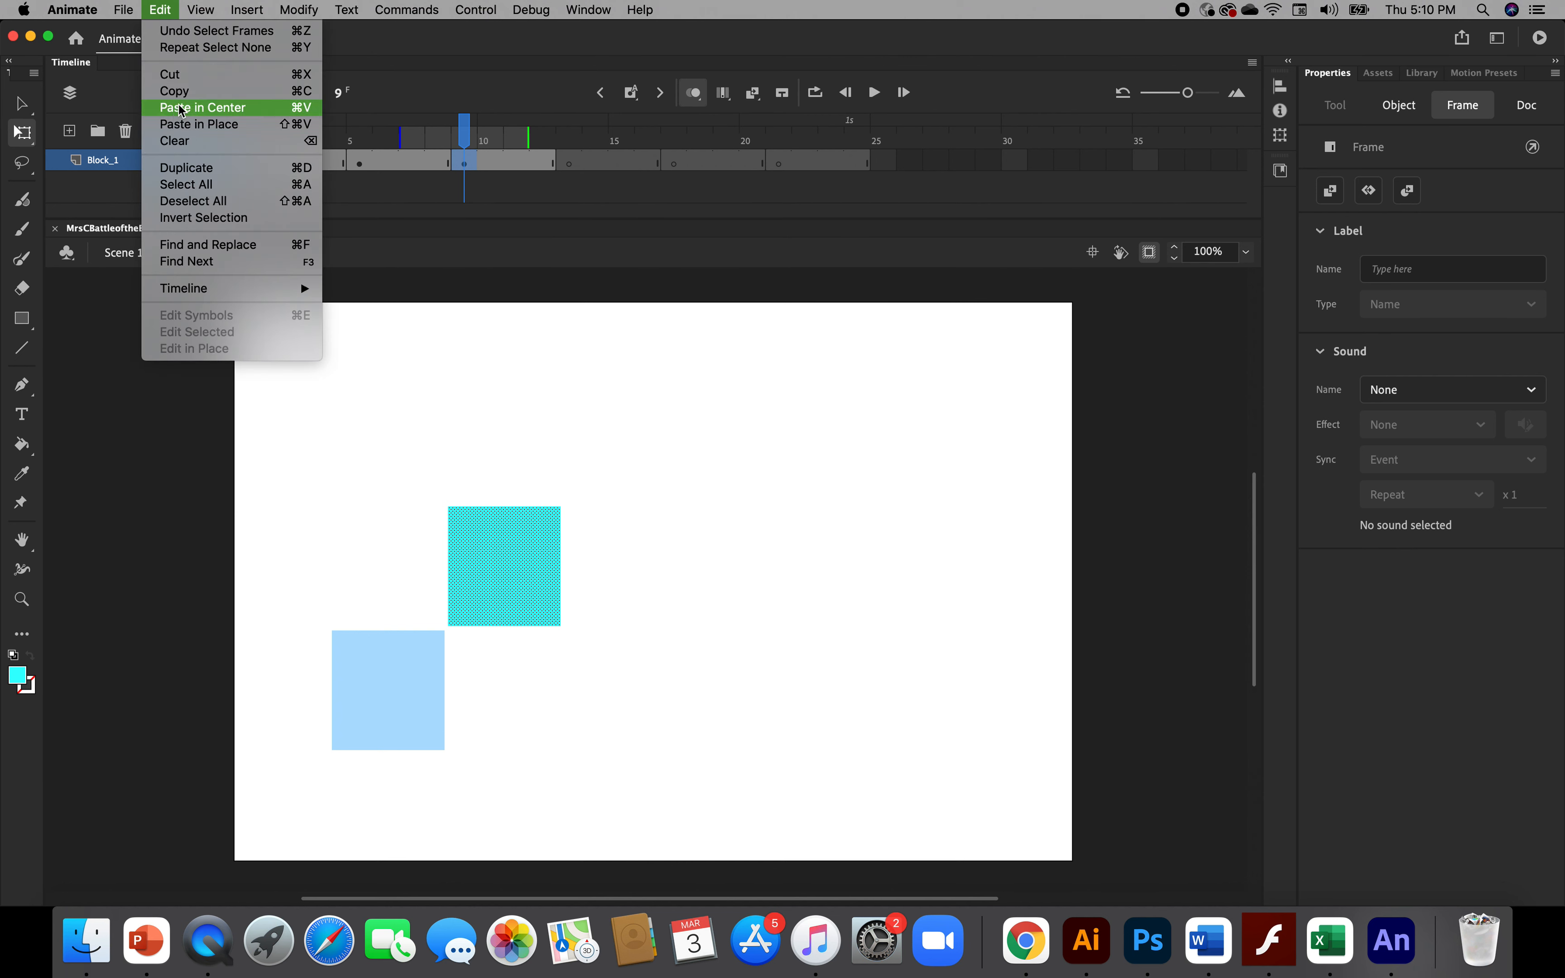
pyautogui.click(185, 90)
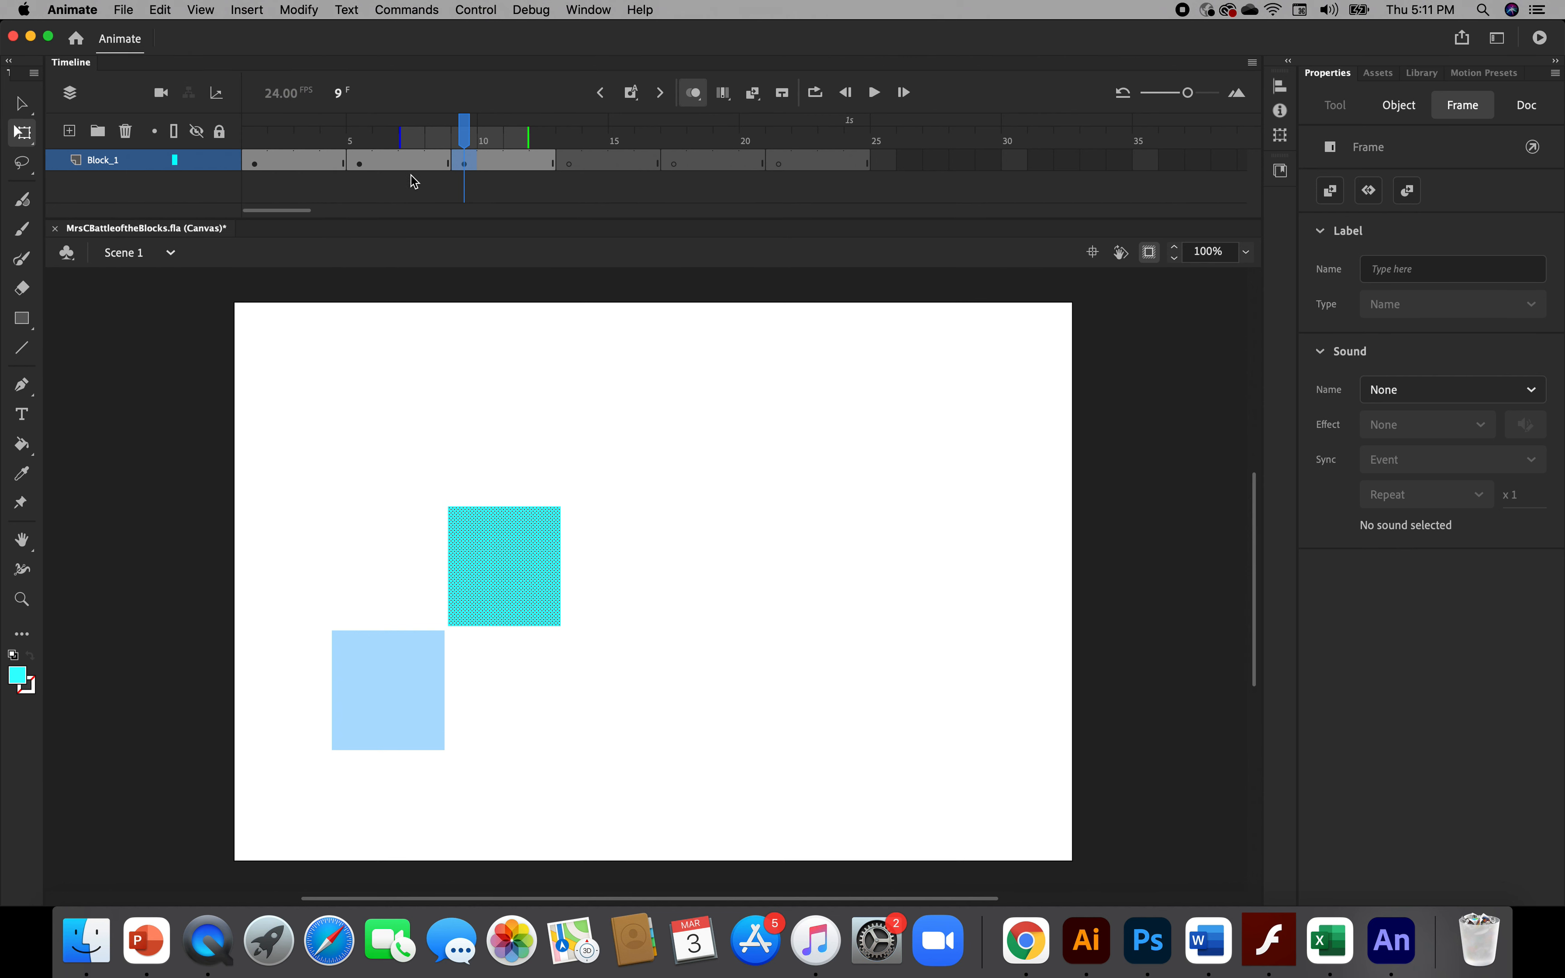
# Paste the block in place on frame 13 and move it to about X 374, Y 101, diagonally above and right of the onion-skinned block
pyautogui.click(567, 165)
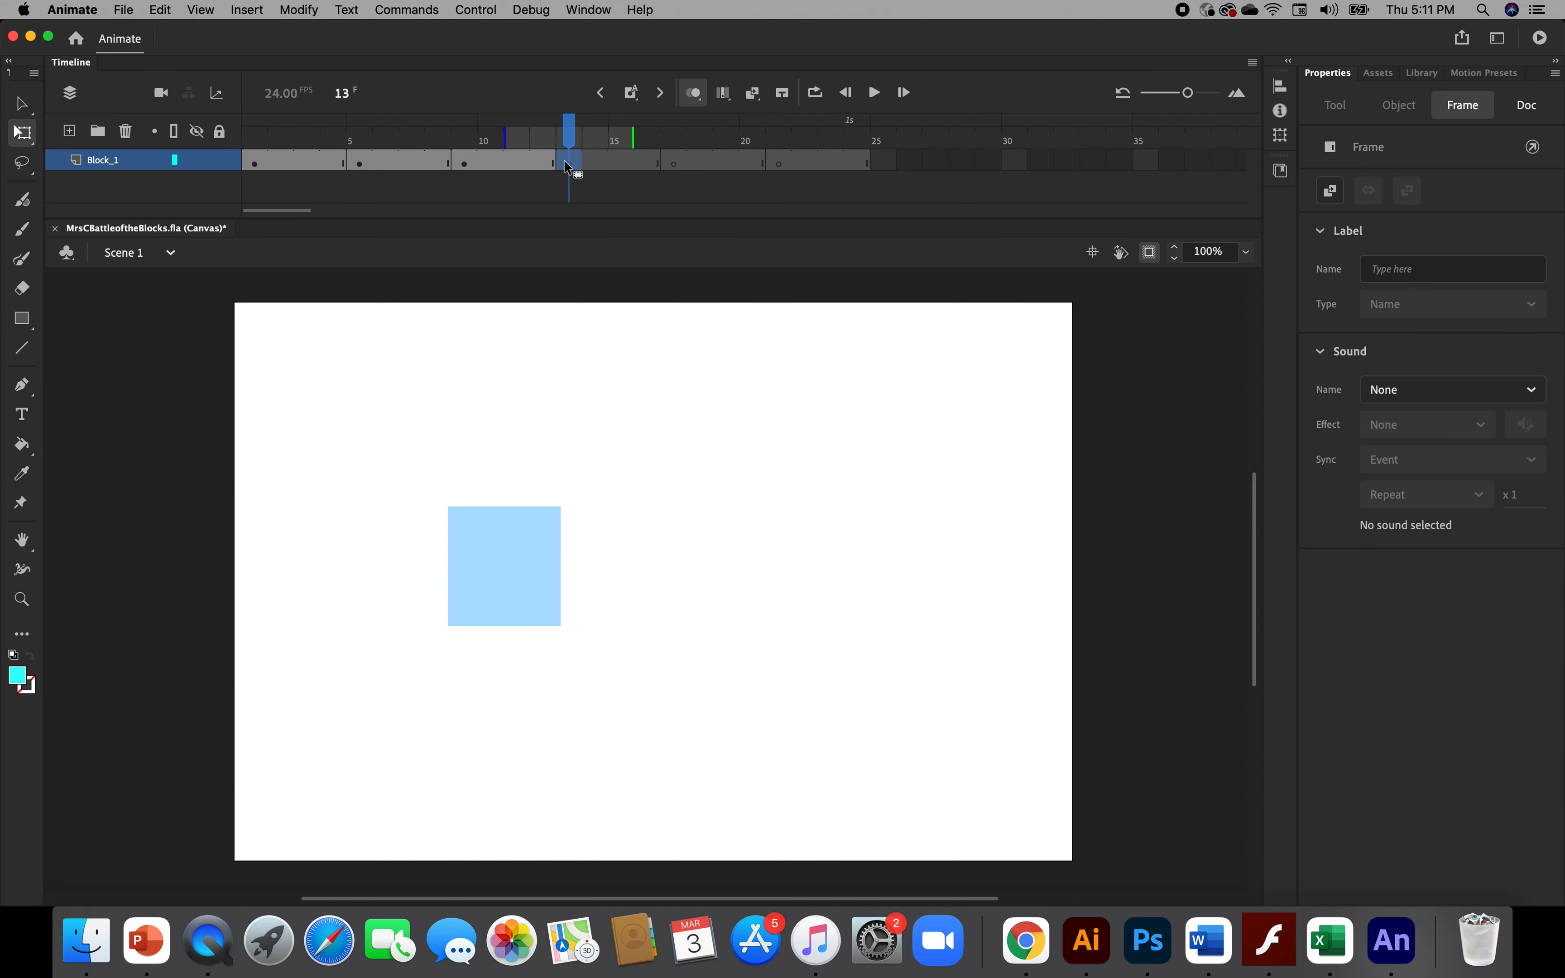
pyautogui.click(160, 10)
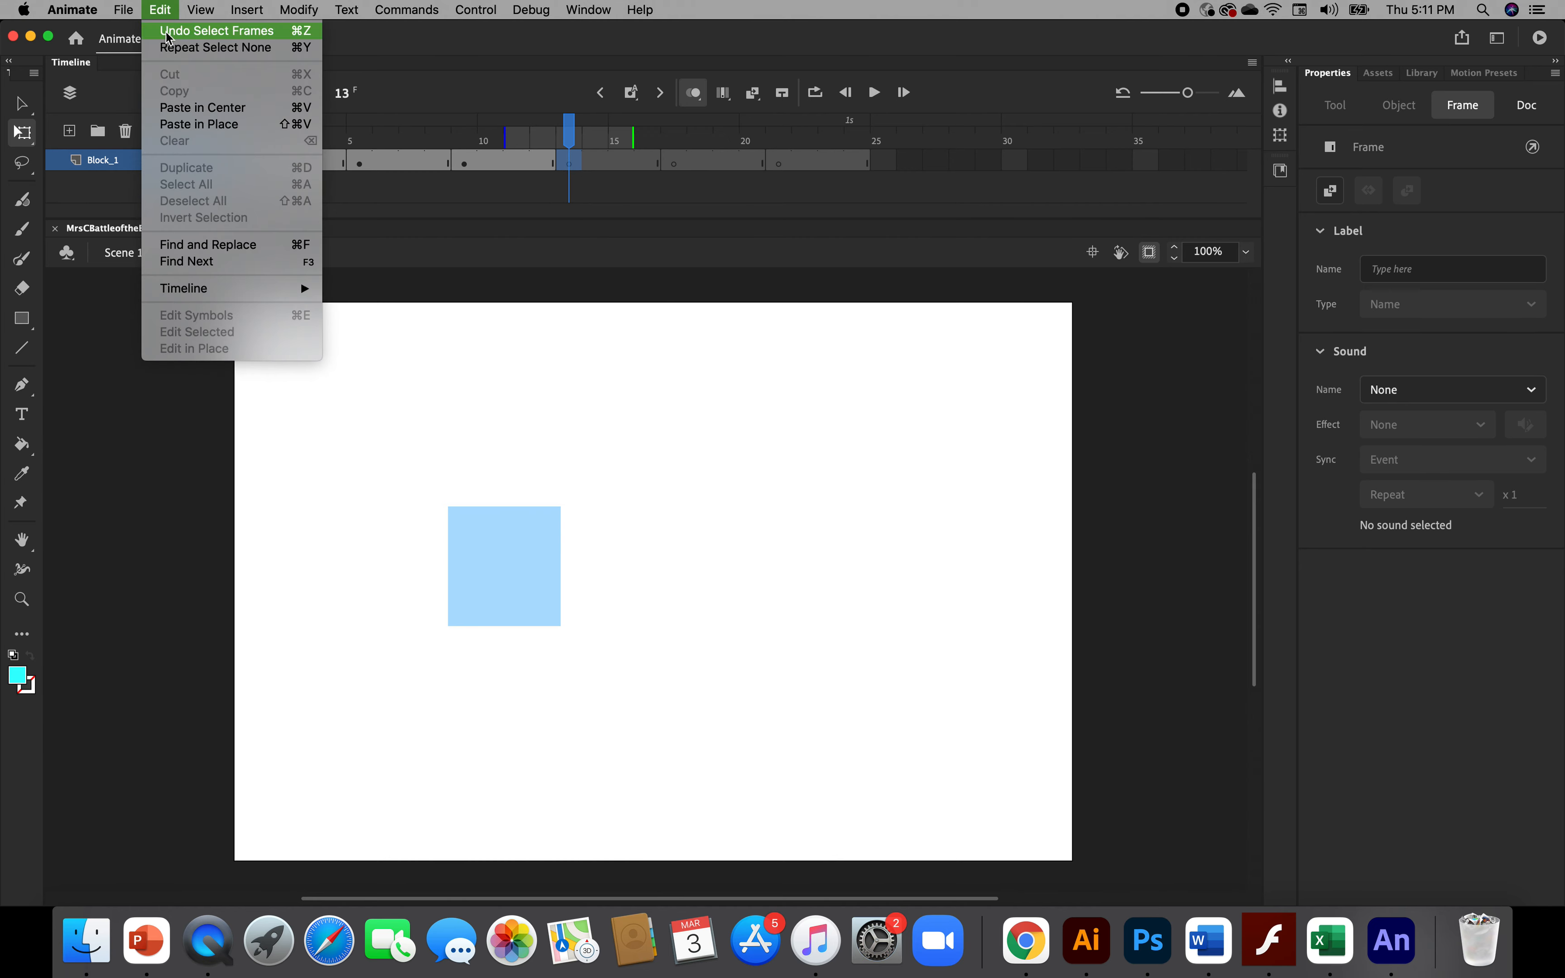
pyautogui.click(194, 124)
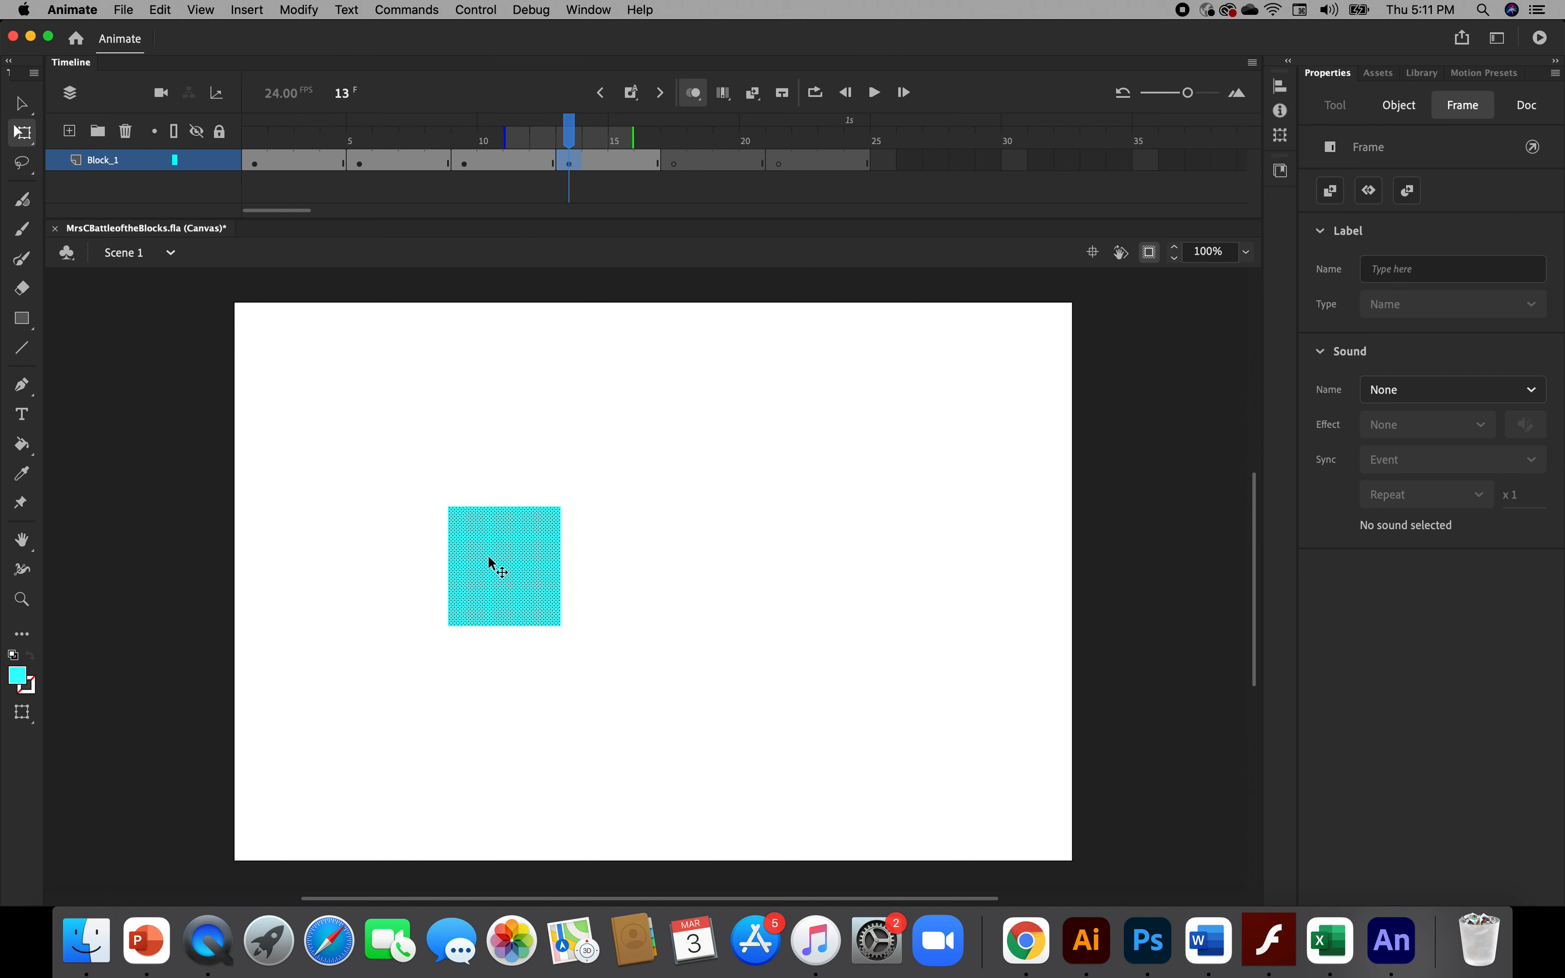
pyautogui.moveTo(487, 584); pyautogui.dragTo(596, 464)
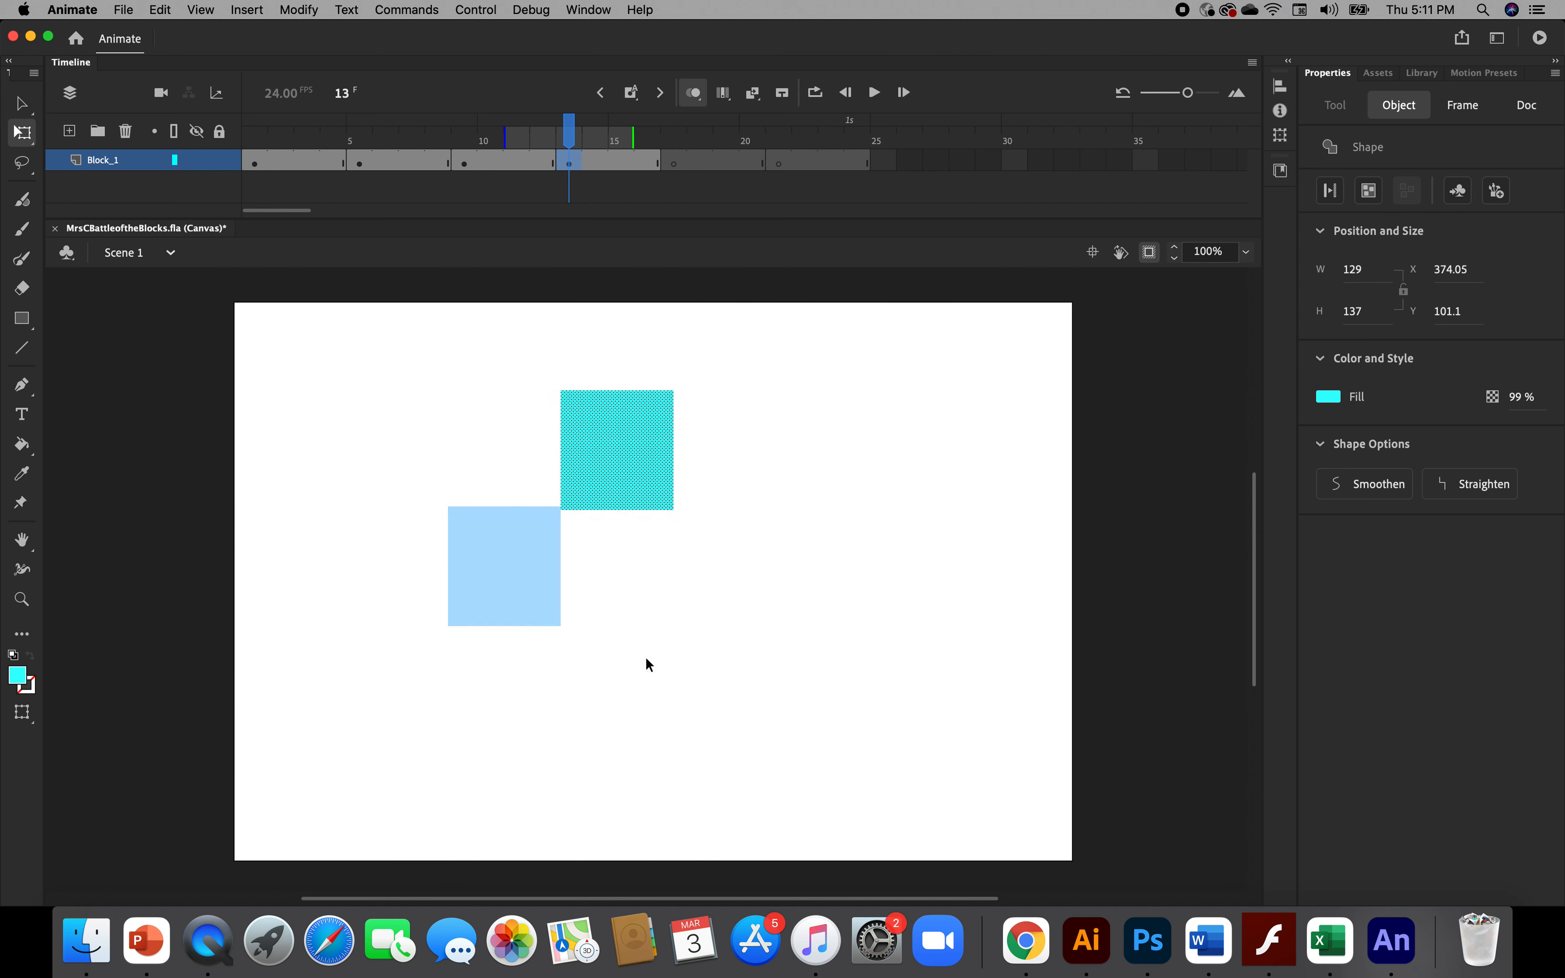
pyautogui.click(664, 689)
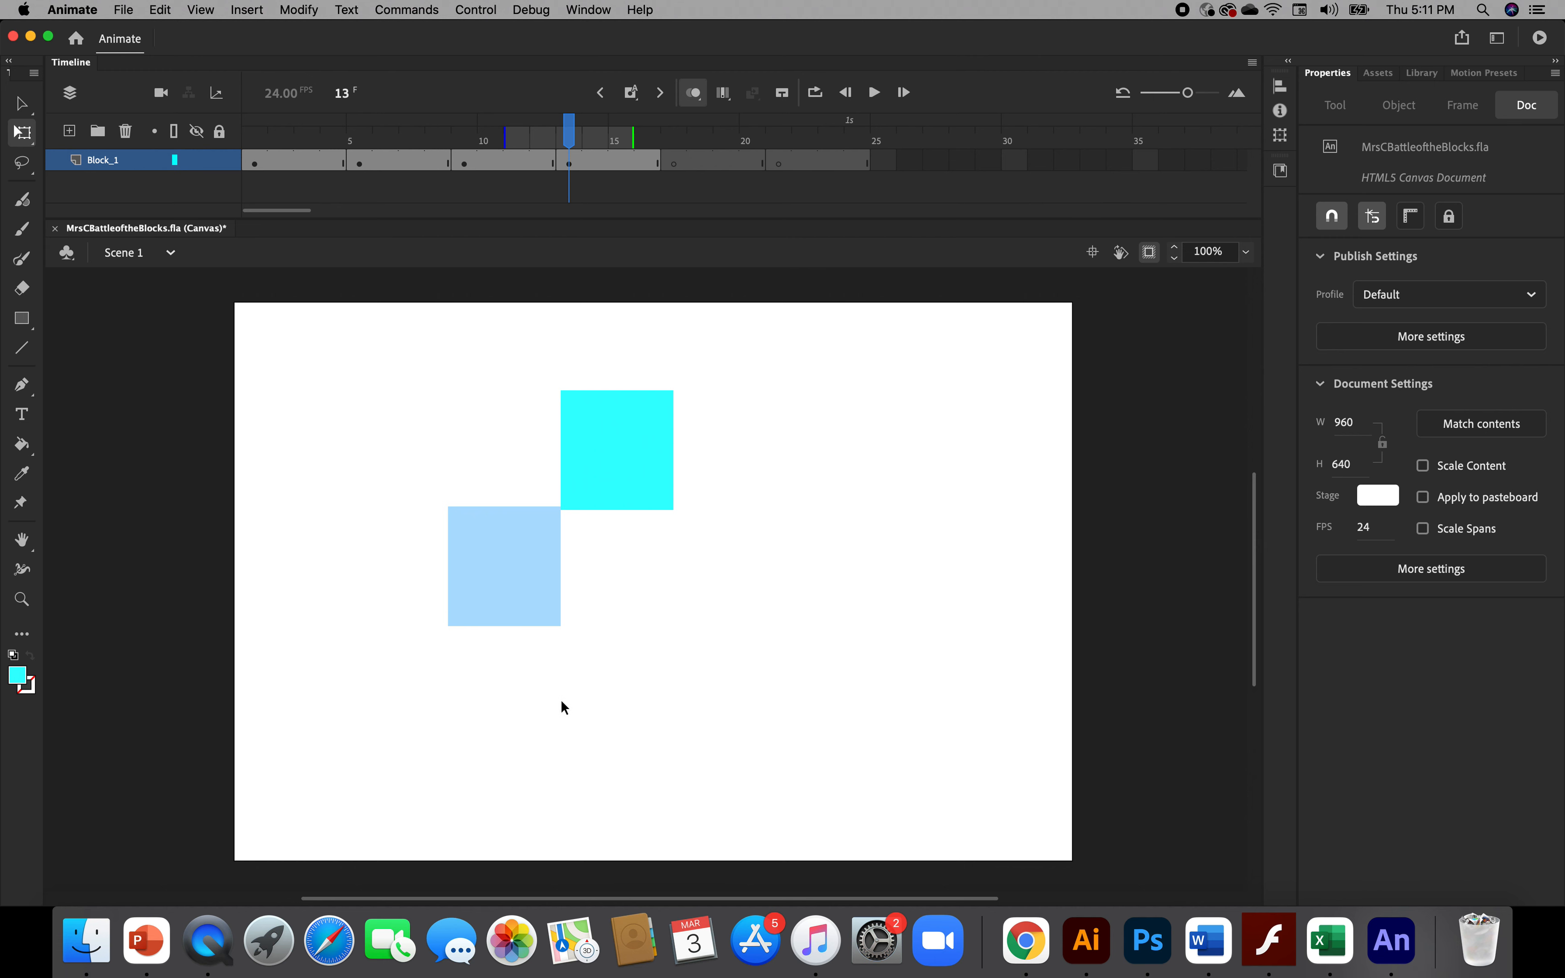
# Turn off onion skinning in the timeline
pyautogui.moveTo(572, 126); pyautogui.dragTo(580, 206)
pyautogui.click(693, 94)
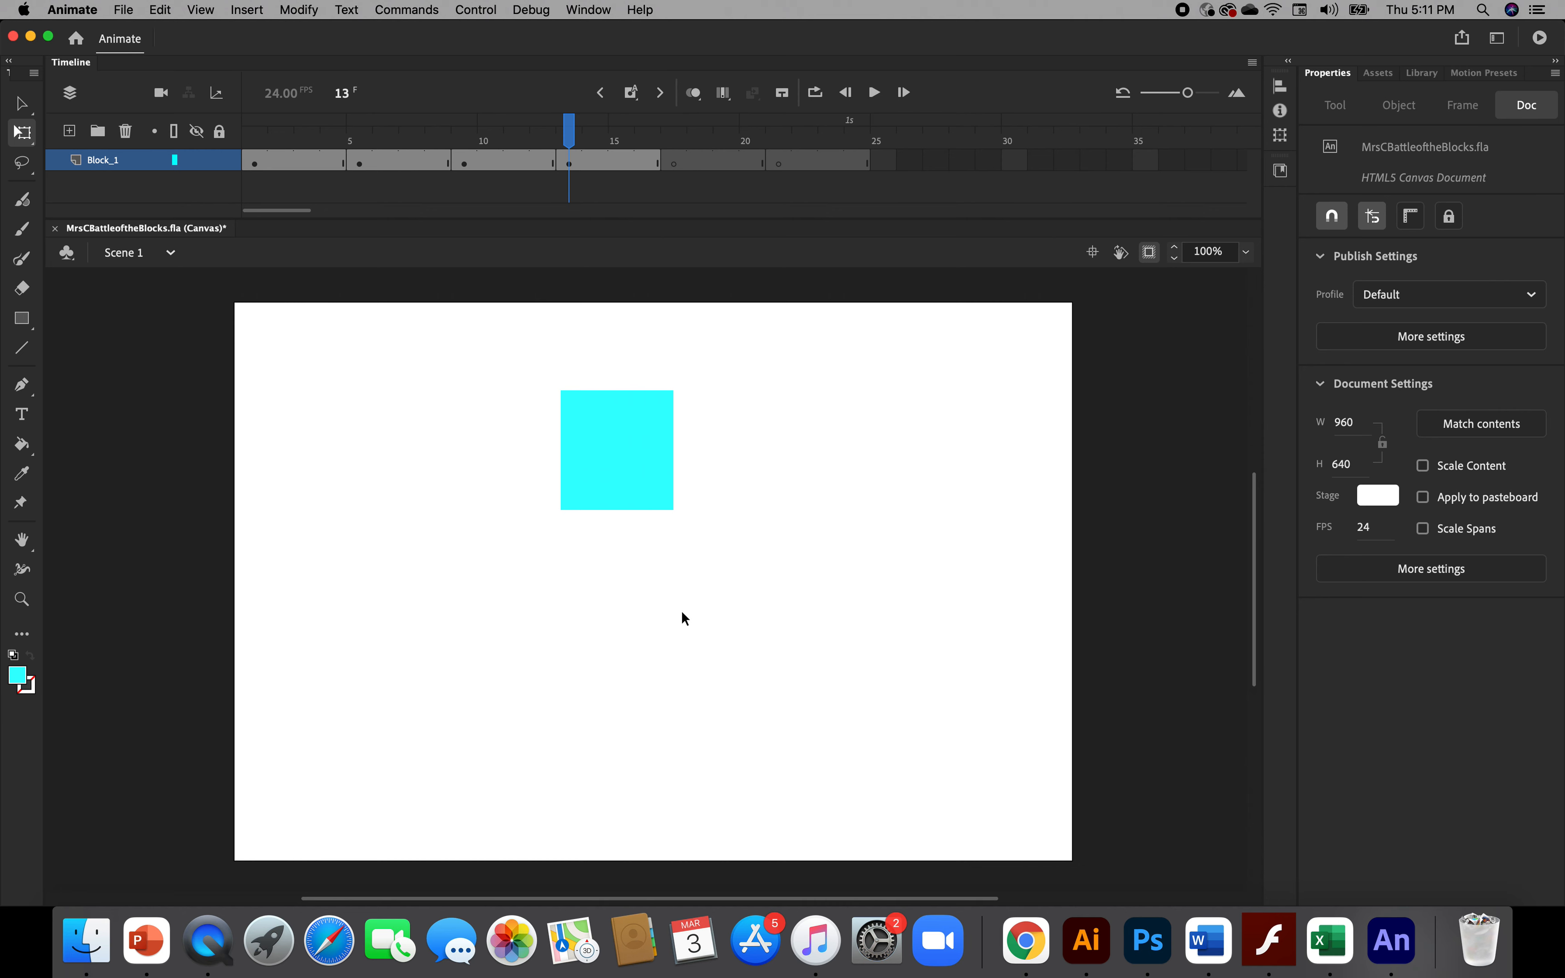
# Add a new layer above Block_1 and name it Block_2
pyautogui.click(69, 131)
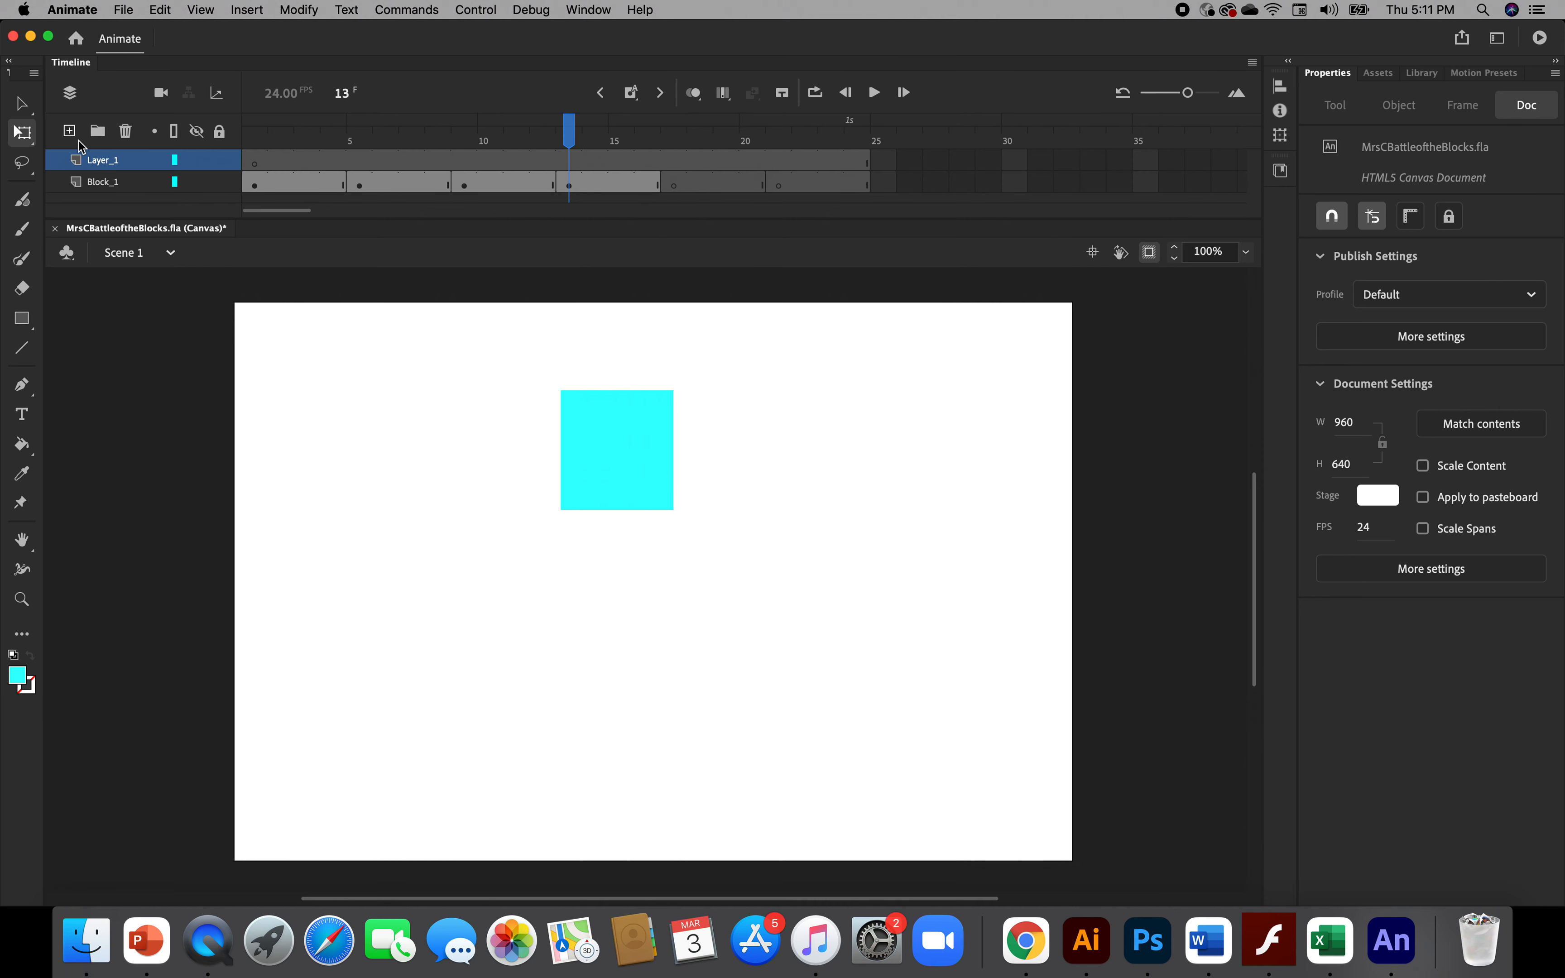
pyautogui.doubleClick(109, 163)
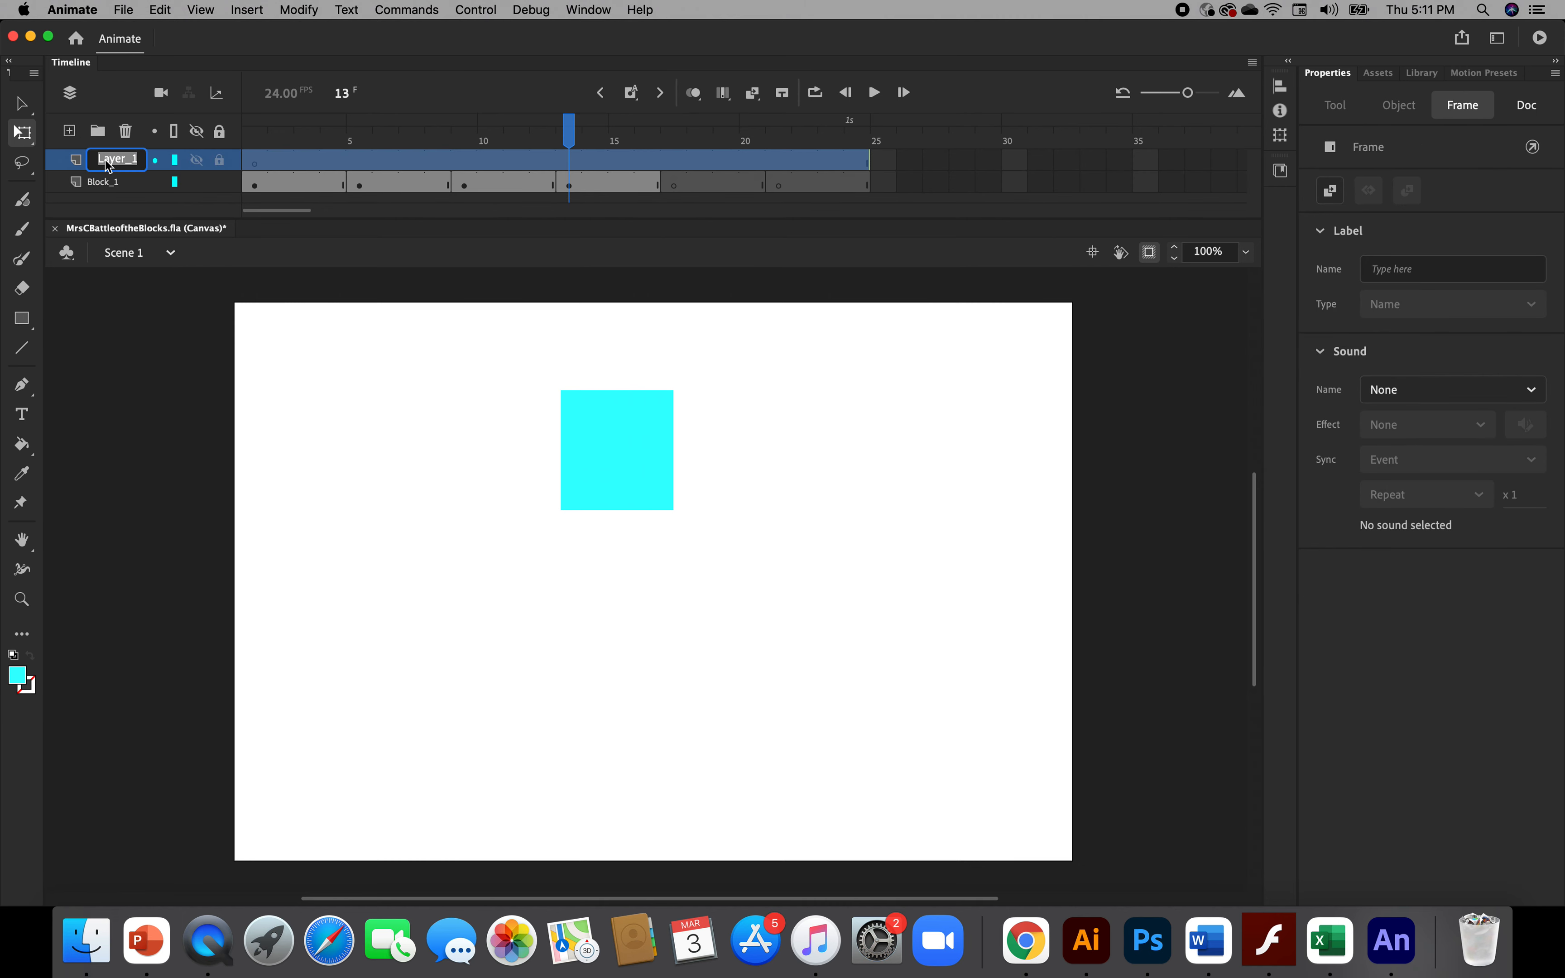
pyautogui.write('Block_2')
pyautogui.click(277, 390)
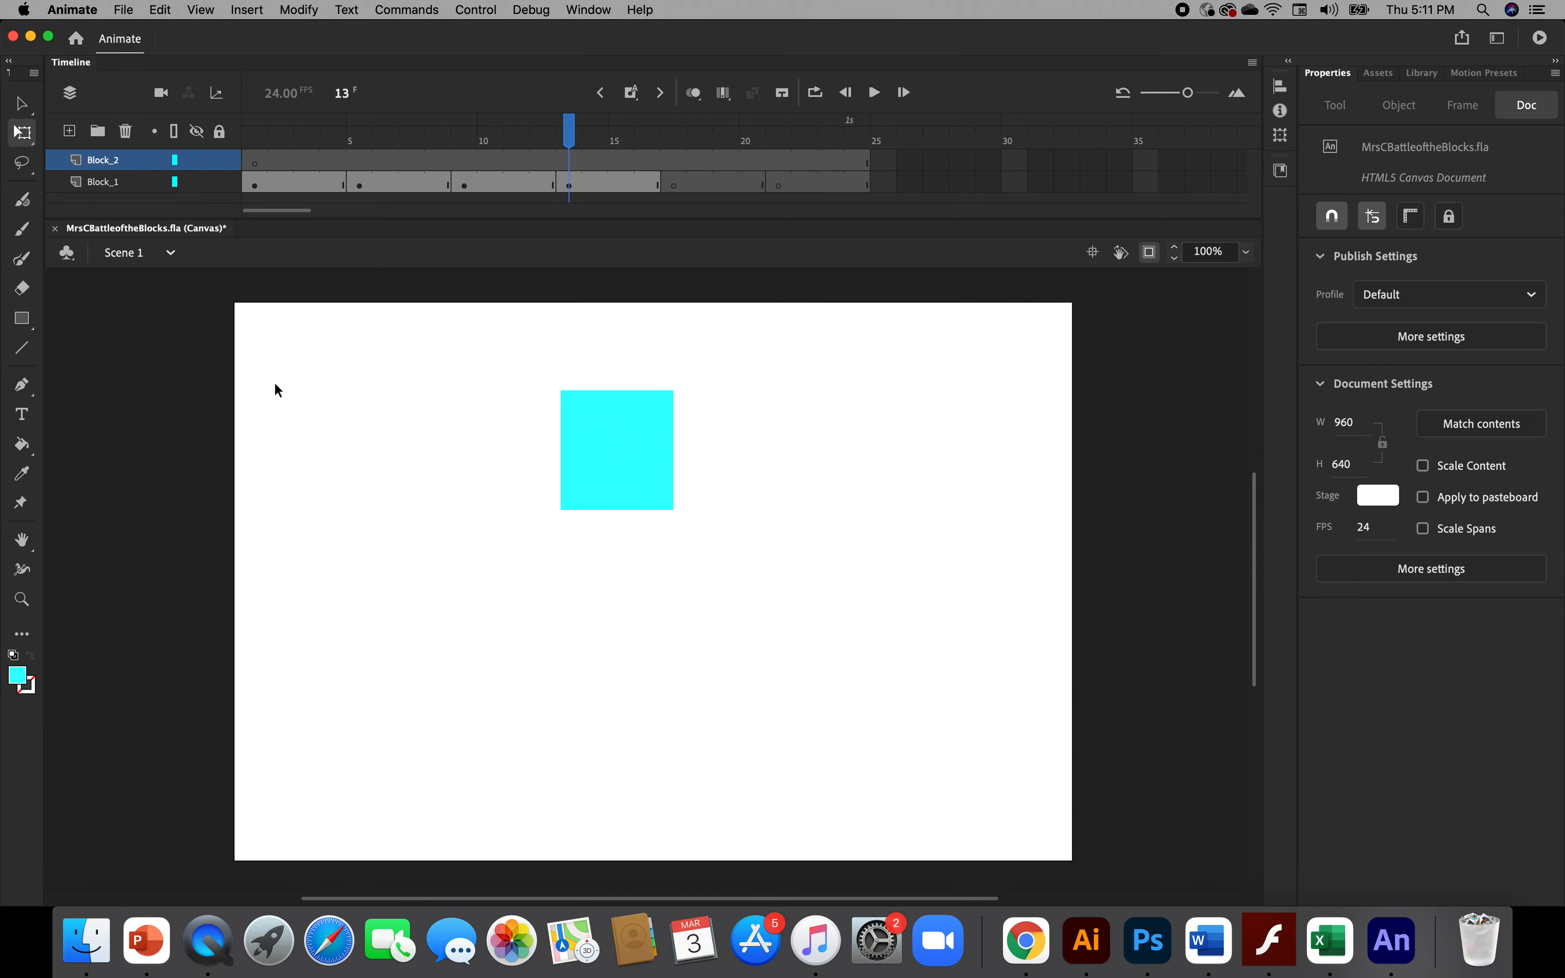
# Try drawing a cyan rectangle over the stage's lower-right corner on frame 1 of Block_2, and undo it
pyautogui.click(254, 162)
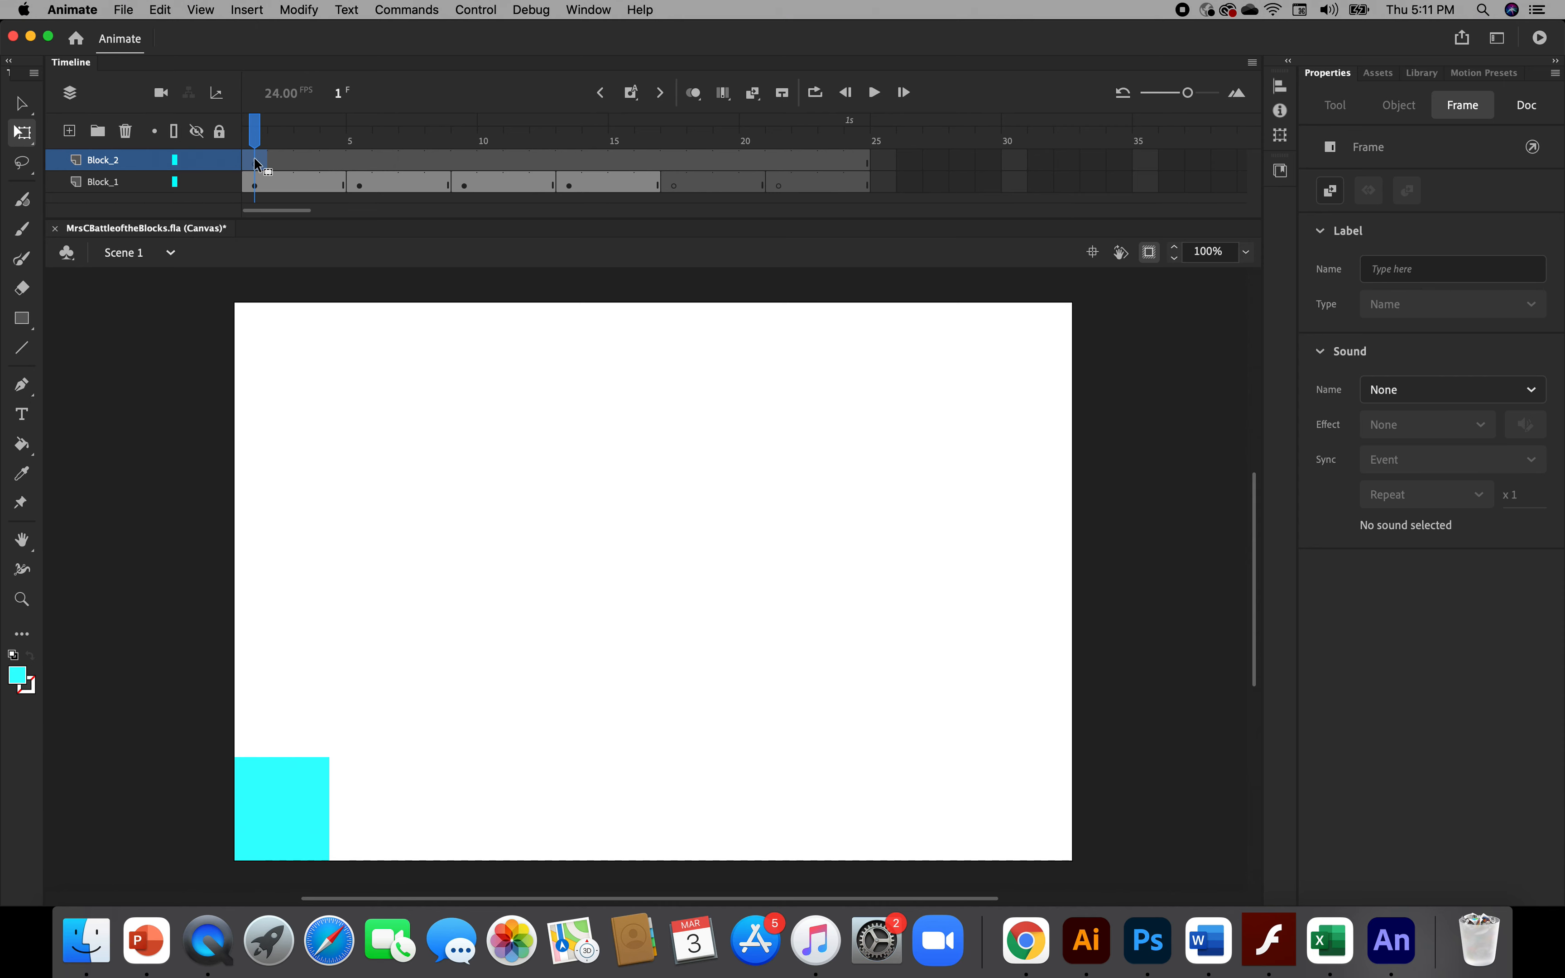
pyautogui.click(21, 317)
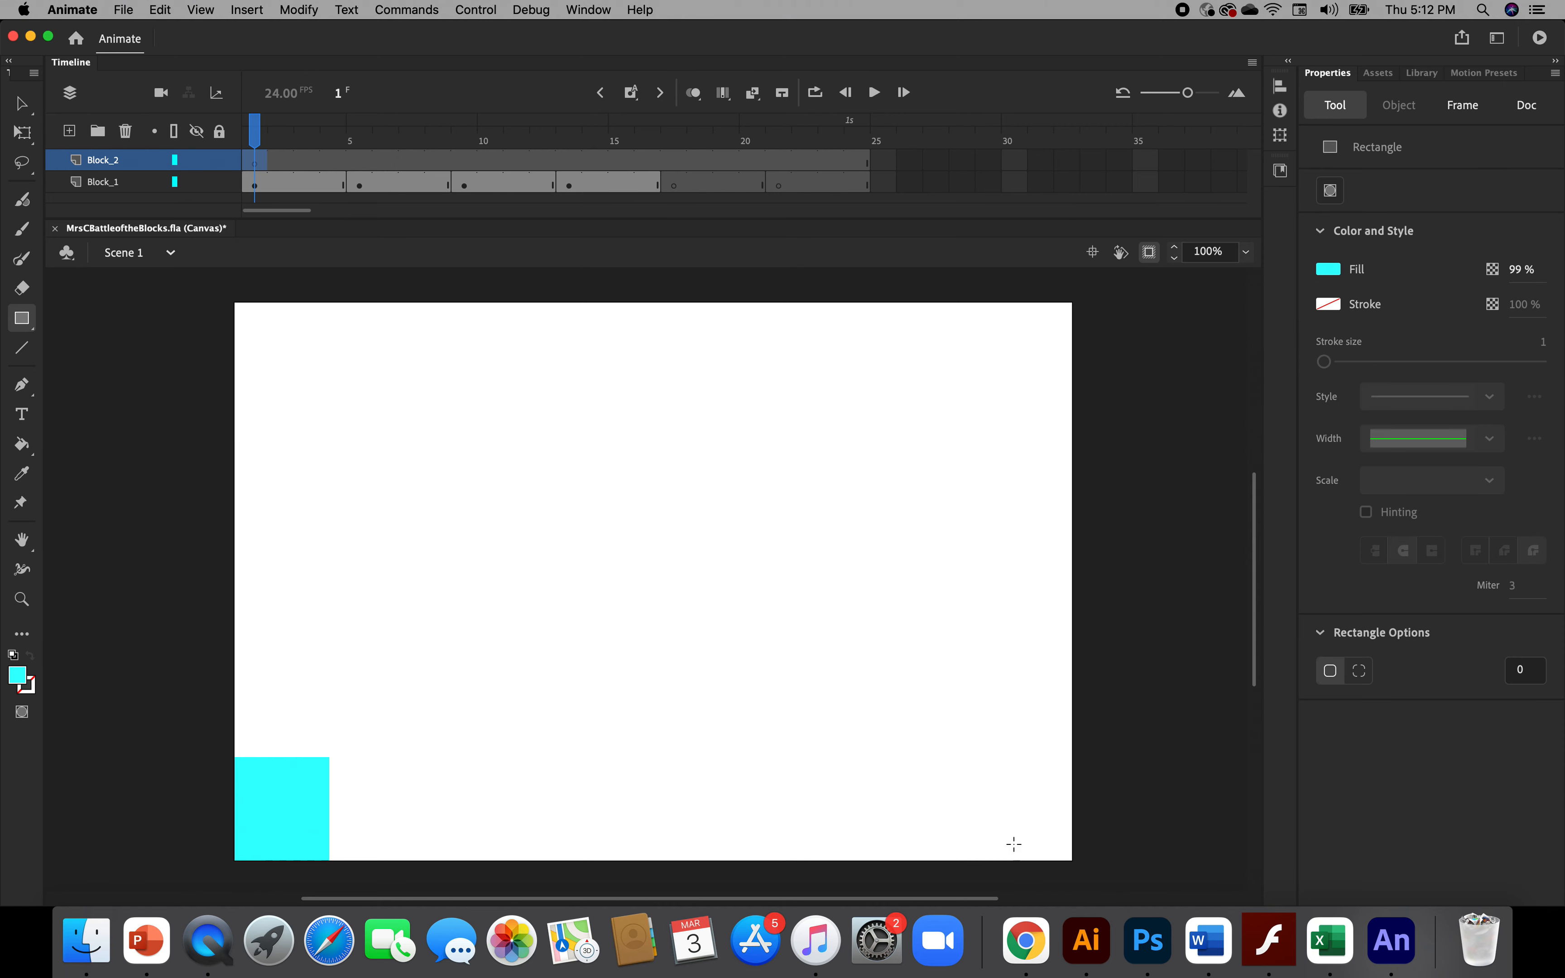
pyautogui.moveTo(959, 753)
pyautogui.mouseDown()
pyautogui.moveTo(1009, 838)
pyautogui.moveTo(1089, 874)
pyautogui.mouseUp()
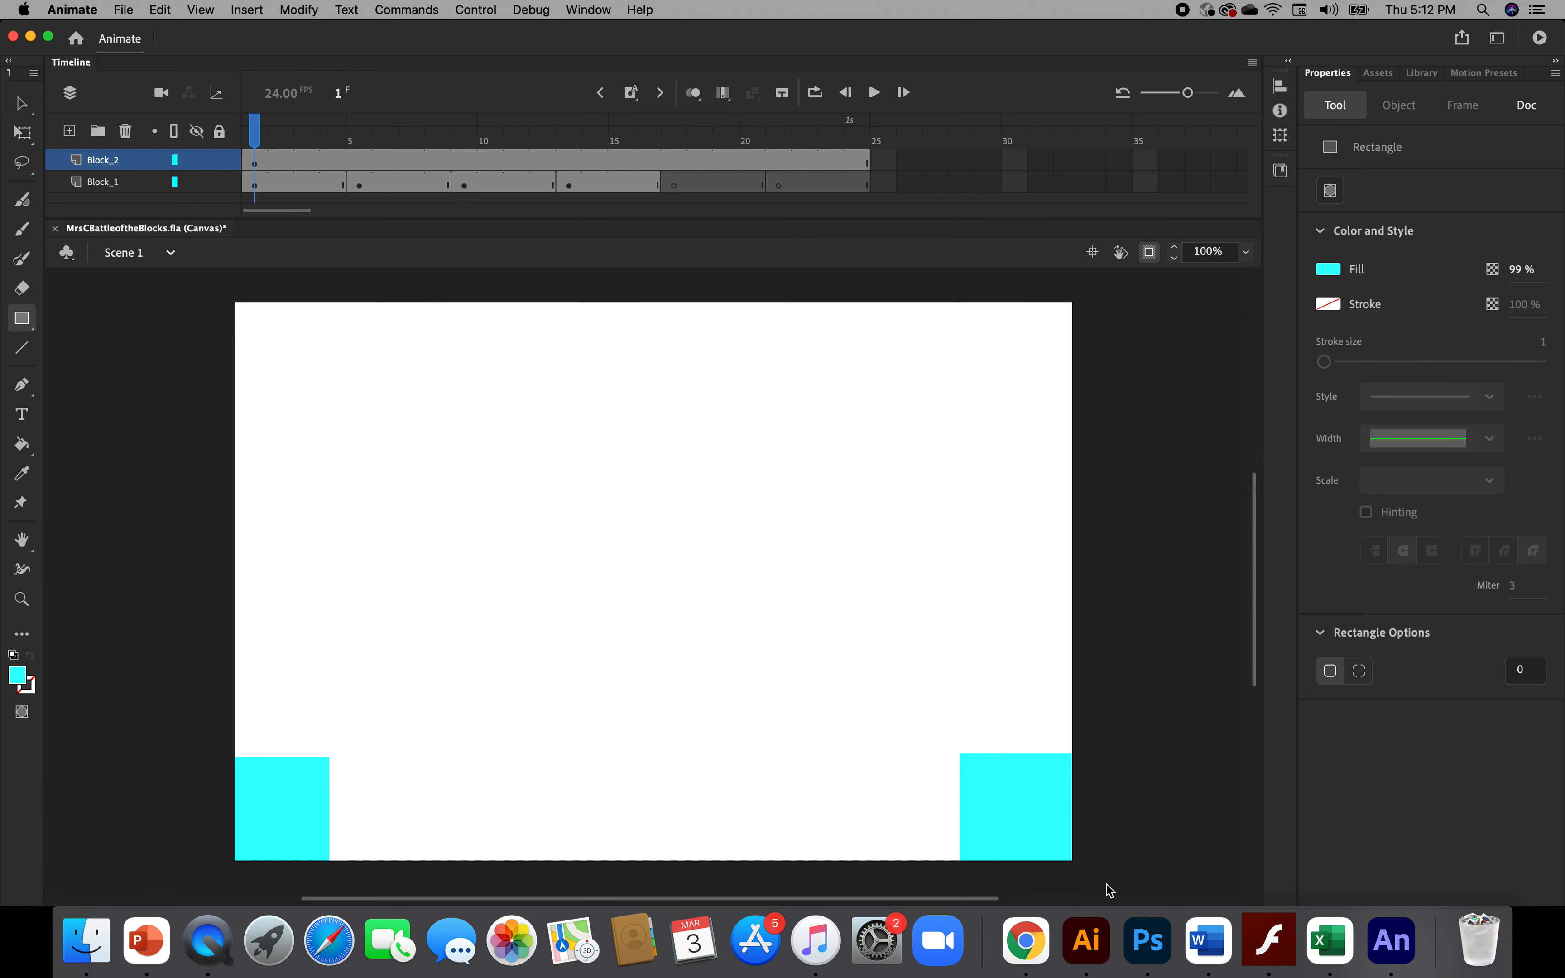
pyautogui.press('super+z')
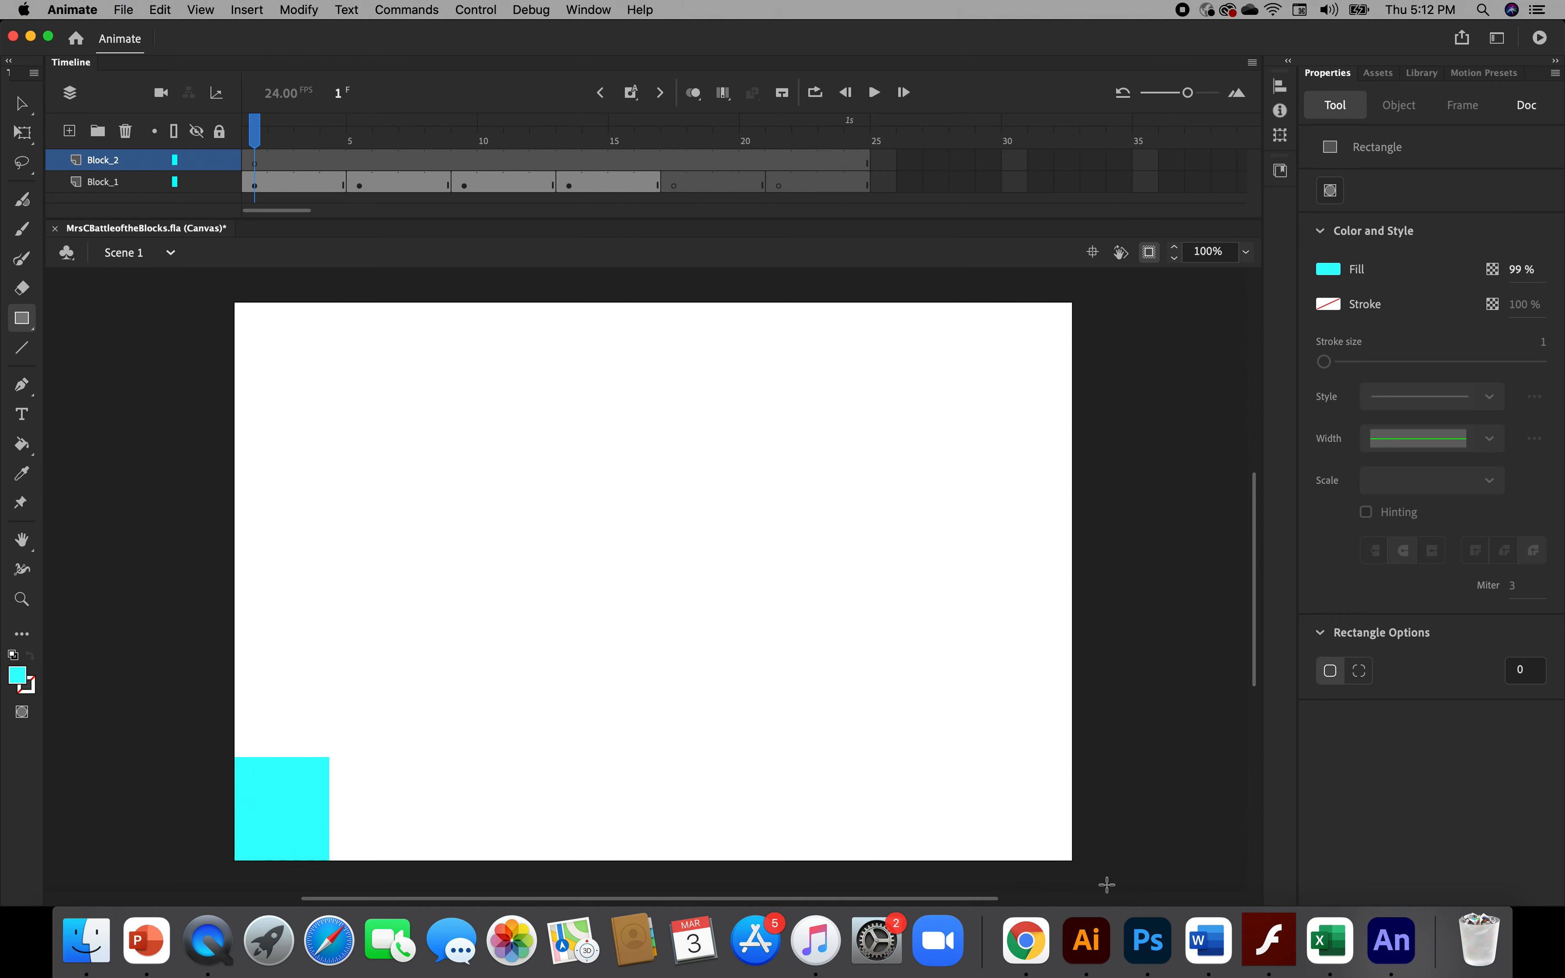
# Convert the Block_2 layer to frame-by-frame animation with a keyframe every fourth frame
pyautogui.click(482, 161)
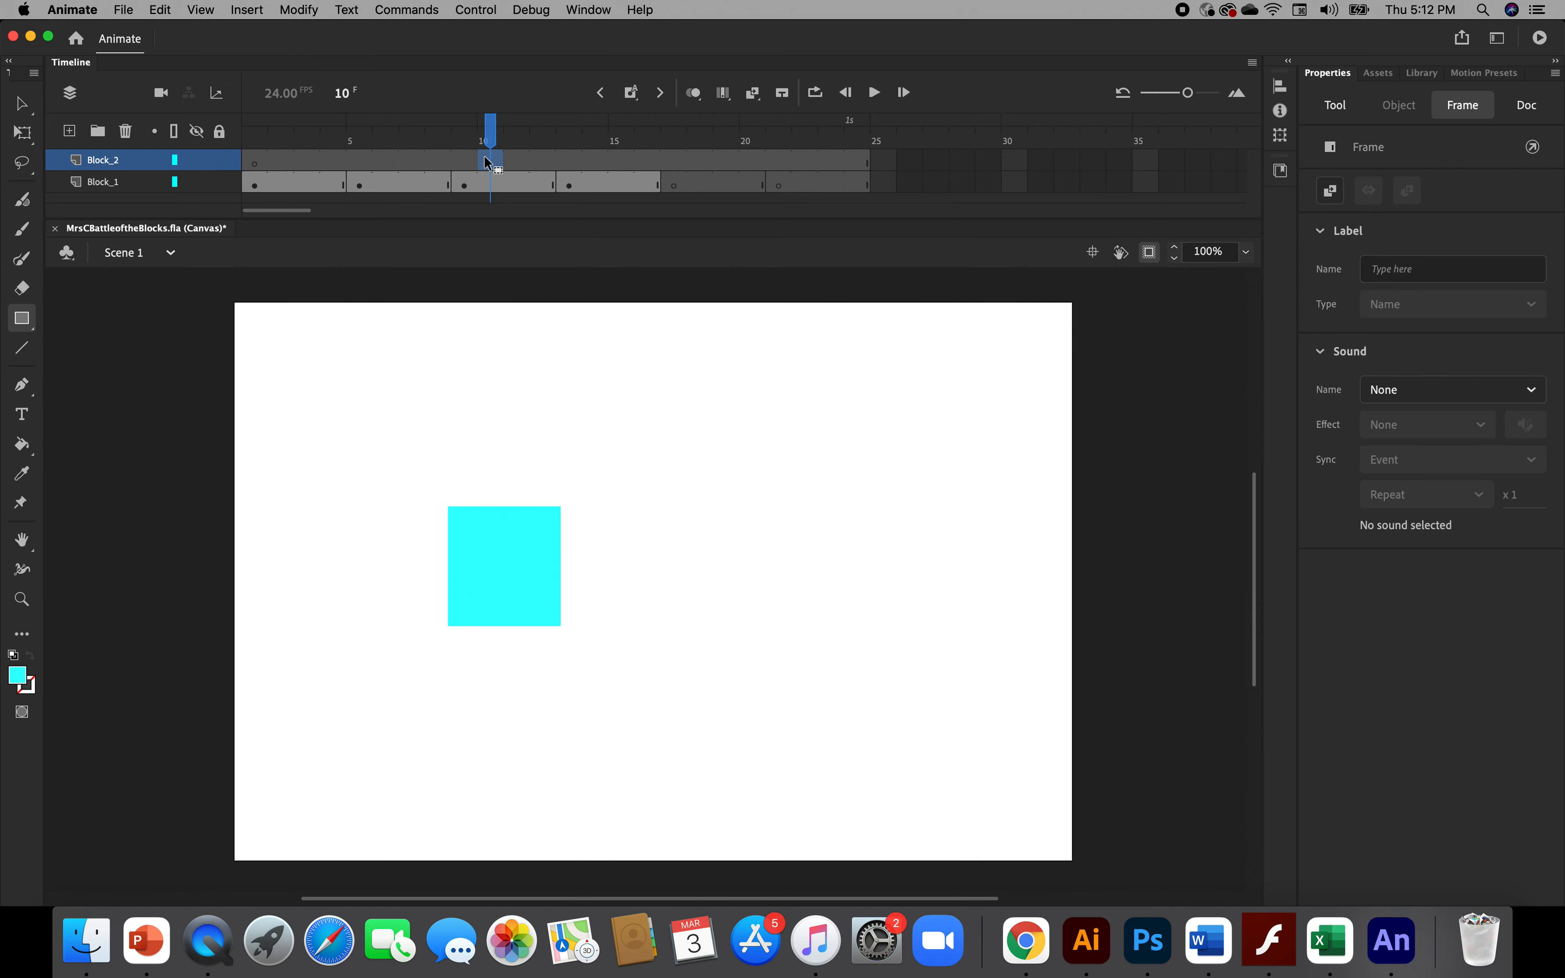
pyautogui.rightClick(487, 162)
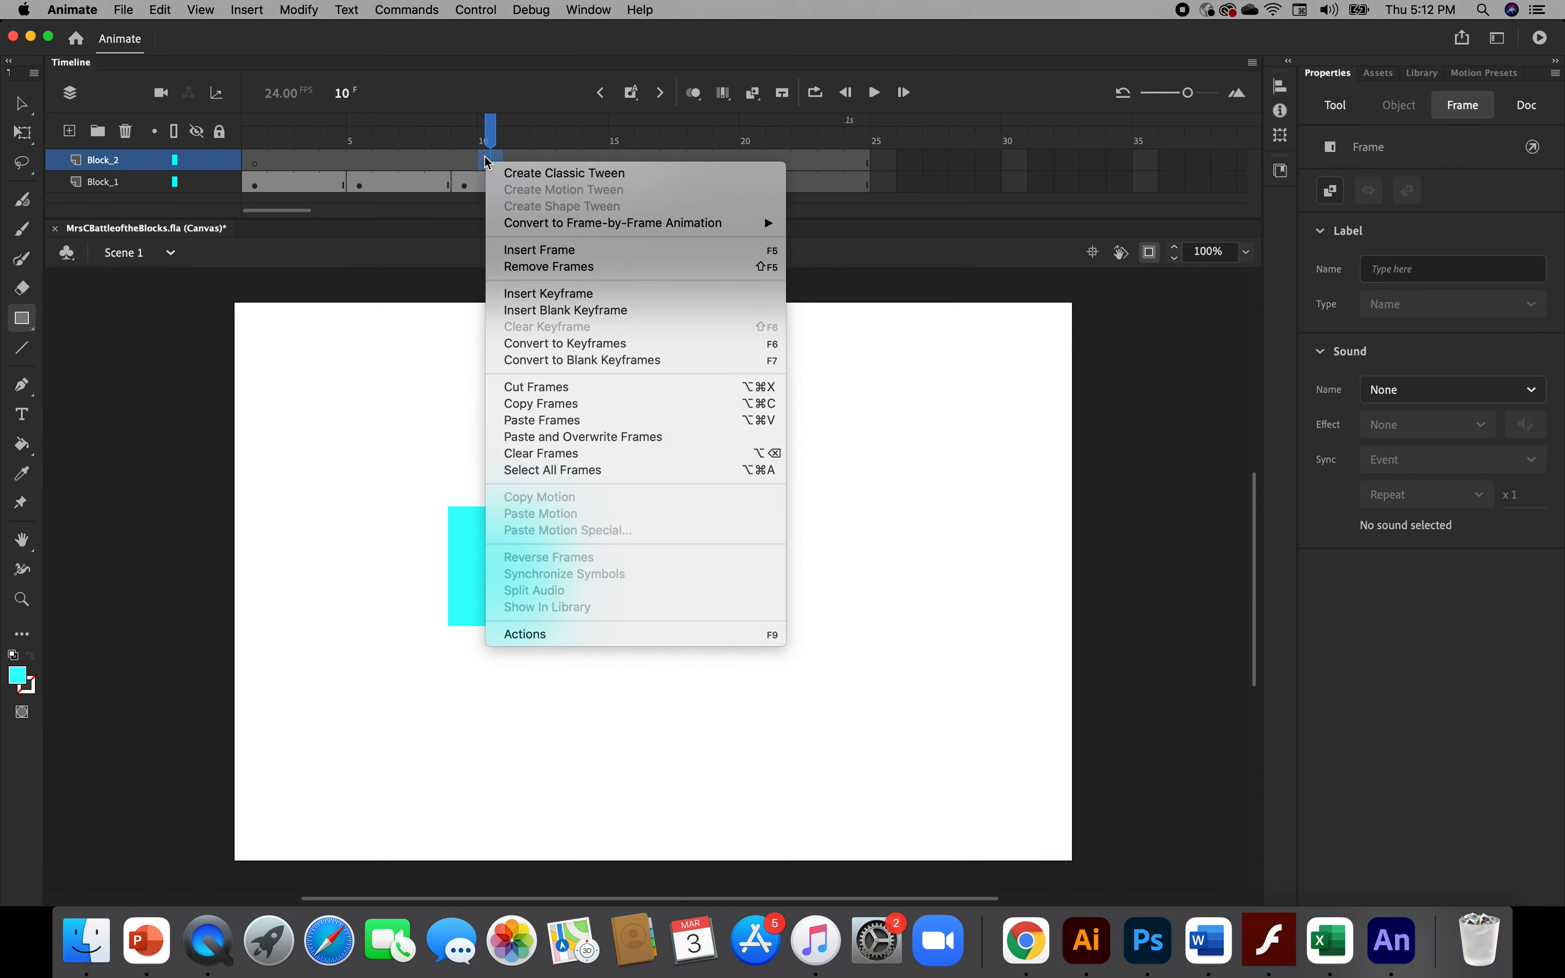
pyautogui.press('Escape')
pyautogui.rightClick(486, 162)
pyautogui.moveTo(582, 227)
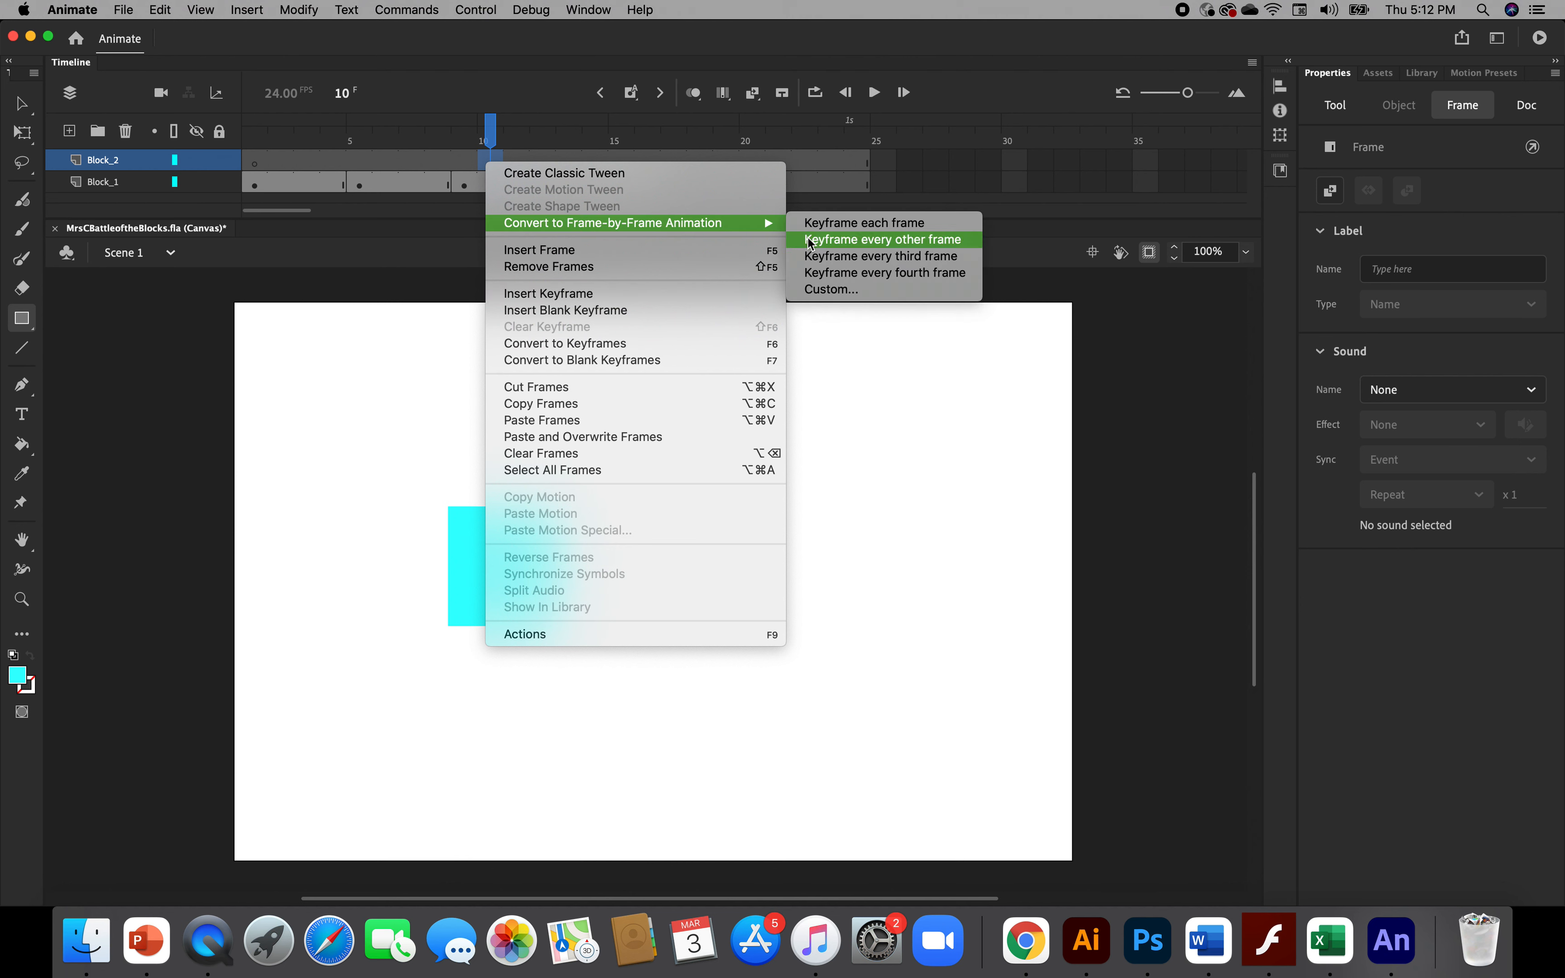
pyautogui.click(840, 277)
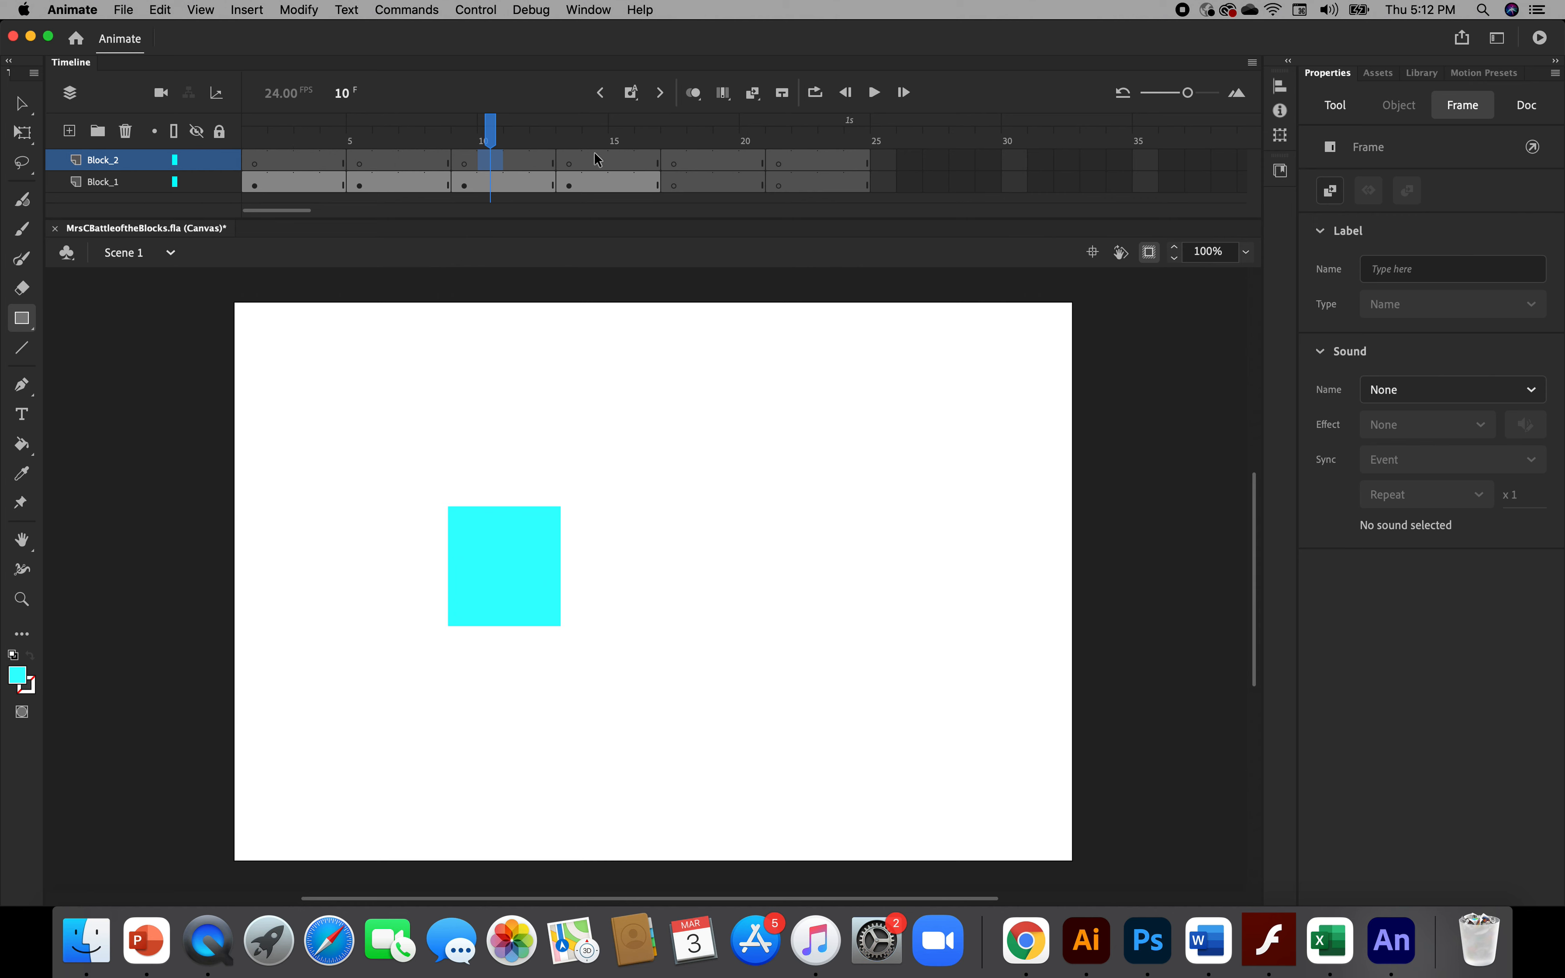
# Draw a cyan rectangle about 196 by 148 over the stage's lower-right corner on frame 1 of Block_2, and turn off stage clipping
pyautogui.click(254, 165)
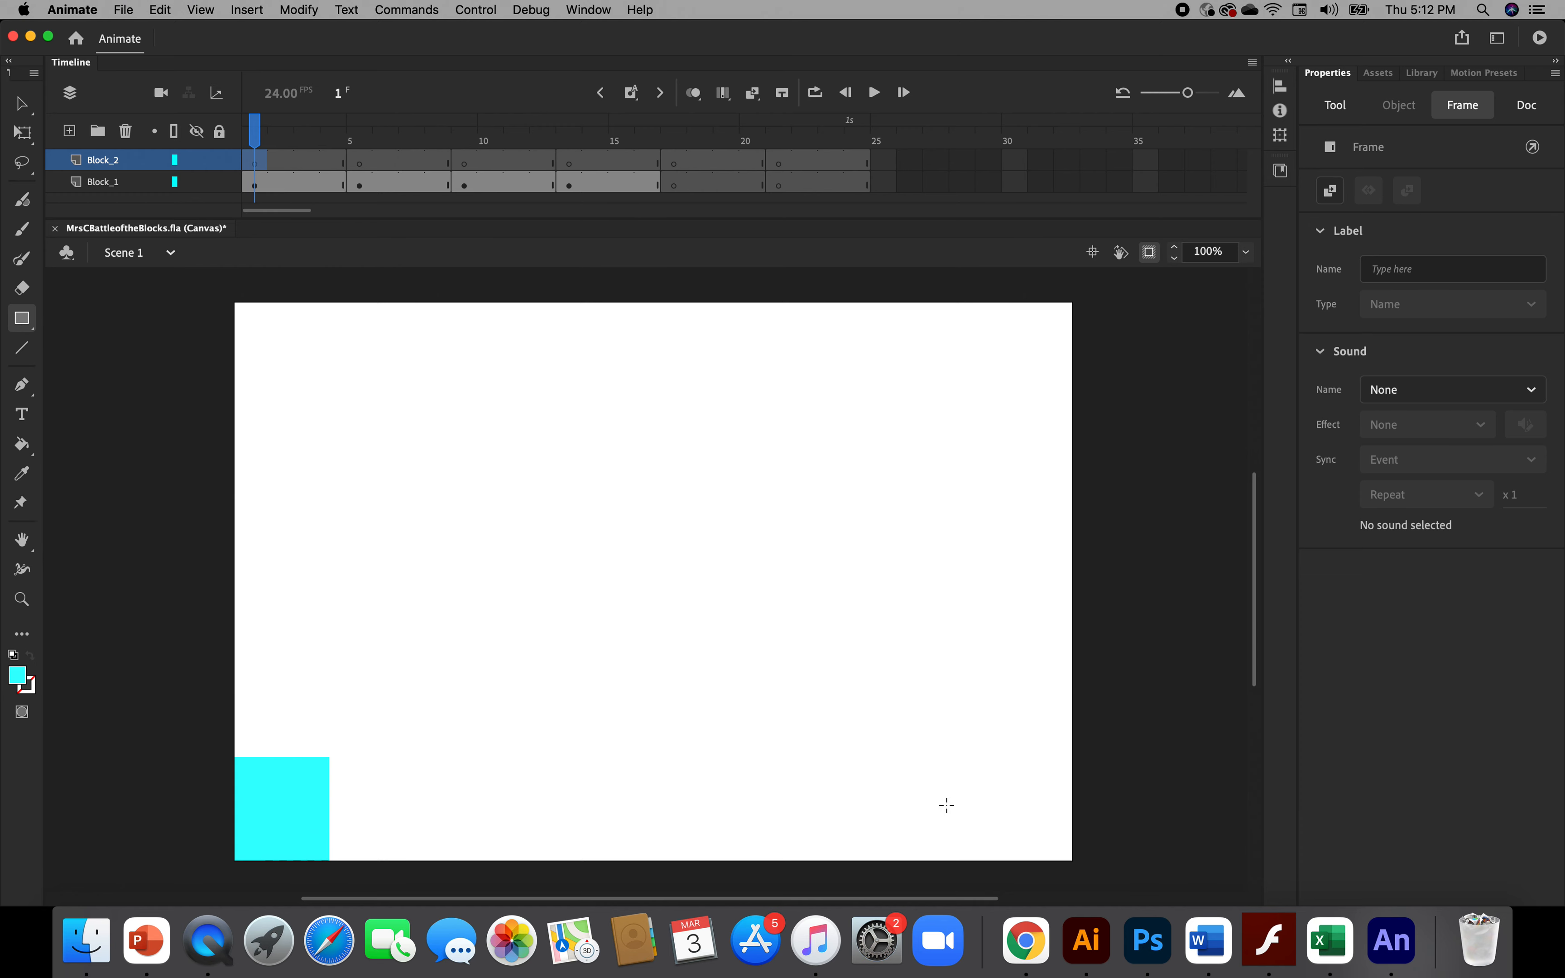
pyautogui.moveTo(962, 739)
pyautogui.mouseDown()
pyautogui.moveTo(1024, 863)
pyautogui.moveTo(1102, 878)
pyautogui.mouseUp()
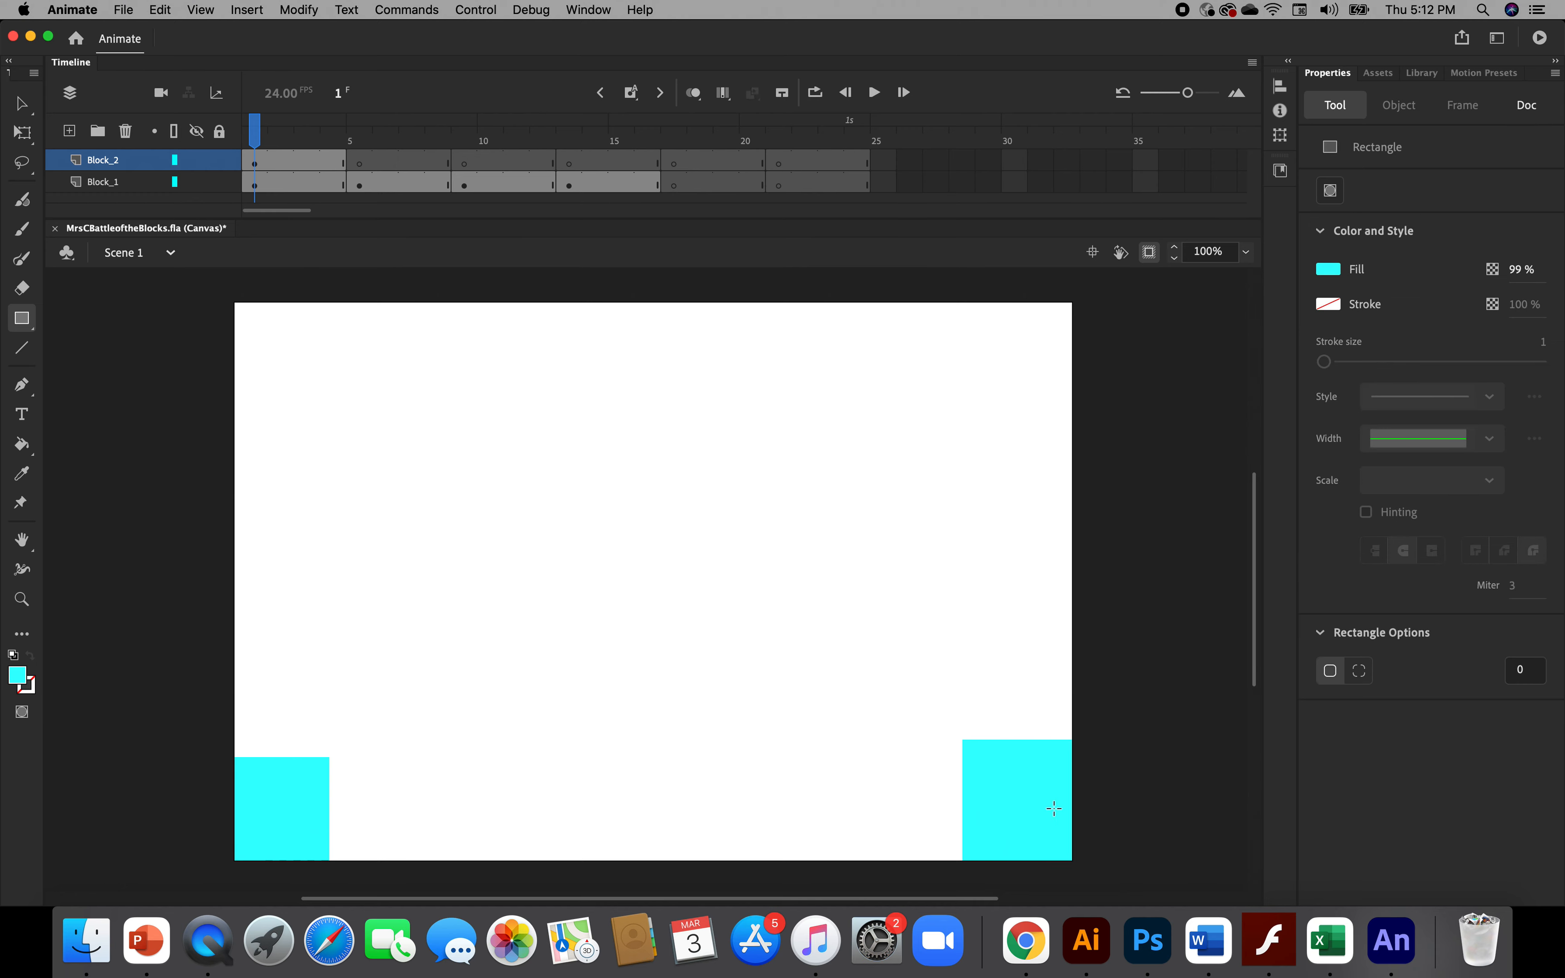
pyautogui.click(1150, 257)
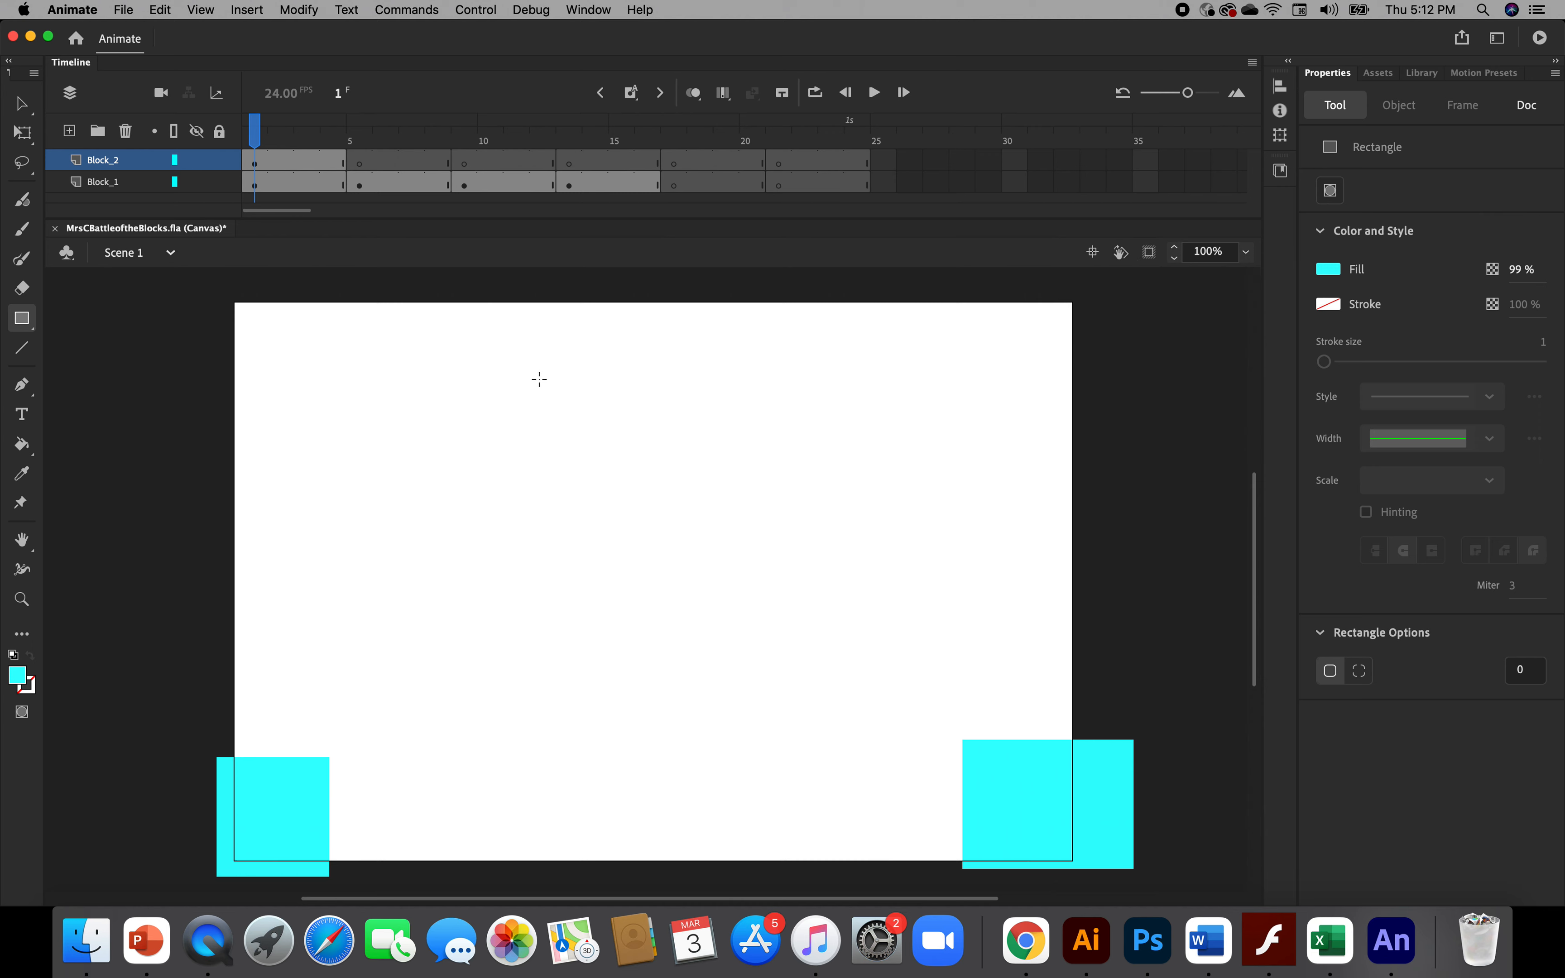
# Resize the cyan Block_2 rectangle on frame 1 to about 156 by 166 with Free Transform
pyautogui.click(22, 104)
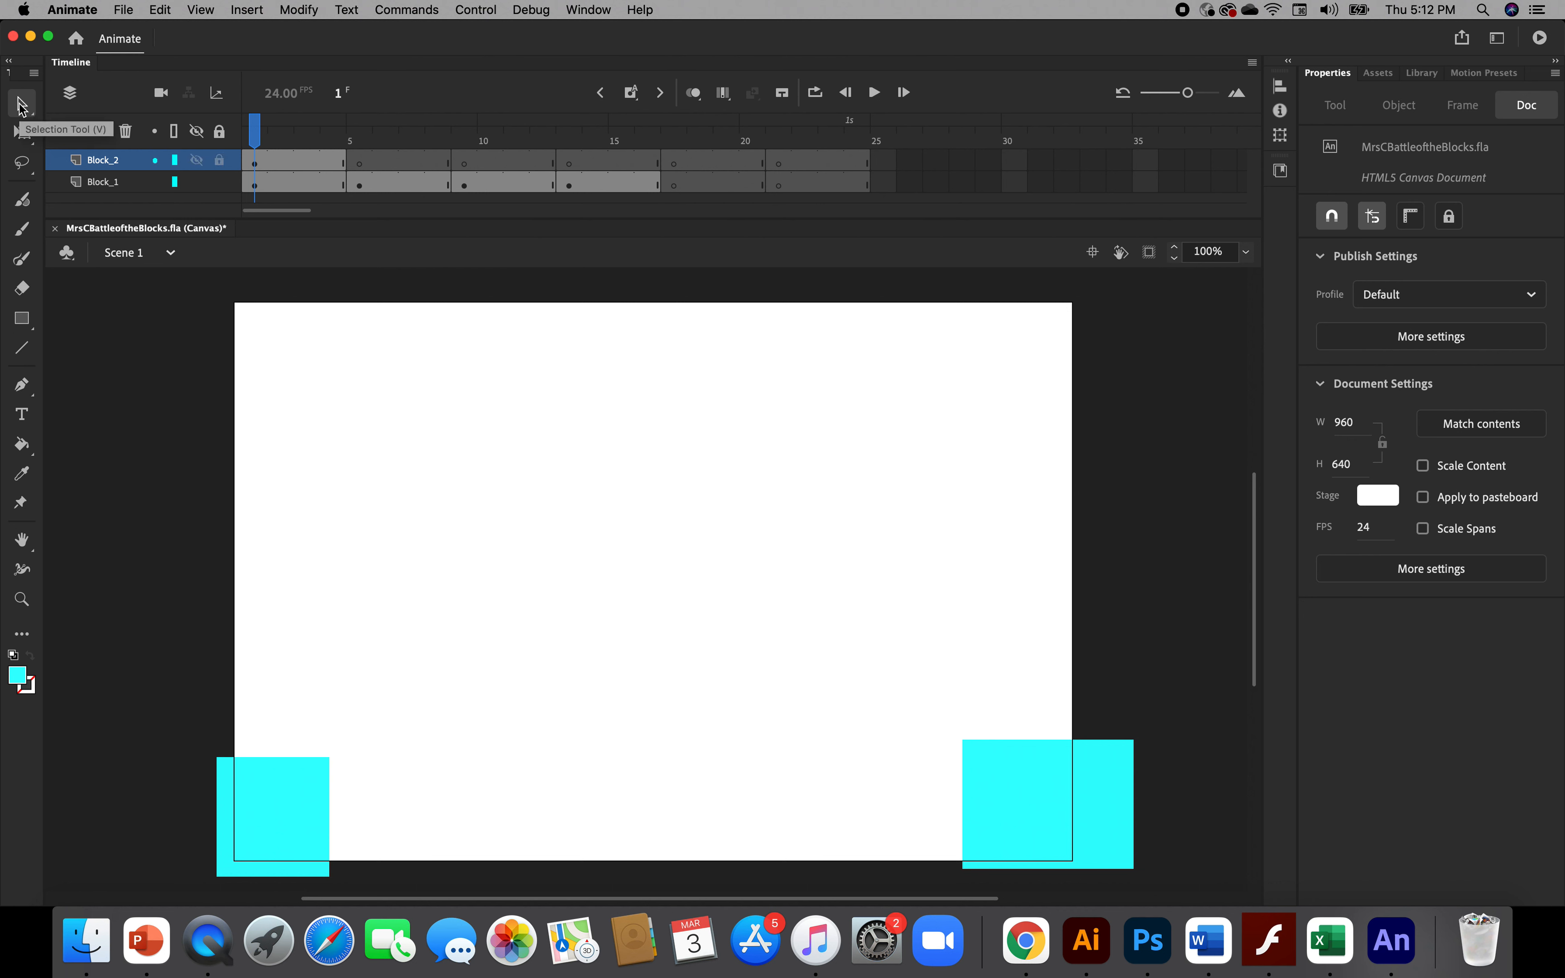
pyautogui.click(22, 135)
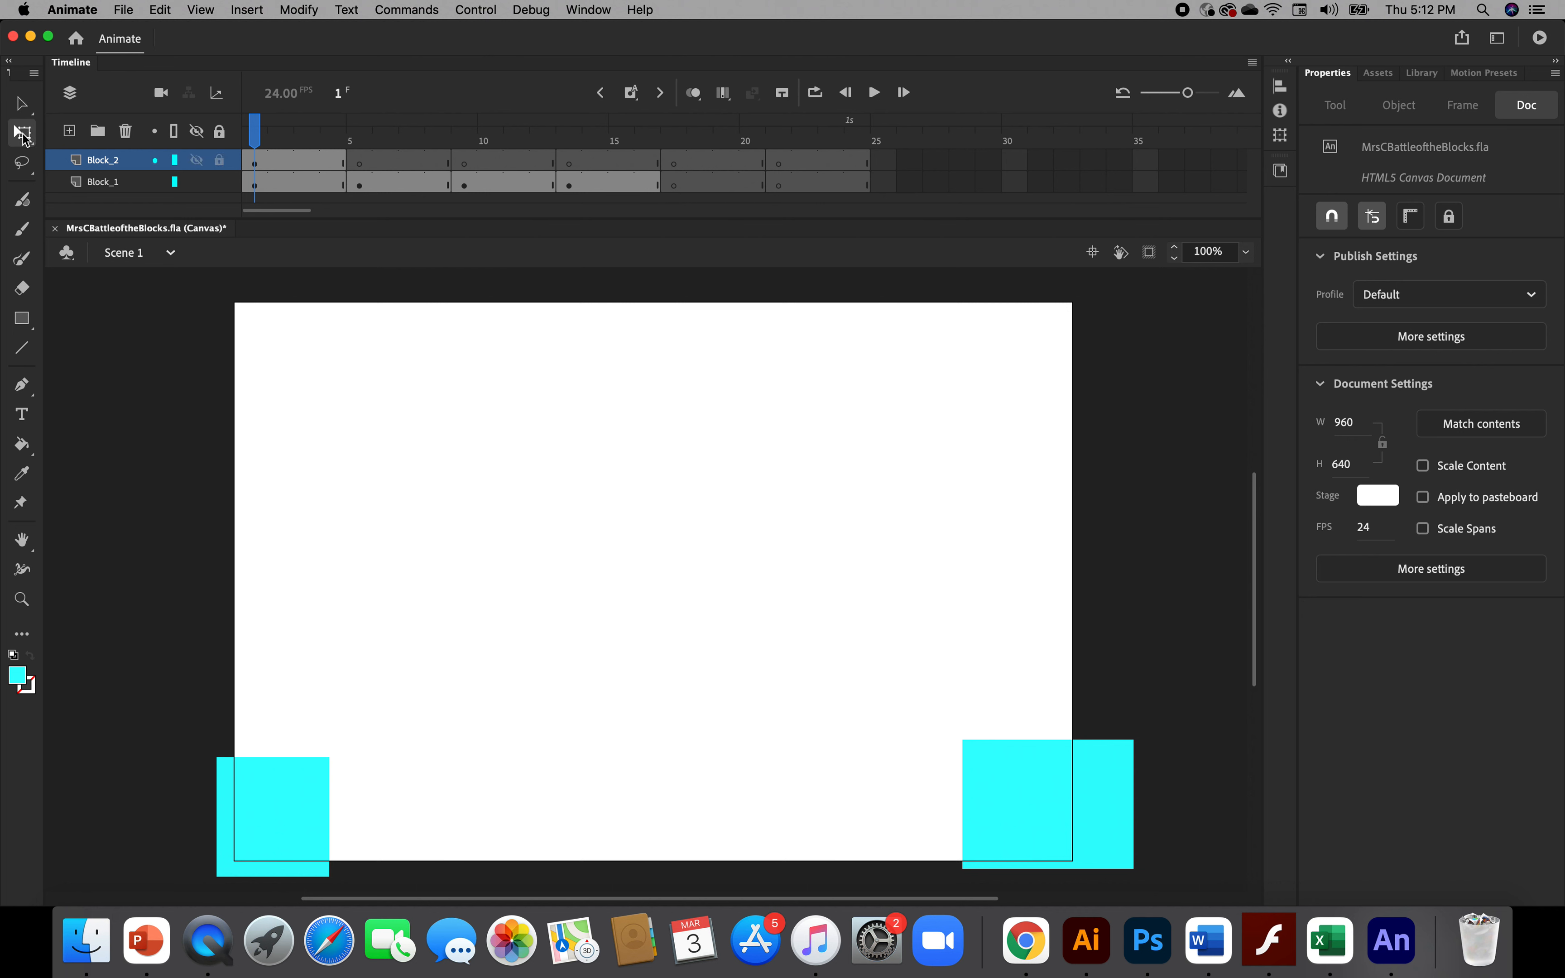
pyautogui.click(1021, 810)
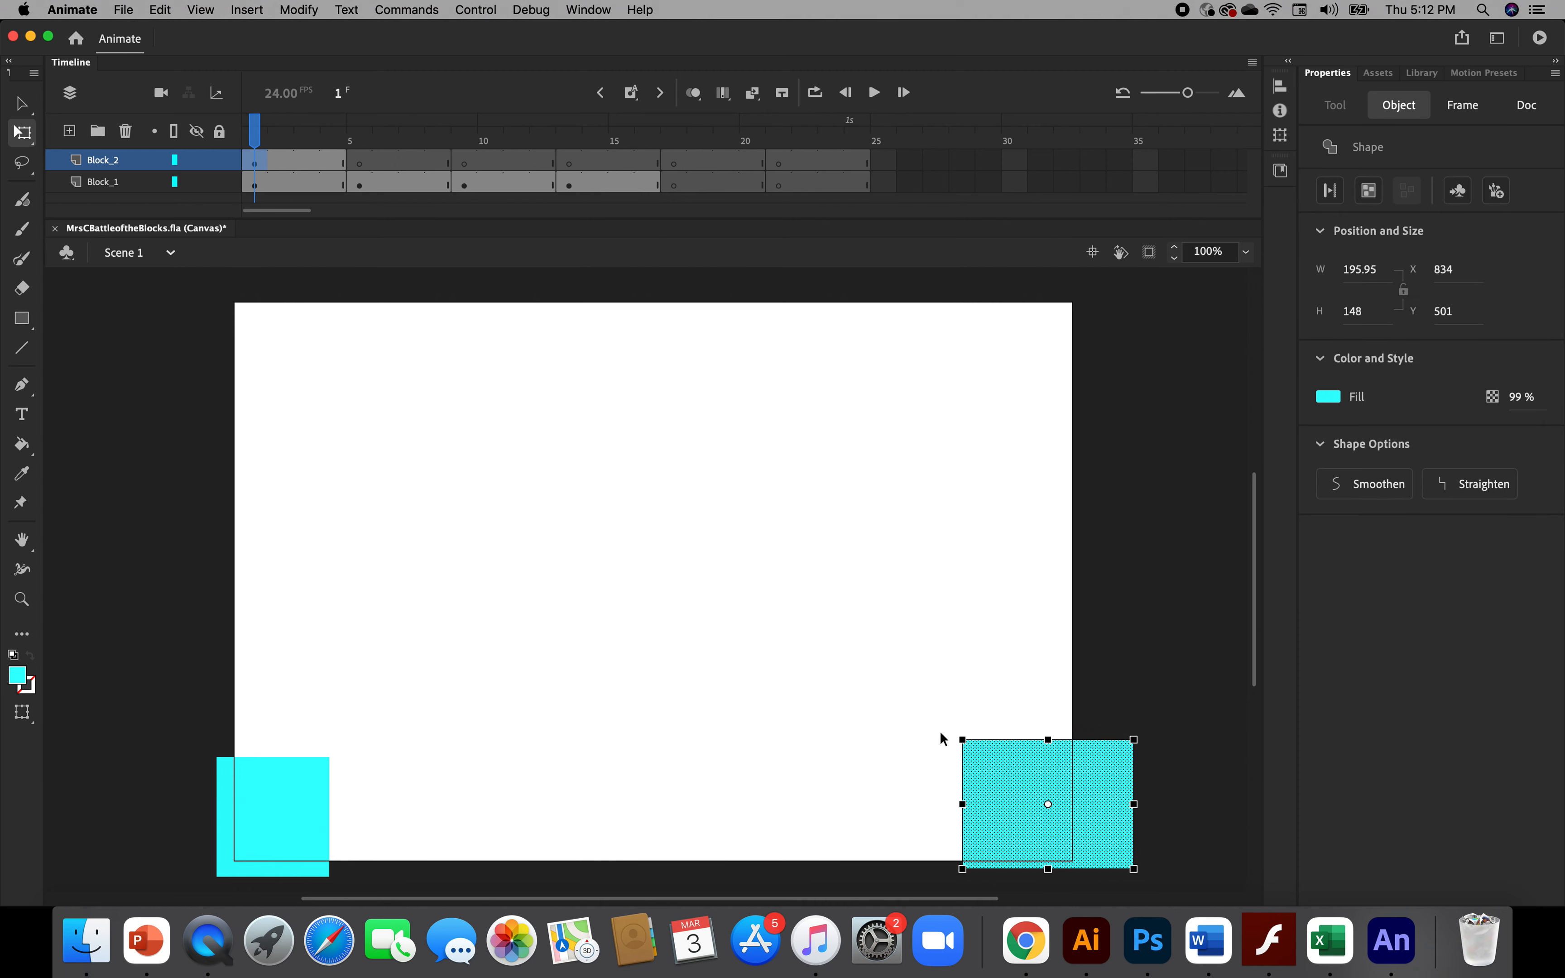
pyautogui.moveTo(1136, 802); pyautogui.dragTo(1117, 803)
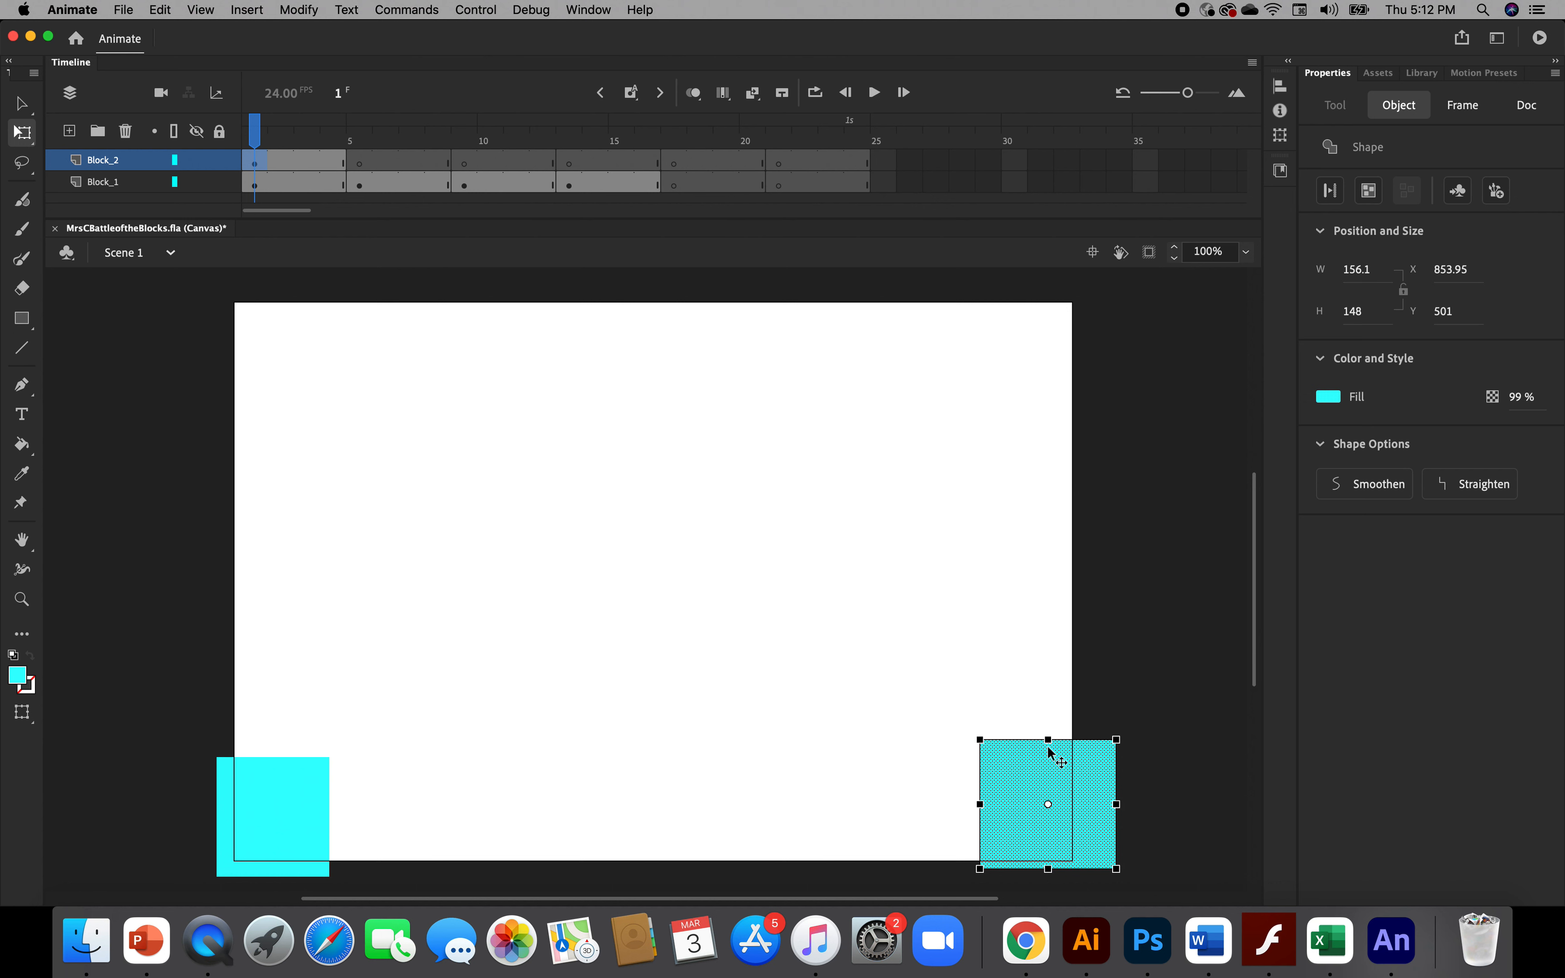
pyautogui.moveTo(1048, 736); pyautogui.dragTo(1048, 731)
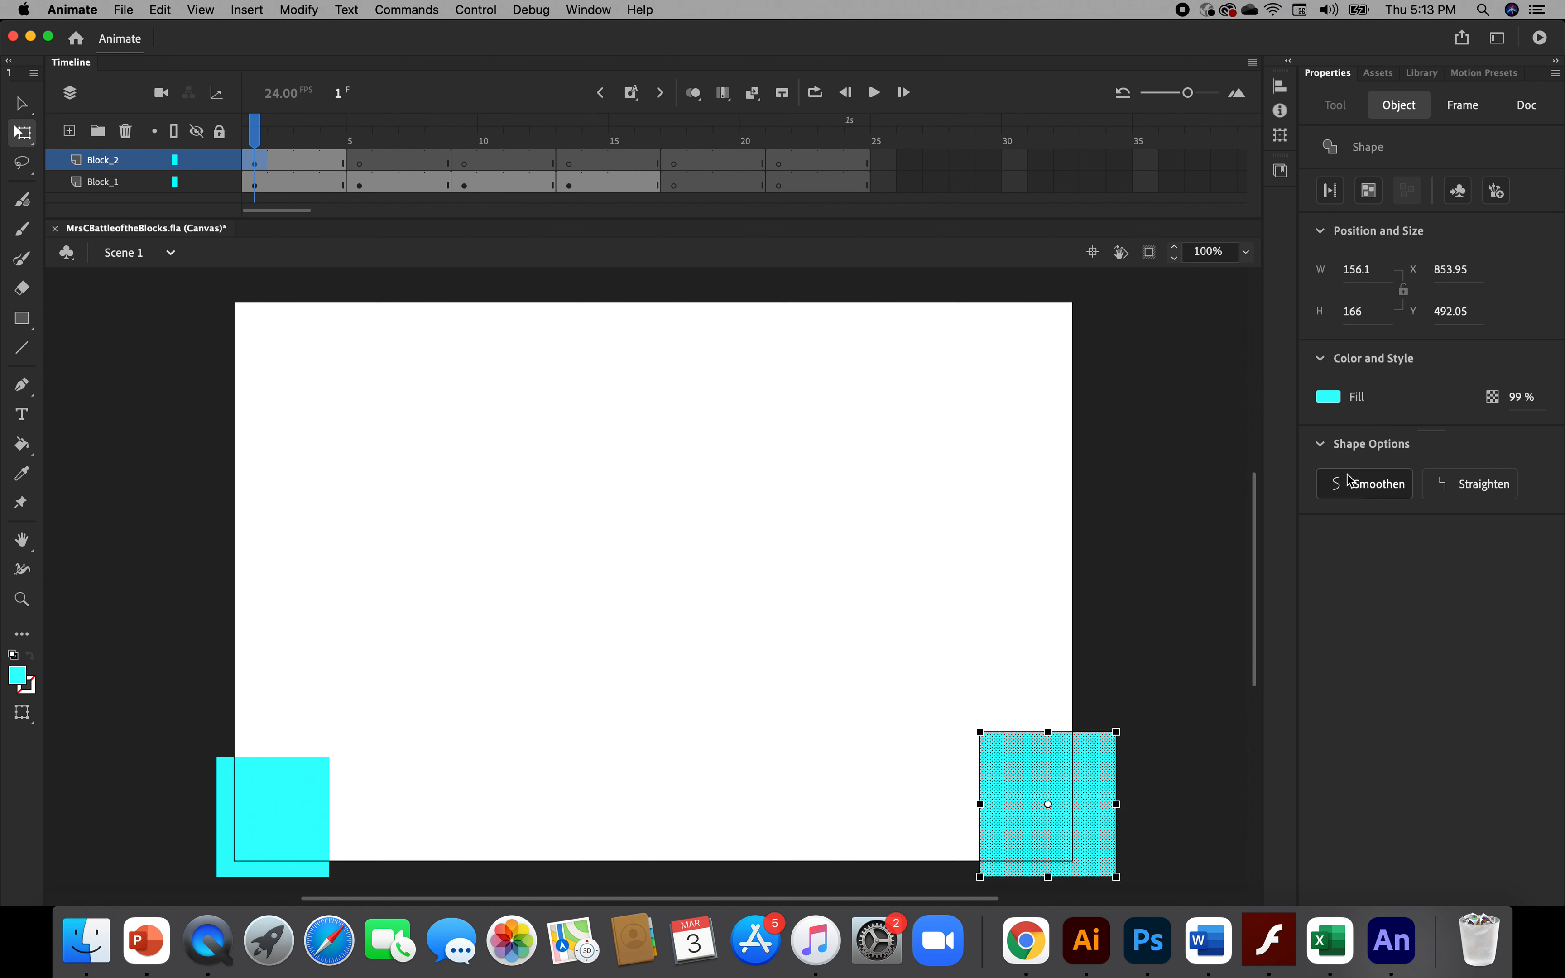
# Change the Block_2 rectangle's fill on frame 1 to magenta #CC33CC and deselect it
pyautogui.click(1330, 397)
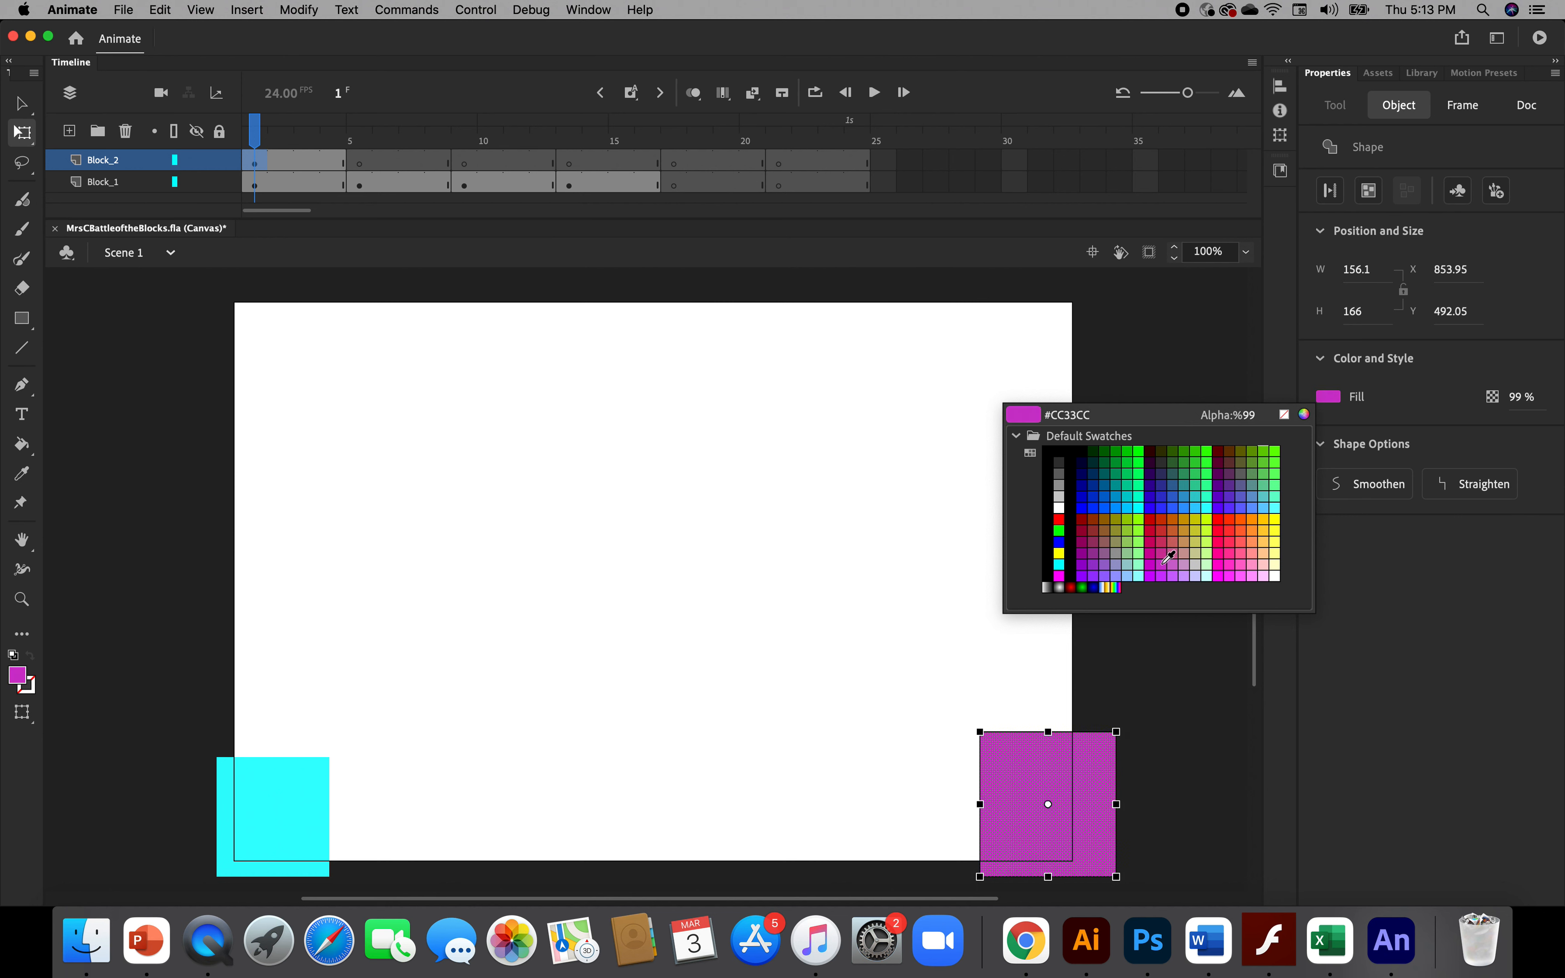
pyautogui.click(1163, 565)
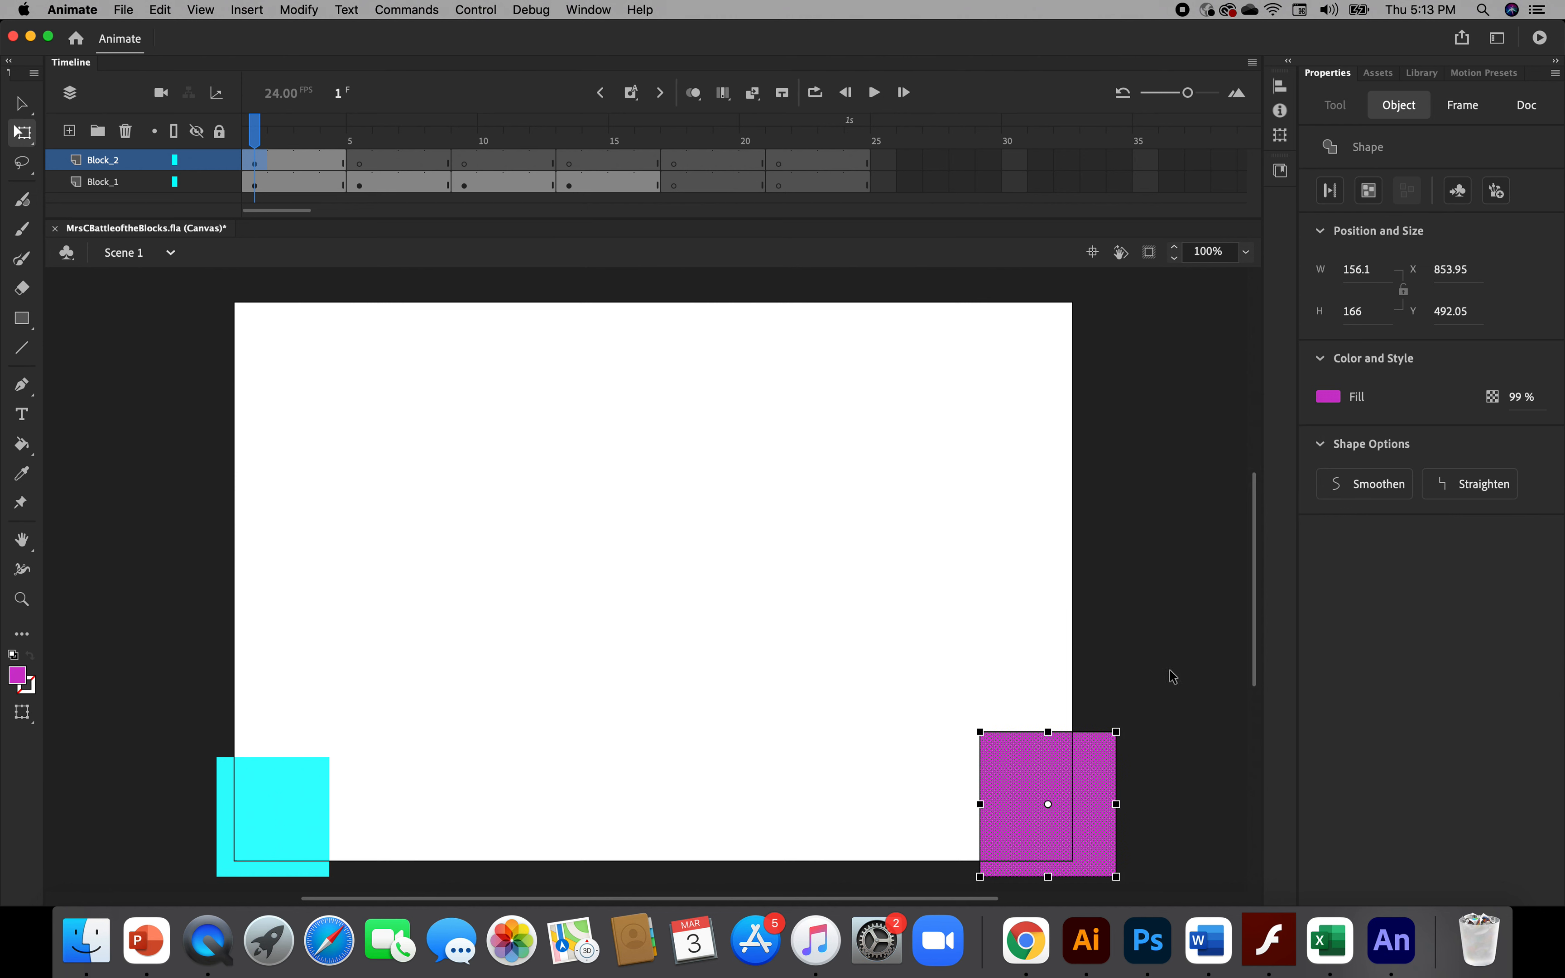
pyautogui.click(1172, 686)
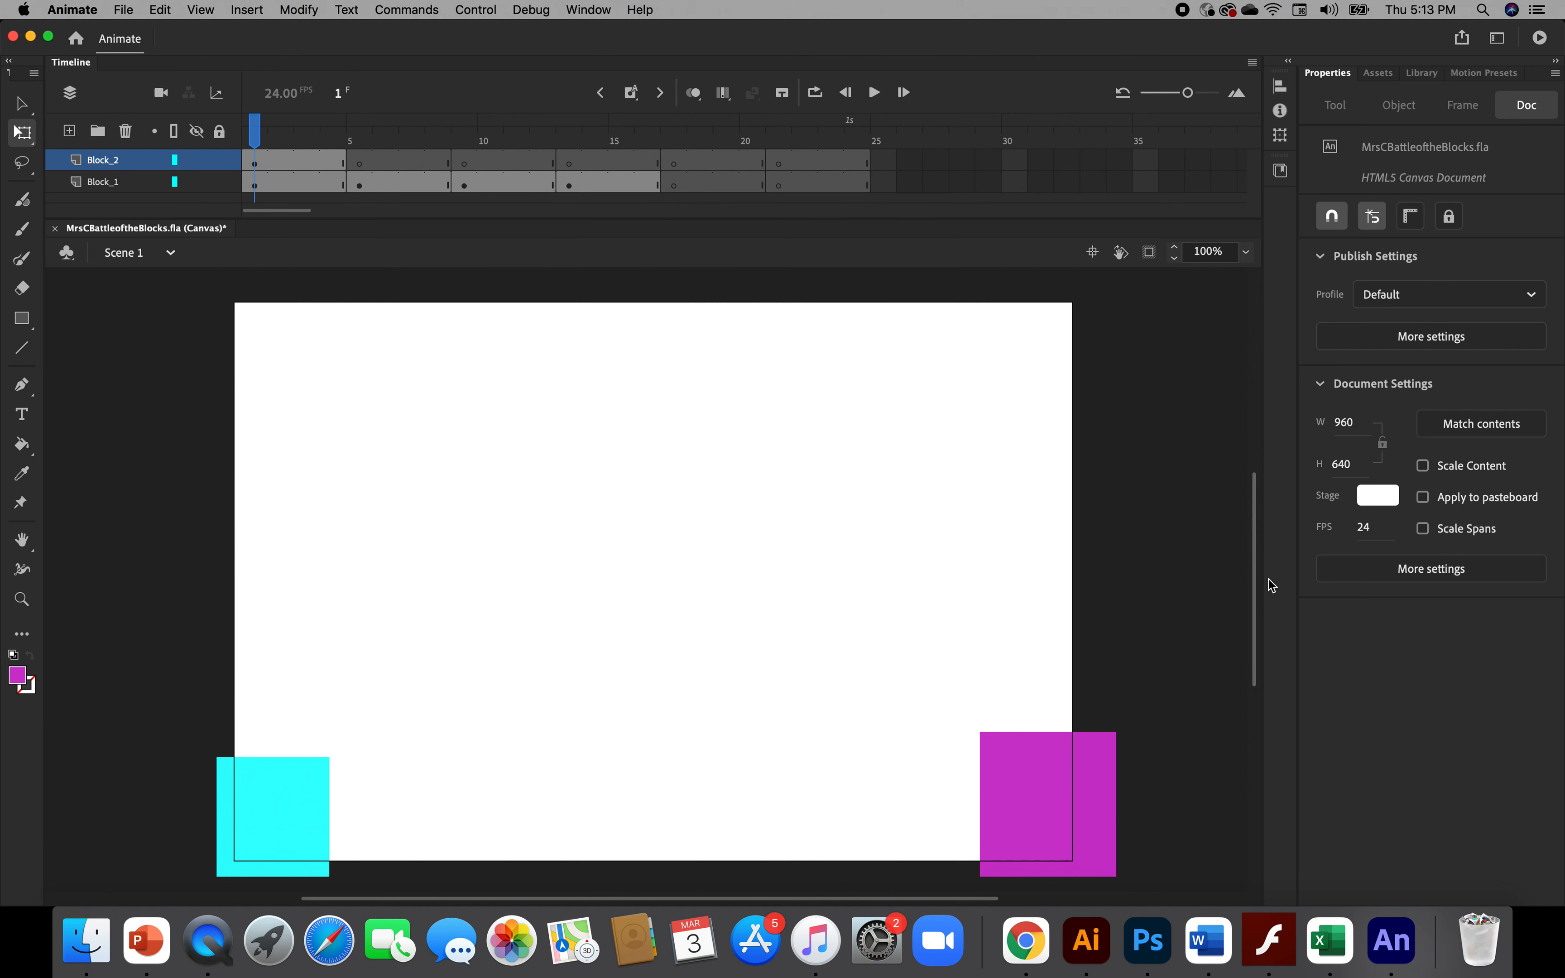
# Copy the magenta block on frame 1 of the Block_2 layer
pyautogui.scroll(-1, 1255, 587)
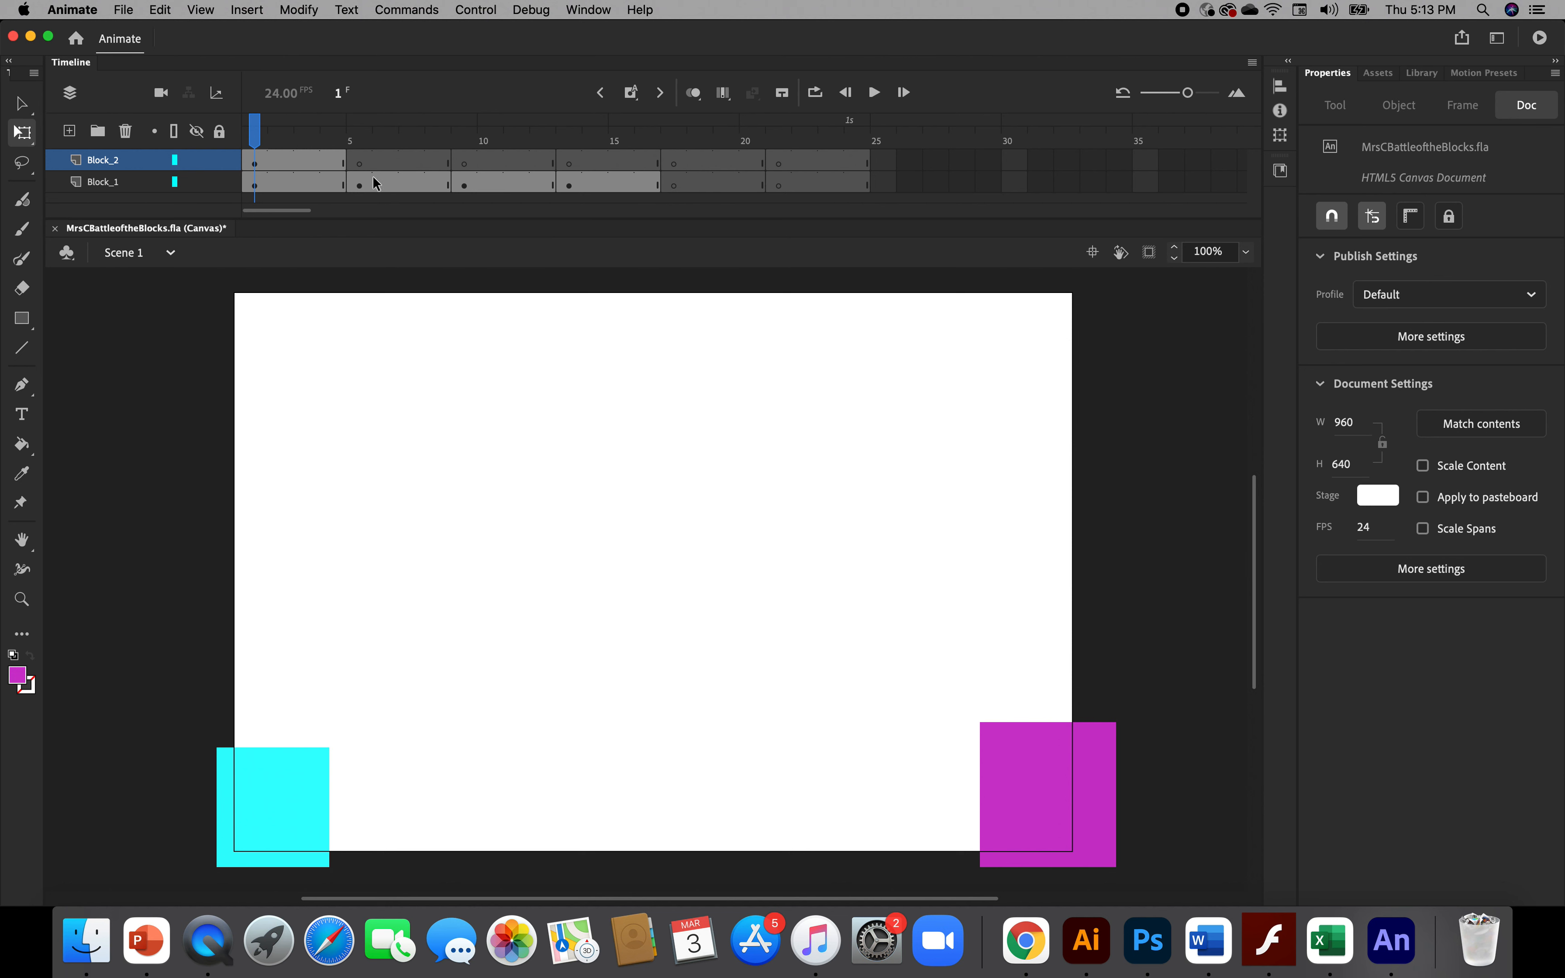
pyautogui.click(360, 165)
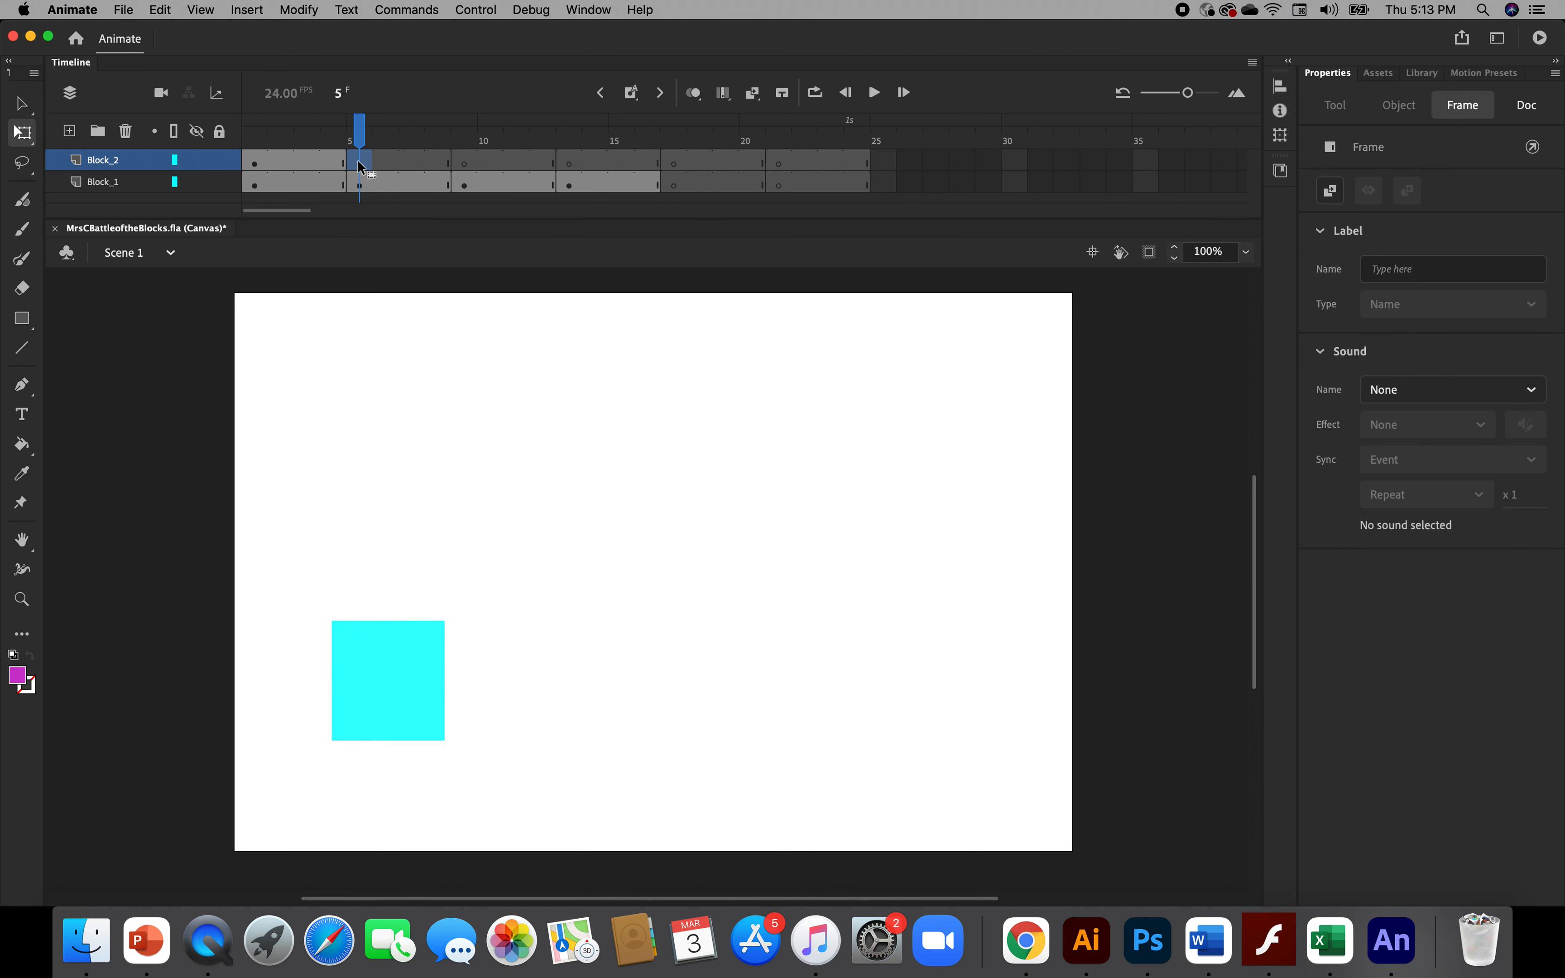
pyautogui.click(255, 162)
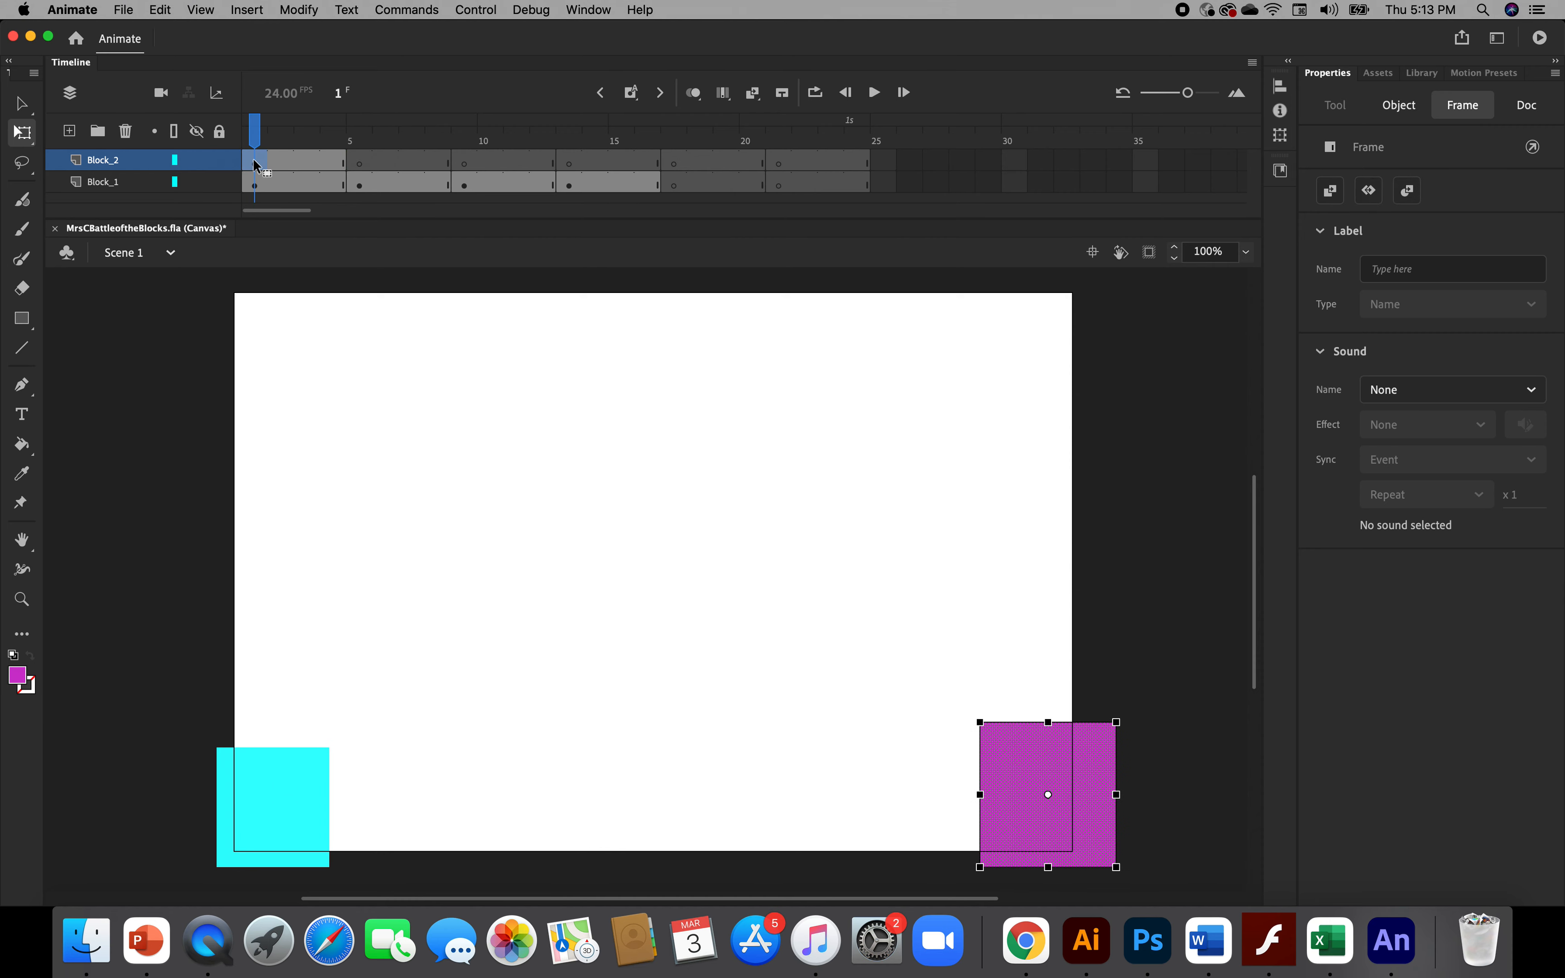
pyautogui.rightClick(1021, 771)
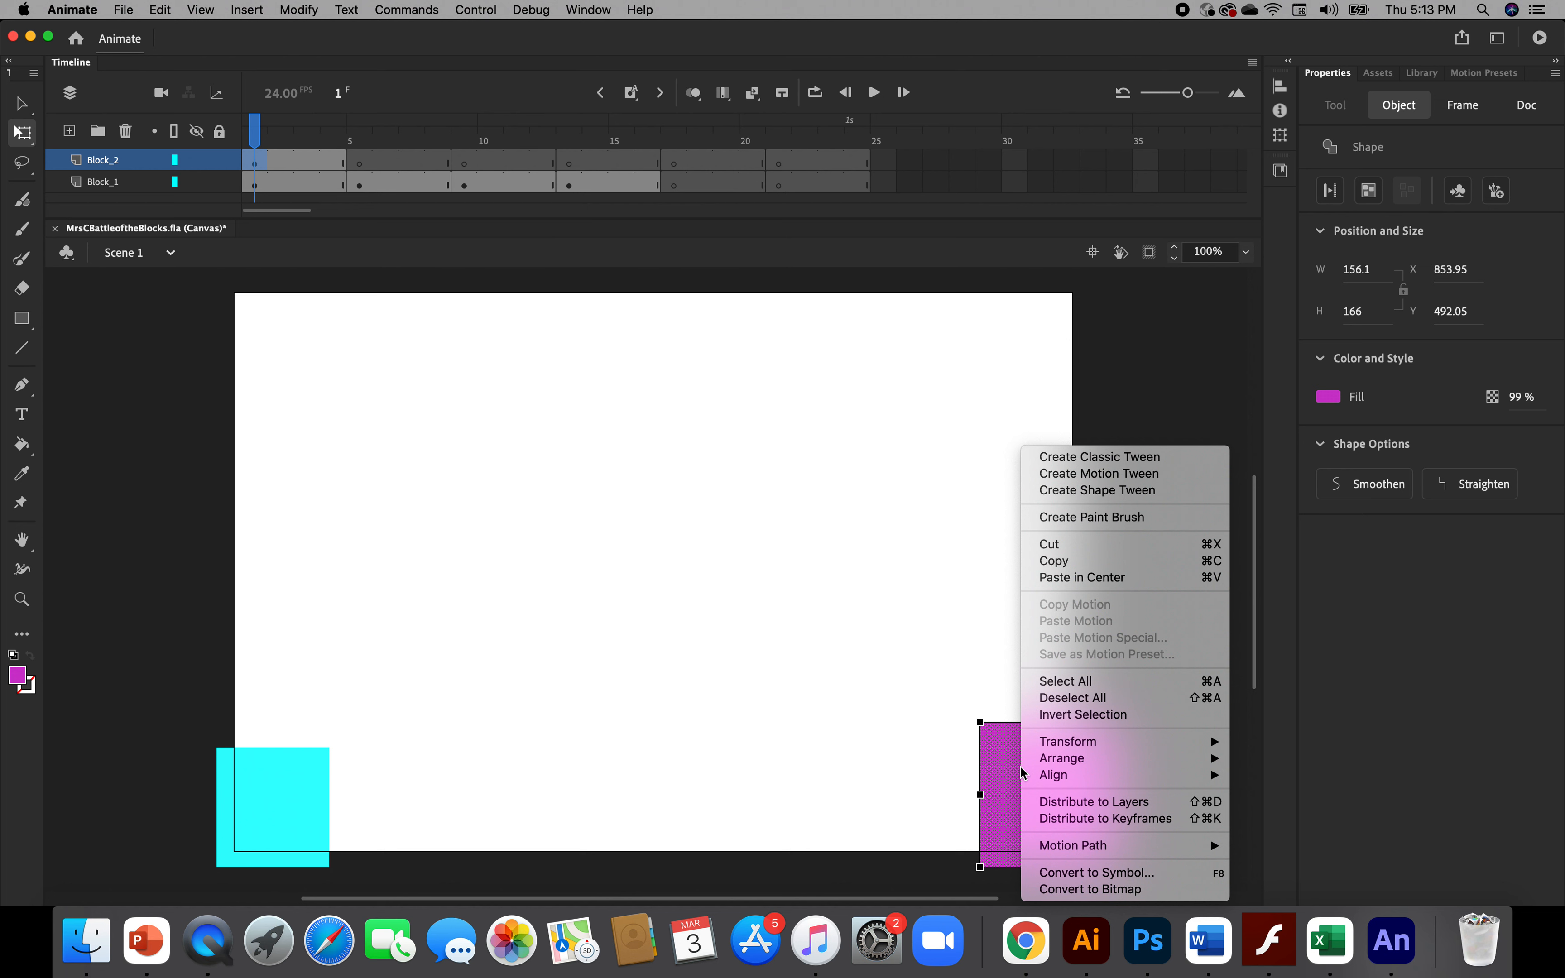
pyautogui.click(1055, 562)
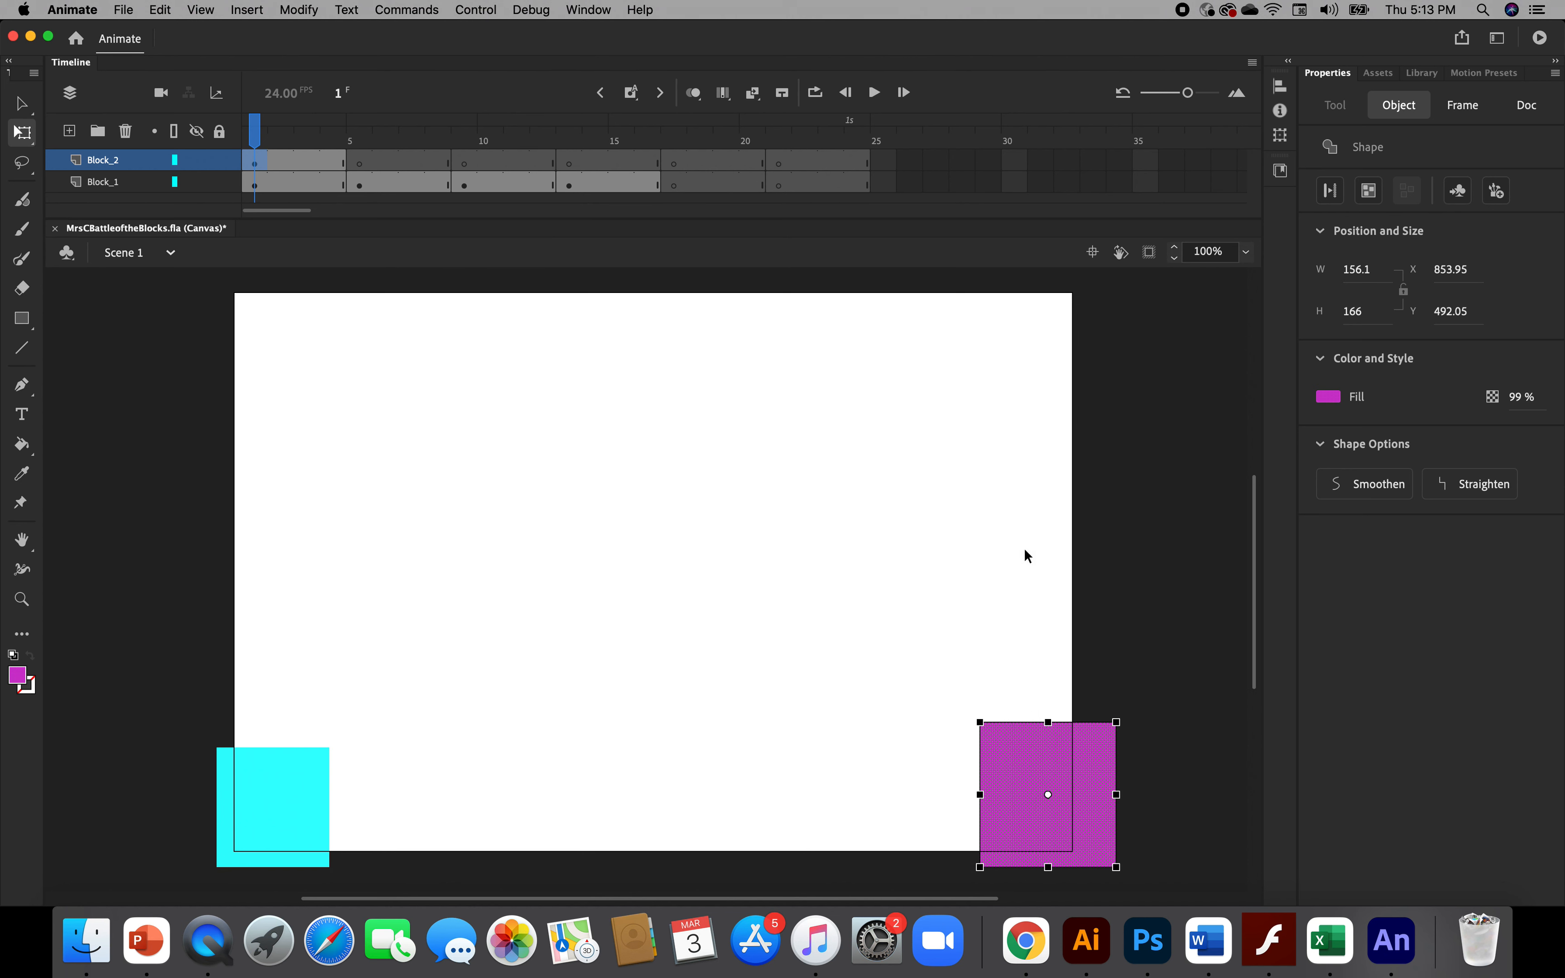
# Try pasting copied frames into the frame 5 keyframe of Block_2, and undo the paste
pyautogui.click(361, 164)
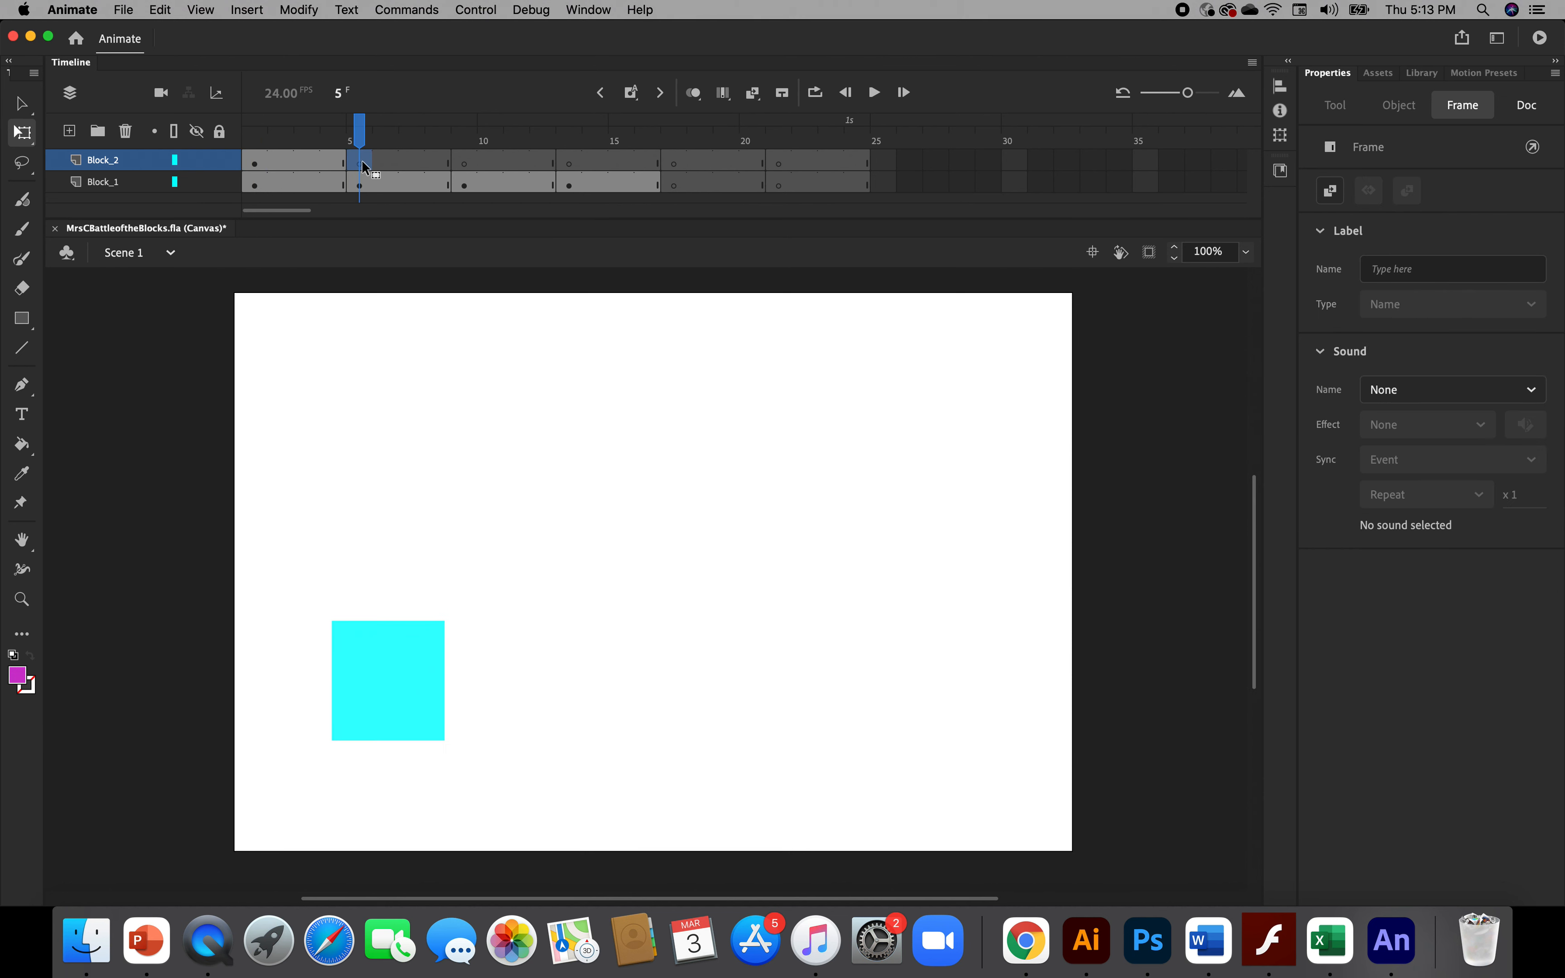
pyautogui.rightClick(362, 166)
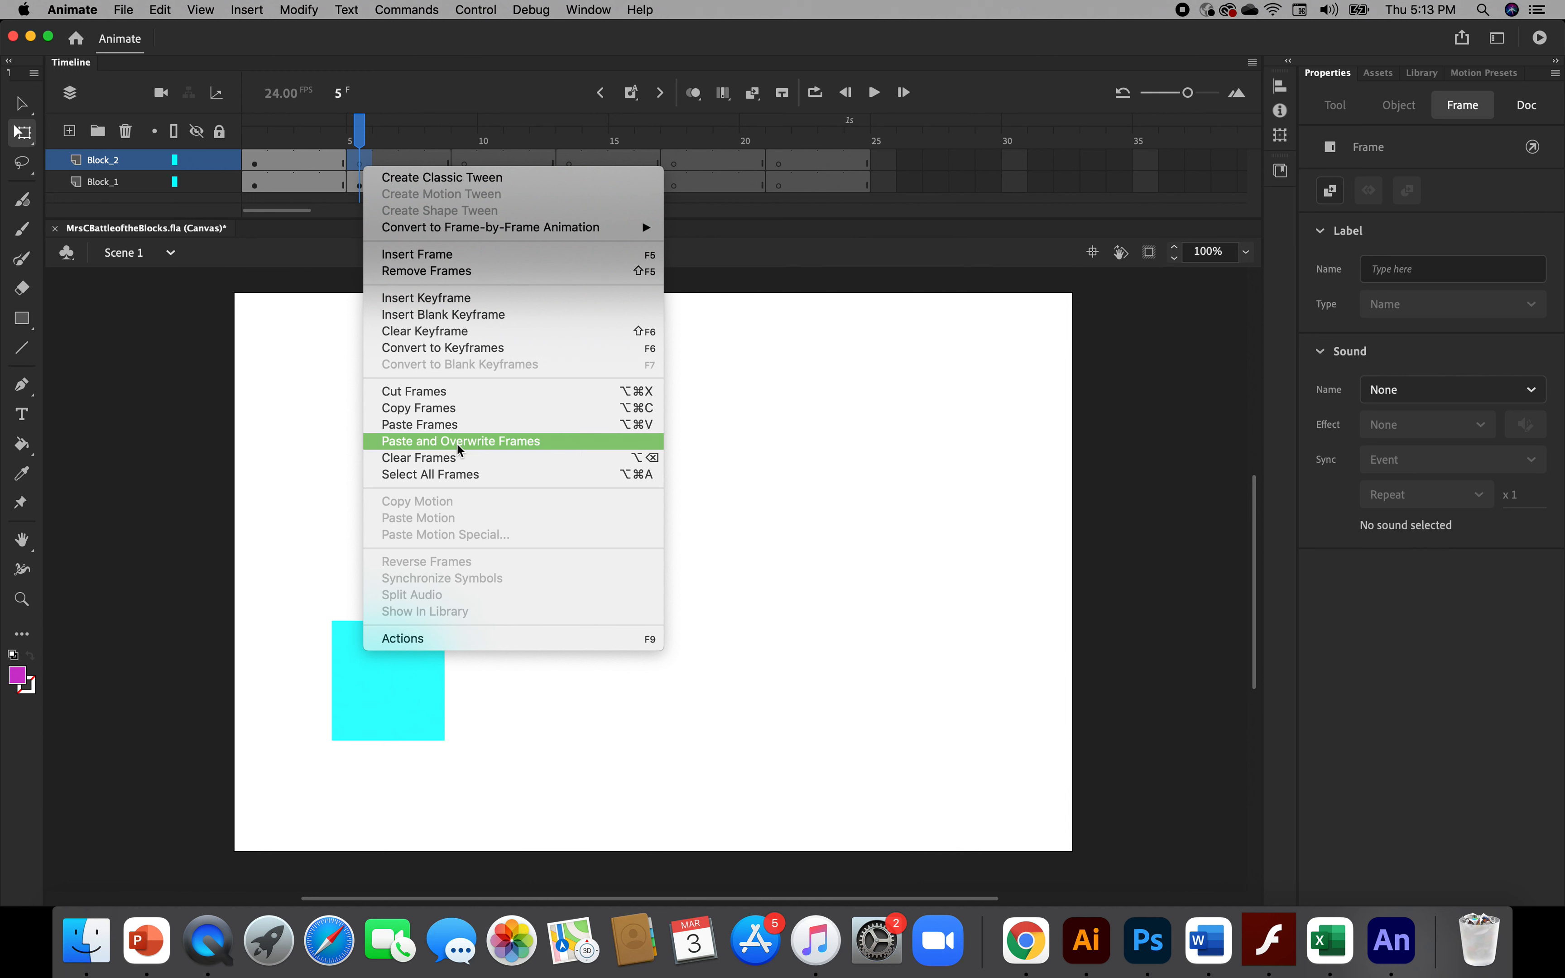
pyautogui.click(445, 425)
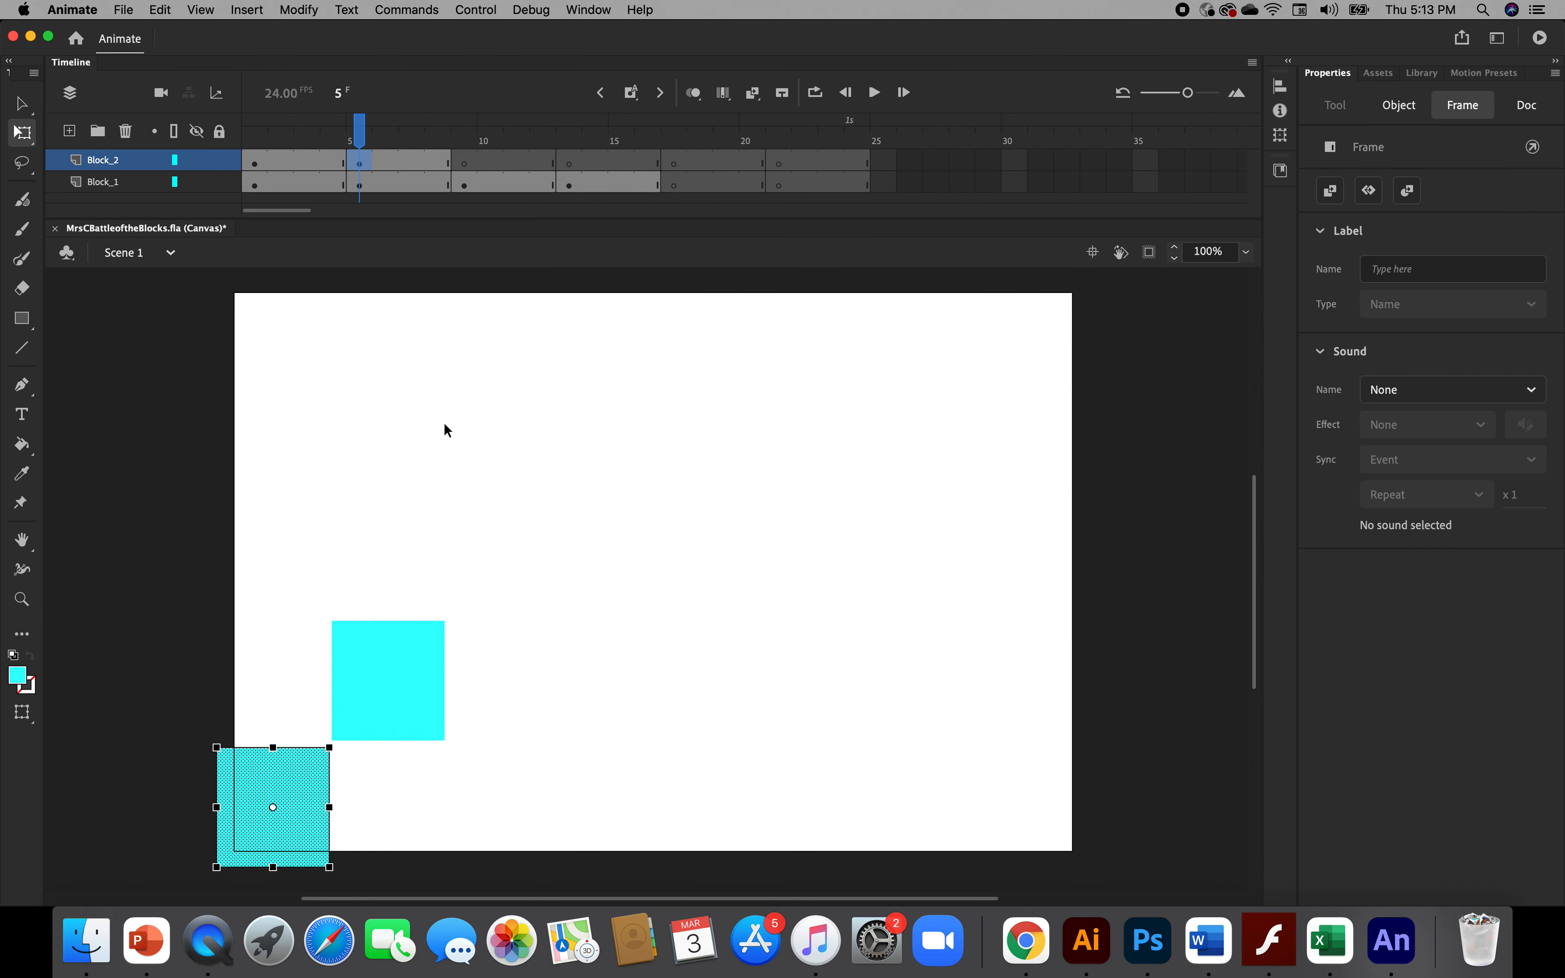
pyautogui.press('super+z')
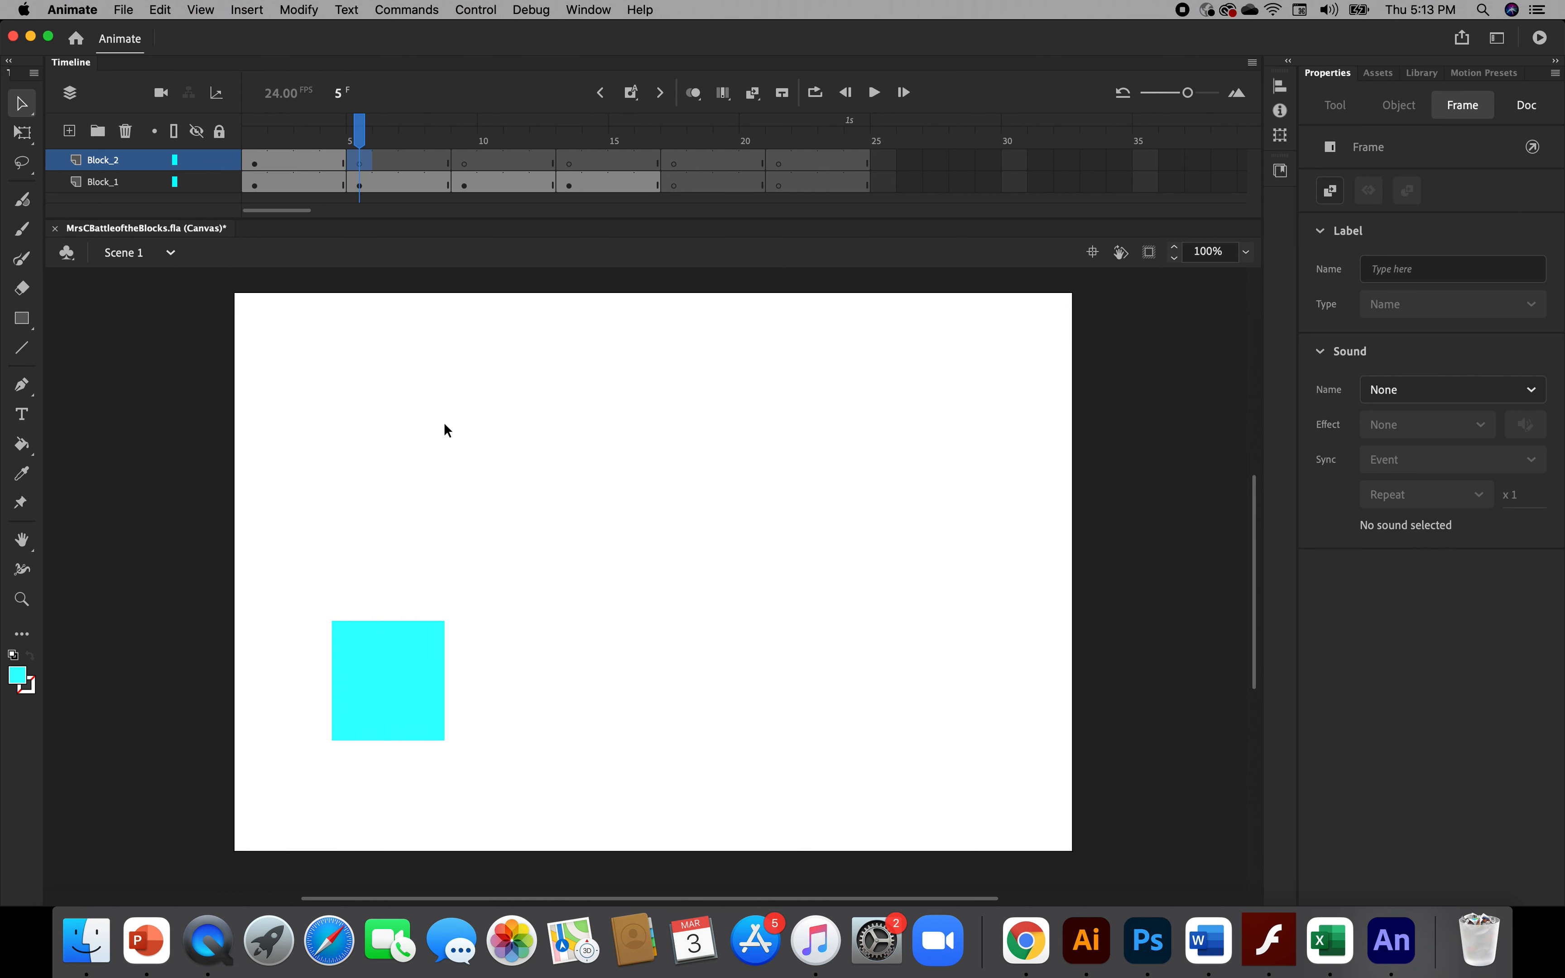
# Paste the copied magenta block in place on frame 5 of Block_2
pyautogui.rightClick(359, 166)
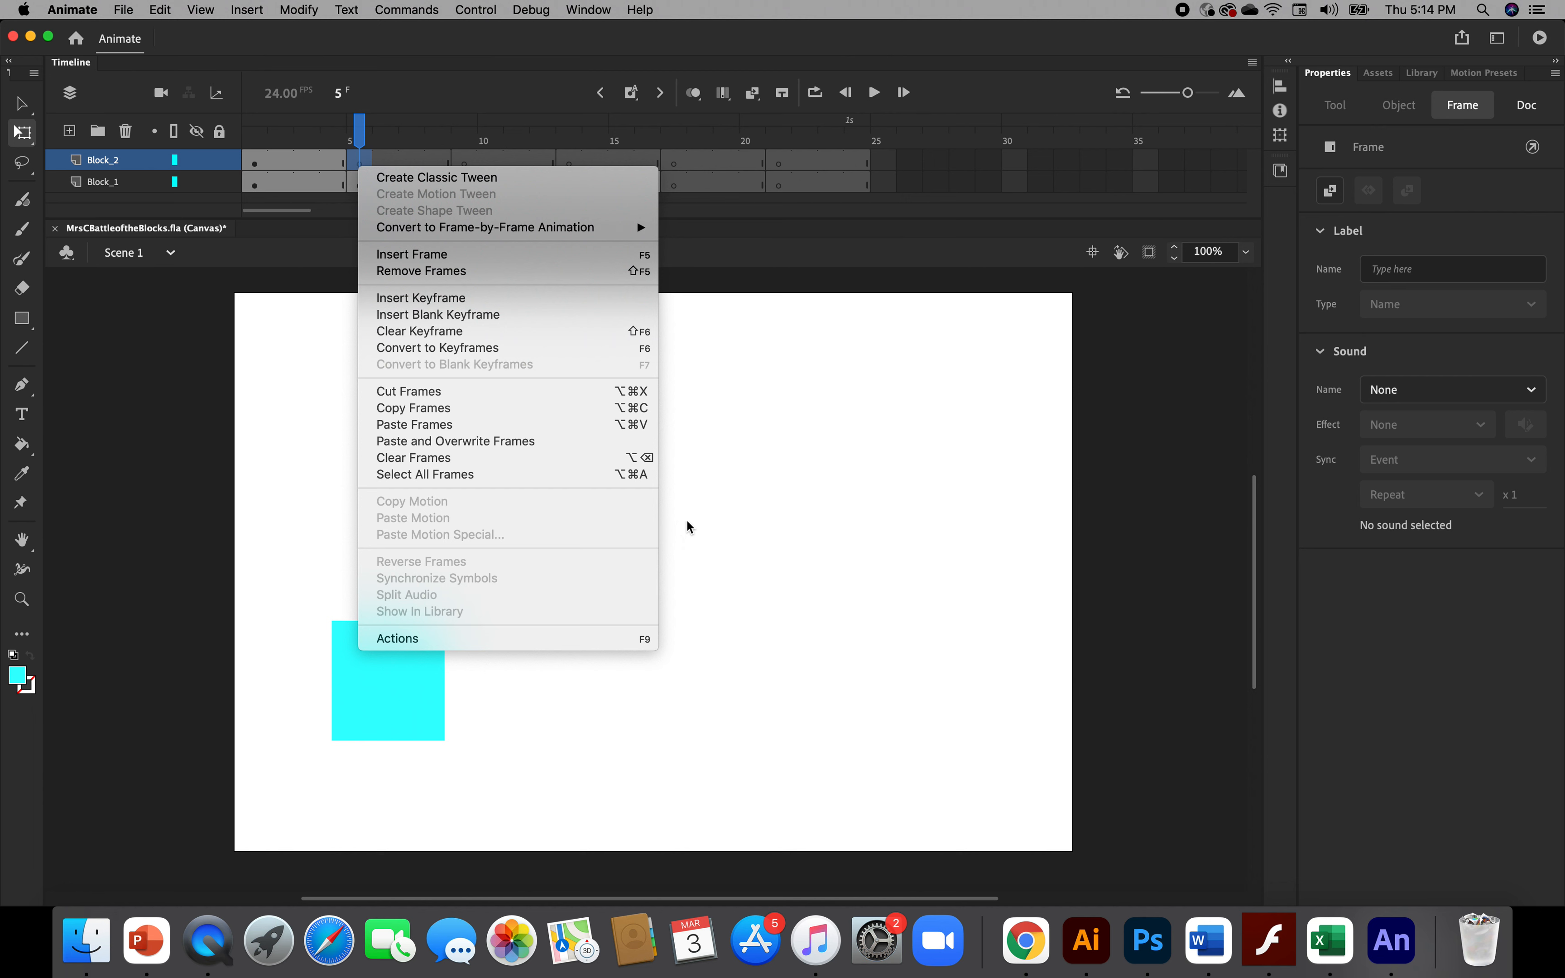
pyautogui.click(165, 14)
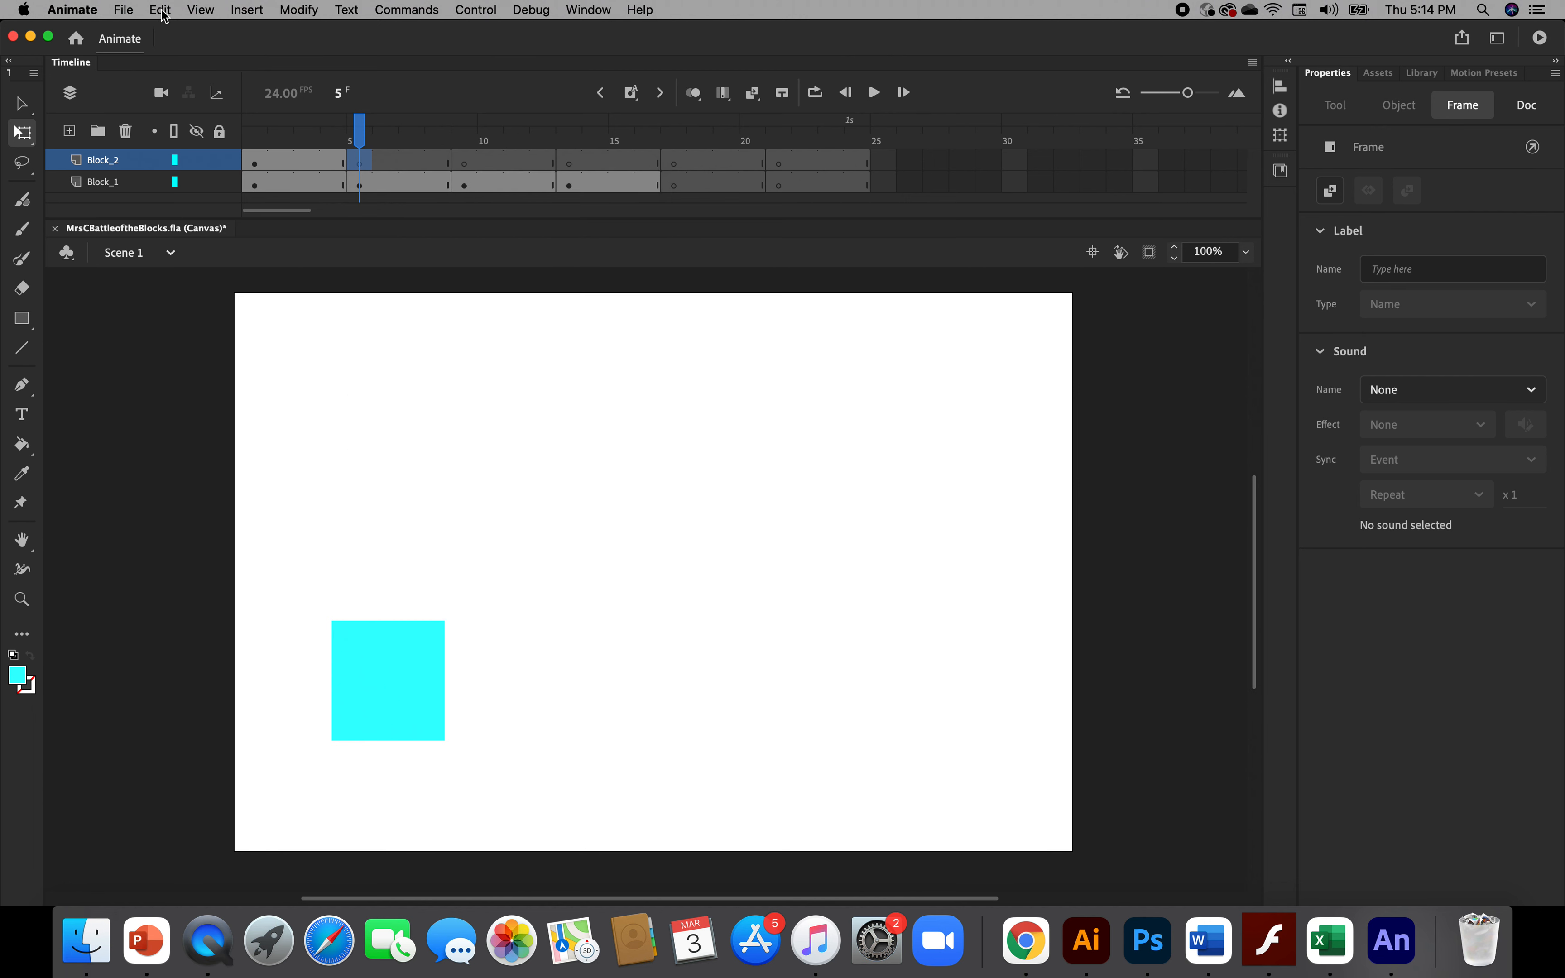
pyautogui.click(162, 10)
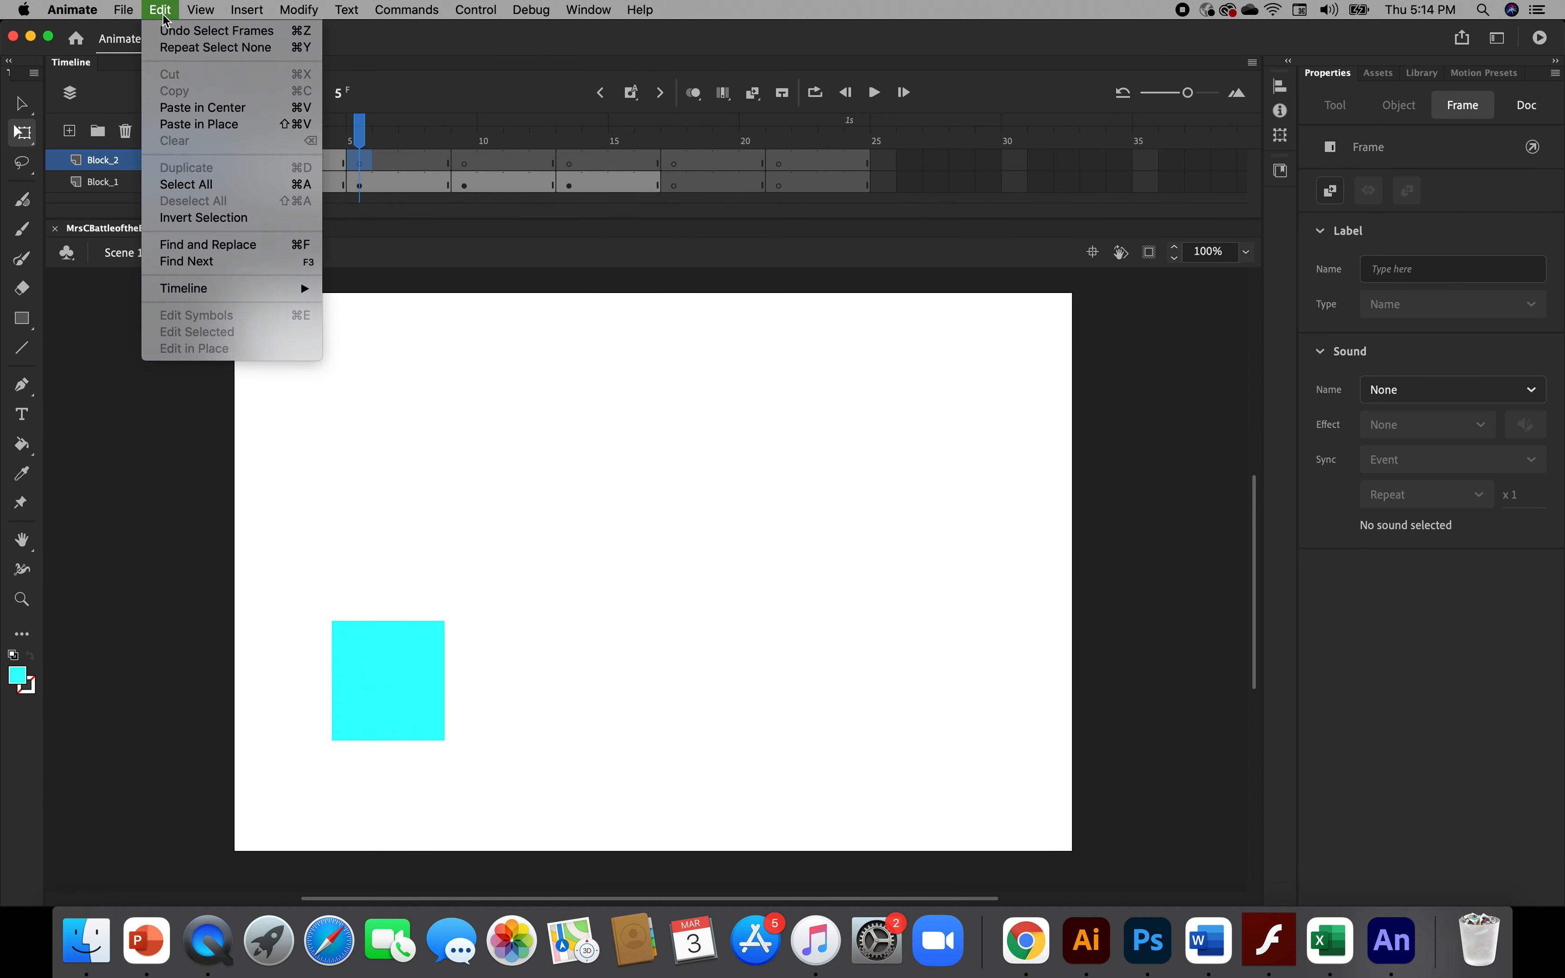
pyautogui.click(186, 125)
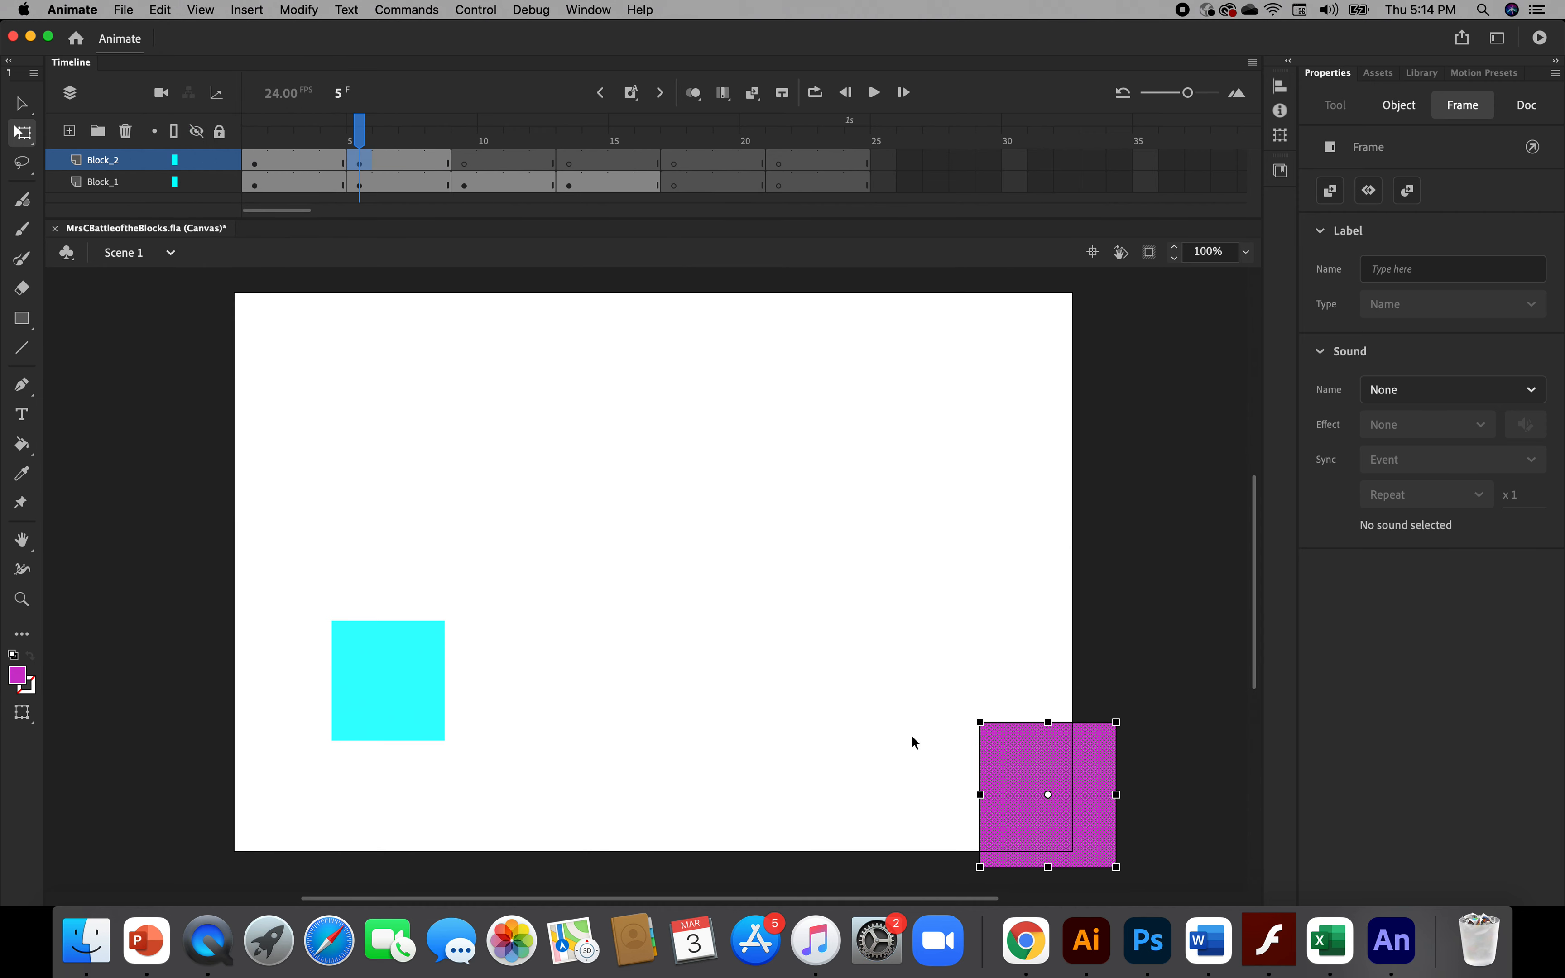
# Move the magenta block on frame 5 diagonally up and left by about its own size, and turn on onion skinning
pyautogui.moveTo(1014, 790); pyautogui.dragTo(873, 639)
pyautogui.click(628, 718)
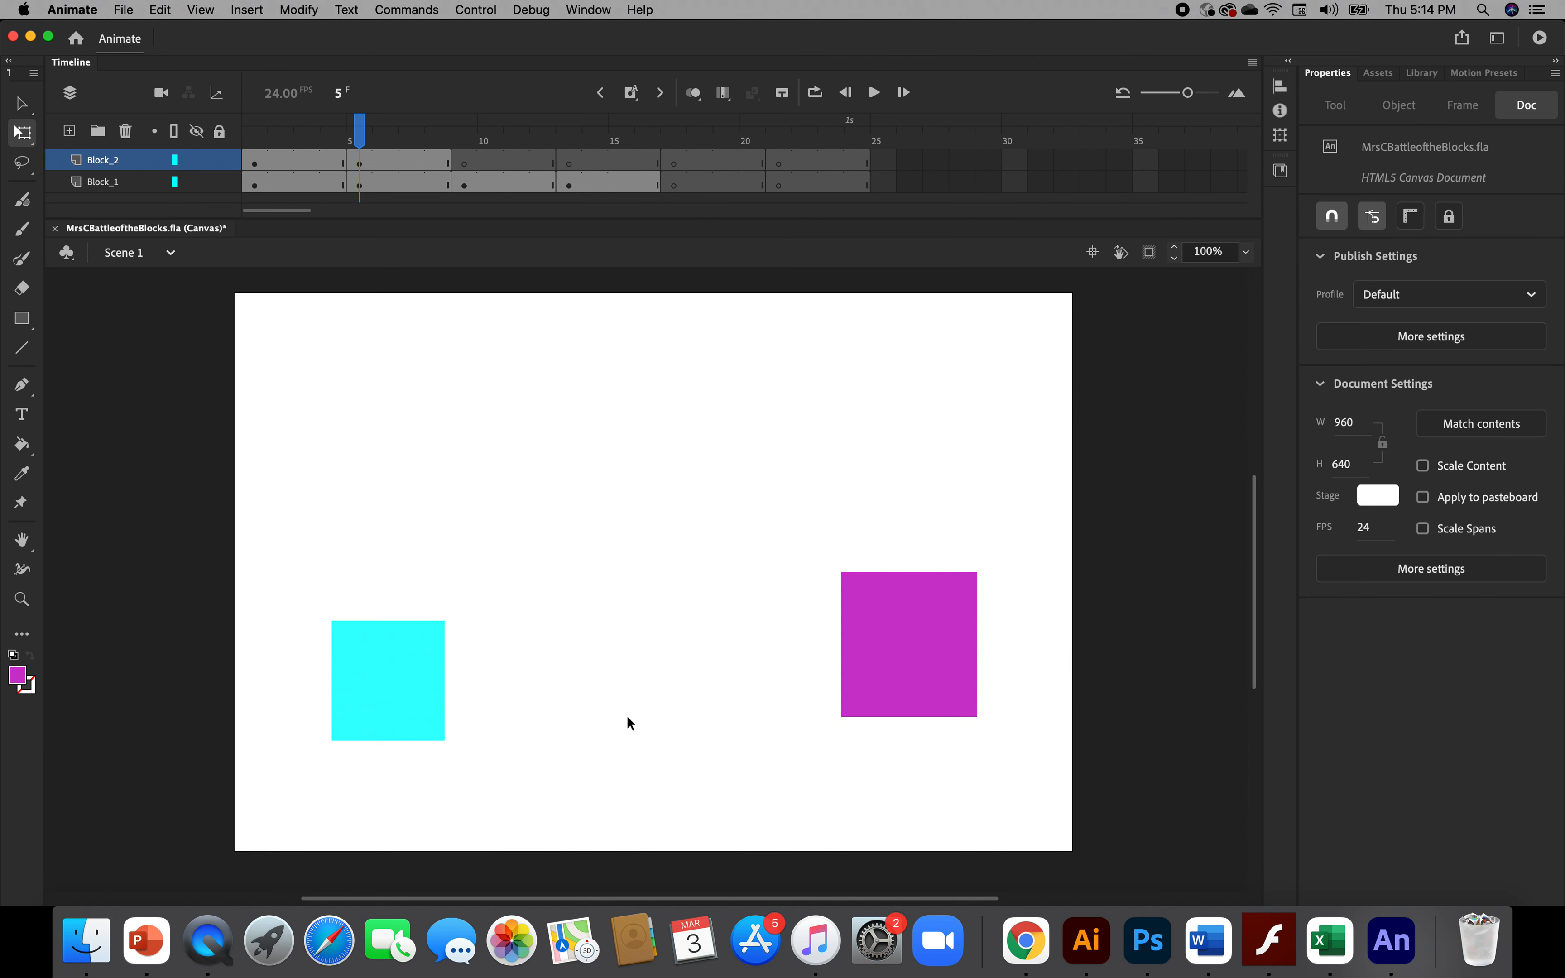
pyautogui.click(692, 93)
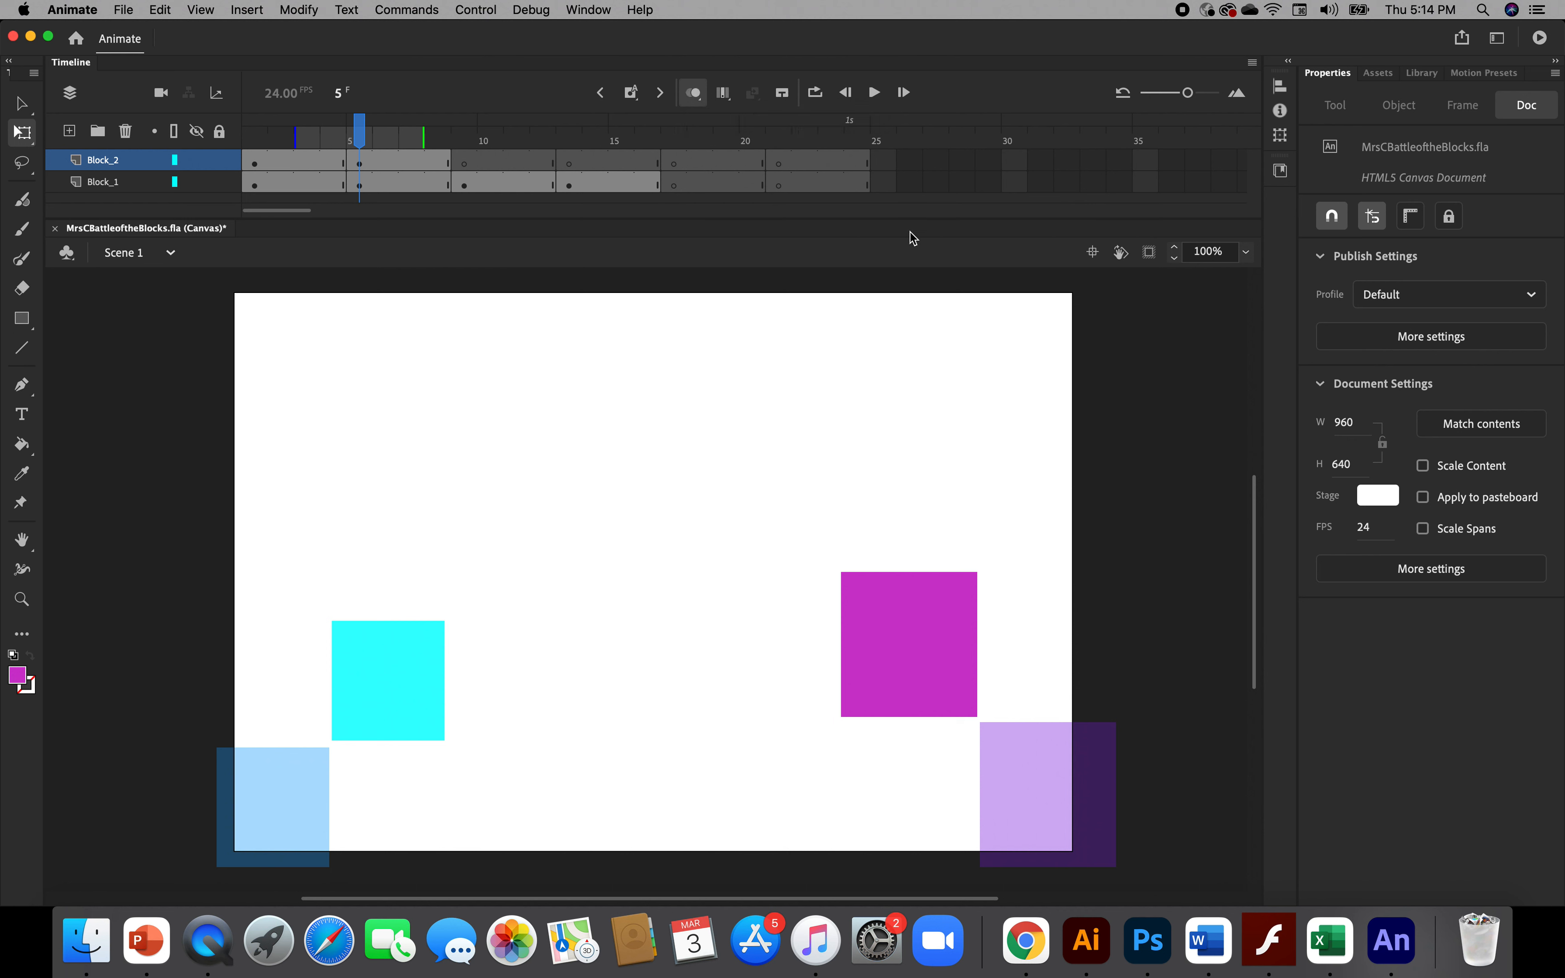
# Copy the frame 5 keyframe of Block_2 to frame 9, and move the magenta block there to about X 539, Y 157
pyautogui.click(360, 164)
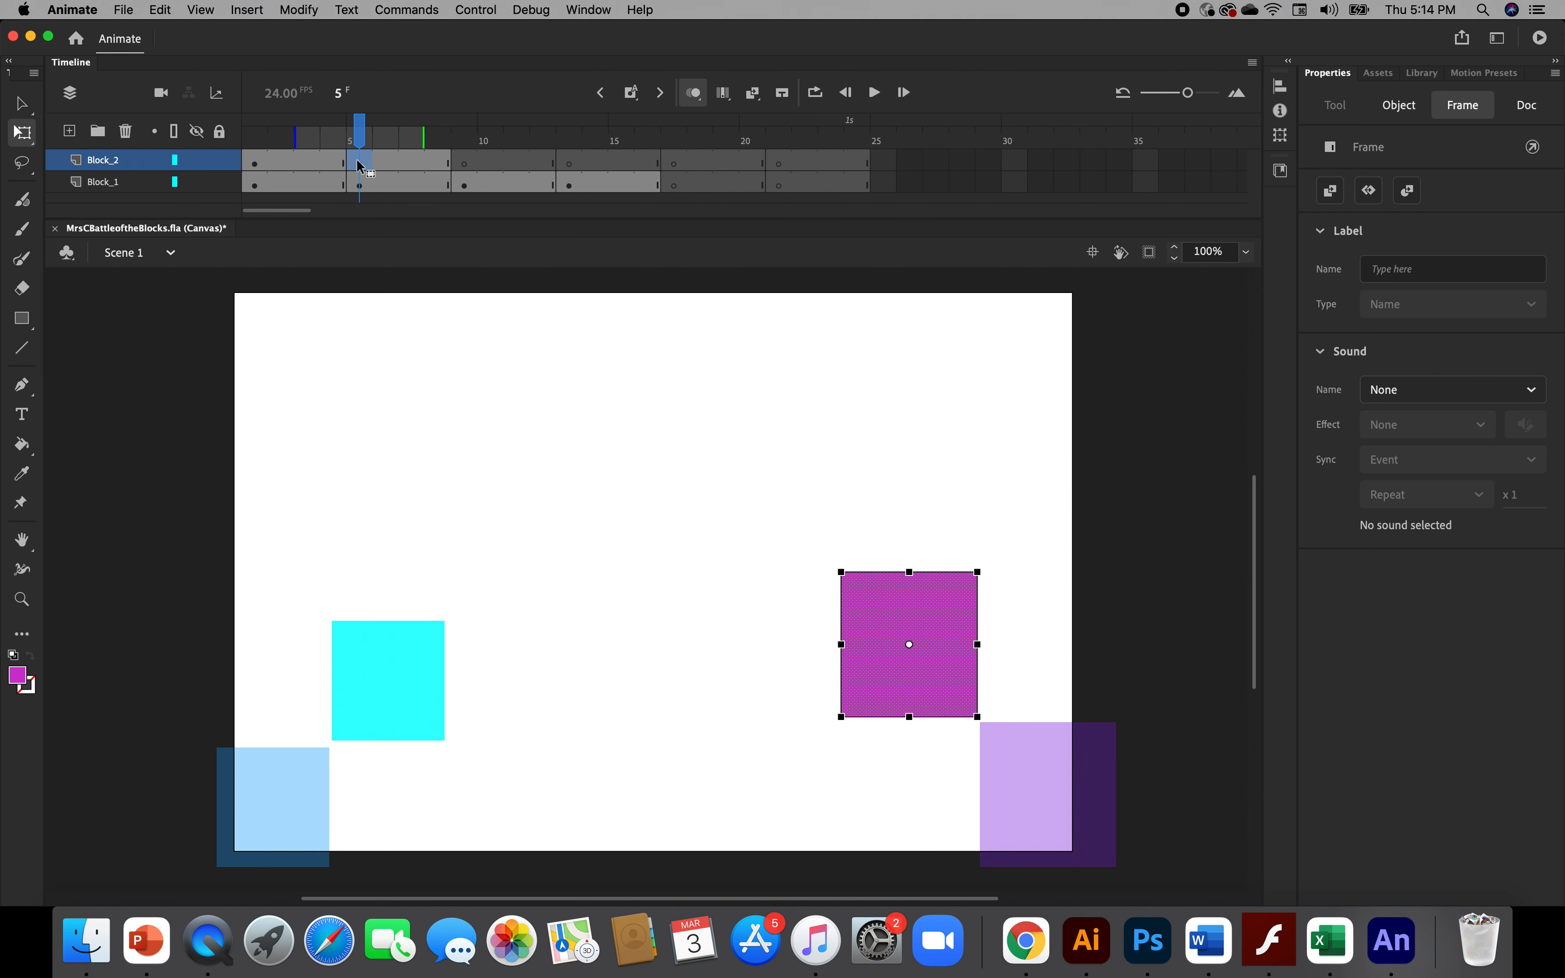
pyautogui.rightClick(358, 164)
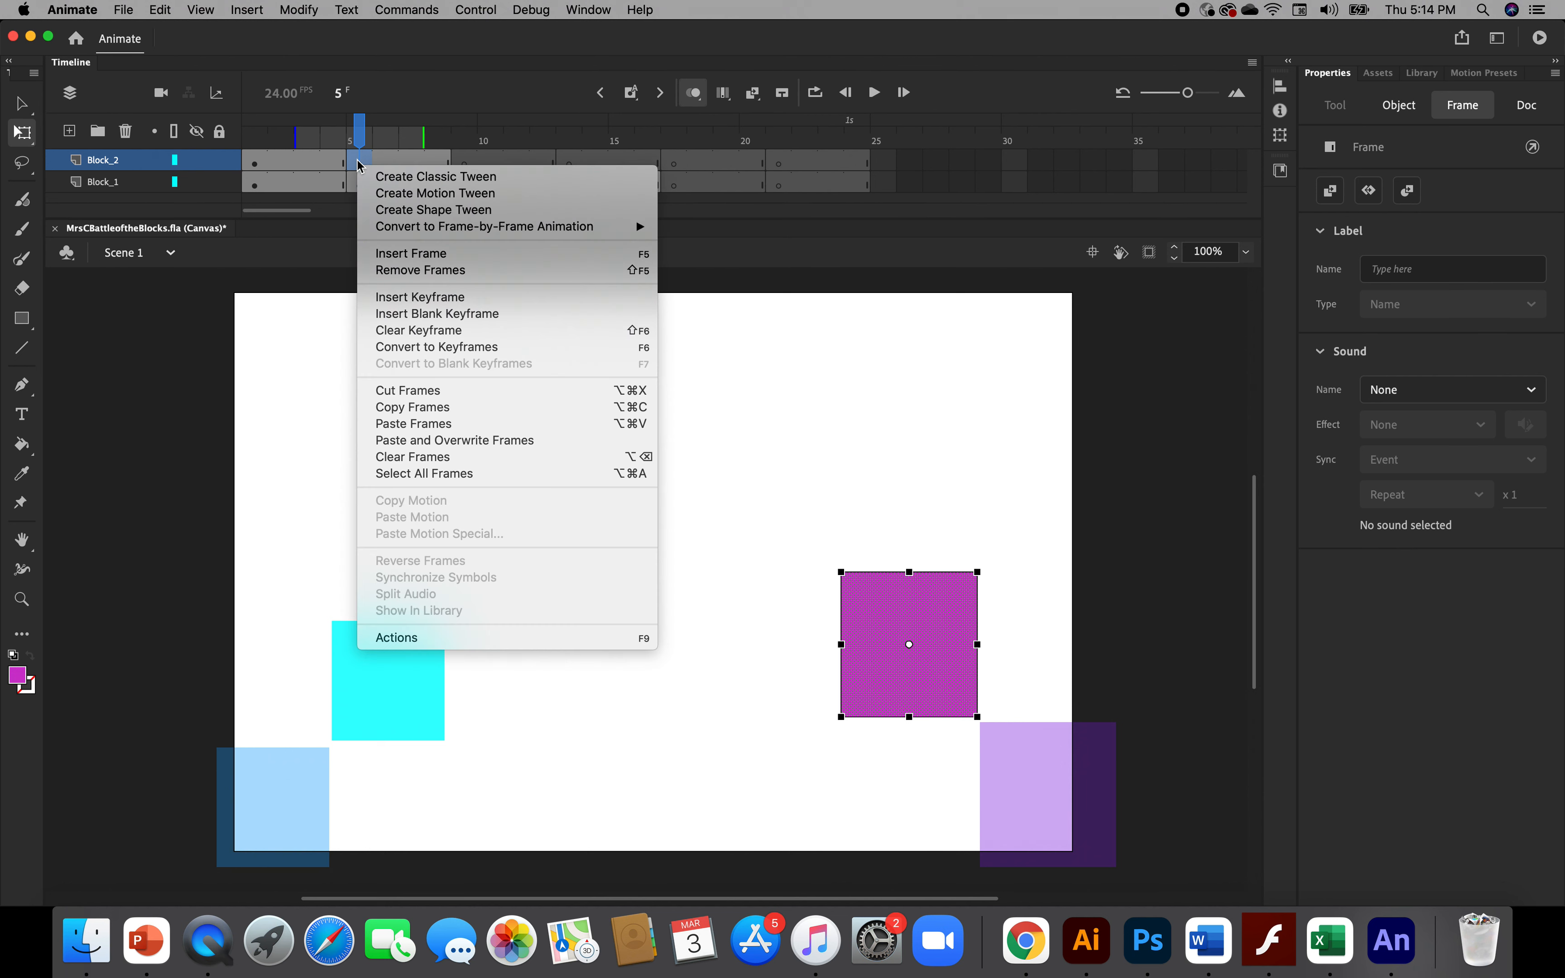
pyautogui.click(439, 409)
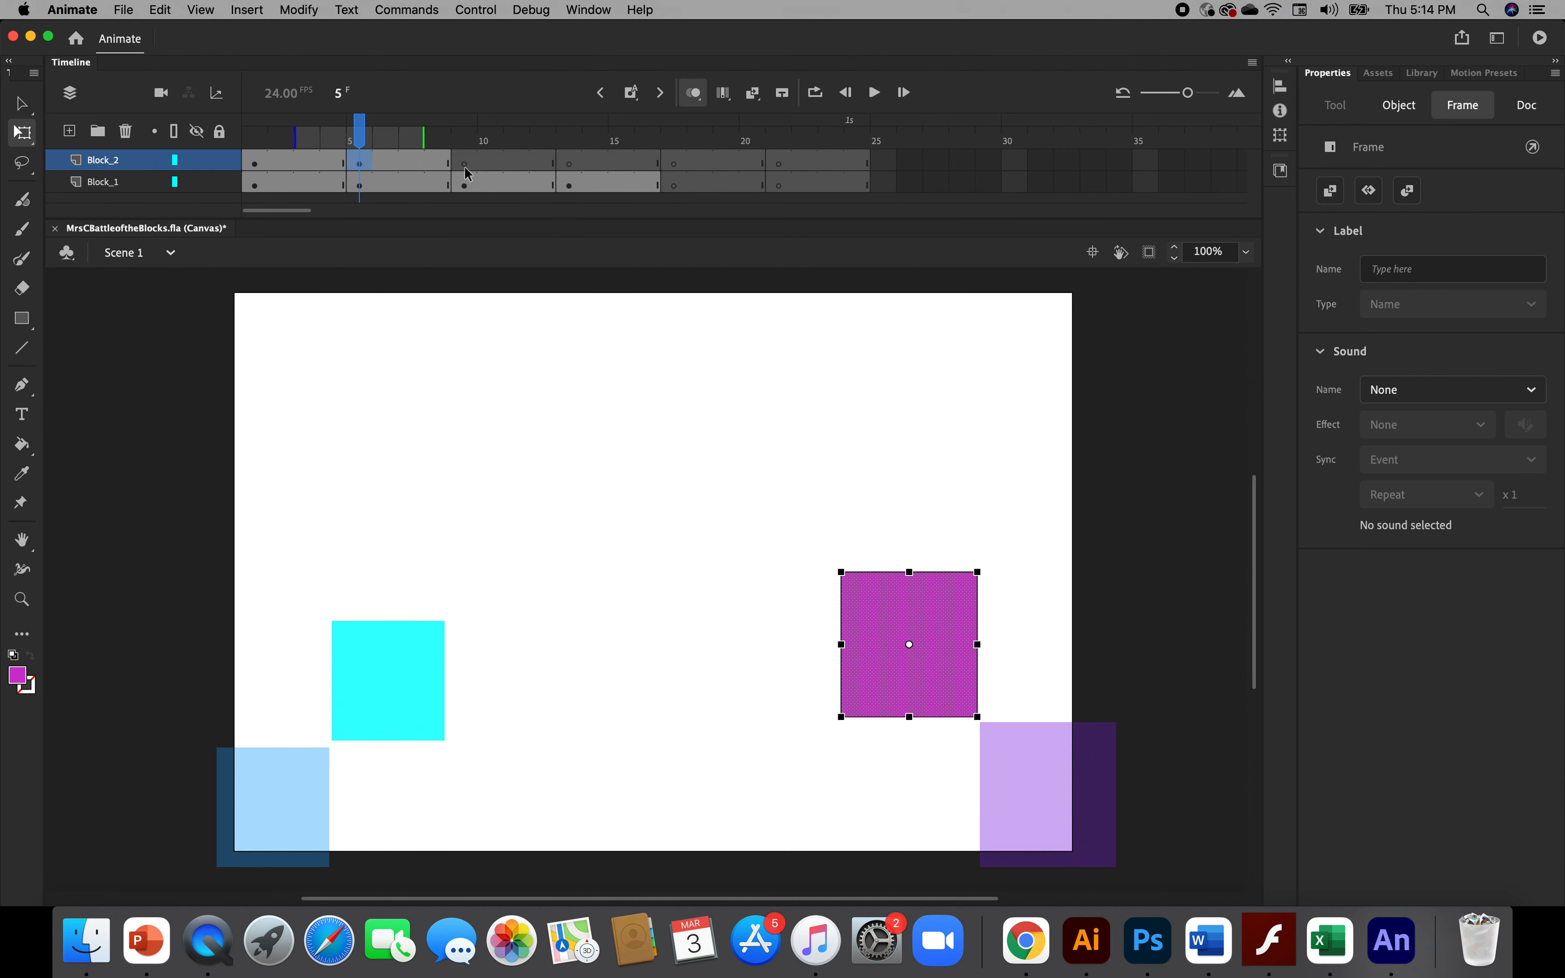
pyautogui.click(464, 167)
pyautogui.rightClick(464, 167)
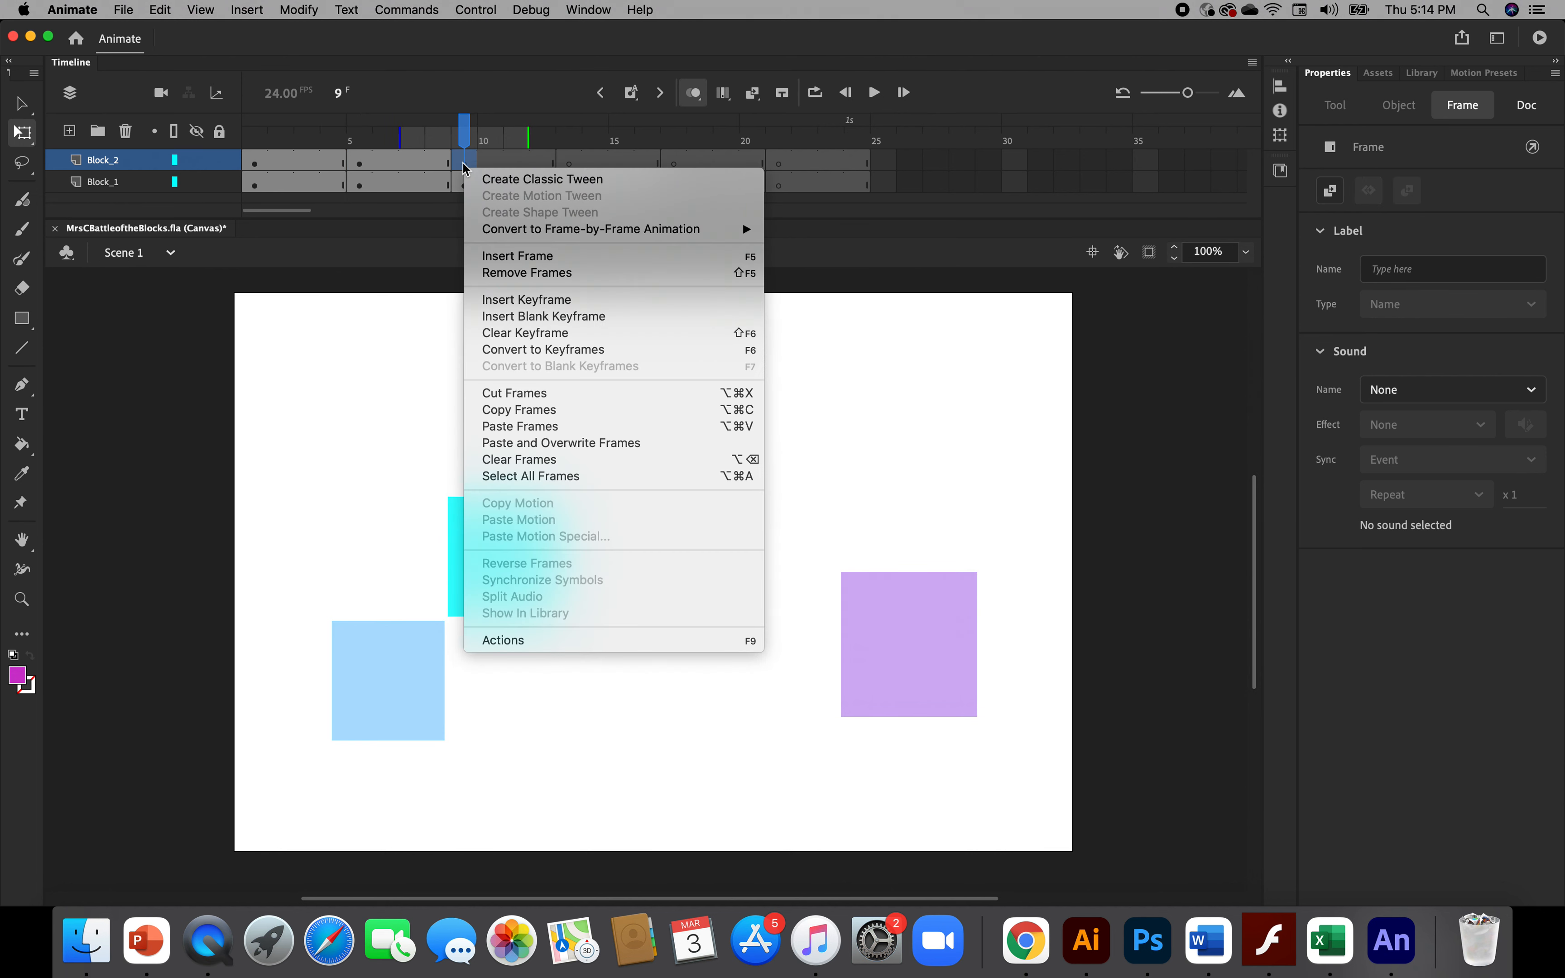
pyautogui.click(517, 426)
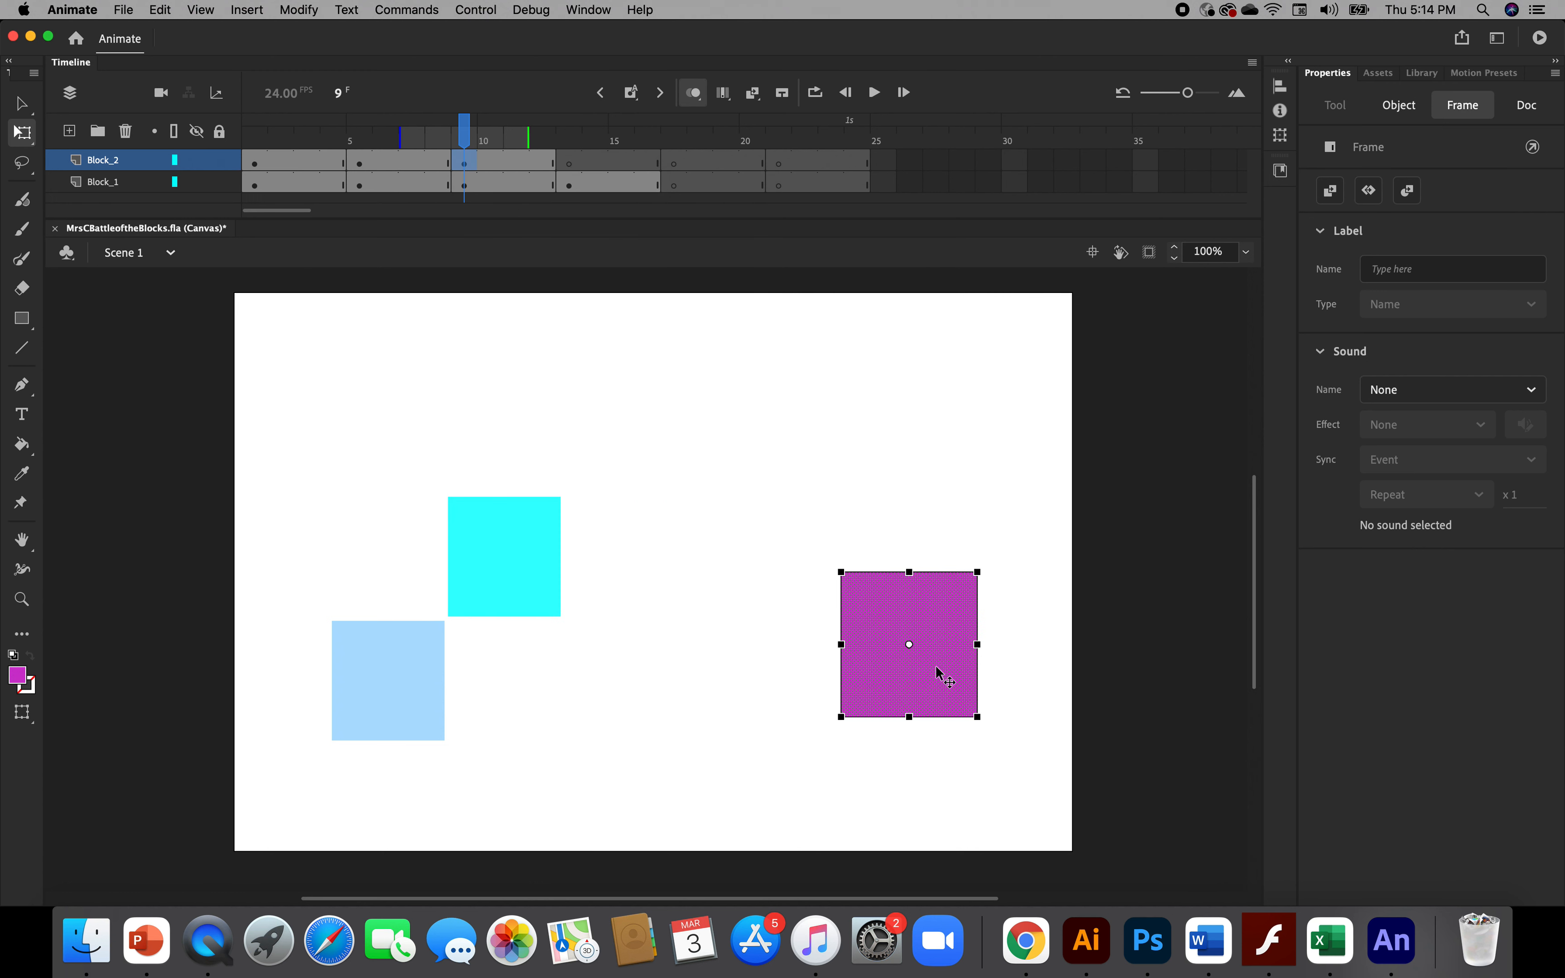
pyautogui.moveTo(937, 674); pyautogui.dragTo(801, 525)
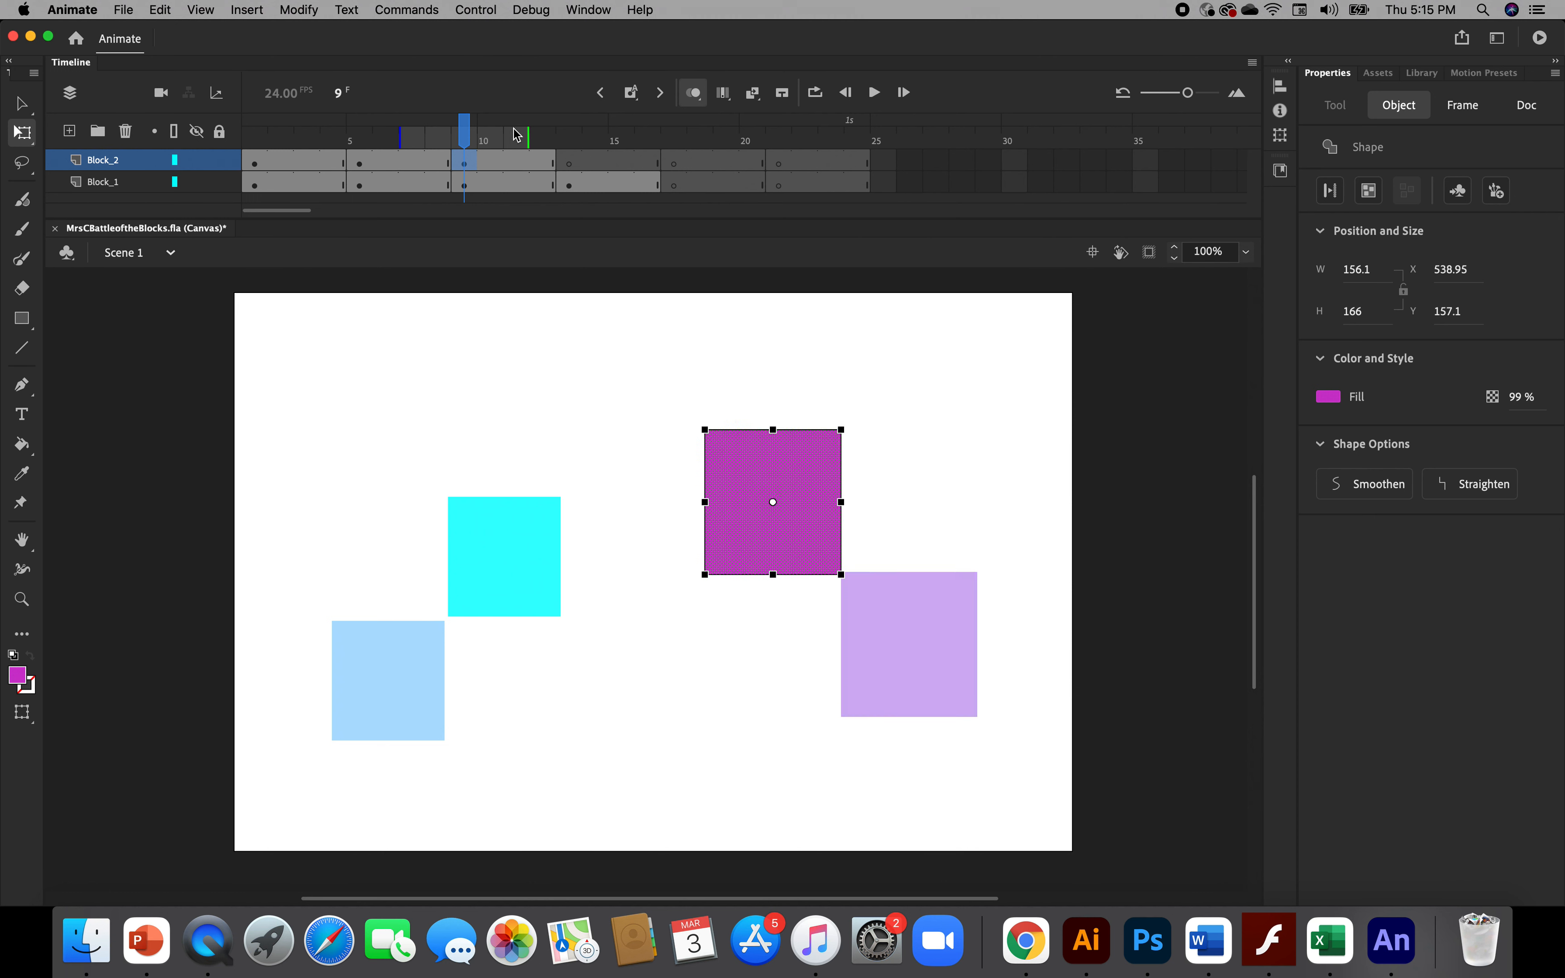
# Copy the frame 9 keyframe of Block_2 to frame 13, and move the magenta block there against the cyan block, at about X 503, Y 22
pyautogui.moveTo(466, 127); pyautogui.dragTo(568, 176)
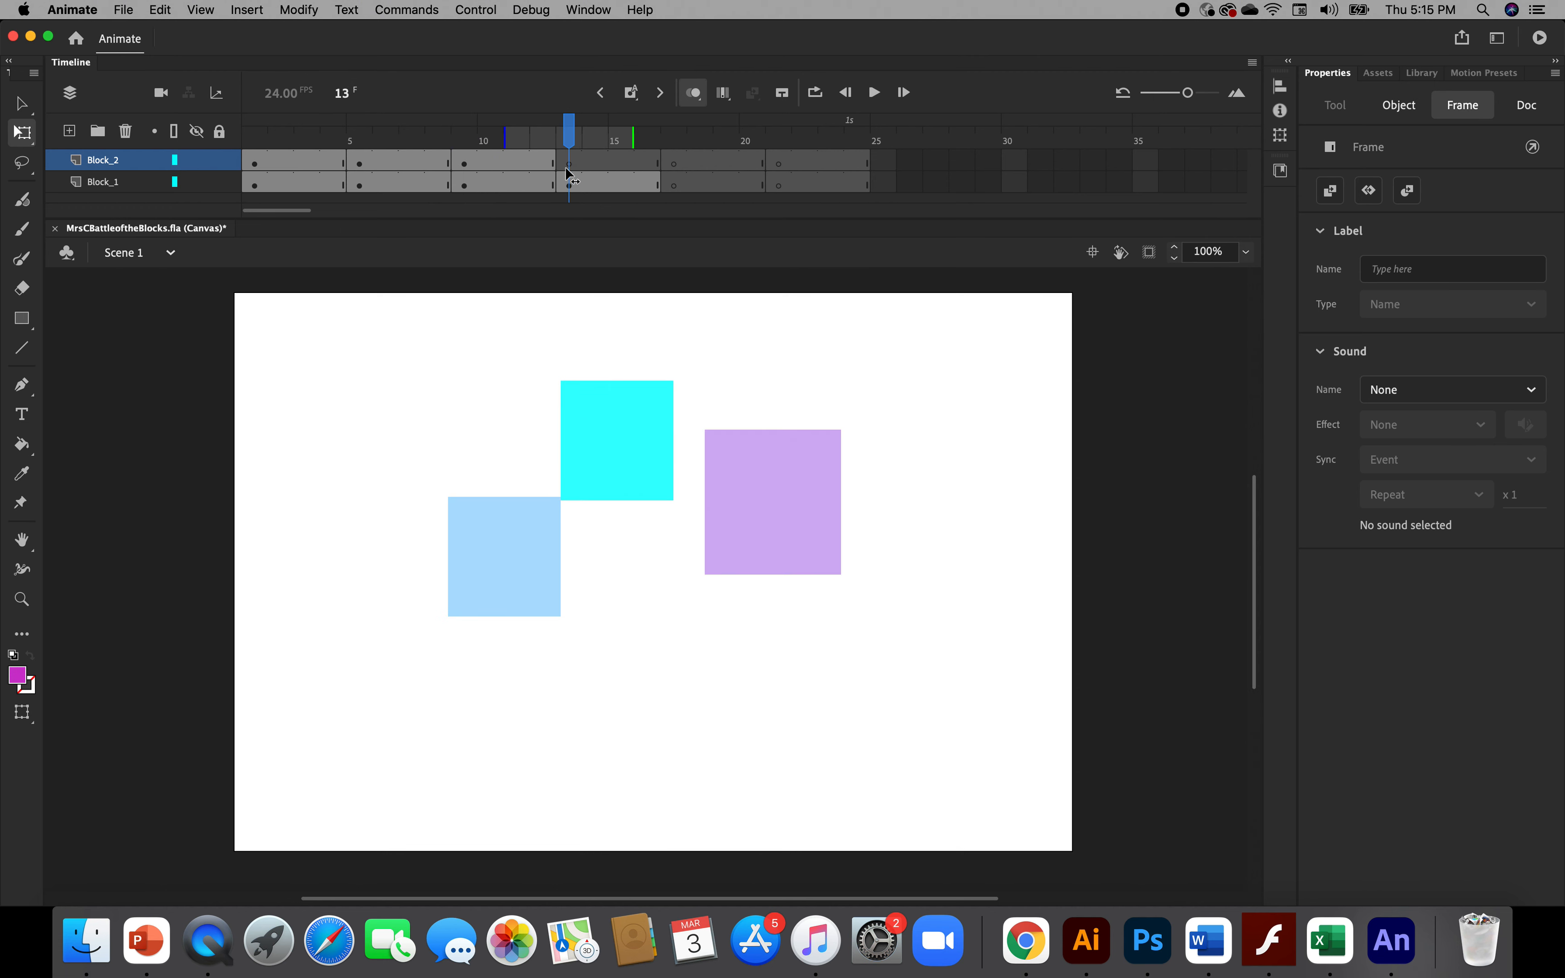
pyautogui.moveTo(569, 175); pyautogui.dragTo(474, 174)
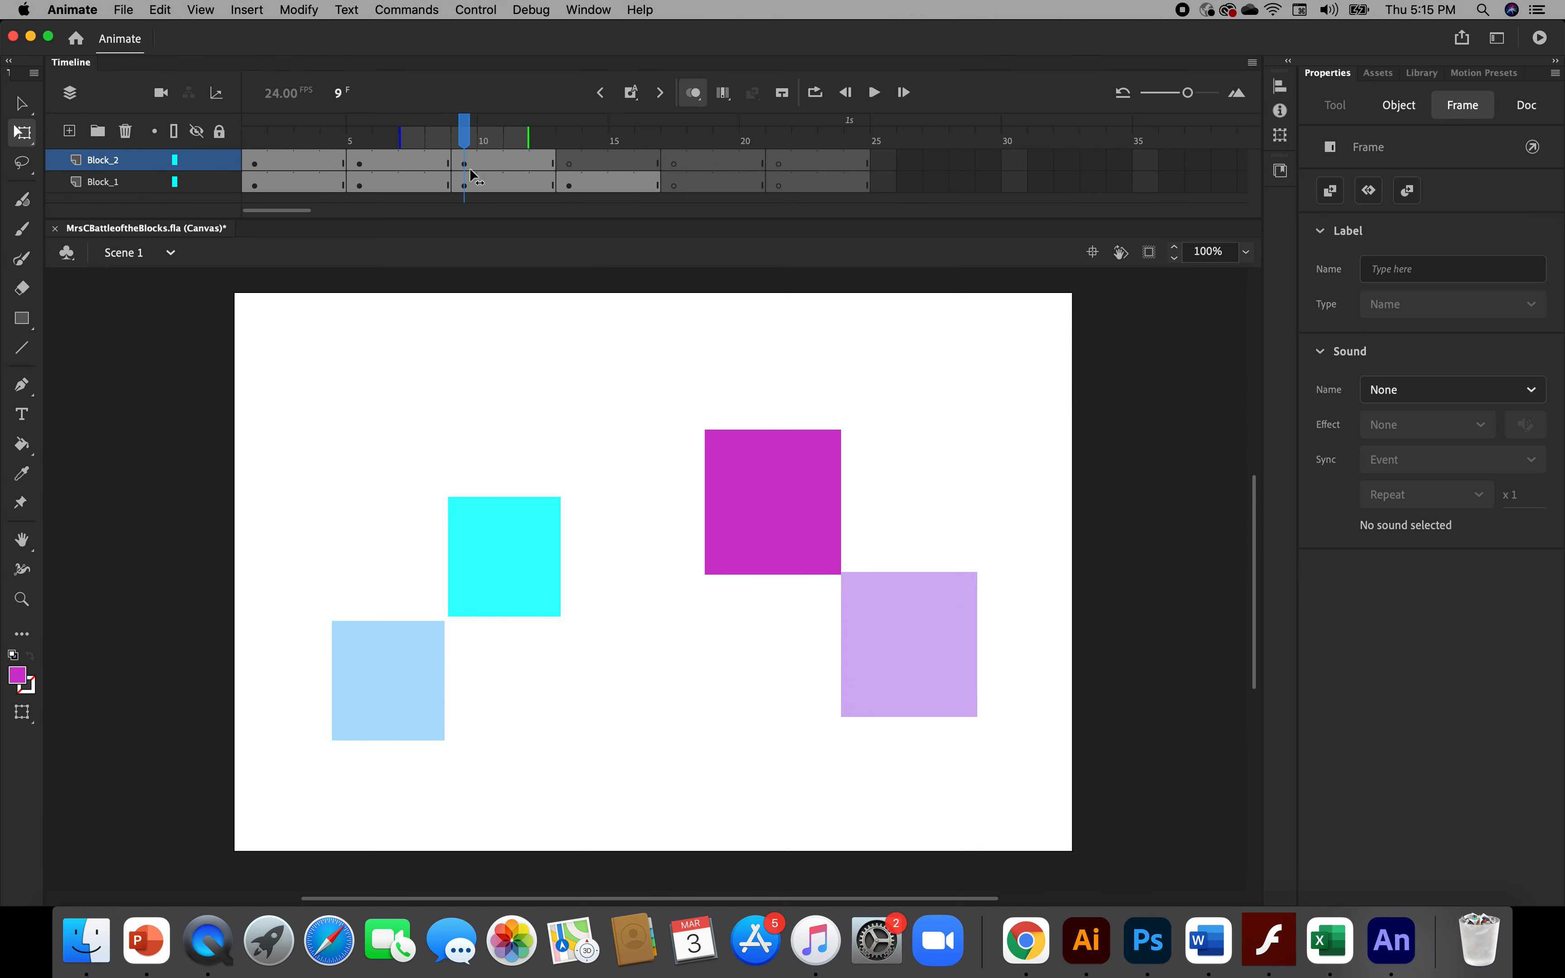
pyautogui.click(464, 163)
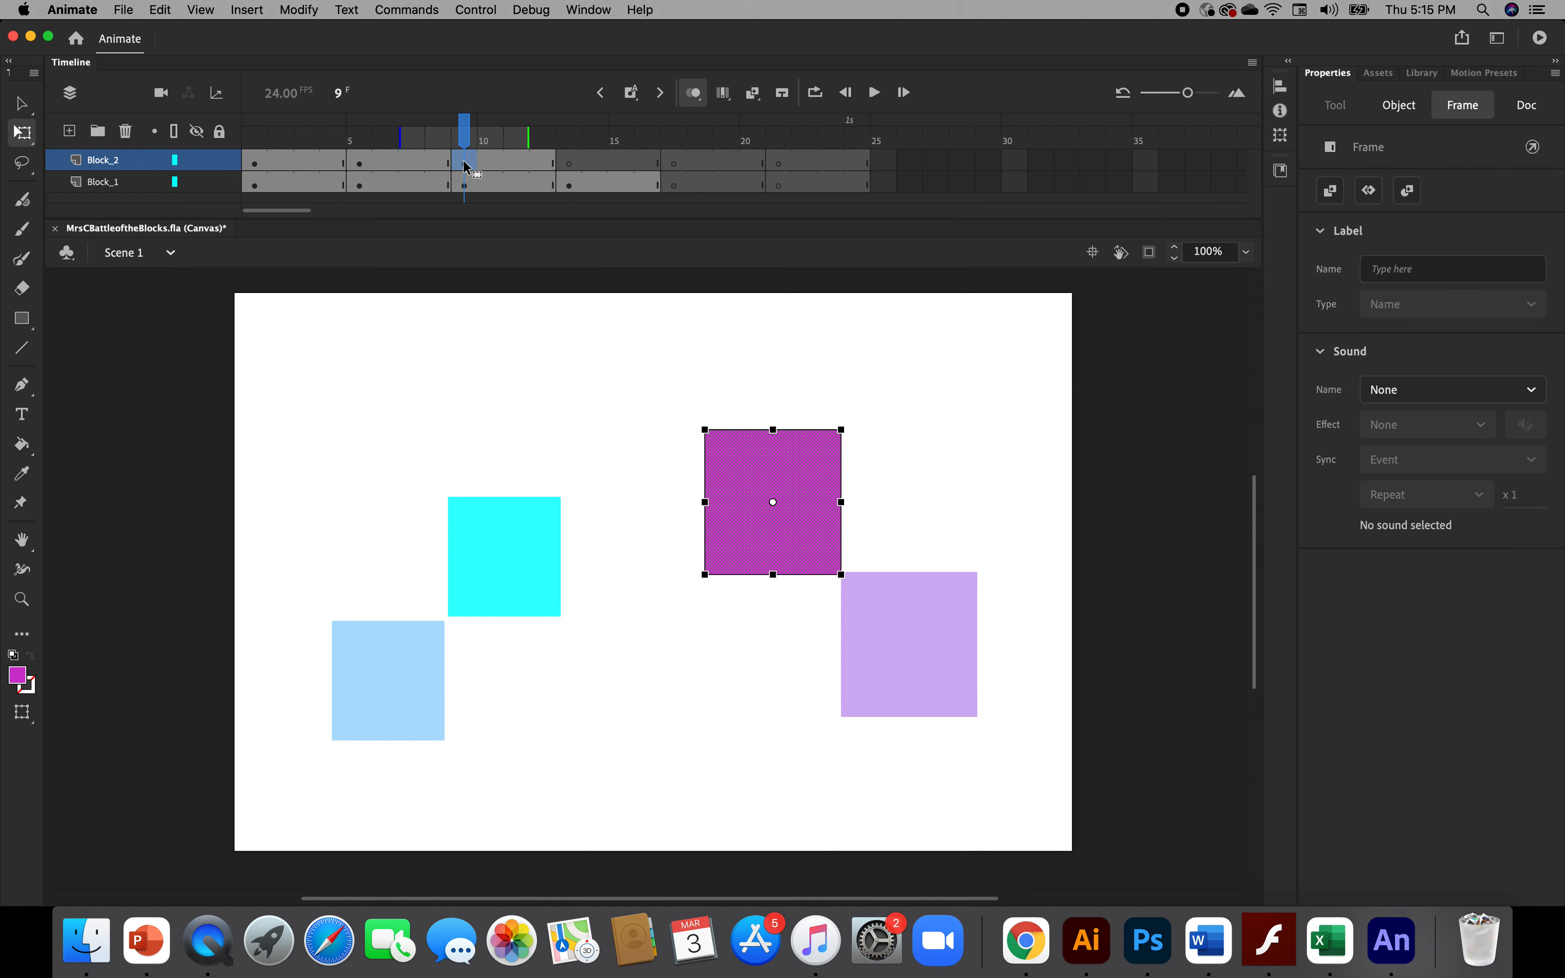
pyautogui.rightClick(466, 167)
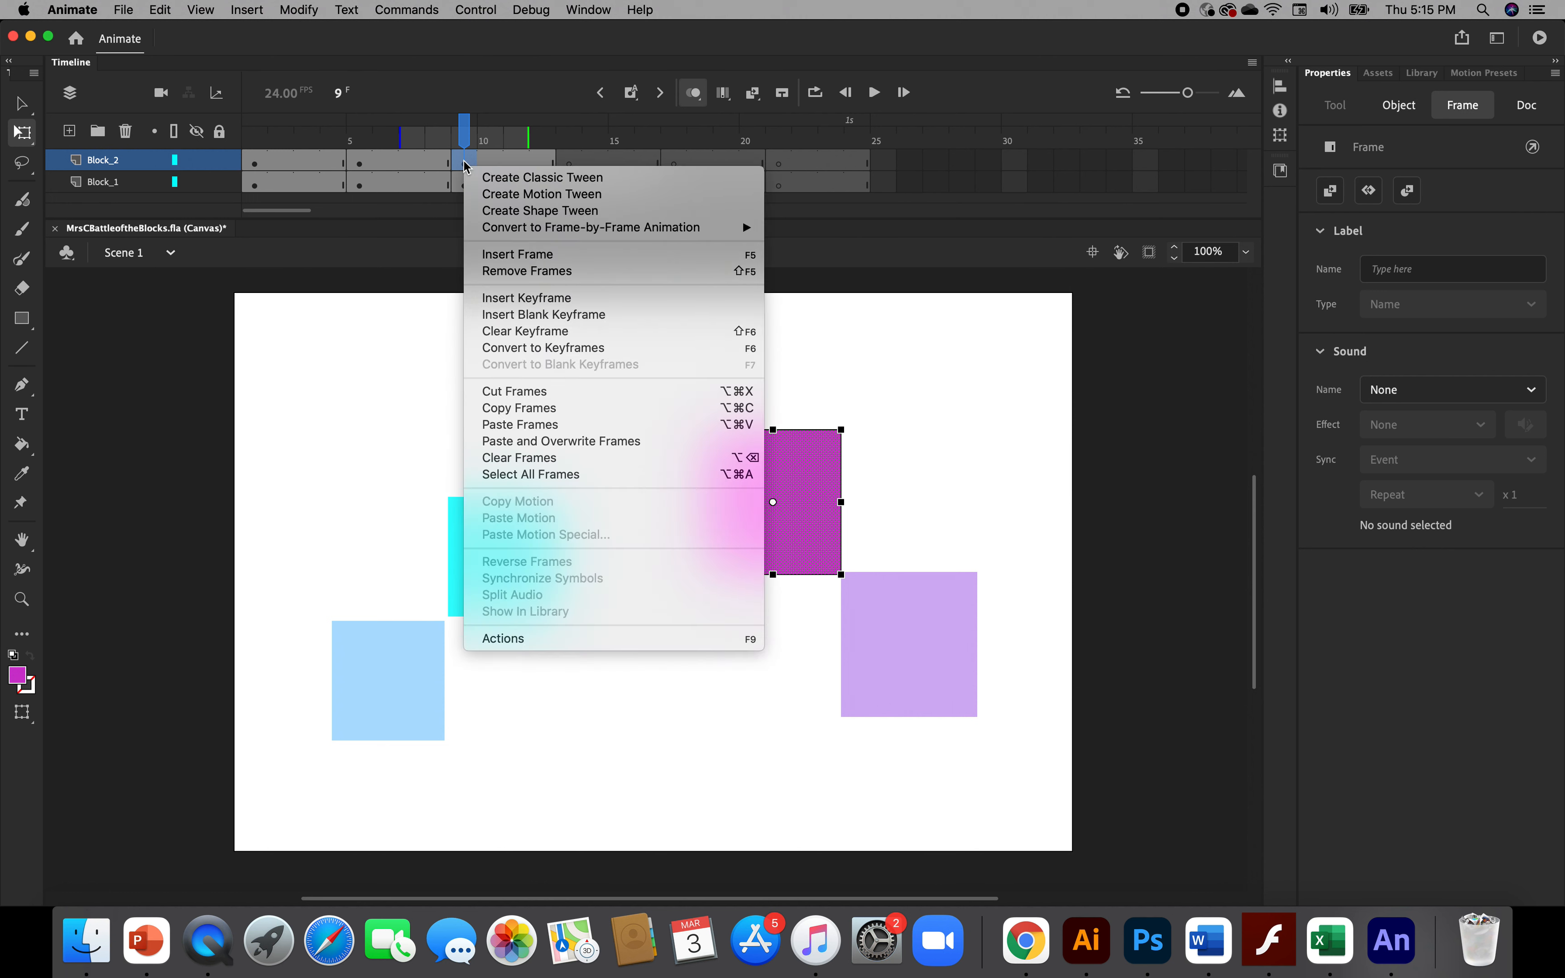
pyautogui.click(542, 408)
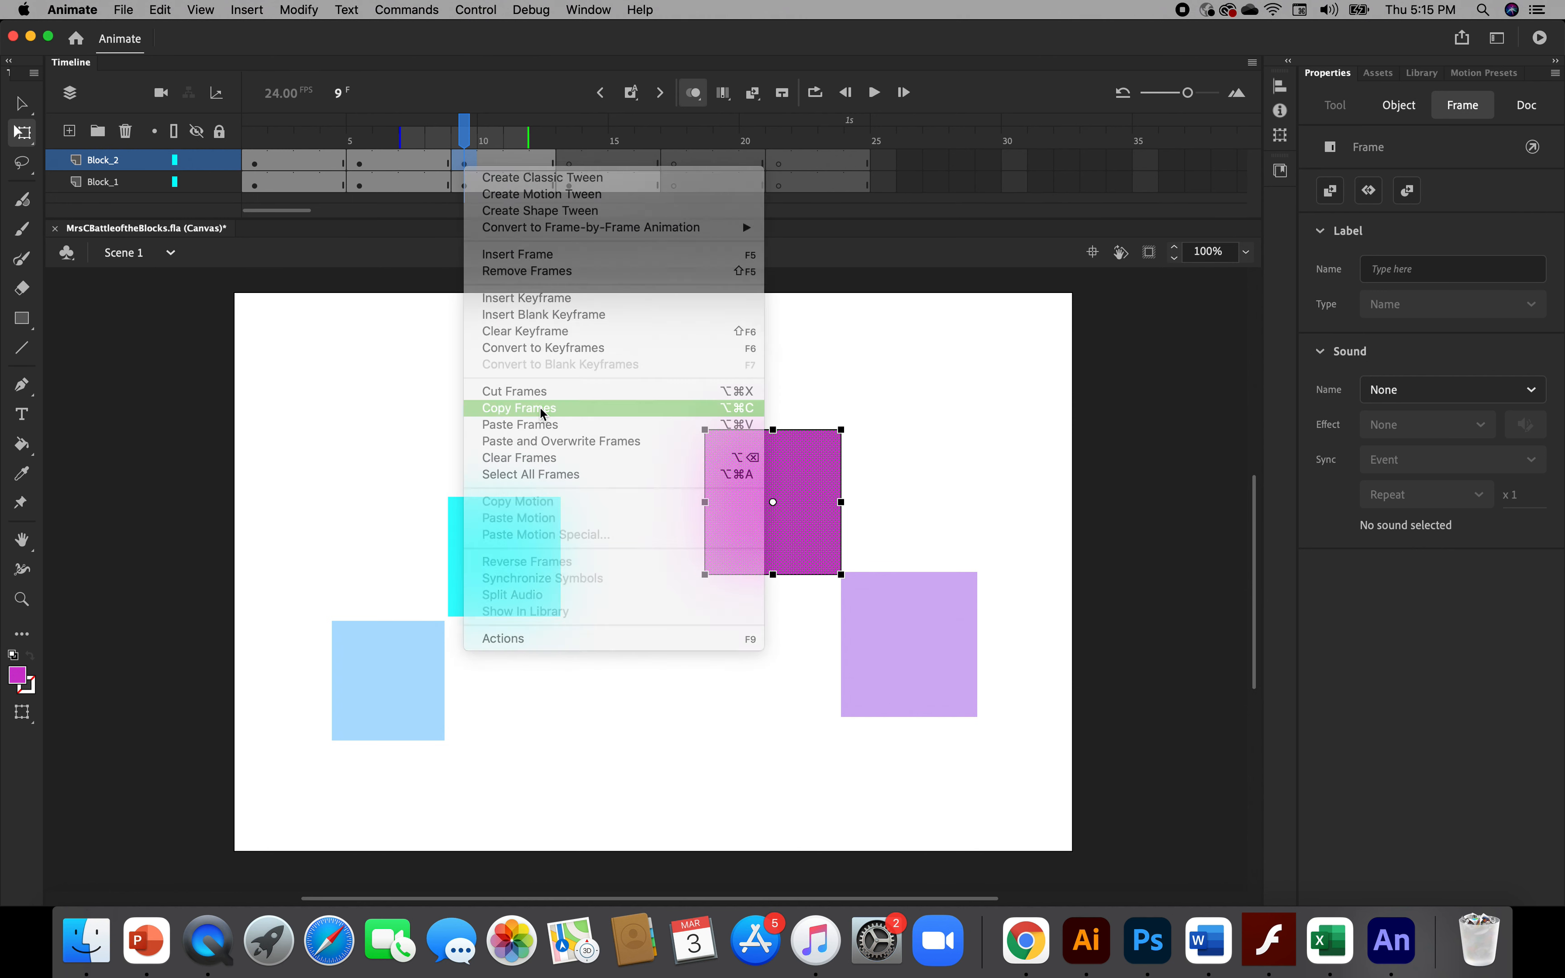
pyautogui.click(569, 163)
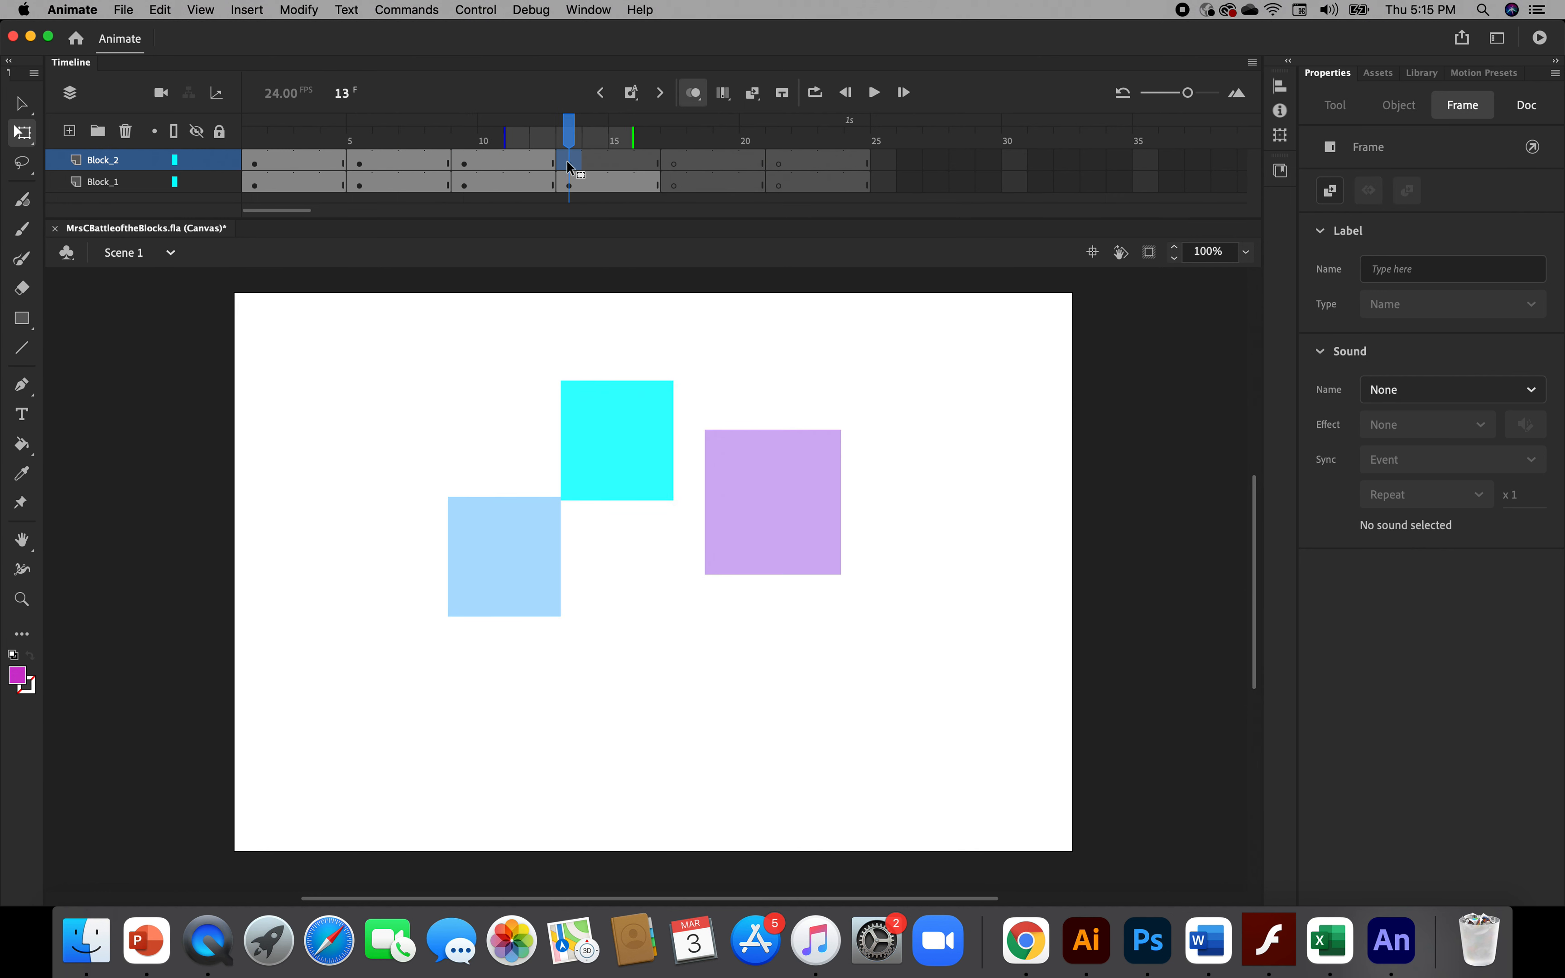
pyautogui.rightClick(568, 167)
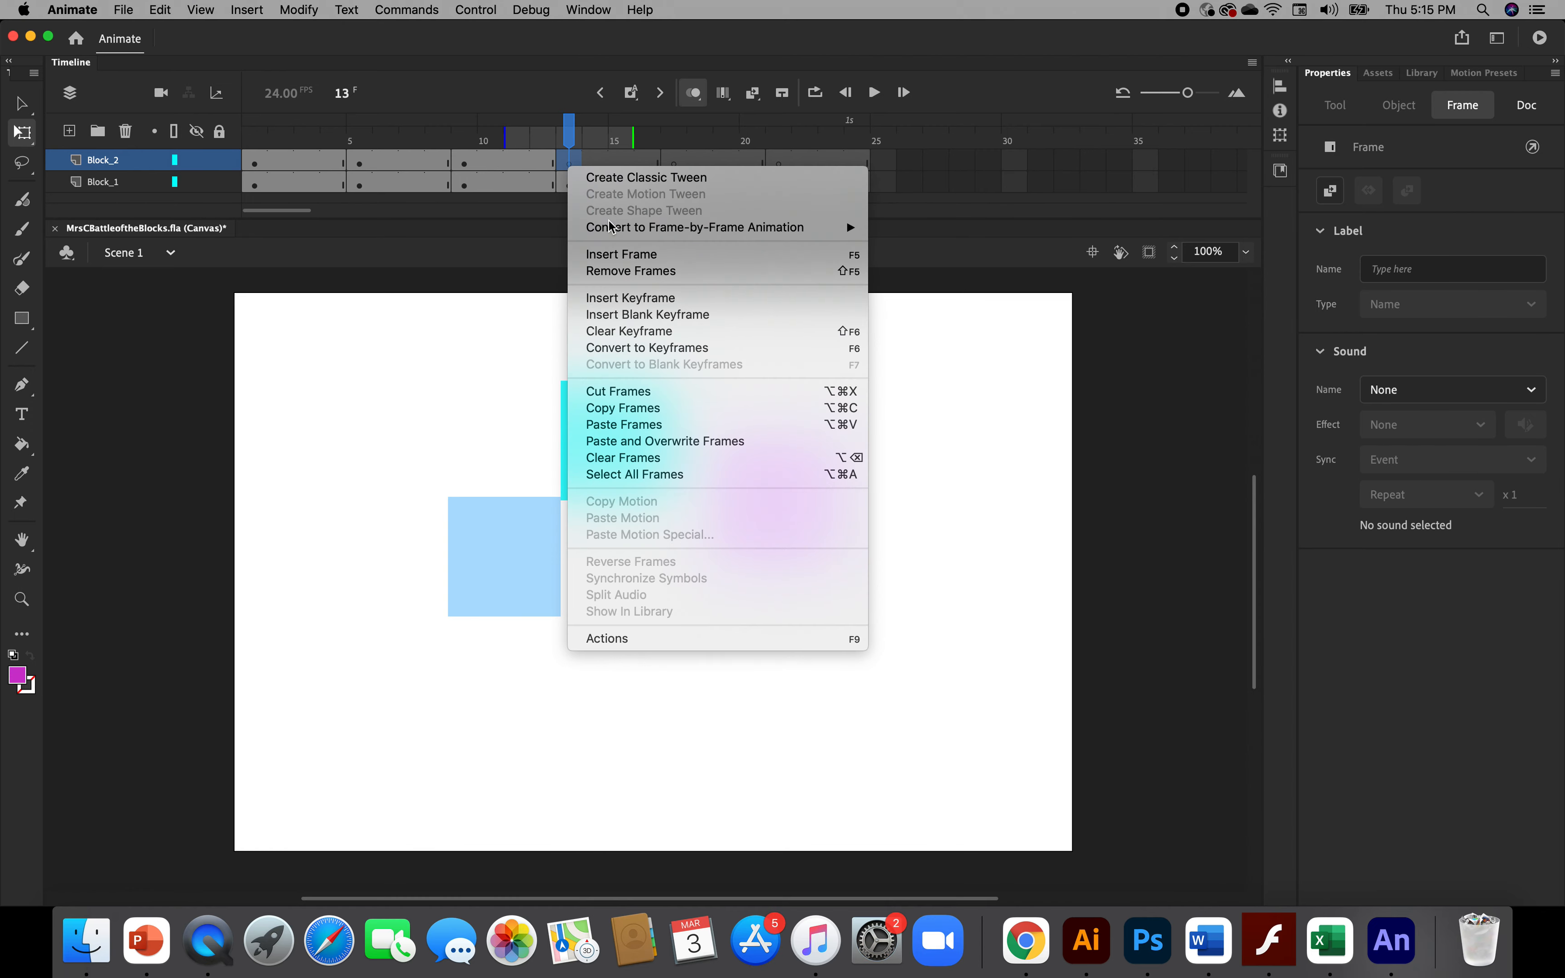
pyautogui.click(640, 427)
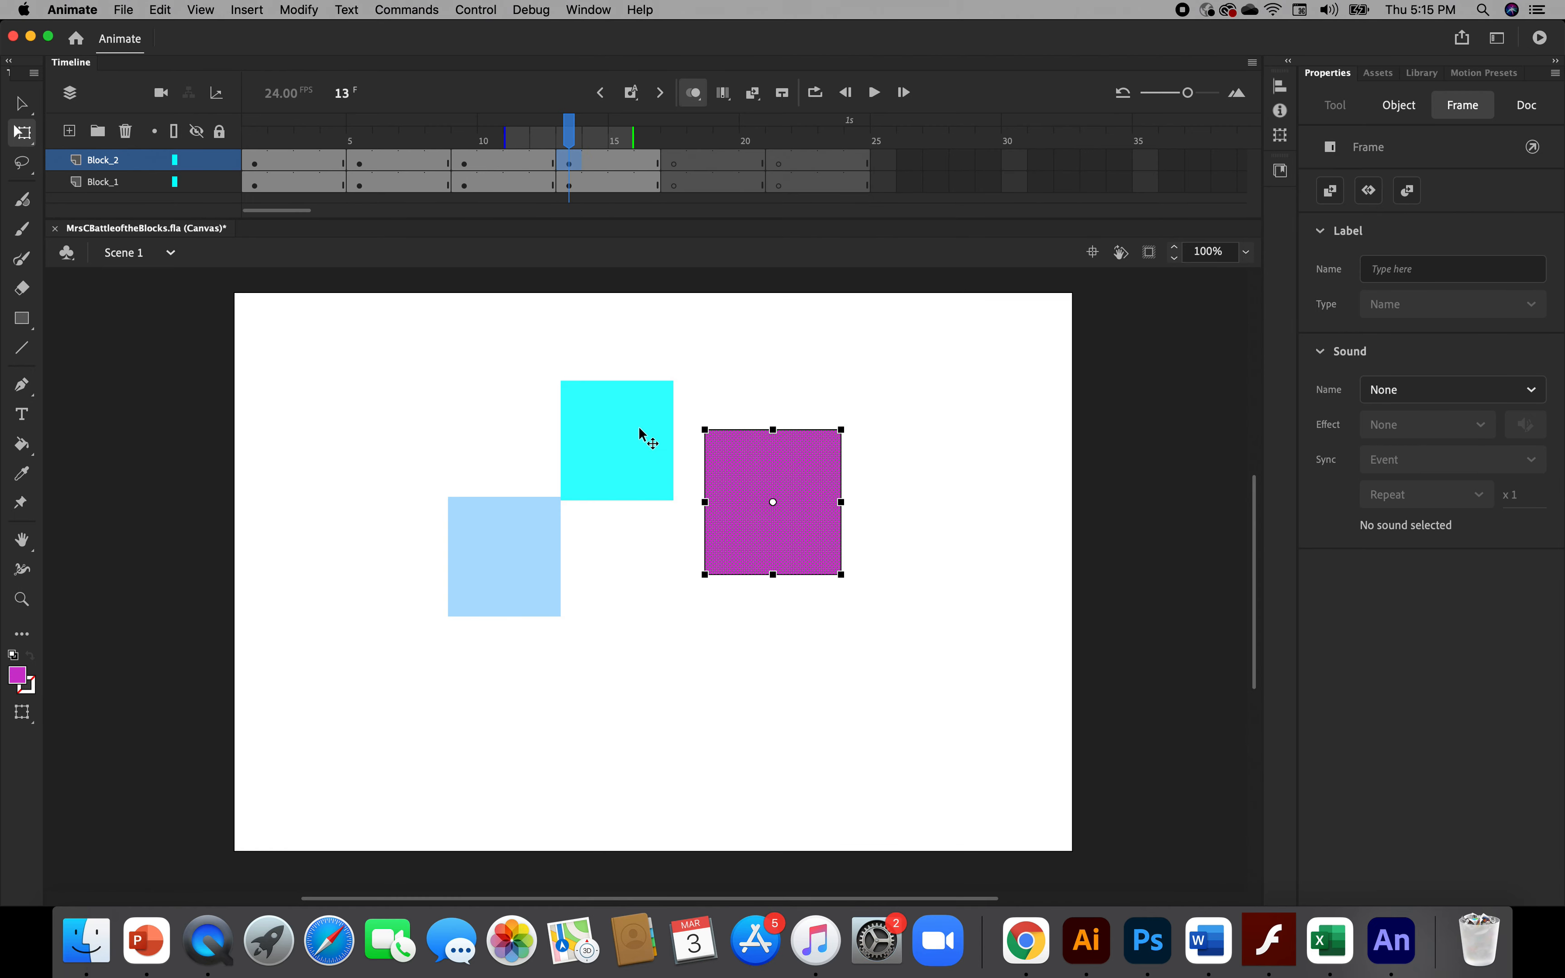
pyautogui.moveTo(802, 486); pyautogui.dragTo(771, 364)
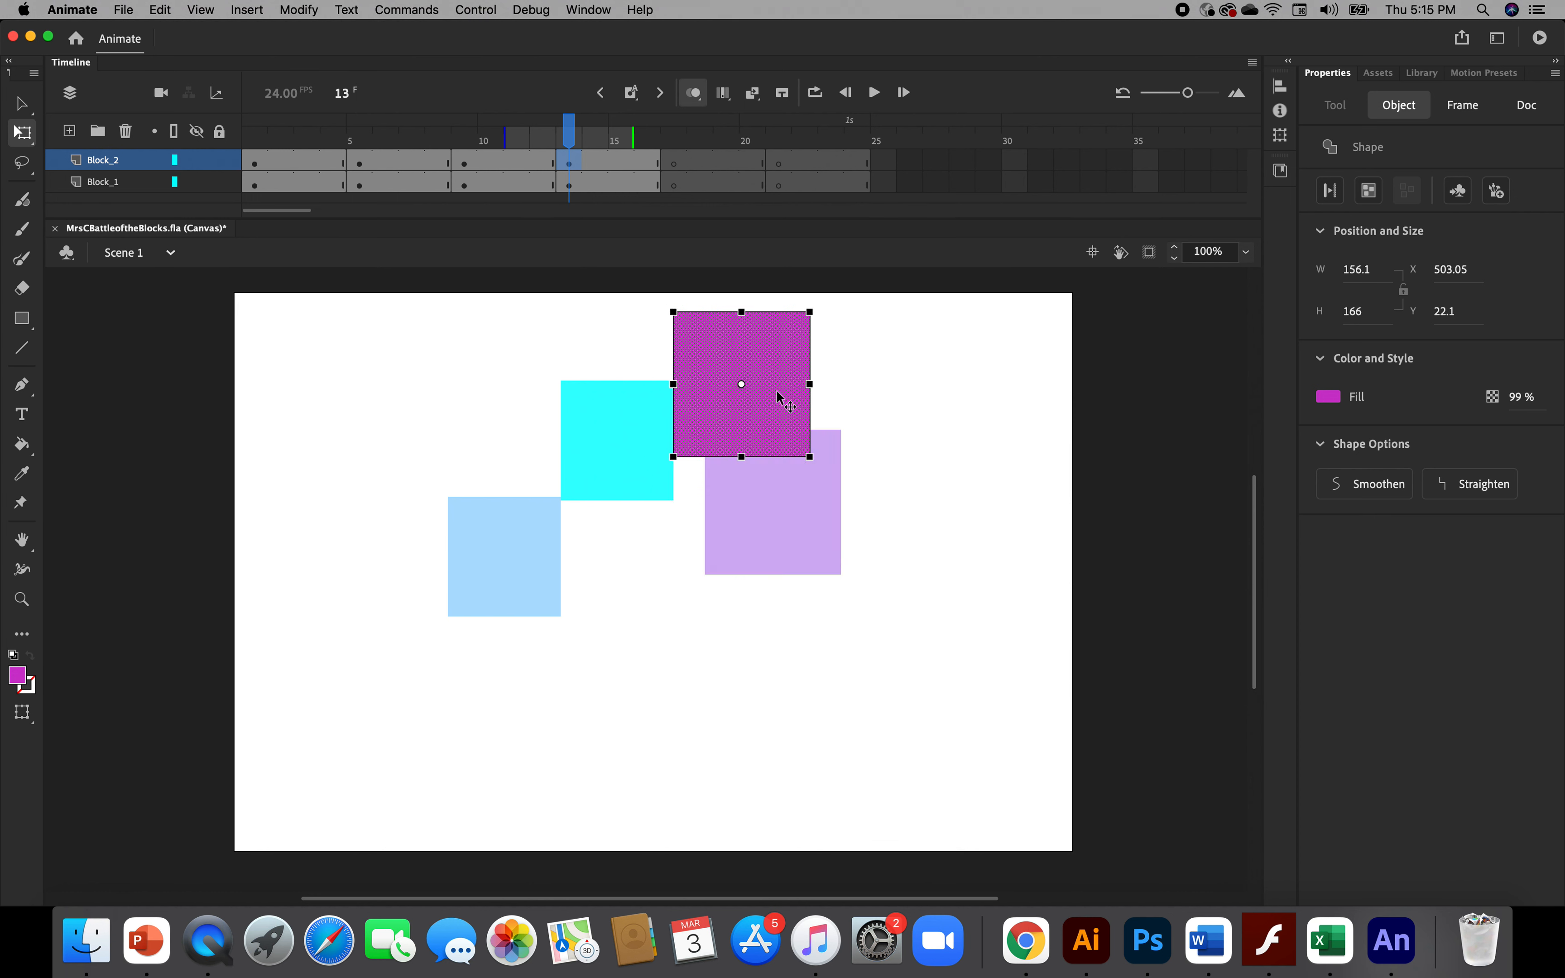
# Reposition the magenta block to about X 567, Y 188 on frame 9 and to about X 720, Y 355 on frame 5
pyautogui.click(473, 163)
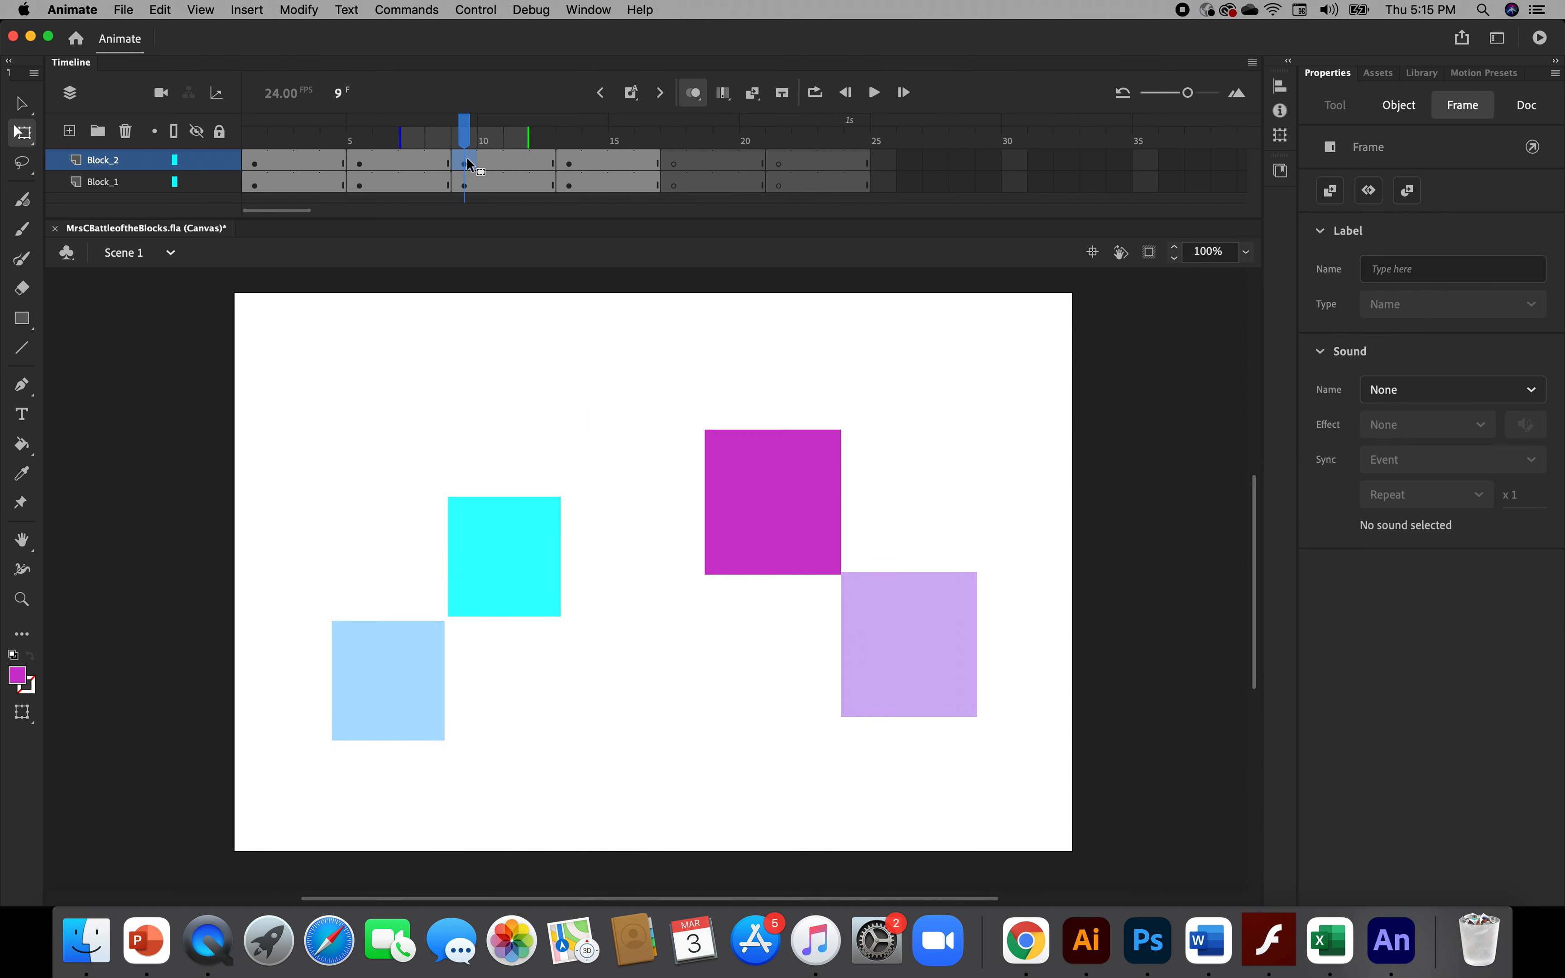
pyautogui.moveTo(756, 508); pyautogui.dragTo(782, 534)
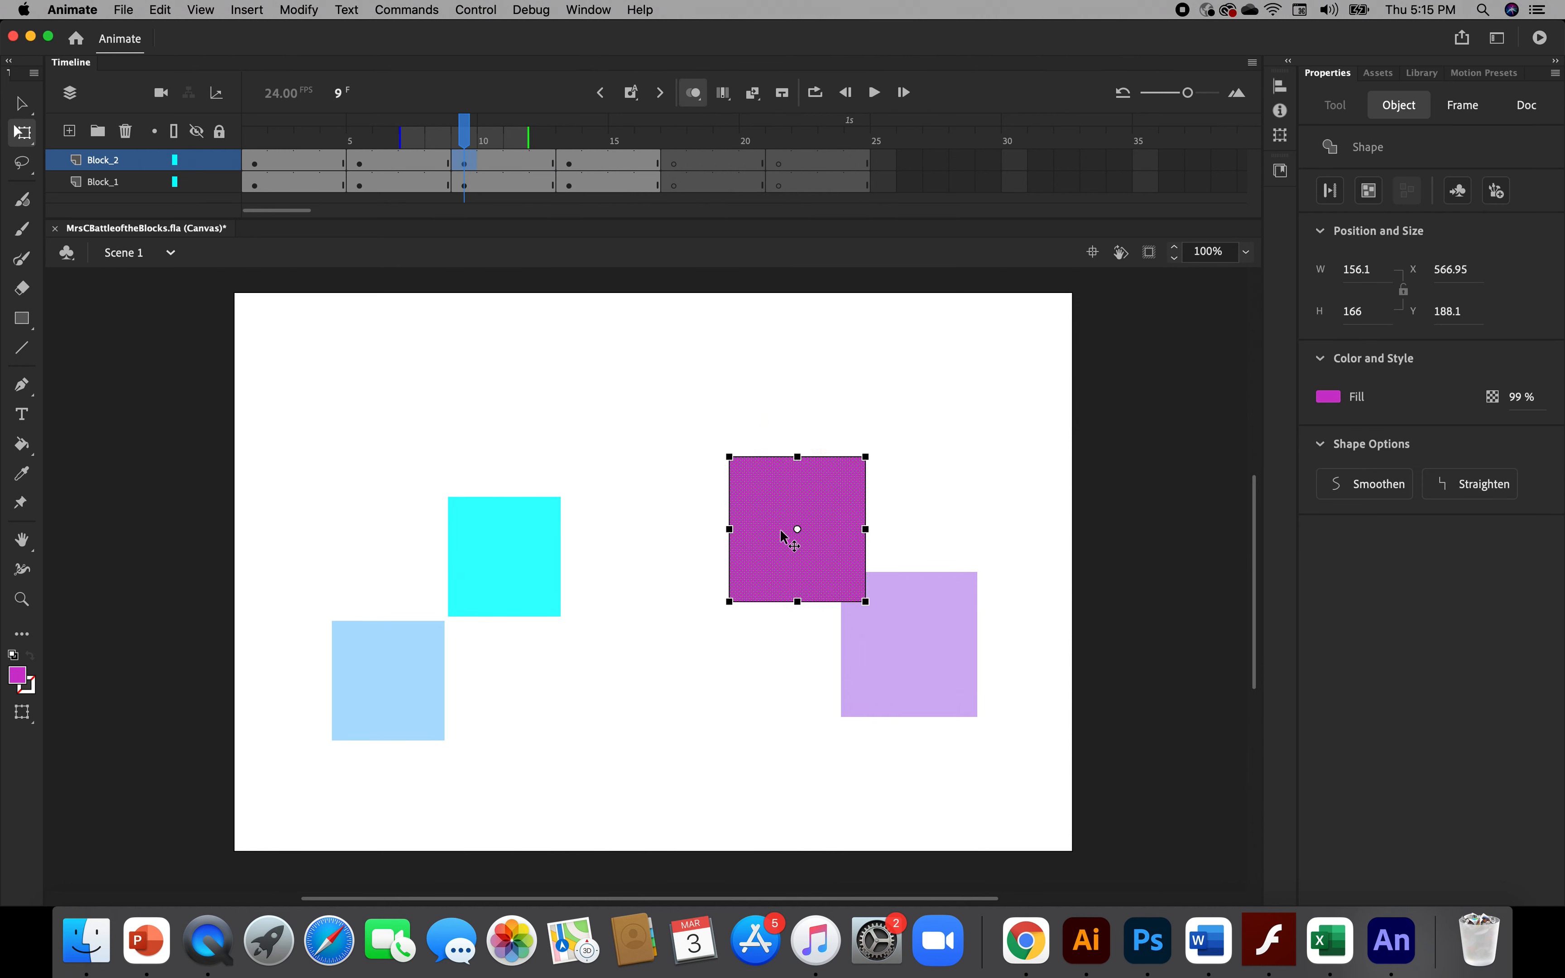
pyautogui.click(357, 167)
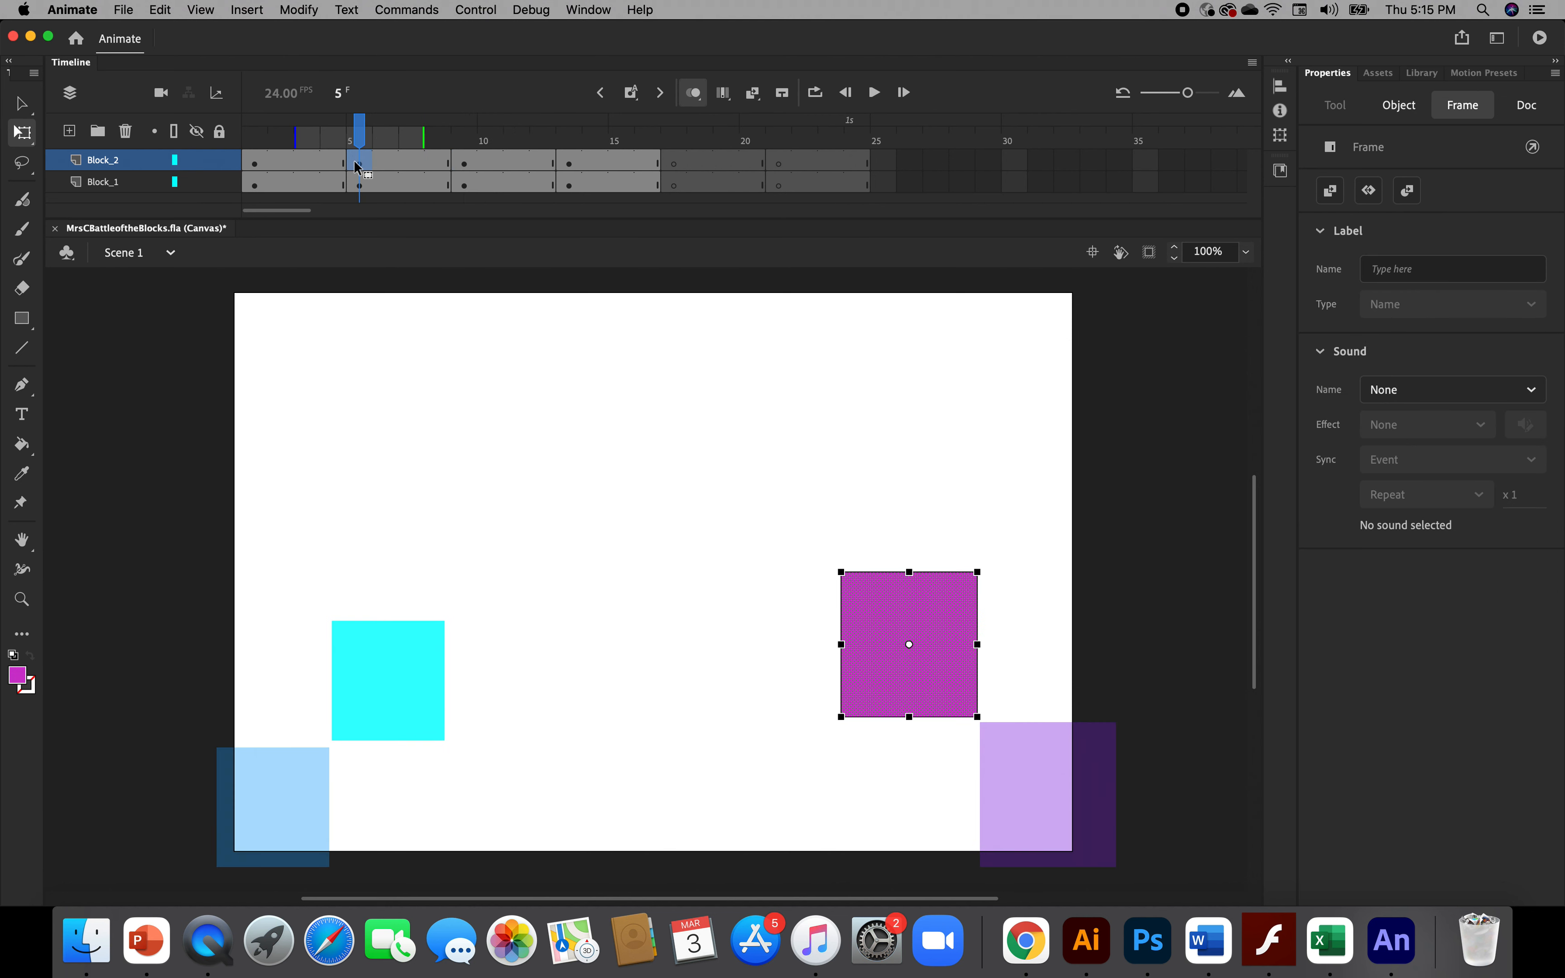
pyautogui.click(880, 614)
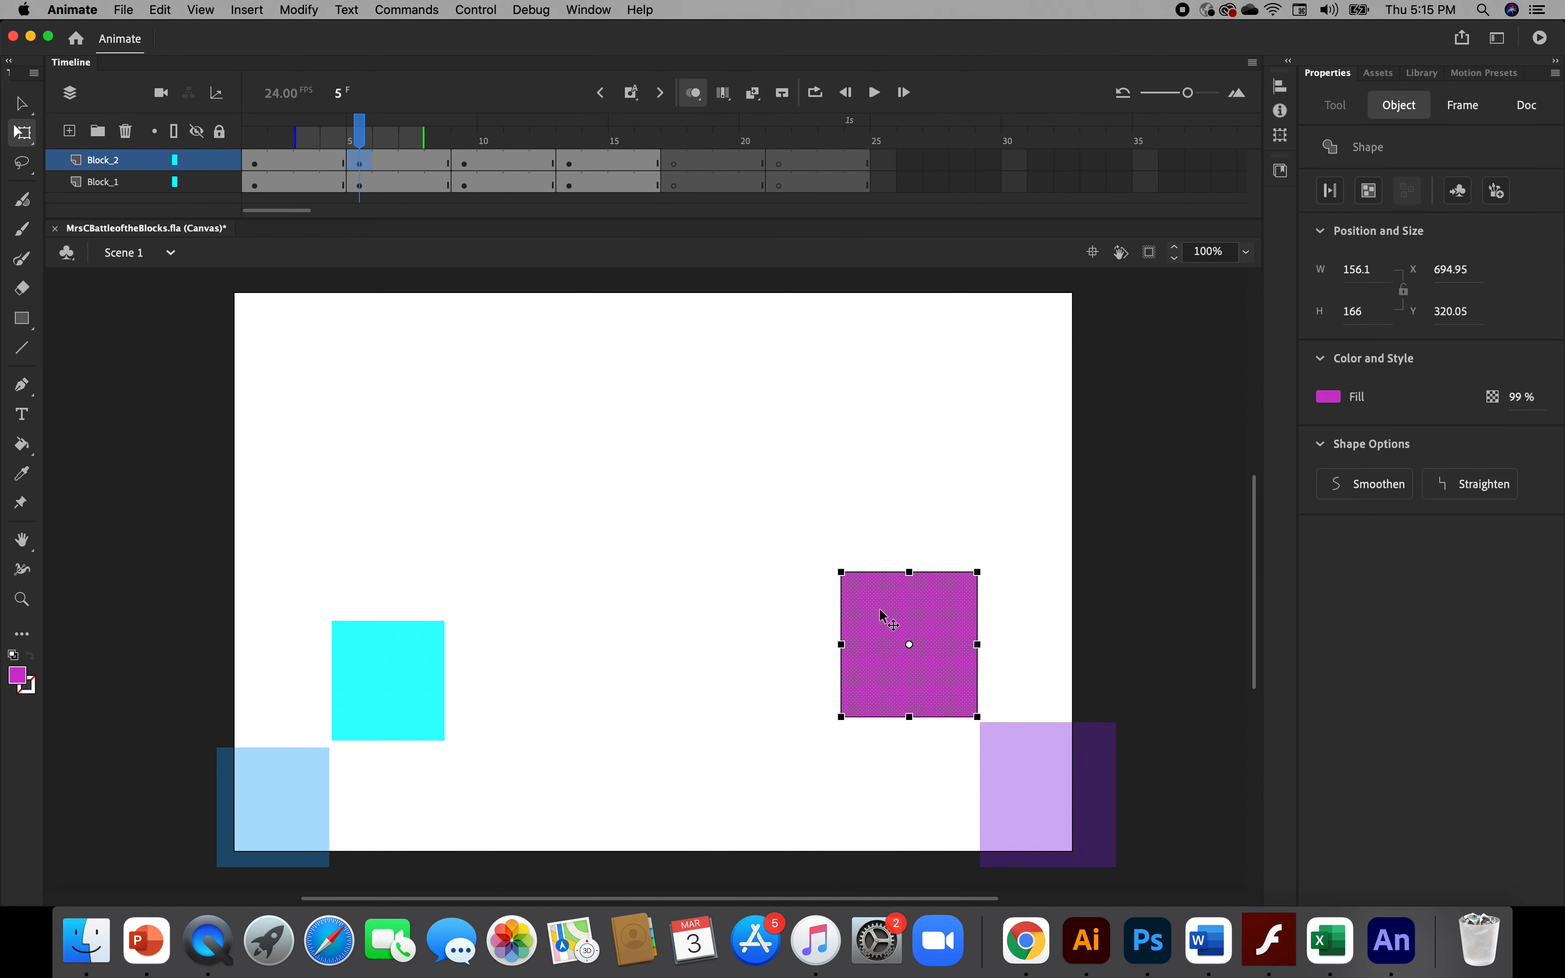
pyautogui.moveTo(881, 612); pyautogui.dragTo(900, 640)
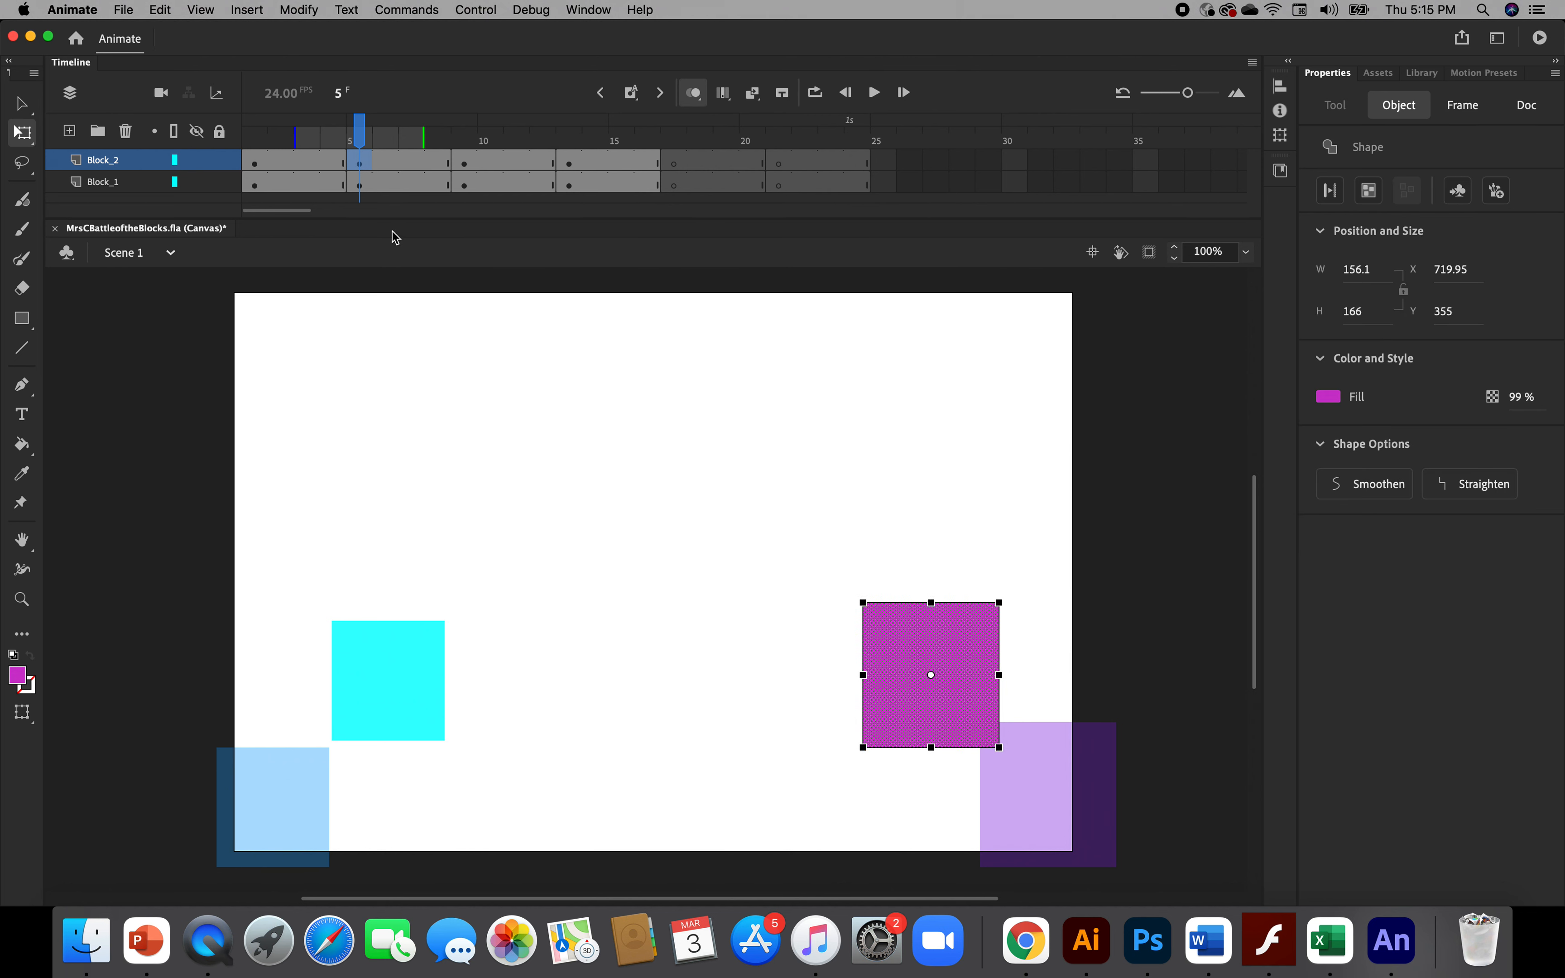
# Scrub through the animation to check the motion, and copy the frame 13 keyframe of Block_2 to frame 17
pyautogui.moveTo(360, 128); pyautogui.dragTo(649, 213)
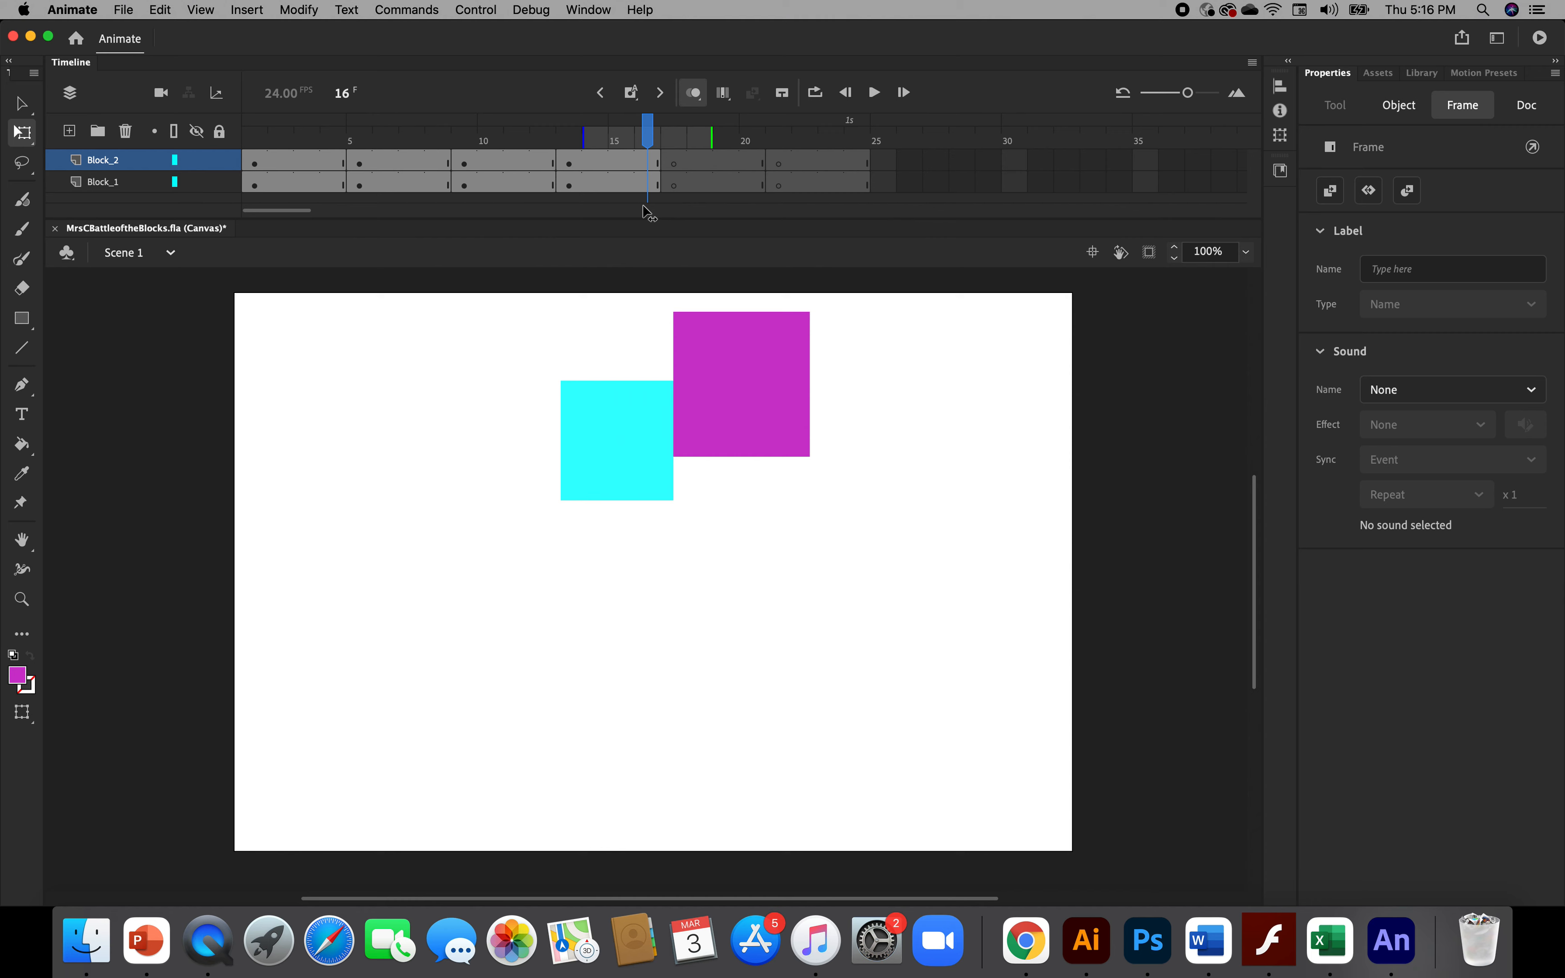
pyautogui.click(647, 212)
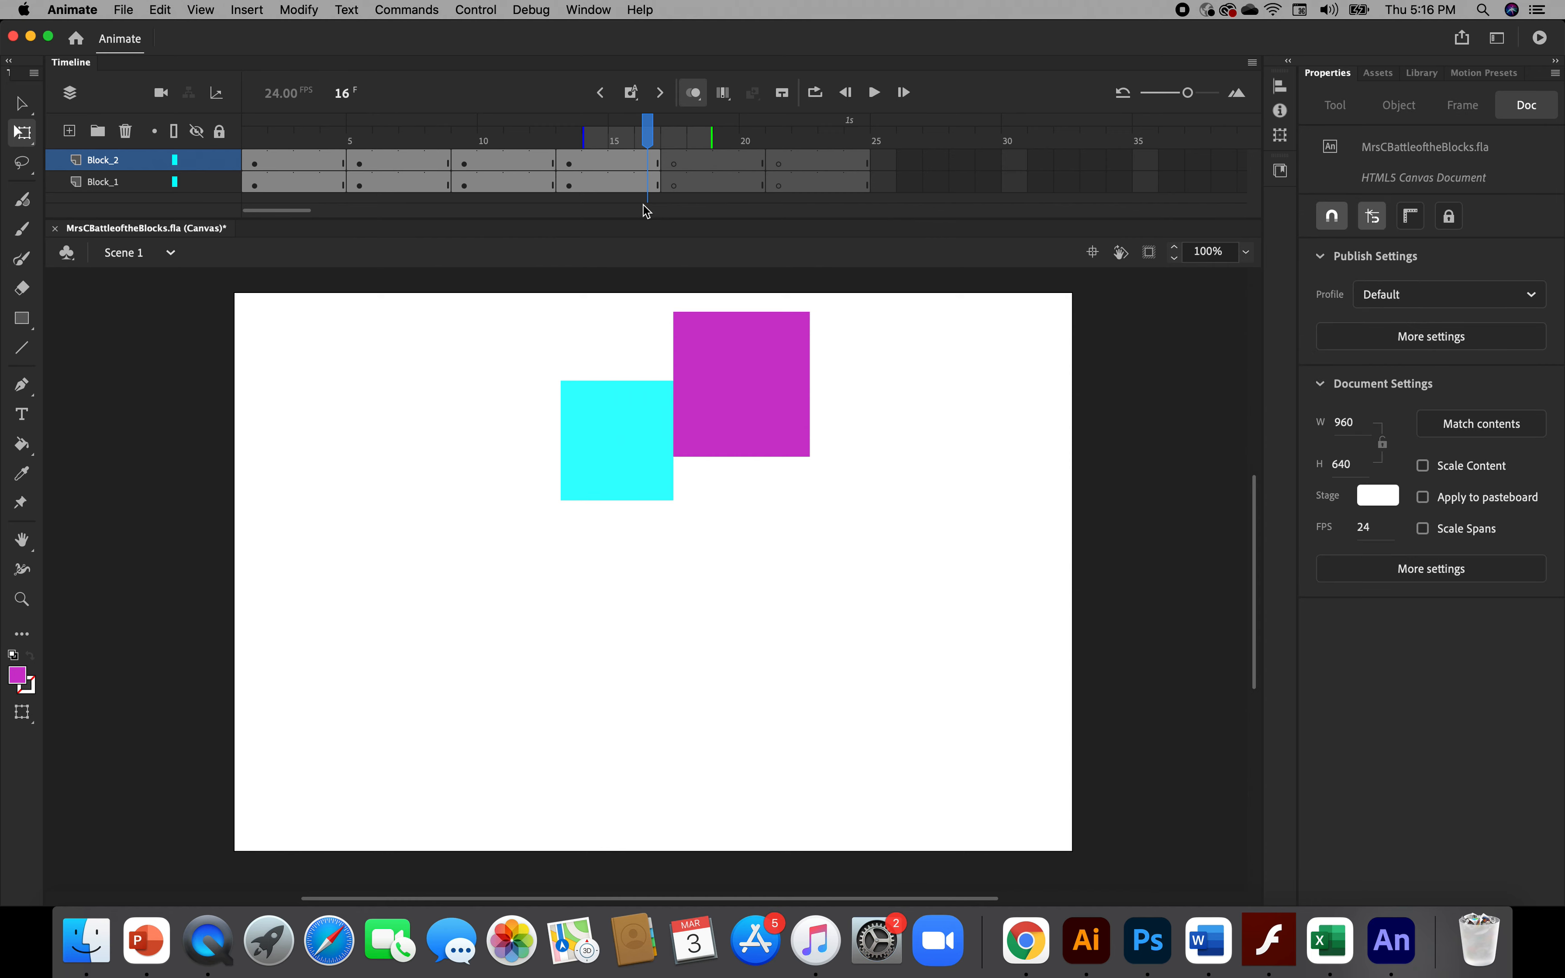
pyautogui.click(569, 165)
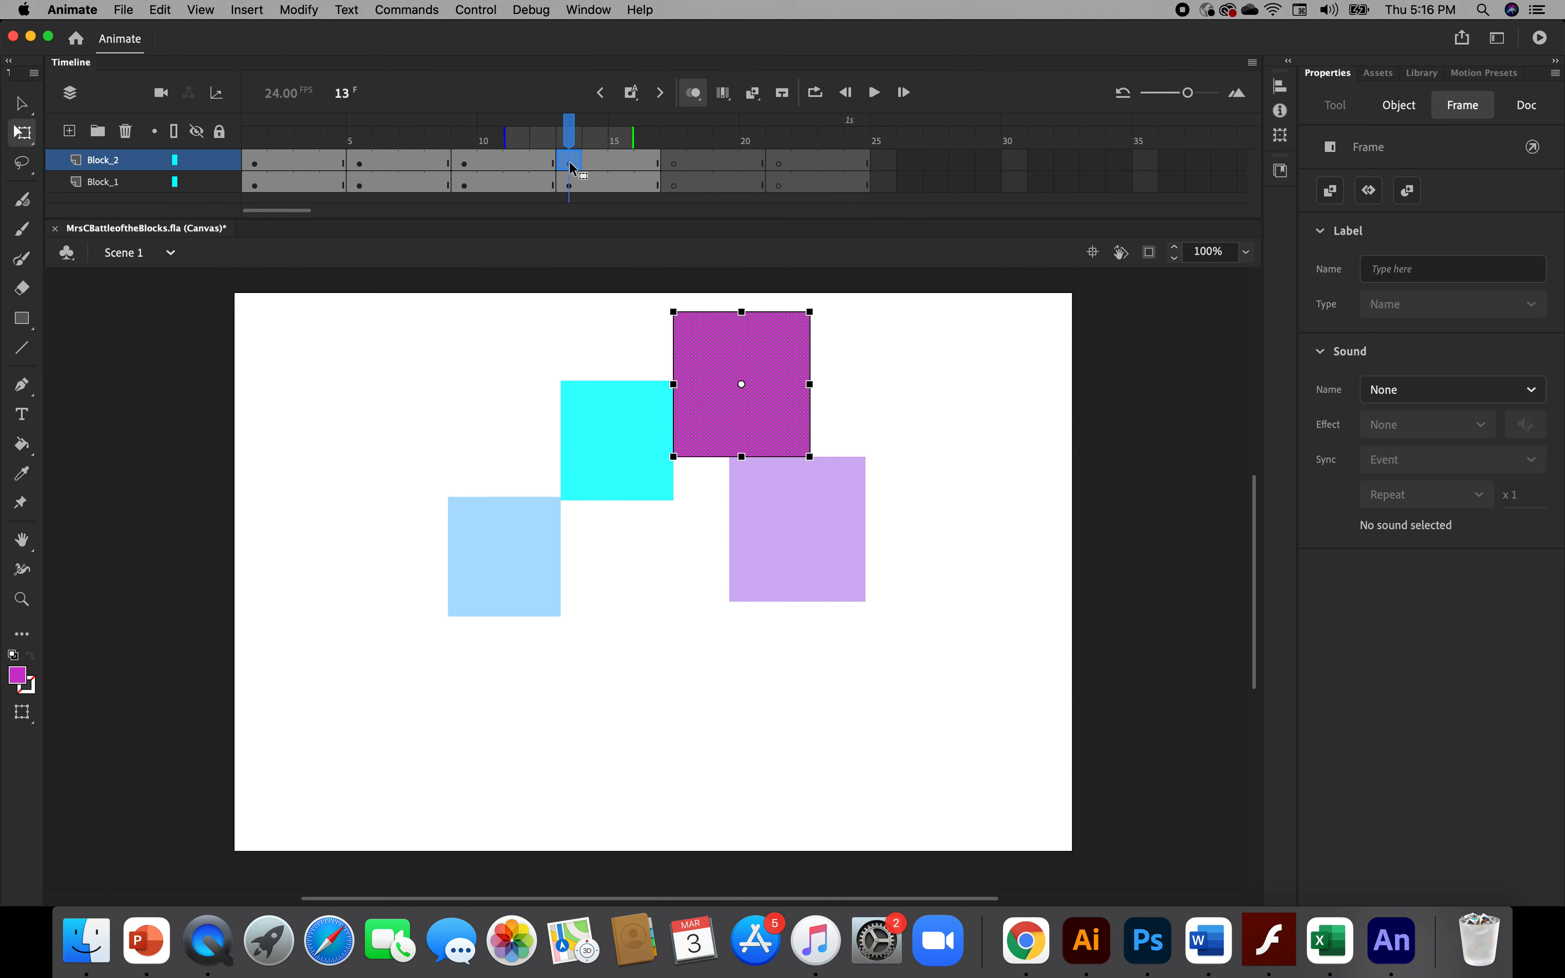
pyautogui.rightClick(569, 163)
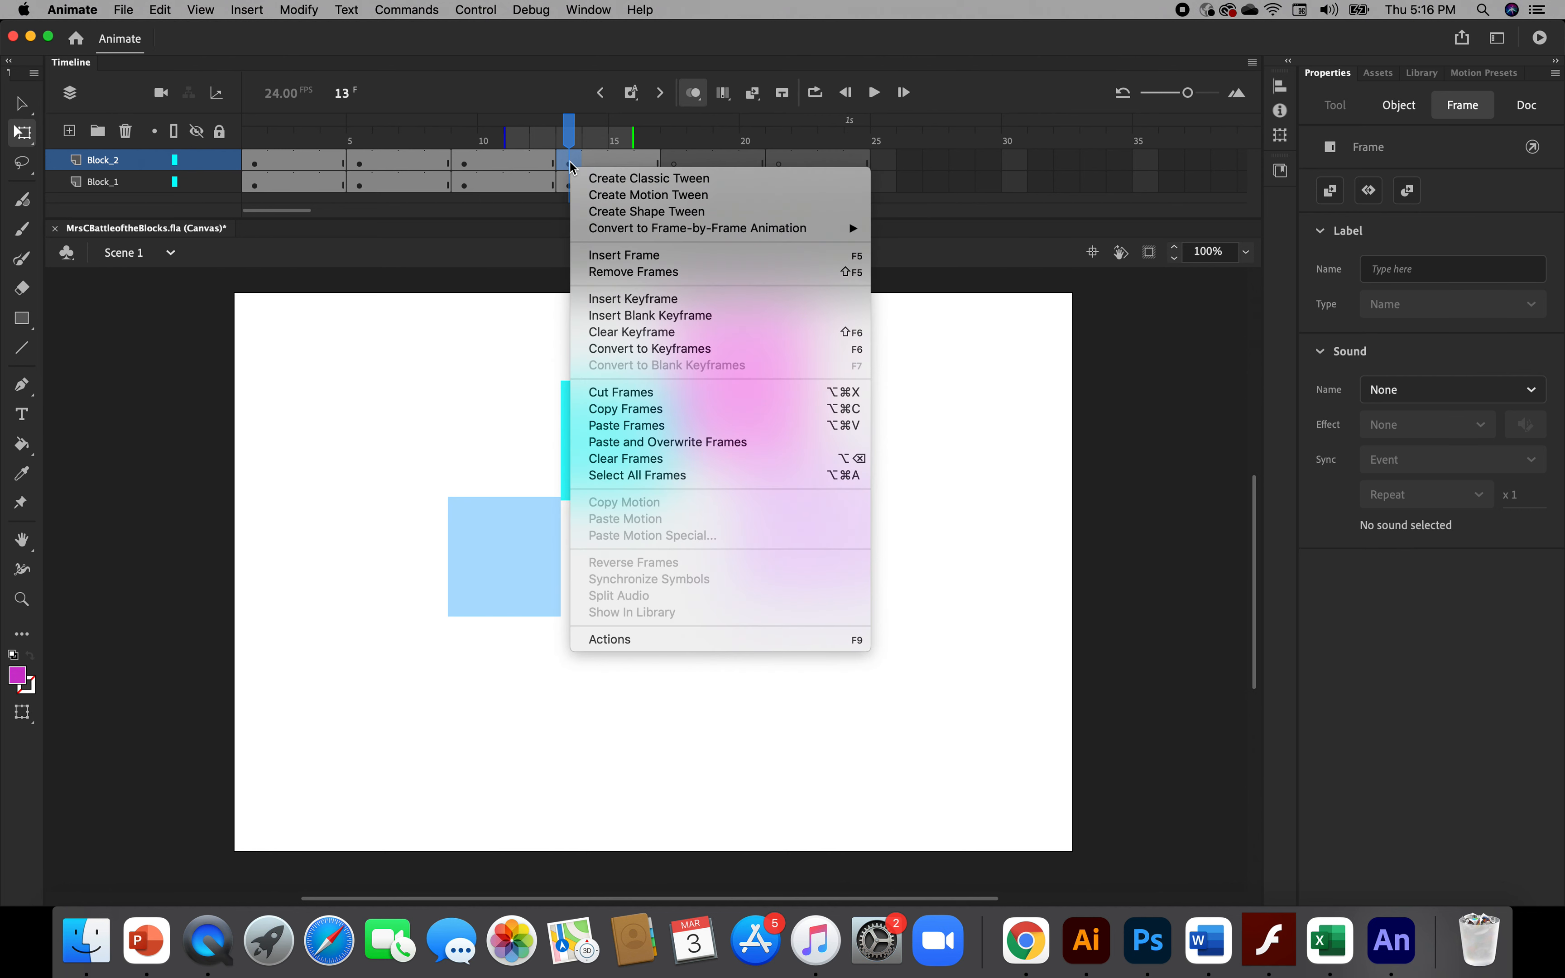
pyautogui.click(622, 408)
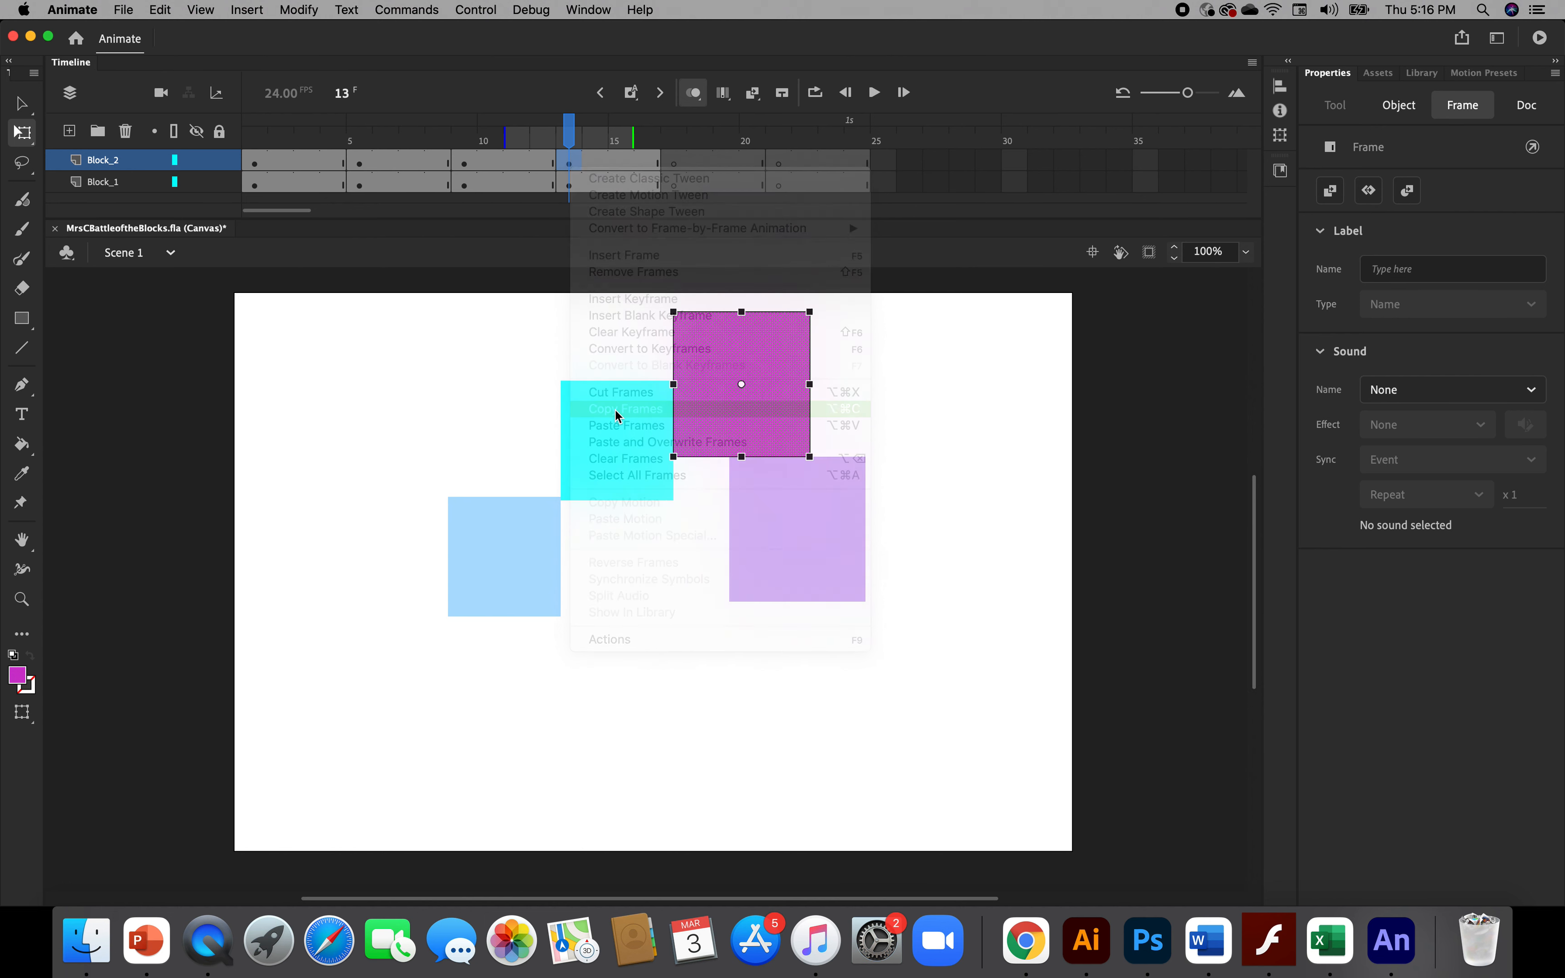
pyautogui.click(674, 163)
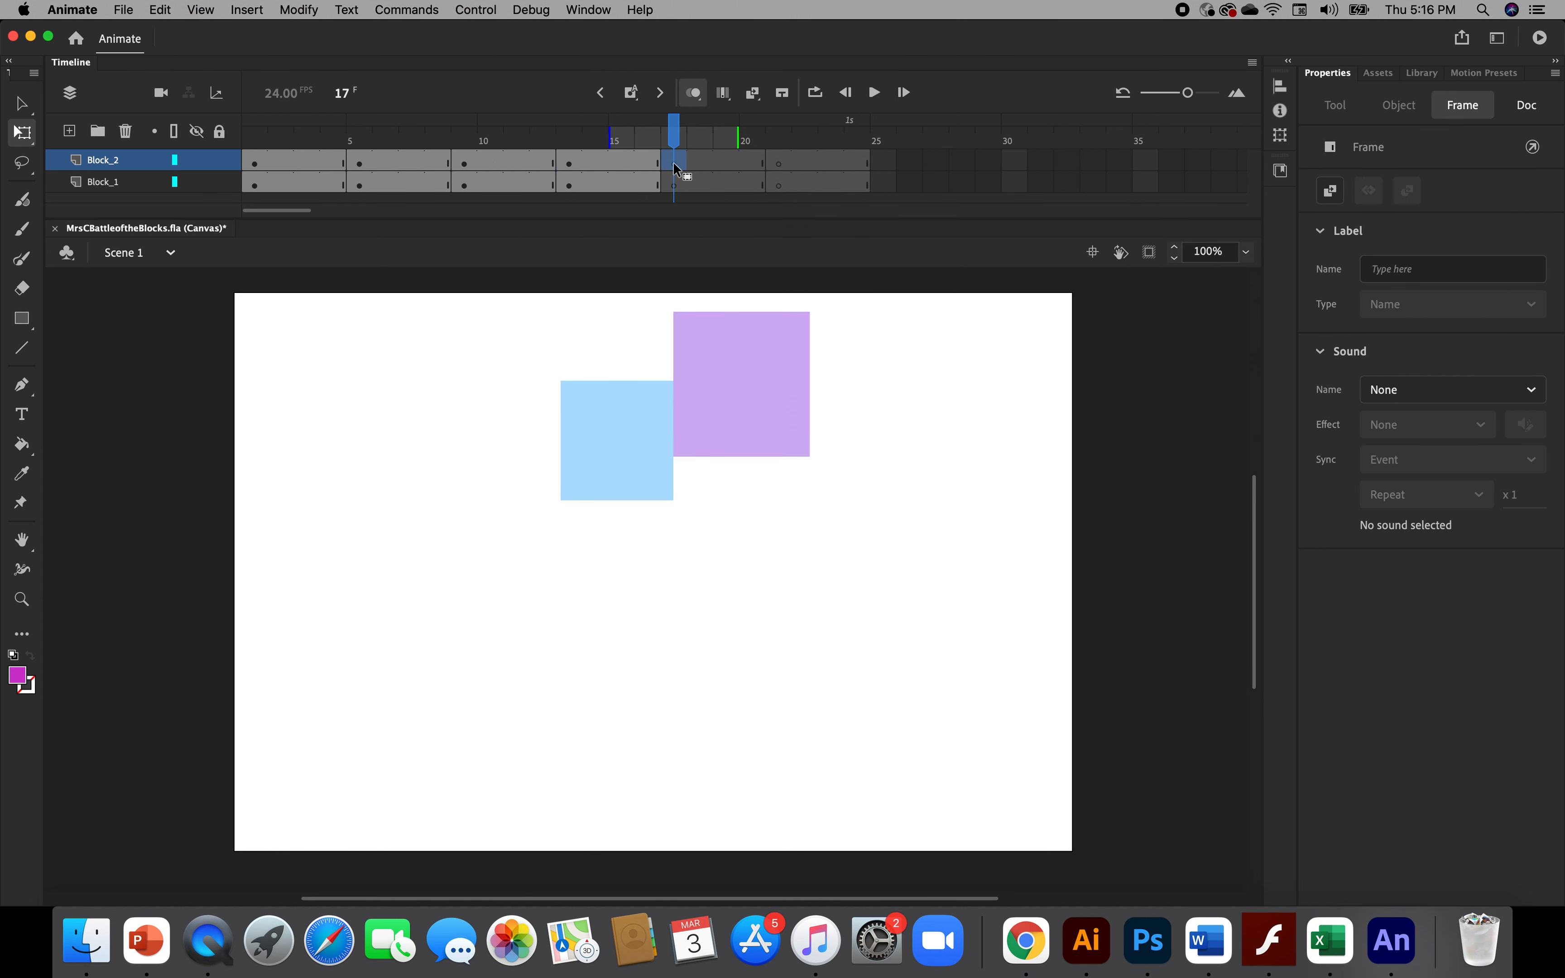
pyautogui.rightClick(674, 164)
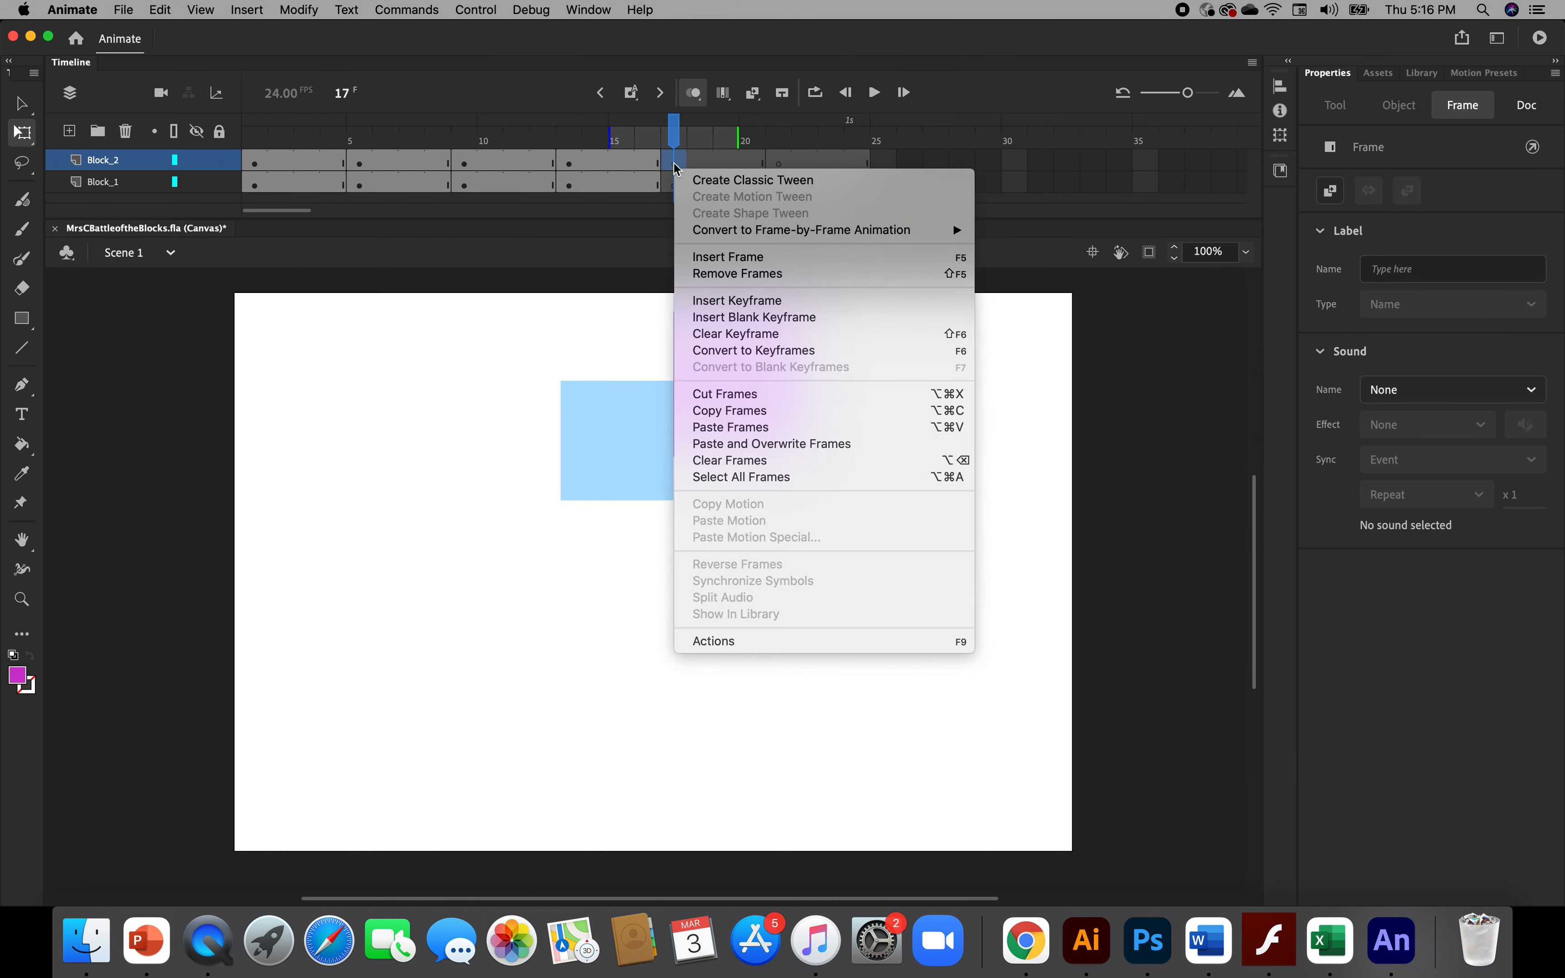
pyautogui.click(726, 427)
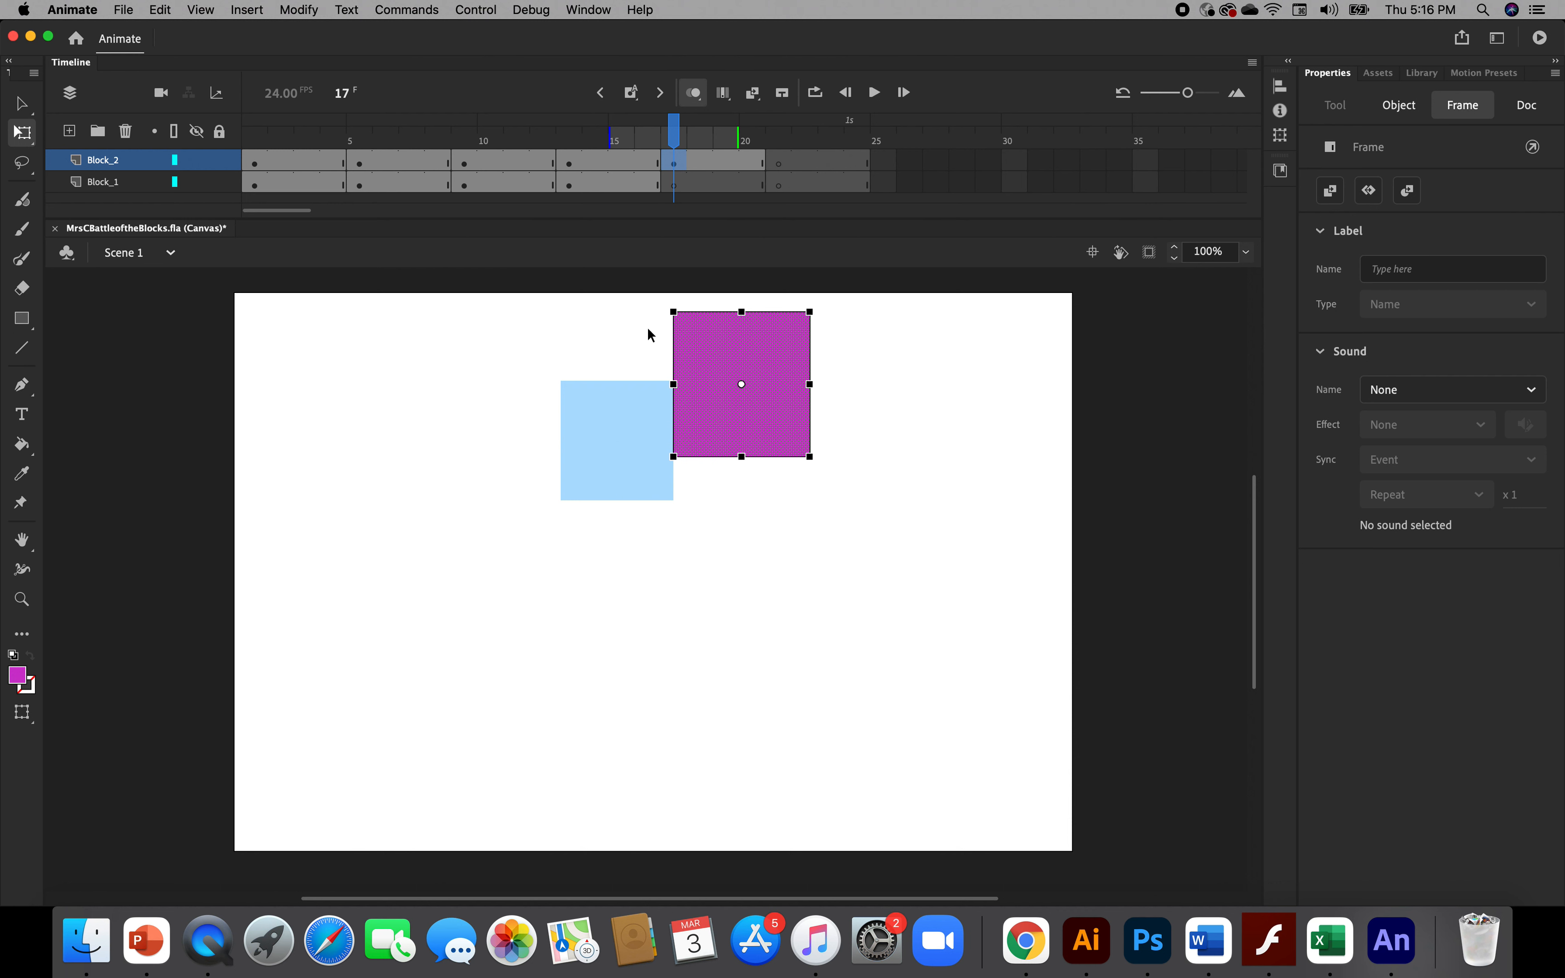
# Set the Eraser size to 2 and erase thin jagged crack lines across the magenta block on frame 17
pyautogui.click(482, 329)
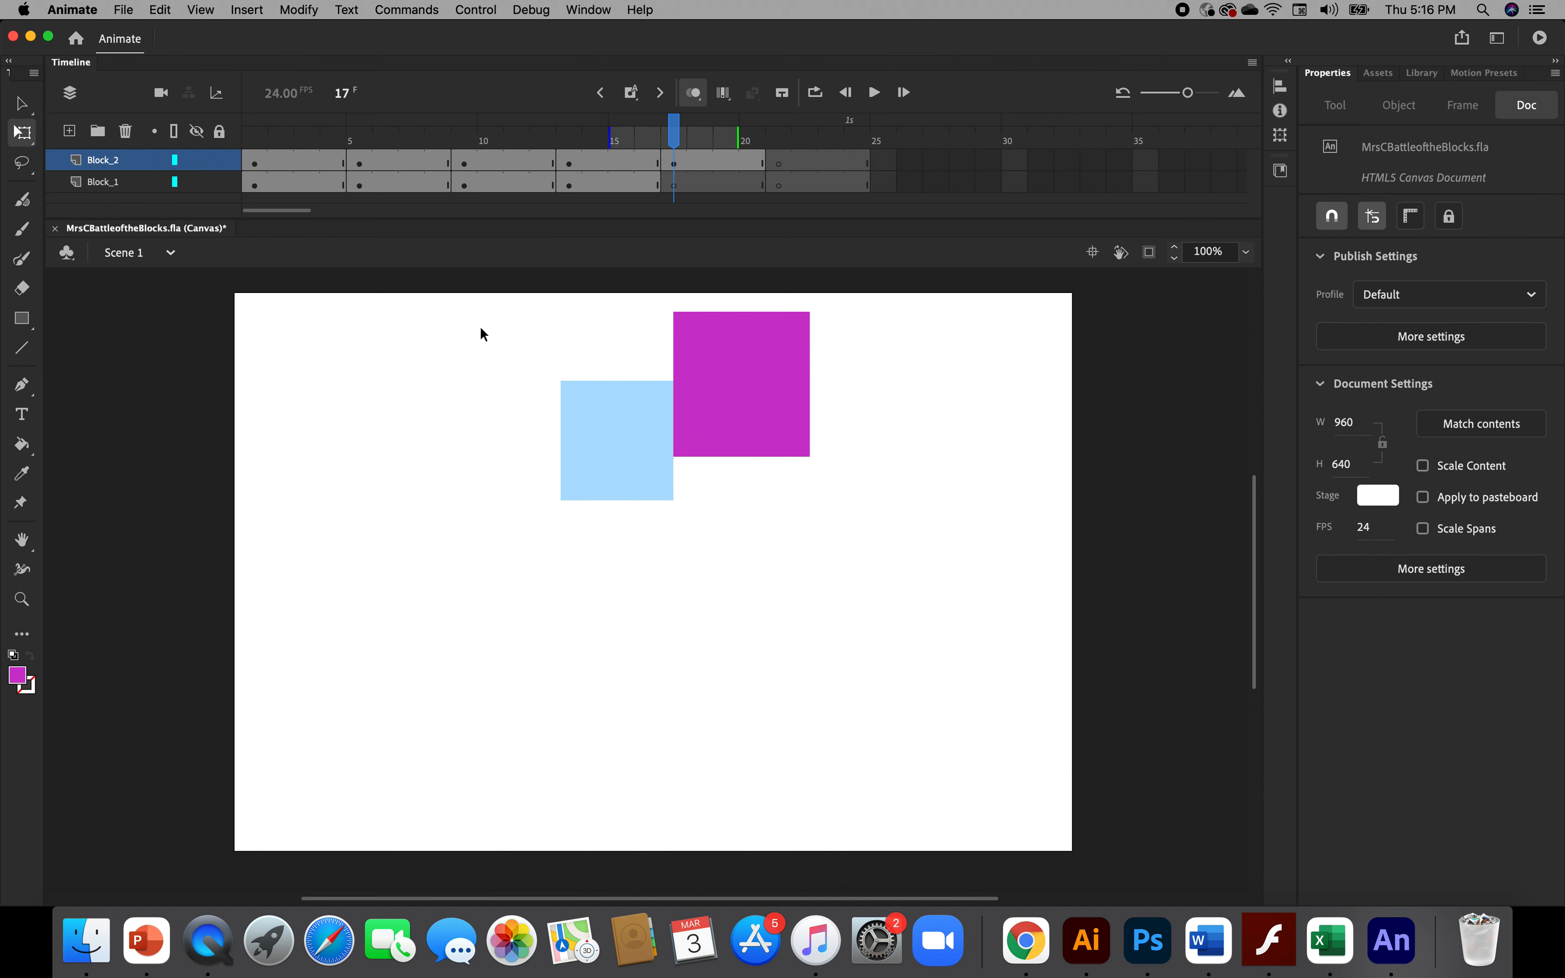
pyautogui.click(21, 288)
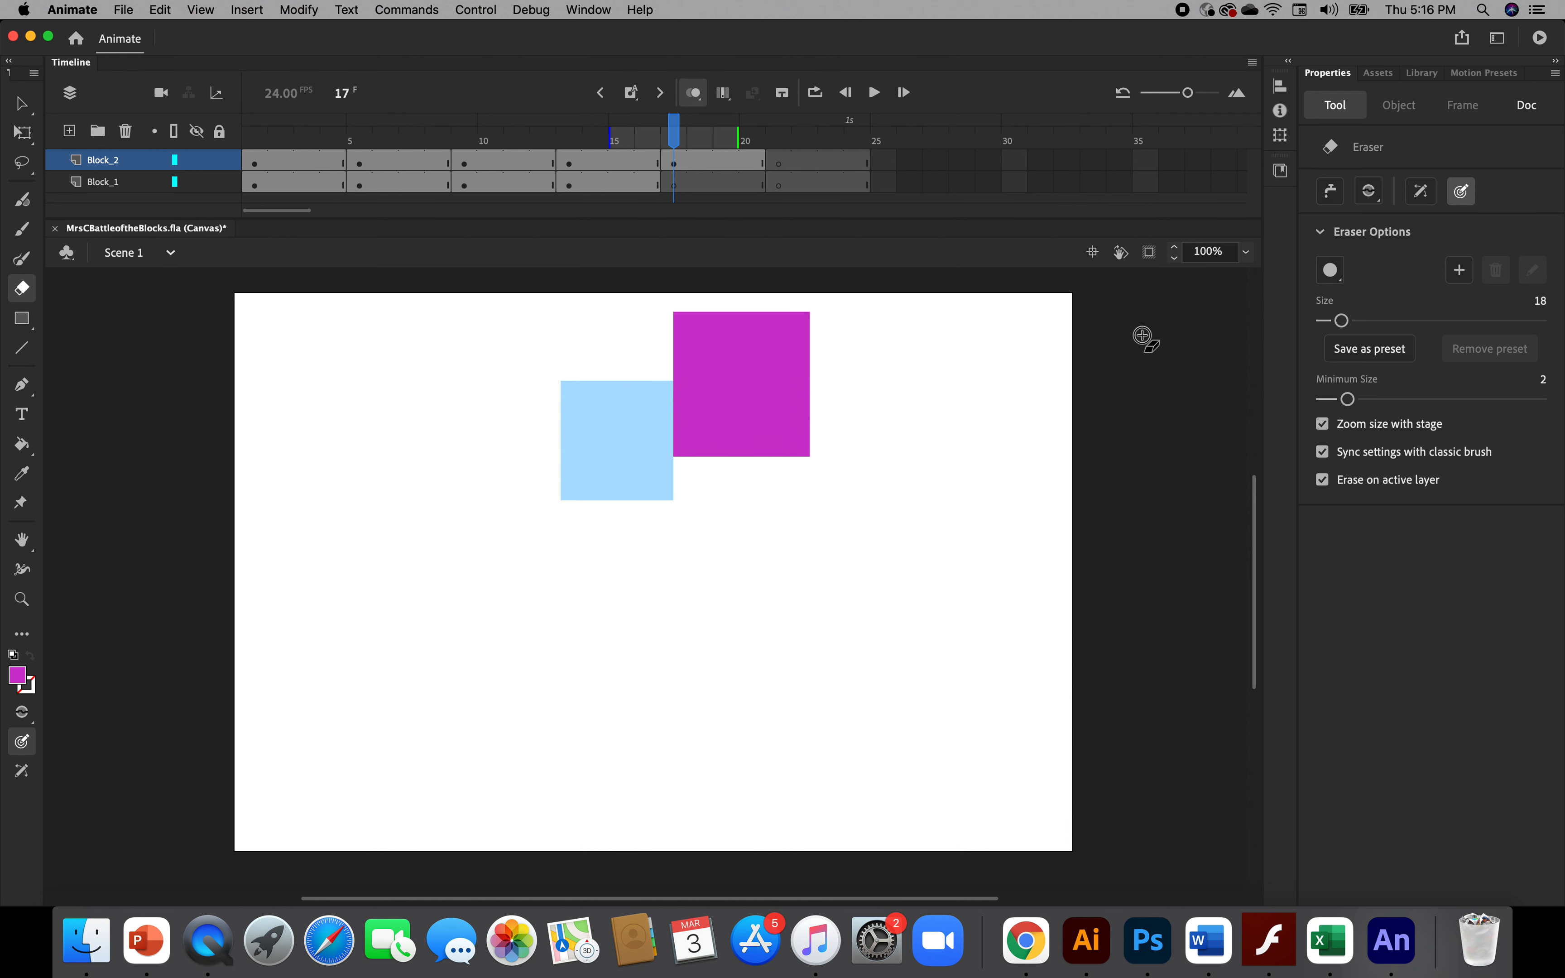
pyautogui.moveTo(1343, 324); pyautogui.dragTo(1328, 324)
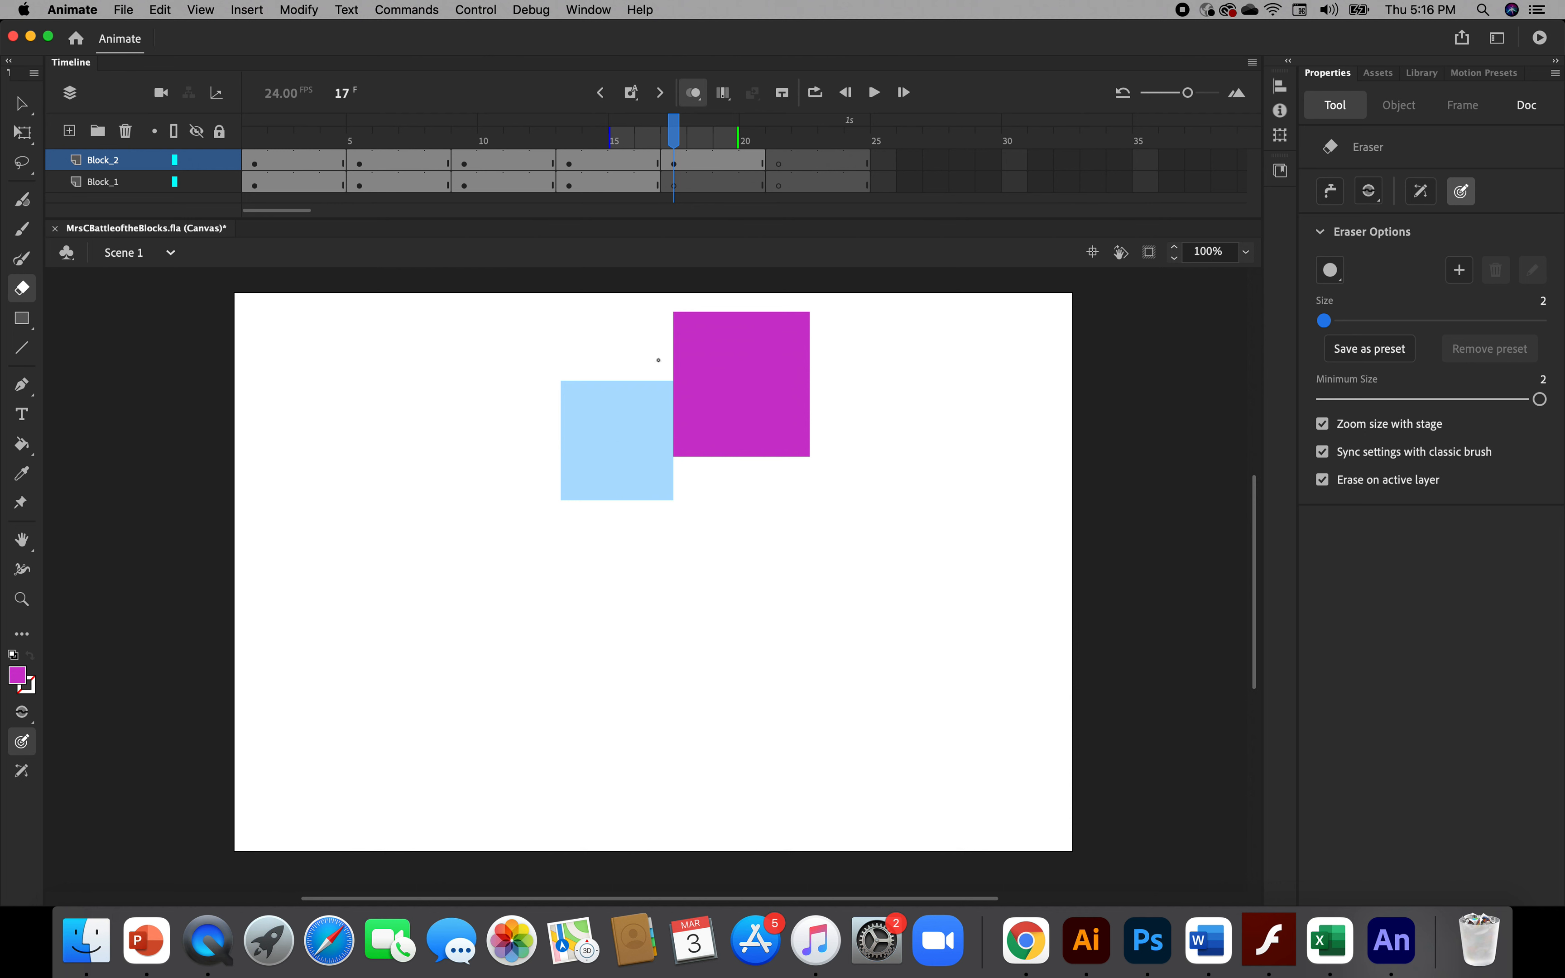
pyautogui.moveTo(658, 361); pyautogui.dragTo(710, 380)
pyautogui.moveTo(738, 306); pyautogui.dragTo(740, 308)
pyautogui.moveTo(737, 332); pyautogui.dragTo(712, 416)
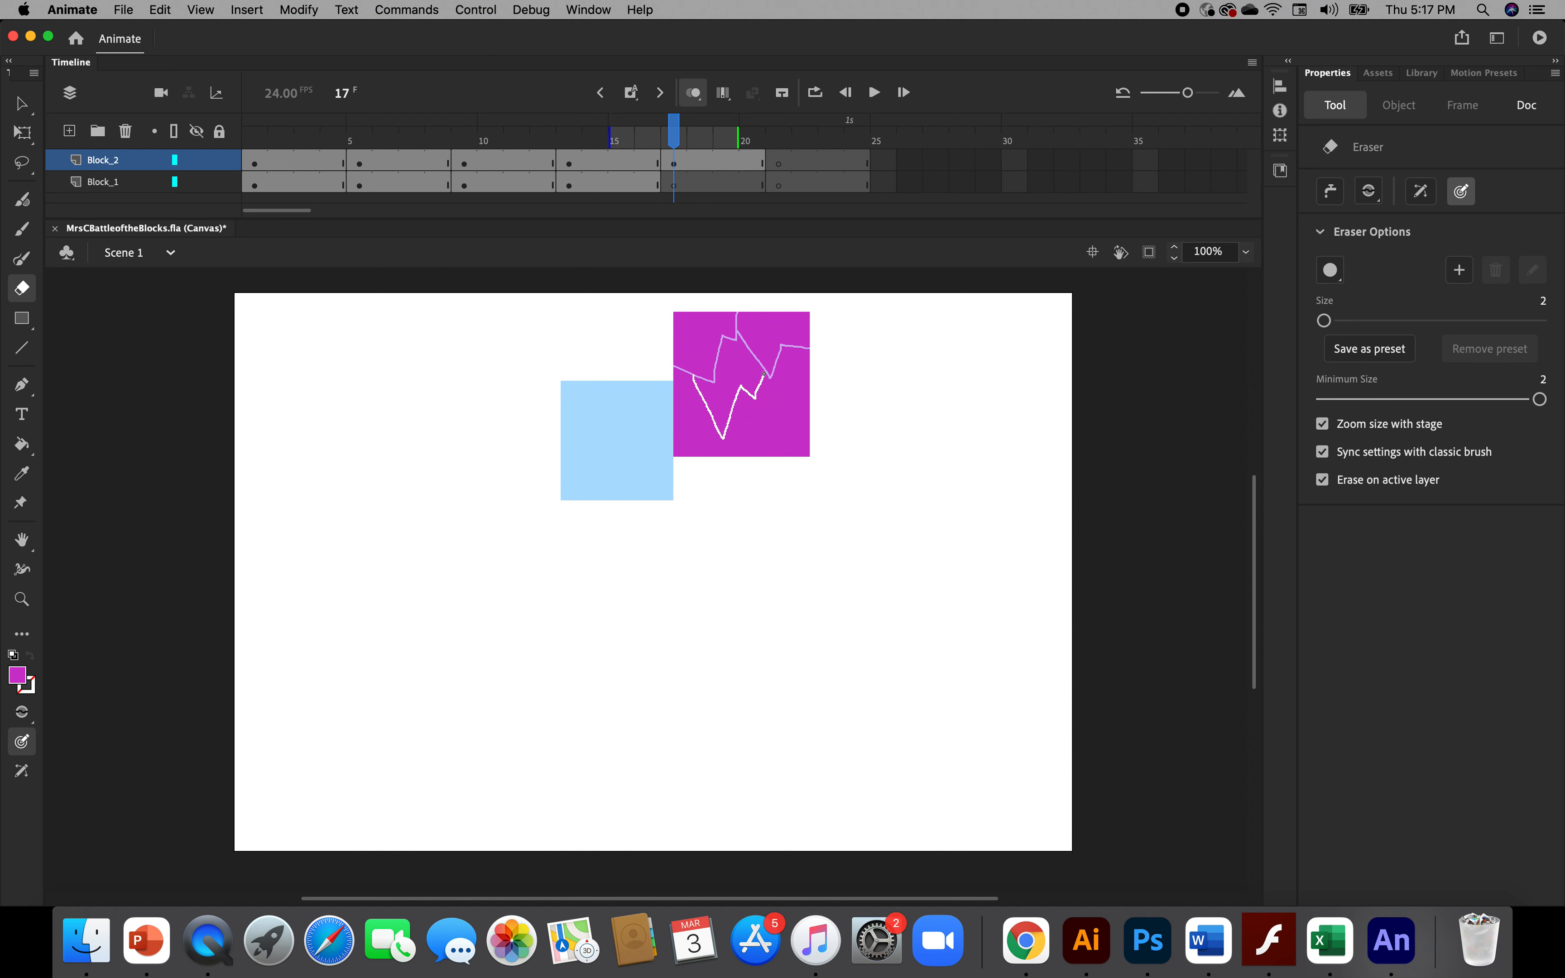
pyautogui.moveTo(764, 371); pyautogui.dragTo(765, 367)
pyautogui.moveTo(781, 468); pyautogui.dragTo(784, 466)
pyautogui.moveTo(674, 432); pyautogui.dragTo(674, 435)
# Move the outer fragments of the cracked magenta block on frame 17 slightly outward from its centre
pyautogui.click(22, 104)
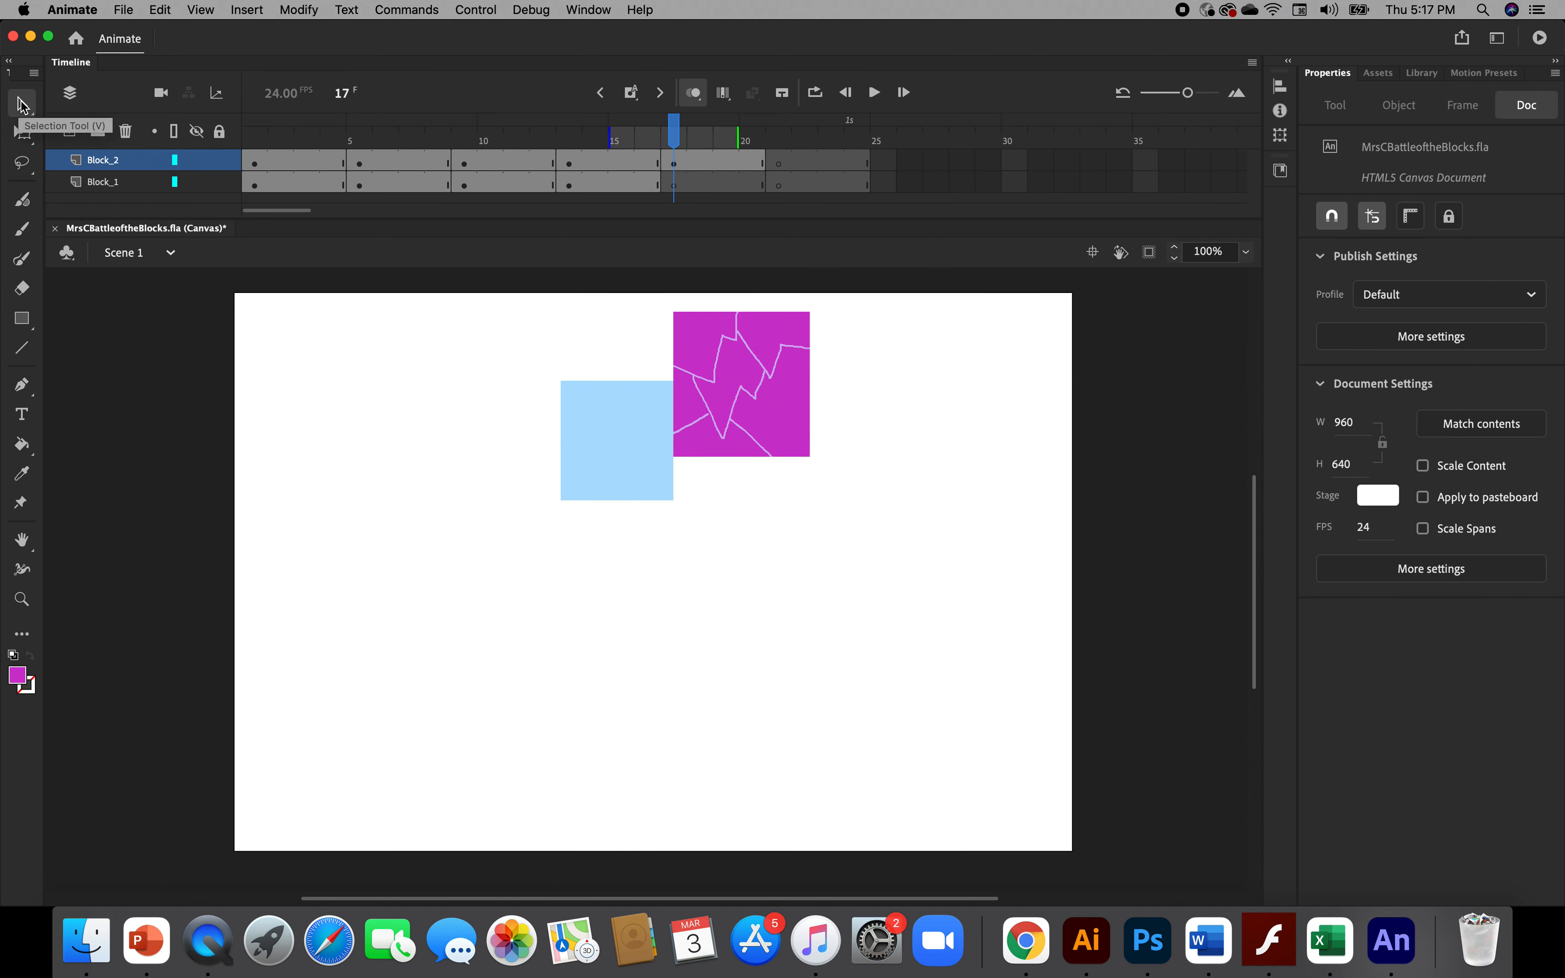
pyautogui.click(696, 338)
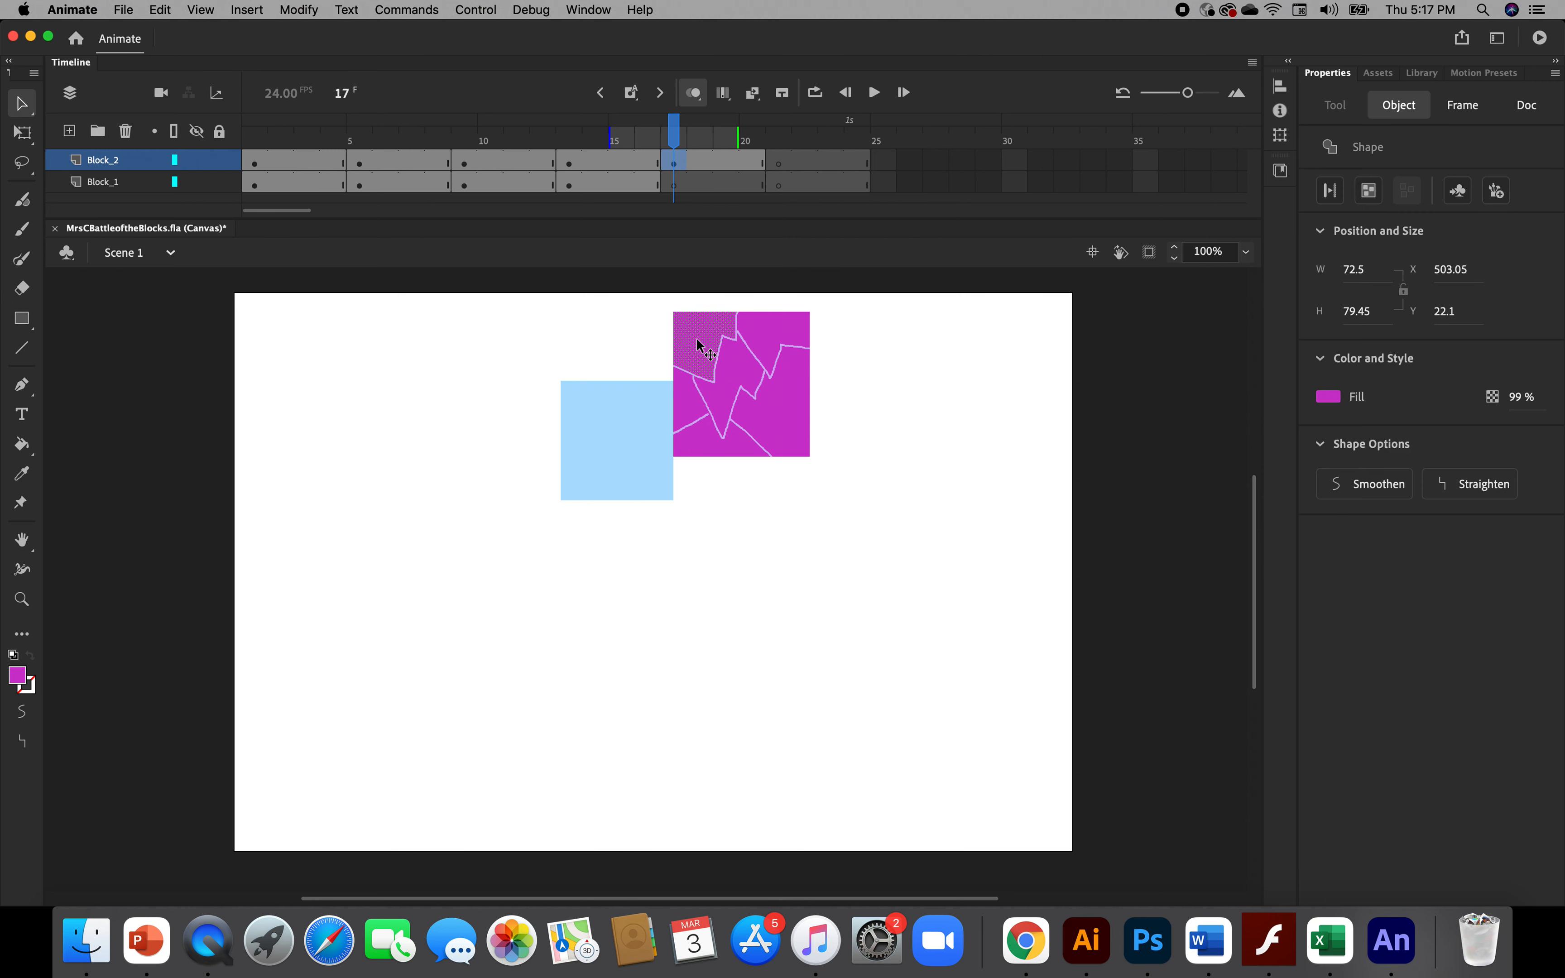
pyautogui.moveTo(696, 339); pyautogui.dragTo(680, 327)
pyautogui.moveTo(786, 326); pyautogui.dragTo(794, 307)
pyautogui.moveTo(805, 387); pyautogui.dragTo(835, 406)
pyautogui.moveTo(737, 461); pyautogui.dragTo(747, 479)
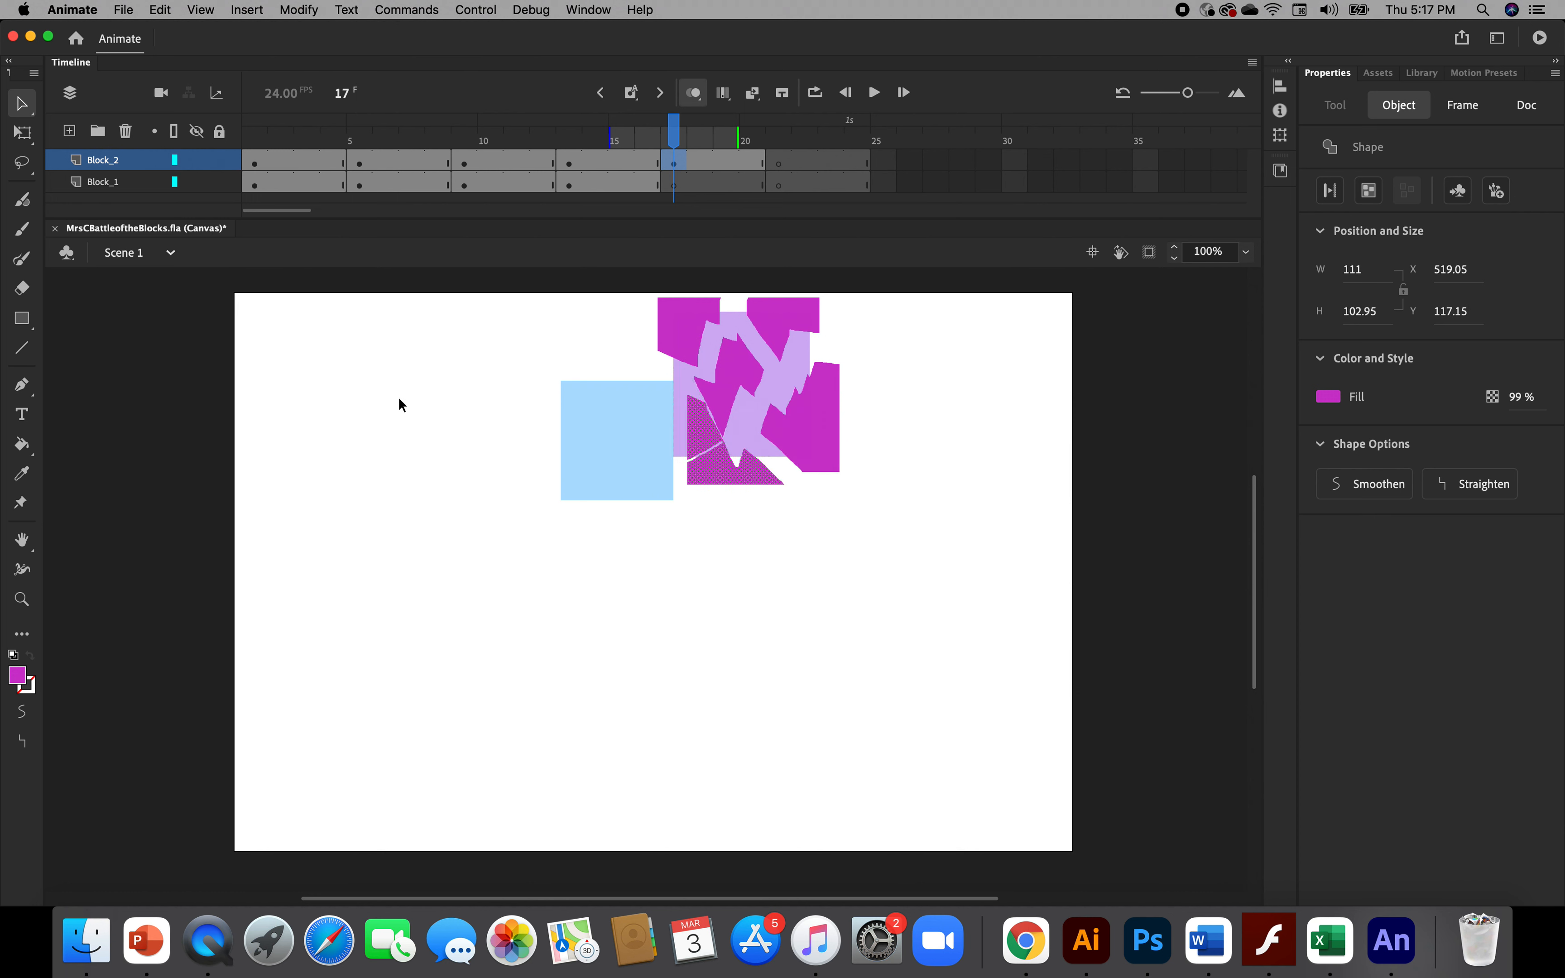
# Erase along the crack above the bottom magenta fragment to cut it free, and move the fragment down and right
pyautogui.click(22, 288)
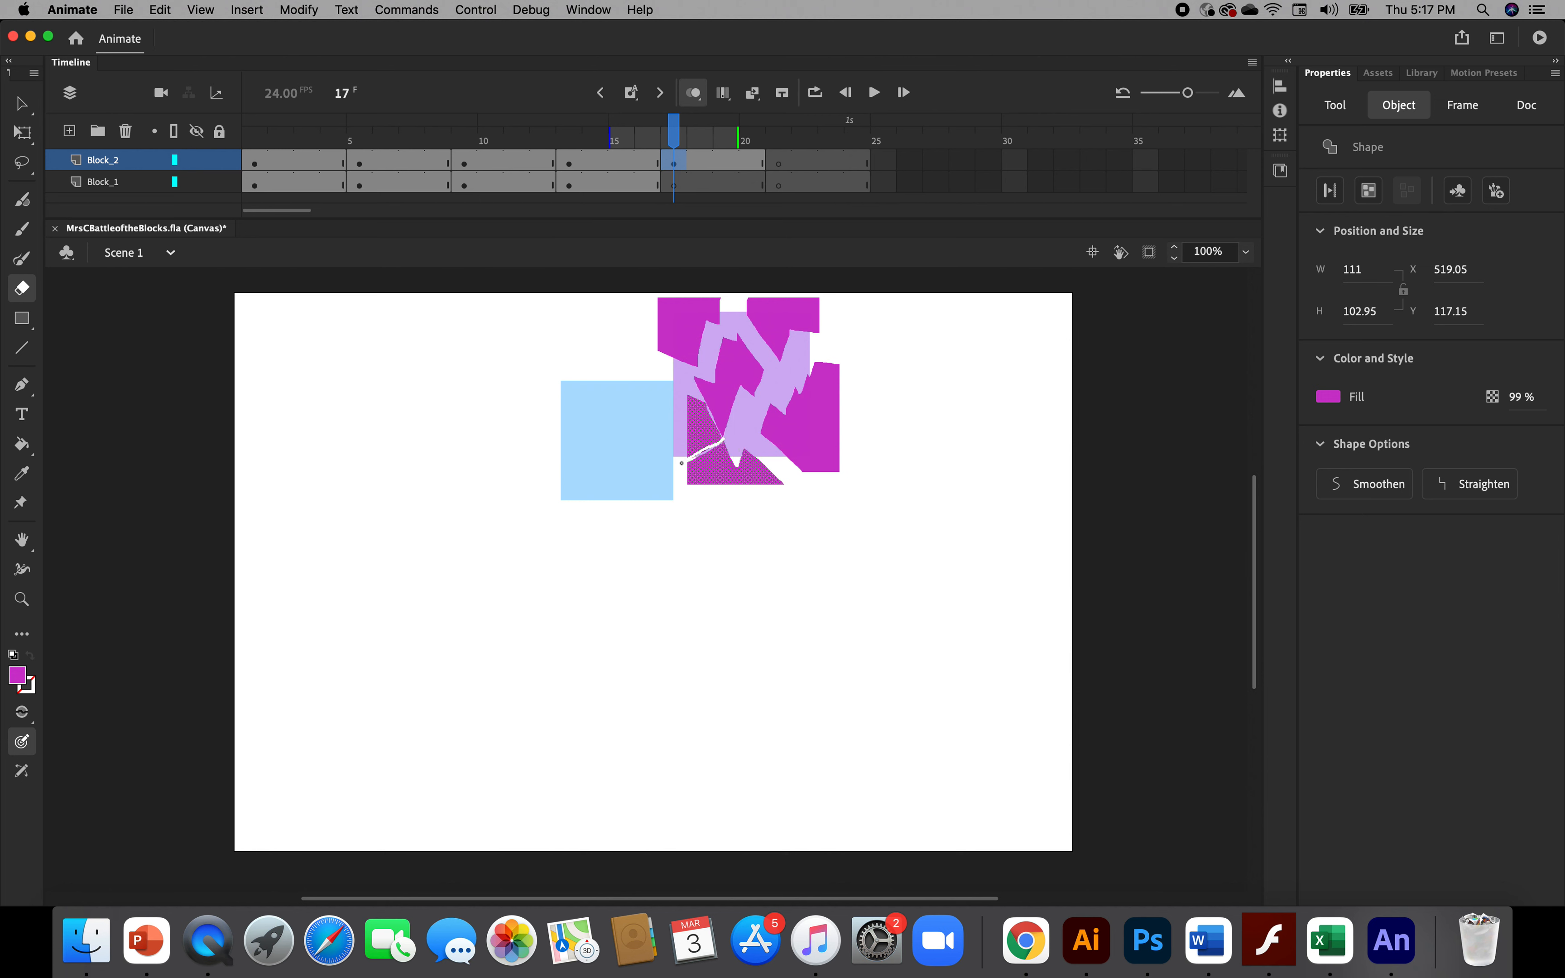
pyautogui.moveTo(685, 461); pyautogui.dragTo(685, 461)
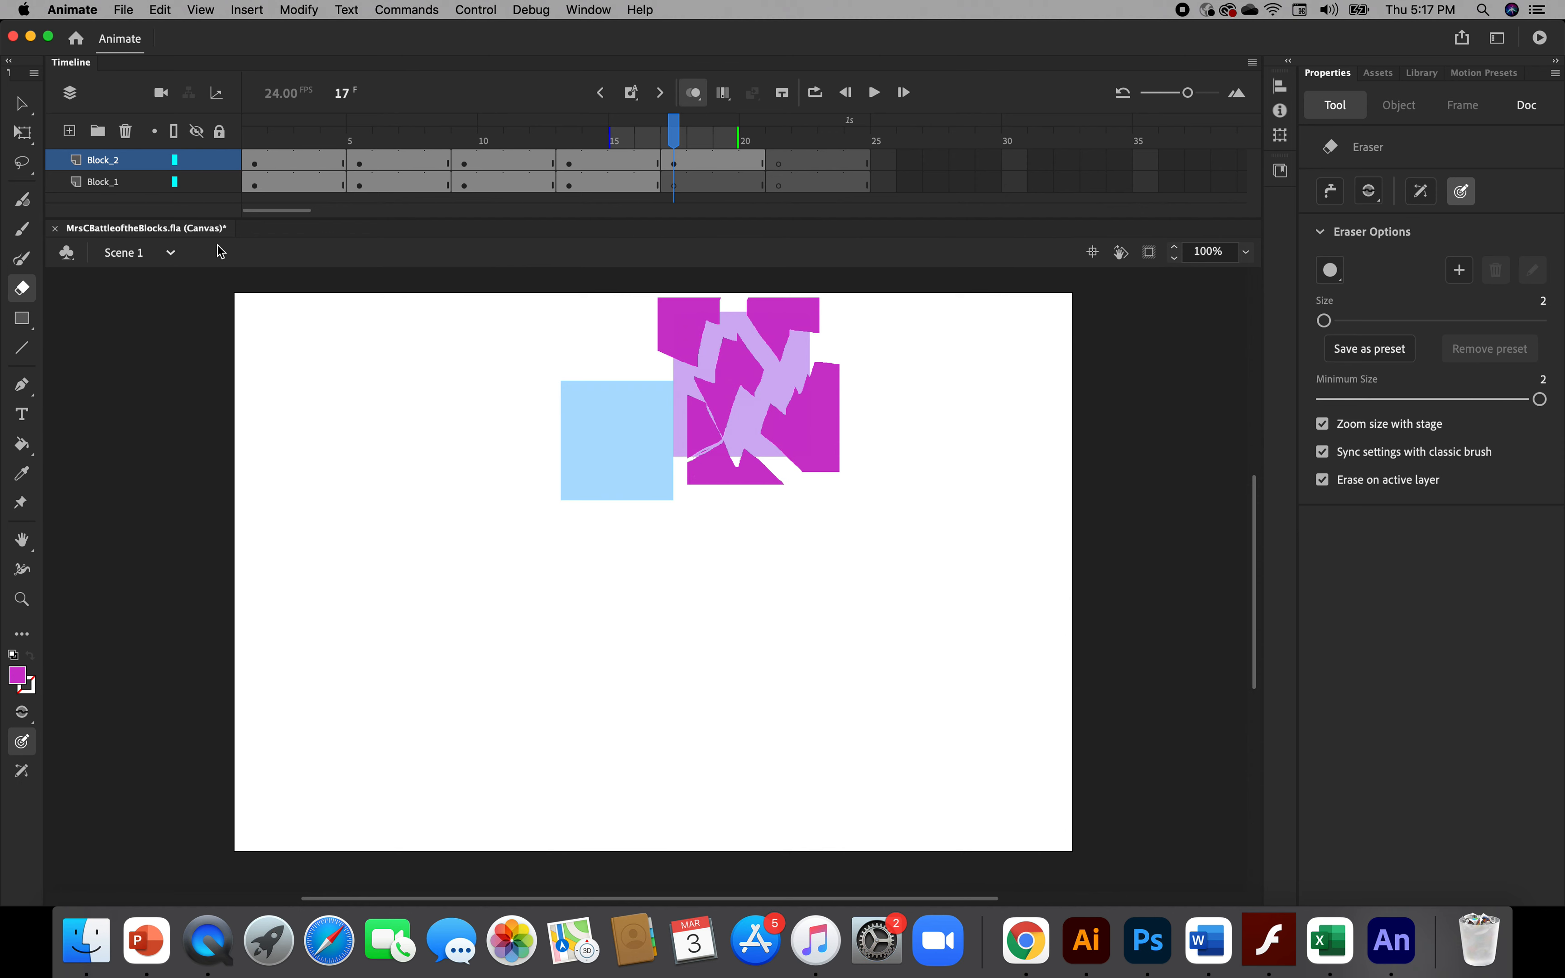
pyautogui.click(21, 104)
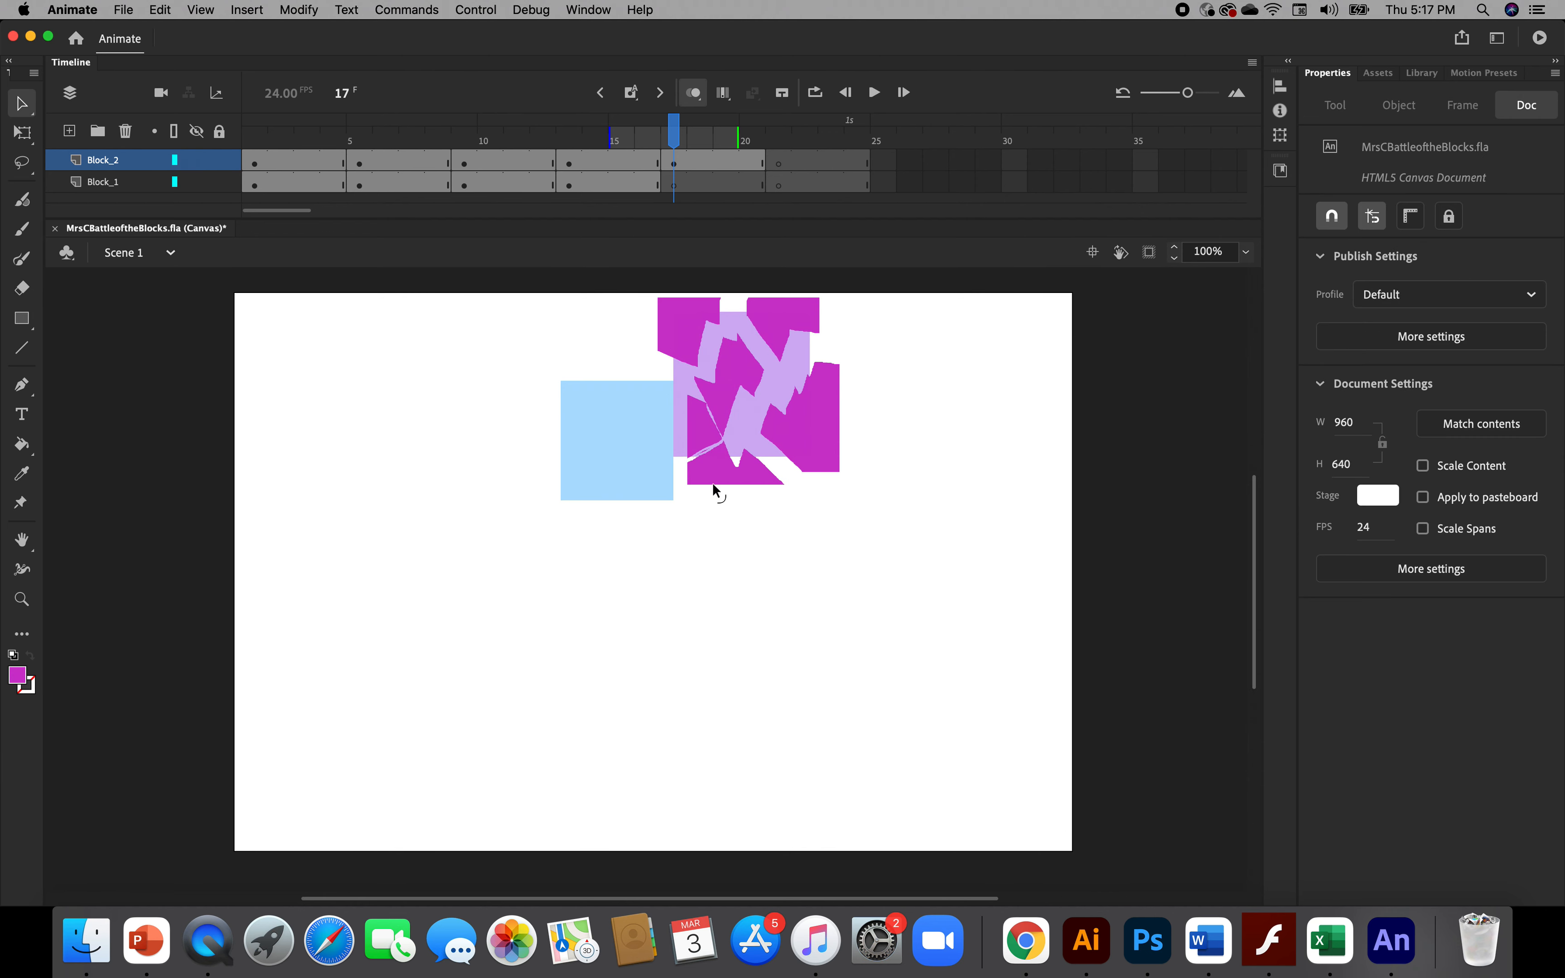
pyautogui.moveTo(720, 476); pyautogui.dragTo(756, 502)
# Nudge the joined left and centre magenta fragments slightly, and erase along the crack between them to separate them
pyautogui.moveTo(689, 434); pyautogui.dragTo(688, 439)
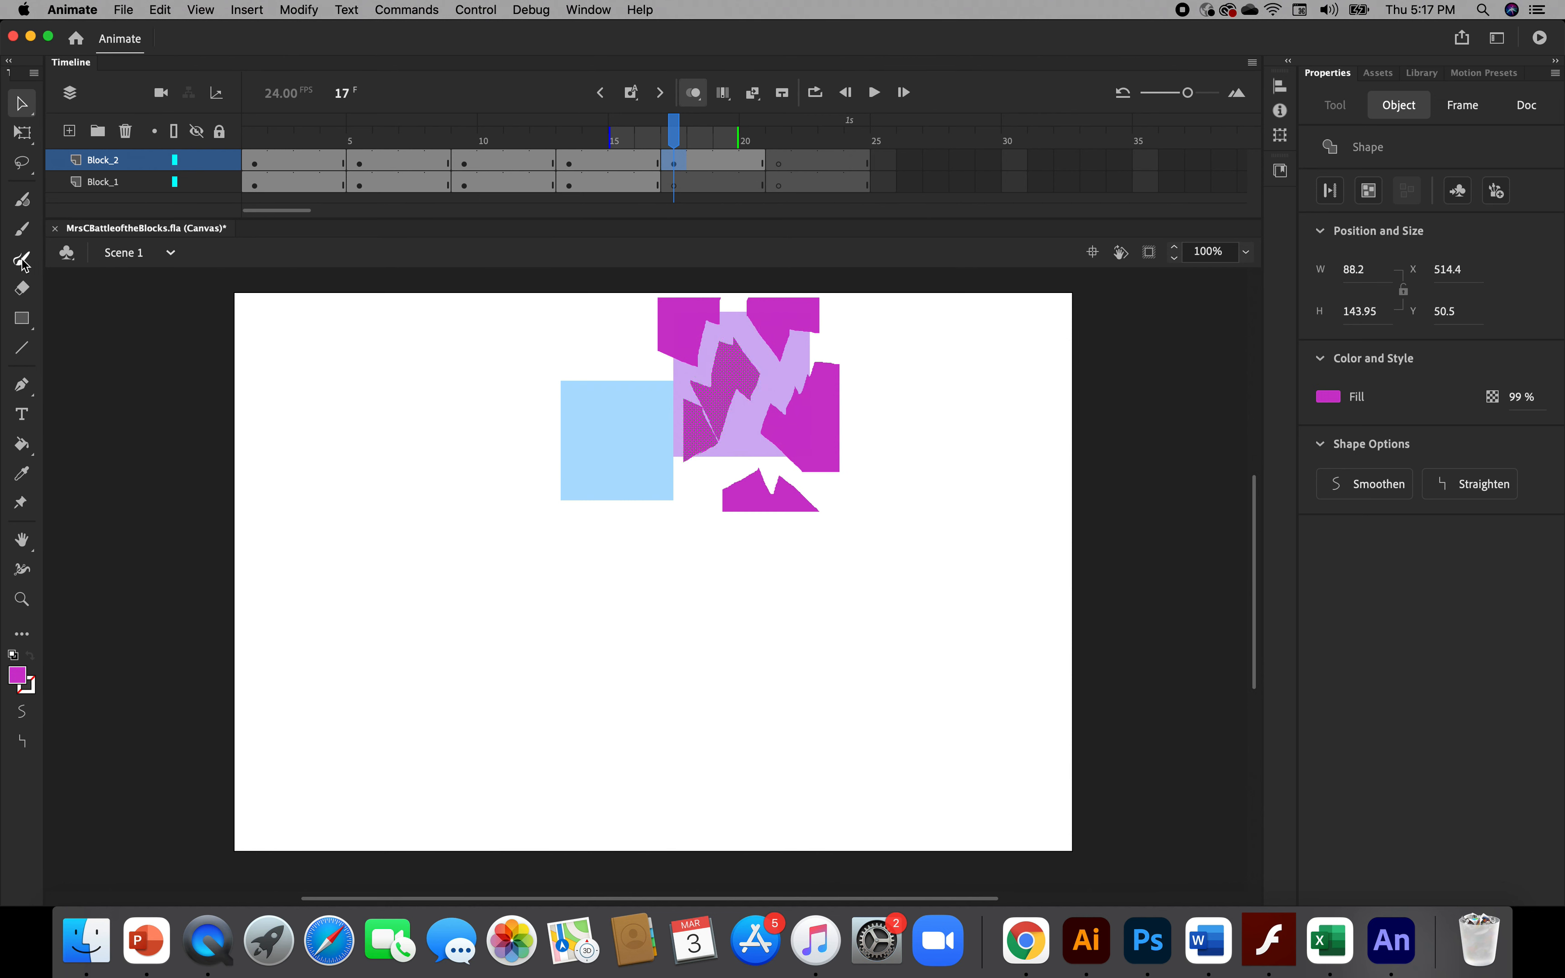
pyautogui.click(21, 288)
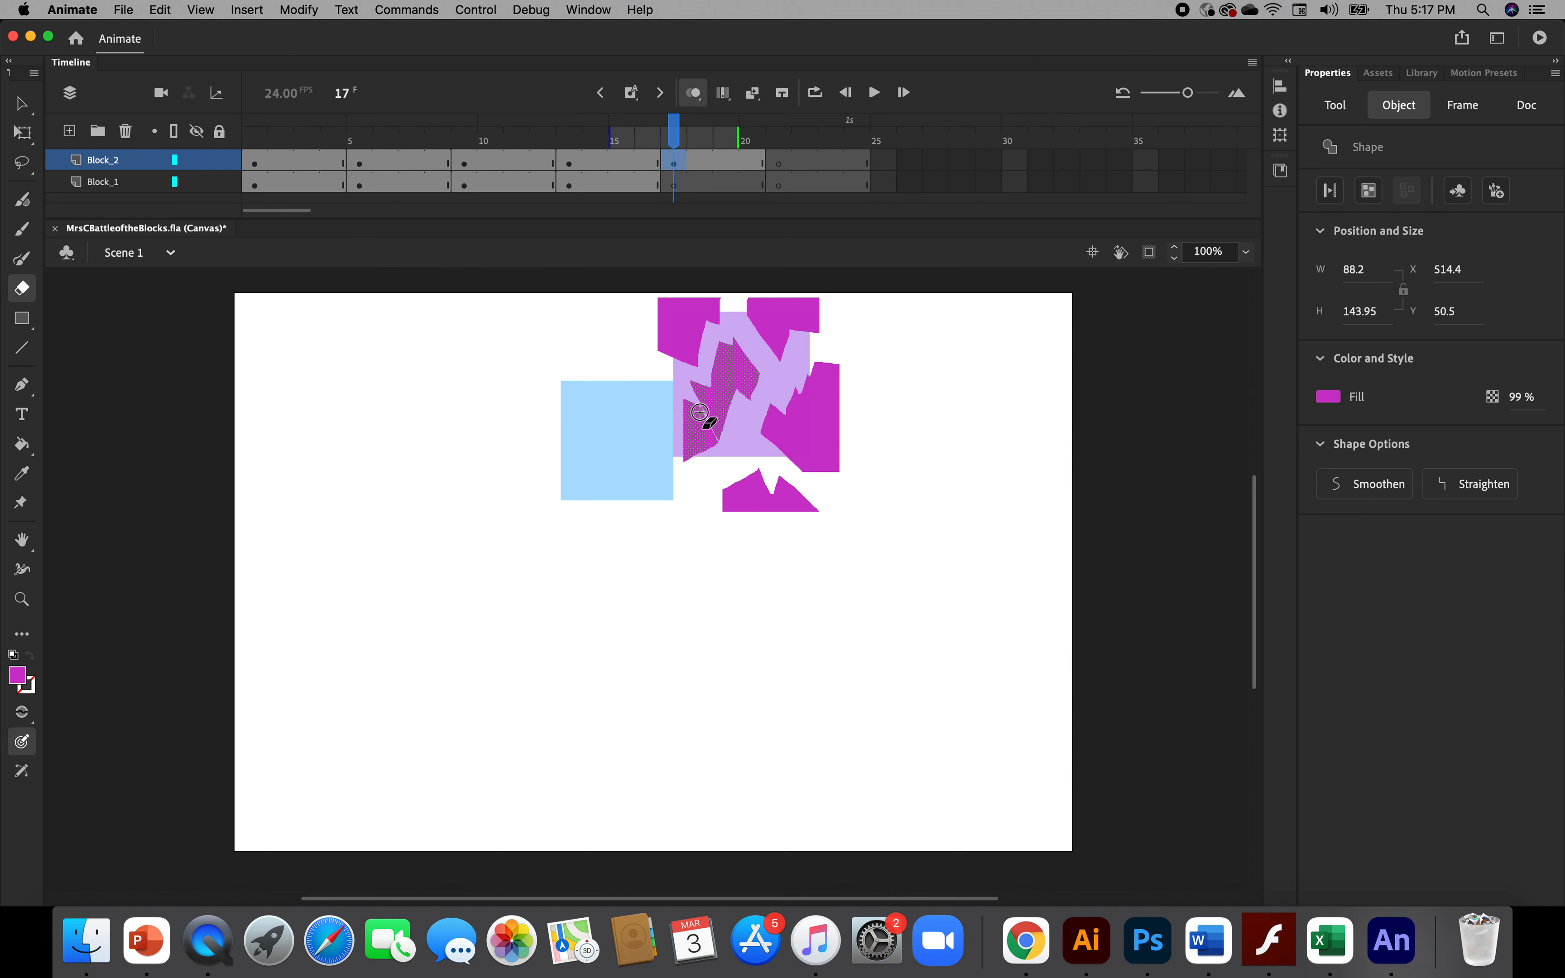
pyautogui.moveTo(696, 405); pyautogui.dragTo(723, 451)
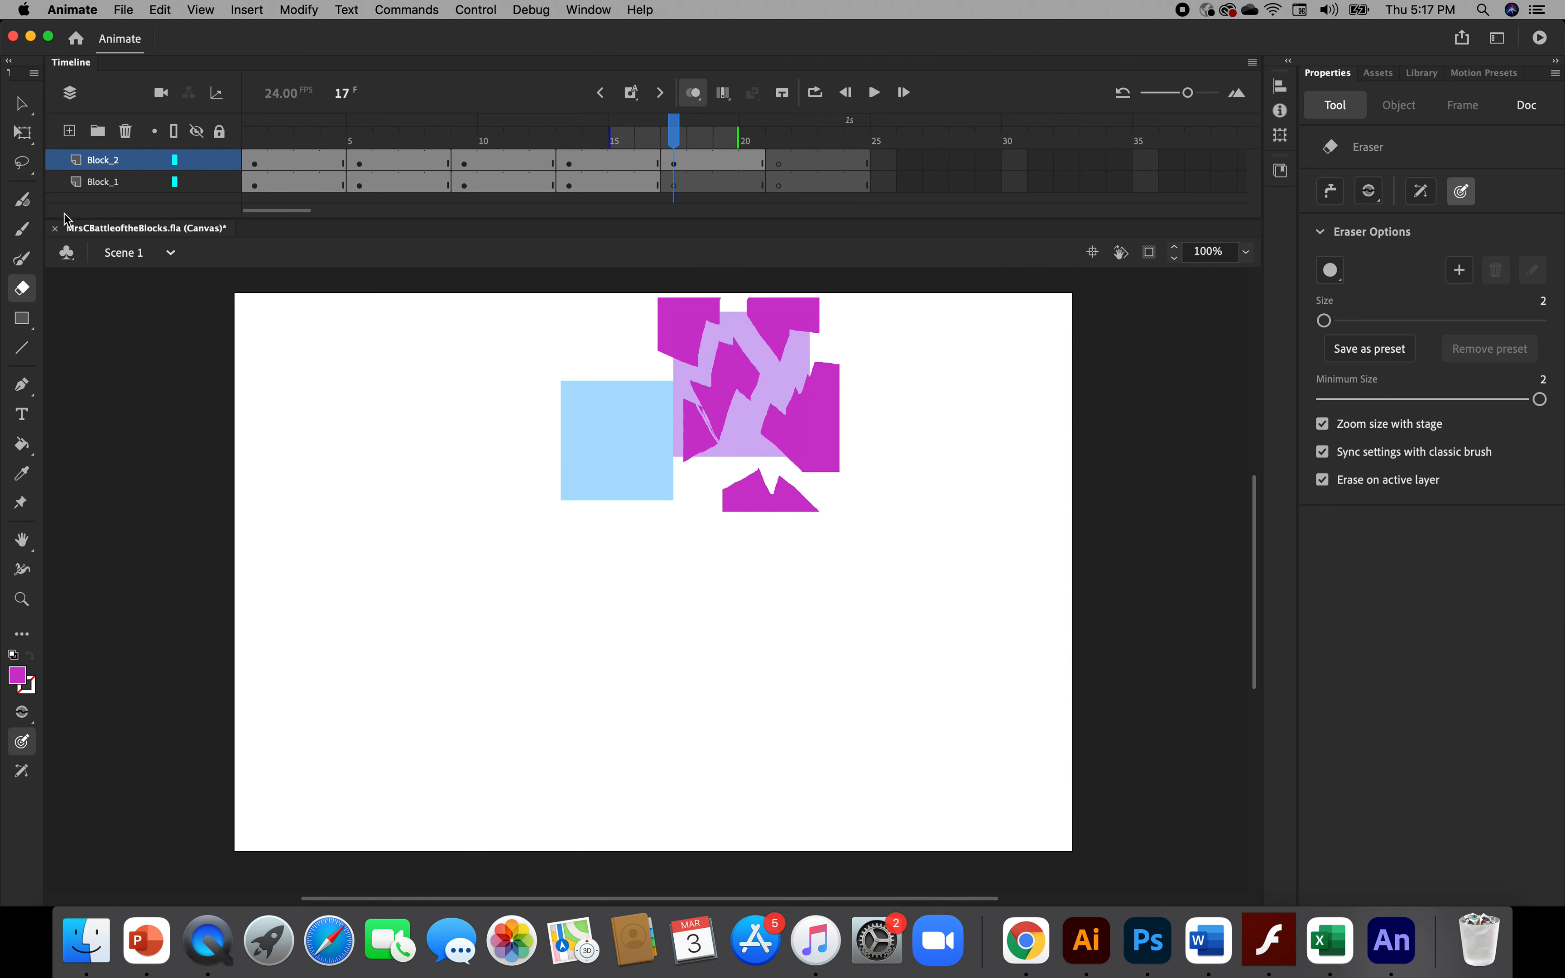
# Move the small lower-left magenta fragment on frame 17 slightly down and left, away from the centre fragment
pyautogui.click(21, 104)
pyautogui.moveTo(695, 446)
pyautogui.mouseDown()
pyautogui.moveTo(687, 476)
pyautogui.moveTo(741, 389)
pyautogui.mouseUp()
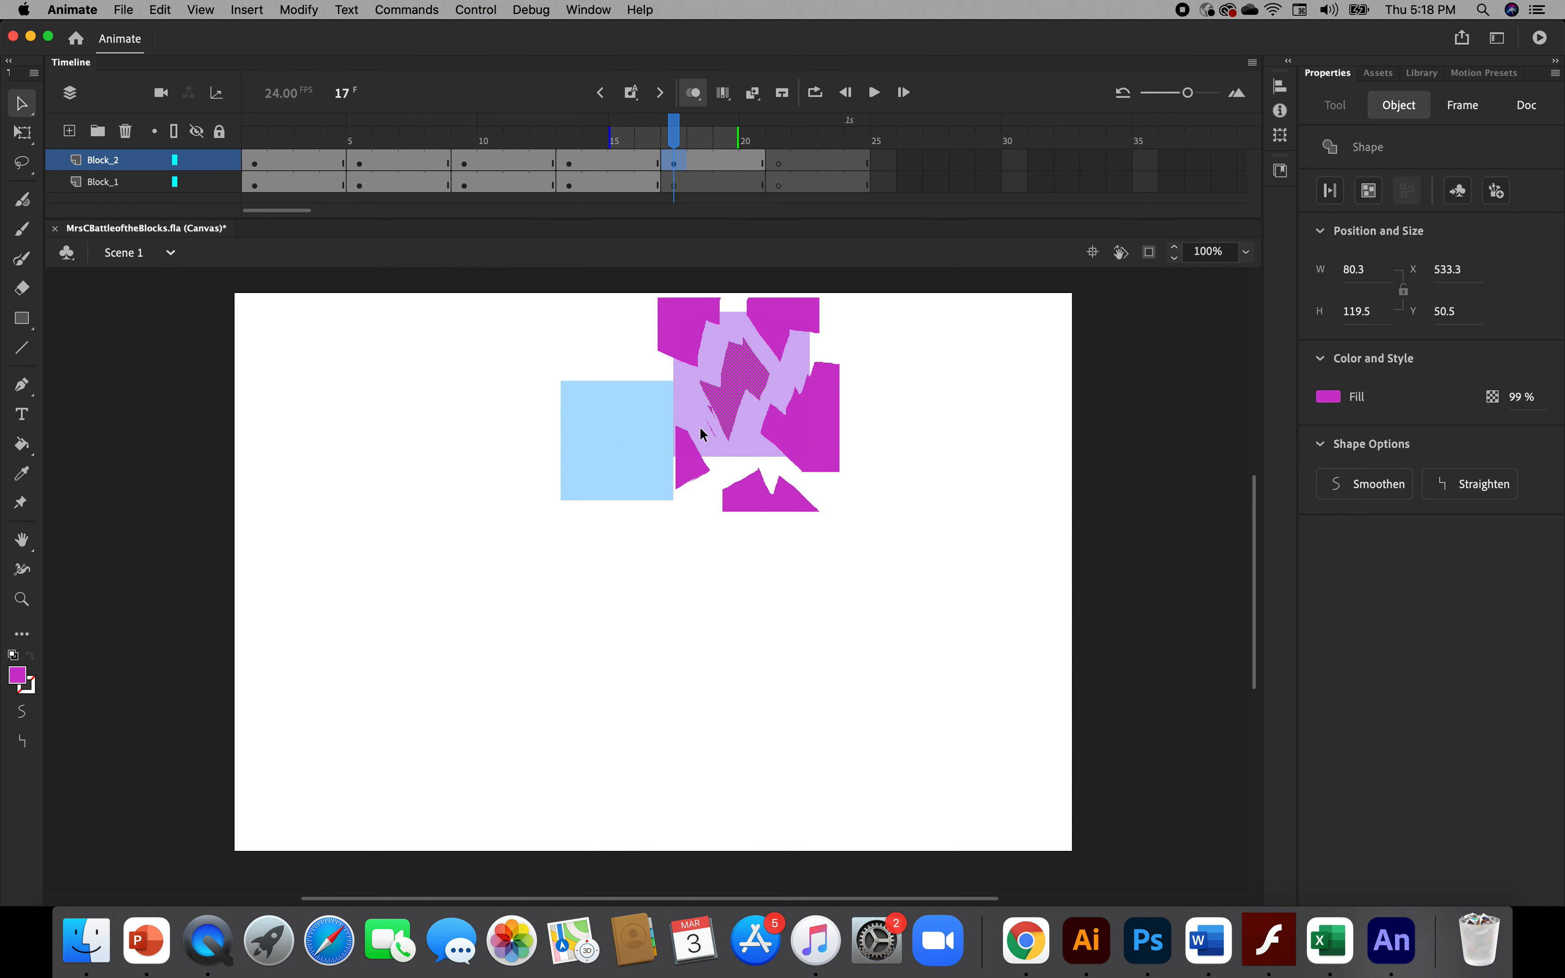
pyautogui.click(711, 430)
pyautogui.moveTo(709, 421); pyautogui.dragTo(700, 429)
# Erase the stray magenta slivers between the centre and lower-left fragments and along the lower-left fragment's bottom edge
pyautogui.scroll(4, 696, 416)
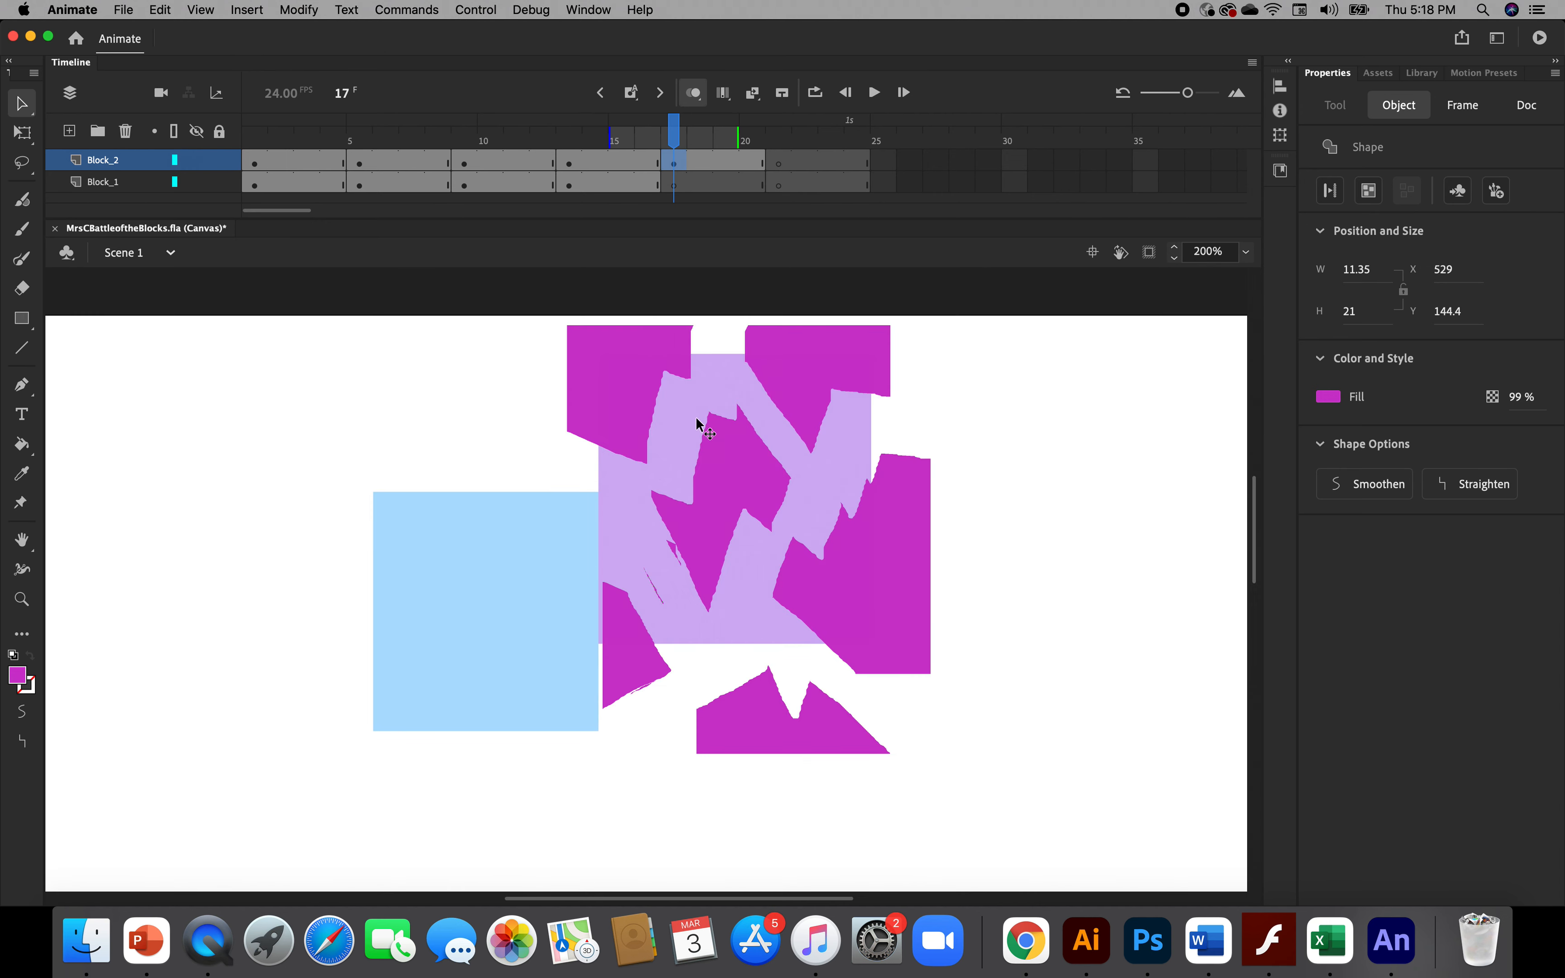
pyautogui.click(691, 516)
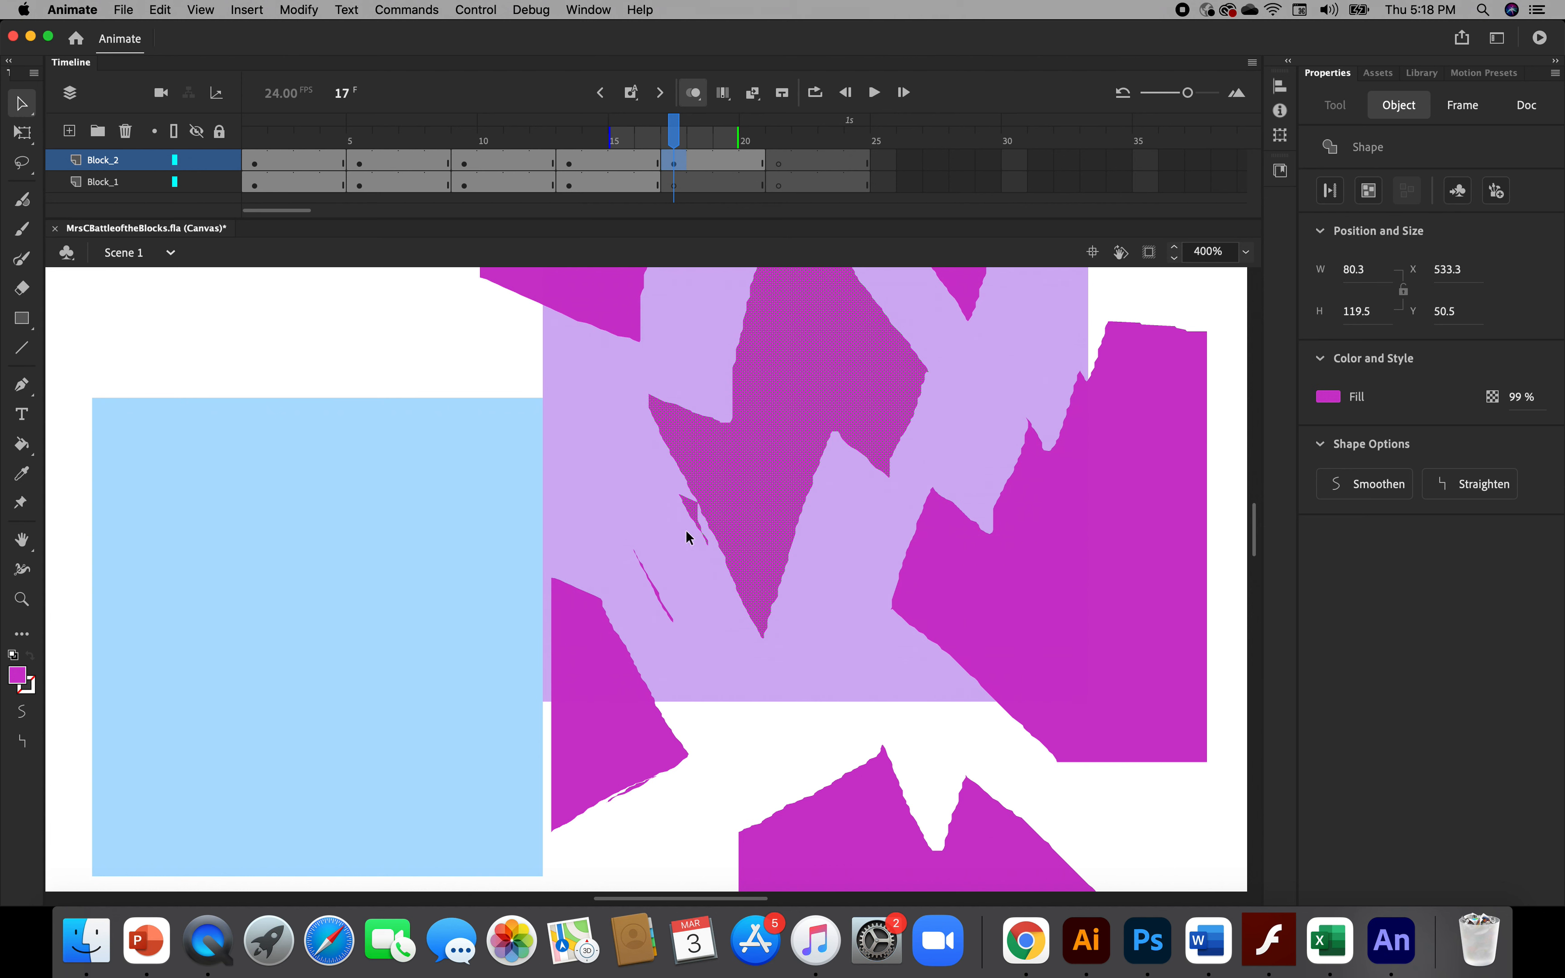
pyautogui.click(637, 505)
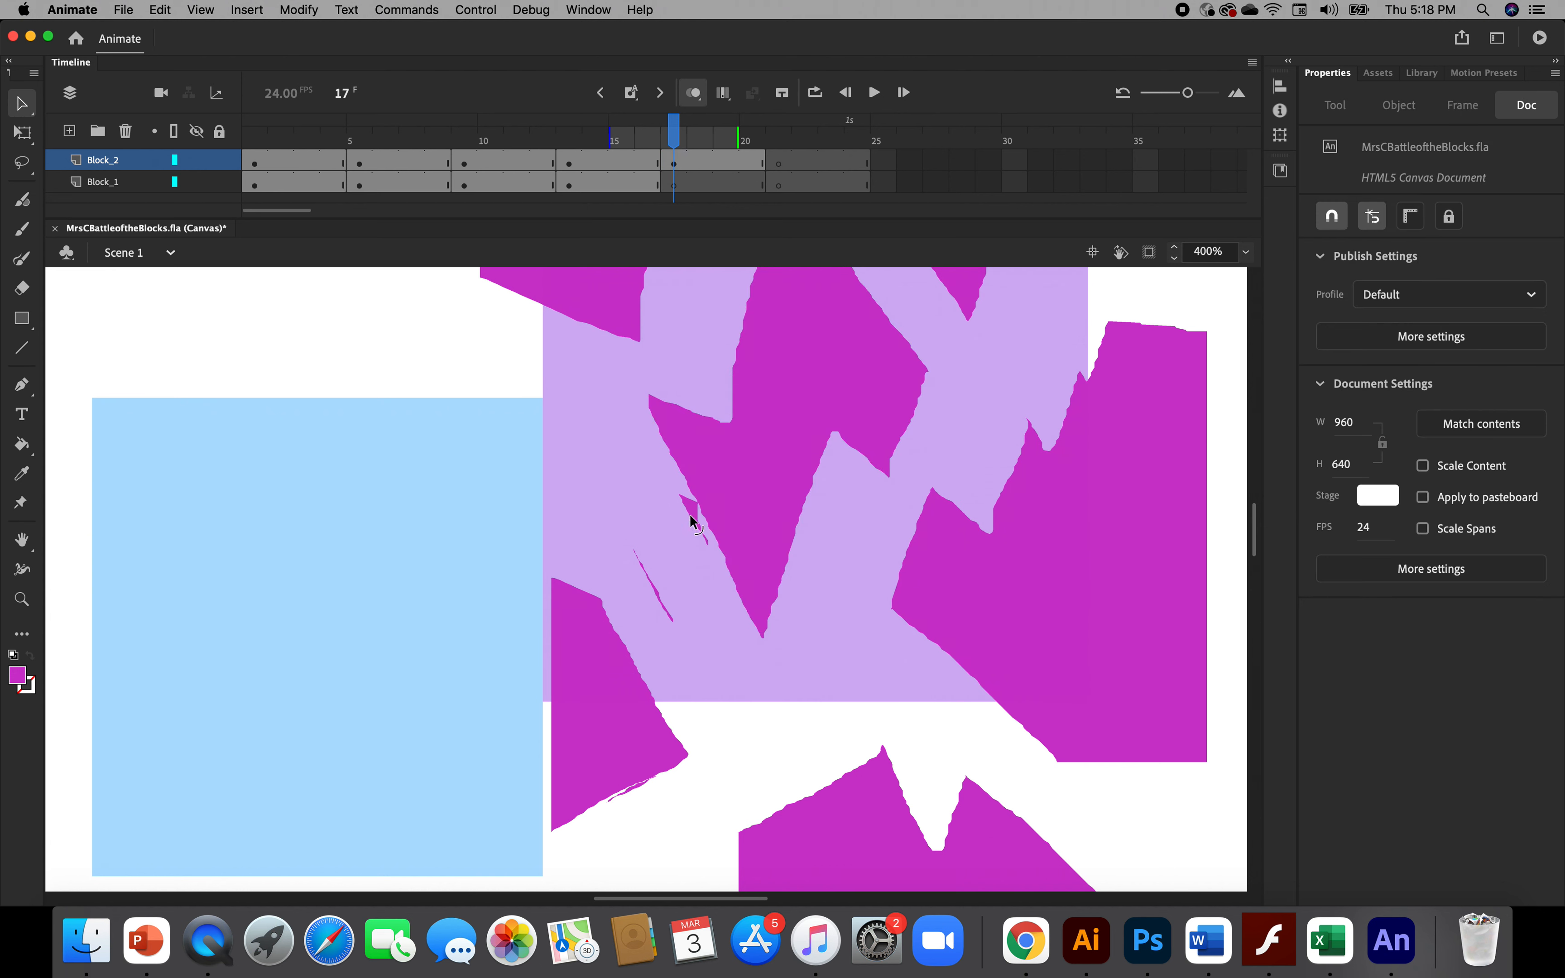
pyautogui.click(693, 514)
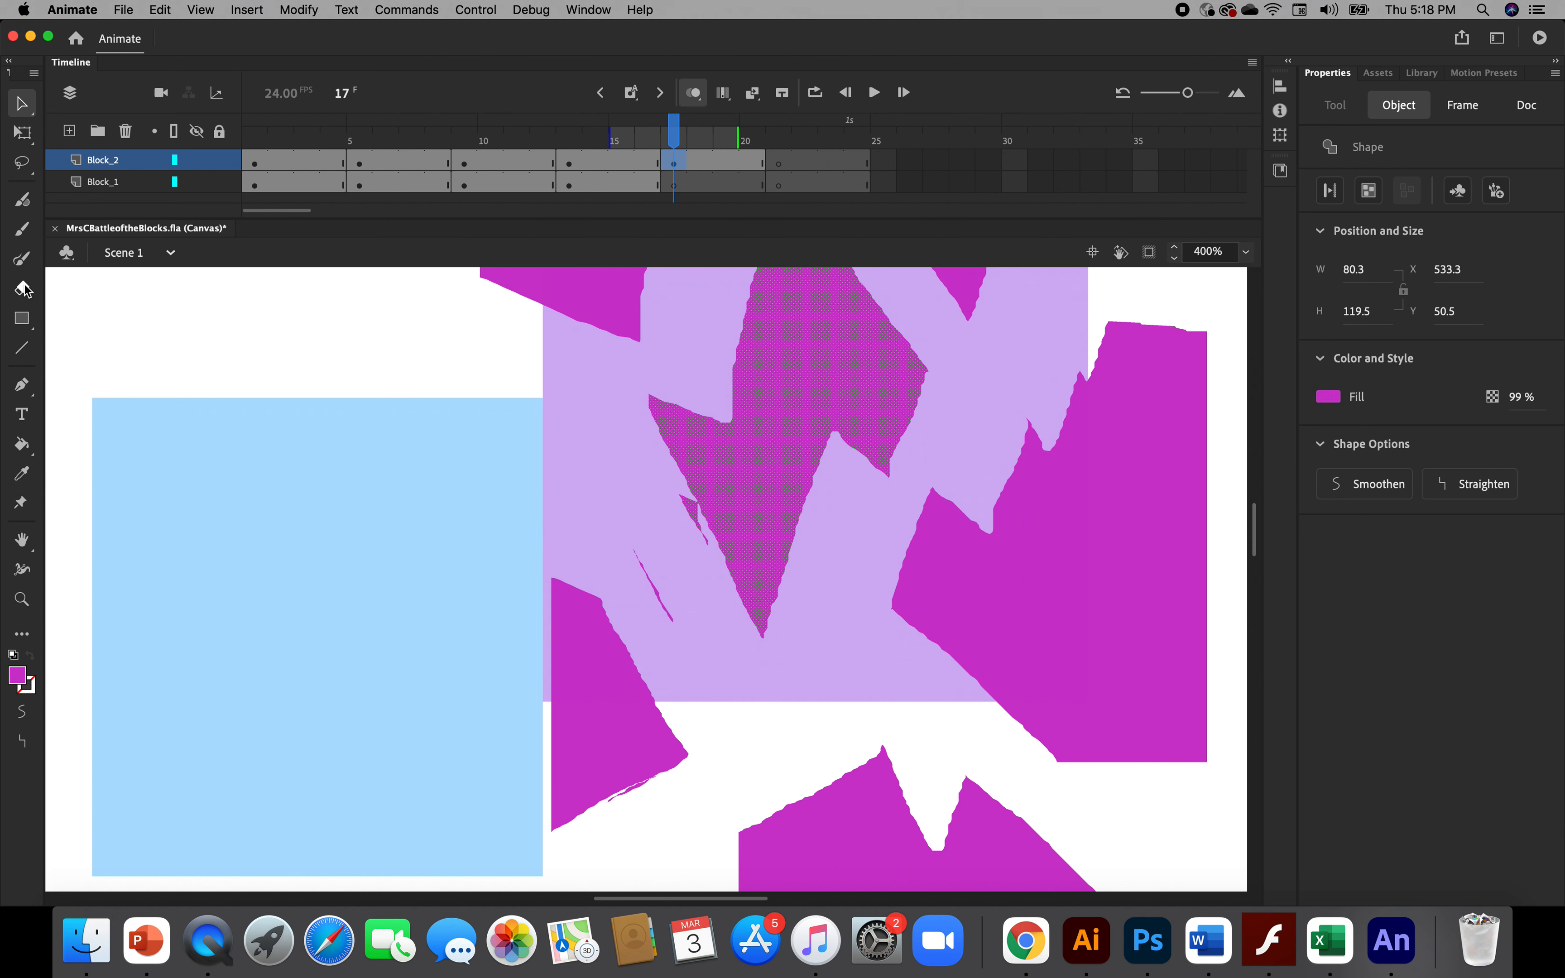
pyautogui.click(23, 289)
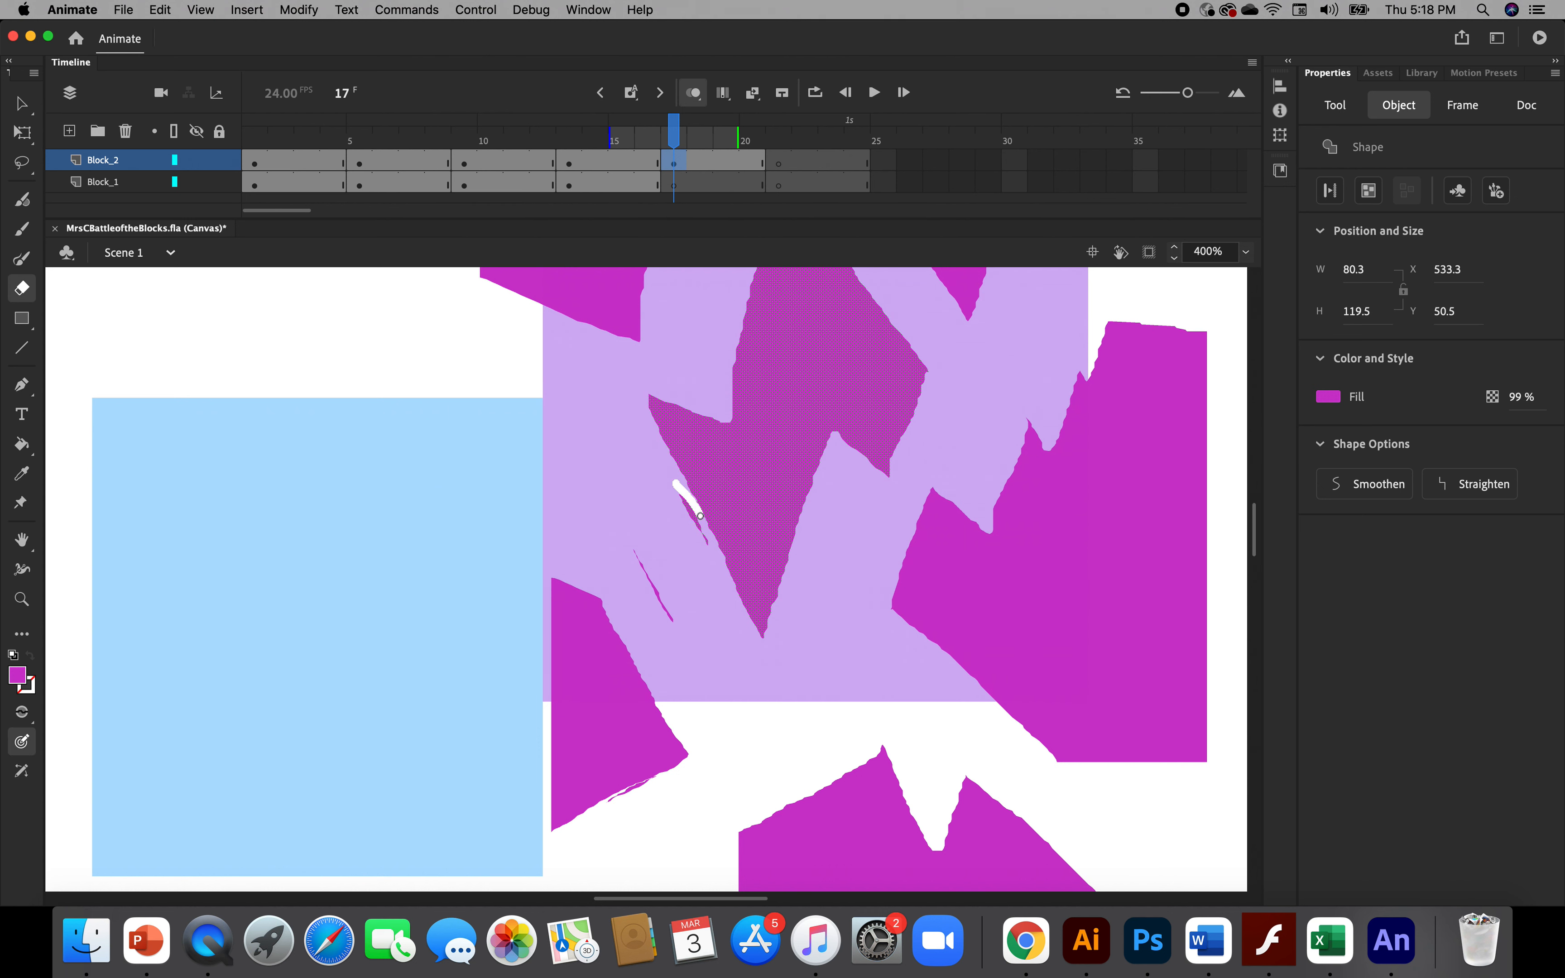
pyautogui.moveTo(719, 563)
pyautogui.mouseDown()
pyautogui.moveTo(641, 567)
pyautogui.moveTo(672, 619)
pyautogui.moveTo(648, 569)
pyautogui.moveTo(665, 617)
pyautogui.mouseUp()
pyautogui.moveTo(700, 527); pyautogui.dragTo(679, 501)
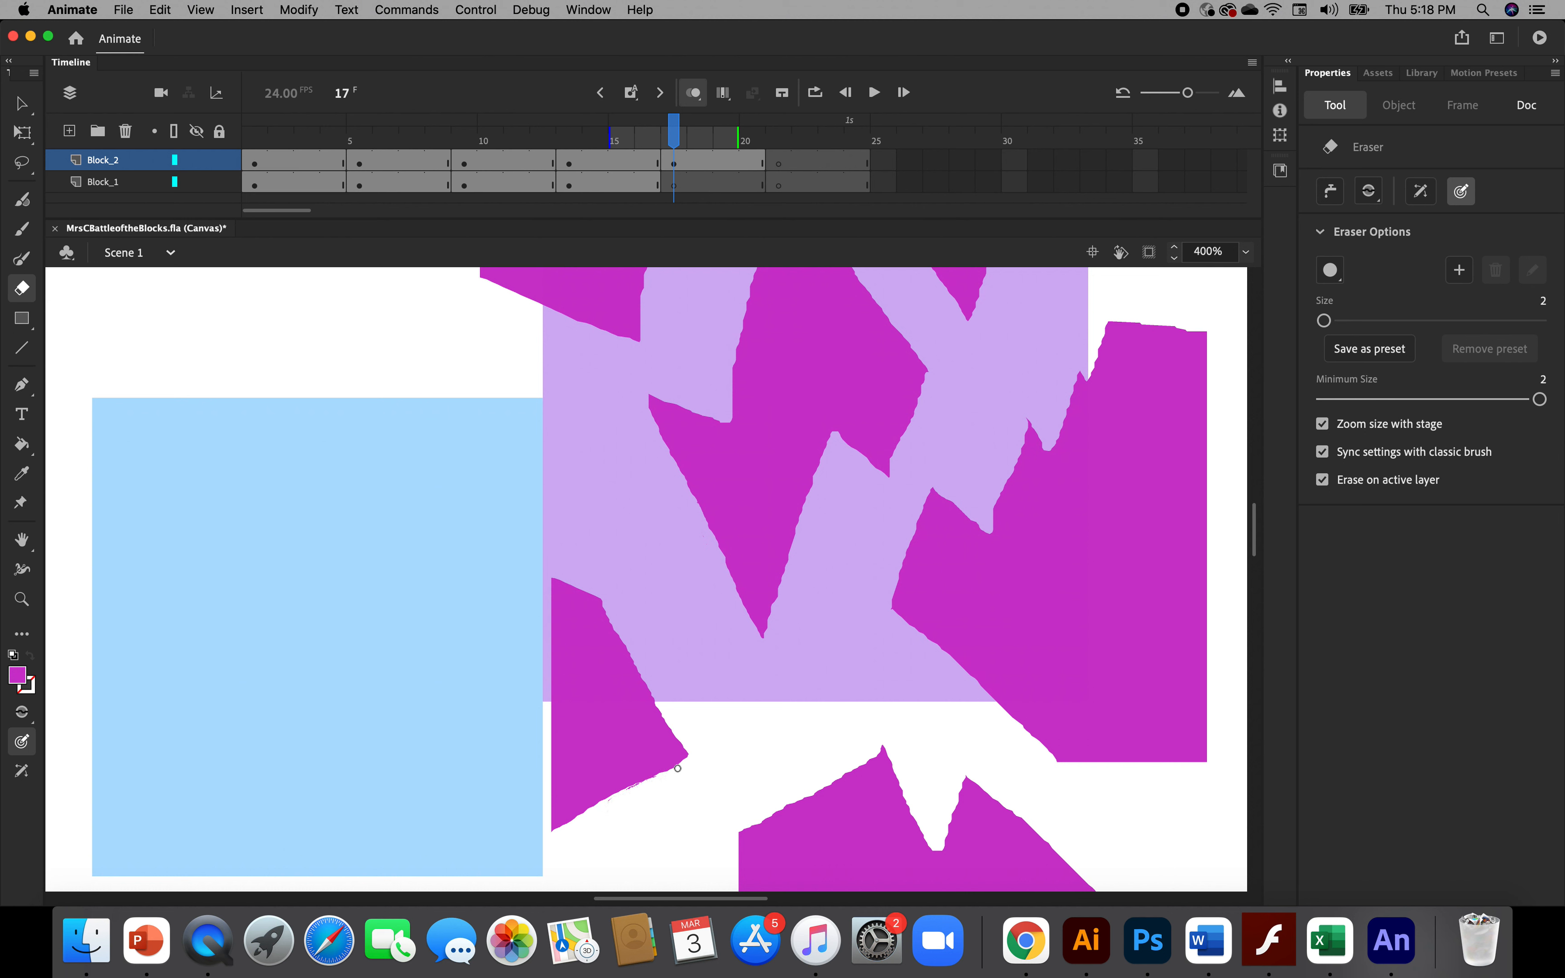
pyautogui.moveTo(658, 775); pyautogui.dragTo(585, 812)
# Rotate the top-left magenta fragment counterclockwise and the top-right fragment clockwise with Free Transform
pyautogui.click(21, 104)
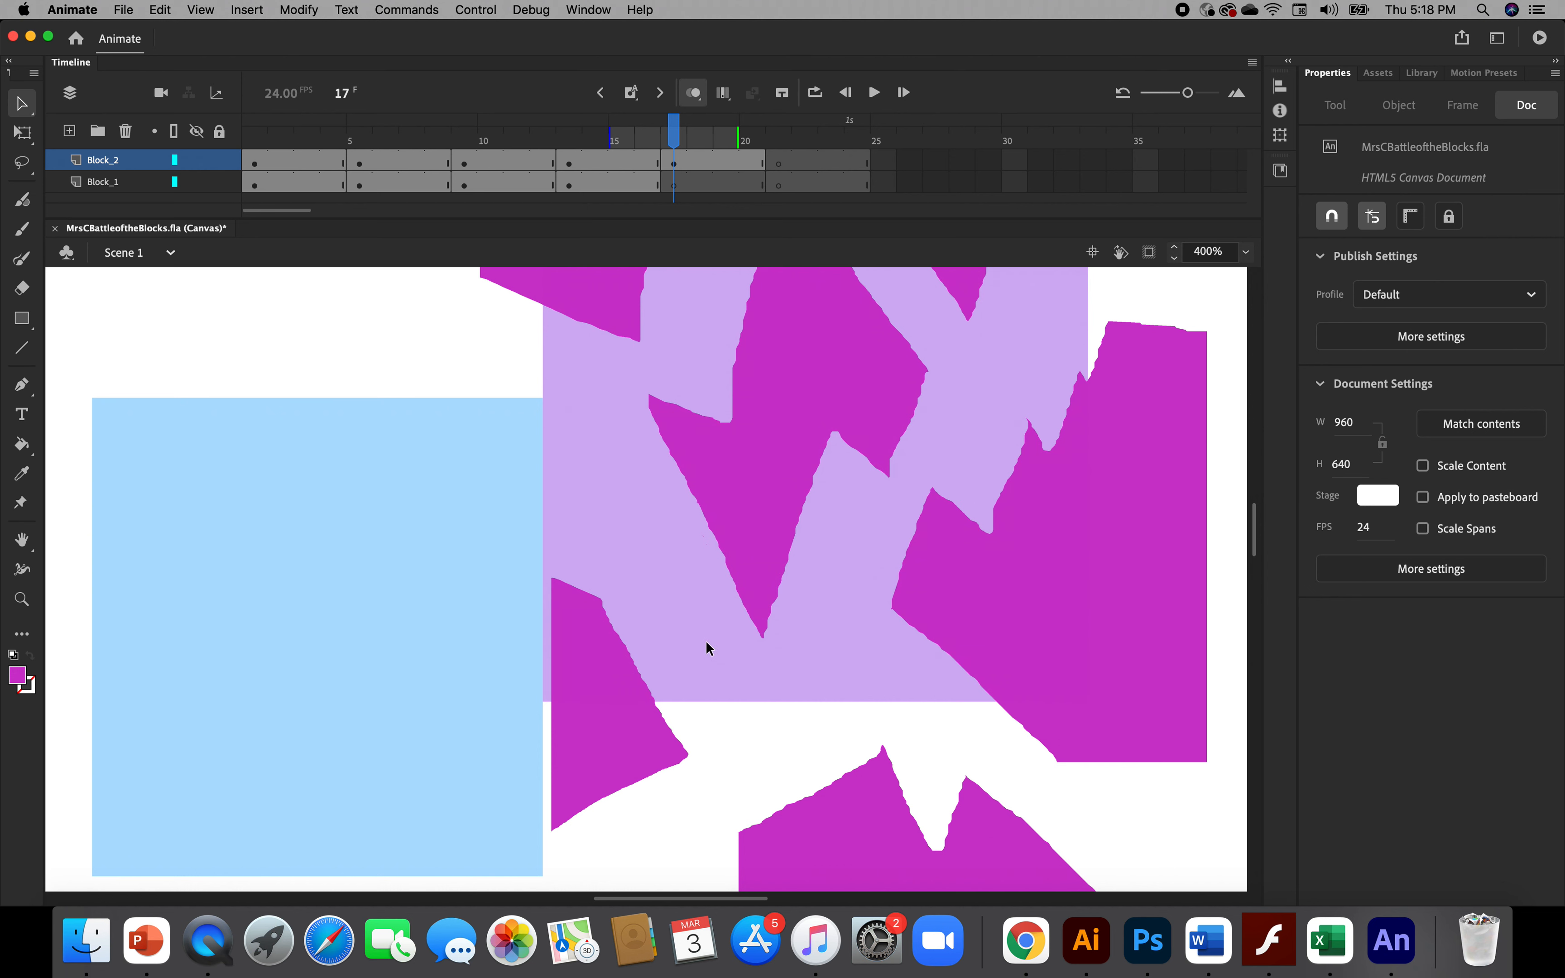
pyautogui.press('super+minus')
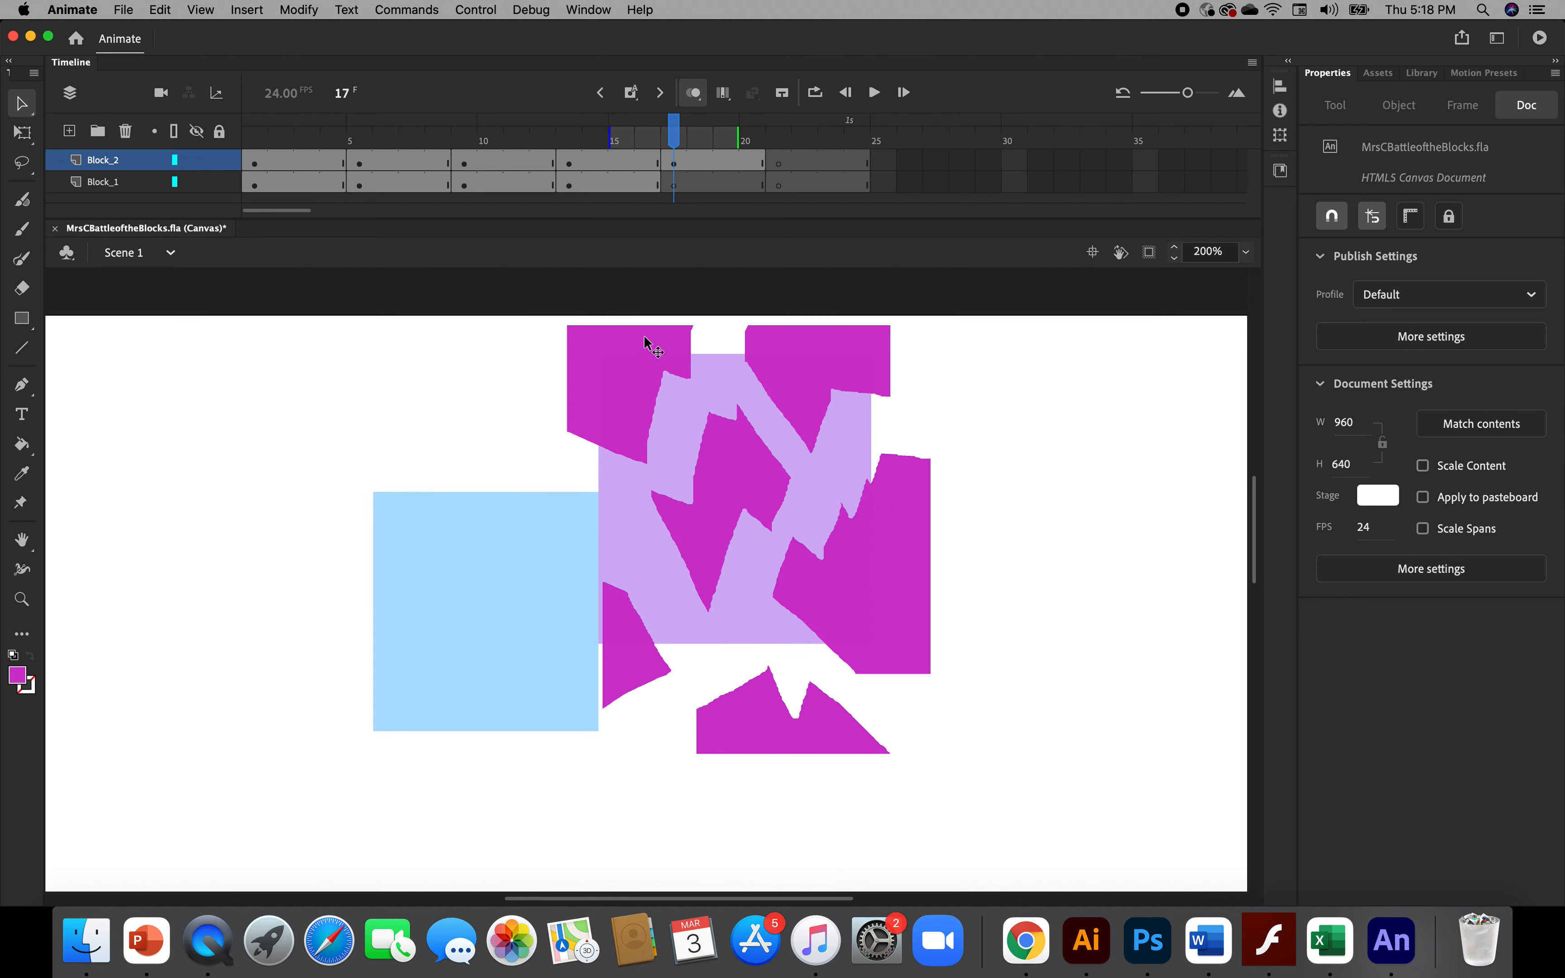
pyautogui.click(621, 382)
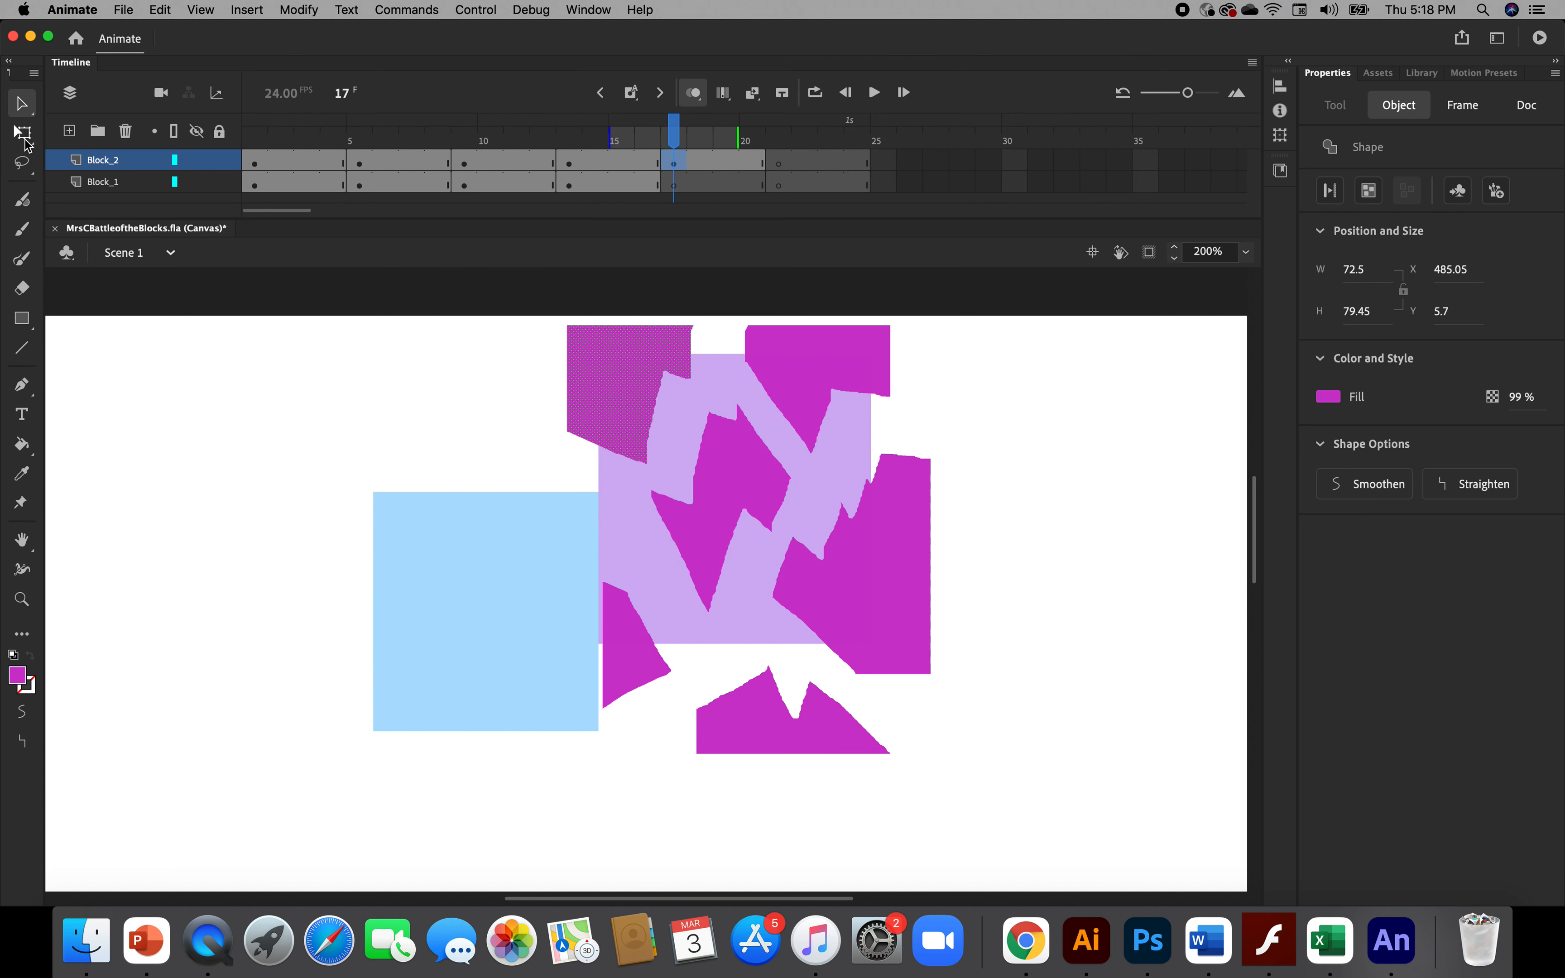
pyautogui.click(22, 133)
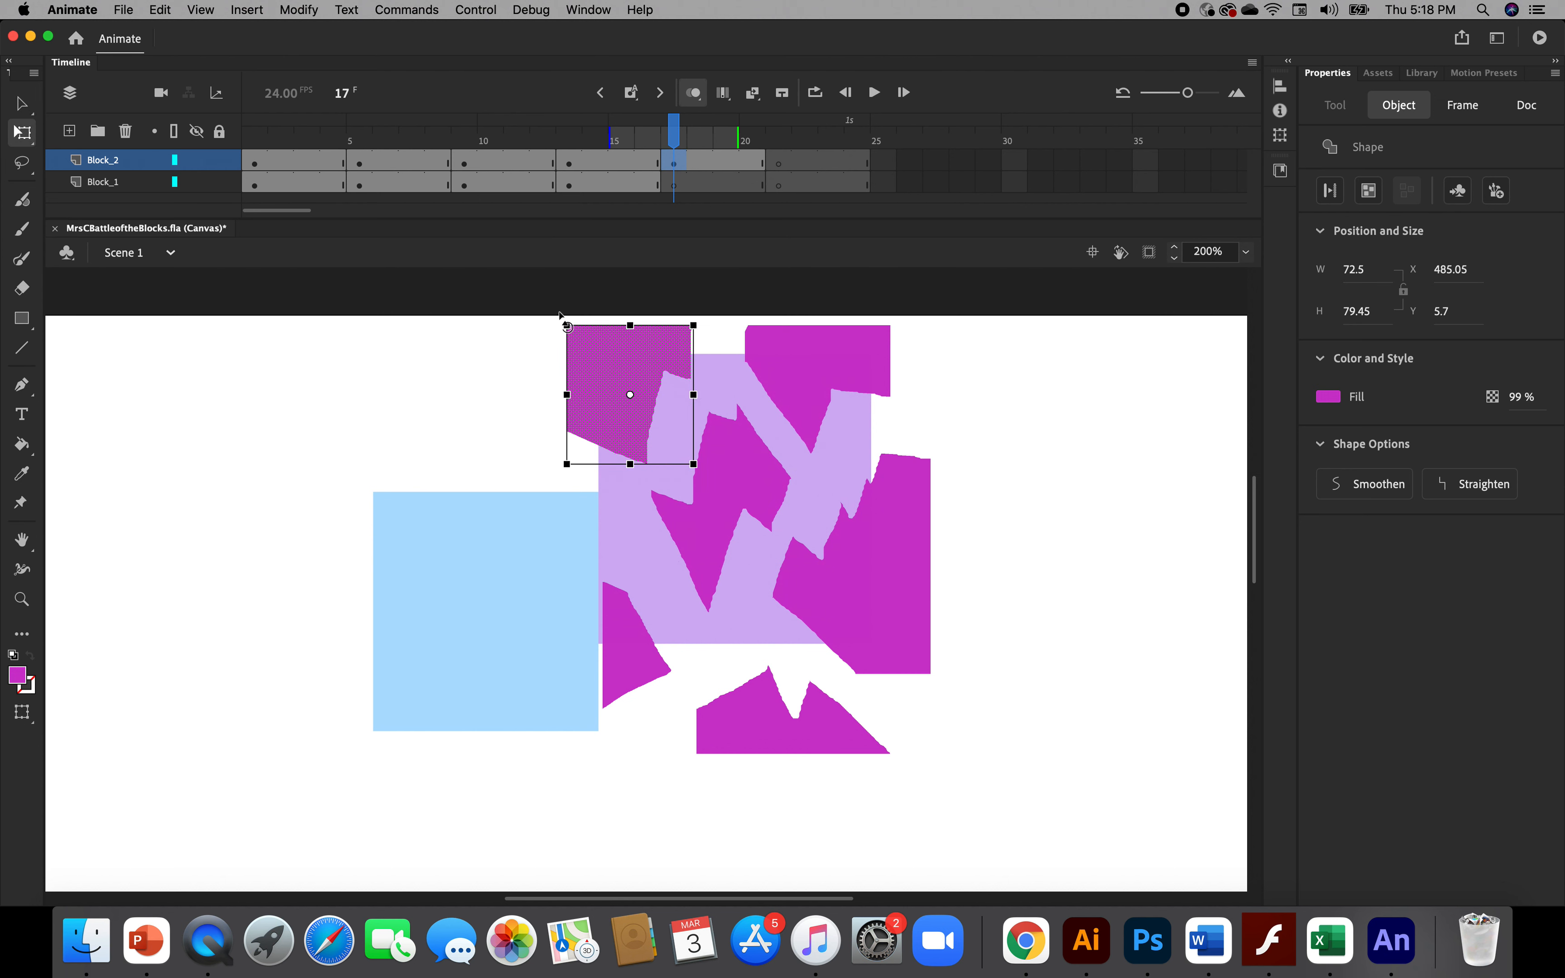
pyautogui.moveTo(557, 315); pyautogui.dragTo(520, 360)
pyautogui.click(884, 382)
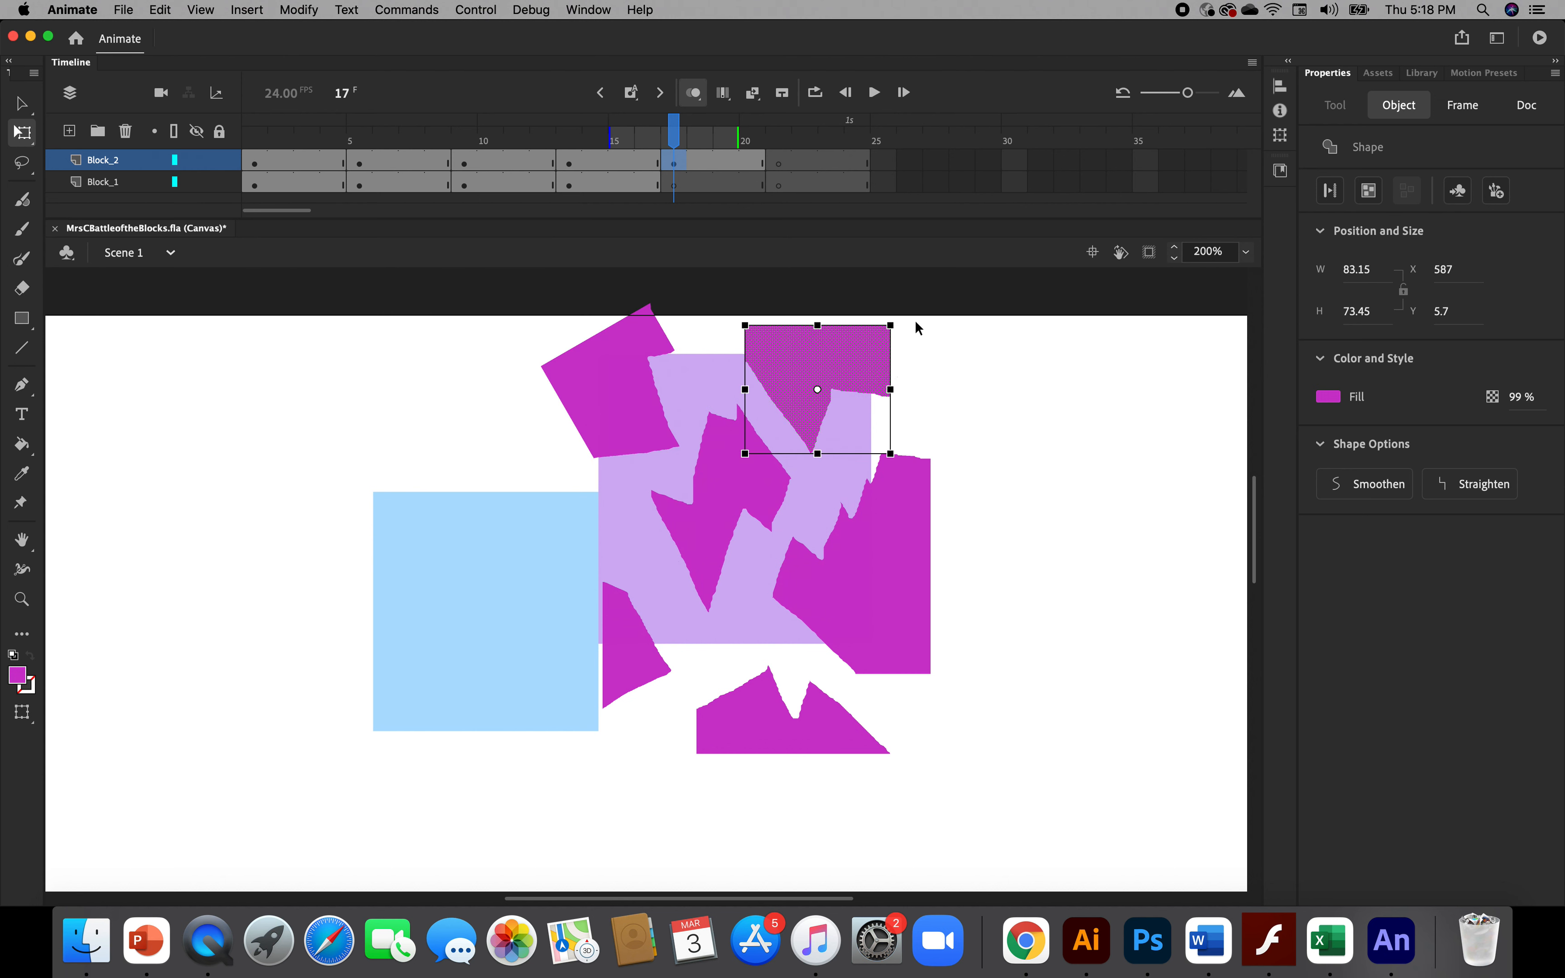
pyautogui.moveTo(901, 316); pyautogui.dragTo(919, 373)
# Rotate the right magenta fragment slightly clockwise, and nudge the bottom fragment down and right while turning it counterclockwise
pyautogui.click(911, 572)
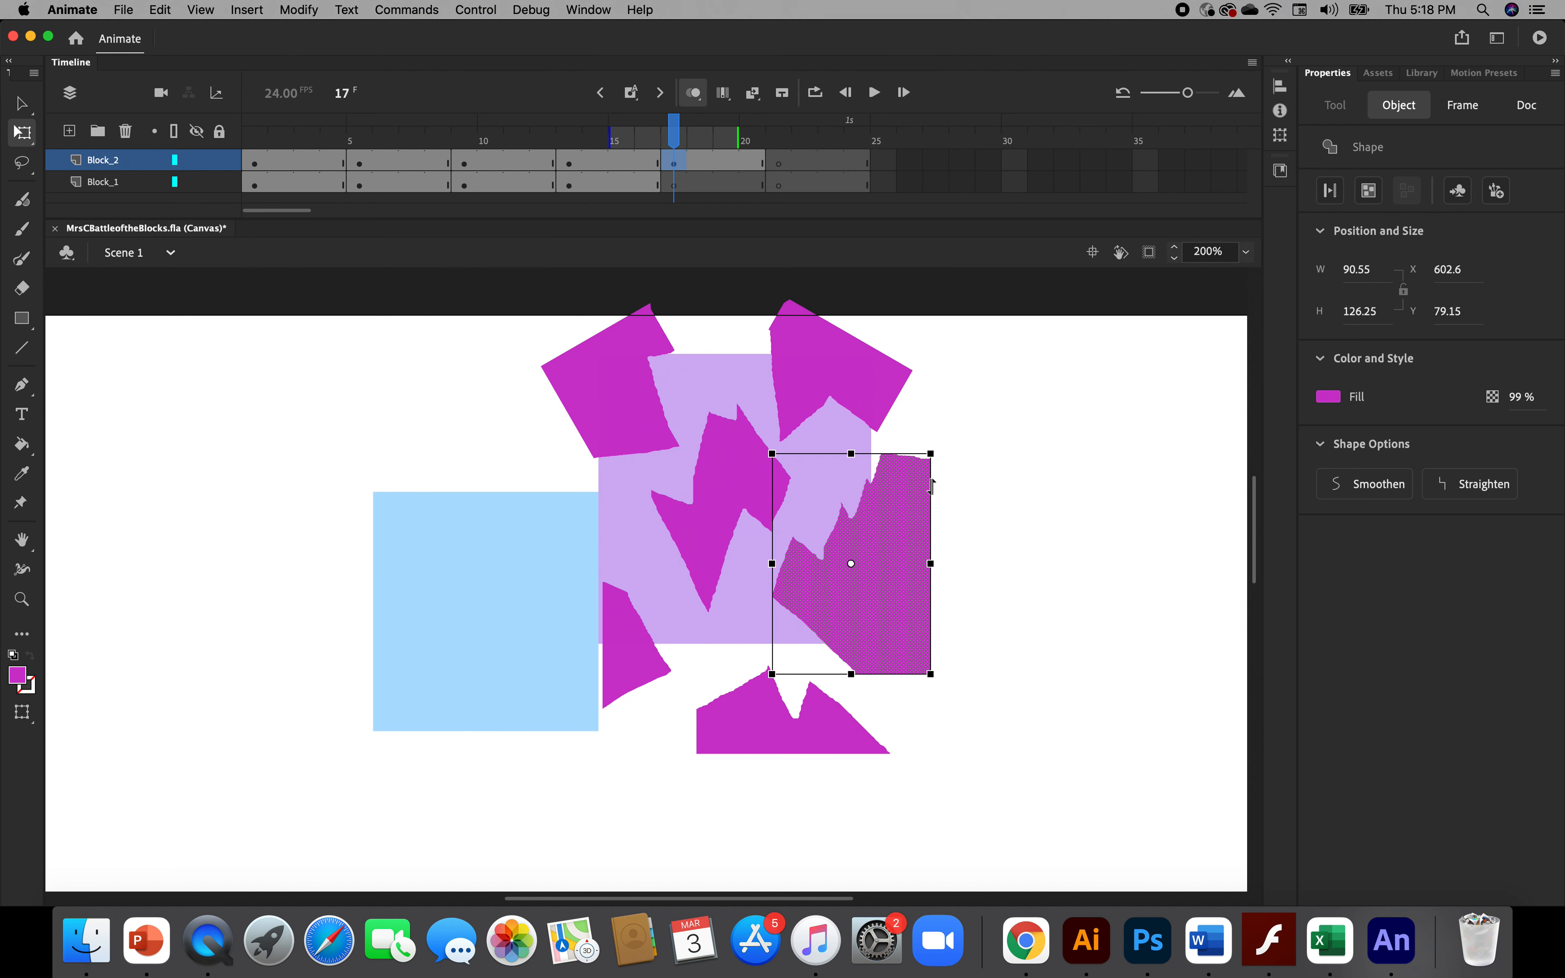
pyautogui.click(938, 452)
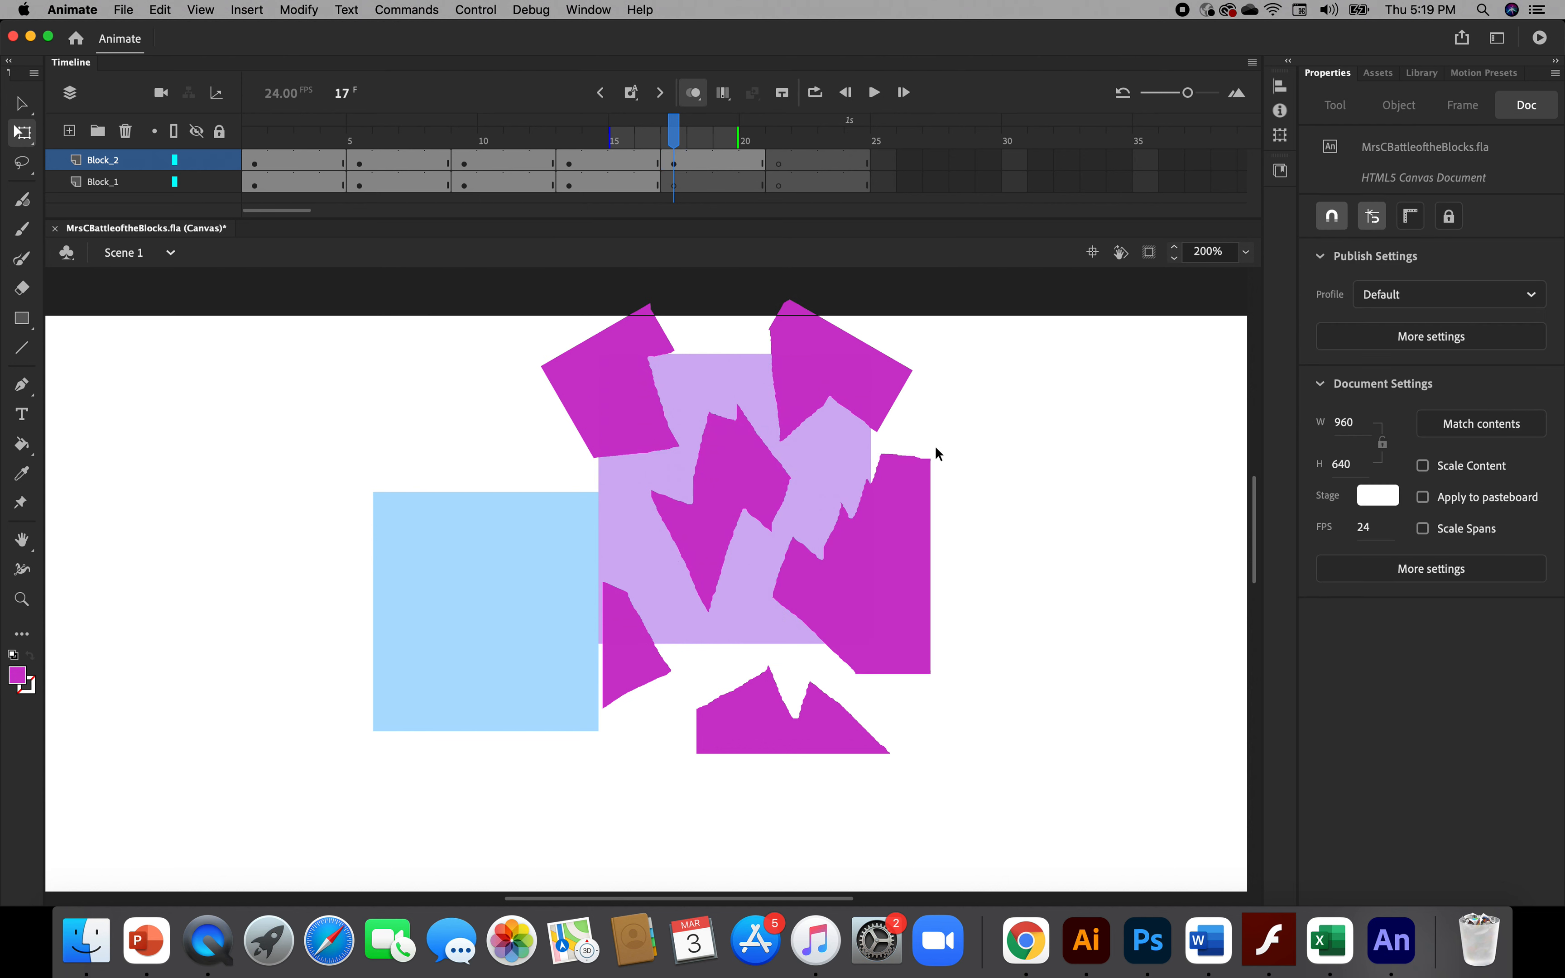
pyautogui.click(911, 475)
pyautogui.moveTo(935, 448); pyautogui.dragTo(960, 489)
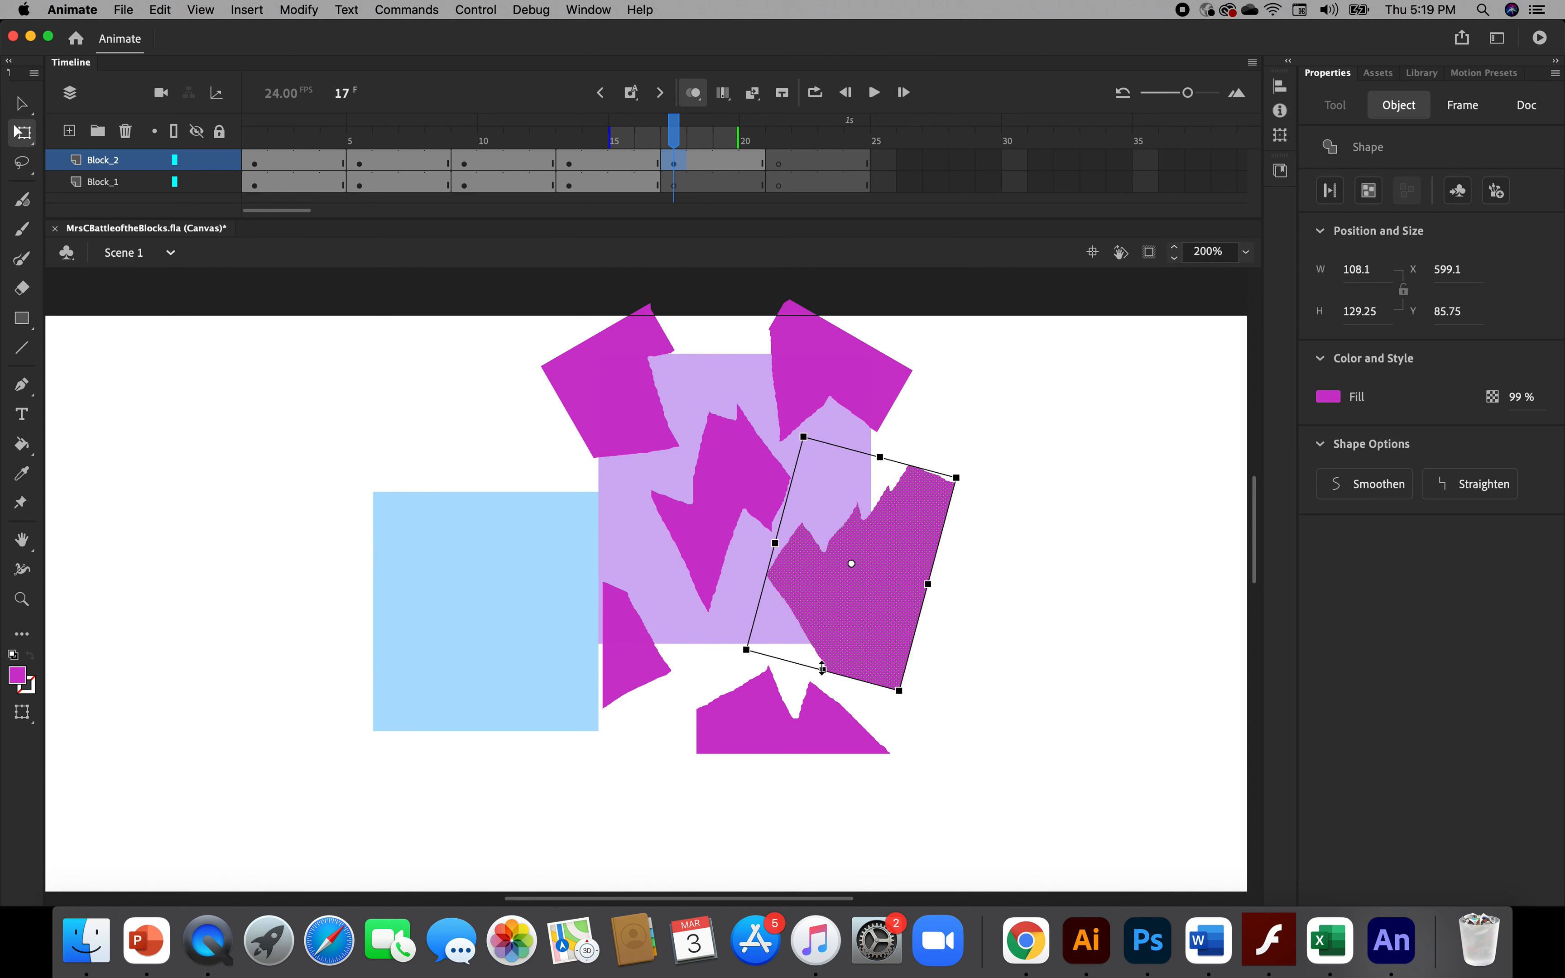
pyautogui.moveTo(814, 736); pyautogui.dragTo(824, 743)
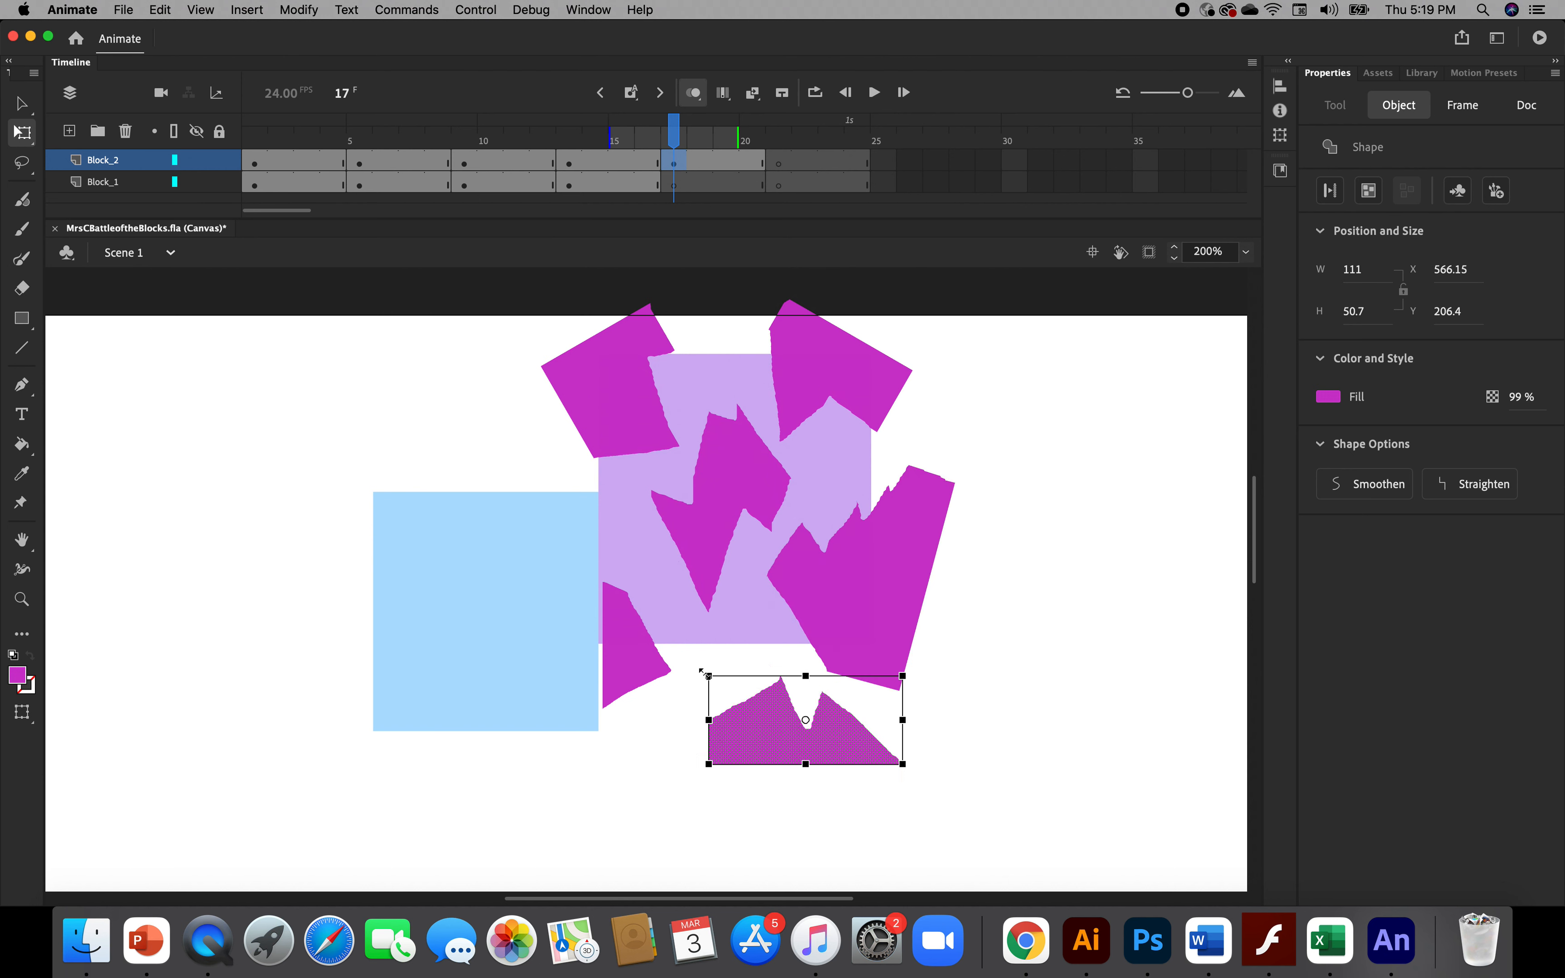
pyautogui.moveTo(699, 670); pyautogui.dragTo(687, 720)
# Rotate the small lower-left magenta fragment counterclockwise and the centre fragment slightly clockwise
pyautogui.click(612, 633)
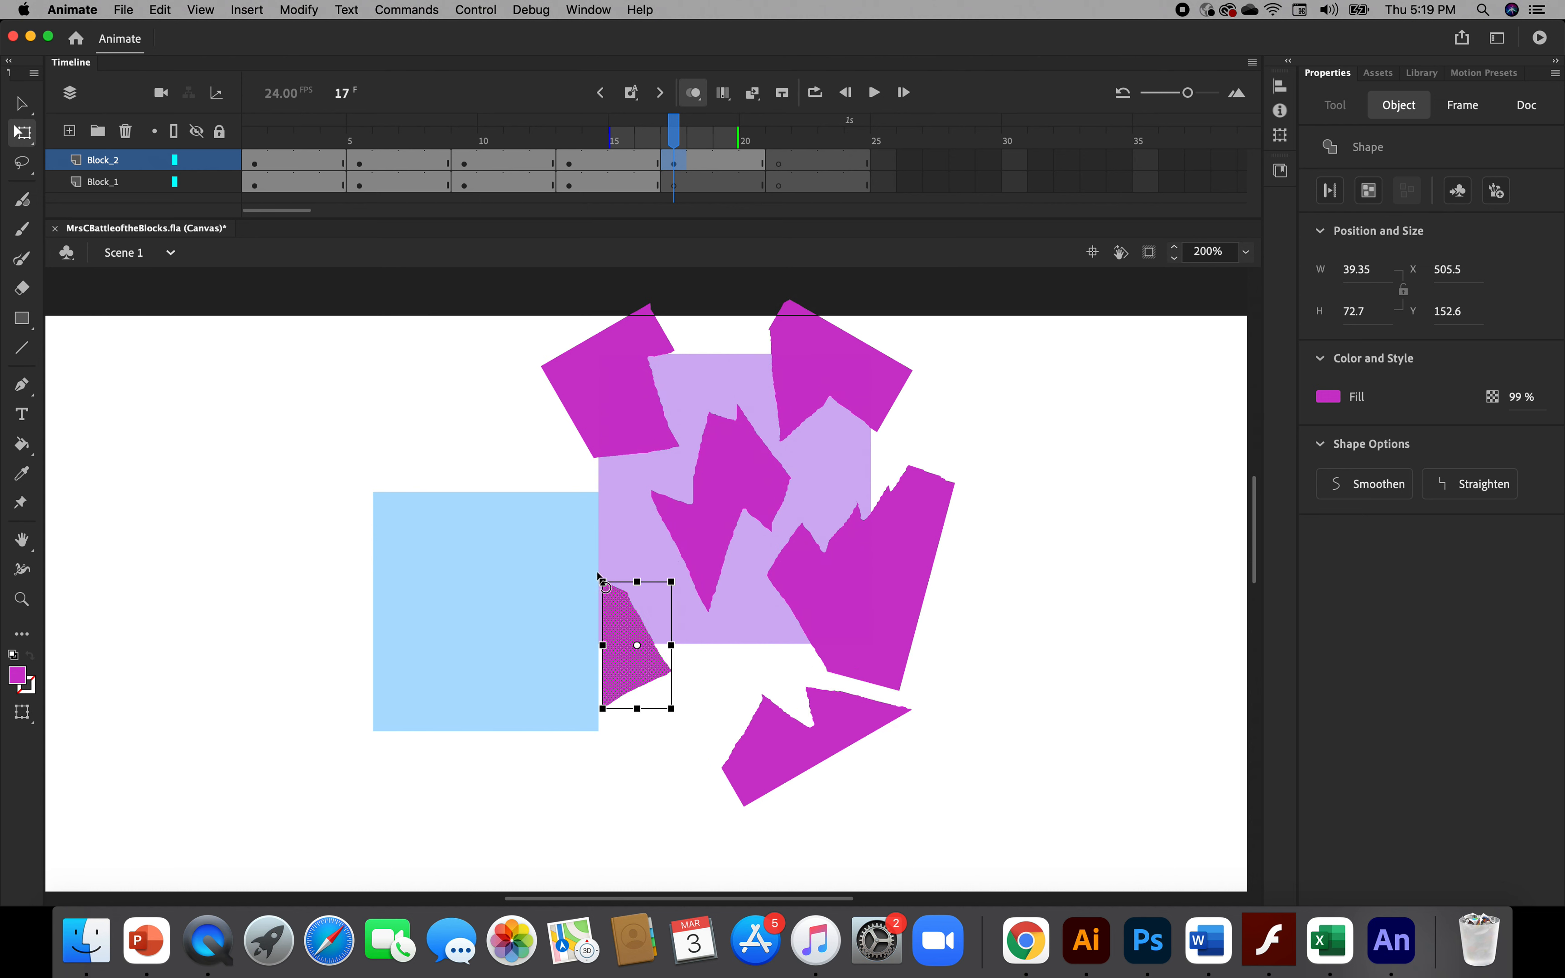
pyautogui.moveTo(601, 582); pyautogui.dragTo(579, 604)
pyautogui.click(705, 517)
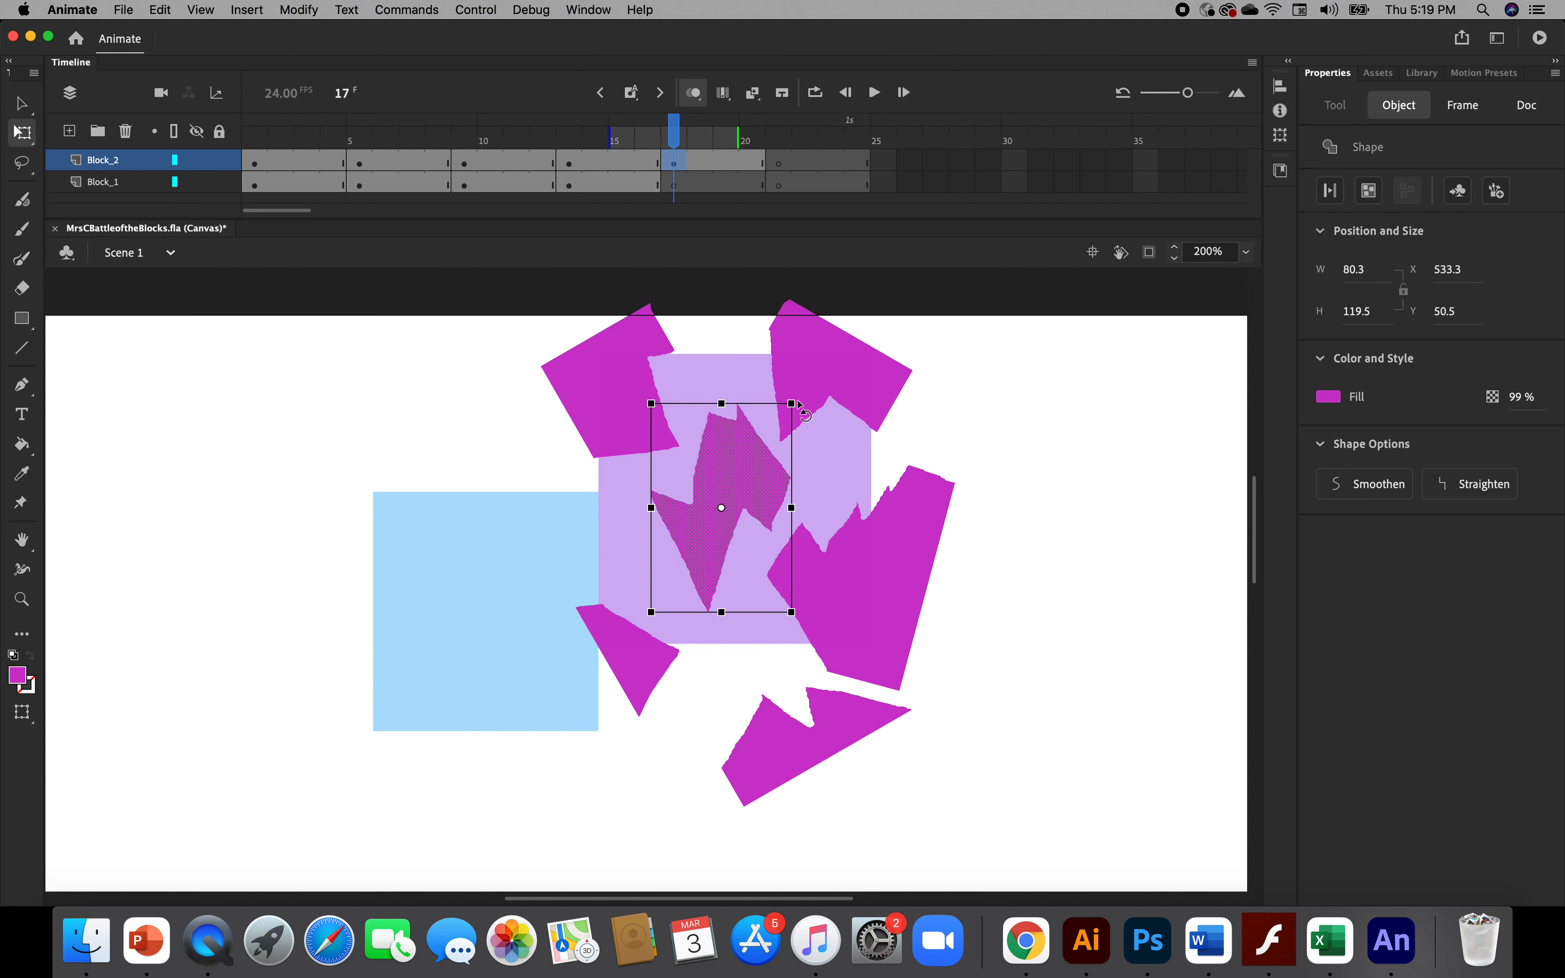
pyautogui.moveTo(796, 398); pyautogui.dragTo(815, 426)
pyautogui.click(1040, 638)
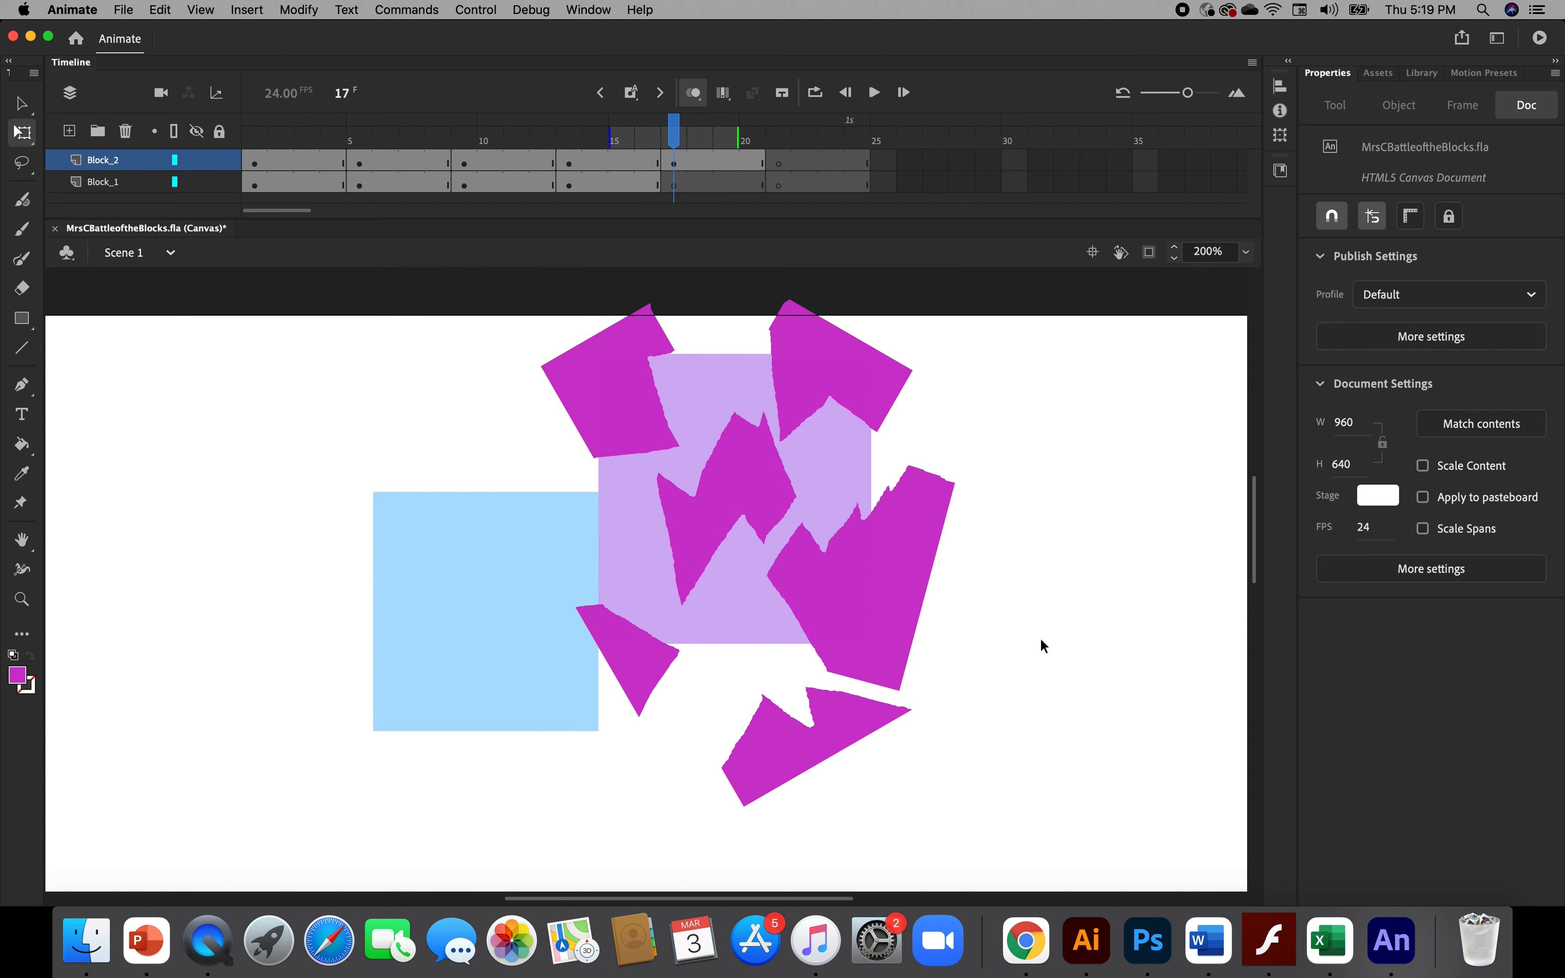
pyautogui.rightClick(1043, 645)
pyautogui.click(1041, 639)
pyautogui.rightClick(1041, 639)
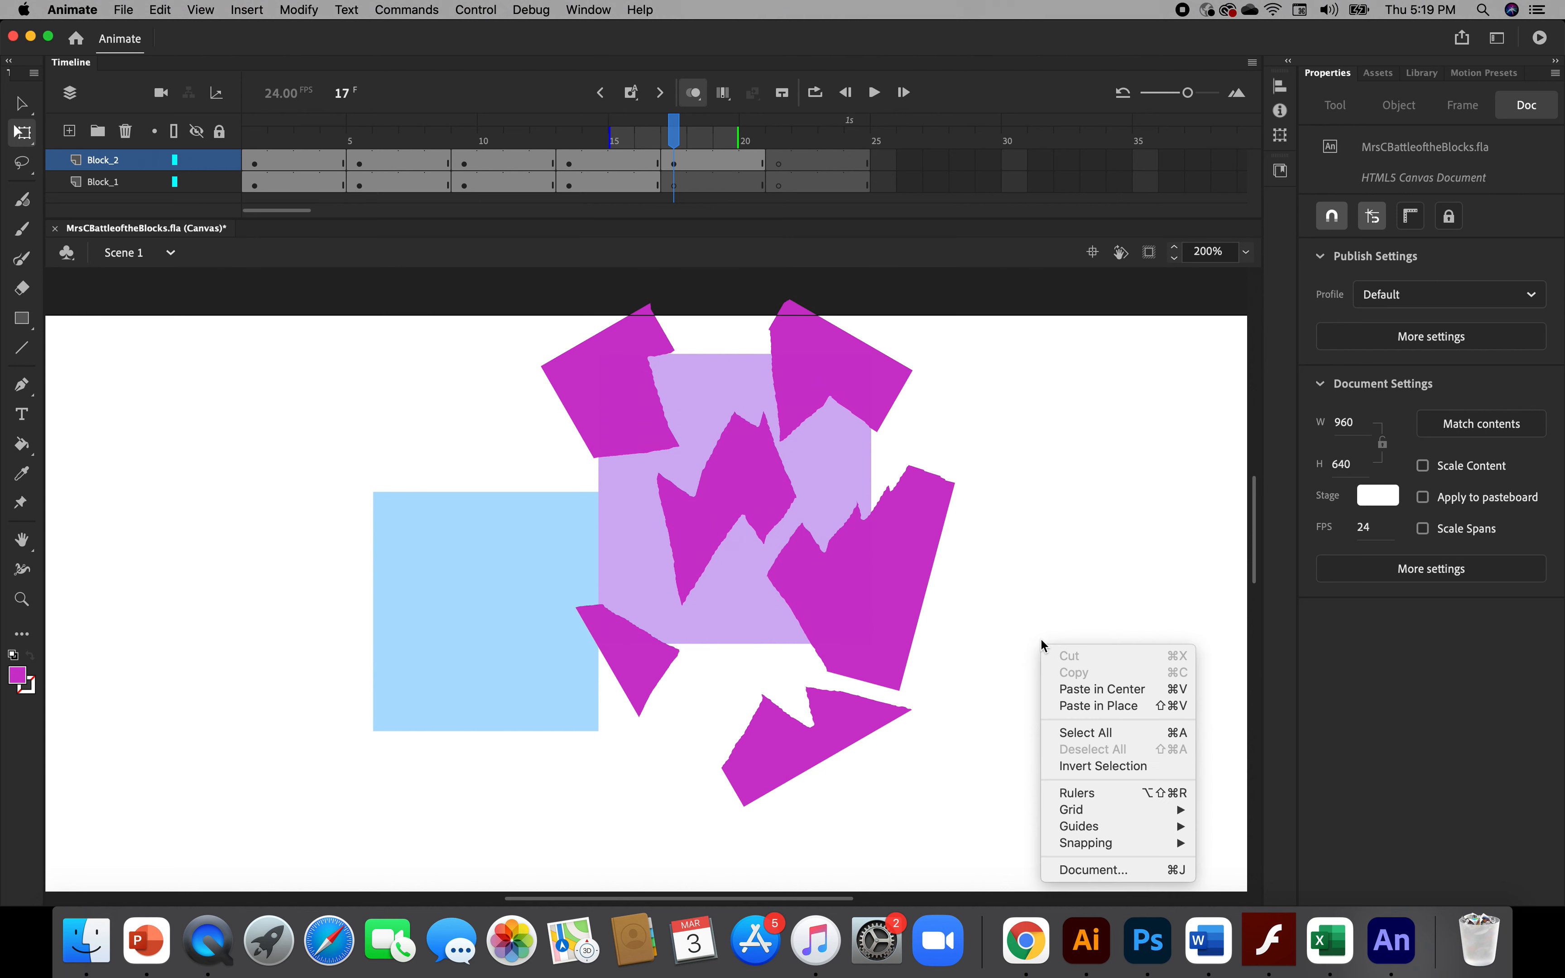
pyautogui.click(1041, 640)
pyautogui.hscroll(-3, 1040, 640)
pyautogui.hscroll(5, 1040, 640)
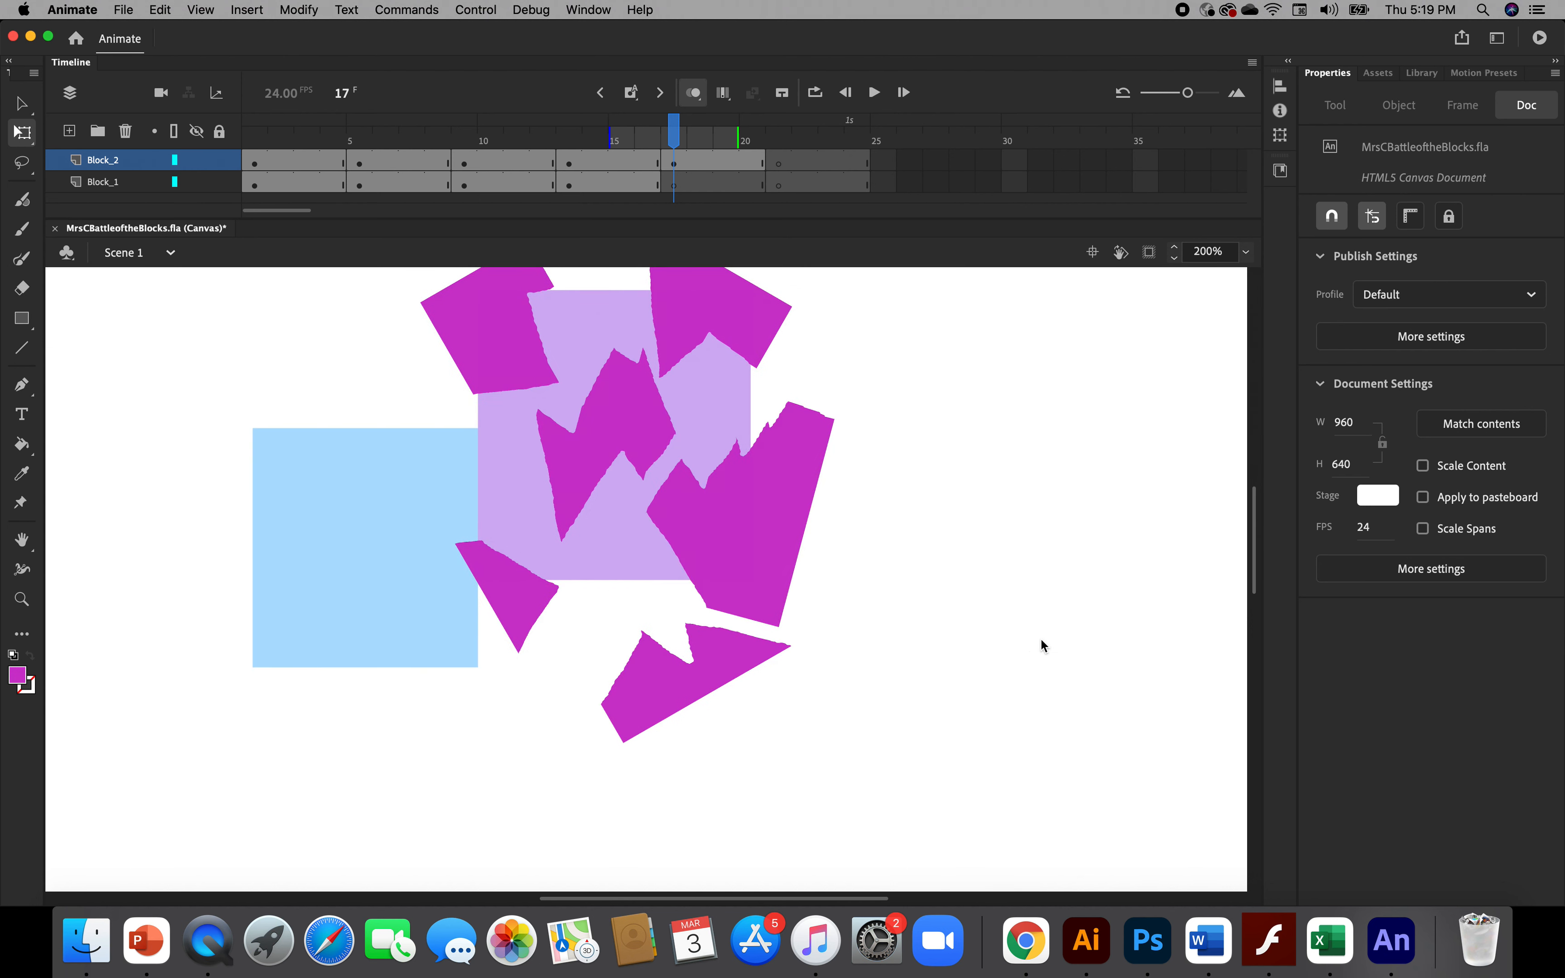
pyautogui.click(1092, 252)
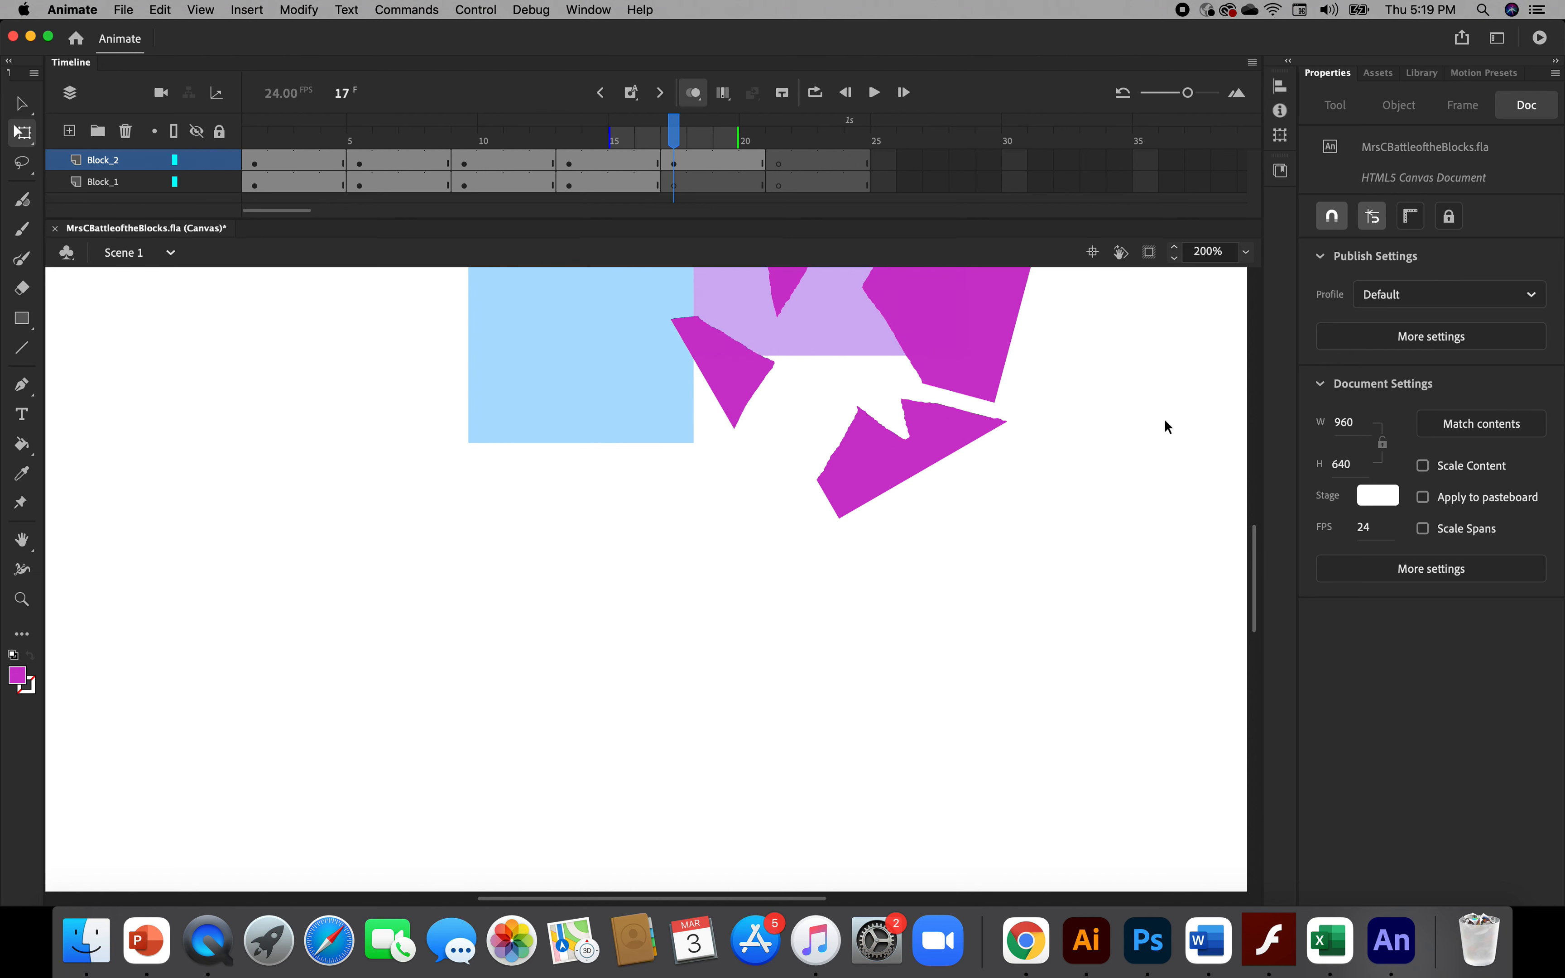
pyautogui.scroll(5, 1255, 575)
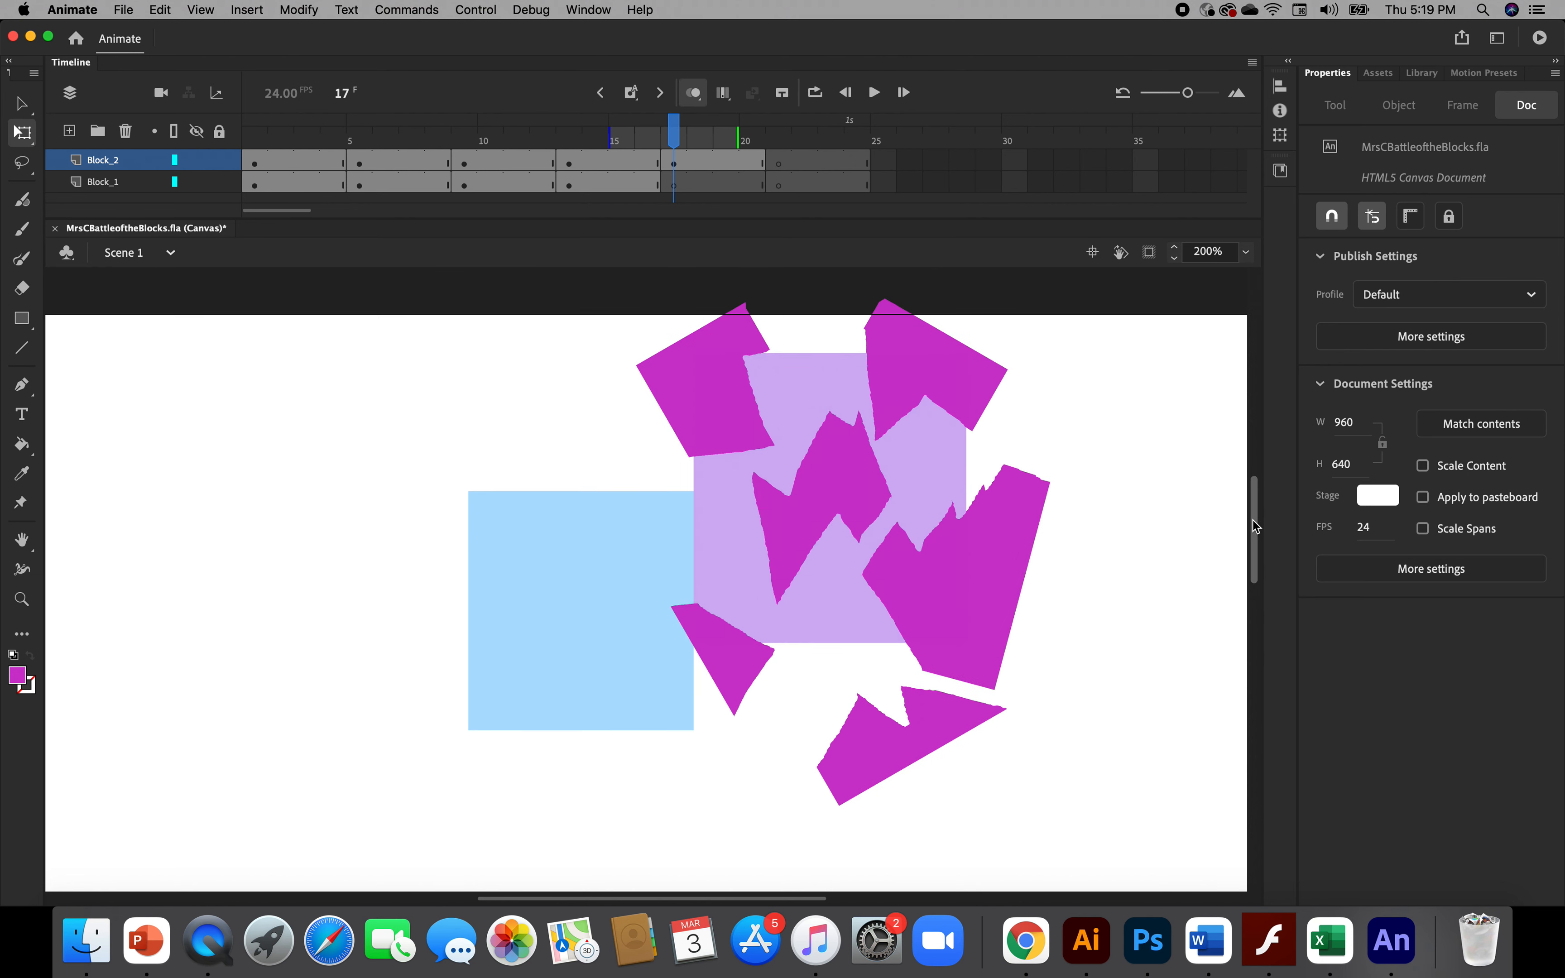
pyautogui.rightClick(949, 569)
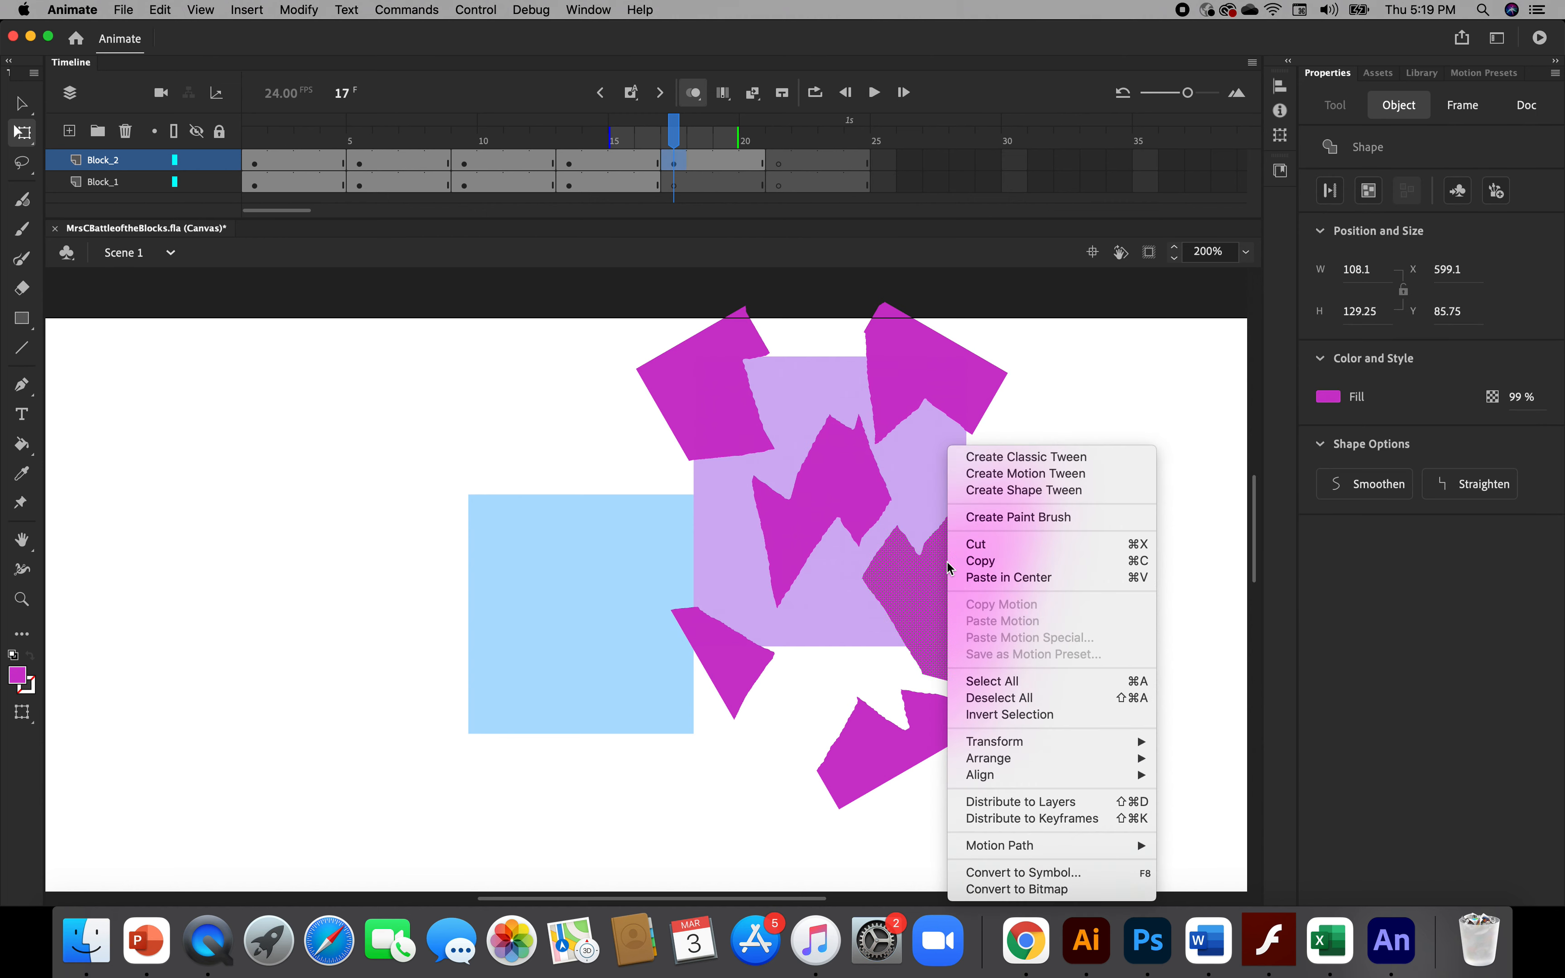
pyautogui.click(1078, 387)
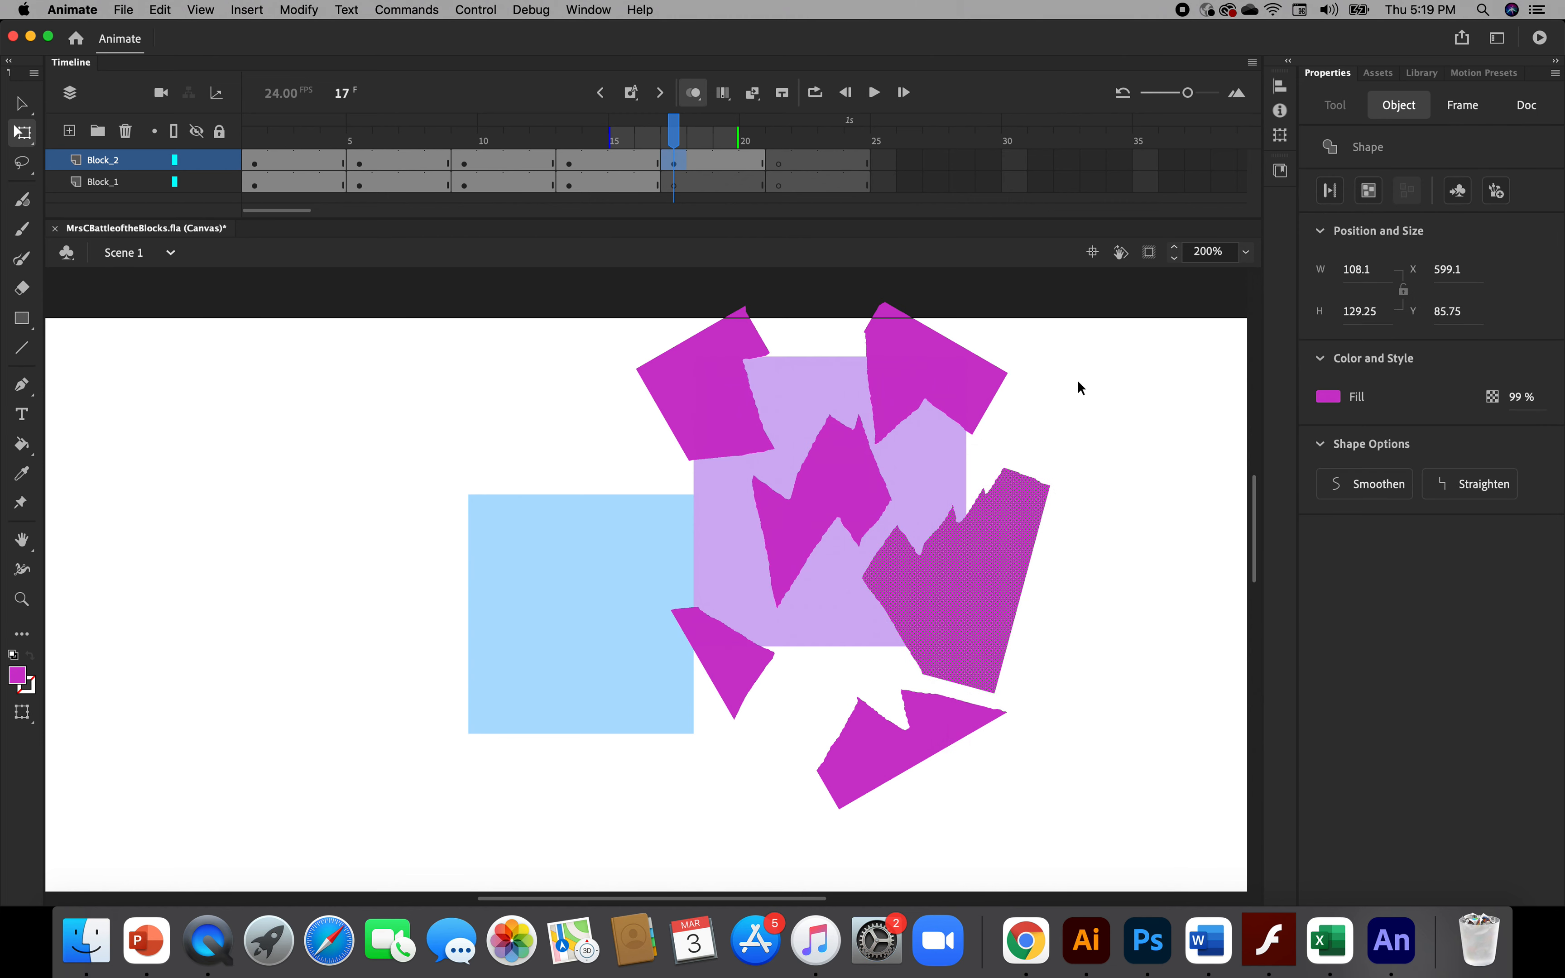
pyautogui.rightClick(1079, 387)
pyautogui.click(1026, 424)
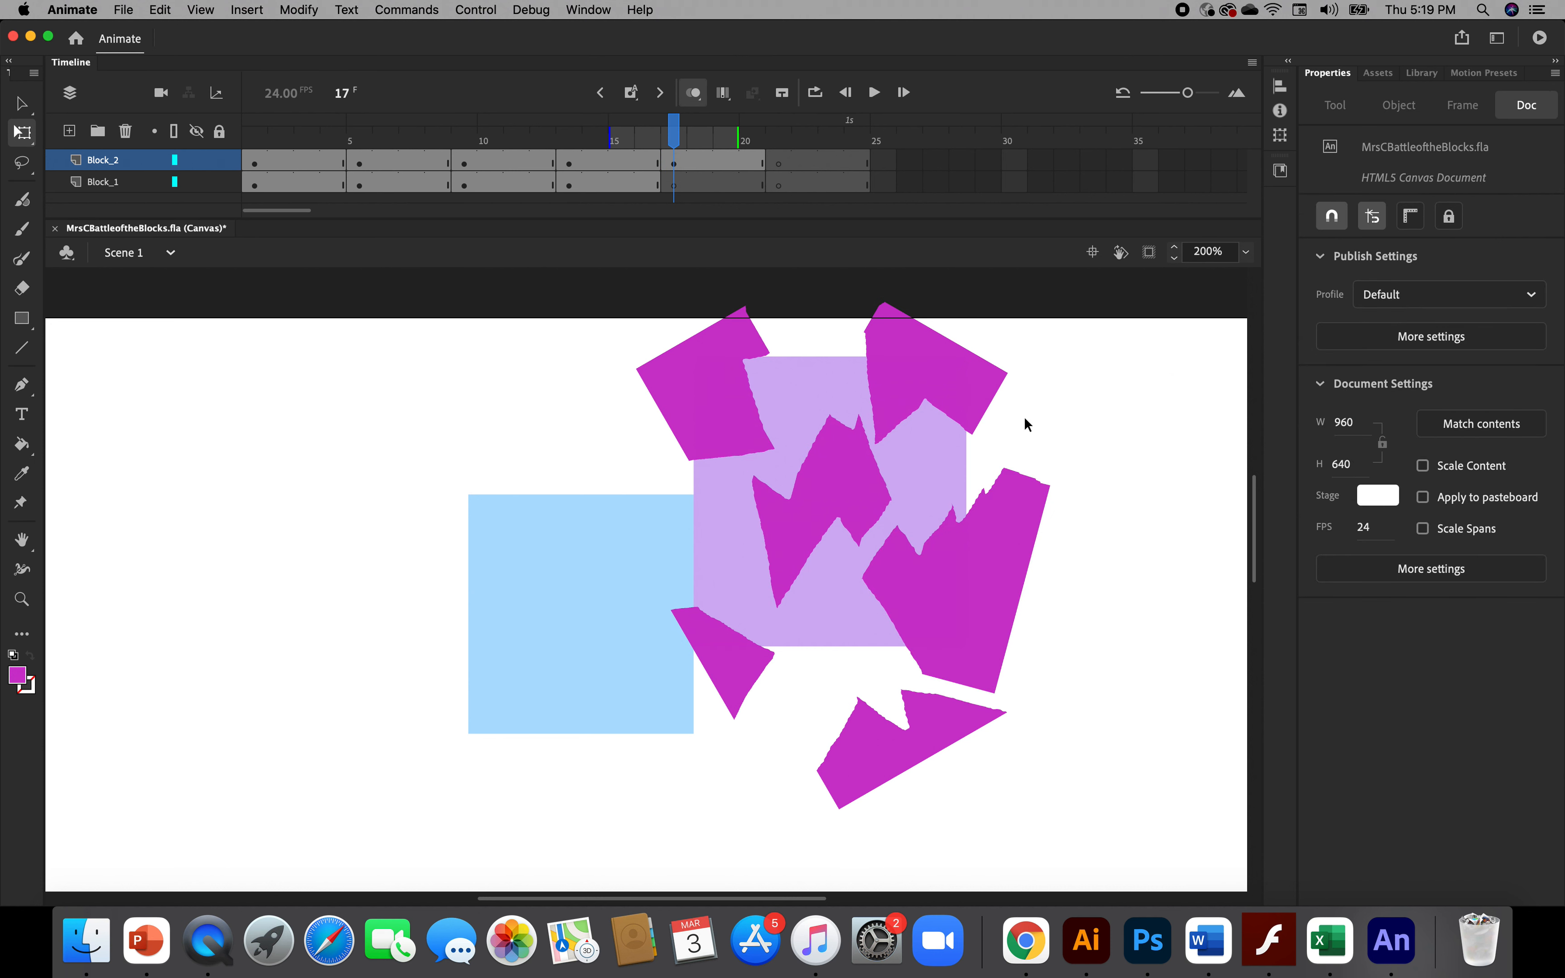
pyautogui.rightClick(1026, 425)
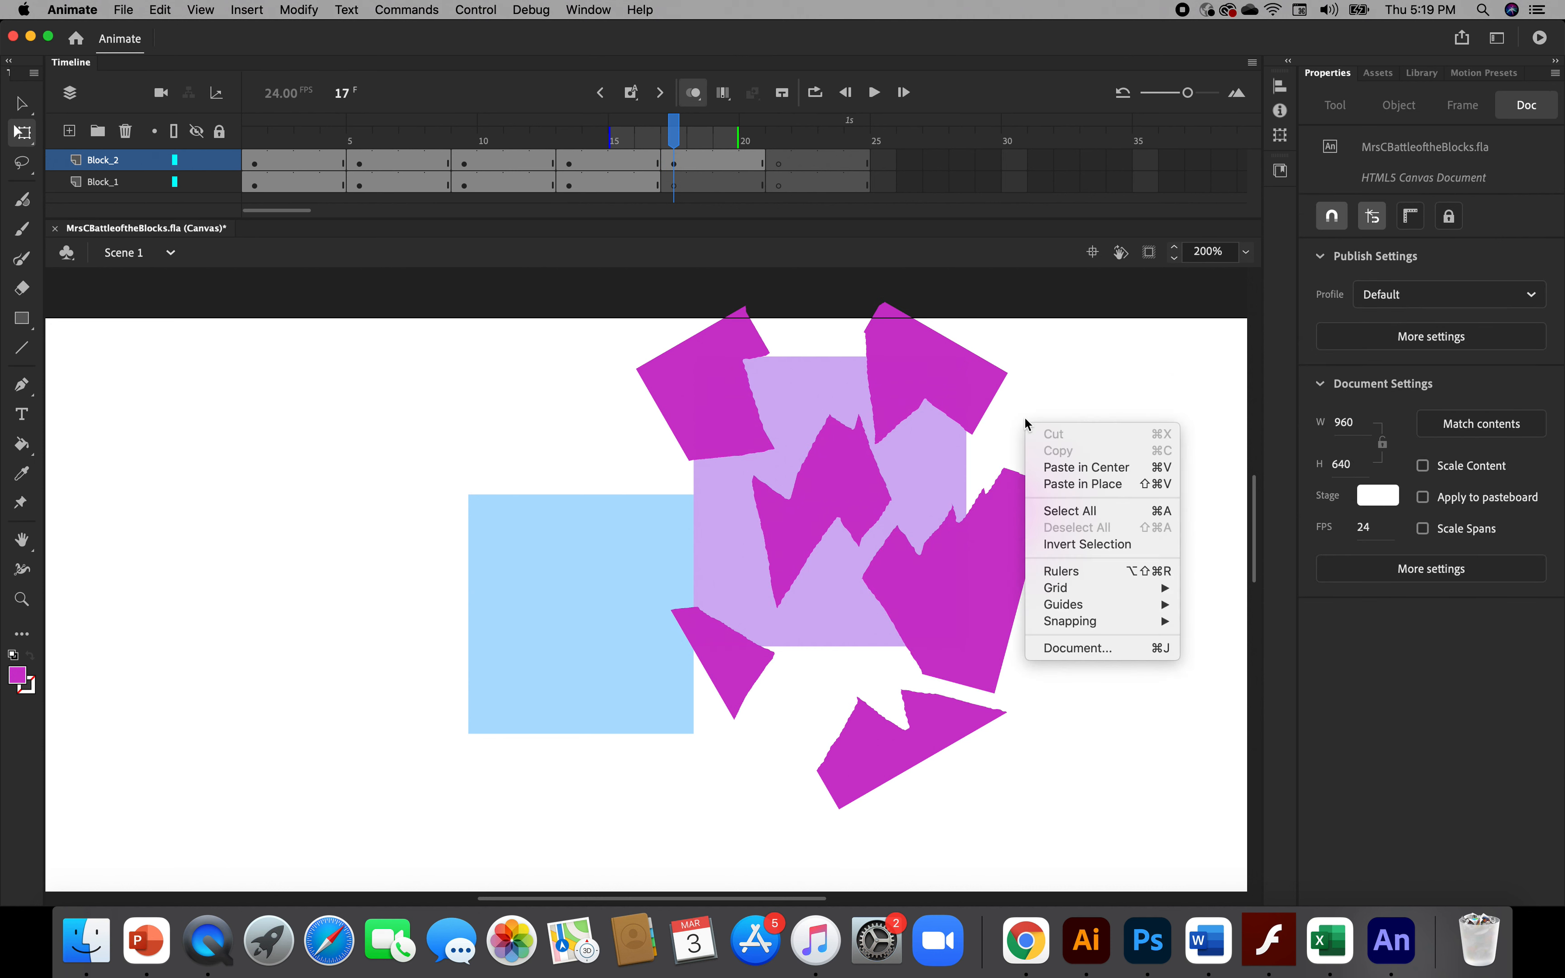
pyautogui.click(1025, 419)
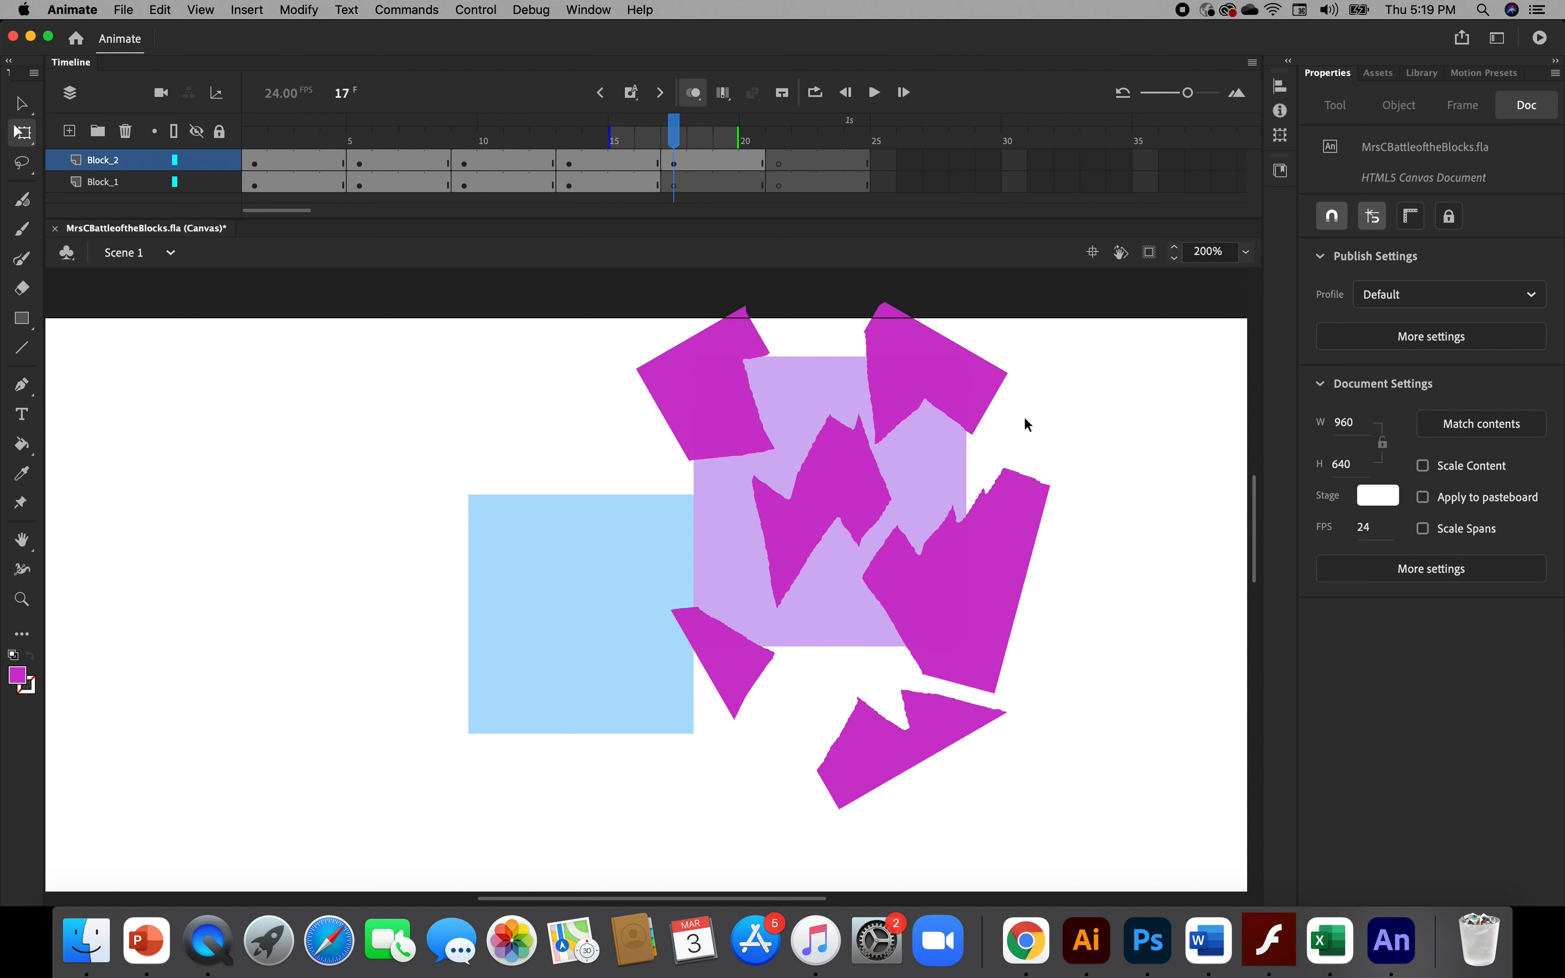
pyautogui.hscroll(3, 1025, 420)
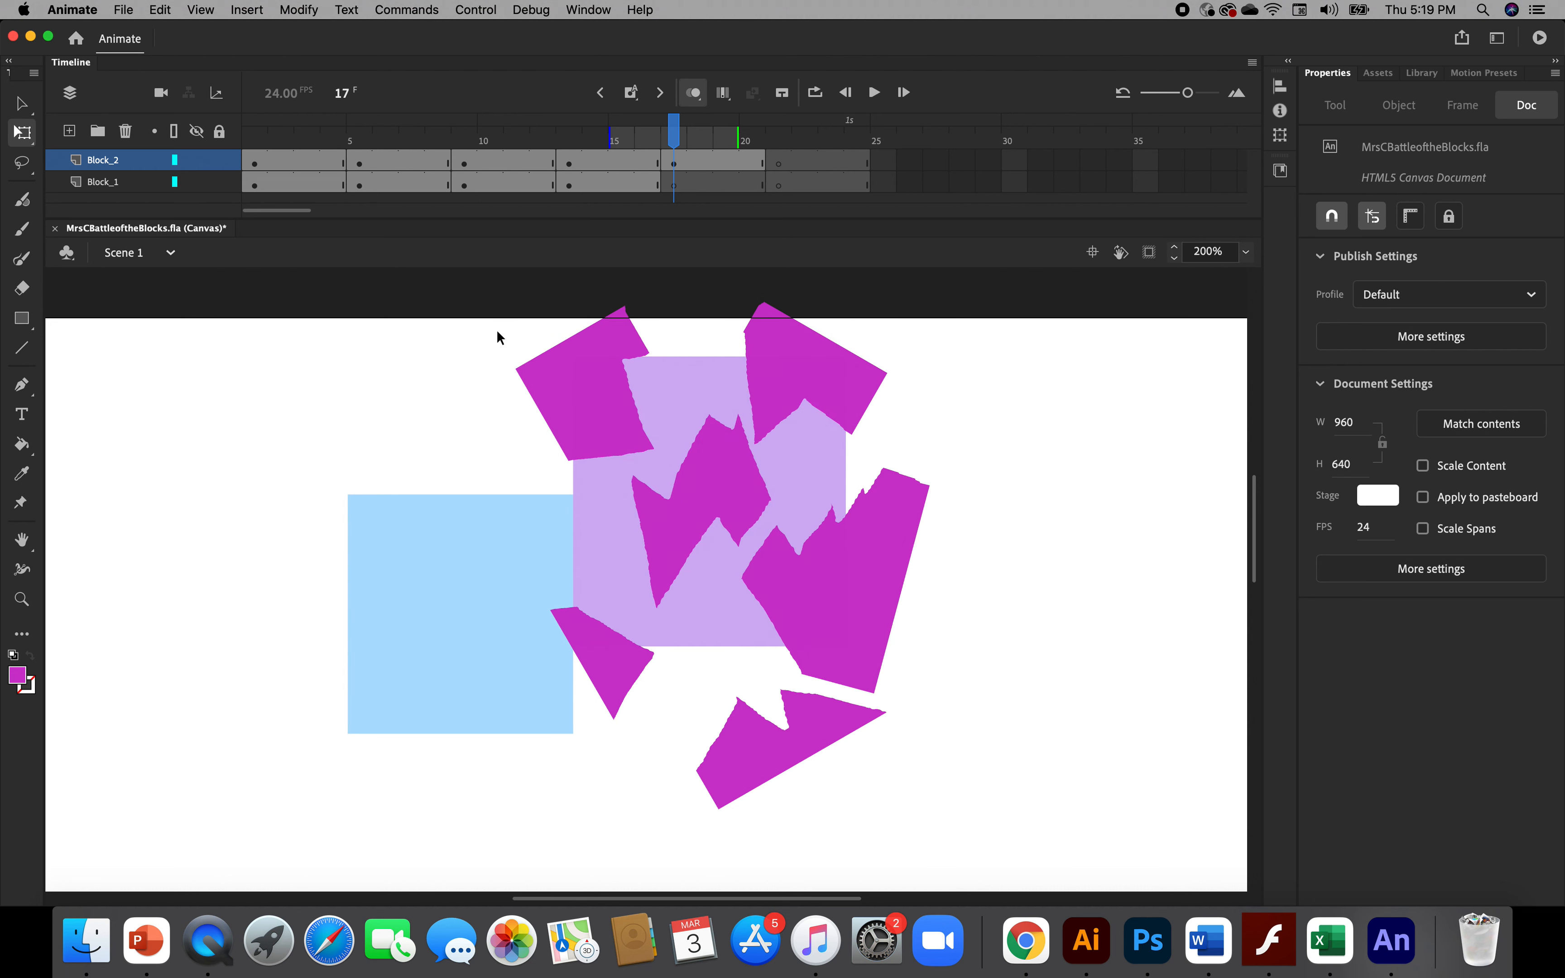
pyautogui.rightClick(941, 433)
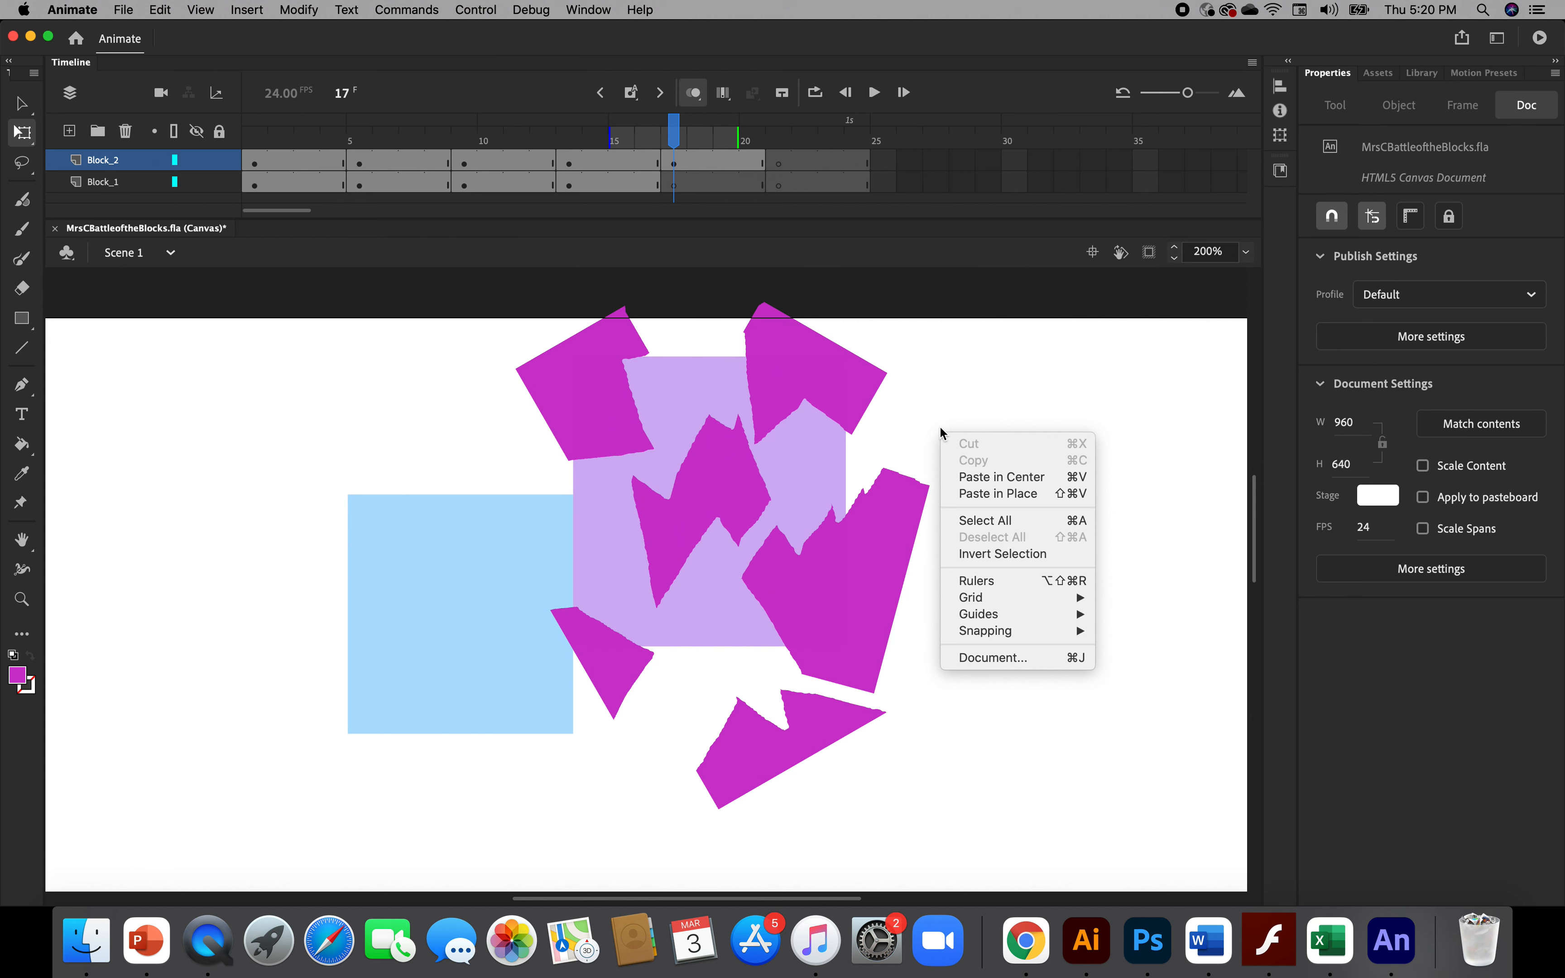
pyautogui.click(940, 429)
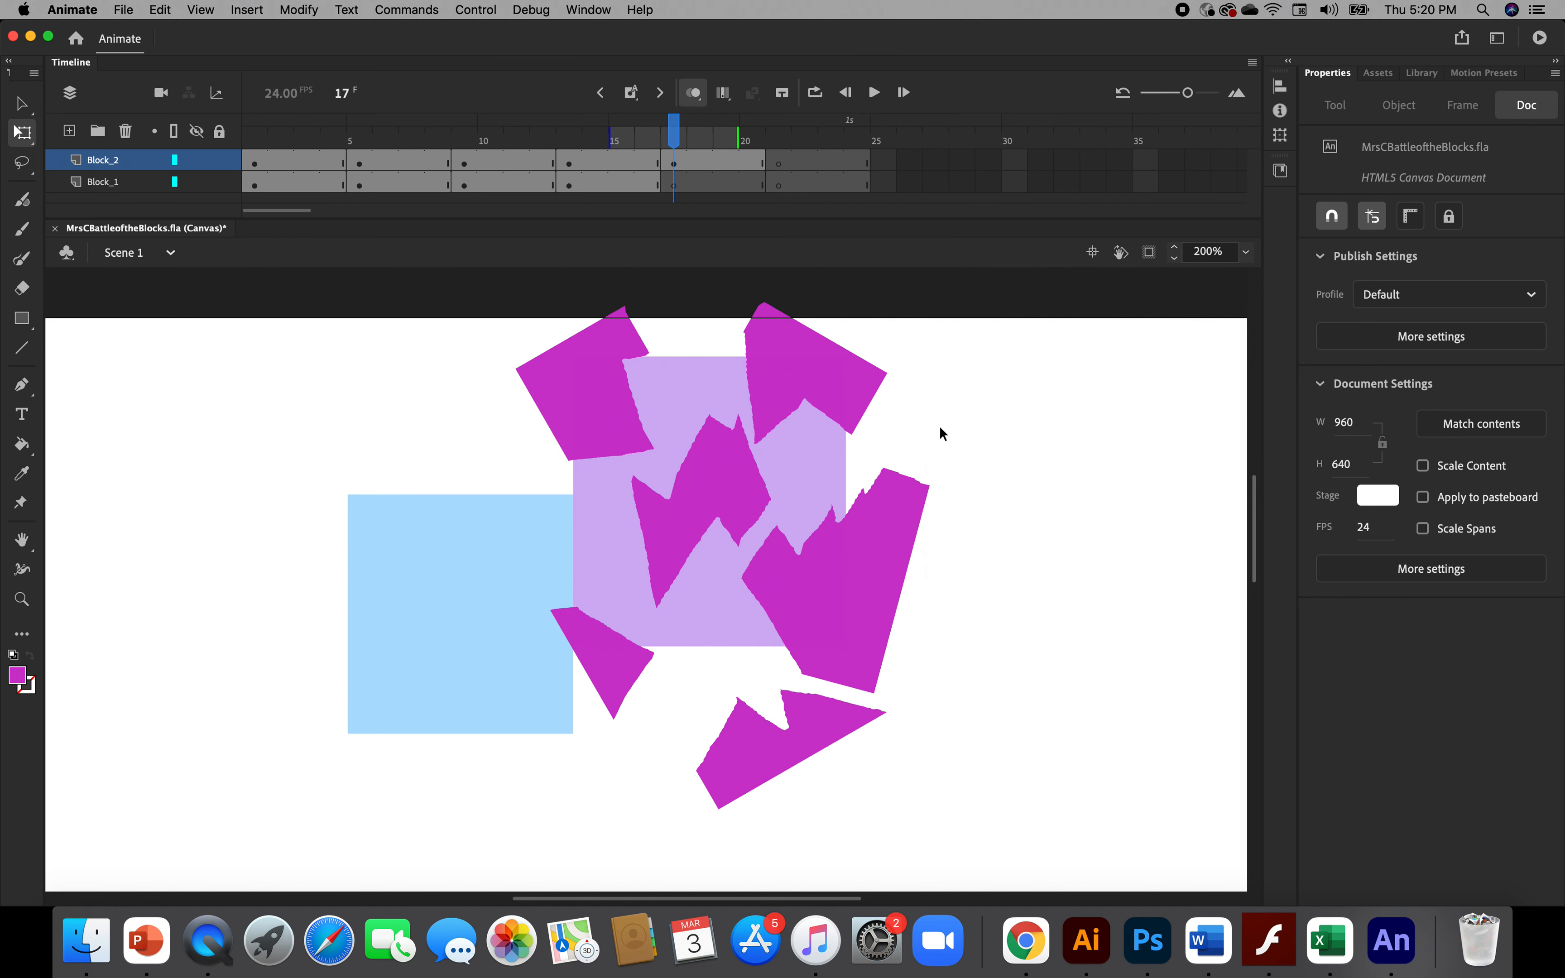
# Shift the program window down and right, select Block_2's keyframe at frame 17 and open its frame commands
pyautogui.moveTo(438, 34); pyautogui.dragTo(553, 63)
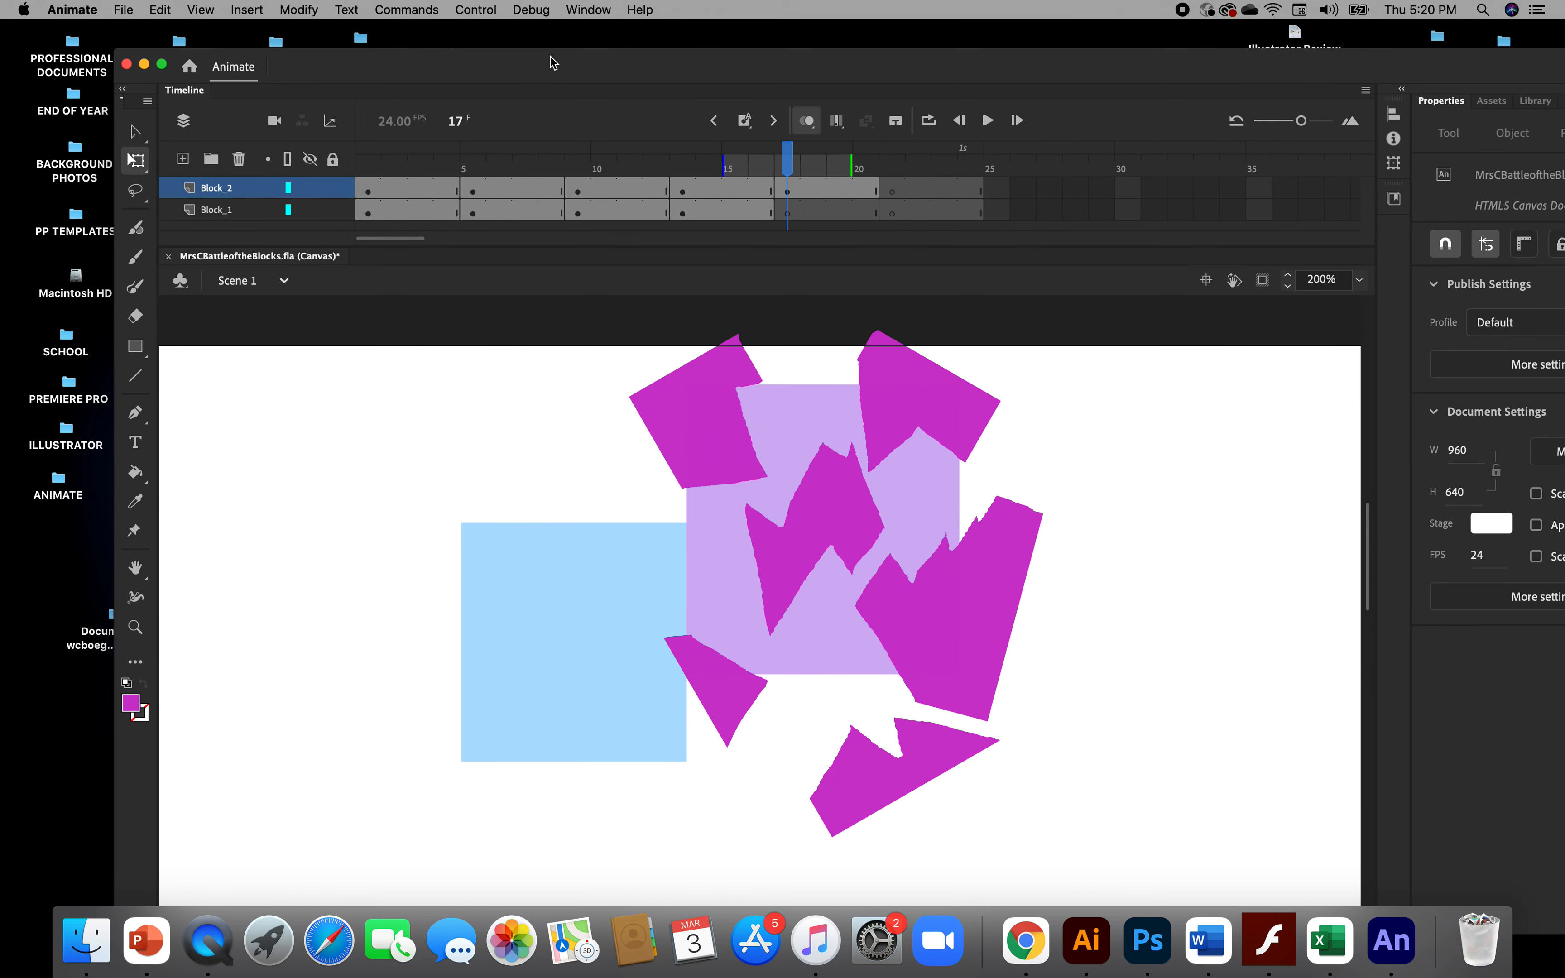
pyautogui.click(788, 194)
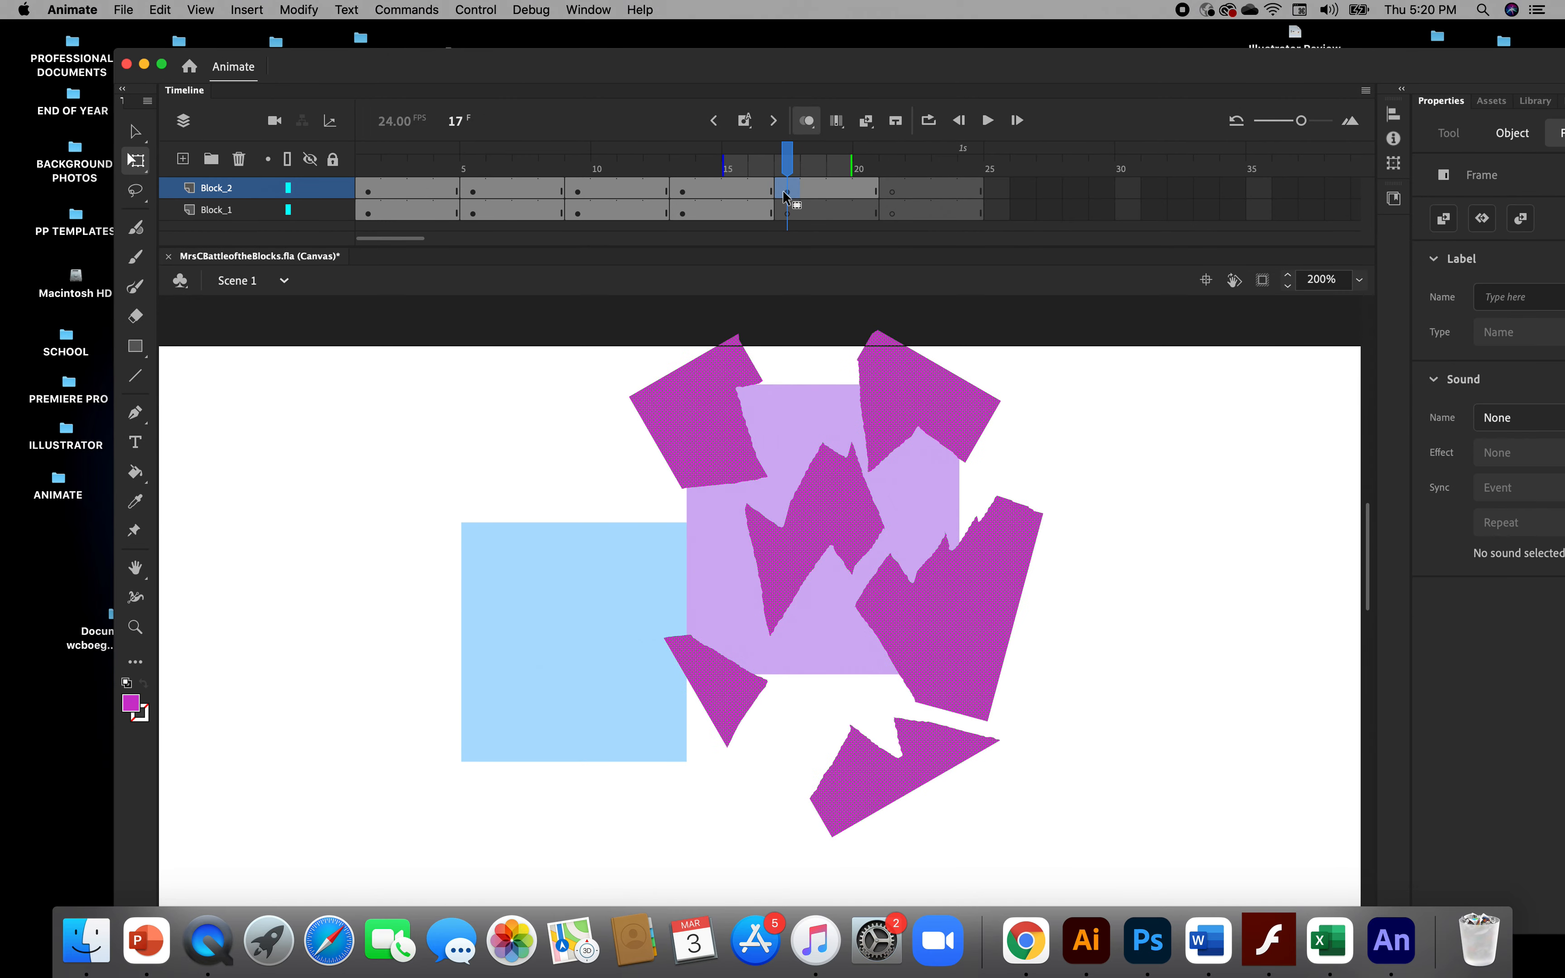
pyautogui.rightClick(899, 478)
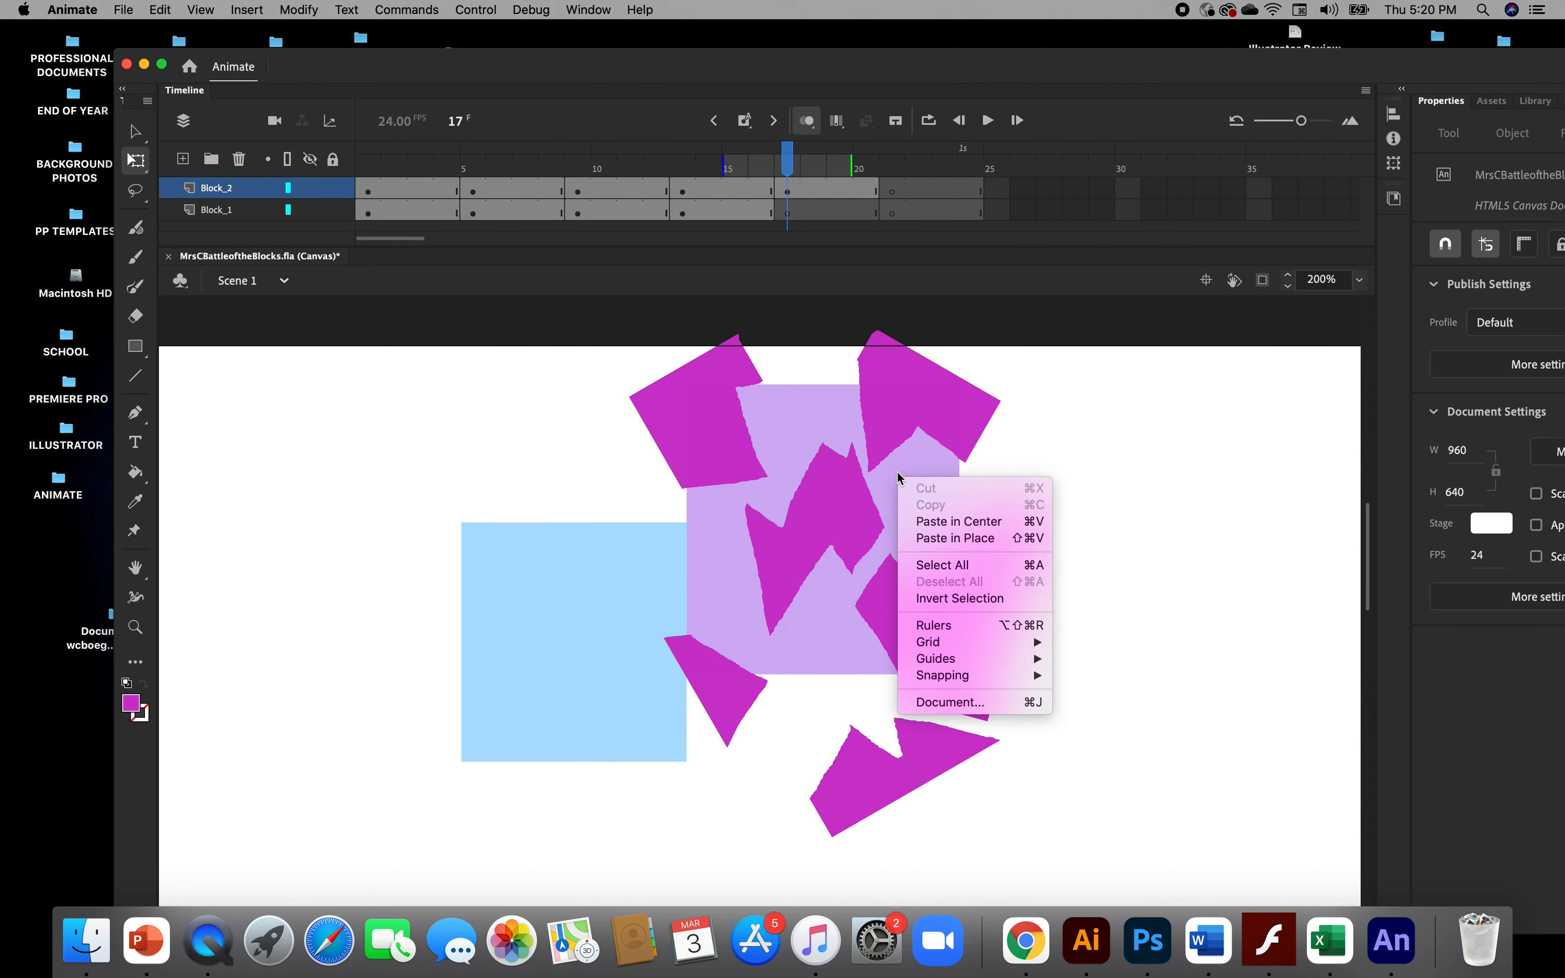
pyautogui.click(897, 473)
pyautogui.click(787, 188)
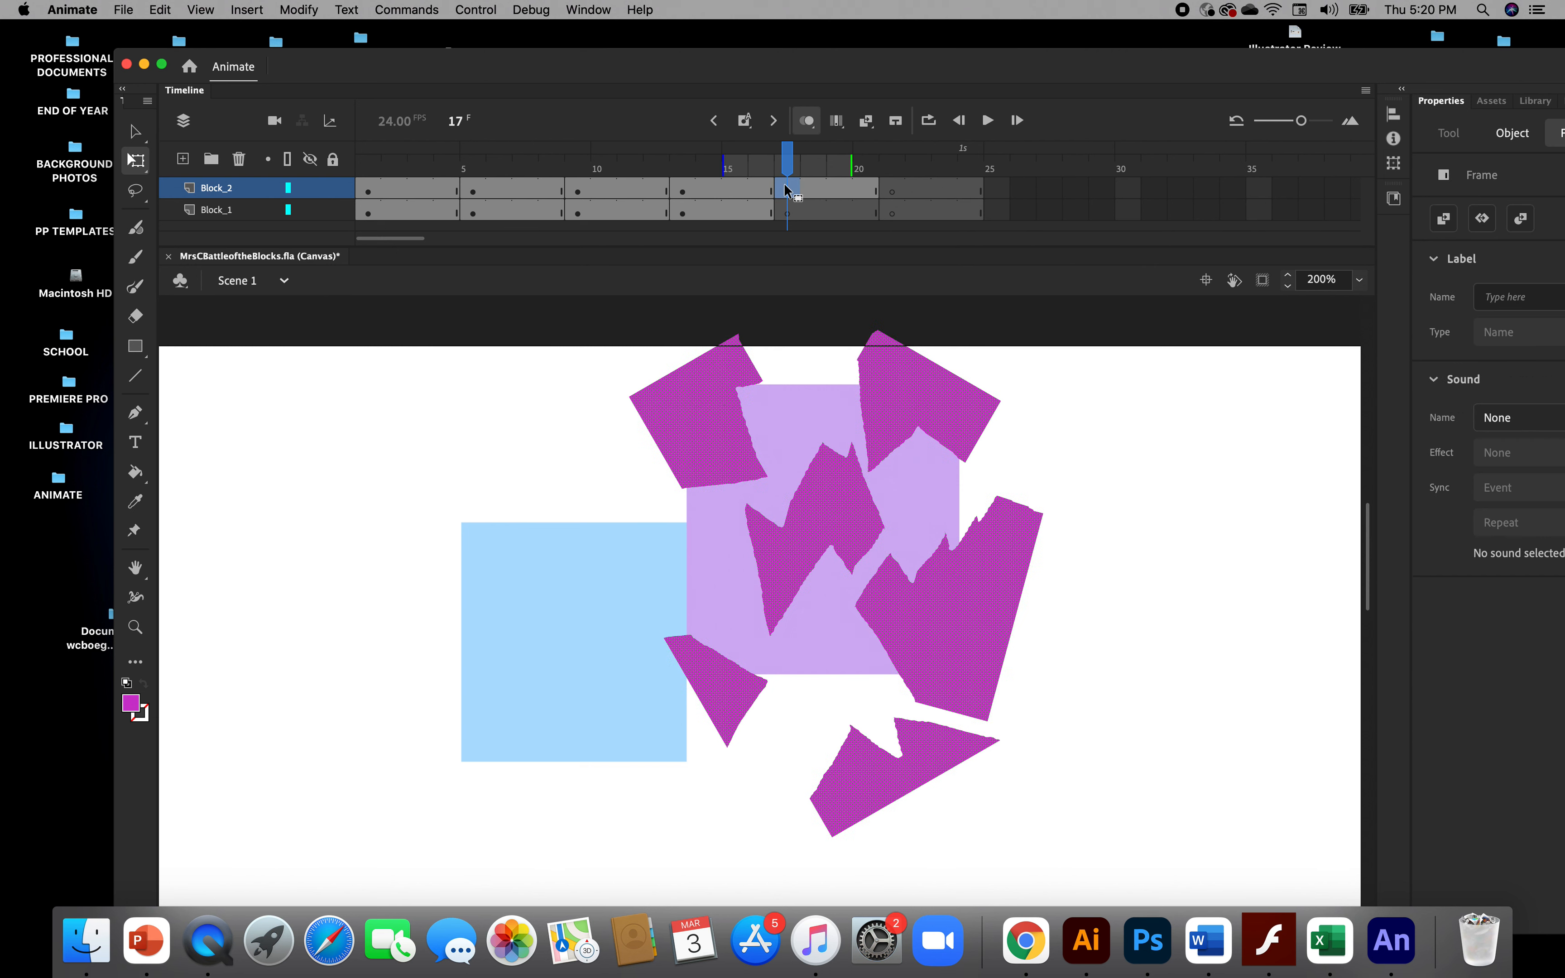
pyautogui.rightClick(786, 190)
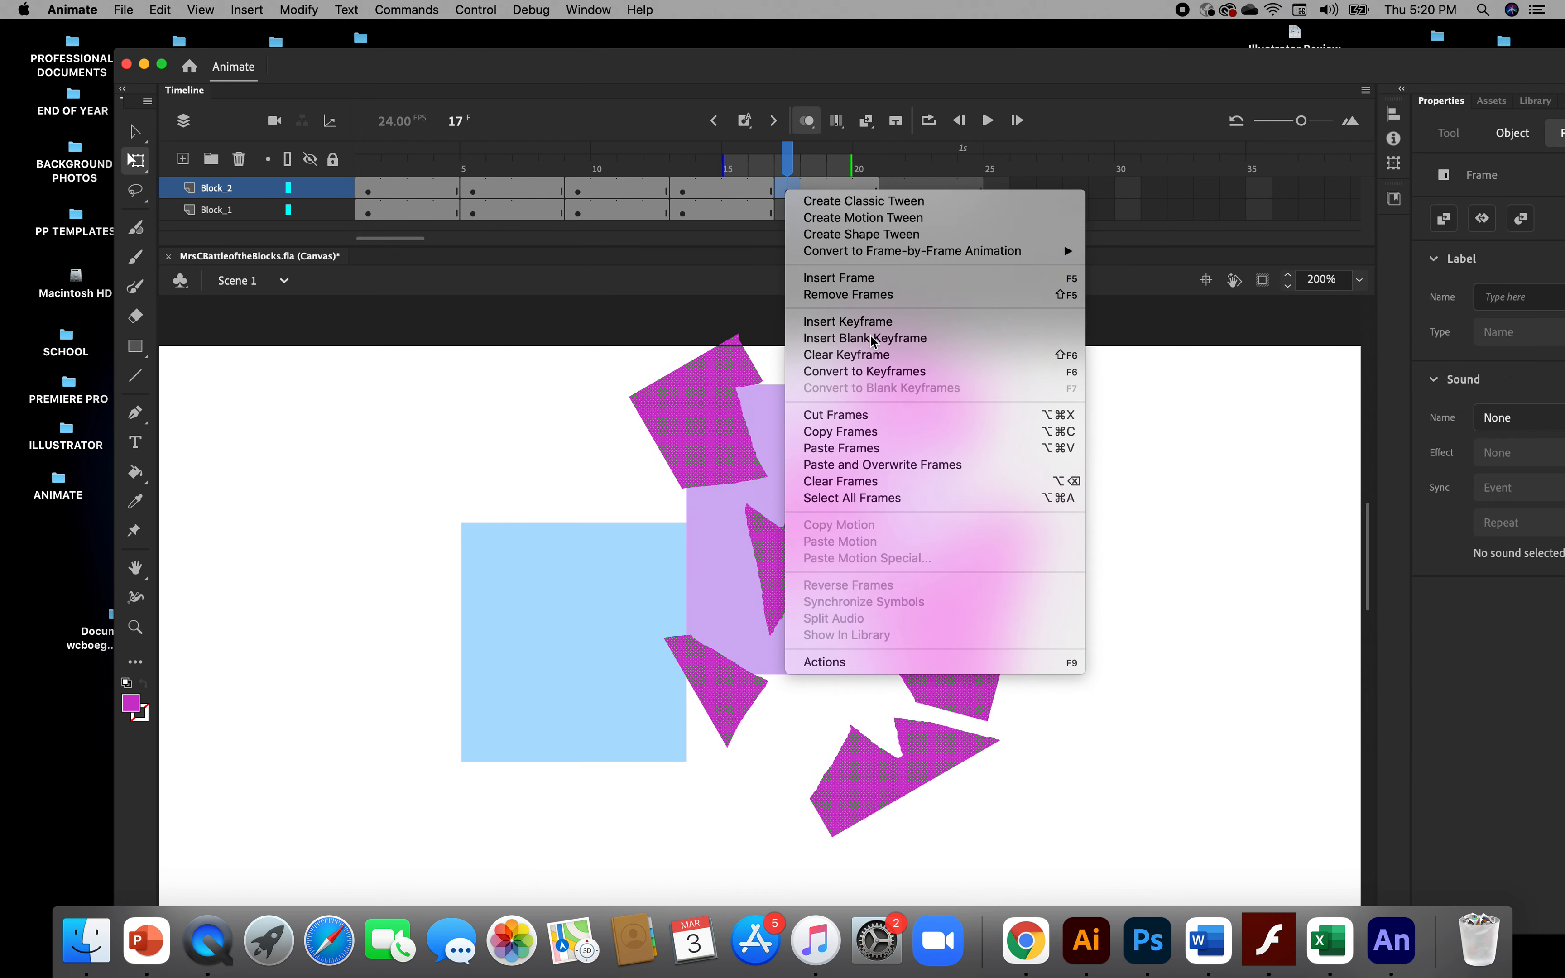
# Copy the shattered-block keyframe at frame 17 of layer Block_2 and paste it into frame 21
pyautogui.click(853, 439)
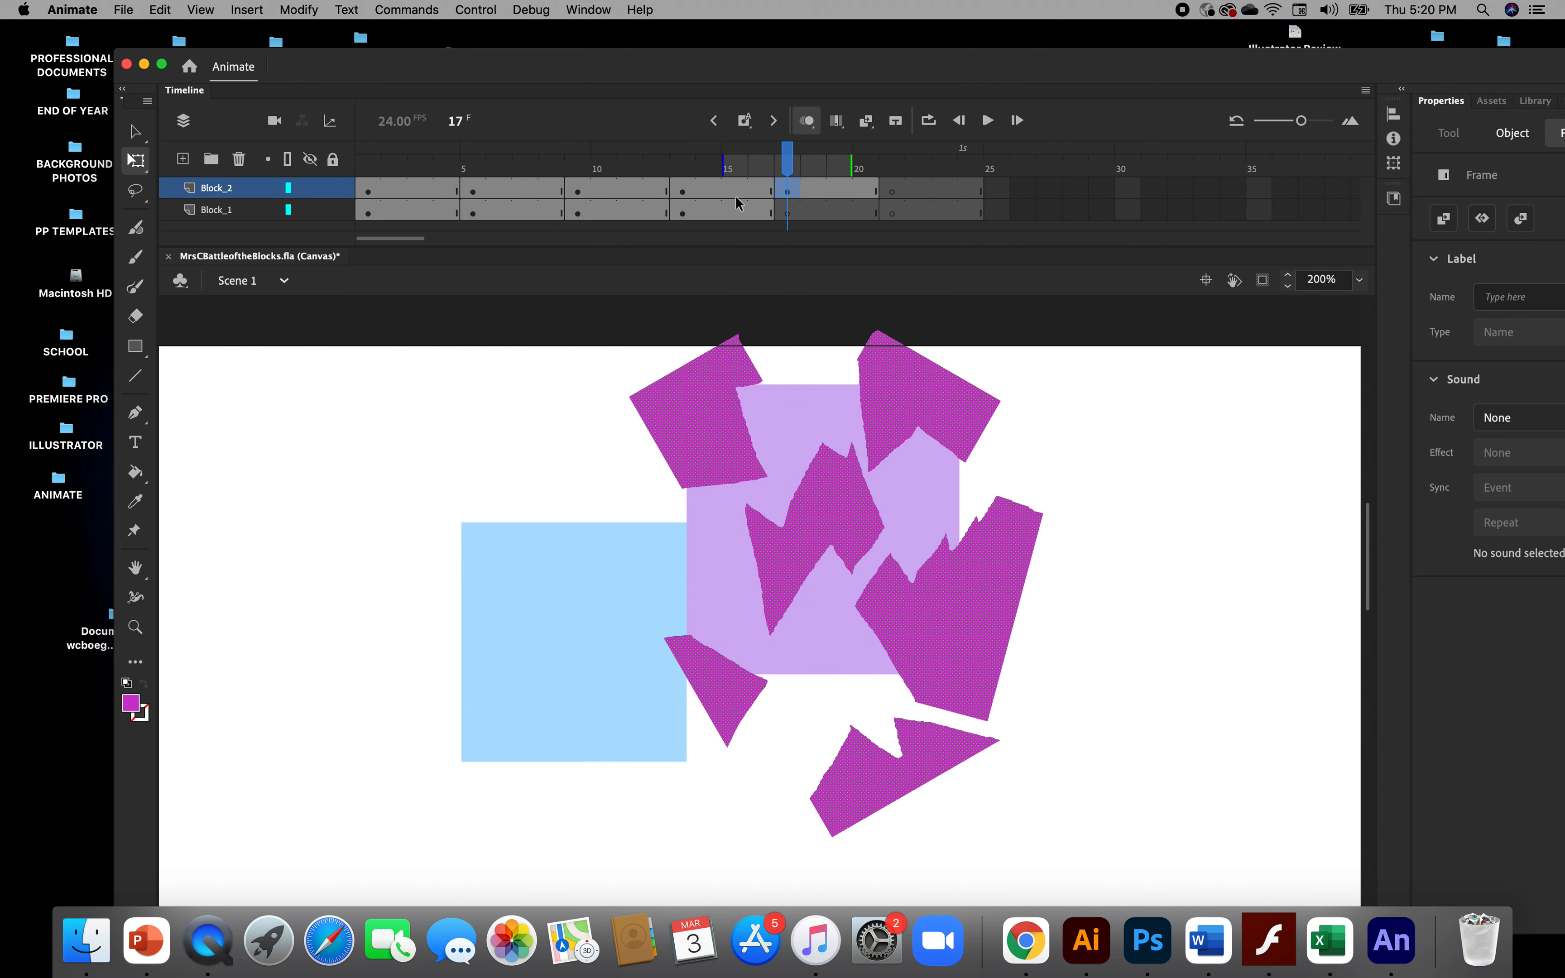
pyautogui.click(681, 192)
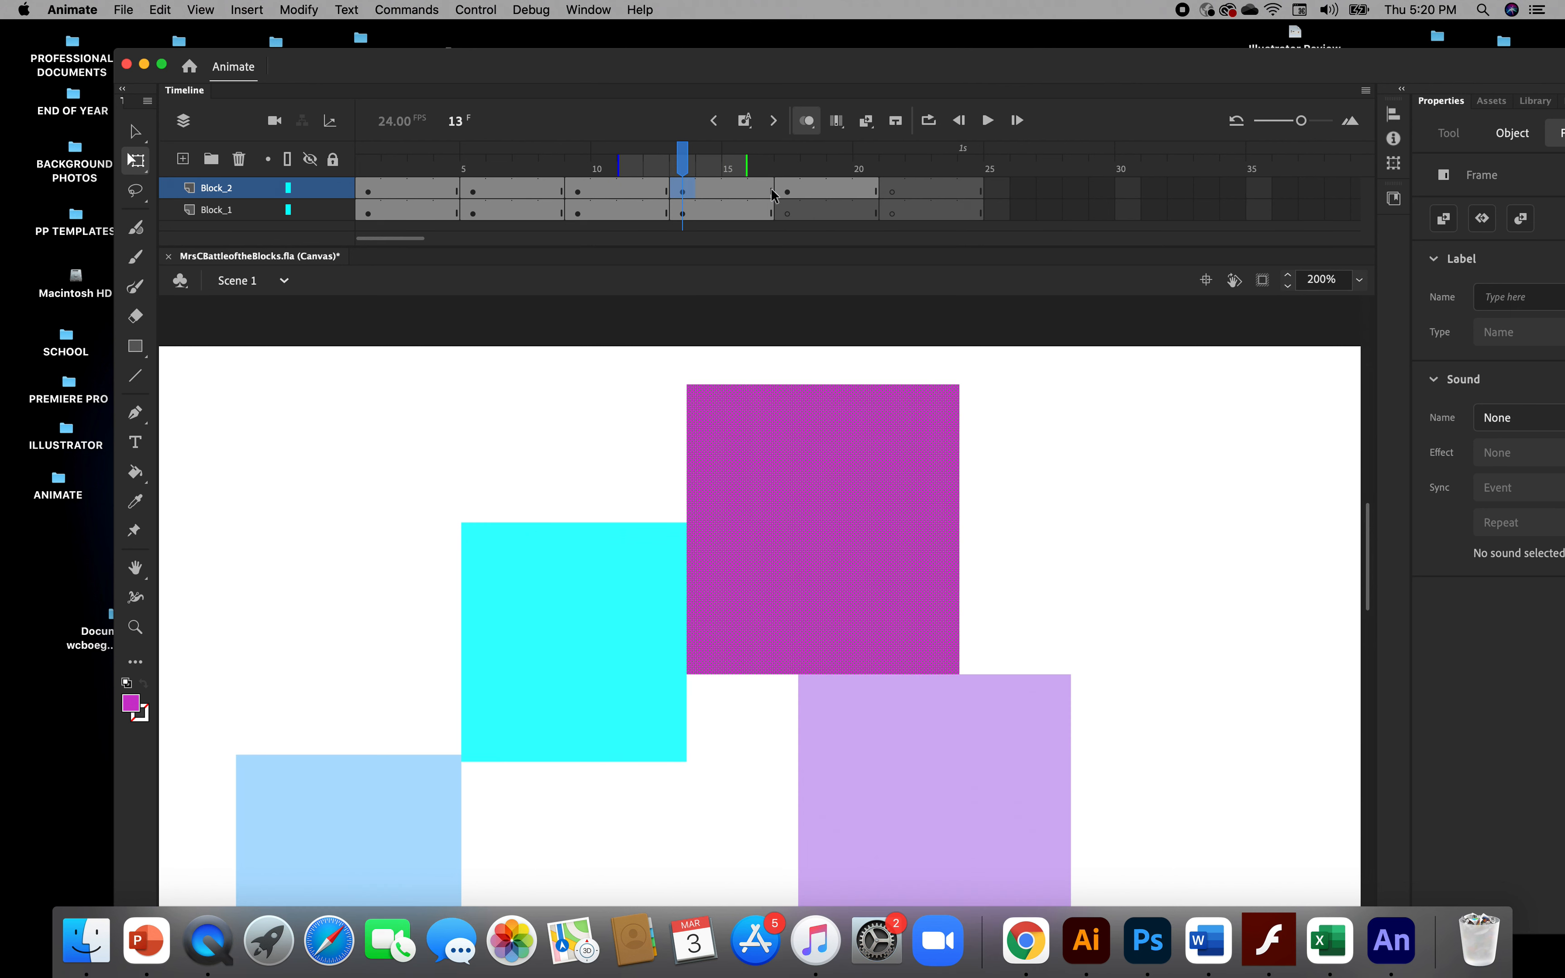
pyautogui.click(789, 193)
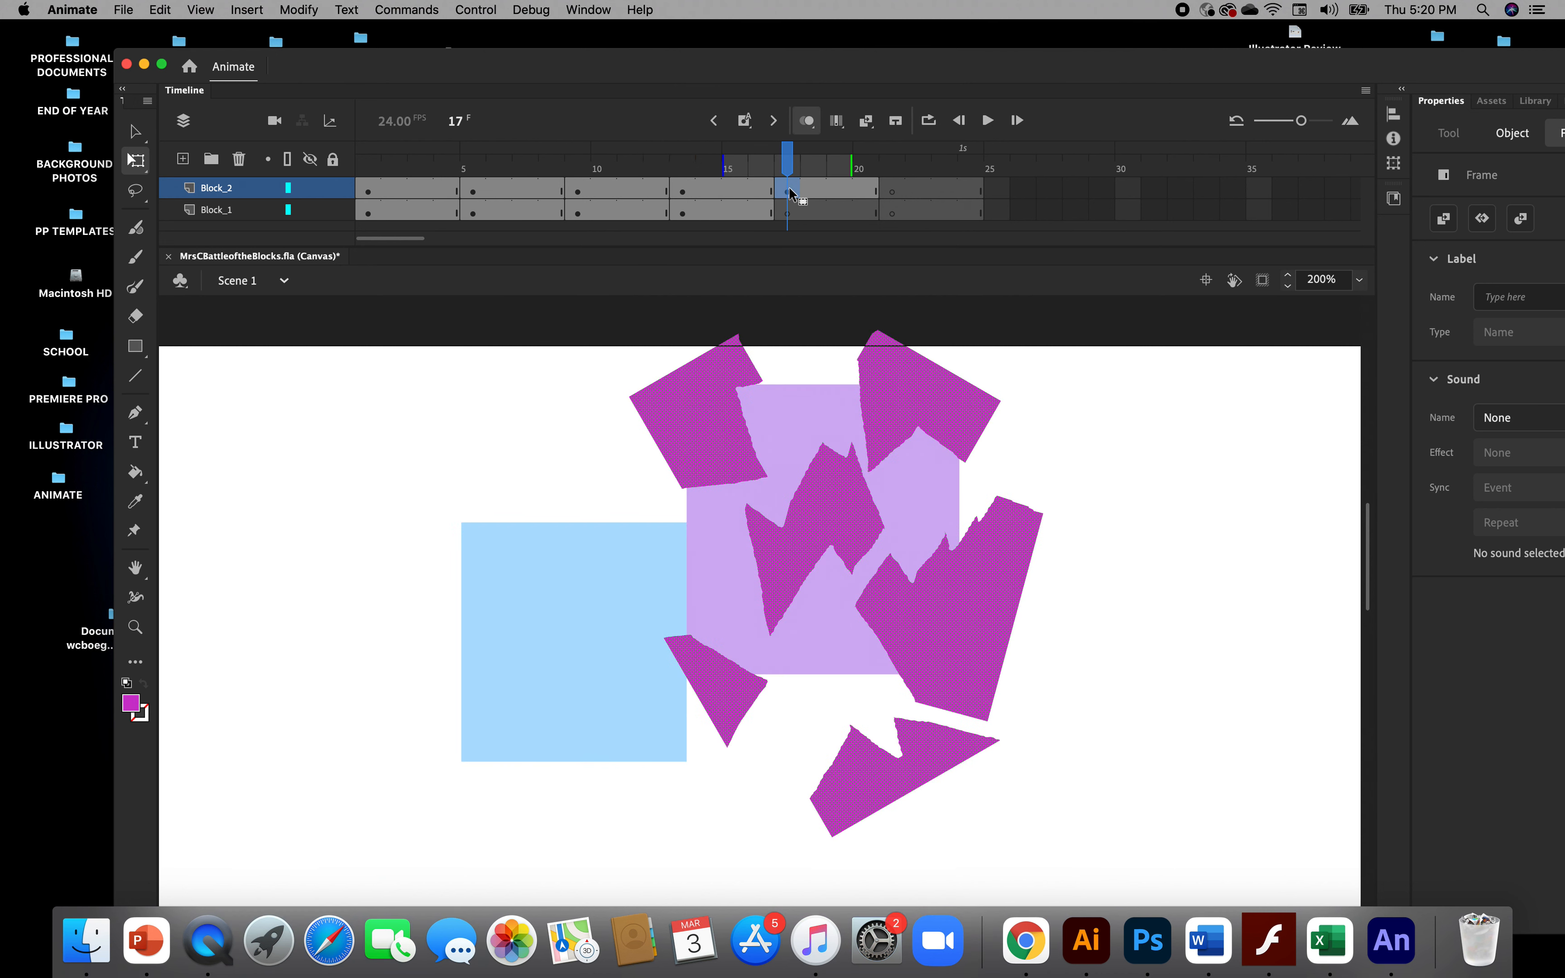
pyautogui.click(892, 192)
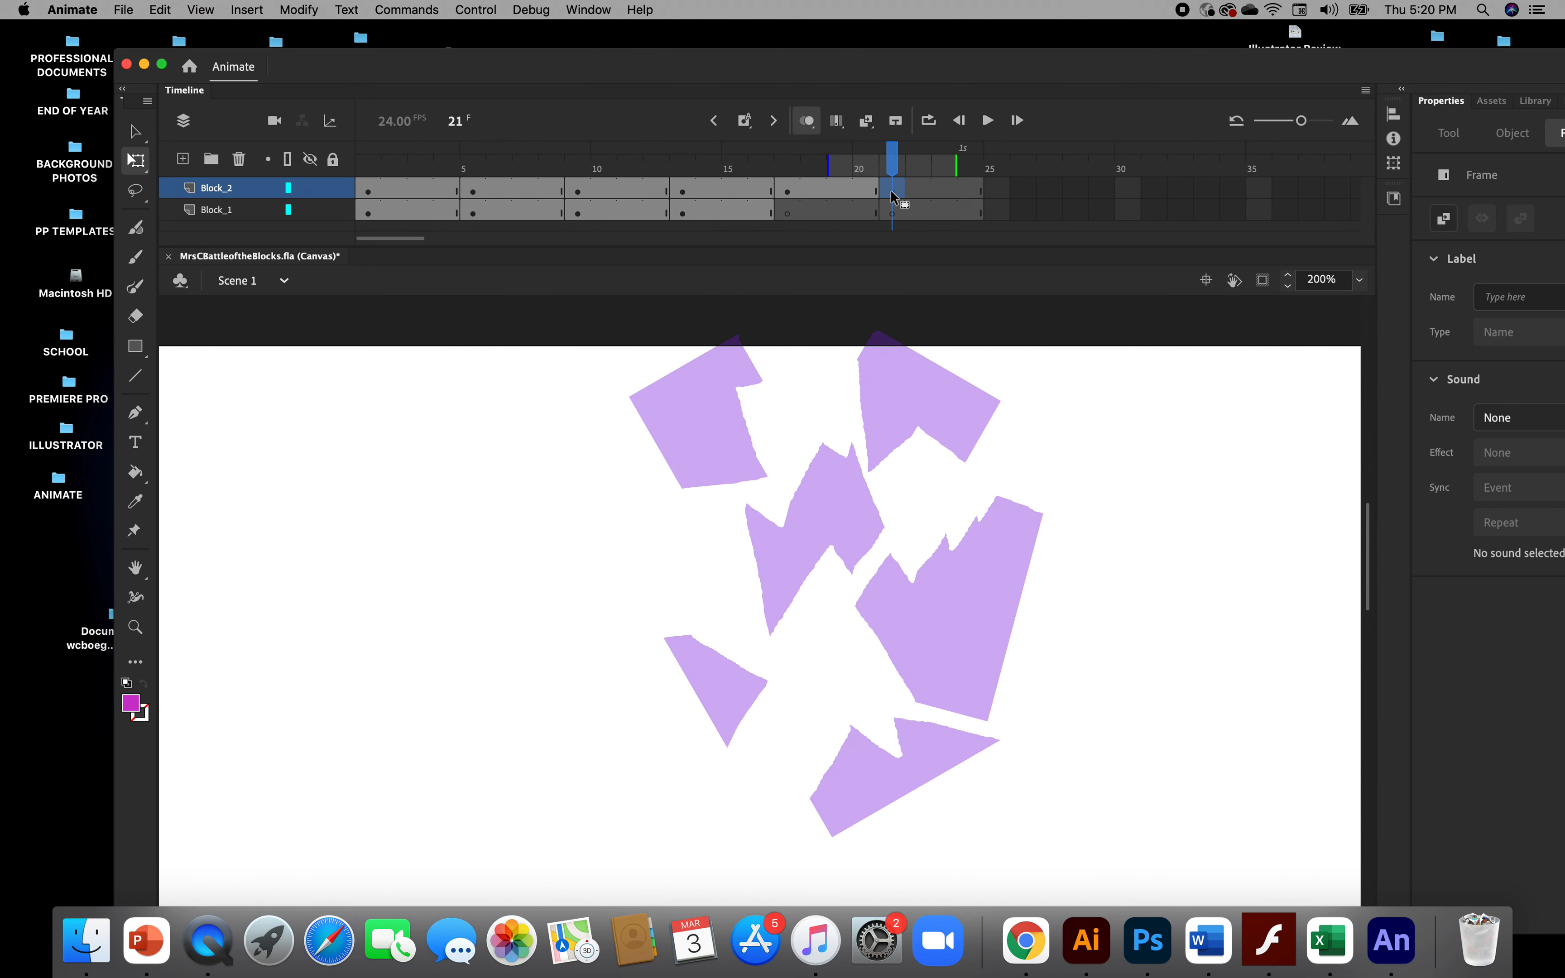
pyautogui.rightClick(891, 194)
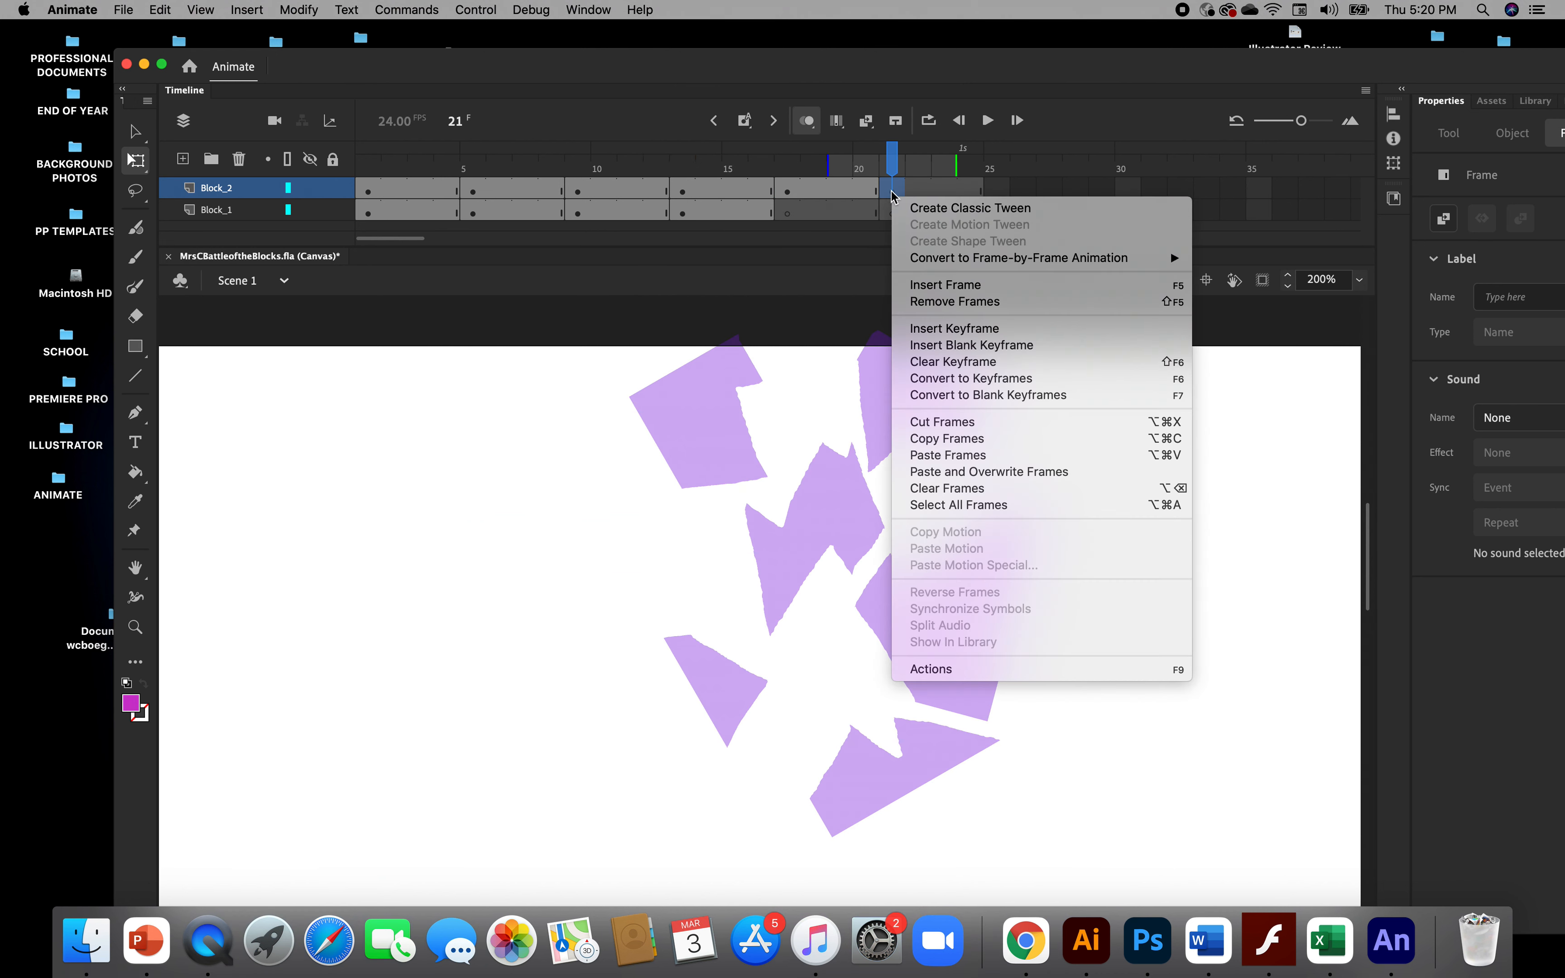
pyautogui.click(966, 456)
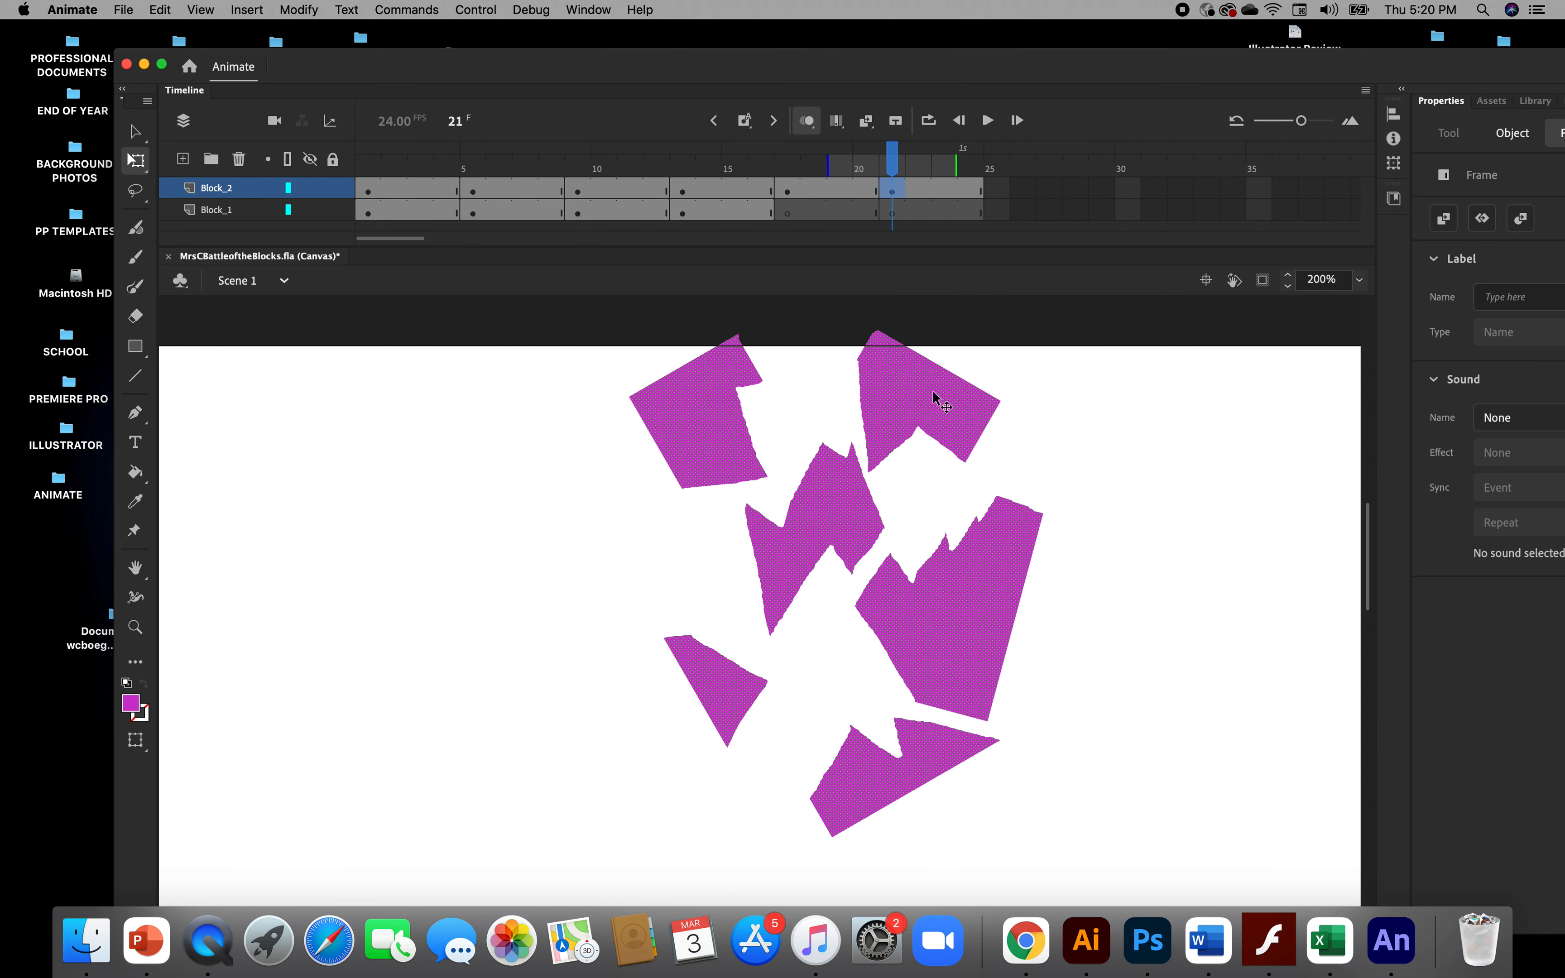
# Spread the six magenta fragments farther apart at frame 21, moving each one outward from its previous position
pyautogui.moveTo(931, 390); pyautogui.dragTo(1061, 372)
pyautogui.click(1104, 457)
pyautogui.moveTo(1010, 578); pyautogui.dragTo(1157, 591)
pyautogui.moveTo(930, 770); pyautogui.dragTo(976, 854)
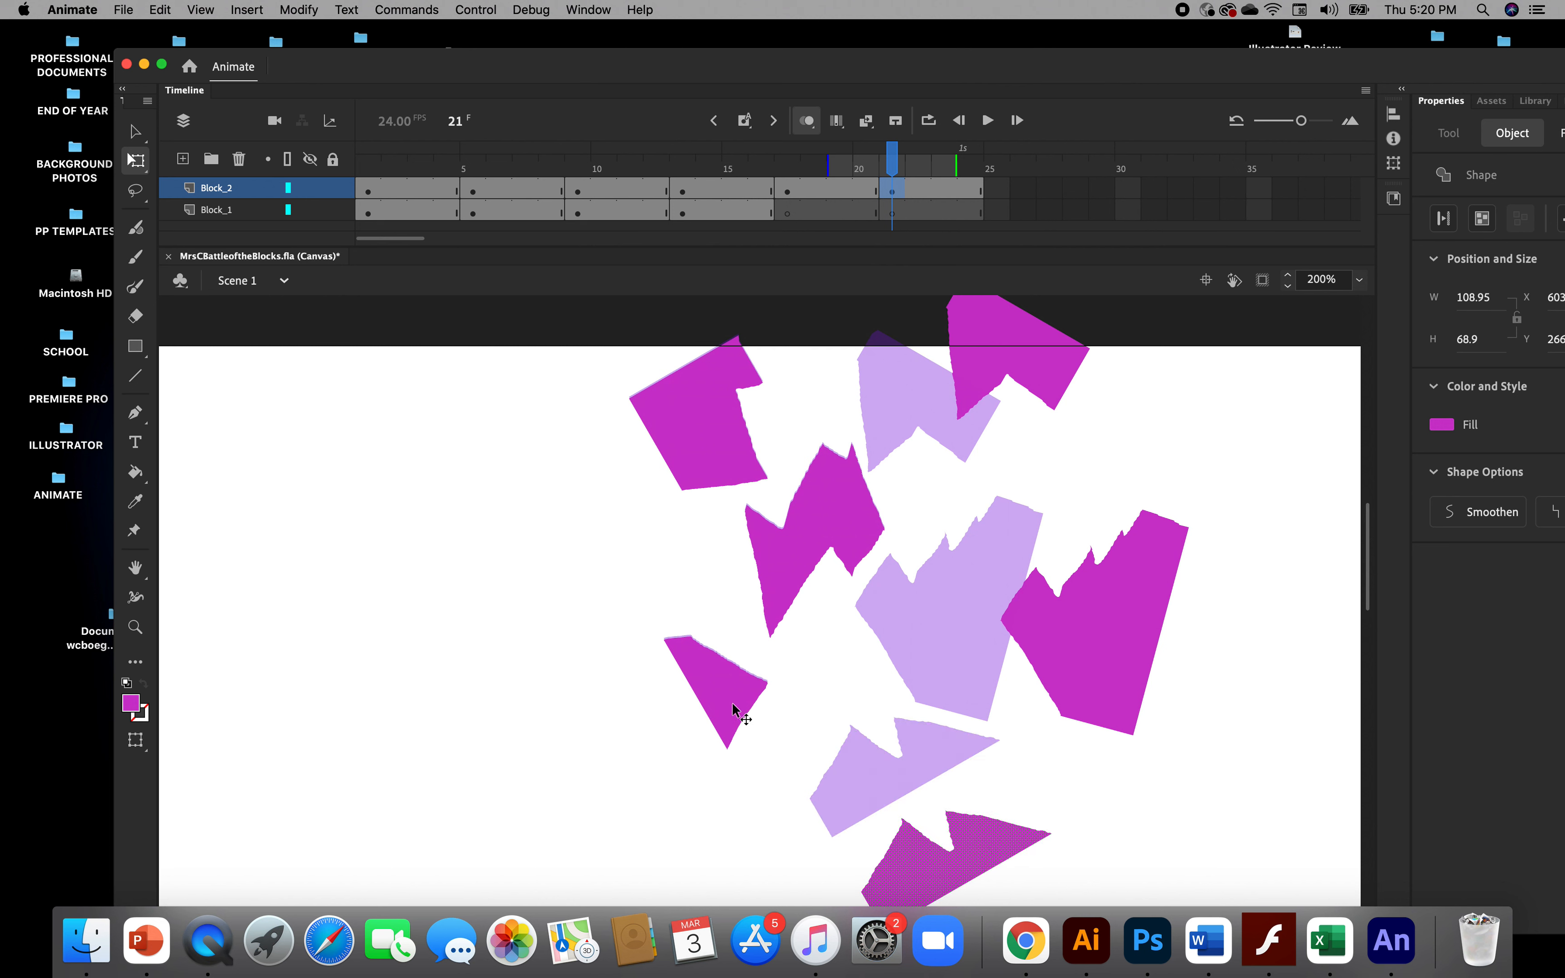
pyautogui.moveTo(737, 713); pyautogui.dragTo(666, 831)
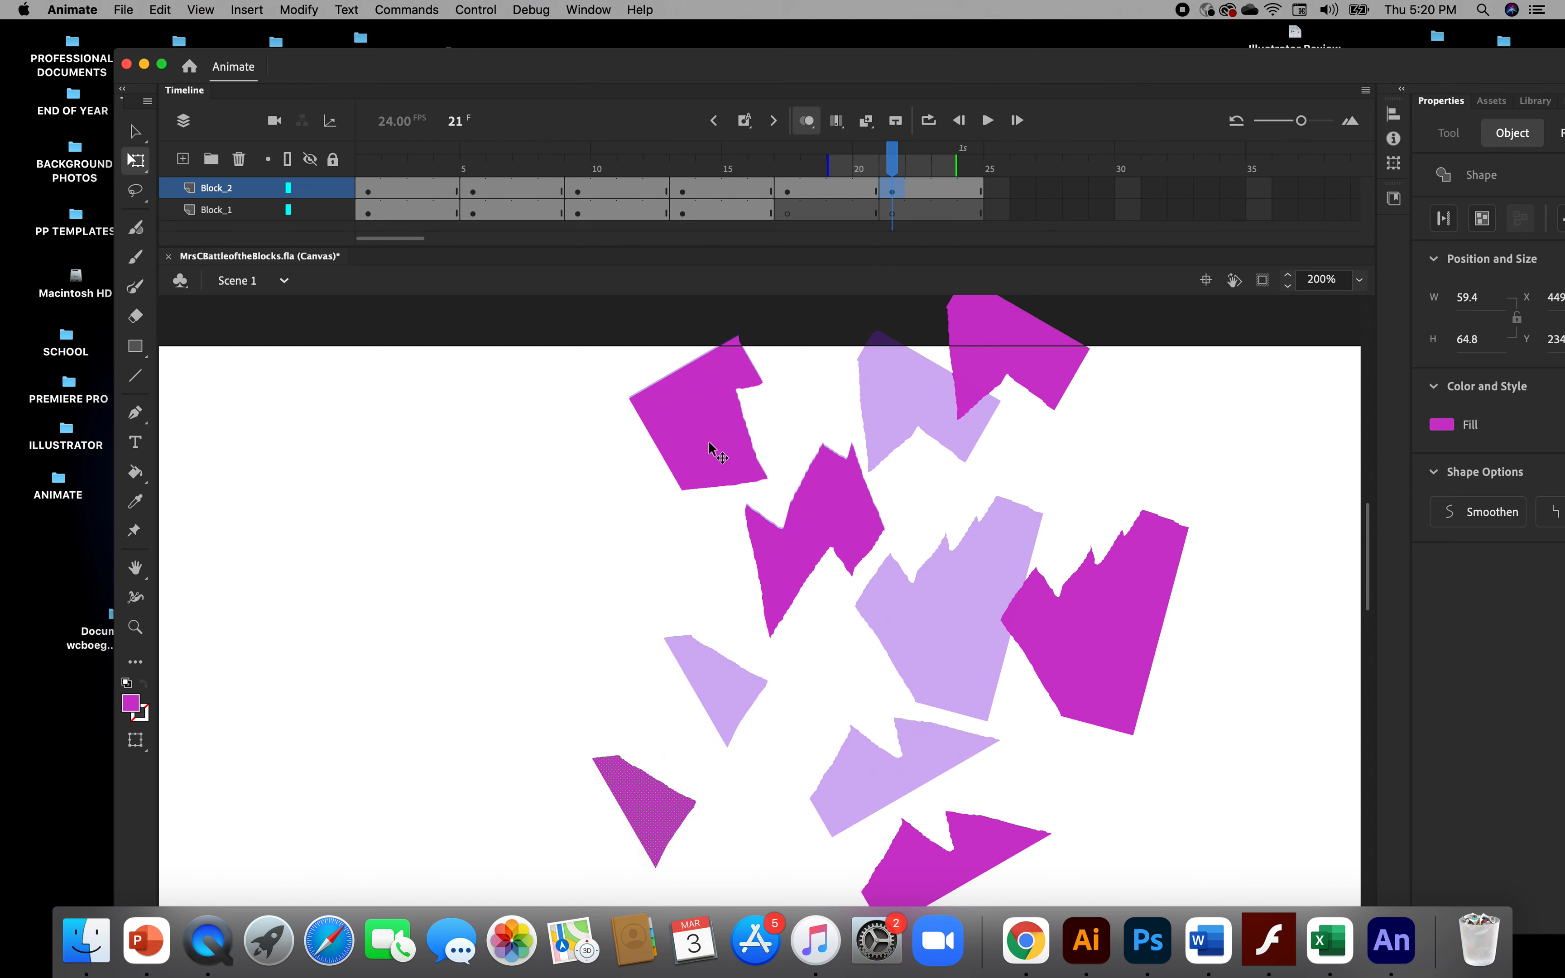
pyautogui.moveTo(713, 447); pyautogui.dragTo(626, 366)
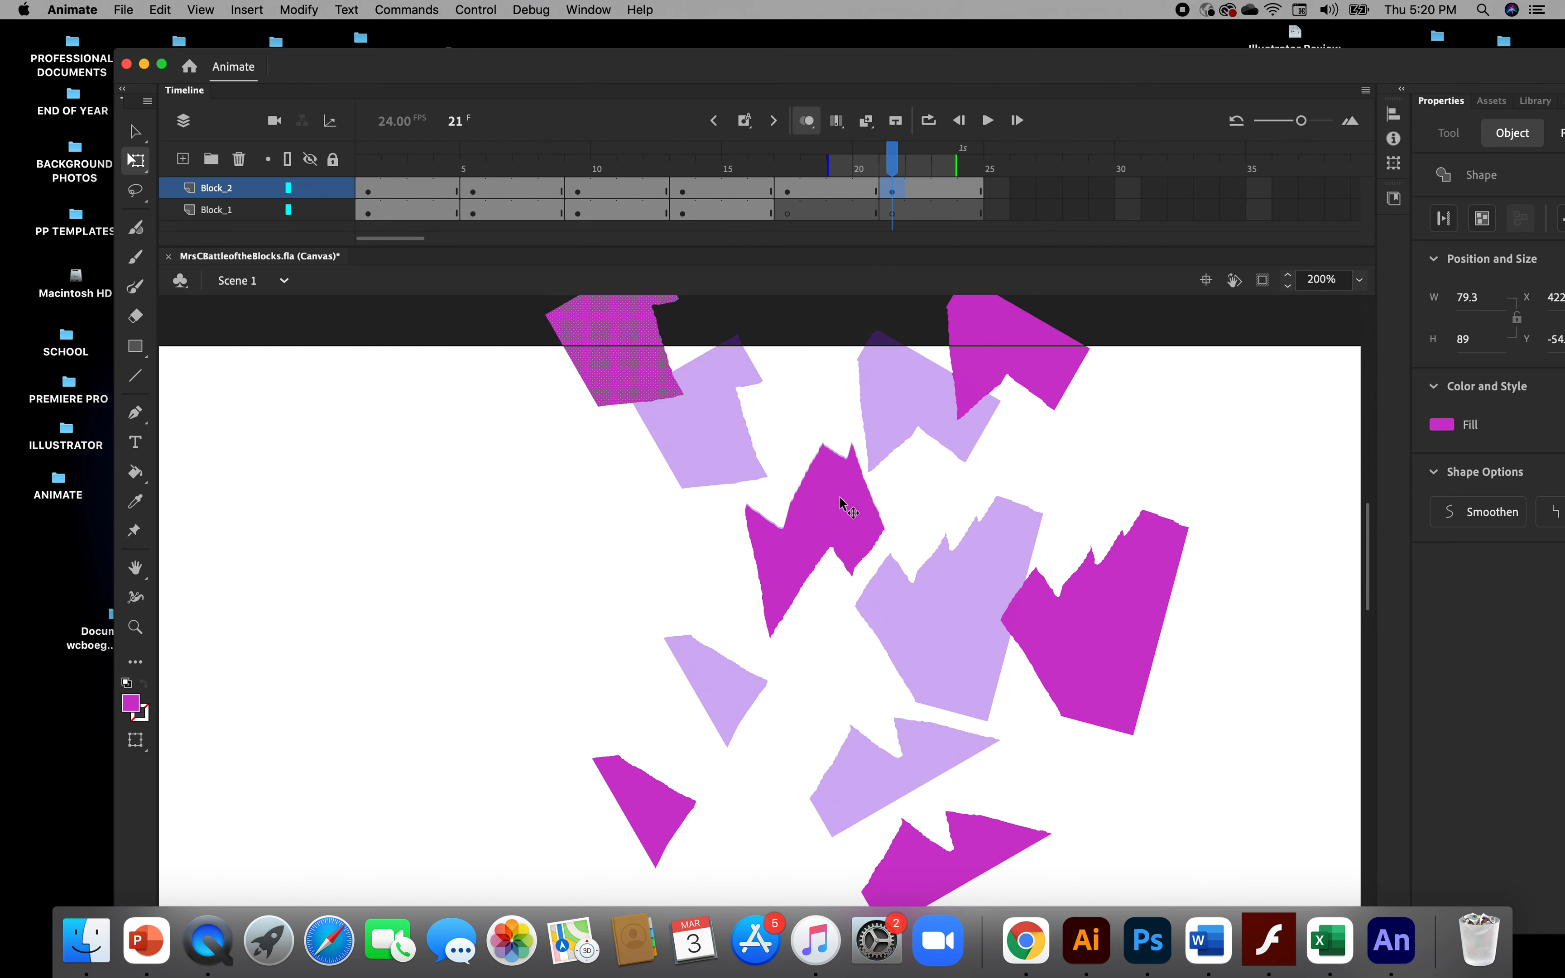
pyautogui.moveTo(841, 506); pyautogui.dragTo(800, 462)
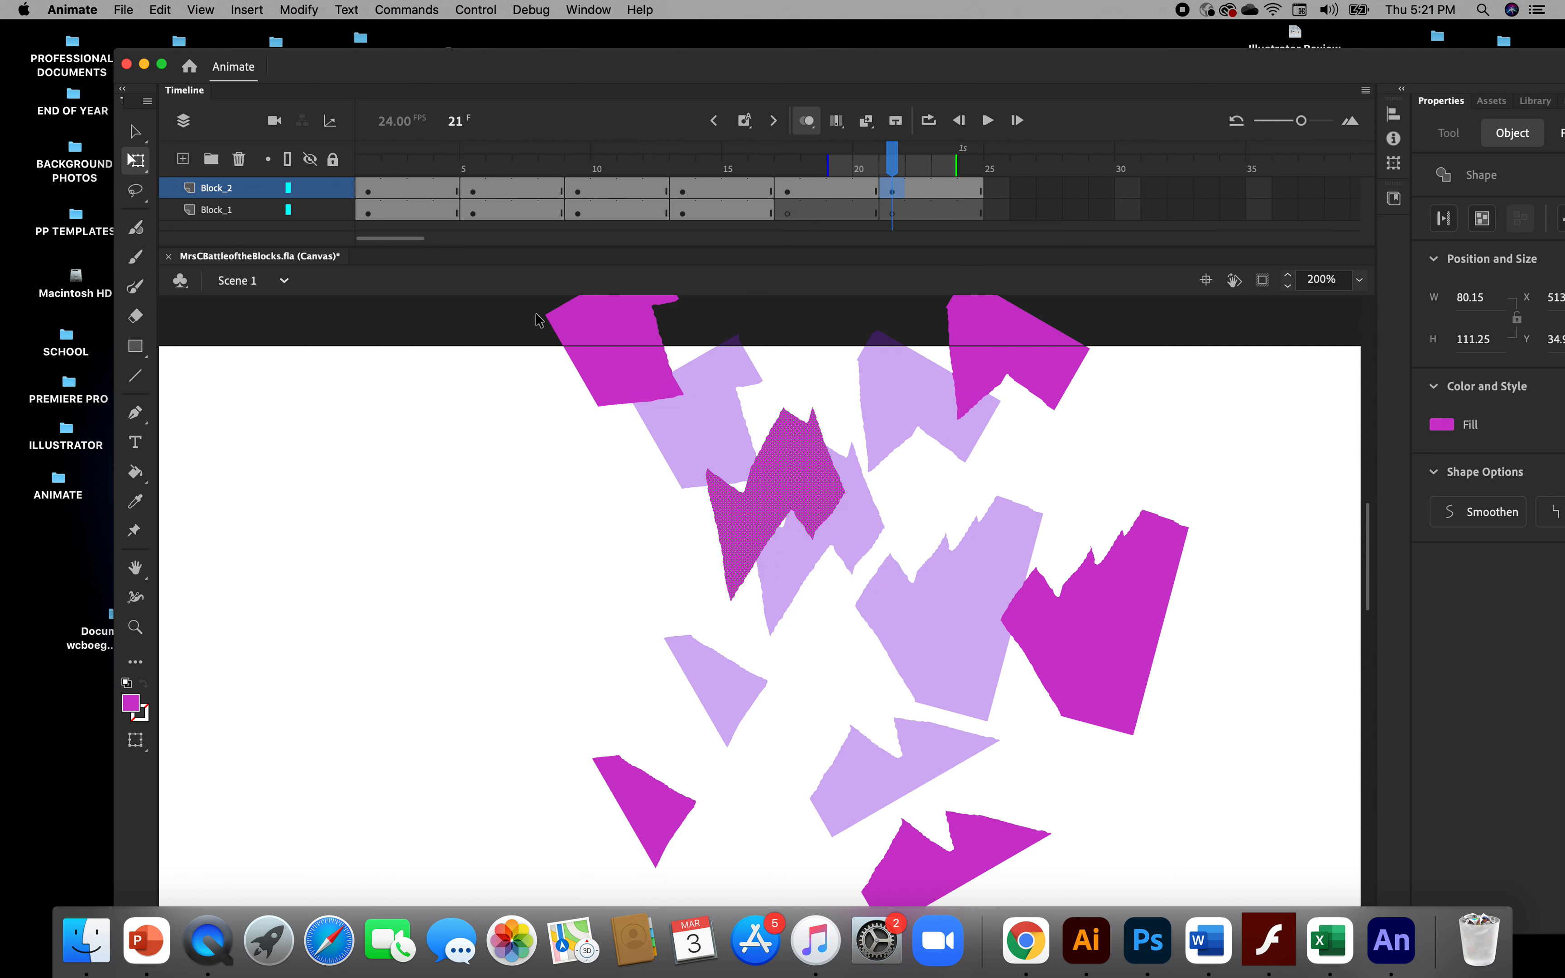
pyautogui.click(608, 396)
pyautogui.click(763, 527)
pyautogui.click(928, 506)
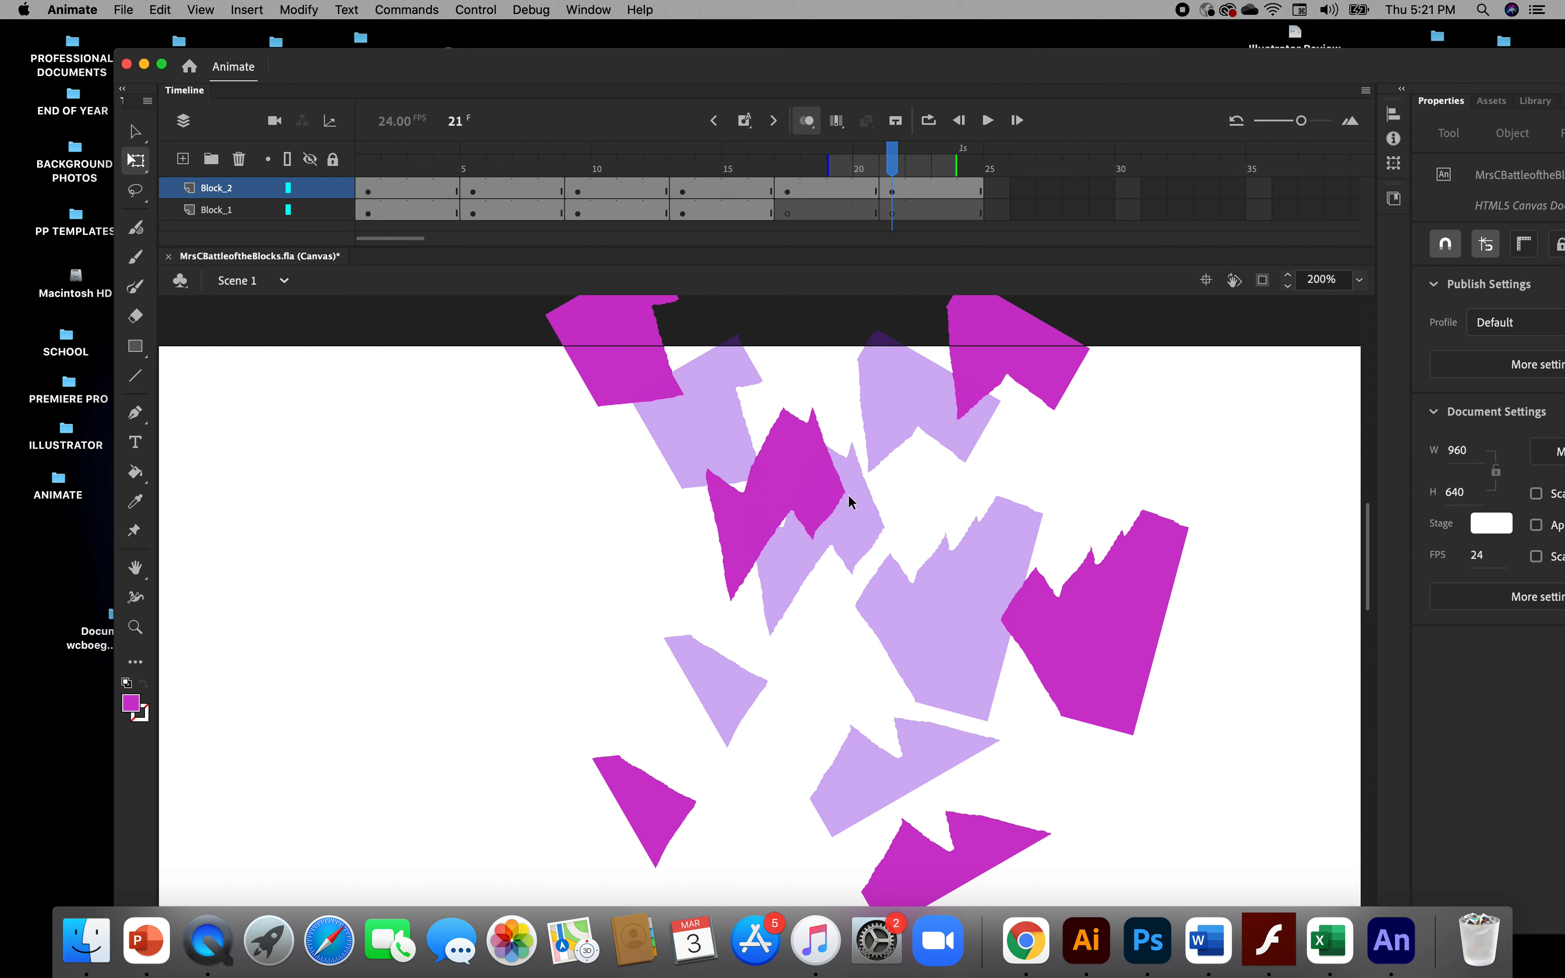
pyautogui.click(842, 498)
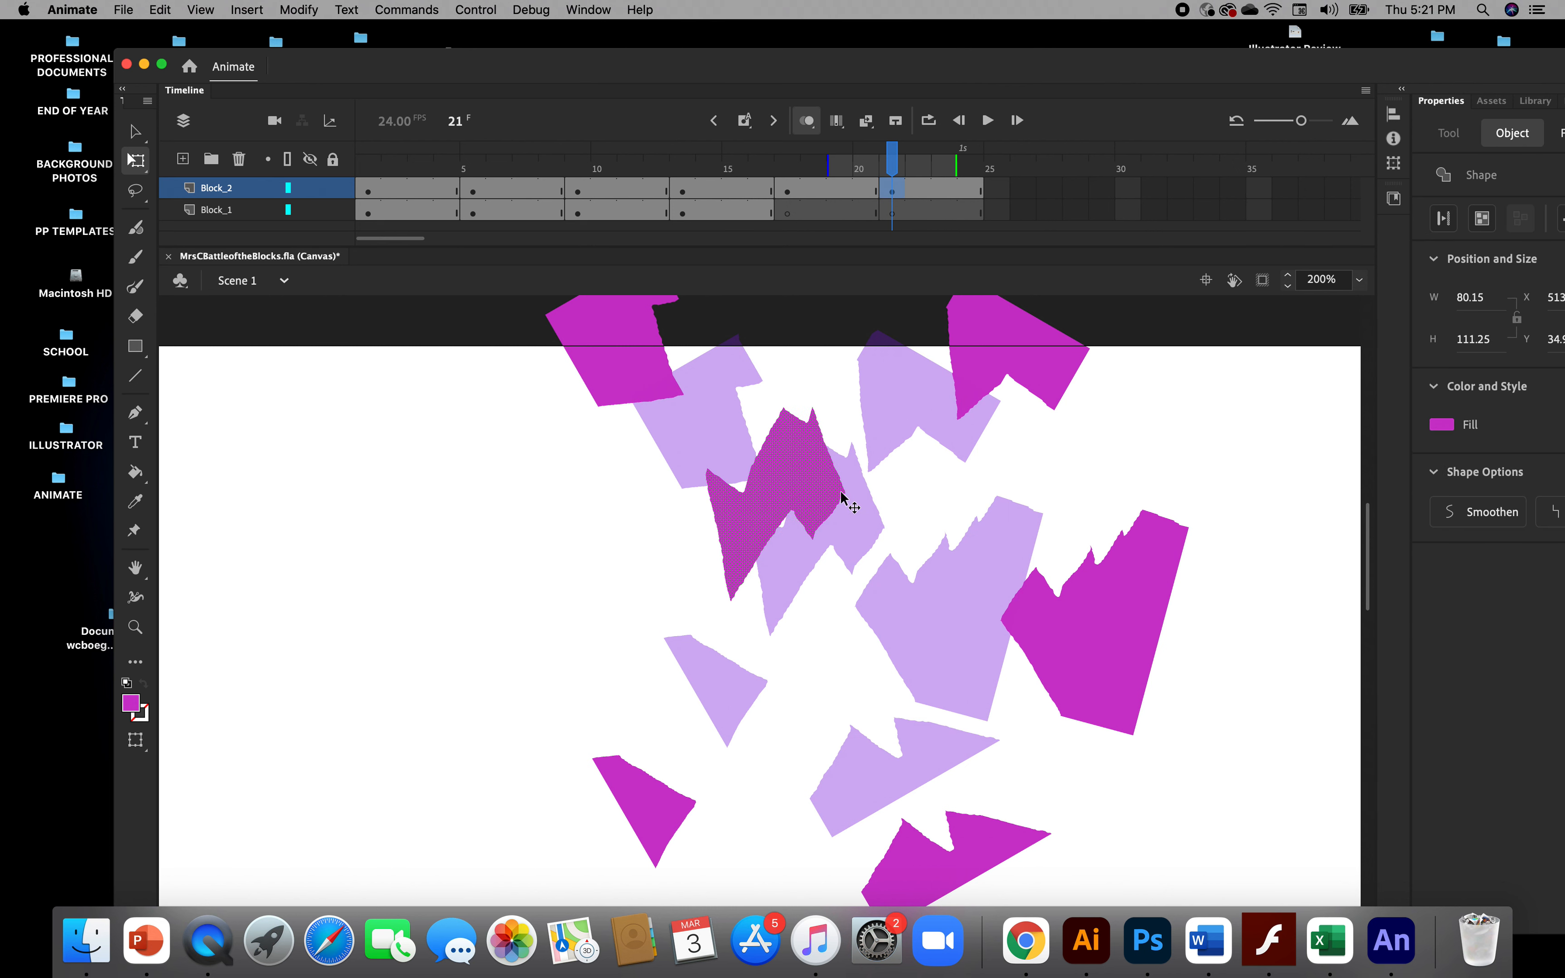
pyautogui.click(904, 485)
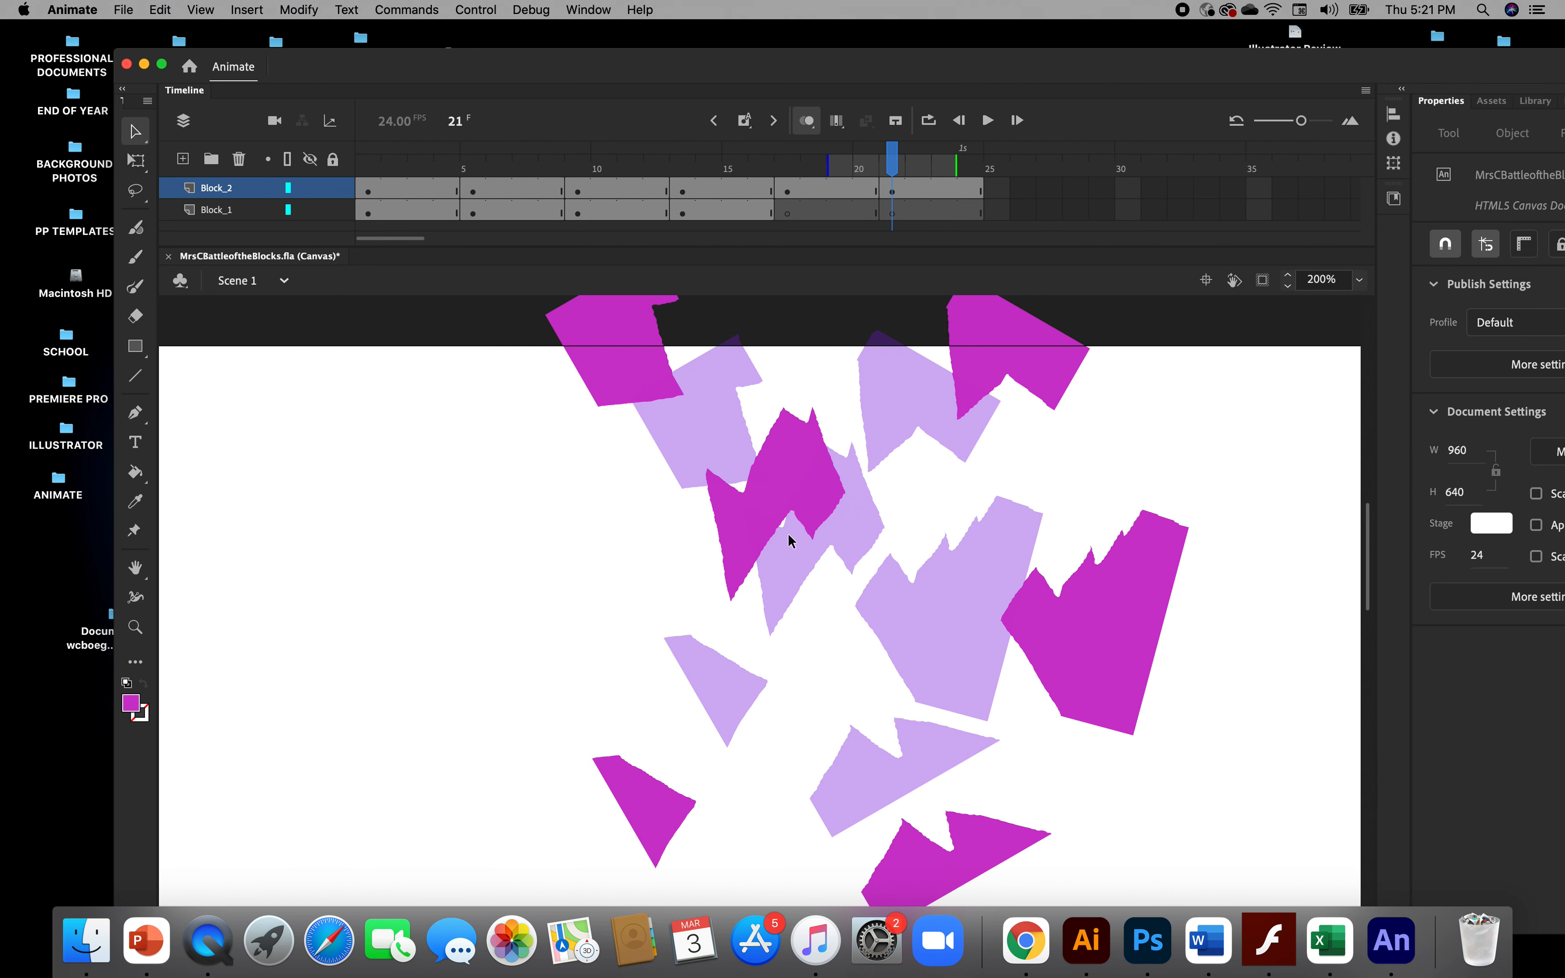
# Rotate the central jagged magenta fragment and the upper-right fragment at frame 21 with Free Transform
pyautogui.click(776, 527)
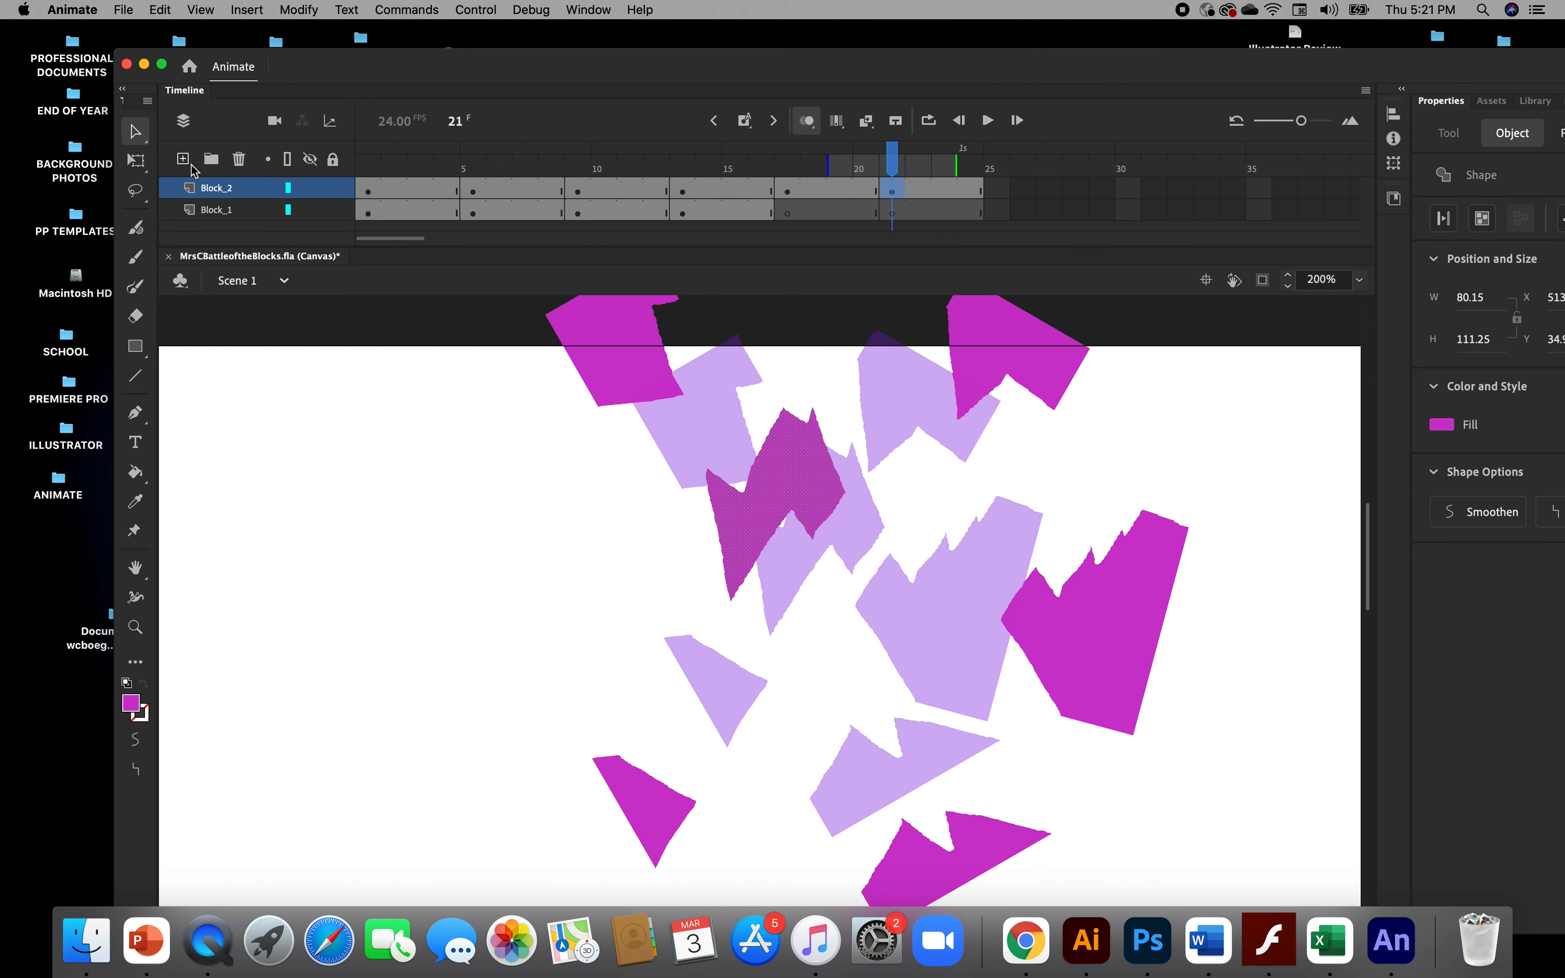
pyautogui.click(136, 161)
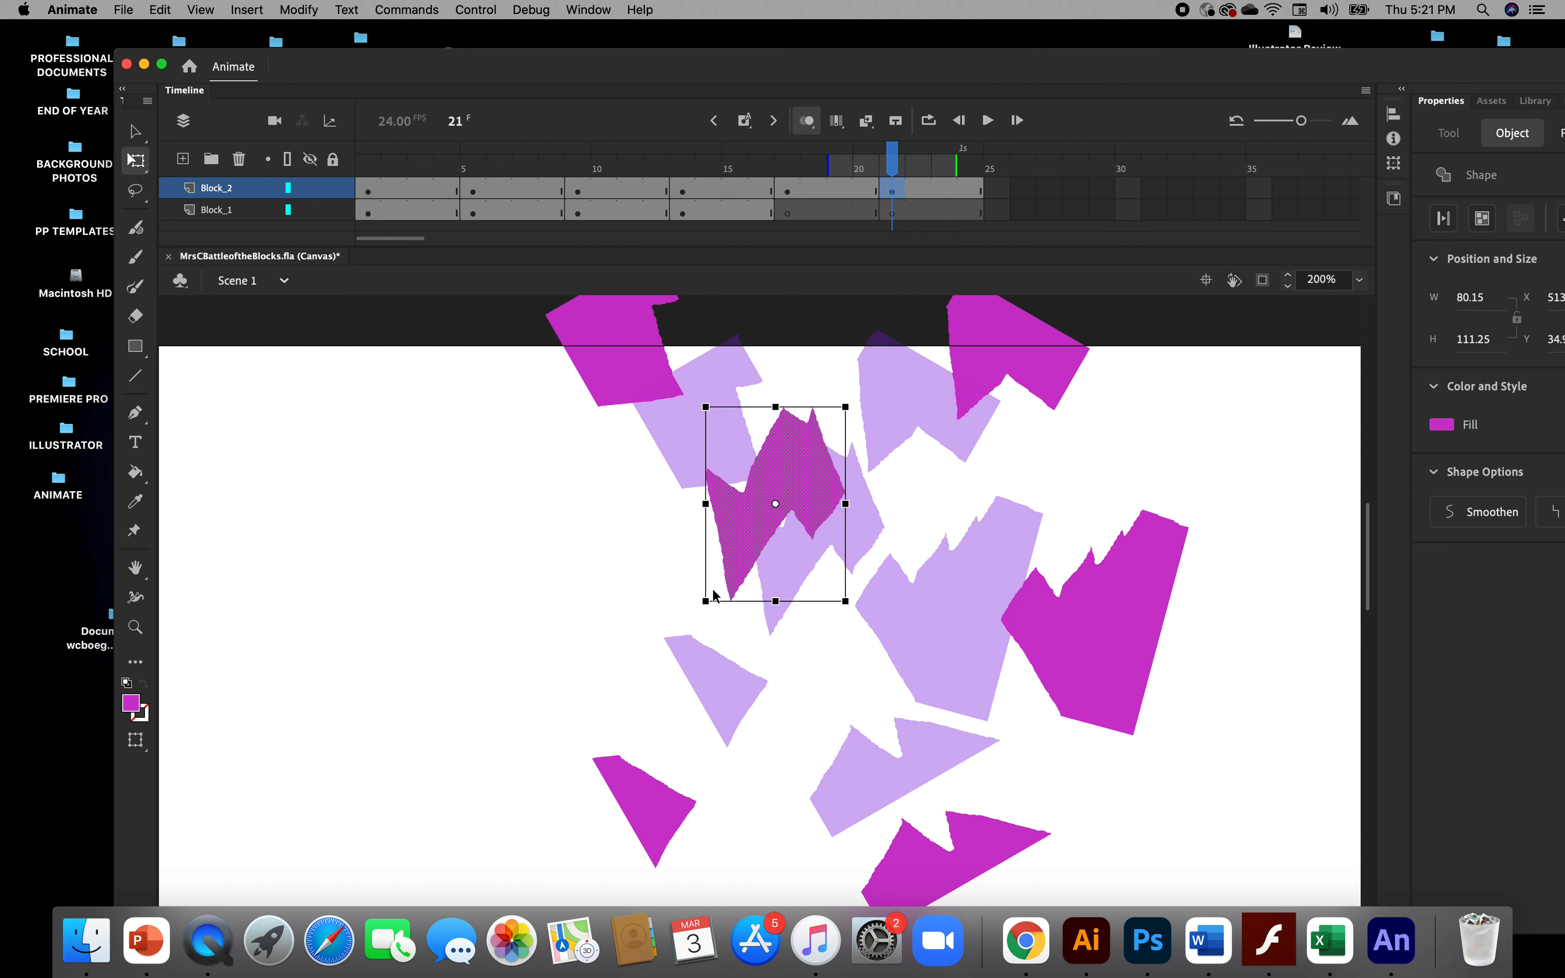
pyautogui.moveTo(856, 619); pyautogui.dragTo(897, 533)
pyautogui.click(1039, 383)
pyautogui.moveTo(1103, 433); pyautogui.dragTo(1024, 503)
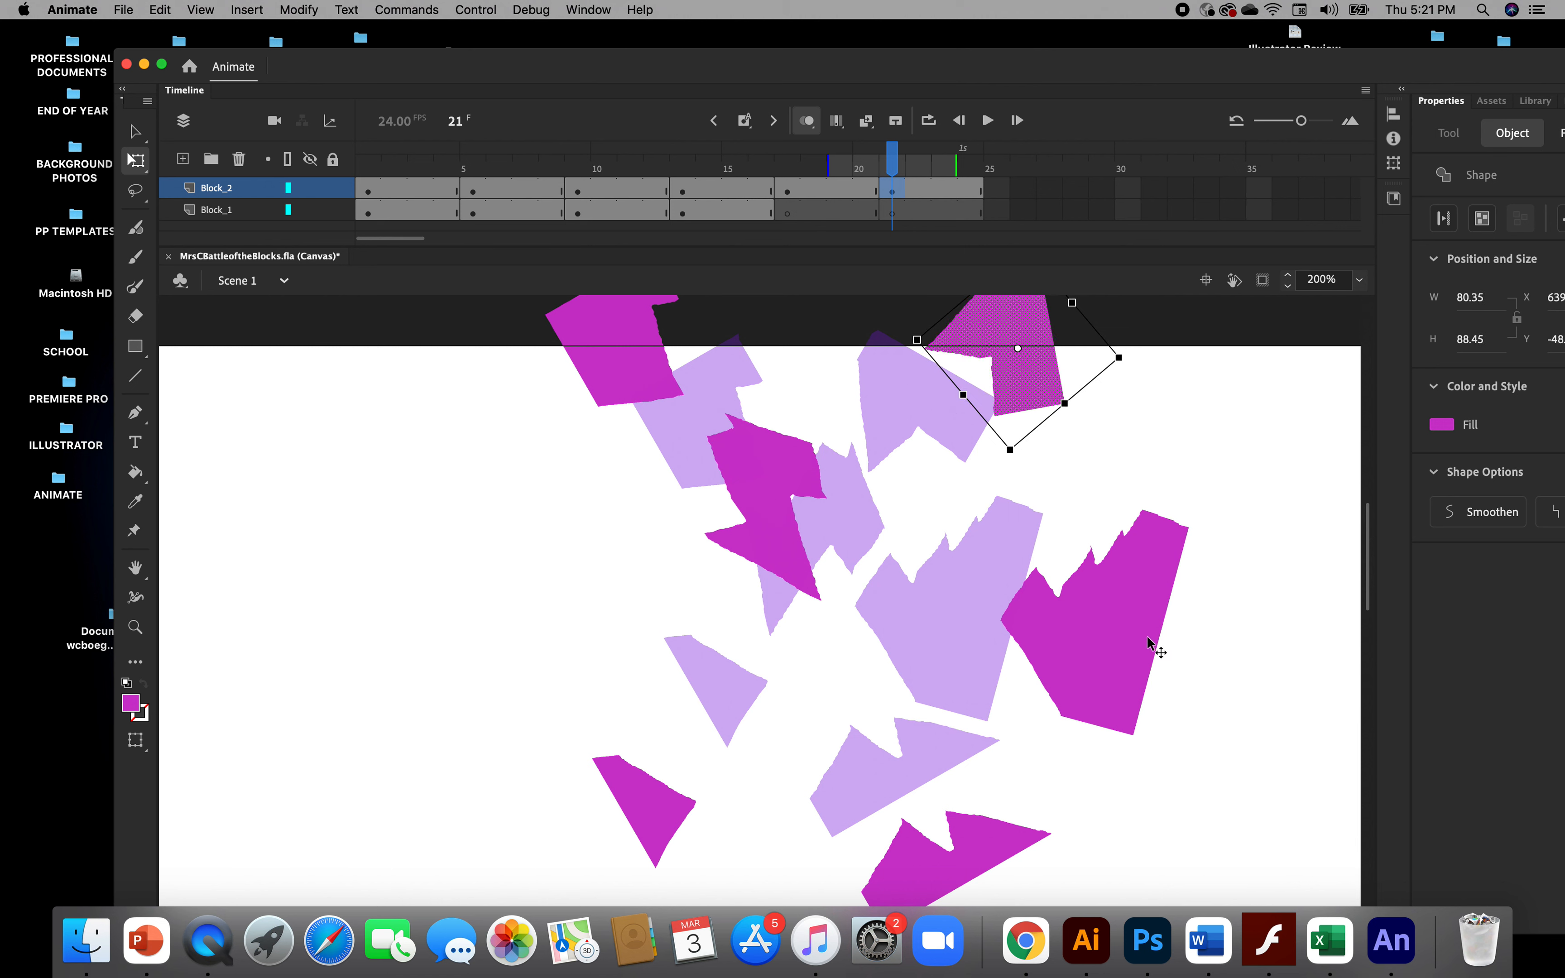
# Rotate the large right-hand, lowest and small triangular magenta fragments at frame 21
pyautogui.click(1158, 647)
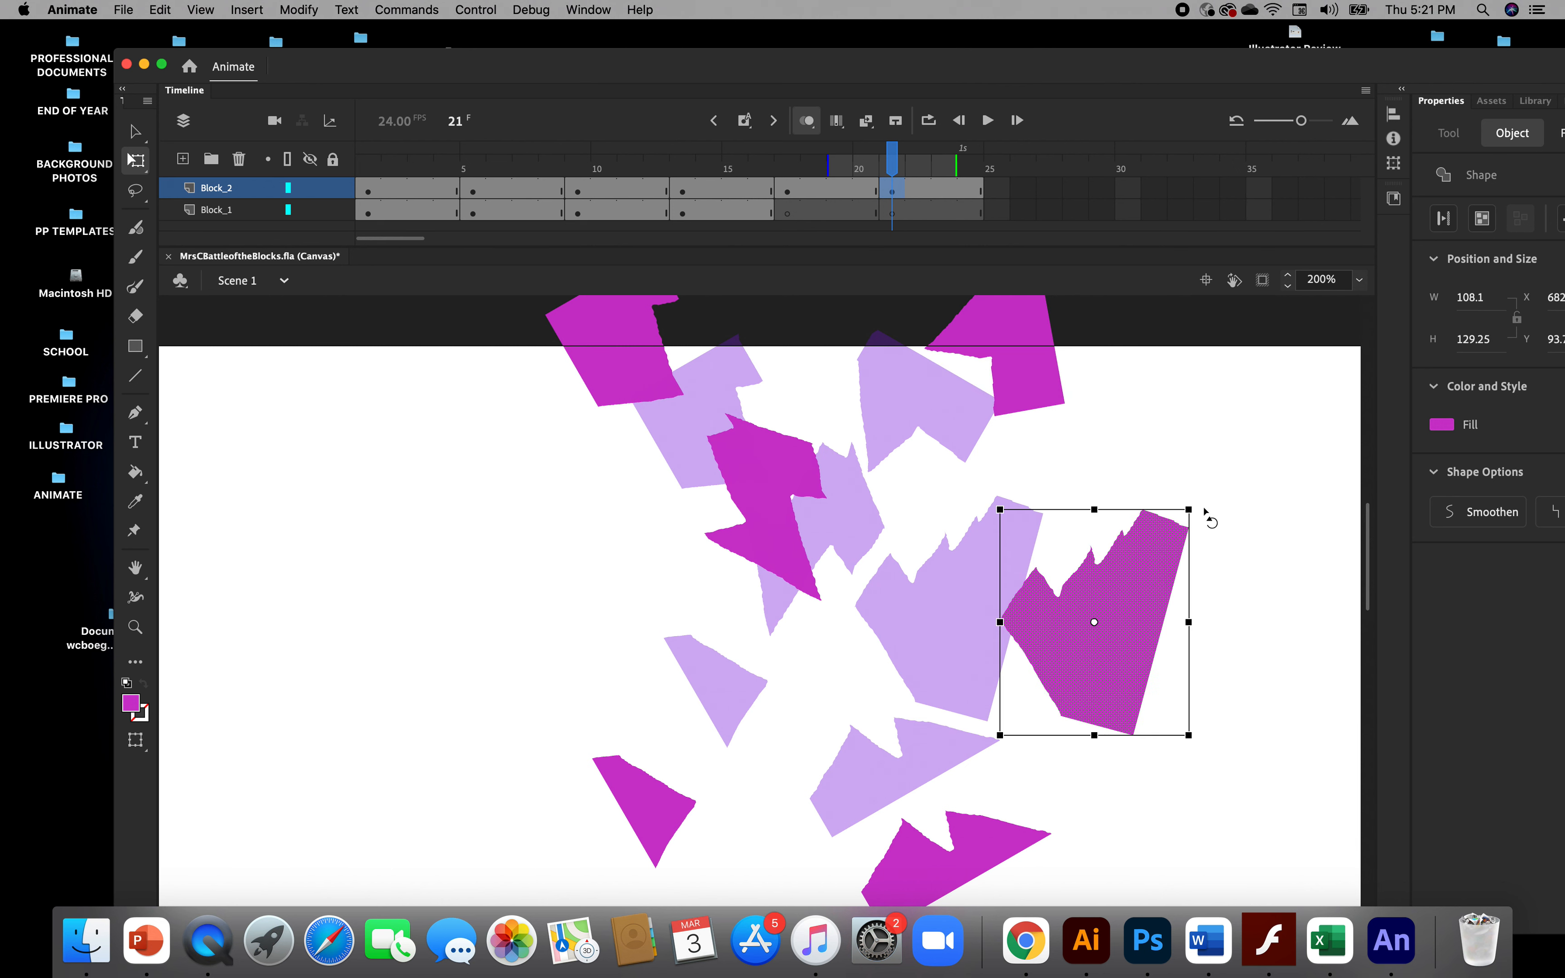
pyautogui.moveTo(1202, 517); pyautogui.dragTo(1227, 600)
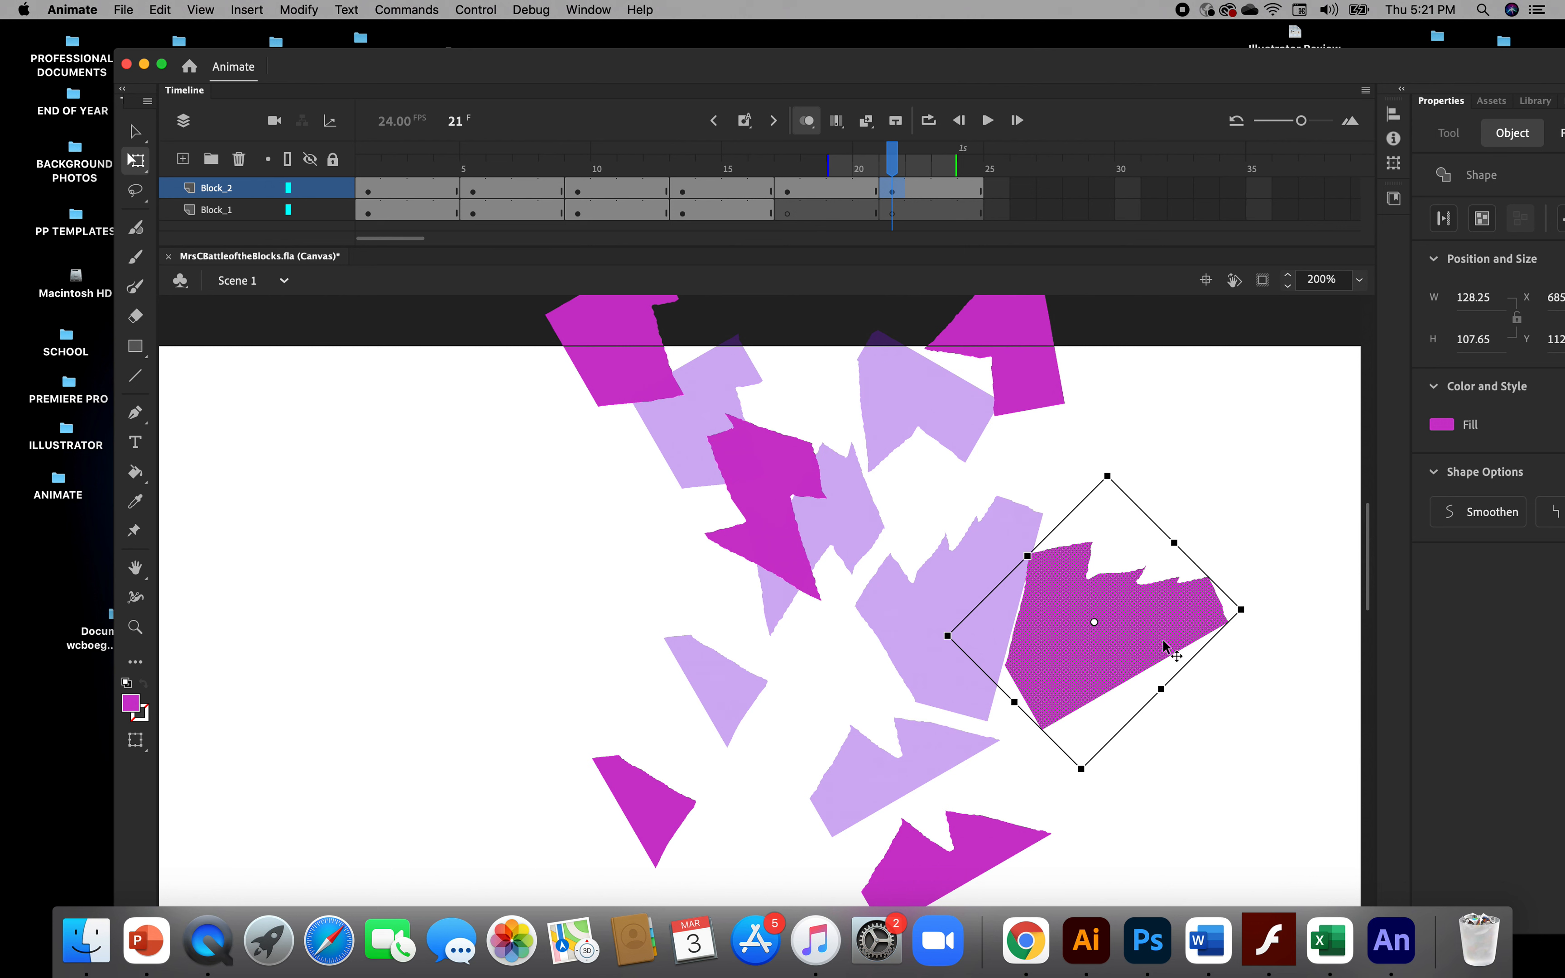
pyautogui.scroll(-4, 1364, 524)
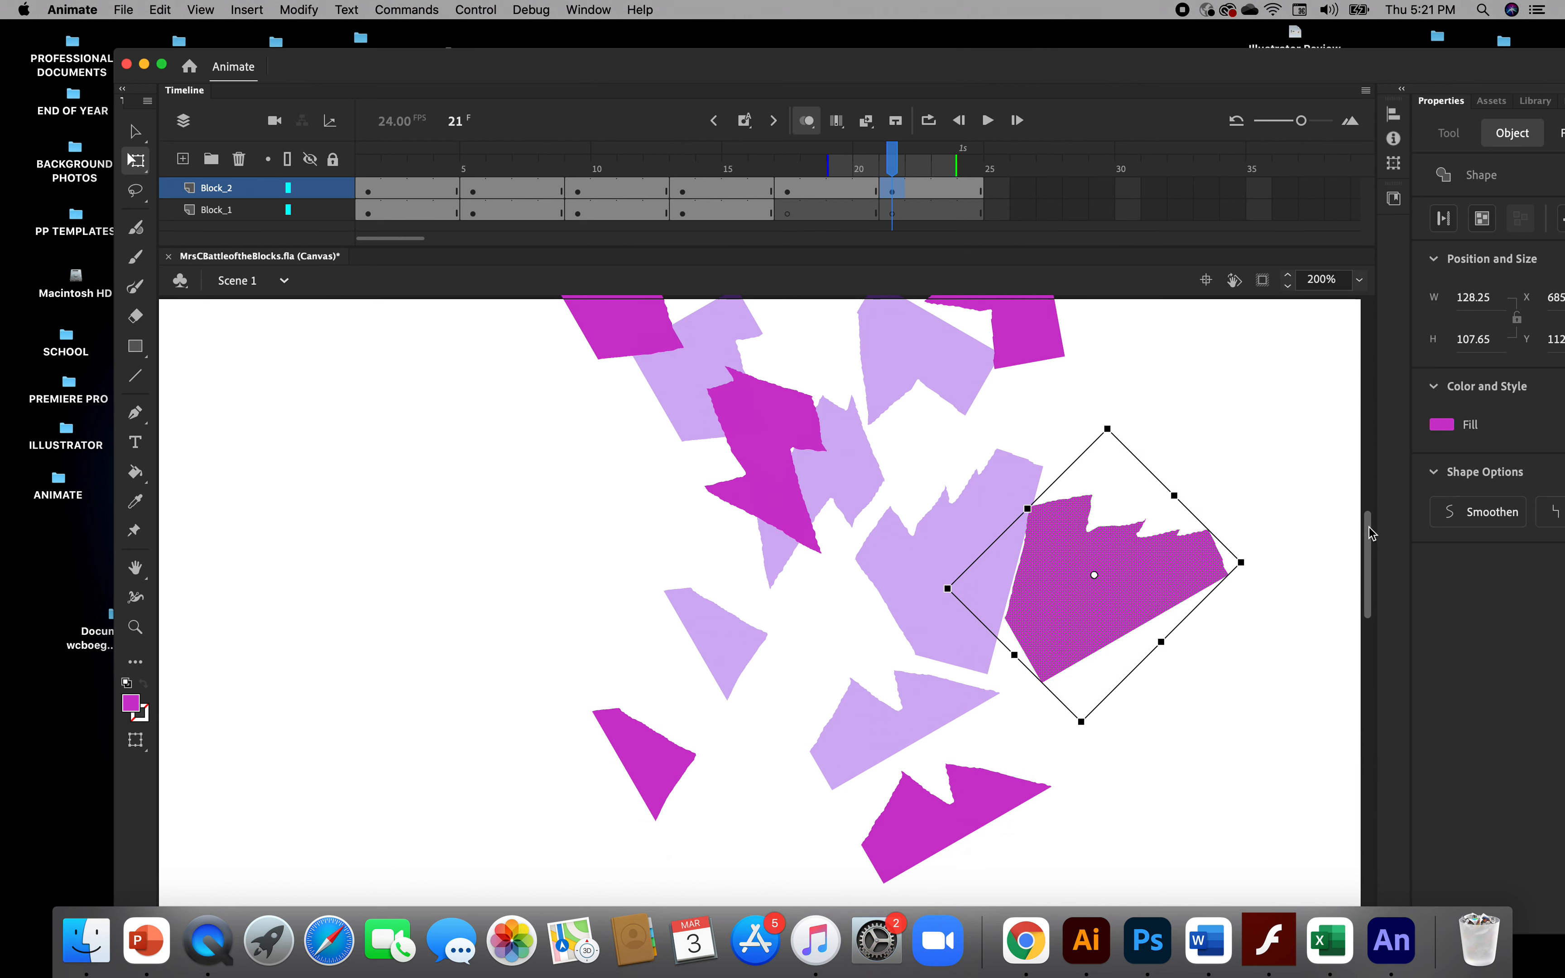
pyautogui.click(992, 730)
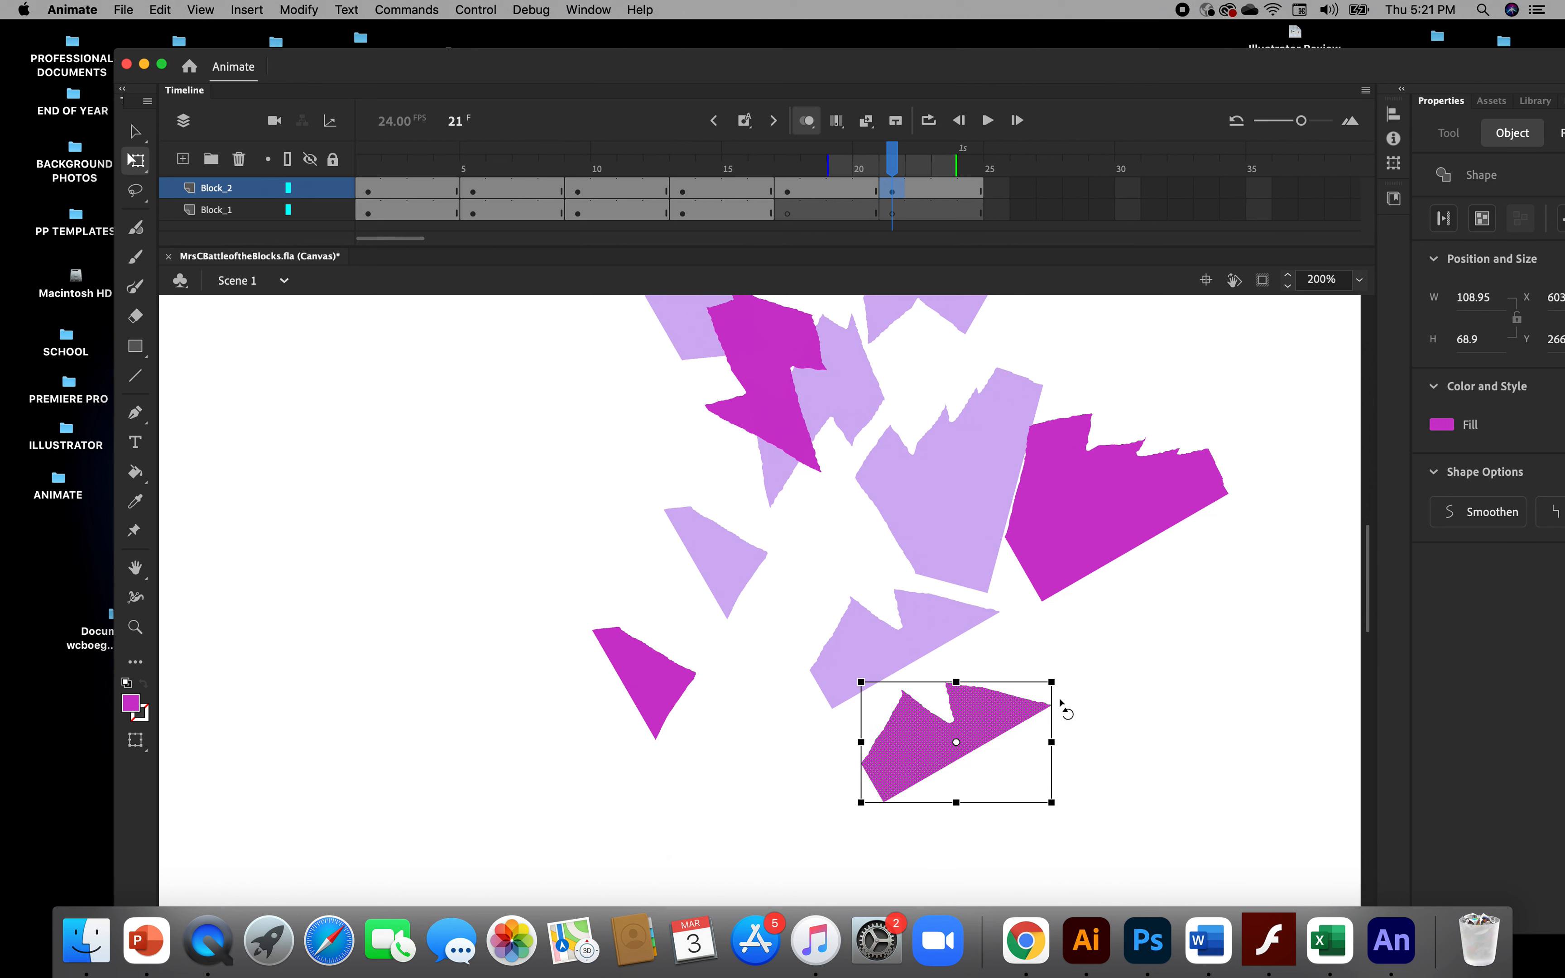
pyautogui.moveTo(1065, 684); pyautogui.dragTo(1095, 780)
pyautogui.click(654, 691)
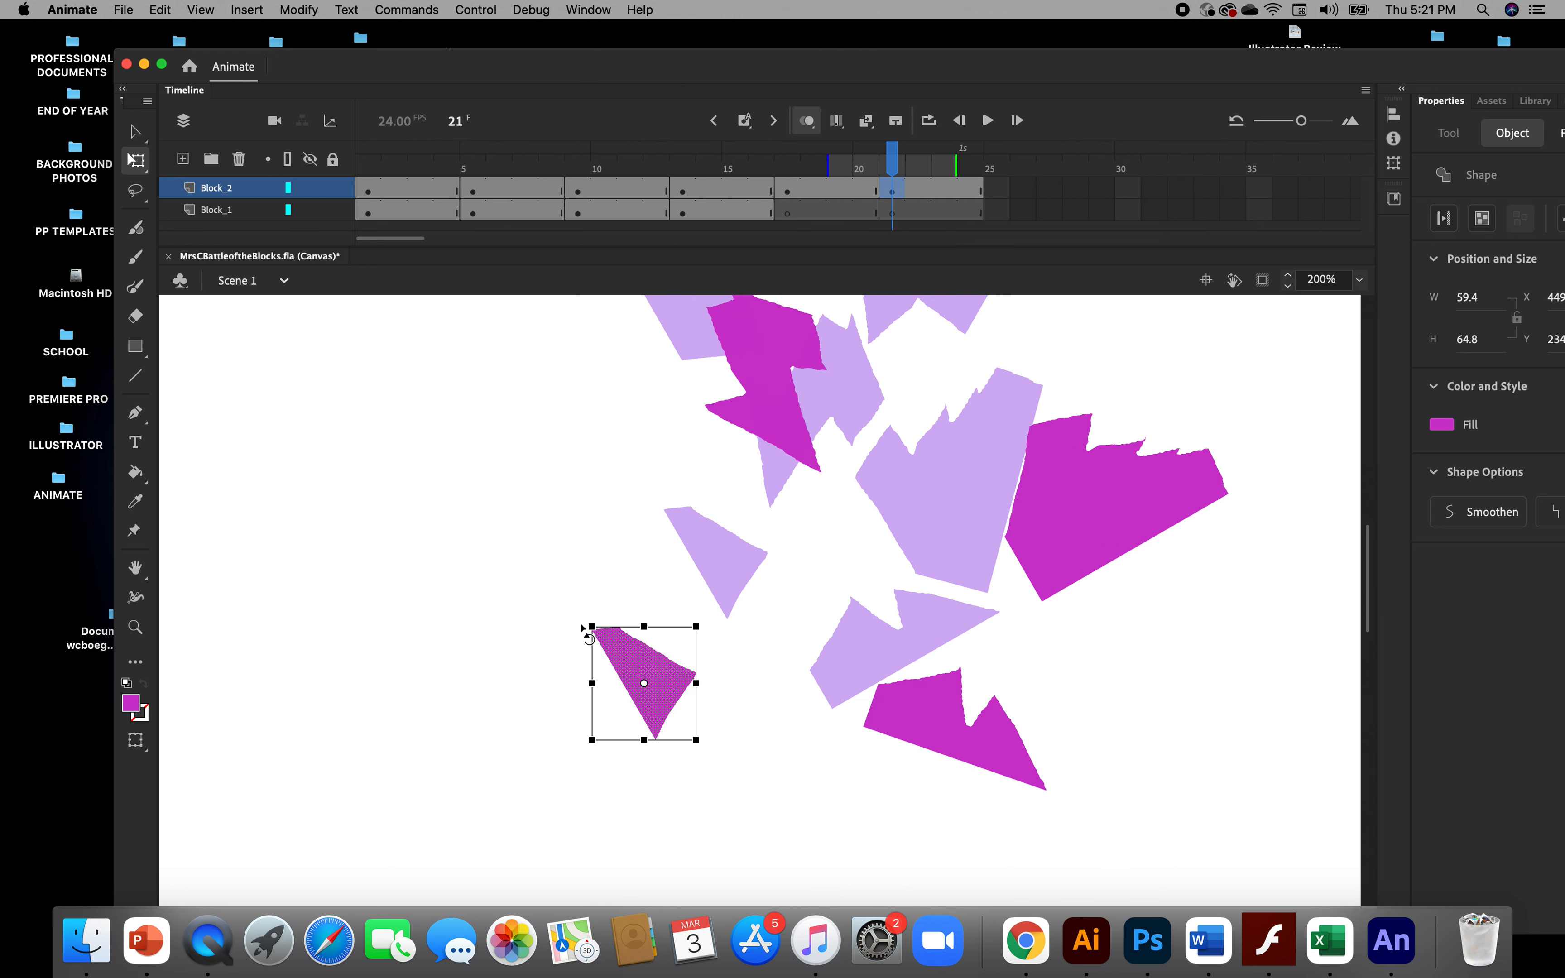
pyautogui.moveTo(581, 621); pyautogui.dragTo(552, 695)
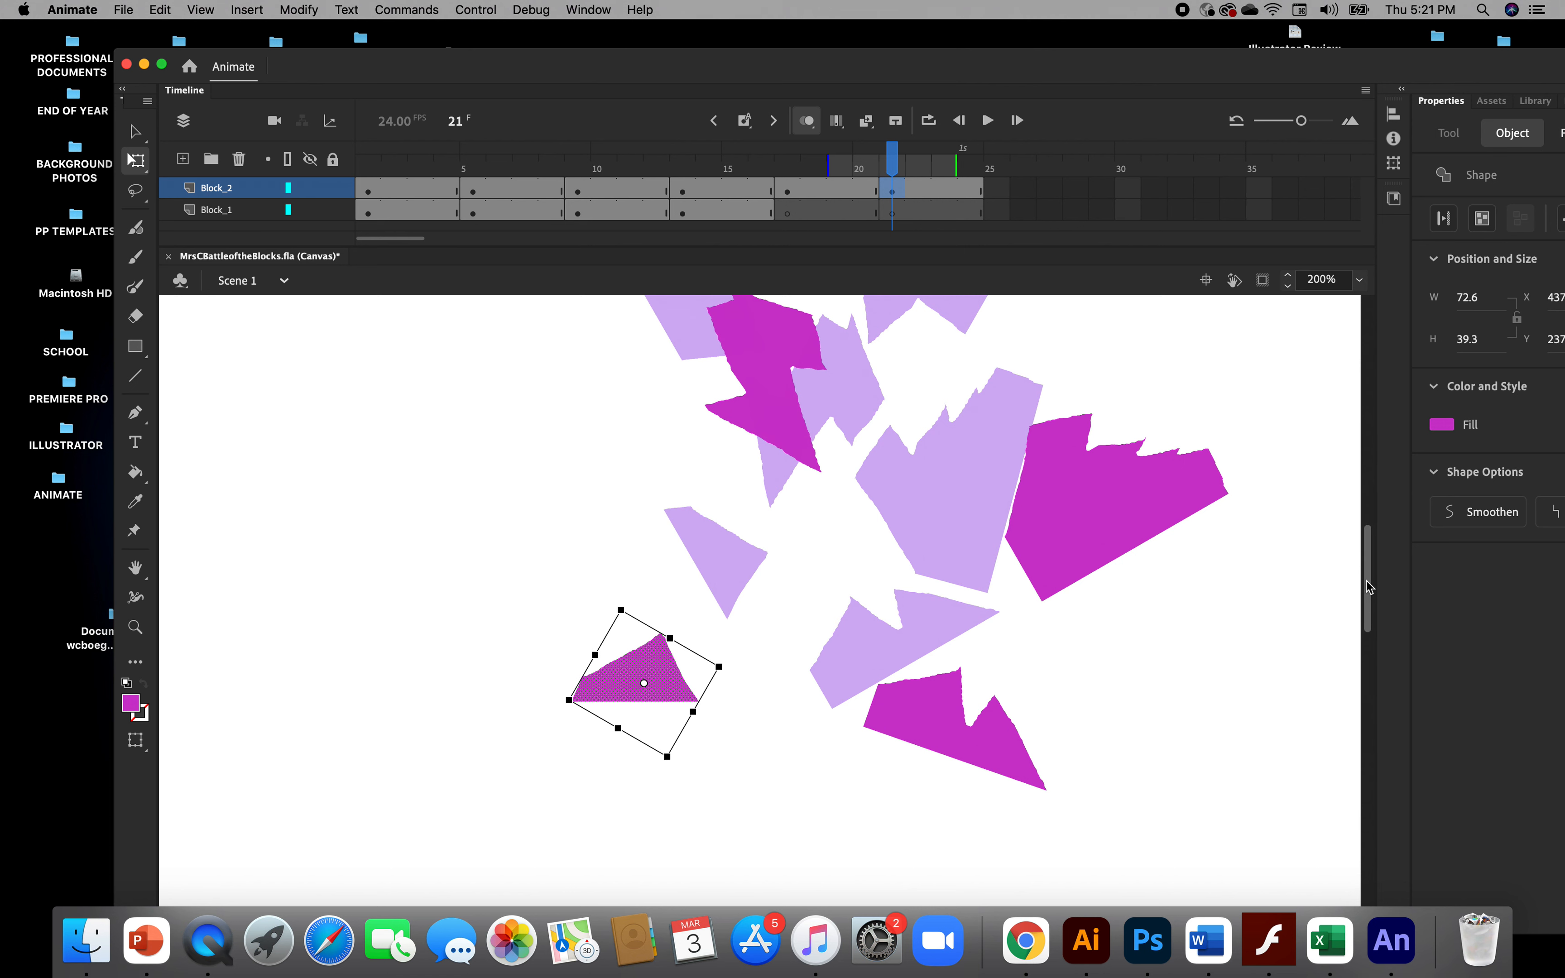
# Turn off onion skinning and scrub the playhead from frame 21 back to frame 13 to review the shattering
pyautogui.scroll(5, 1369, 587)
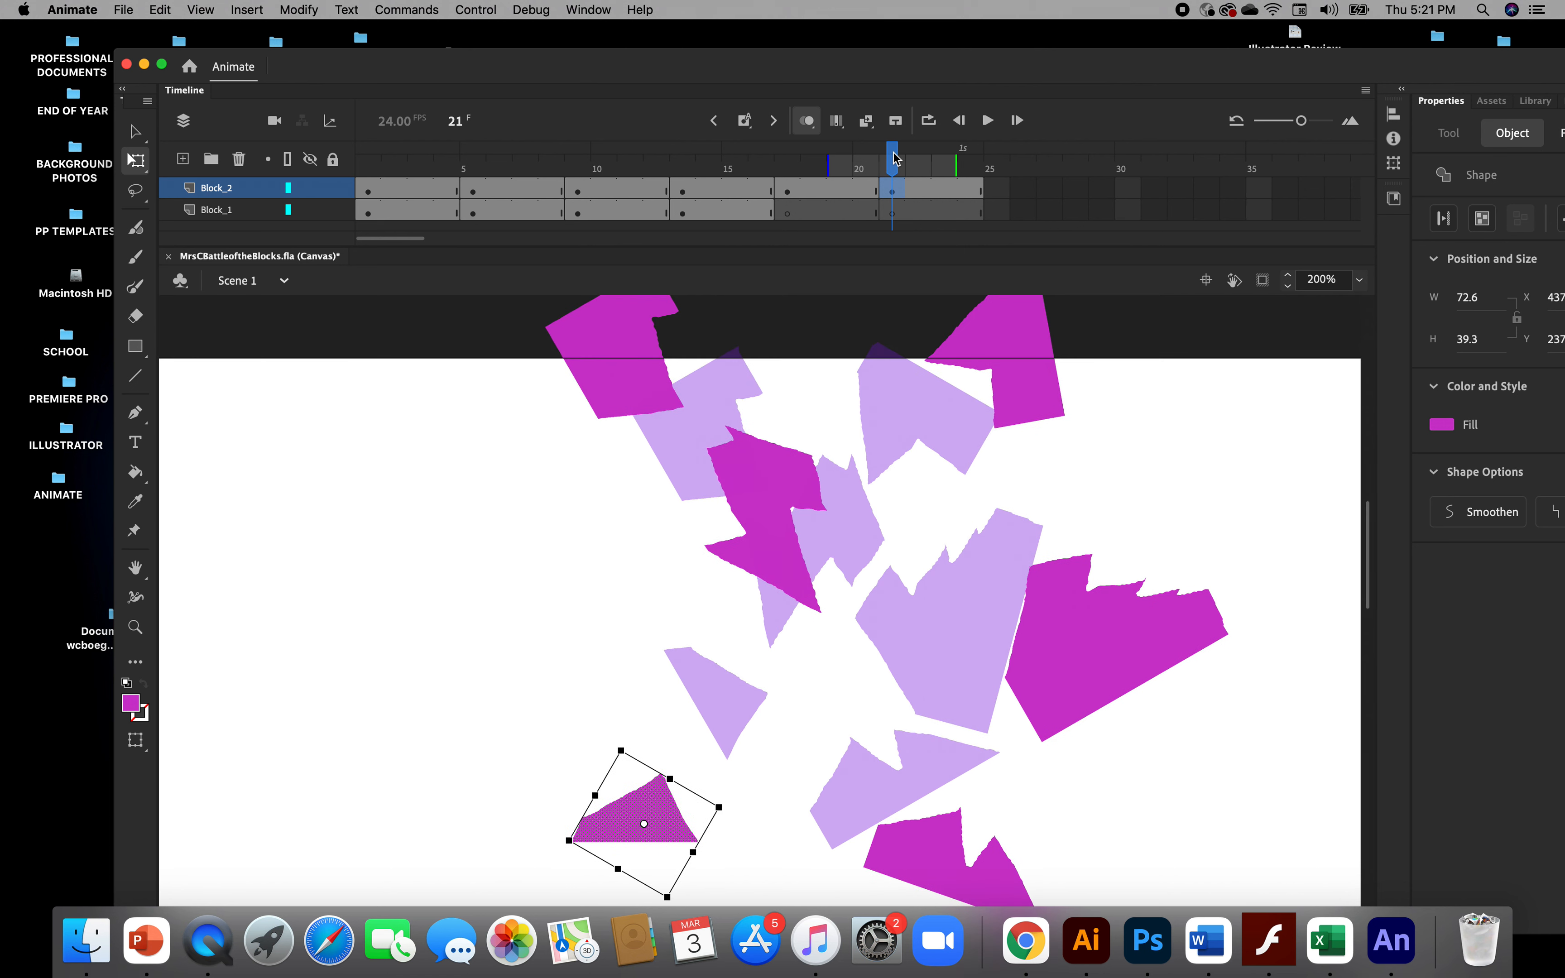
pyautogui.click(807, 122)
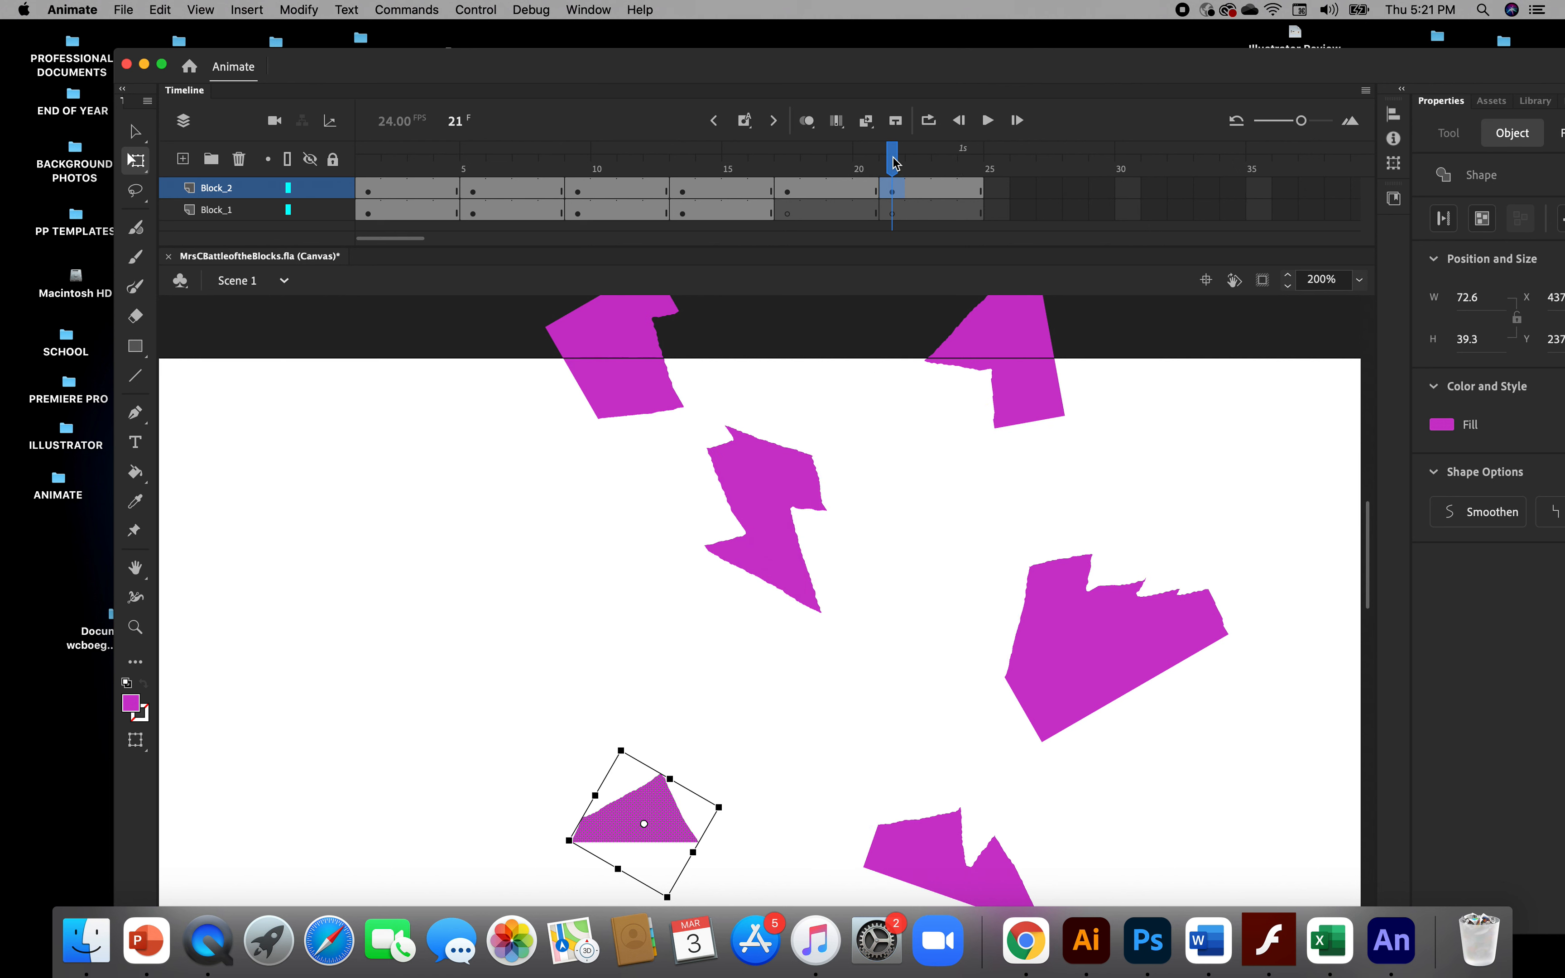
pyautogui.moveTo(893, 161); pyautogui.dragTo(687, 225)
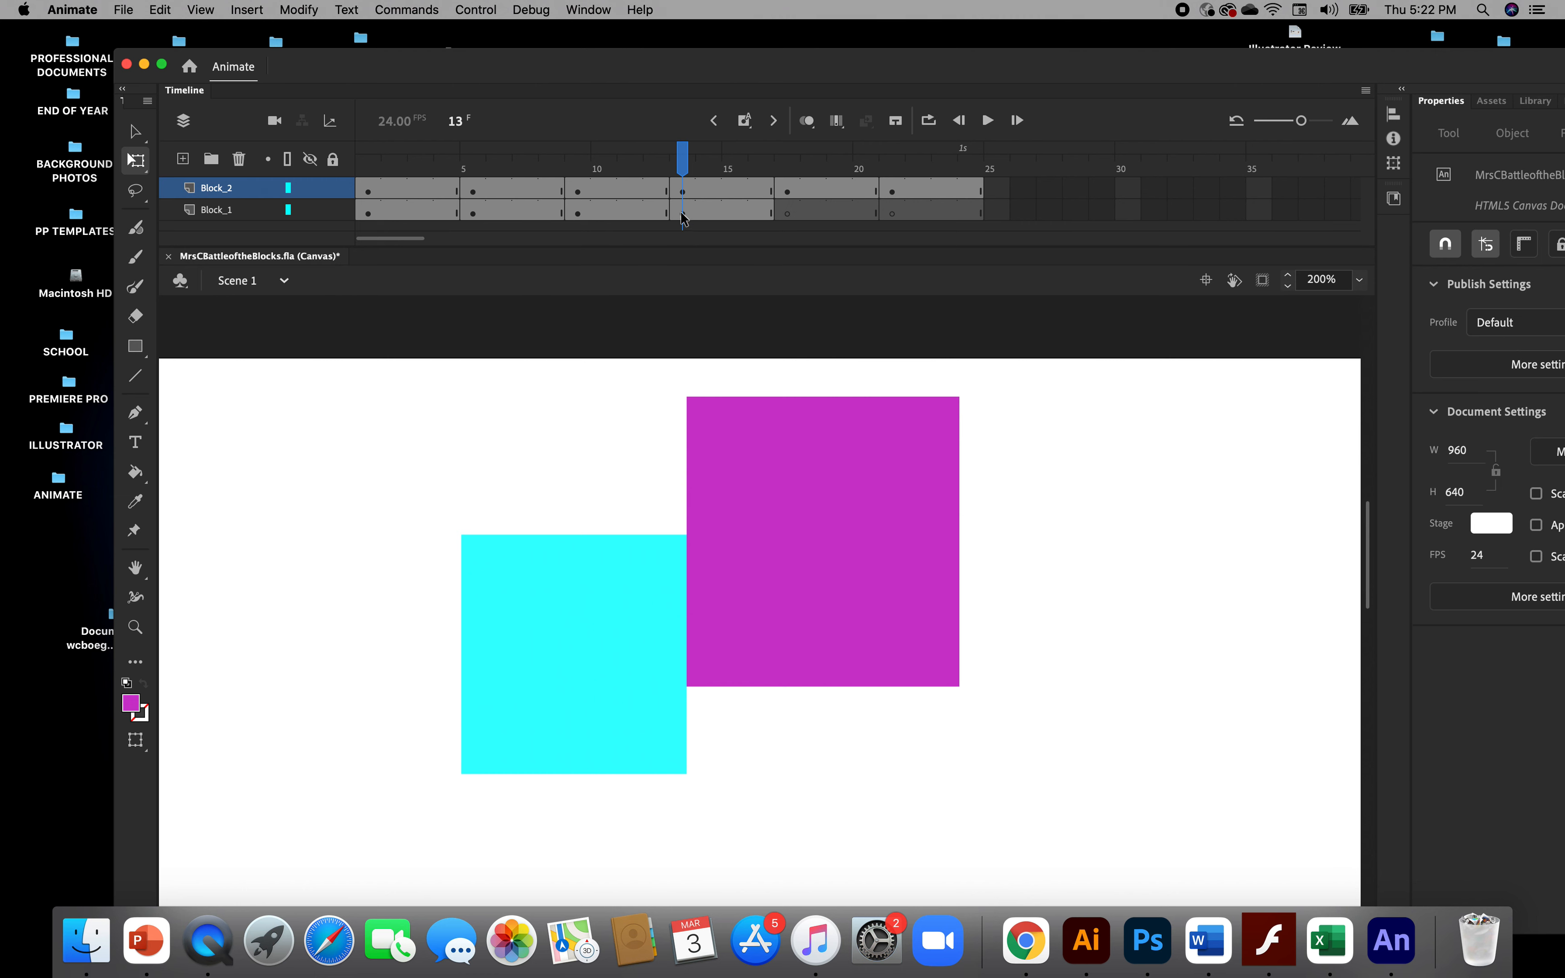
# Copy the cyan block's keyframe at frame 13 of layer Block_1 and paste it into frame 17
pyautogui.click(683, 214)
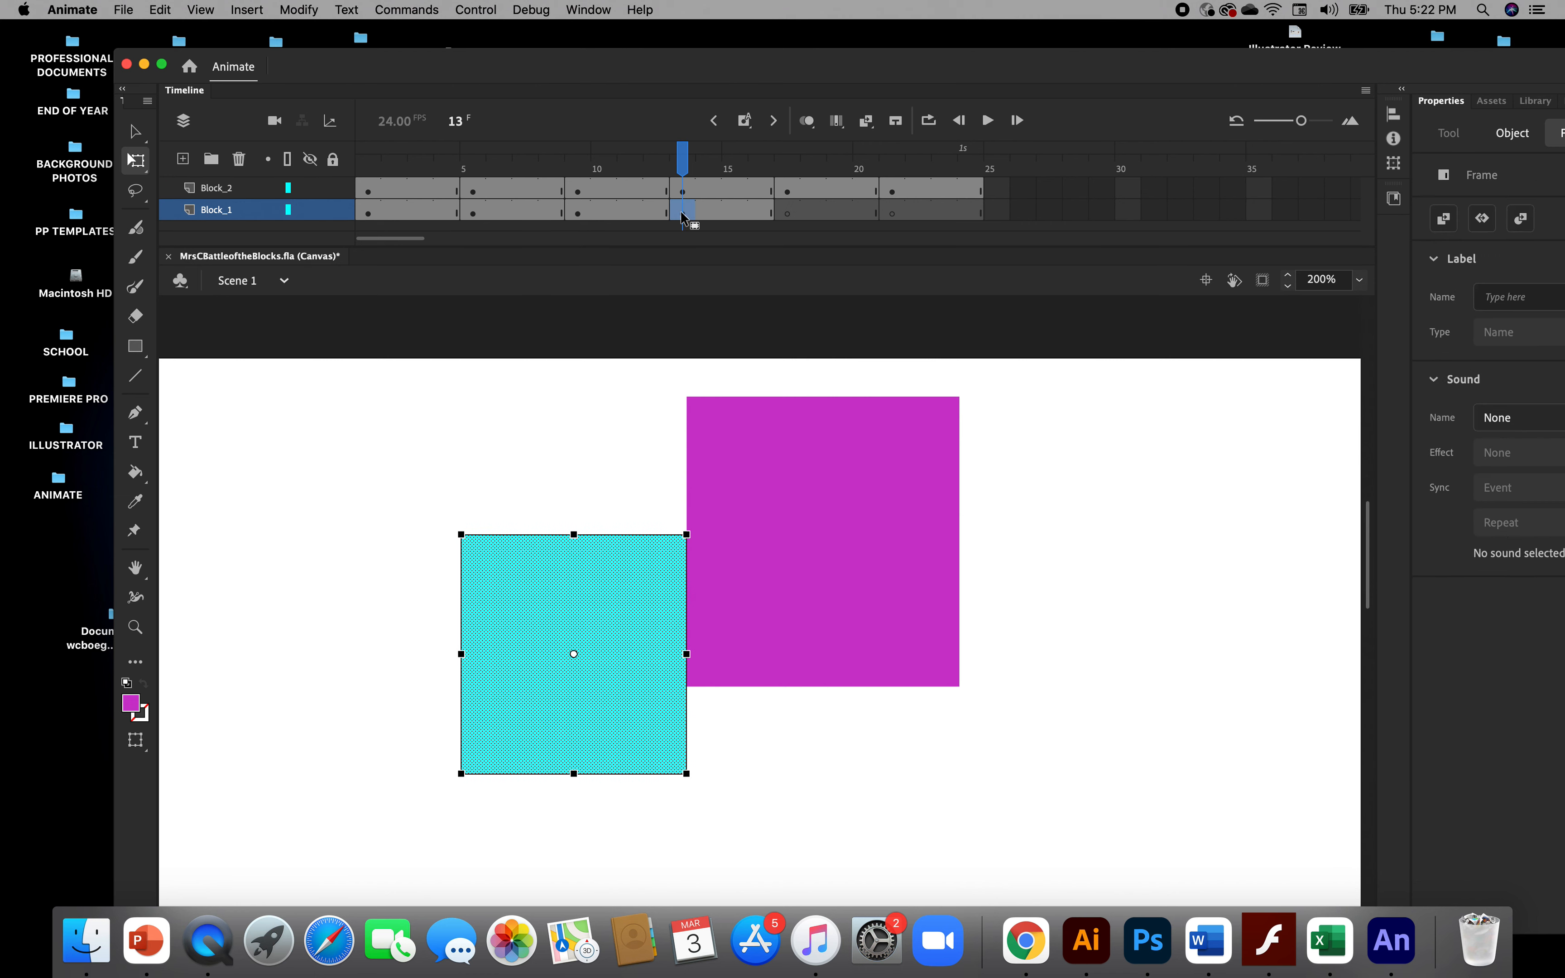
pyautogui.rightClick(682, 213)
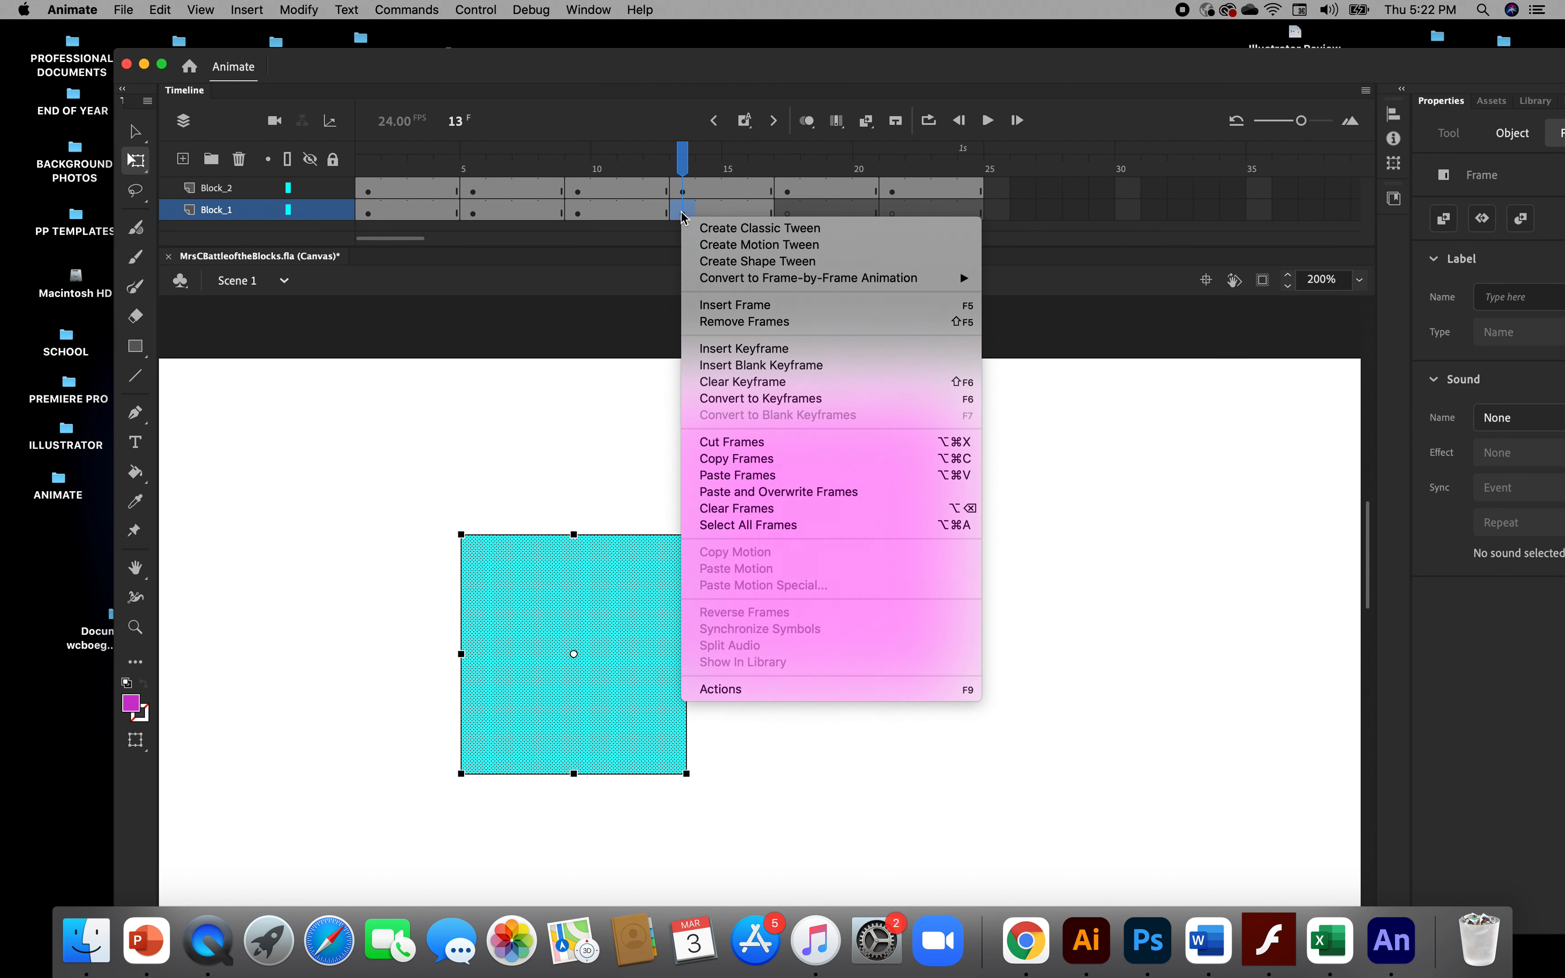
pyautogui.click(751, 465)
pyautogui.click(789, 214)
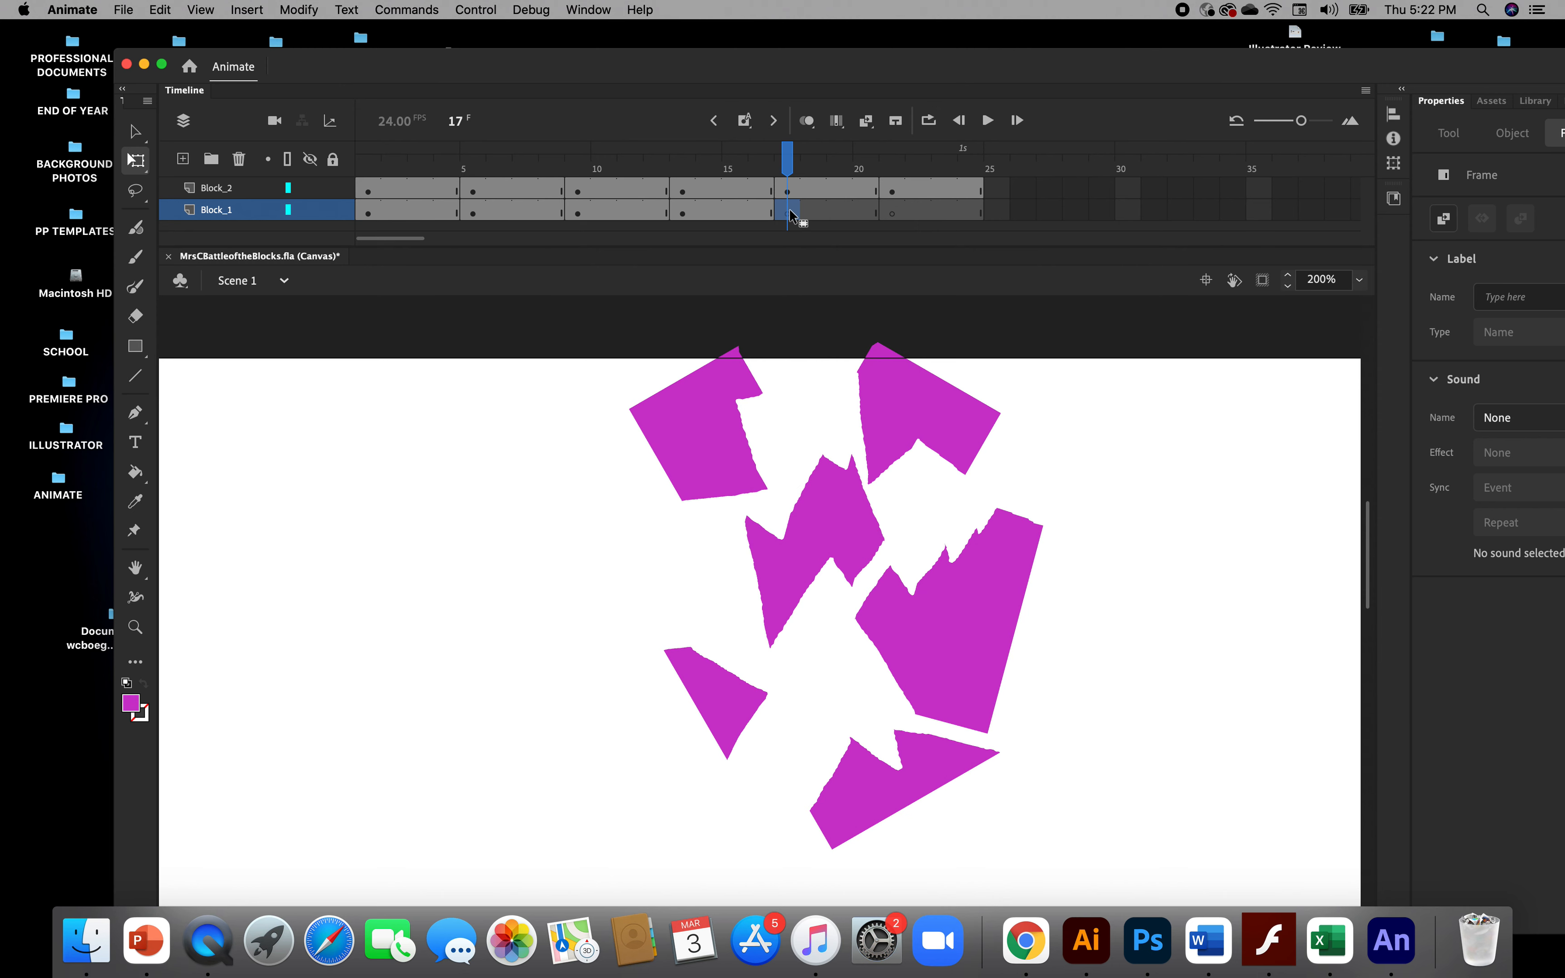
pyautogui.rightClick(790, 213)
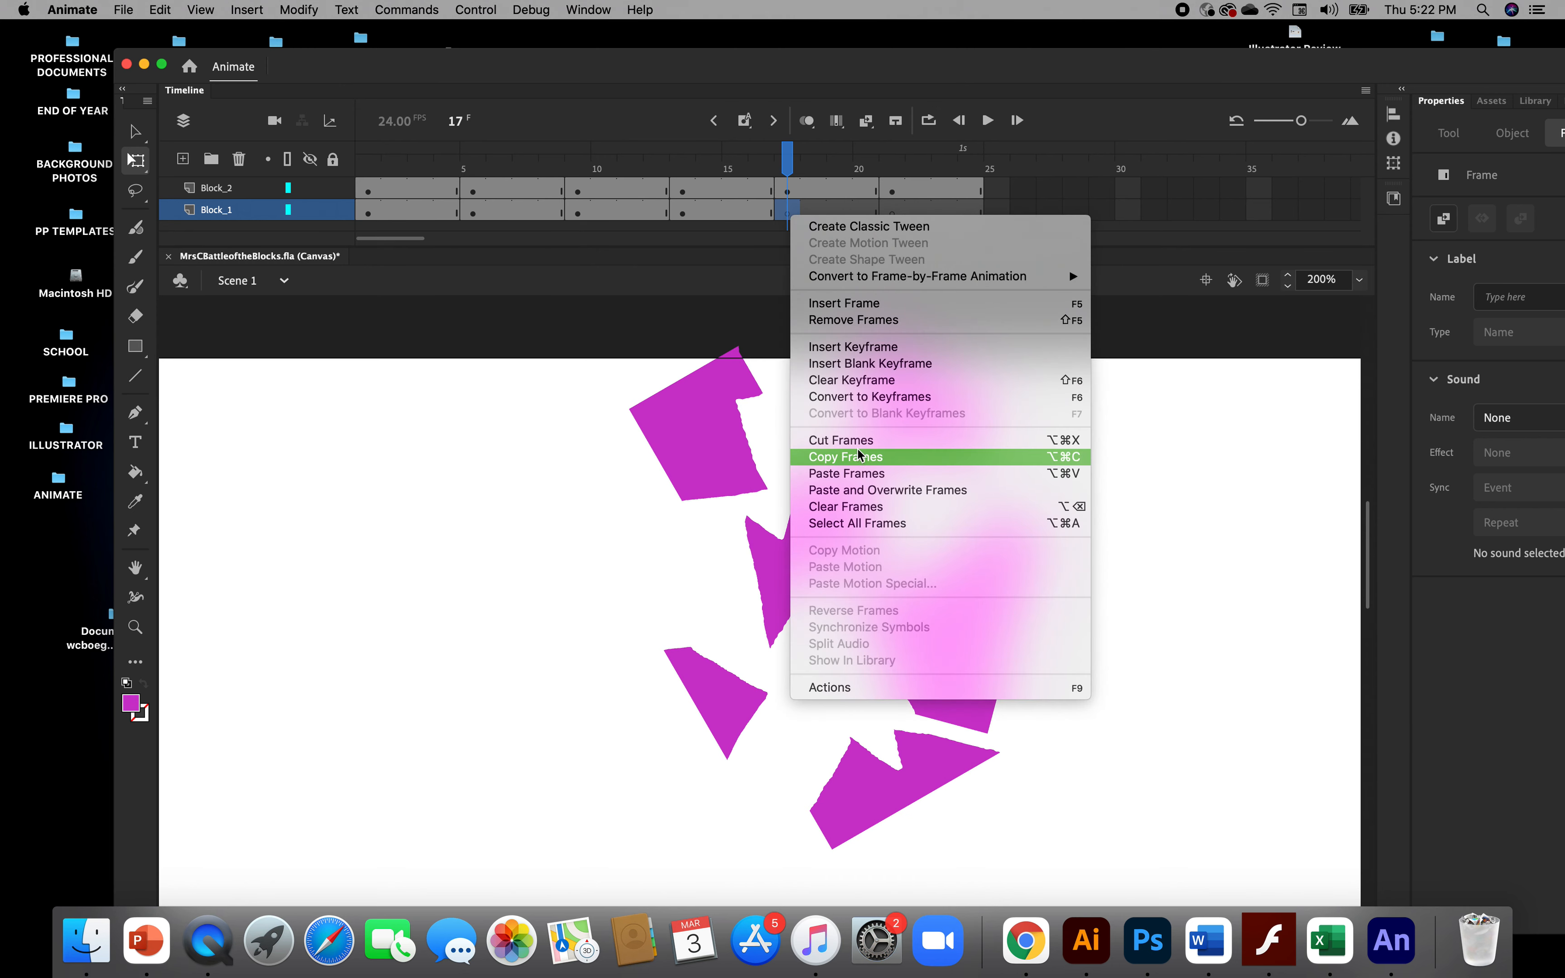
pyautogui.click(860, 474)
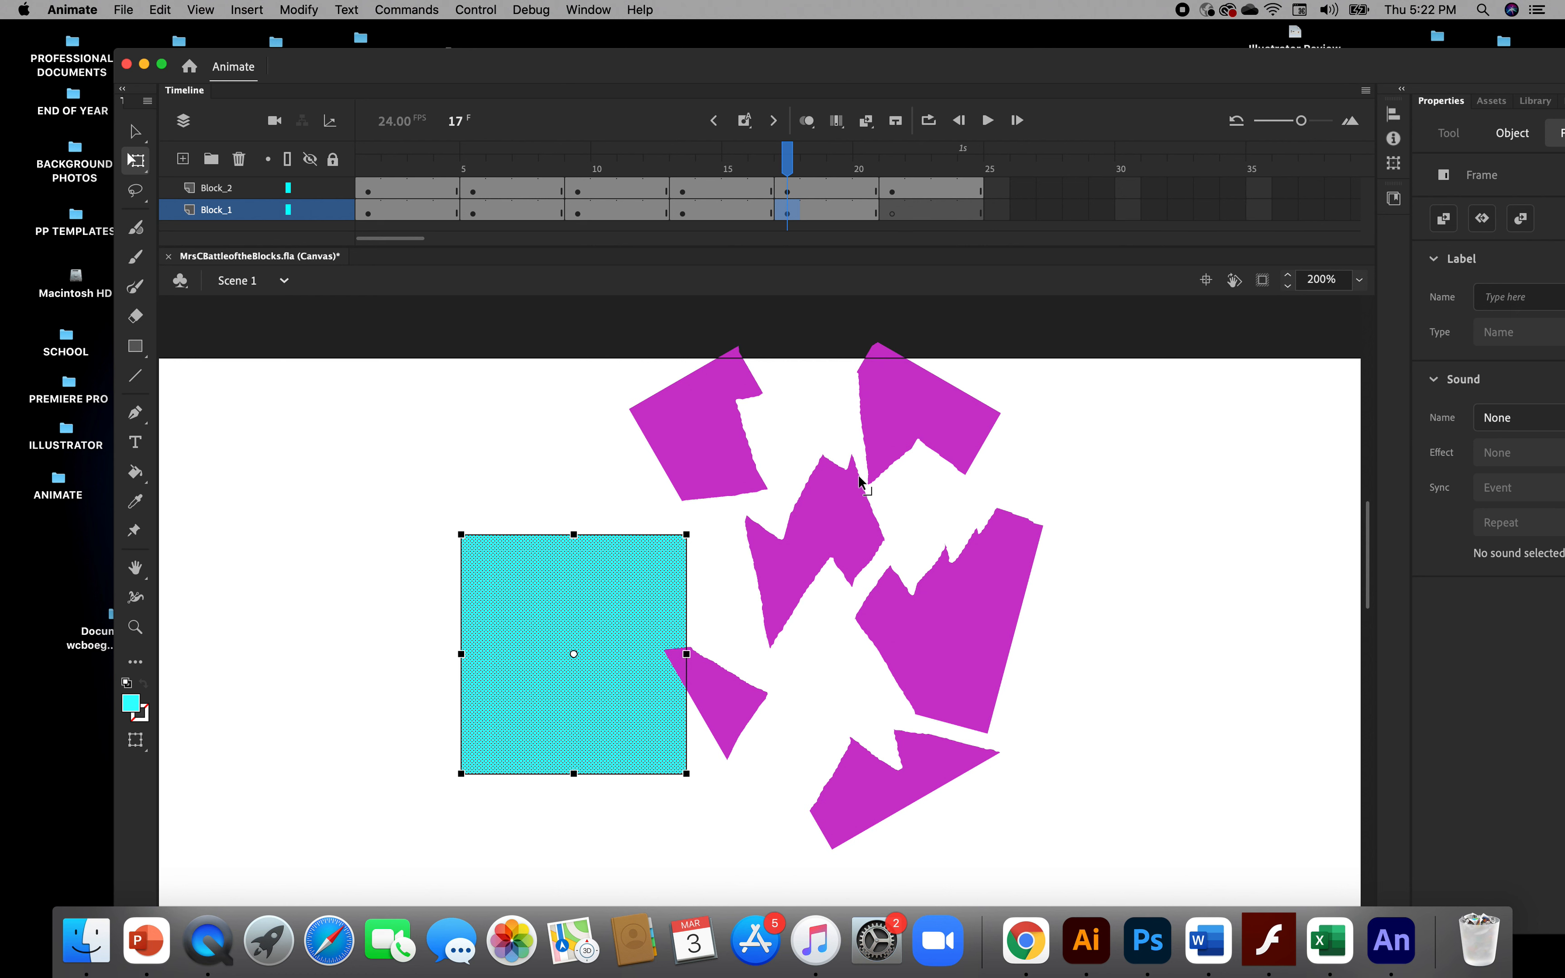
# Erase thin jagged crack lines through the cyan block at frame 17, dividing it into separate fragments
pyautogui.click(134, 320)
pyautogui.moveTo(611, 543); pyautogui.dragTo(648, 588)
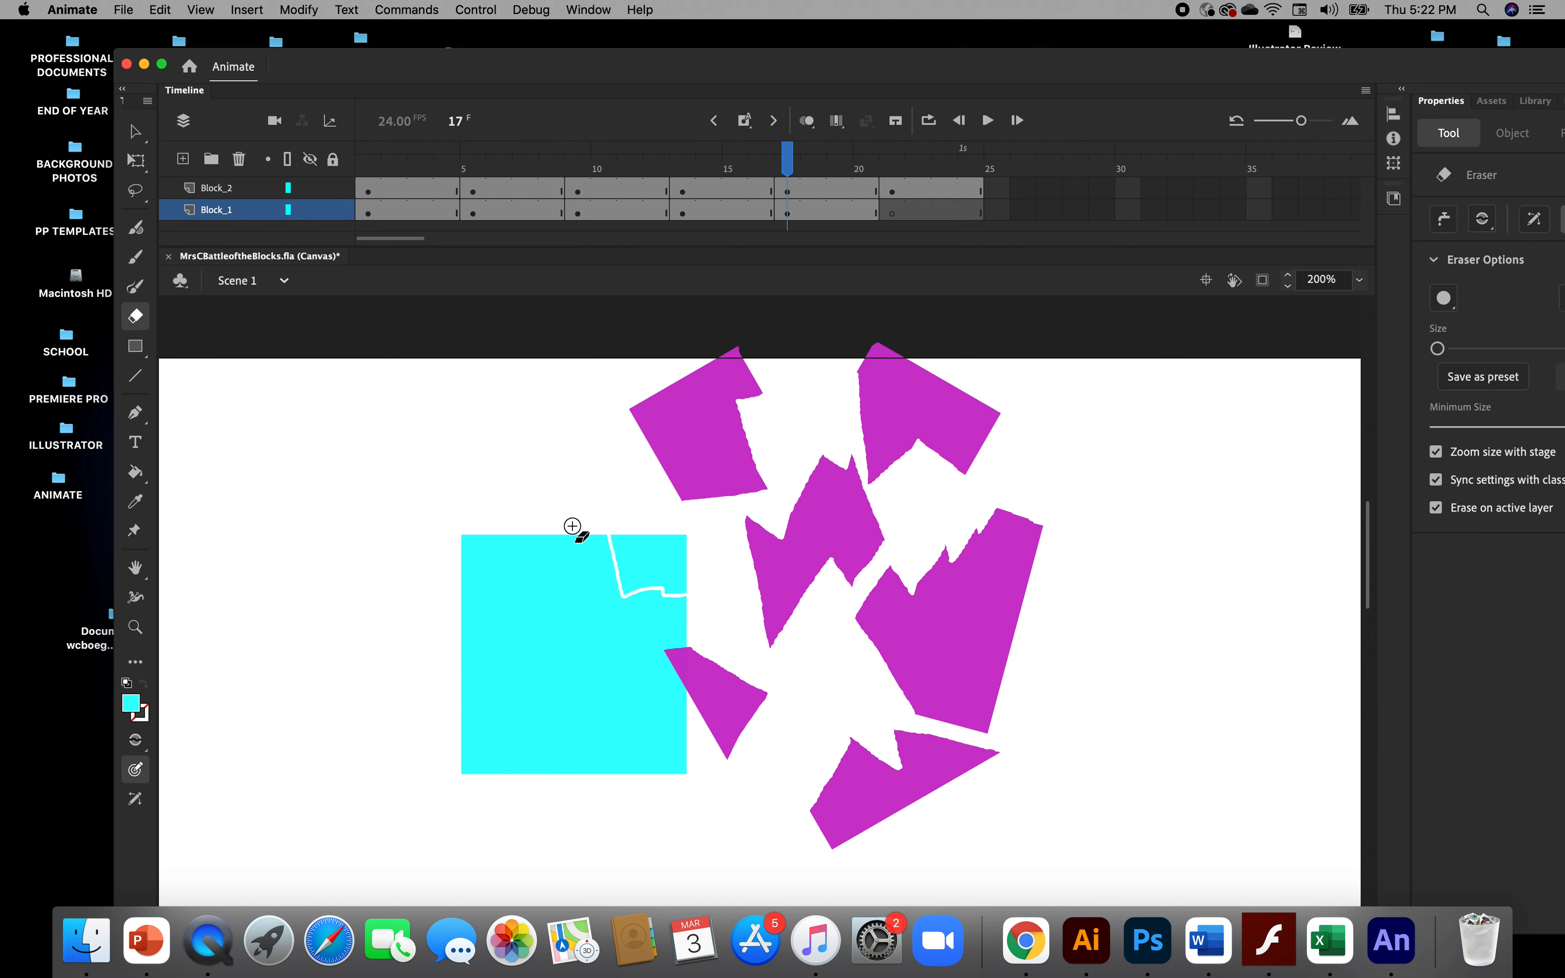
pyautogui.moveTo(585, 527)
pyautogui.mouseDown()
pyautogui.moveTo(513, 635)
pyautogui.moveTo(581, 622)
pyautogui.moveTo(505, 733)
pyautogui.mouseUp()
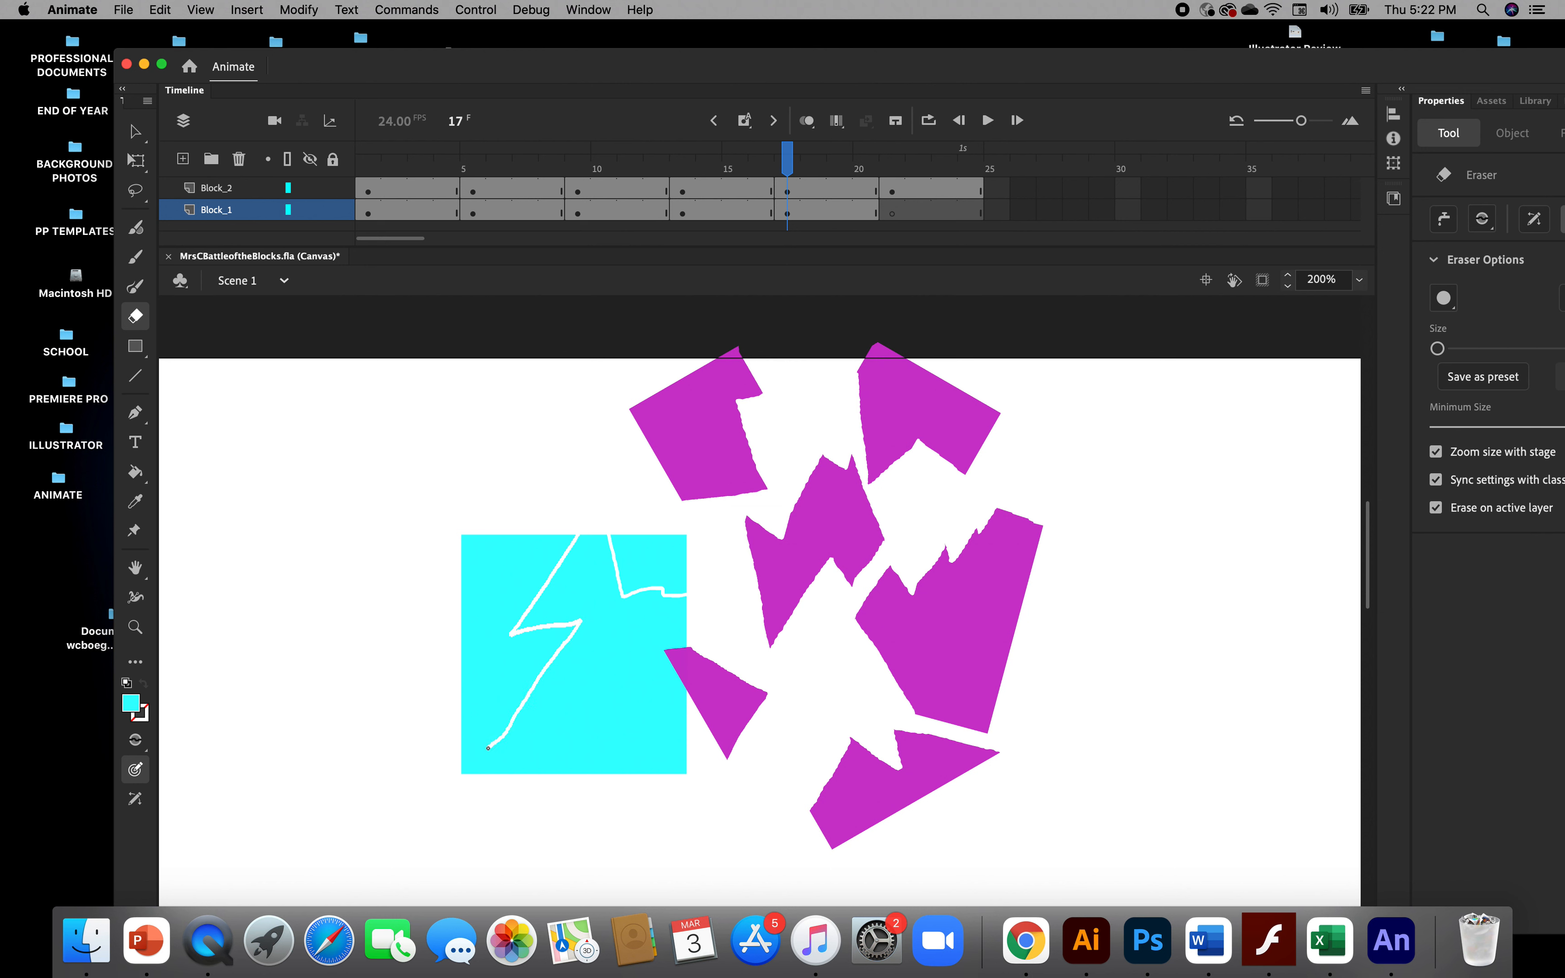
pyautogui.moveTo(547, 672); pyautogui.dragTo(614, 800)
pyautogui.moveTo(572, 723); pyautogui.dragTo(639, 646)
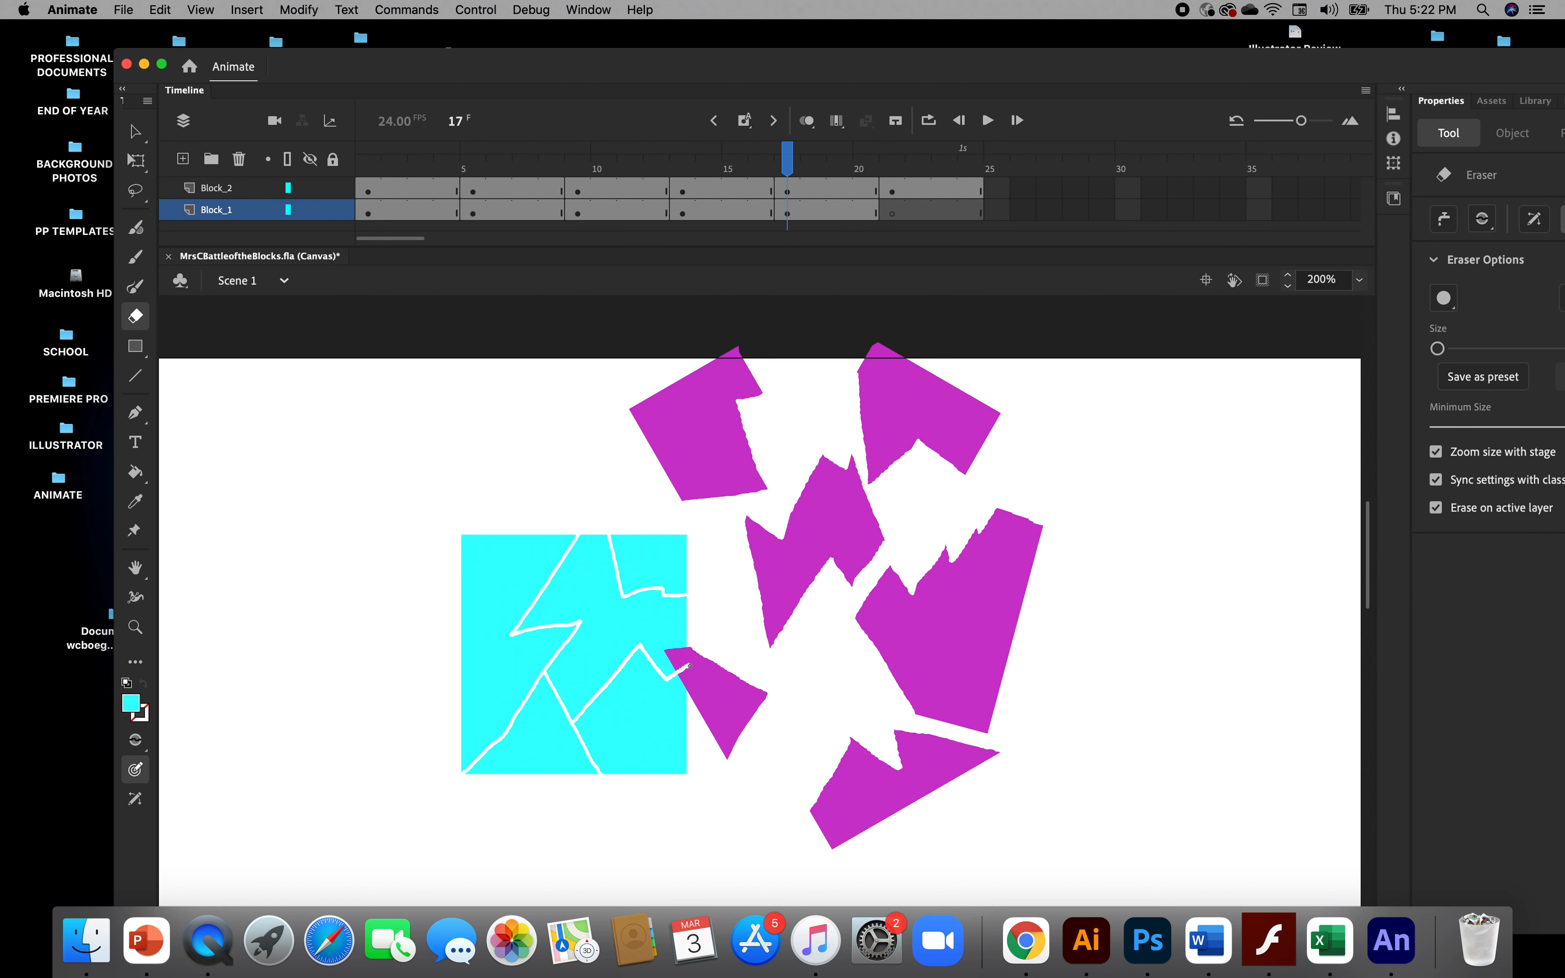
pyautogui.moveTo(690, 664); pyautogui.dragTo(691, 666)
# Move the five cyan fragments at frame 17 outward so that they fly apart from one another
pyautogui.click(134, 133)
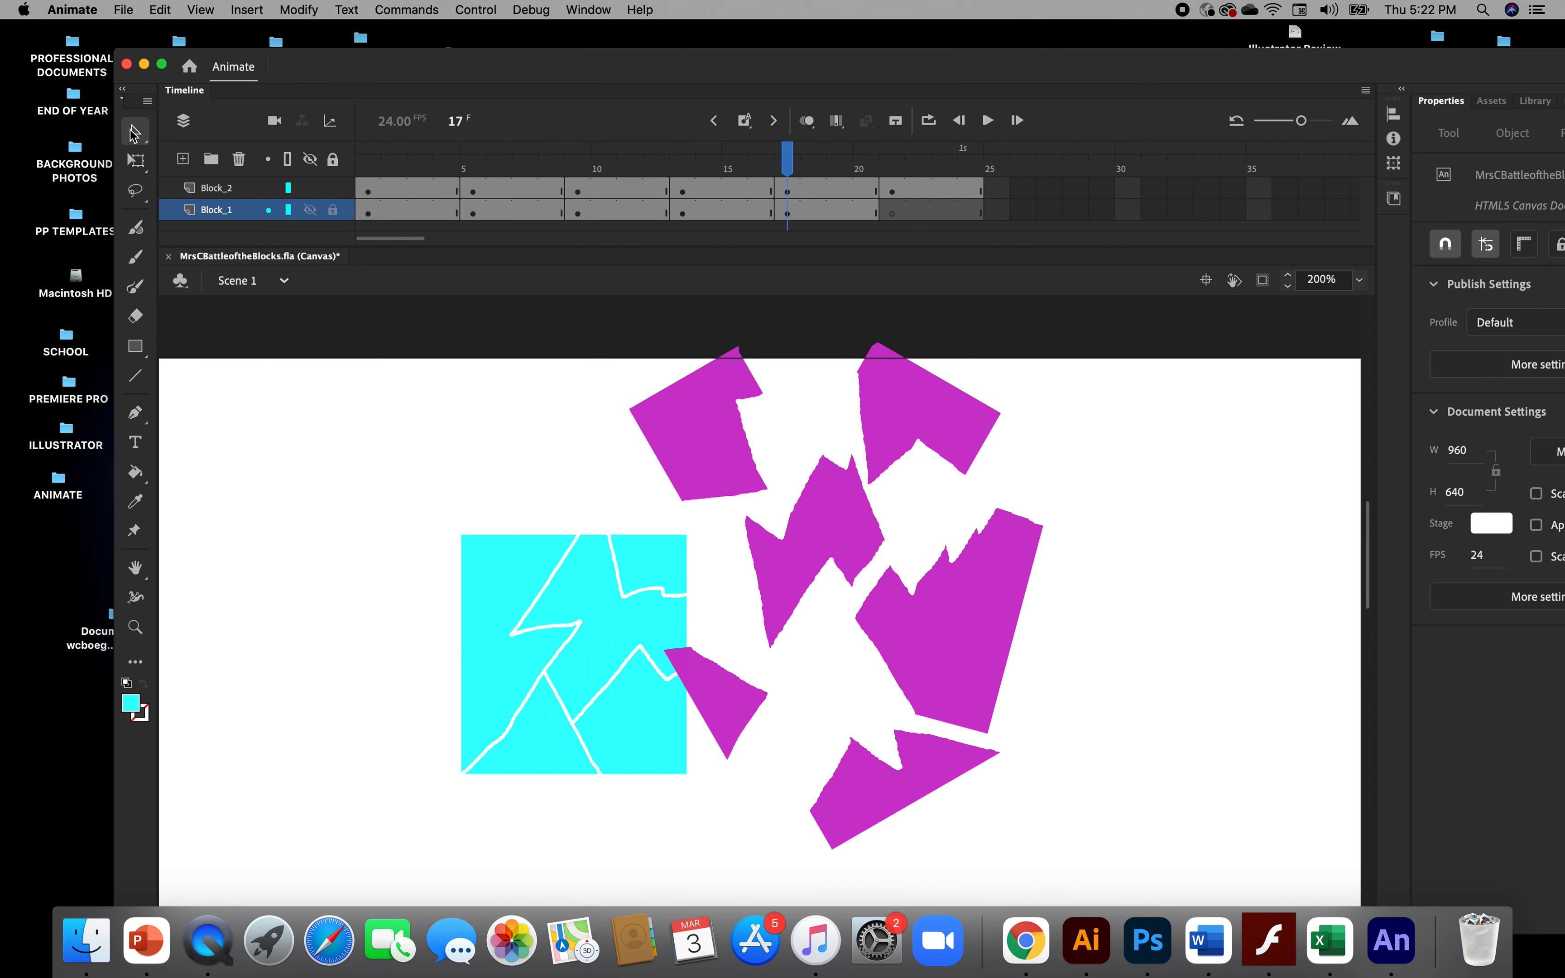
pyautogui.moveTo(500, 558); pyautogui.dragTo(423, 500)
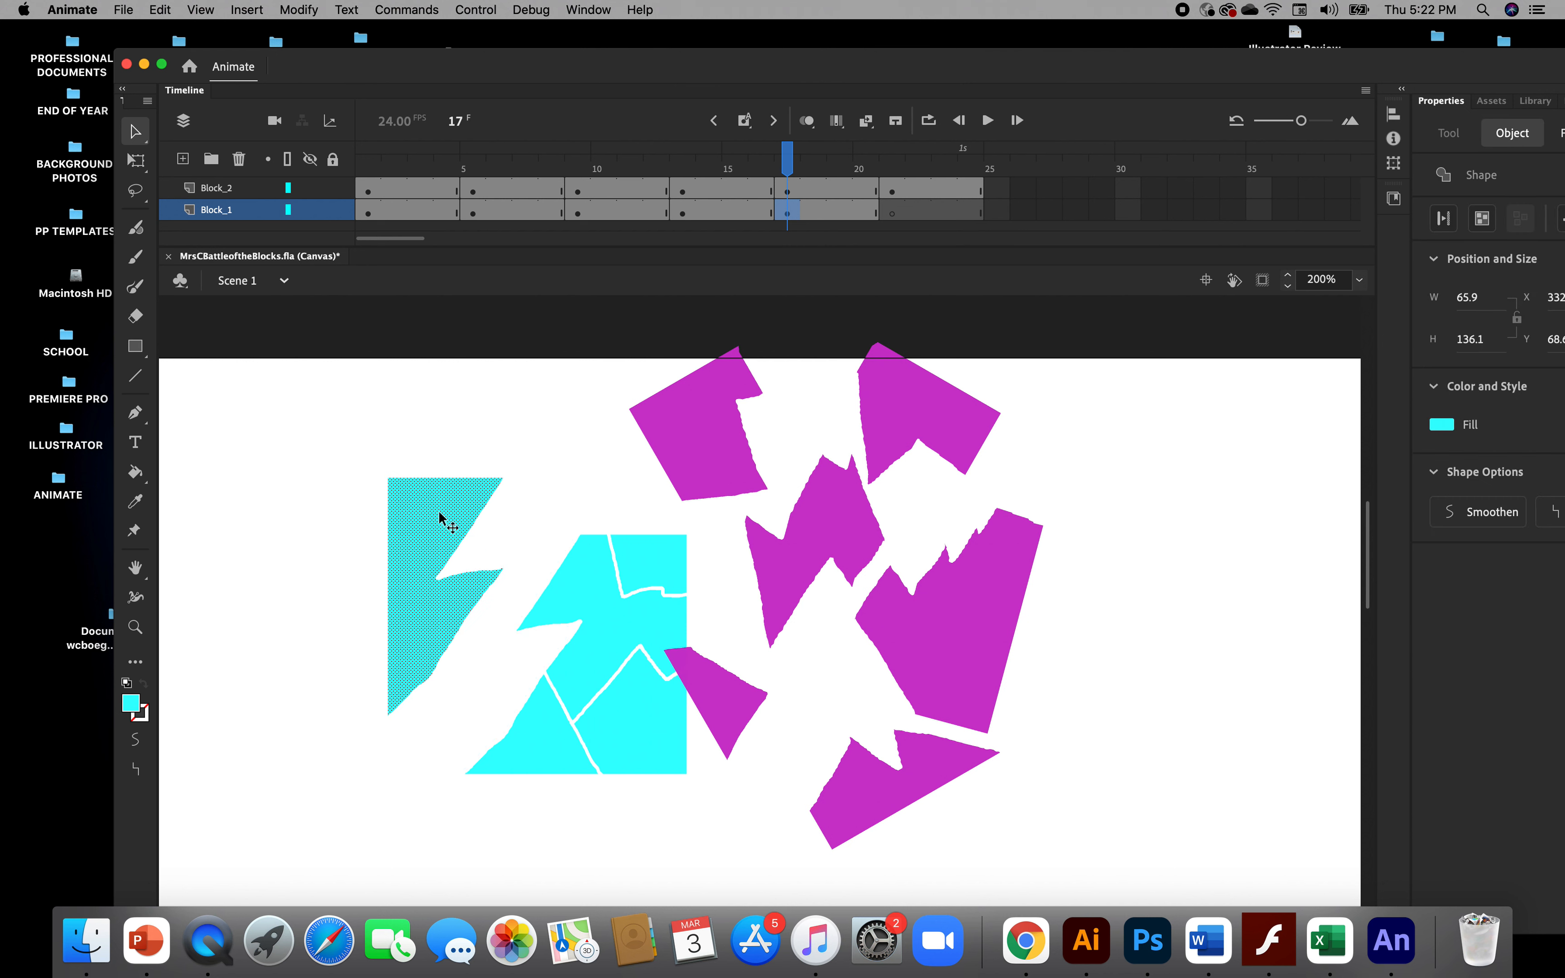
pyautogui.moveTo(602, 579); pyautogui.dragTo(589, 477)
pyautogui.moveTo(645, 574); pyautogui.dragTo(618, 631)
pyautogui.moveTo(559, 734); pyautogui.dragTo(435, 820)
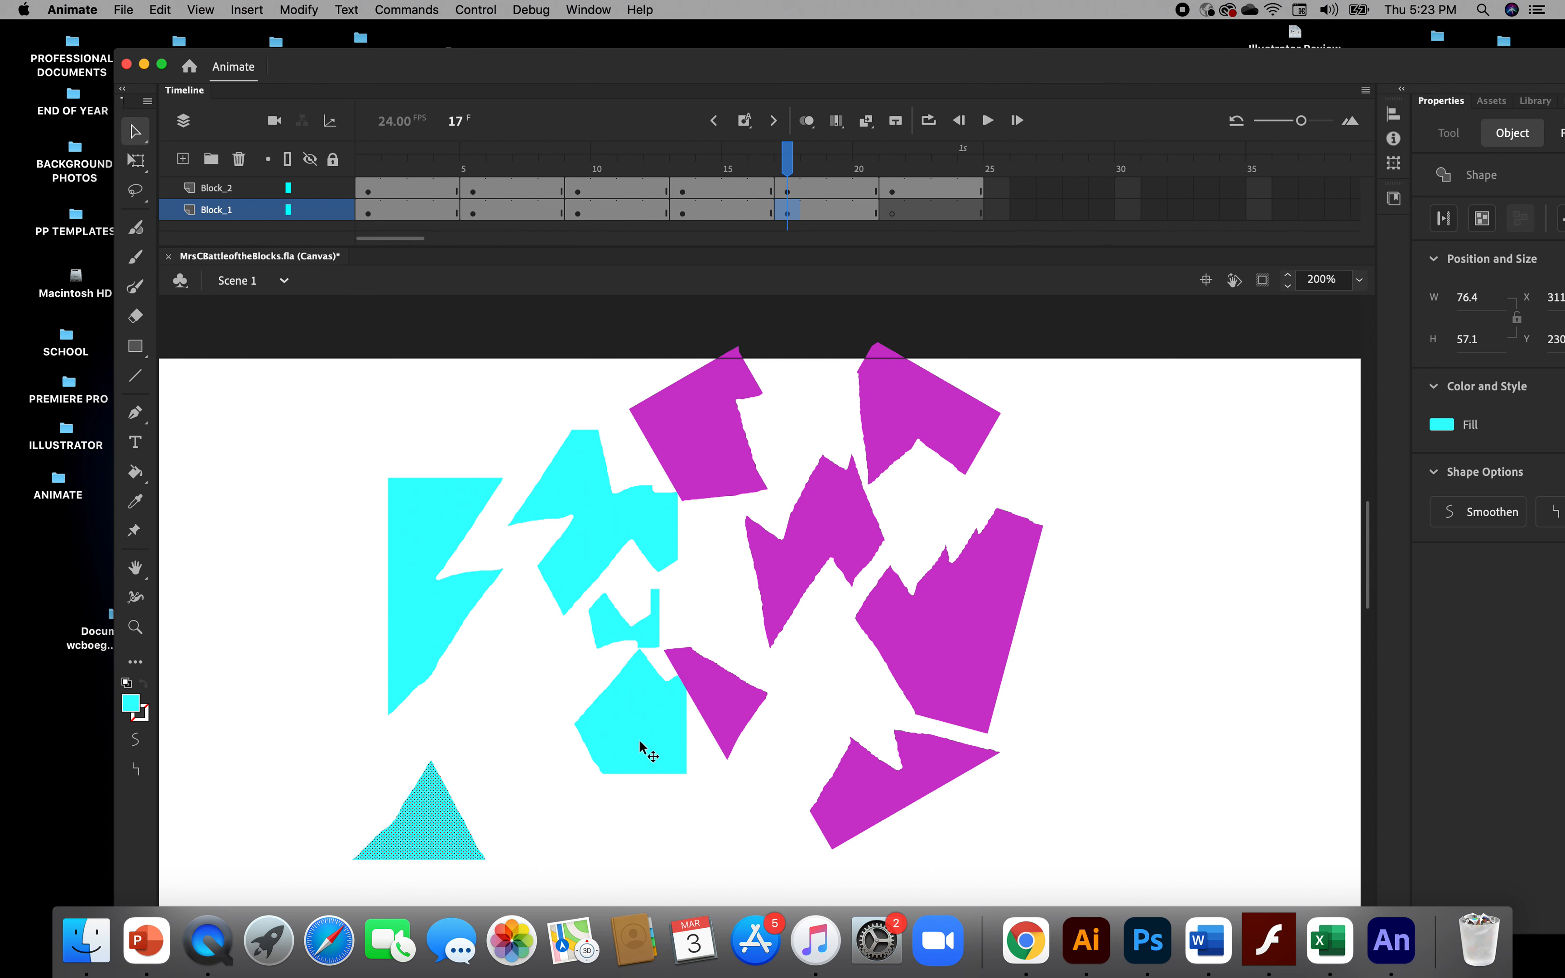
pyautogui.moveTo(663, 771)
pyautogui.mouseDown()
pyautogui.moveTo(679, 829)
pyautogui.moveTo(677, 786)
pyautogui.mouseUp()
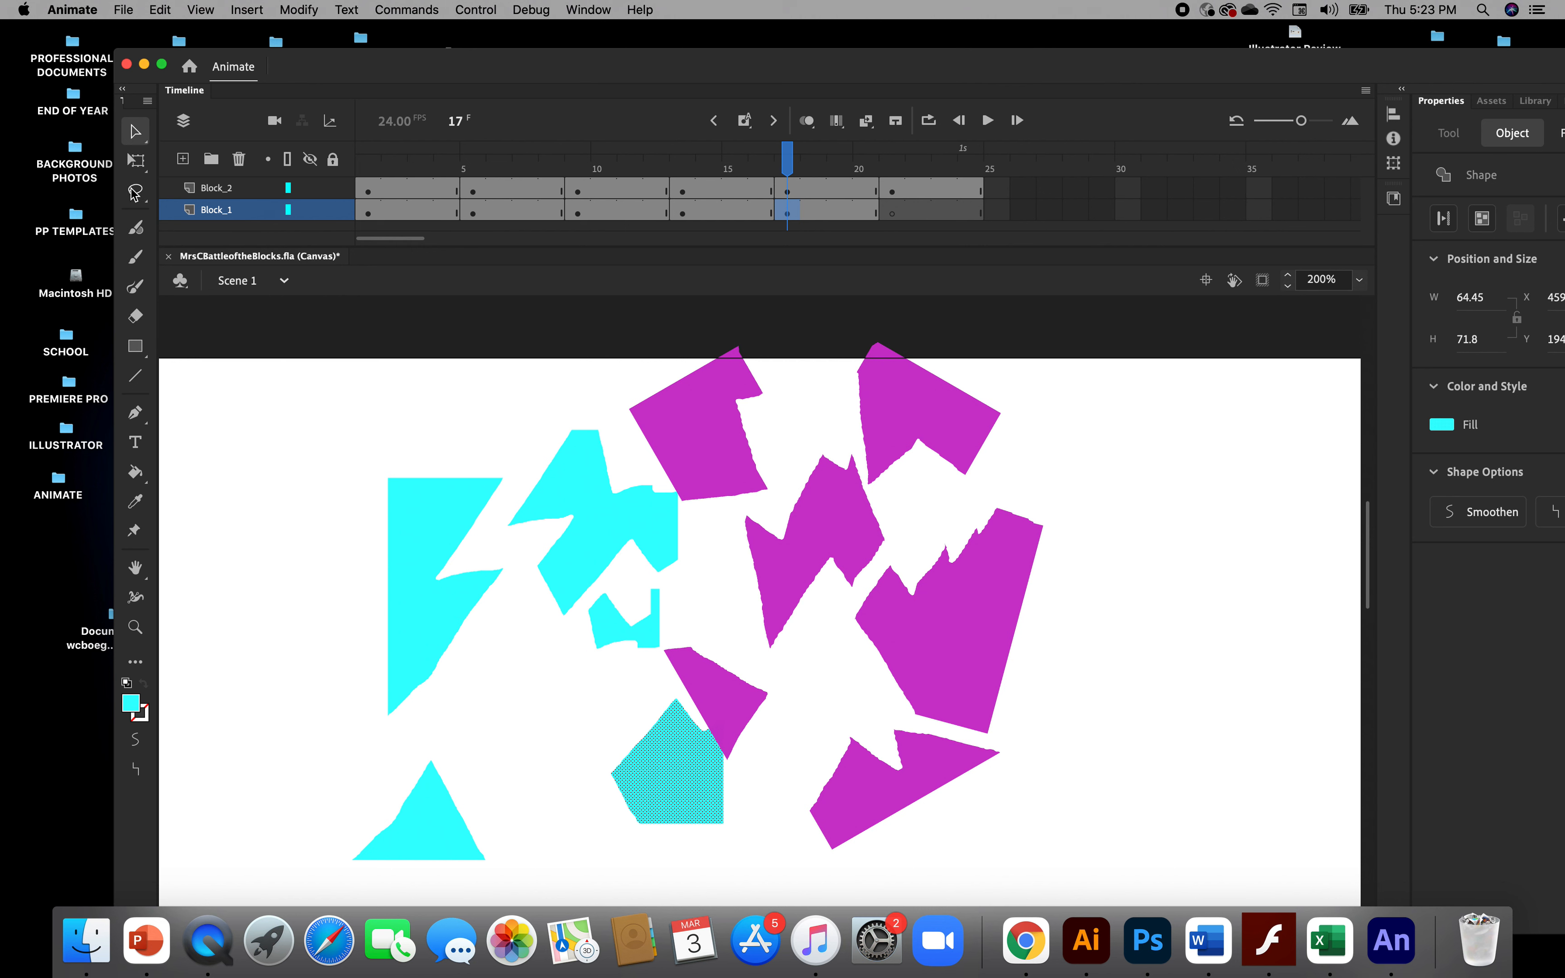
# Rotate the tall left-hand cyan fragment and the upper cyan fragment counterclockwise at frame 17
pyautogui.click(135, 162)
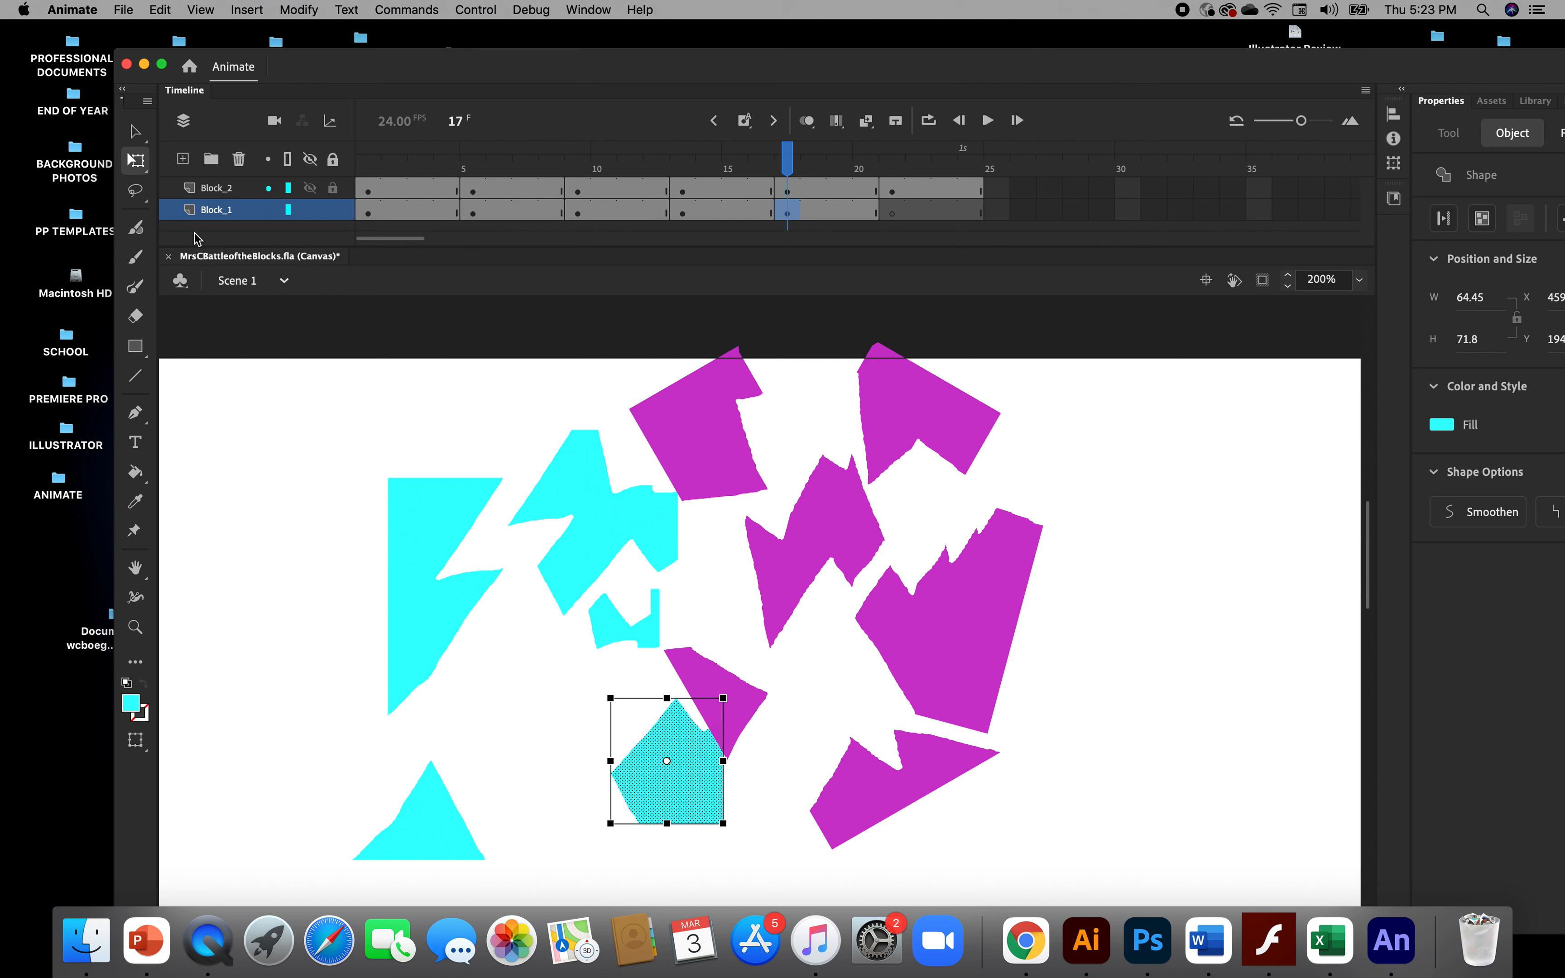
pyautogui.click(398, 495)
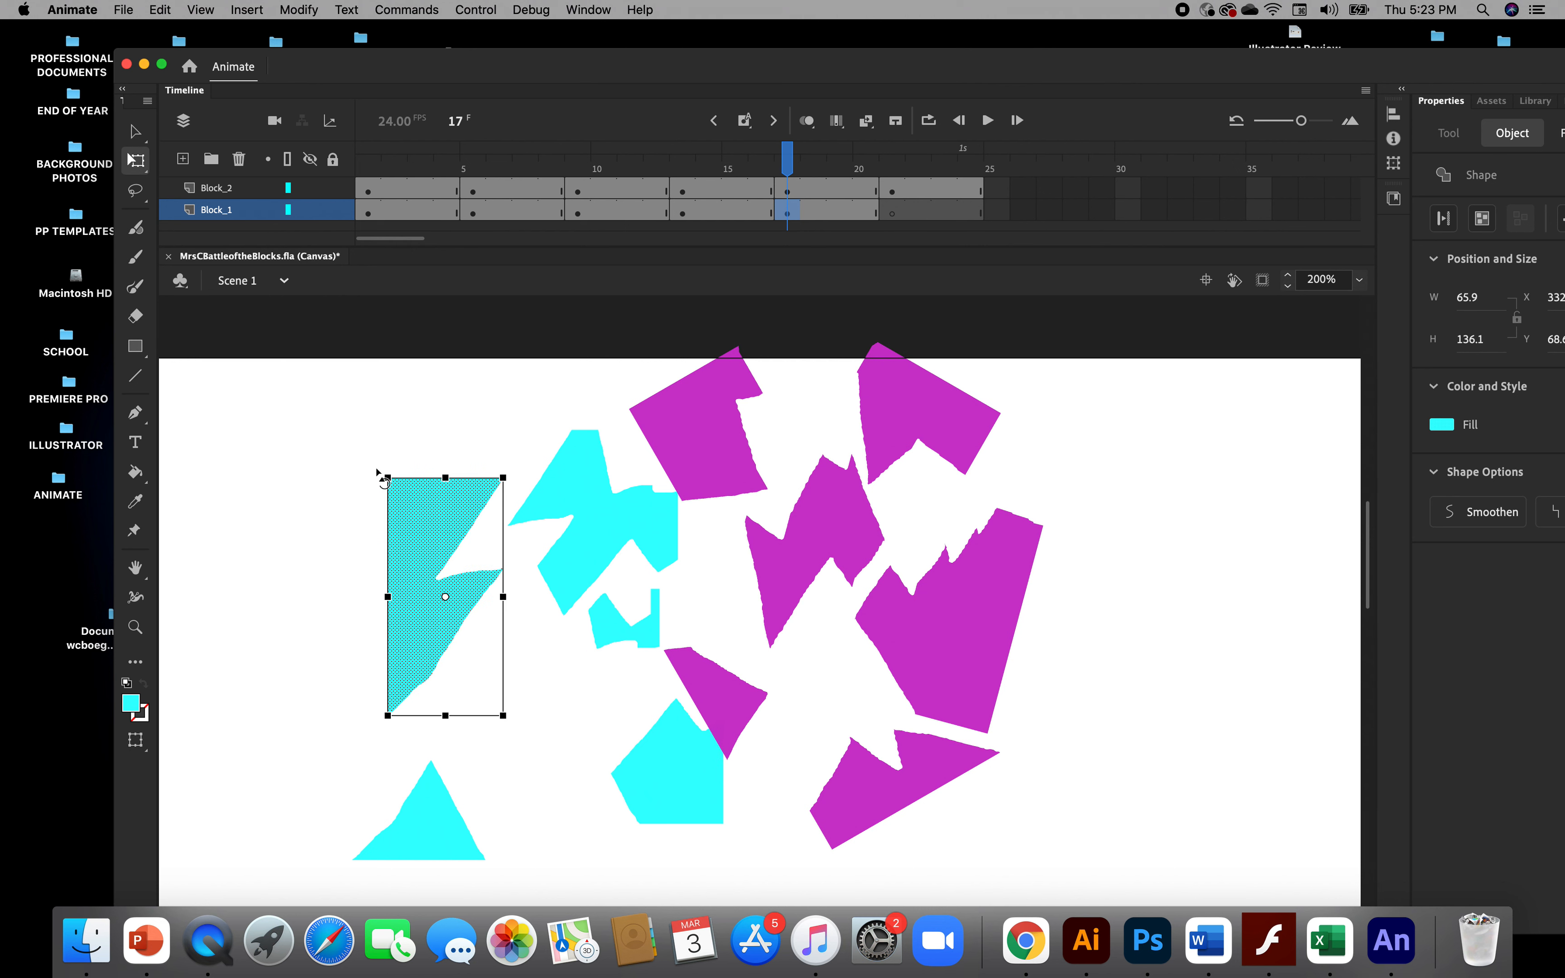
pyautogui.moveTo(378, 472); pyautogui.dragTo(324, 542)
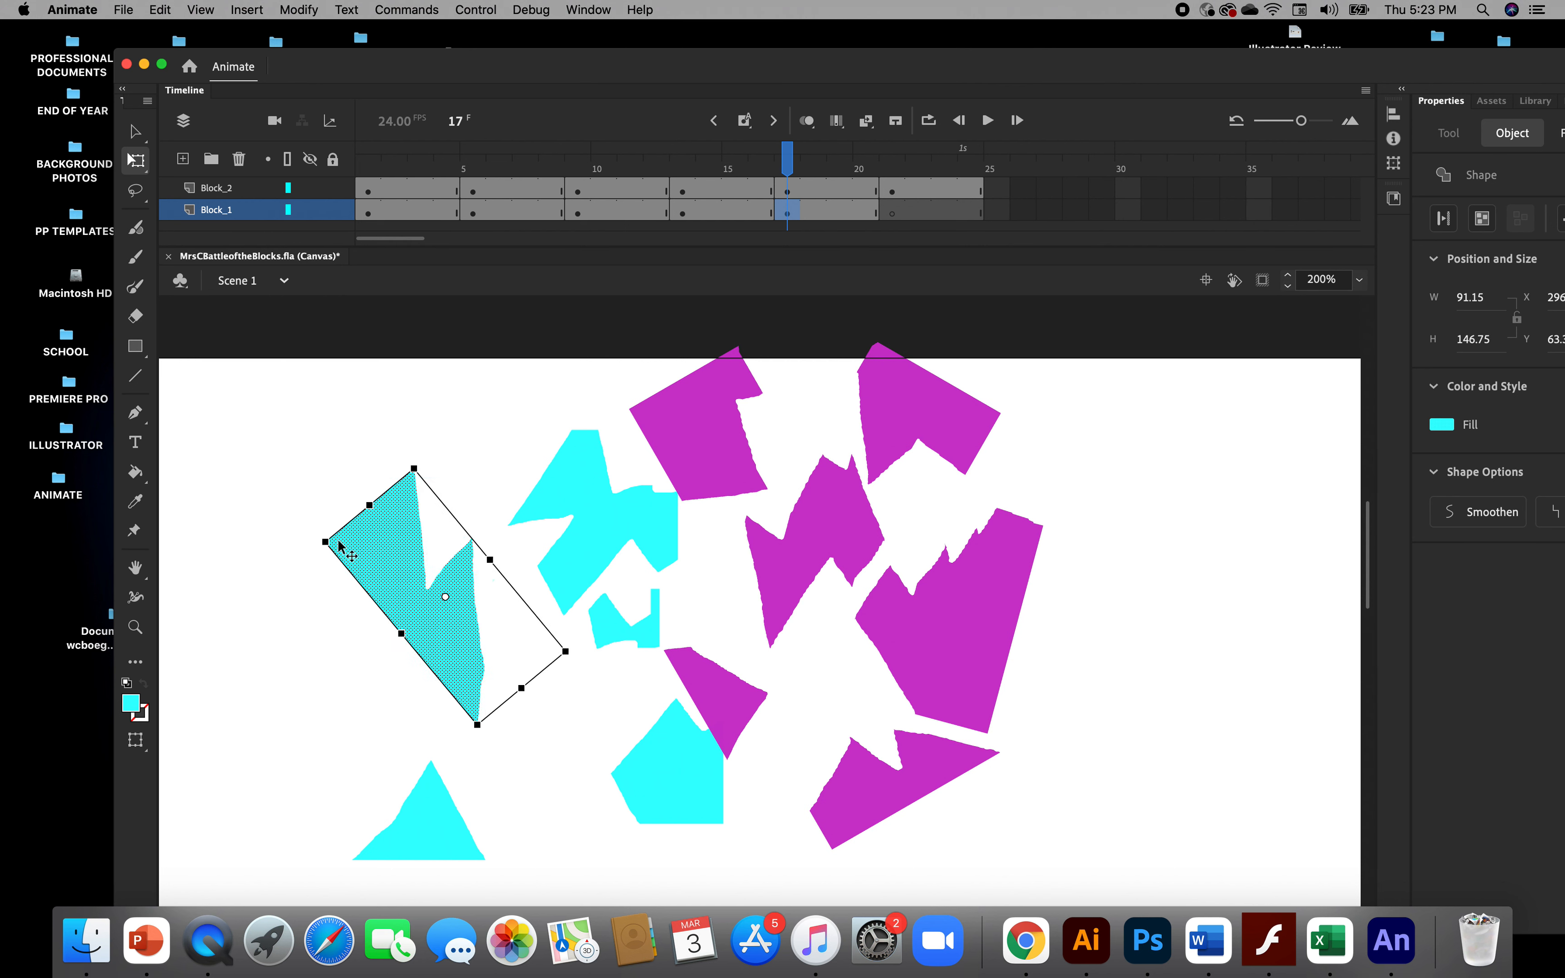
pyautogui.click(586, 463)
pyautogui.moveTo(502, 427); pyautogui.dragTo(484, 454)
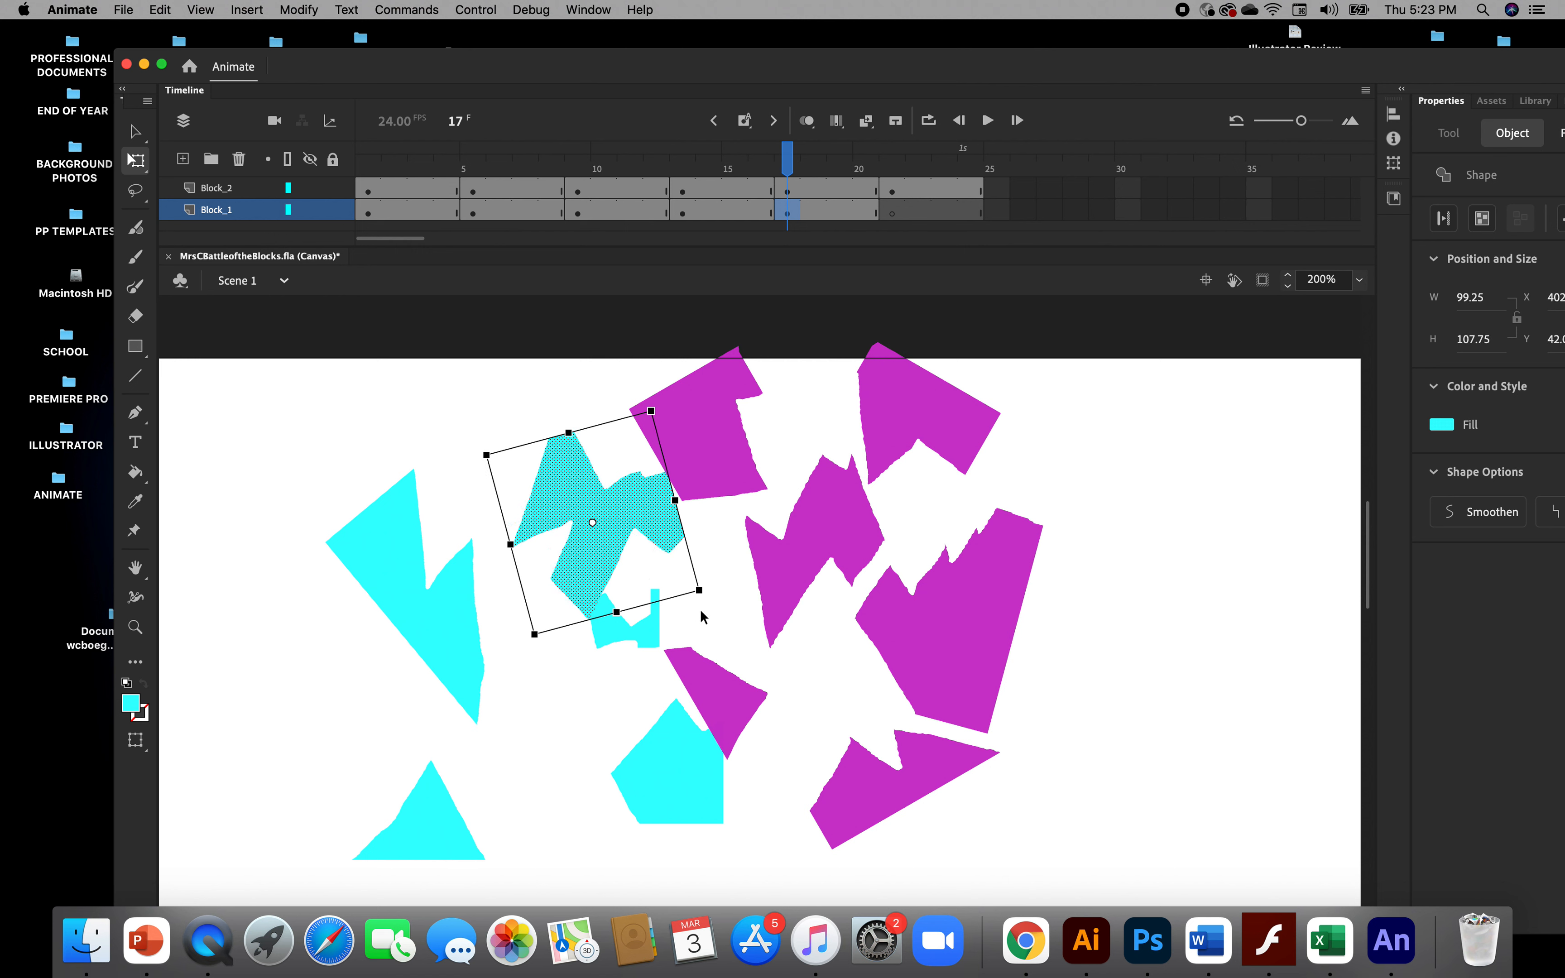
# Rotate the small, pentagonal and triangular cyan fragments at frame 17, shifting the small one slightly down and to the left
pyautogui.click(652, 637)
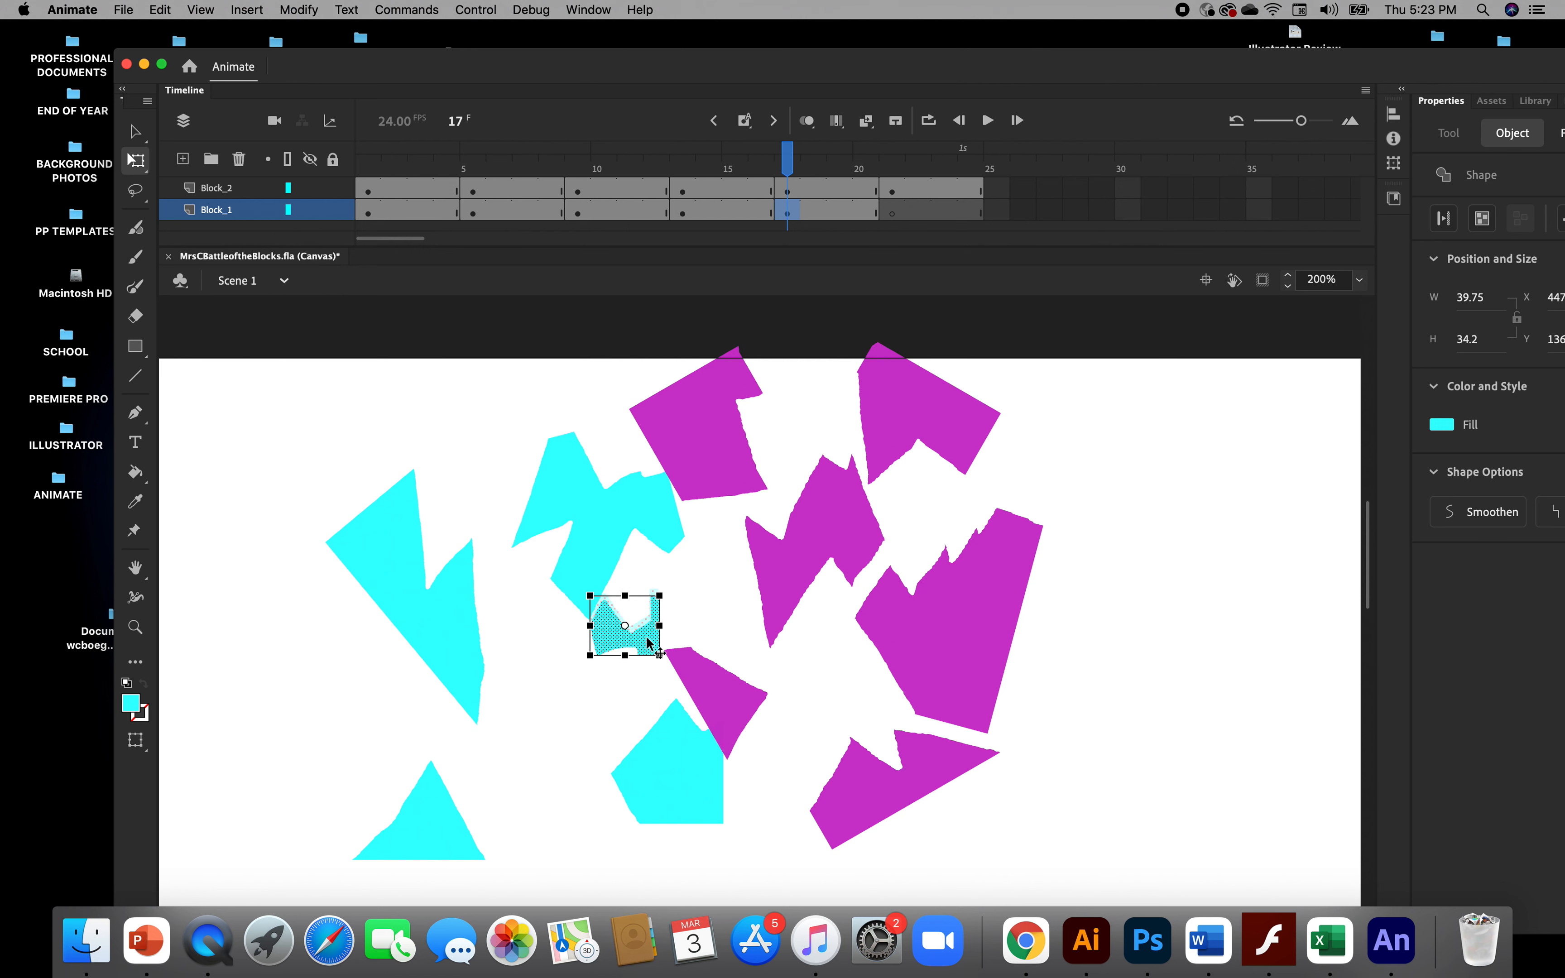
pyautogui.moveTo(652, 637)
pyautogui.mouseDown()
pyautogui.moveTo(627, 684)
pyautogui.moveTo(632, 615)
pyautogui.mouseUp()
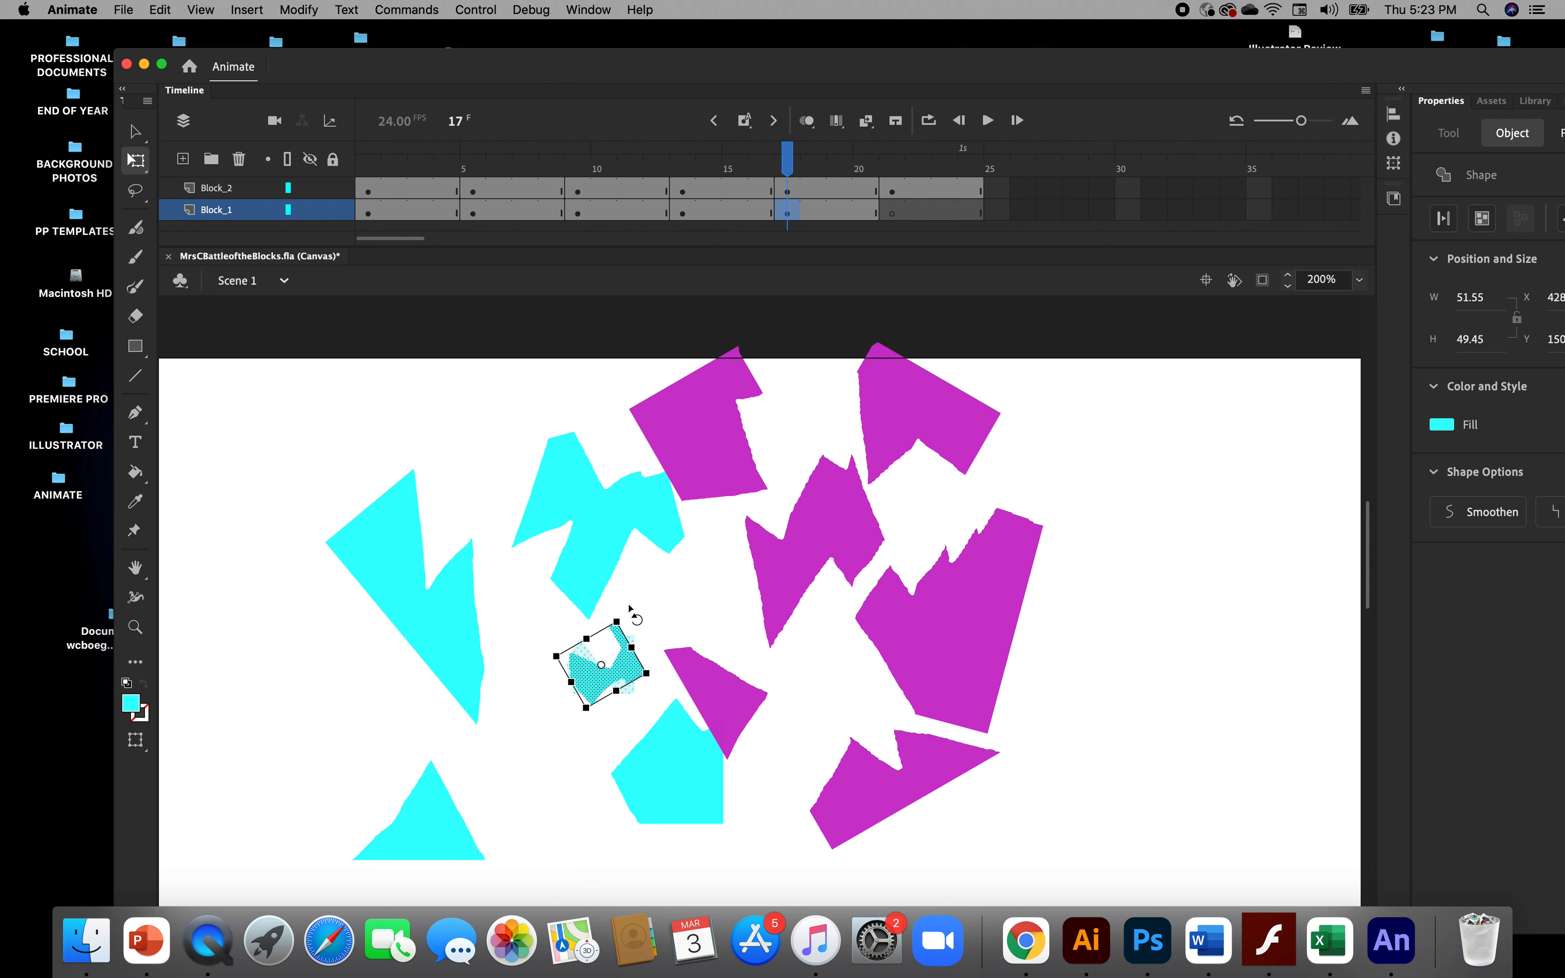
pyautogui.click(686, 764)
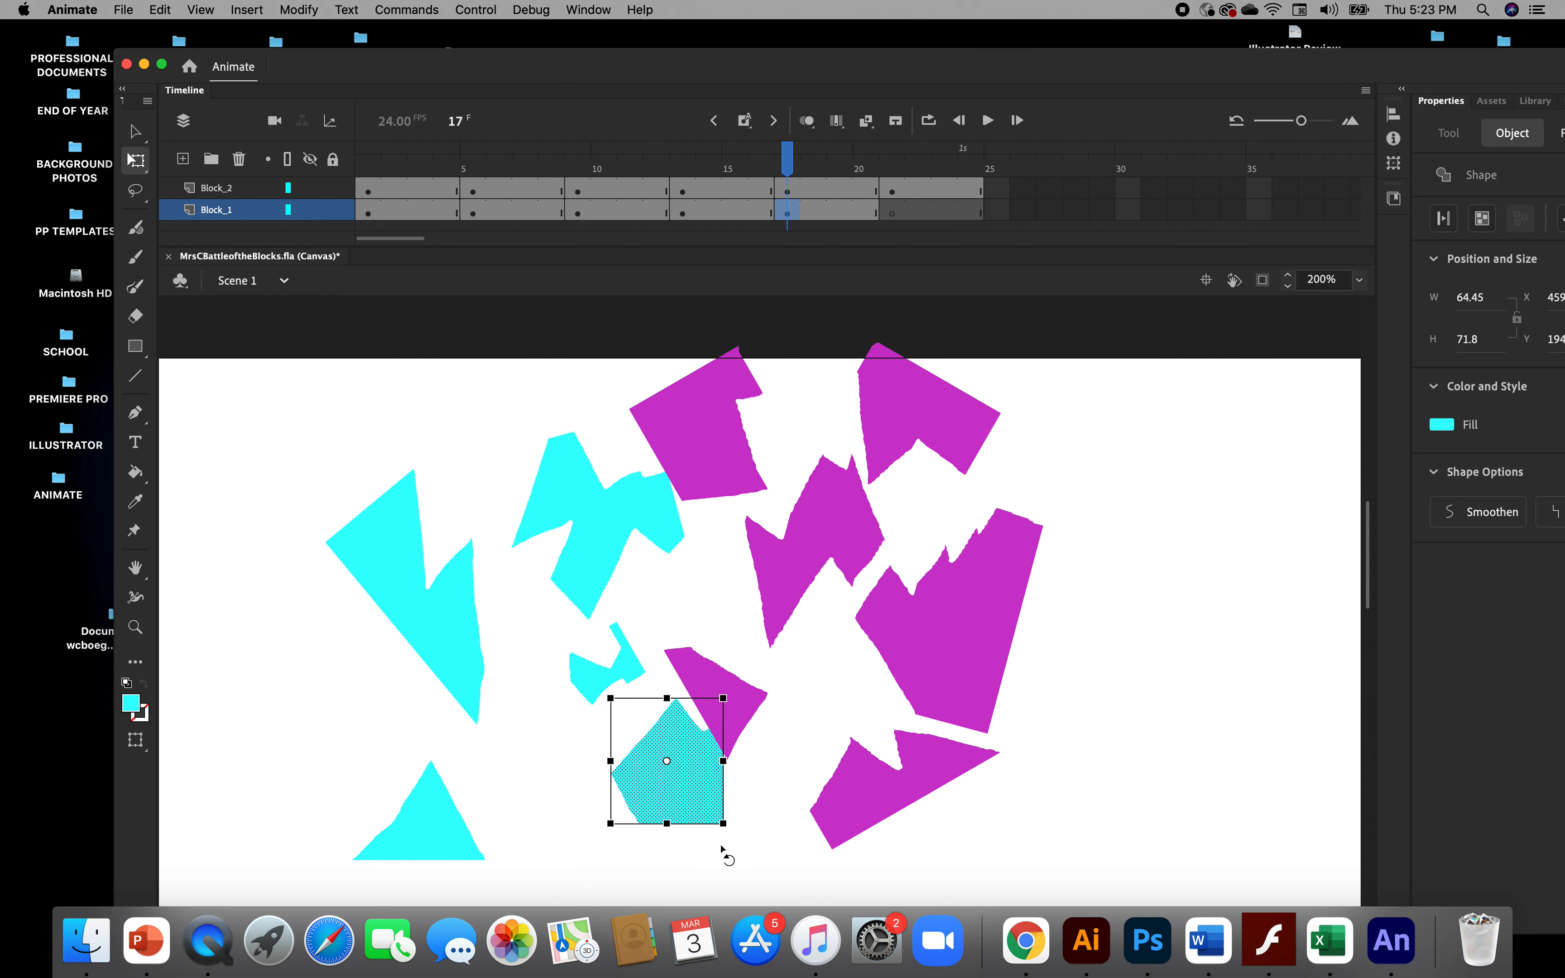
pyautogui.moveTo(724, 850); pyautogui.dragTo(668, 851)
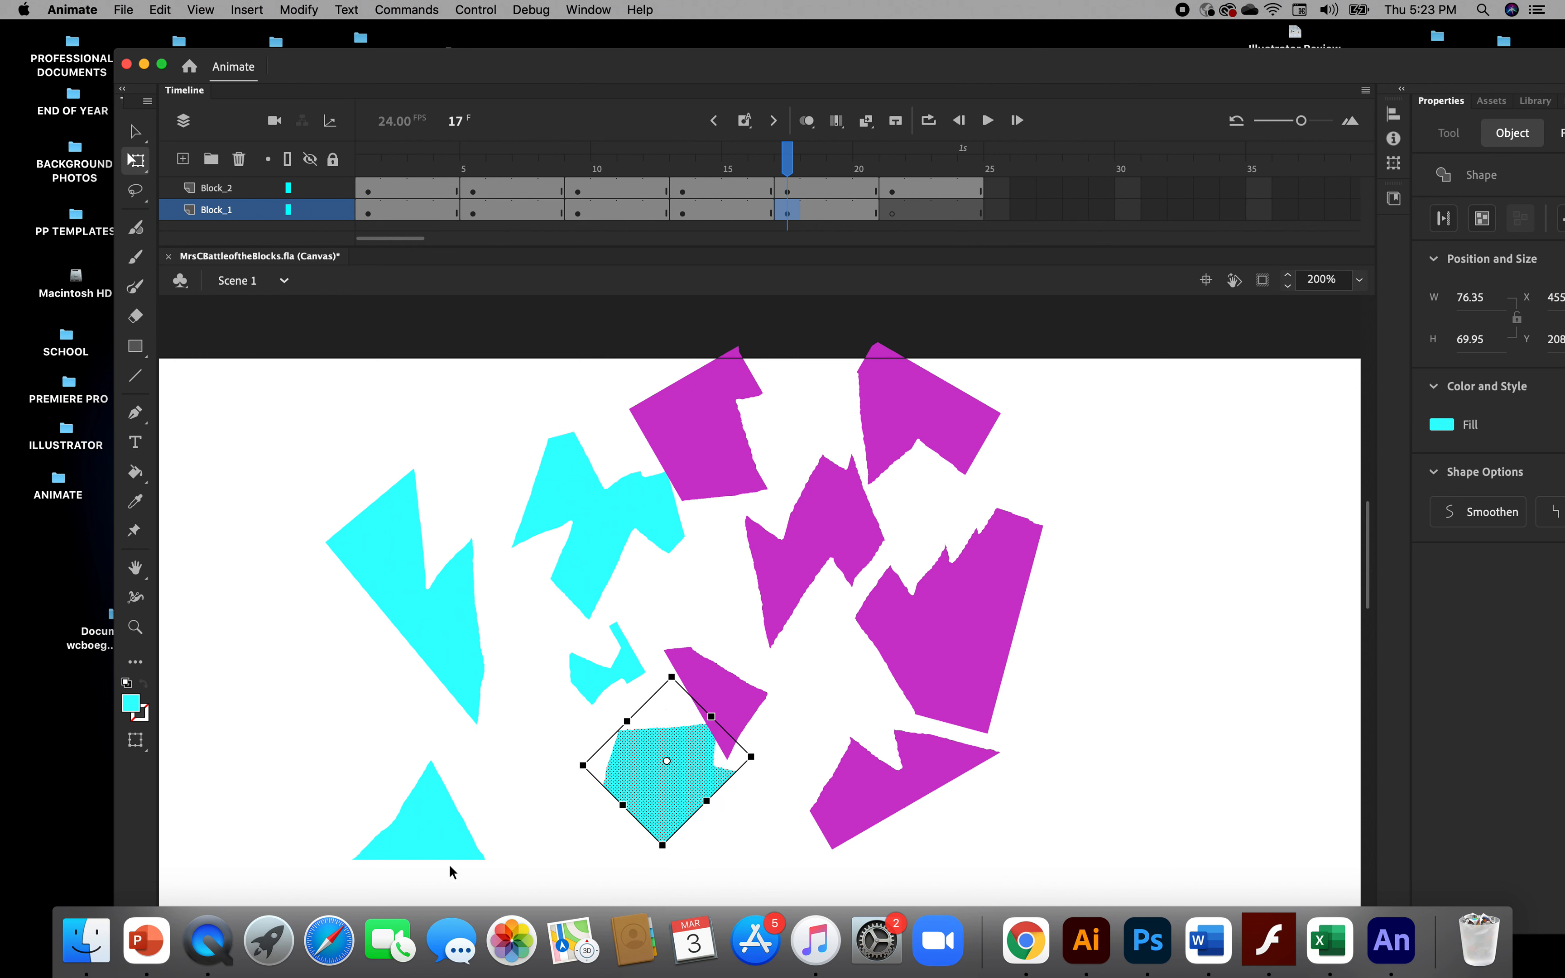
pyautogui.click(442, 844)
pyautogui.moveTo(495, 865); pyautogui.dragTo(467, 892)
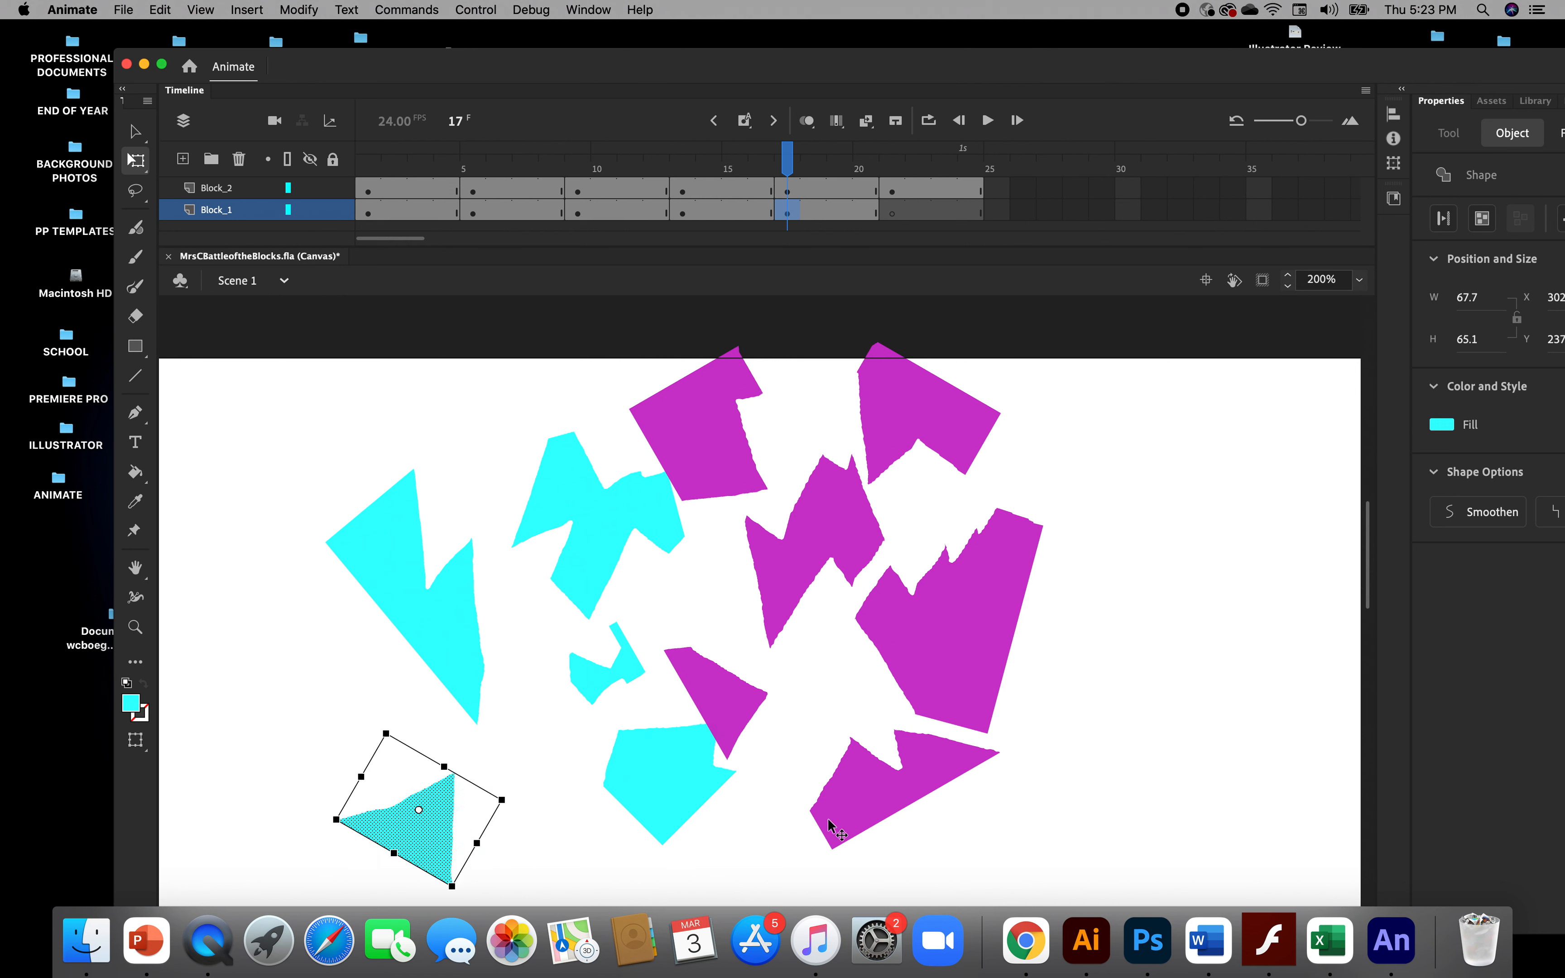
pyautogui.click(1104, 774)
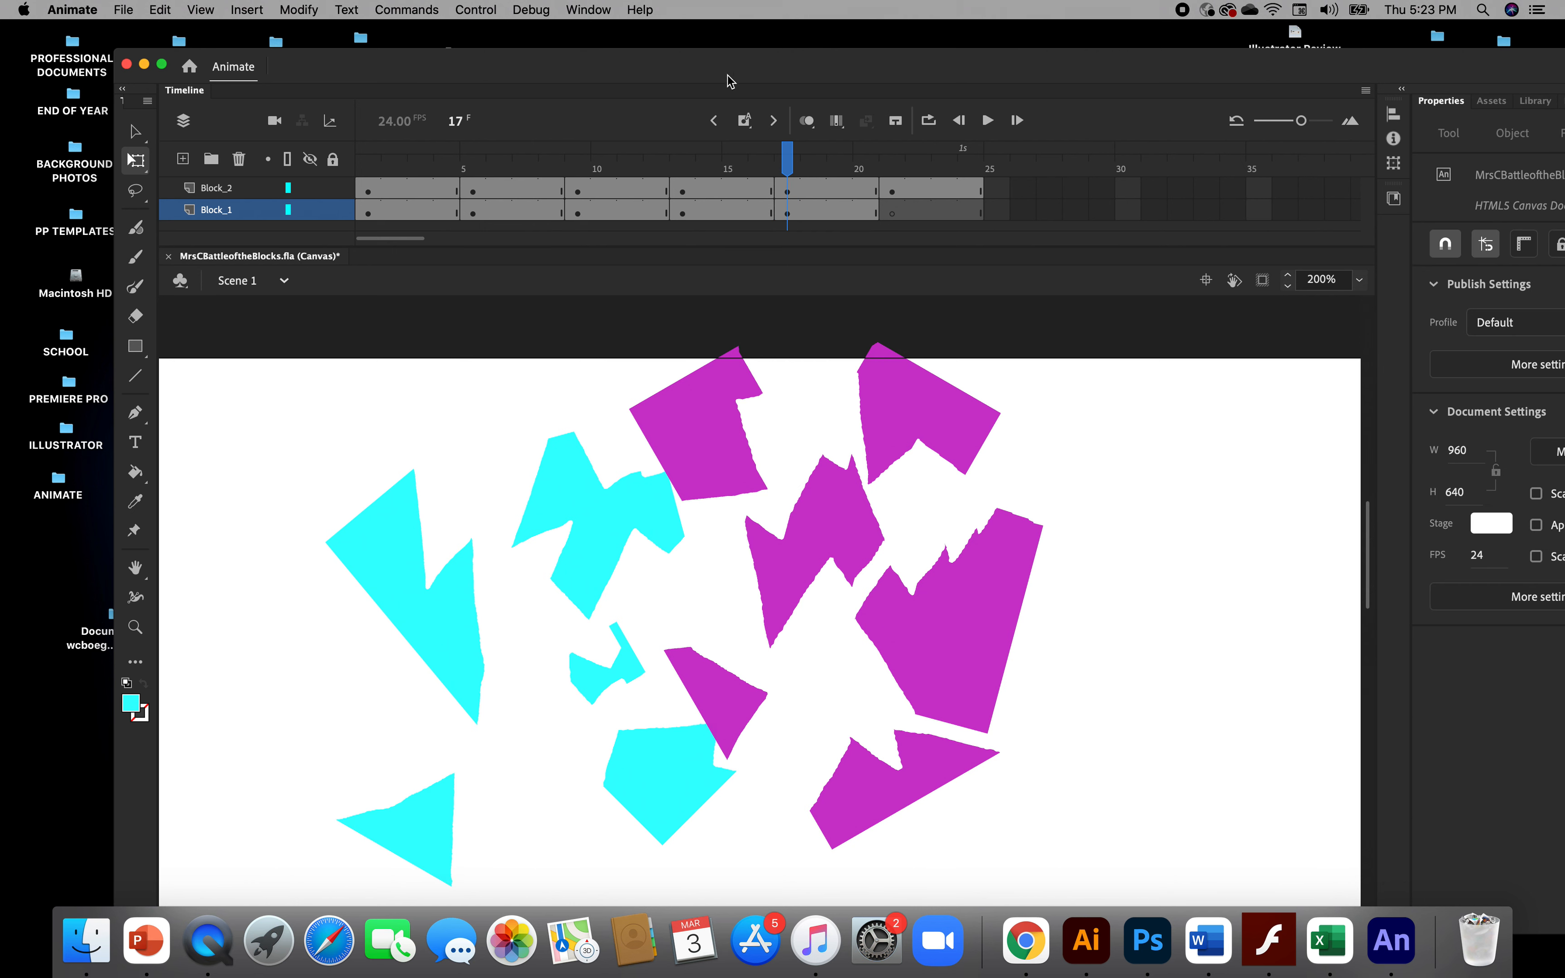
# Copy the cyan fragments' keyframe at frame 17 of layer Block_1 and paste it into frame 21
pyautogui.moveTo(781, 167); pyautogui.dragTo(895, 236)
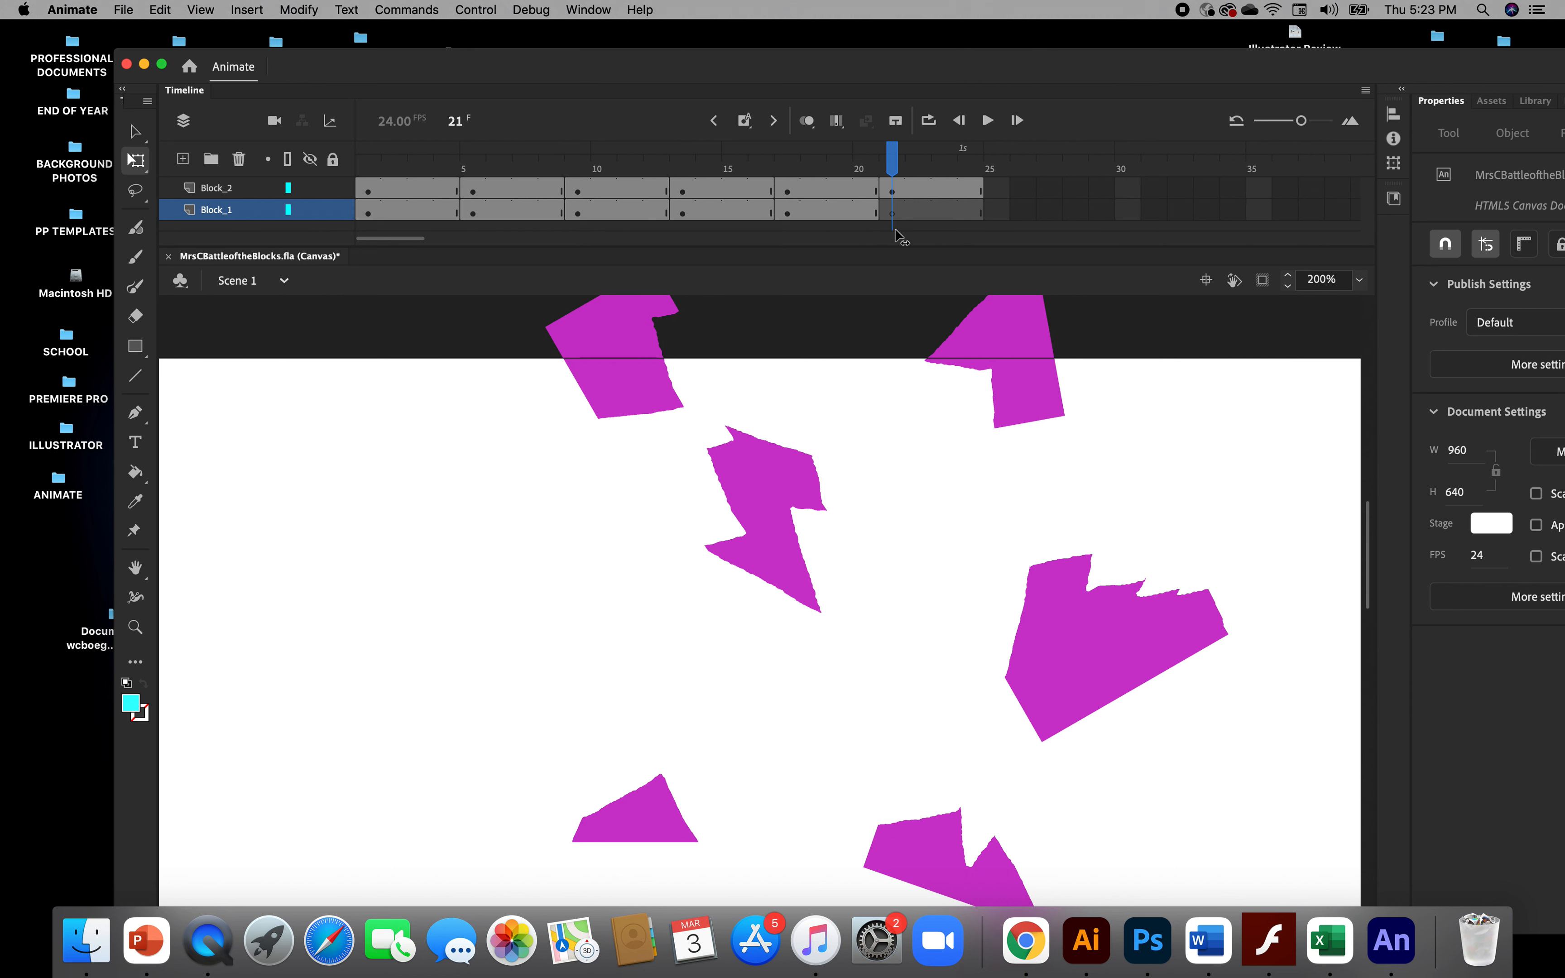
pyautogui.moveTo(900, 240); pyautogui.dragTo(800, 233)
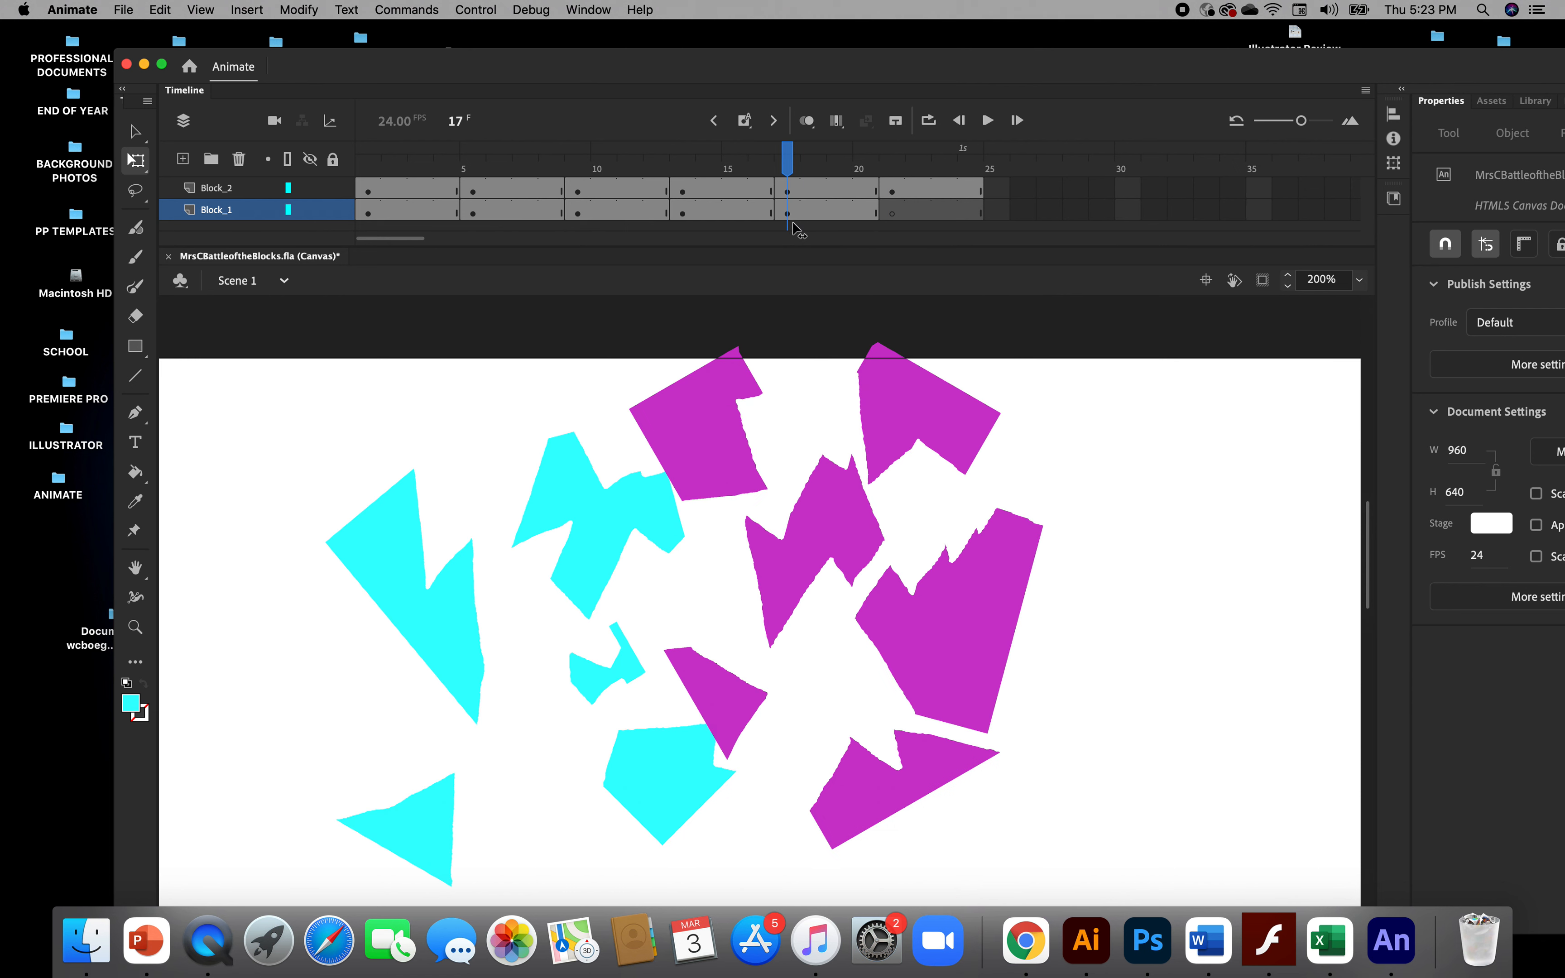
pyautogui.click(787, 216)
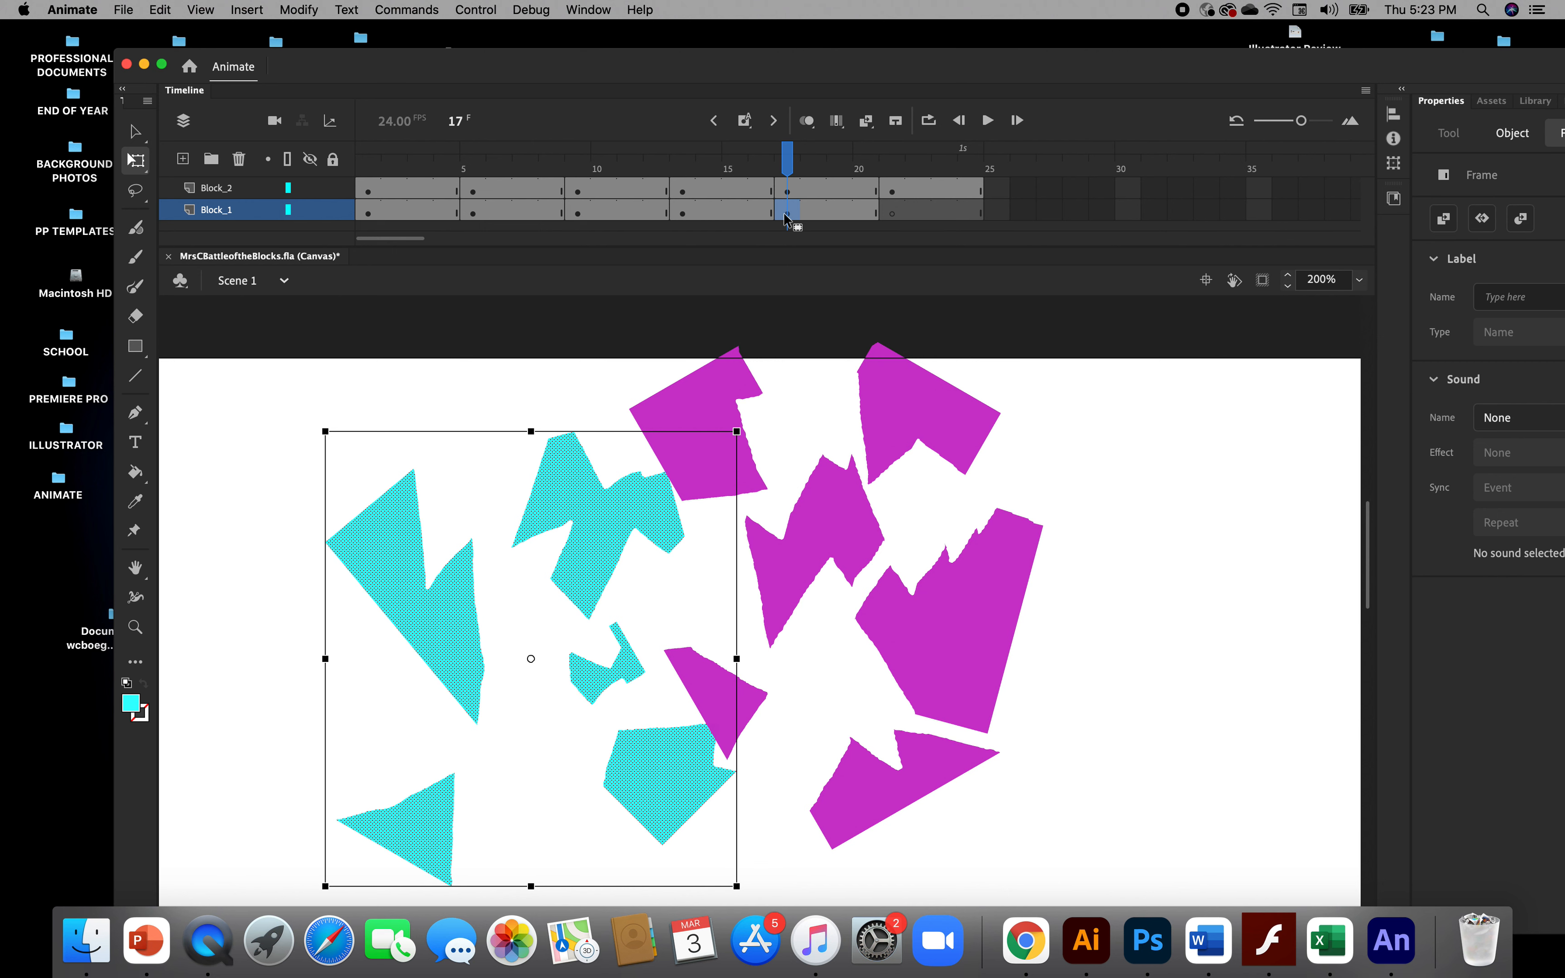
pyautogui.rightClick(787, 220)
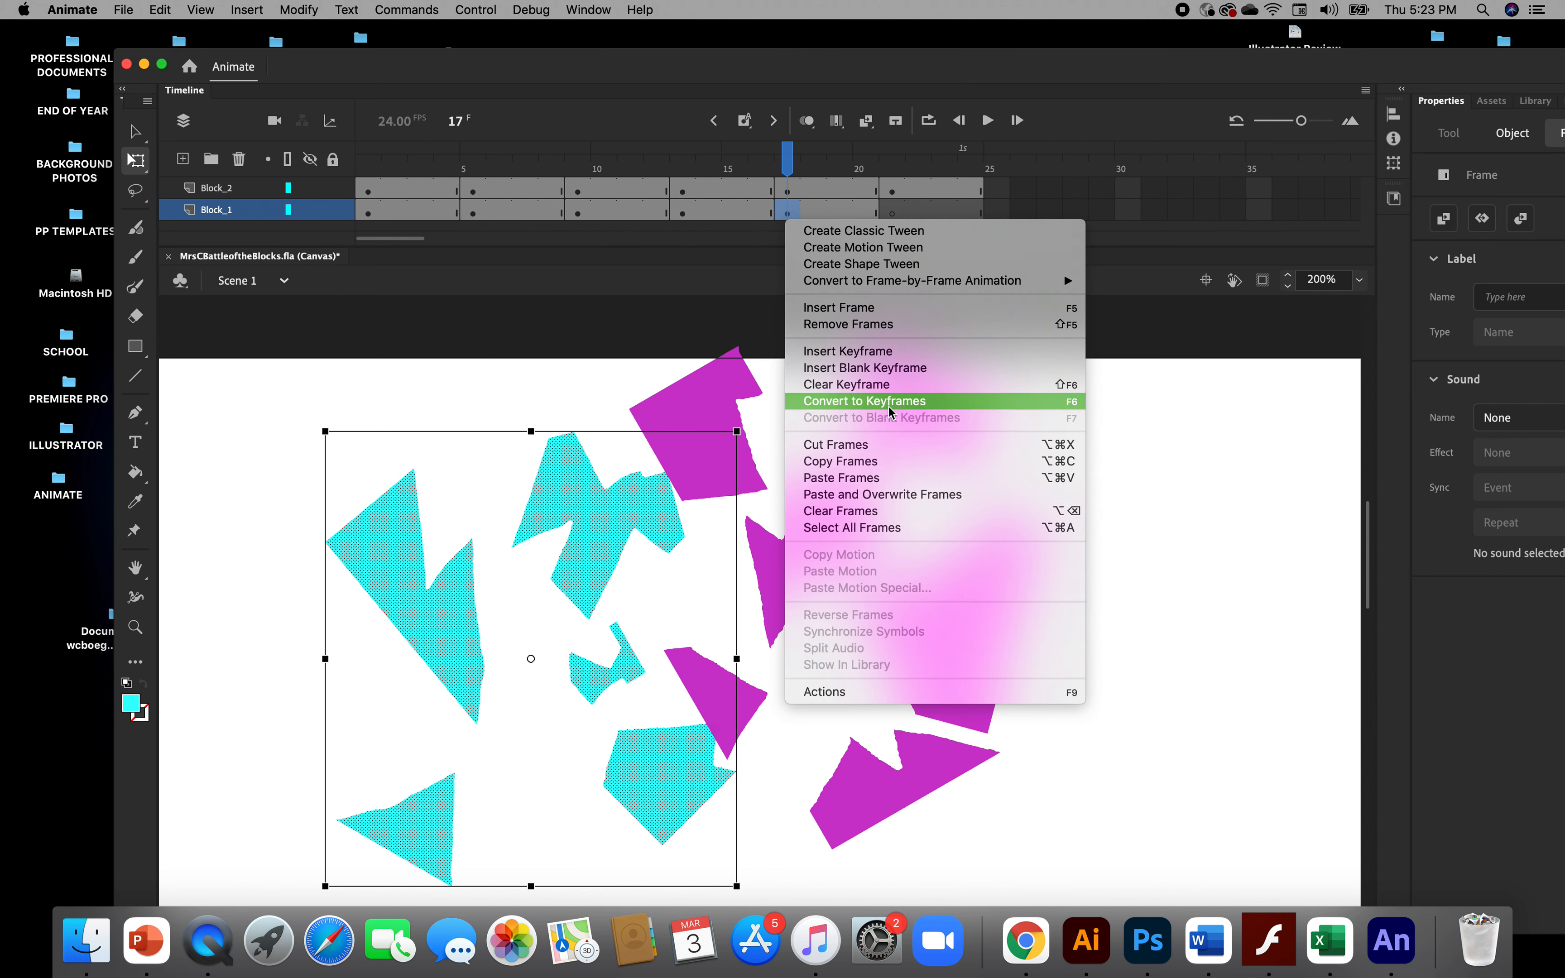
pyautogui.click(873, 464)
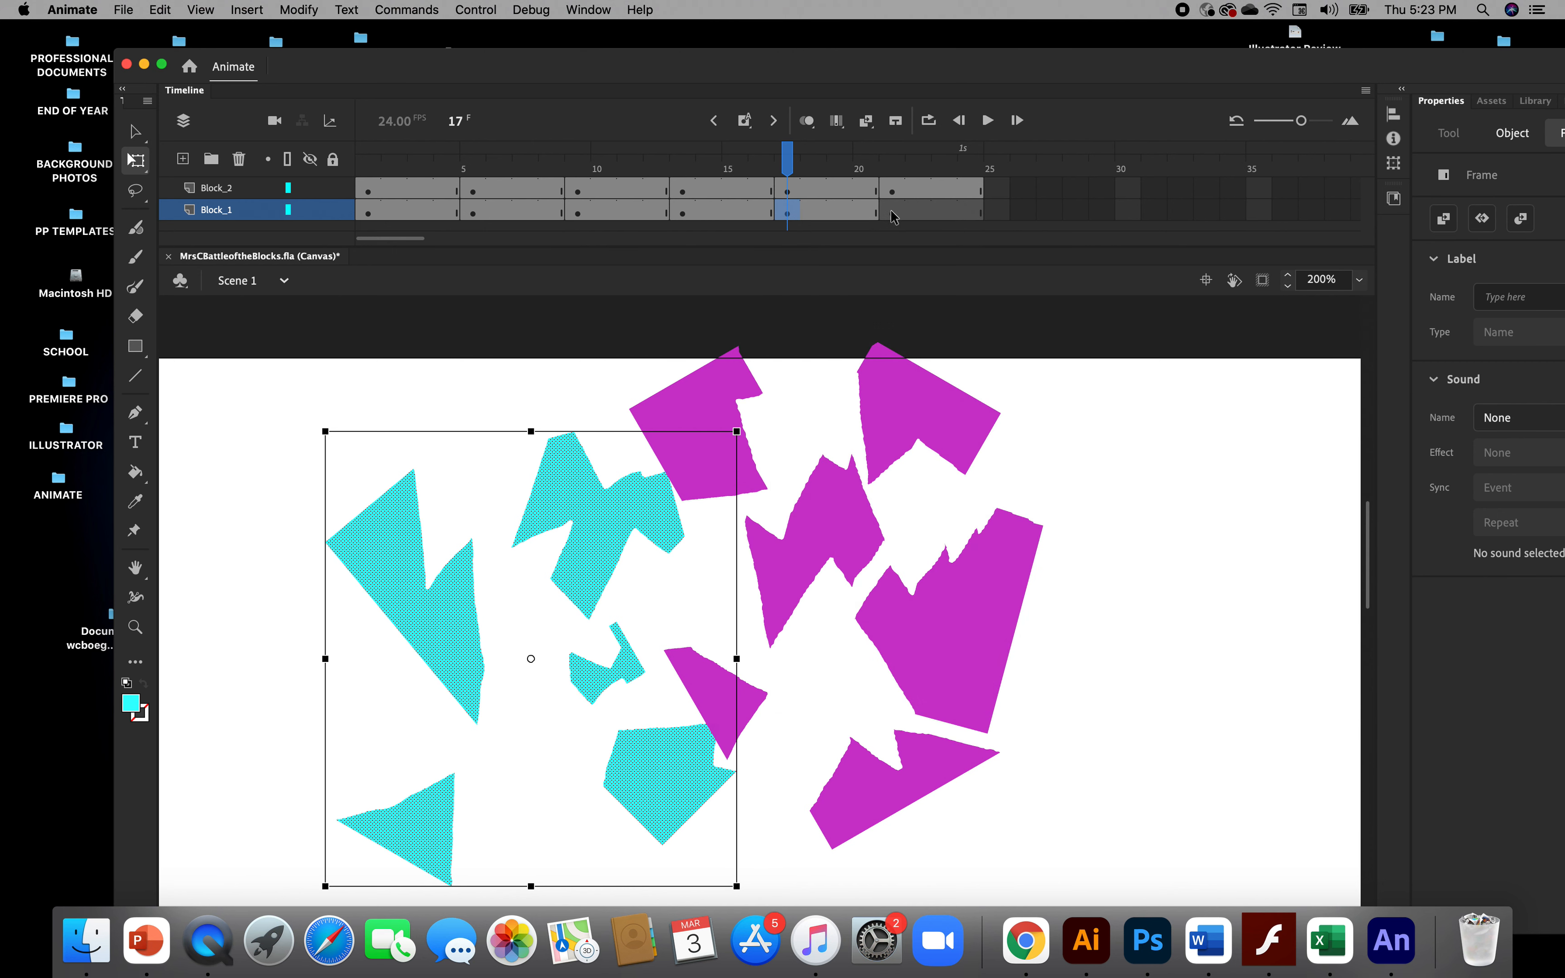
pyautogui.click(892, 216)
pyautogui.rightClick(892, 215)
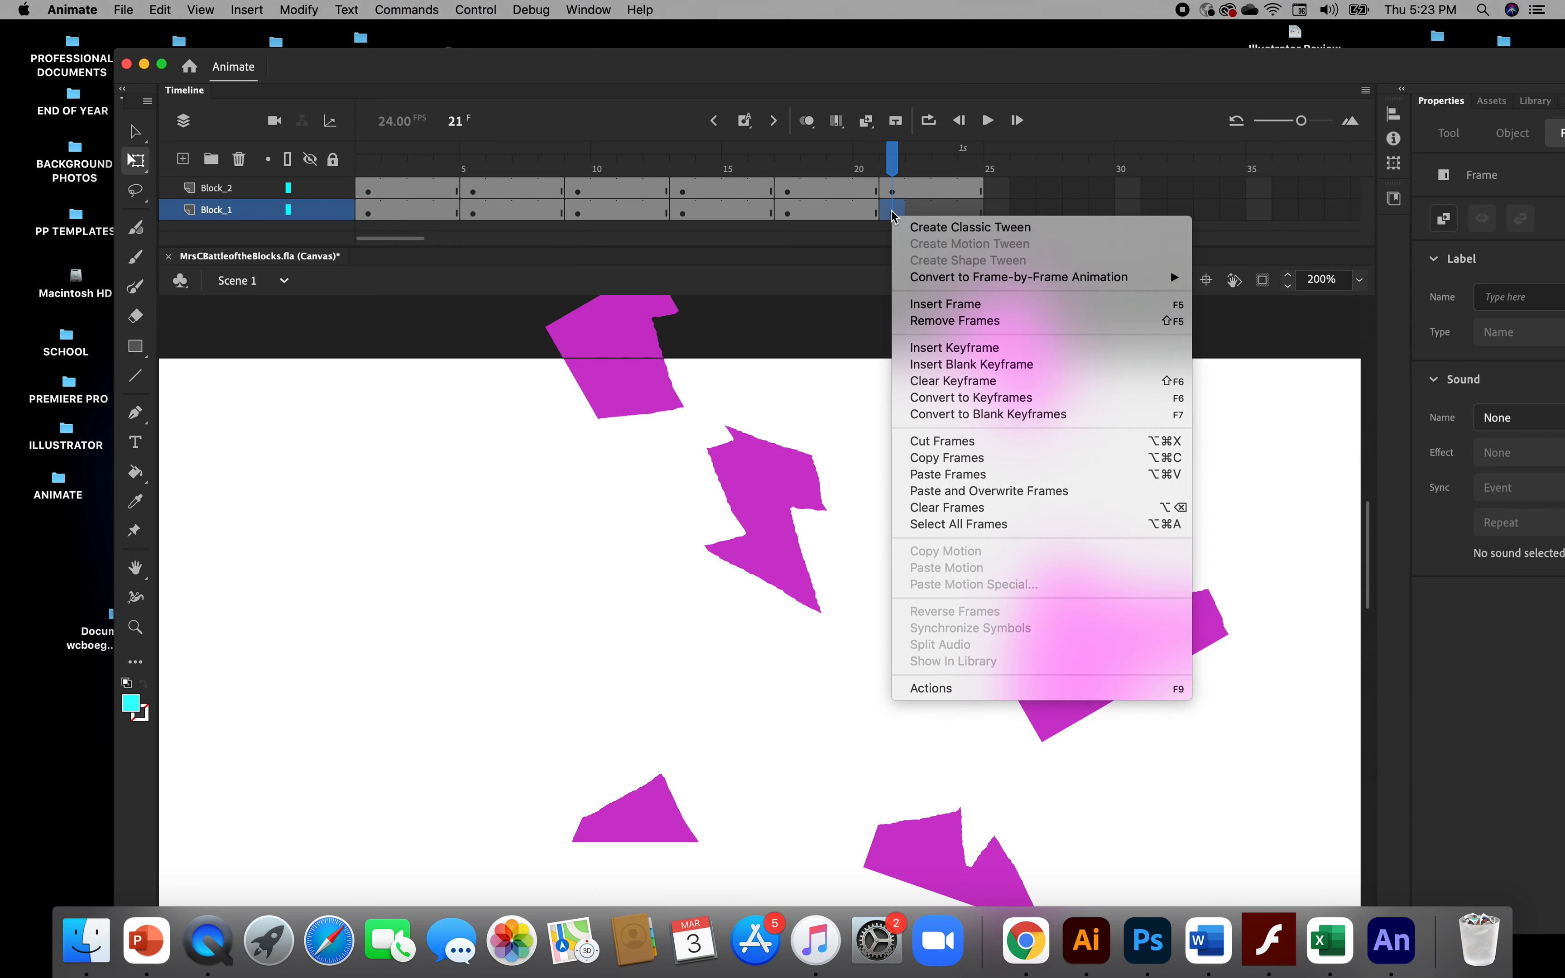
pyautogui.click(946, 477)
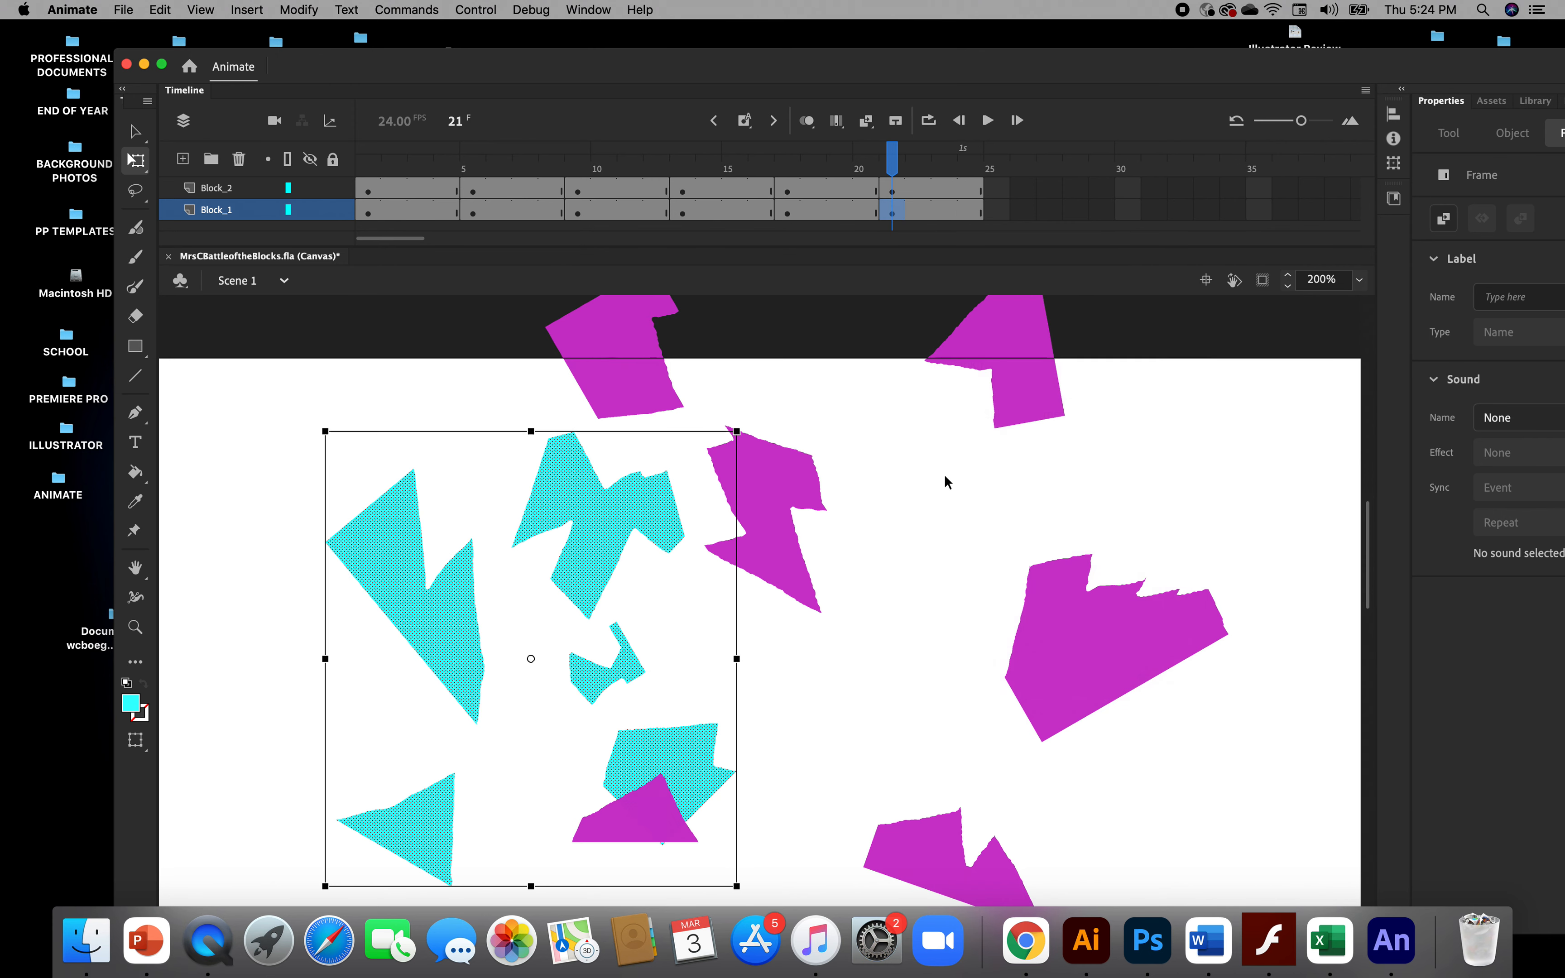
# Spread the five cyan fragments at frame 21 farther outward, with the pentagonal one placed between the two lower magenta fragments
pyautogui.click(841, 699)
pyautogui.moveTo(598, 526); pyautogui.dragTo(482, 439)
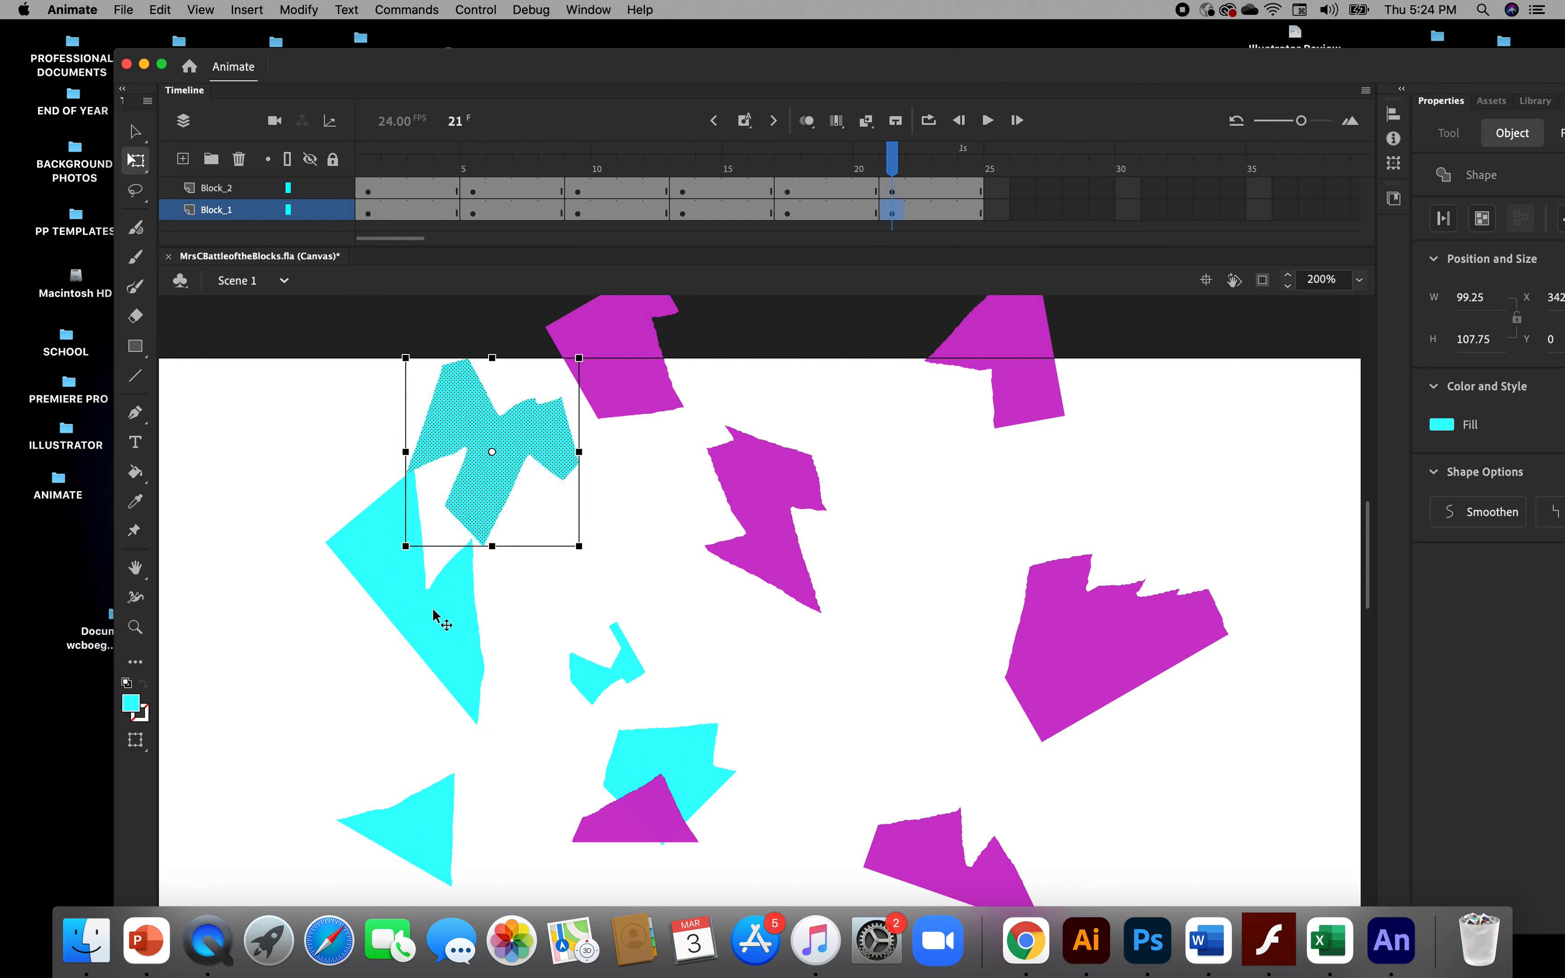
pyautogui.moveTo(434, 613); pyautogui.dragTo(289, 655)
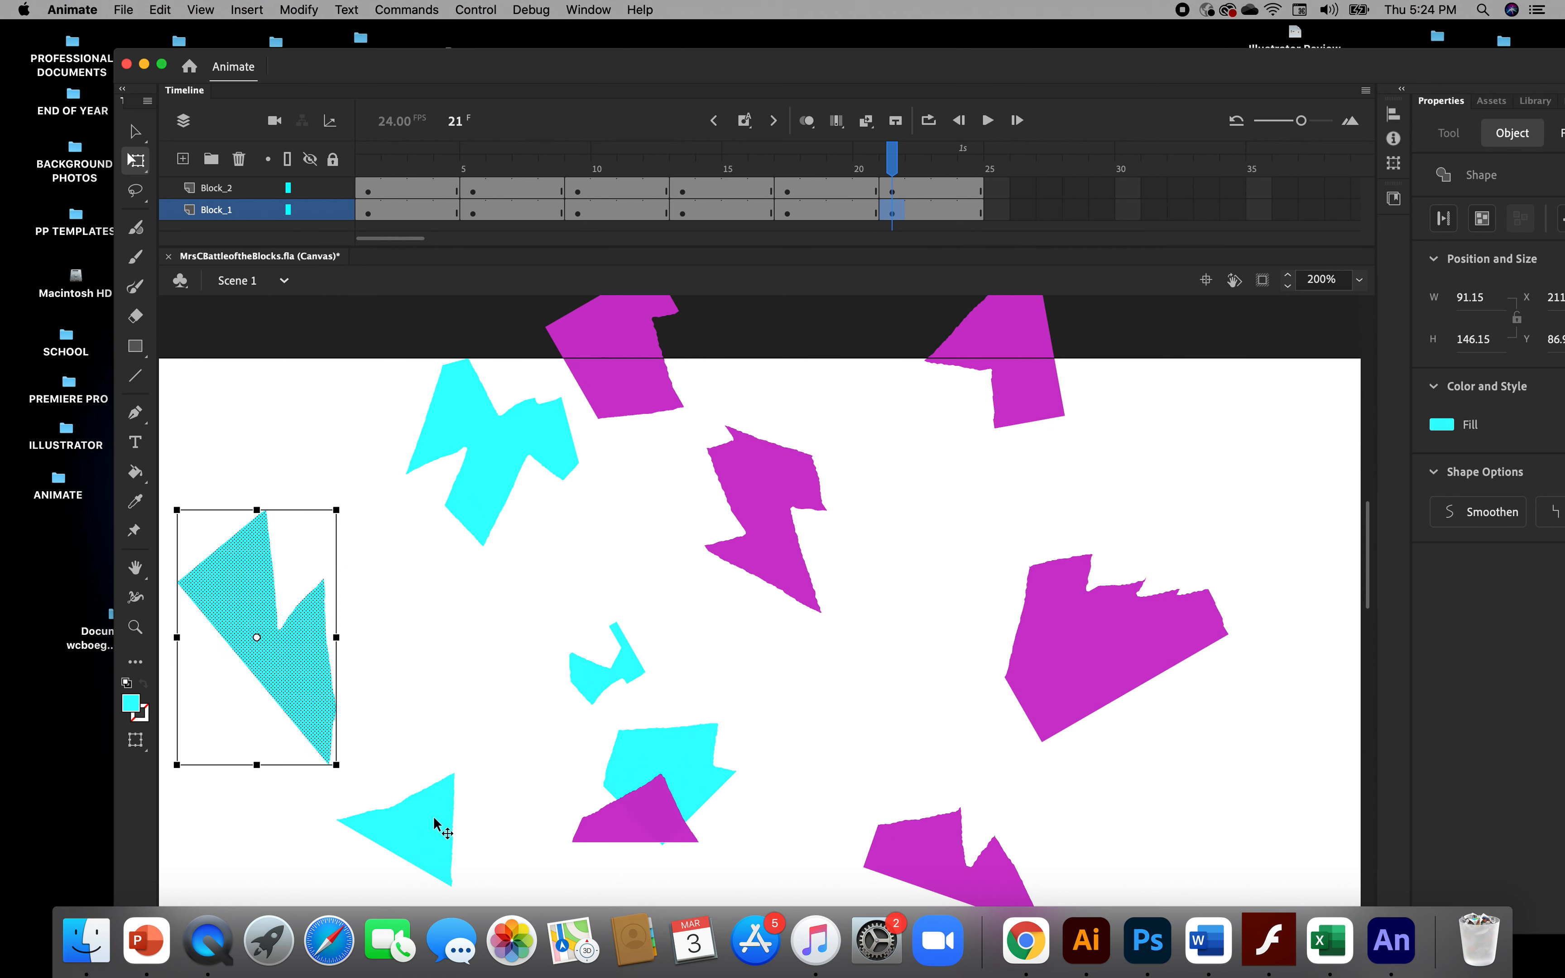
pyautogui.moveTo(437, 828); pyautogui.dragTo(349, 886)
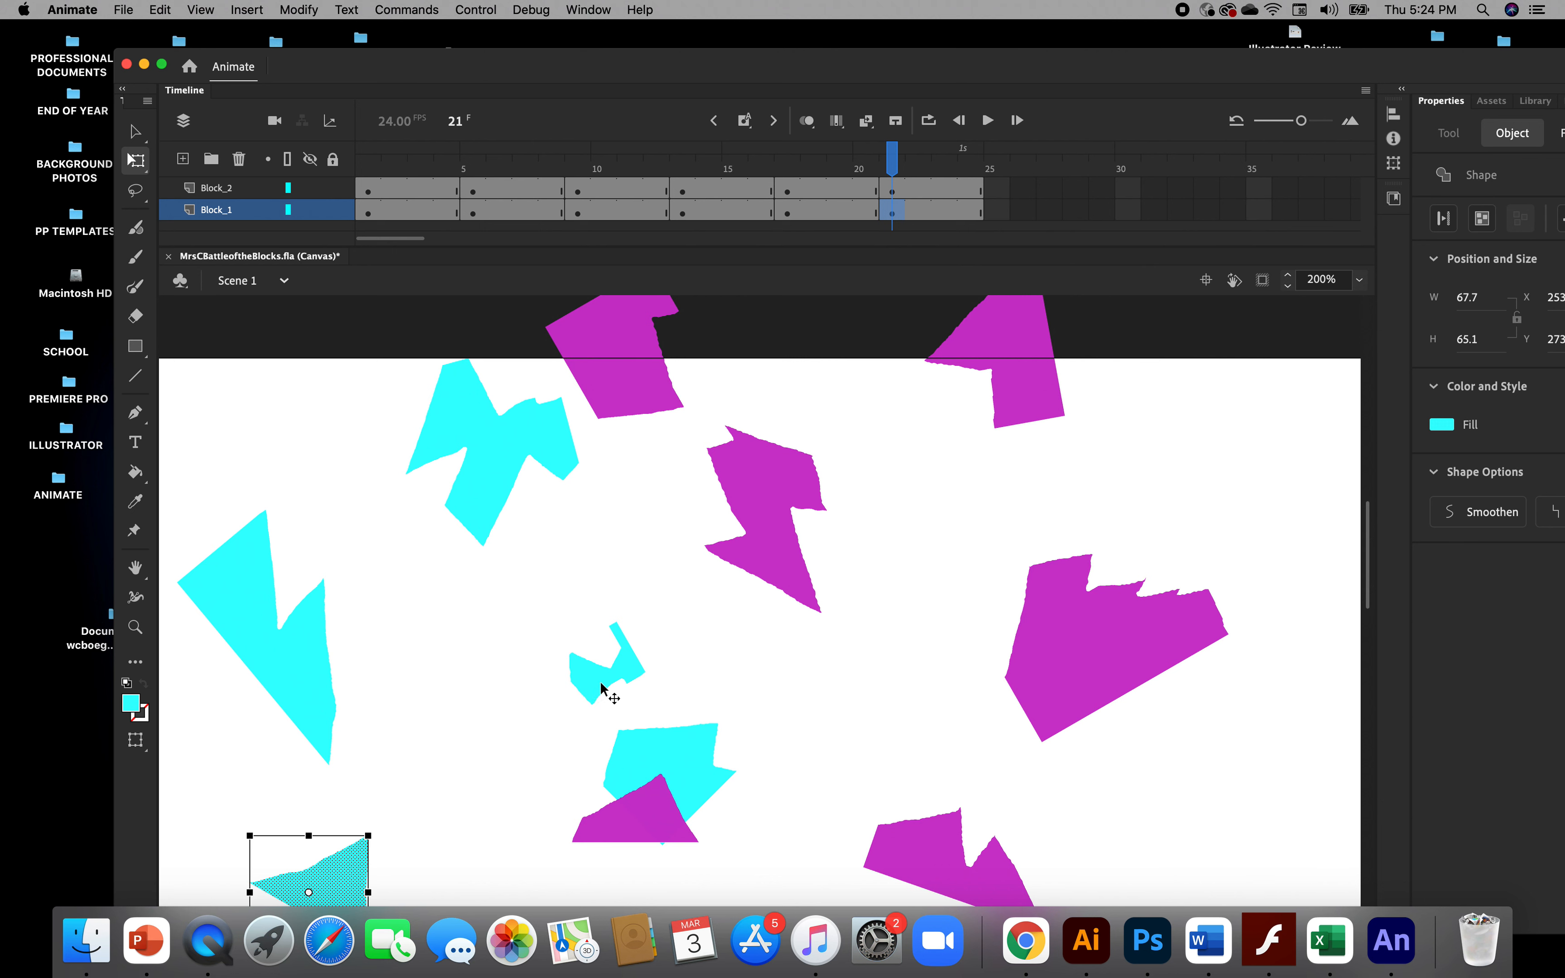
pyautogui.moveTo(598, 688); pyautogui.dragTo(487, 762)
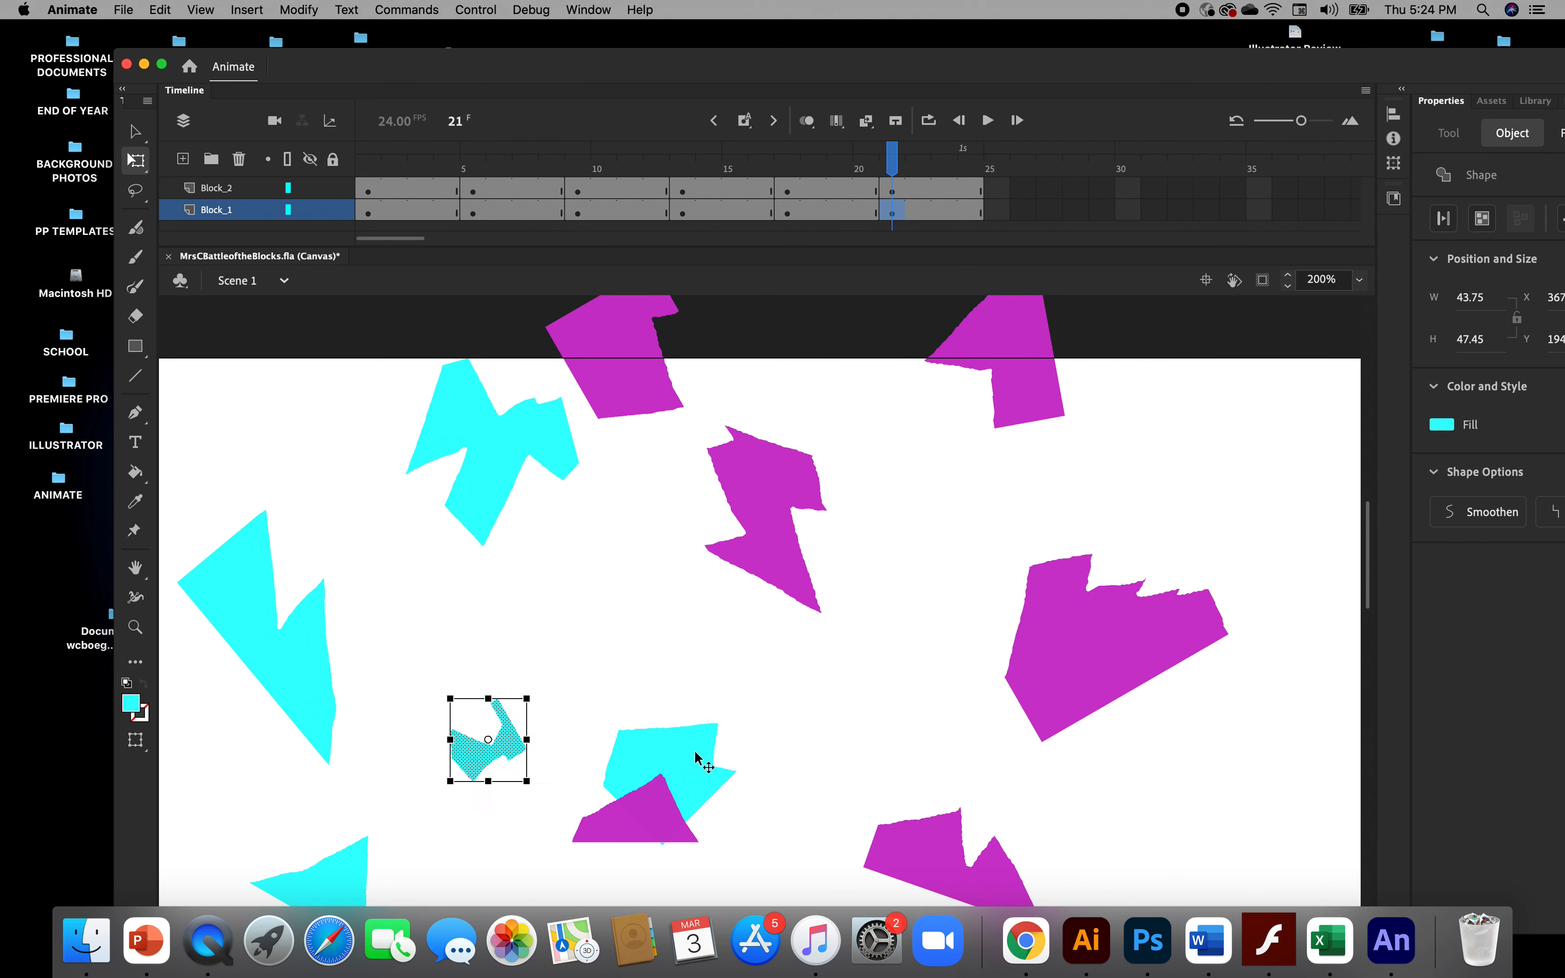
pyautogui.moveTo(705, 760); pyautogui.dragTo(821, 838)
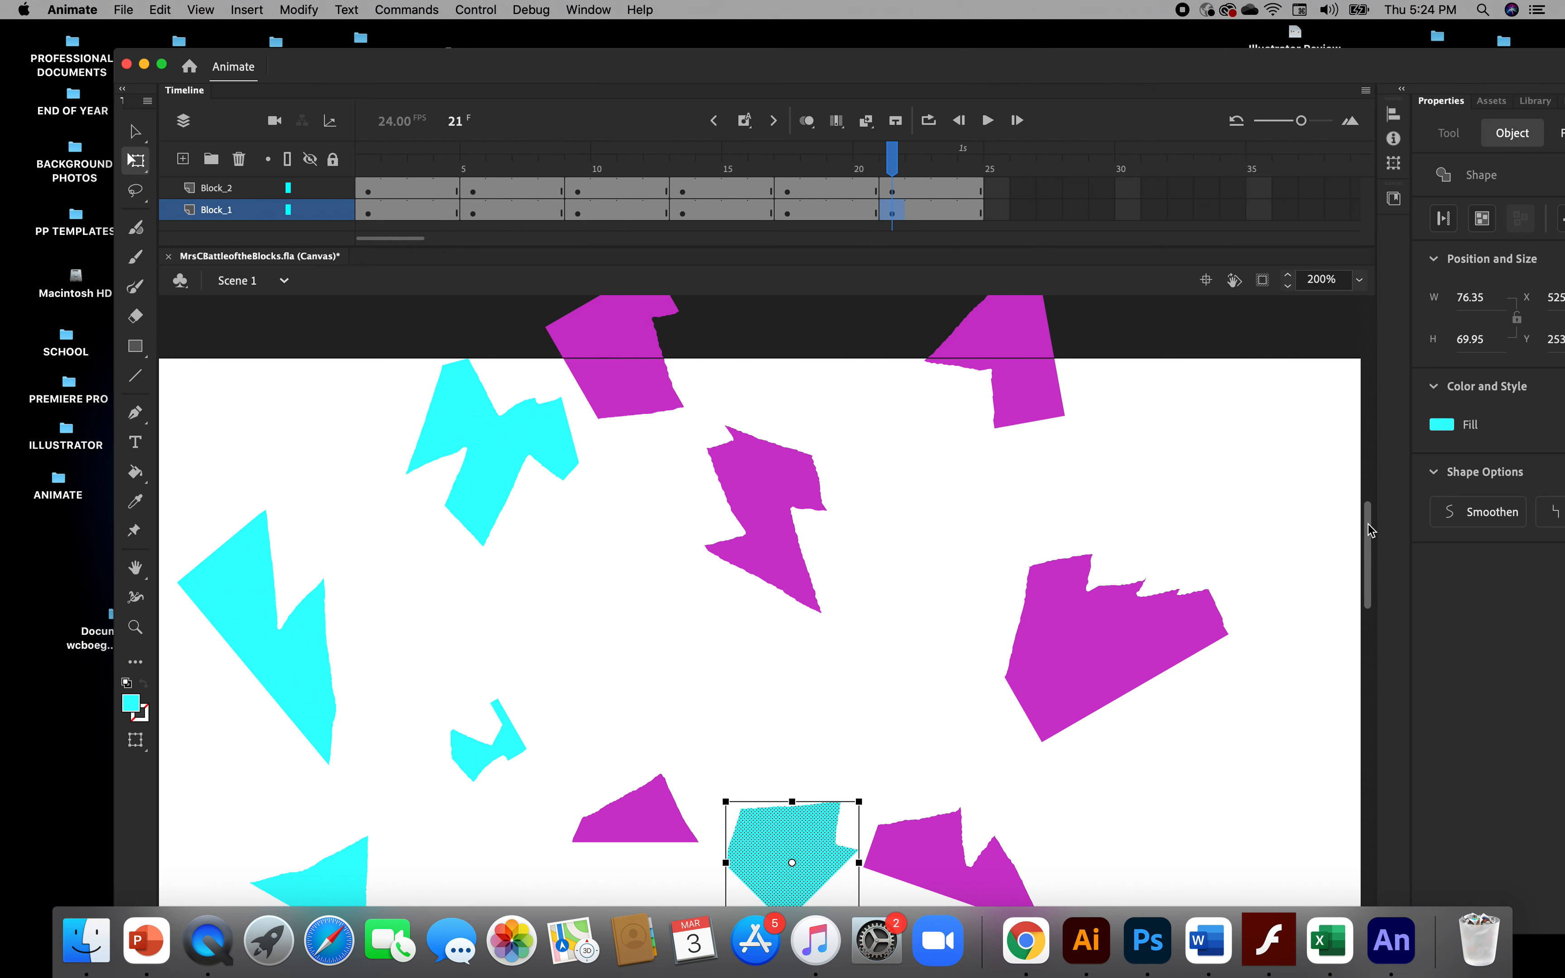
# Rotate the pentagonal, small and triangular cyan fragments at frame 21
pyautogui.scroll(-5, 1371, 527)
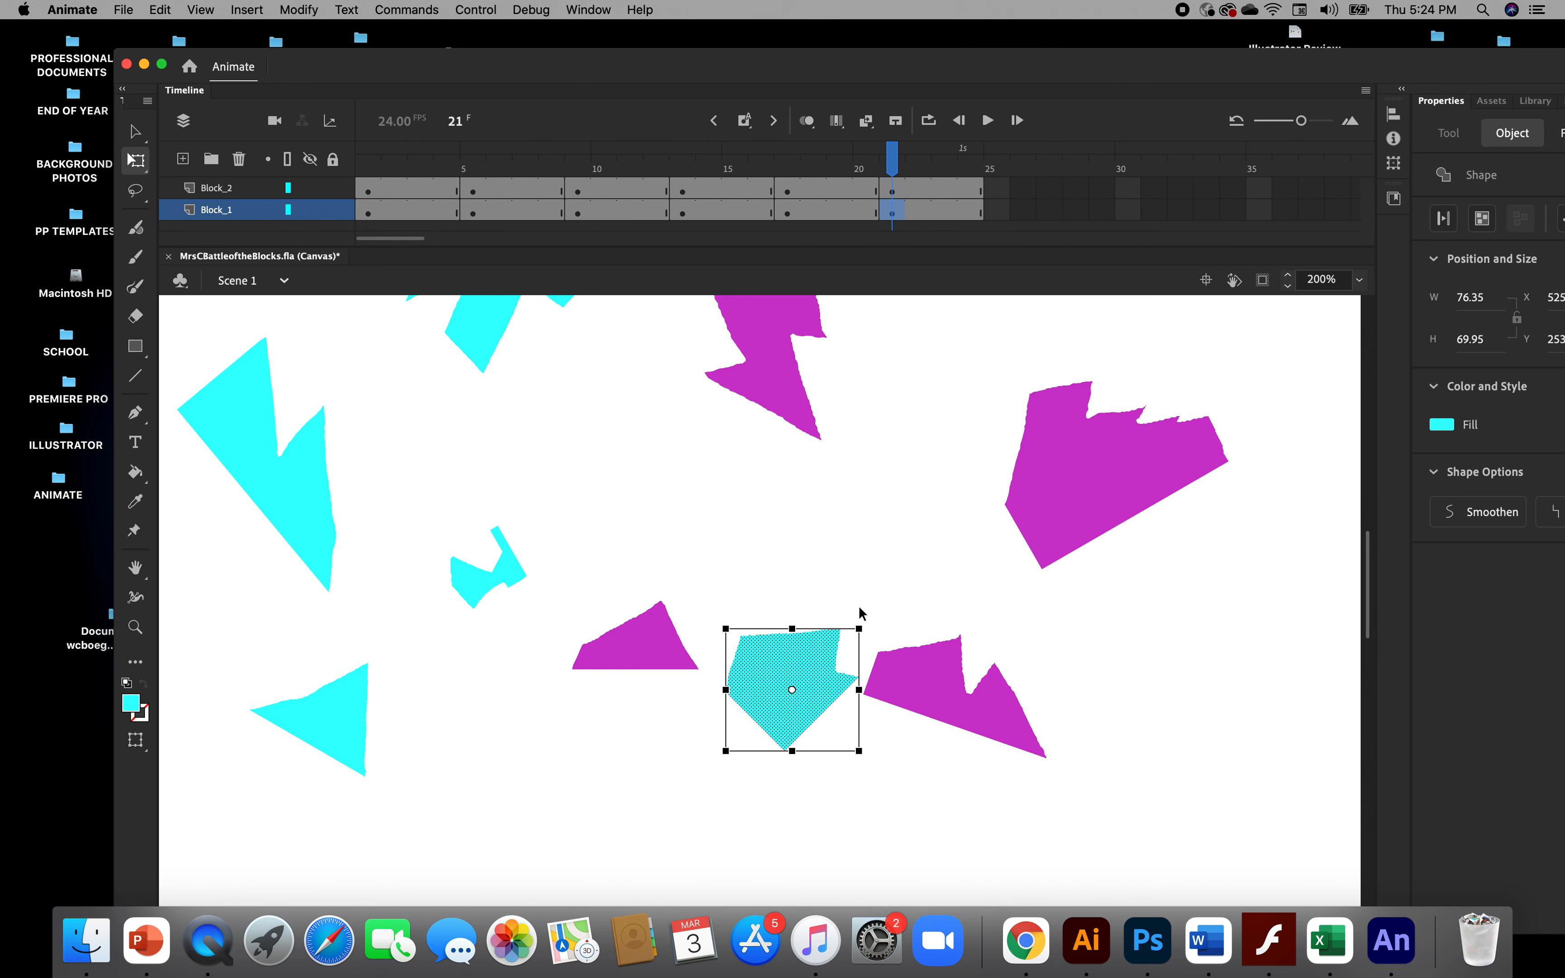
pyautogui.moveTo(863, 614); pyautogui.dragTo(827, 580)
pyautogui.click(512, 576)
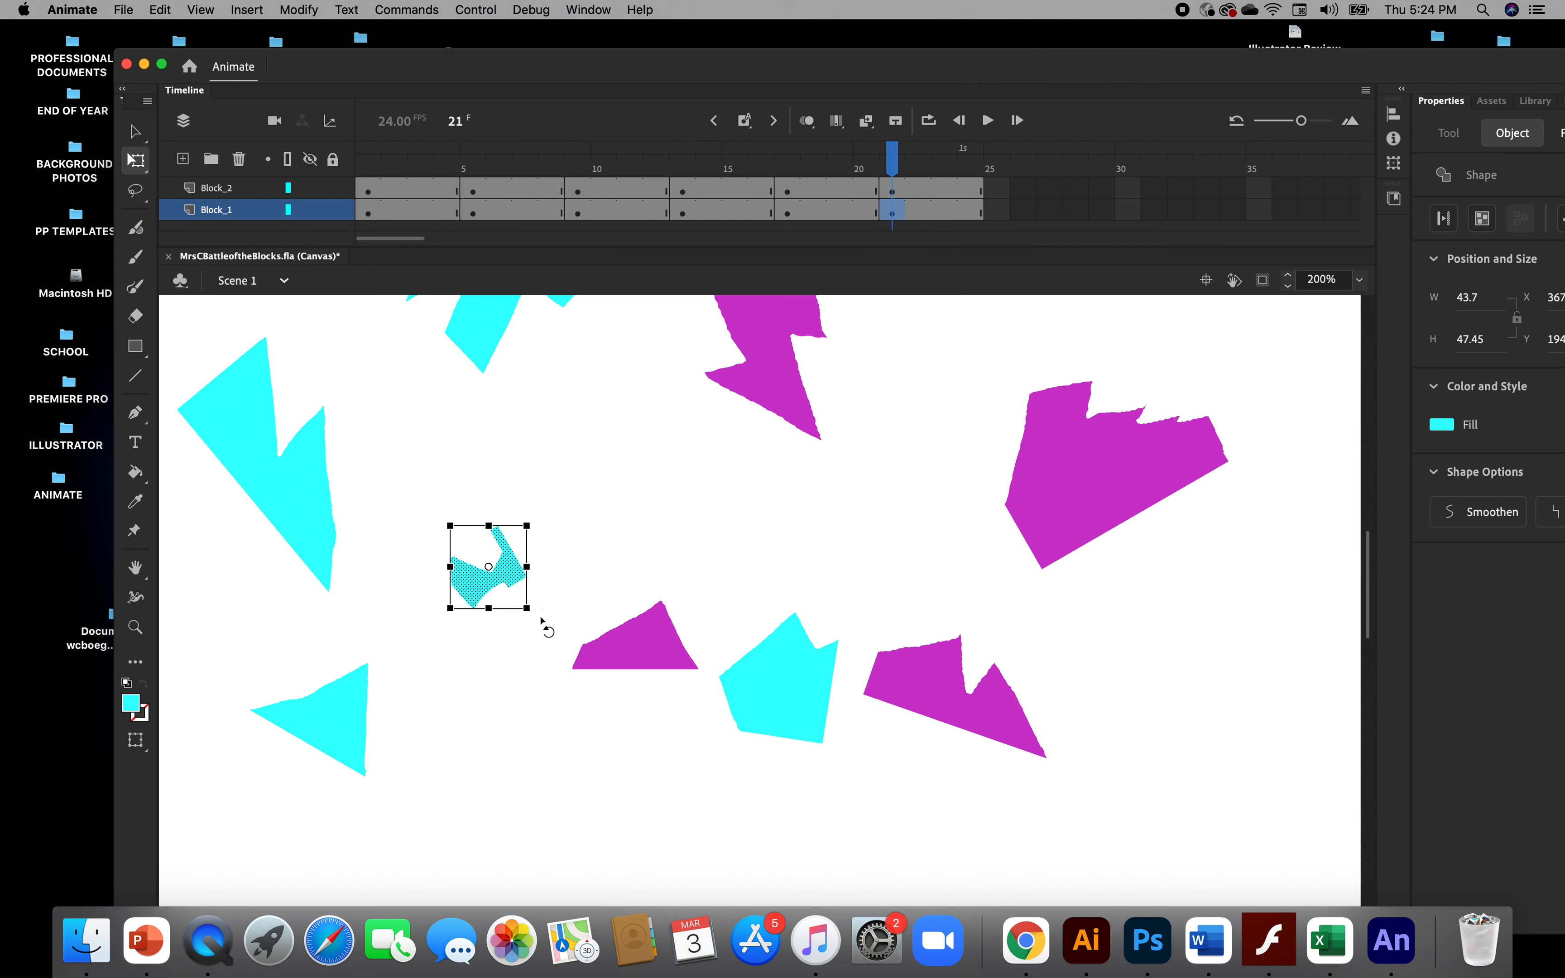
pyautogui.moveTo(530, 621); pyautogui.dragTo(478, 650)
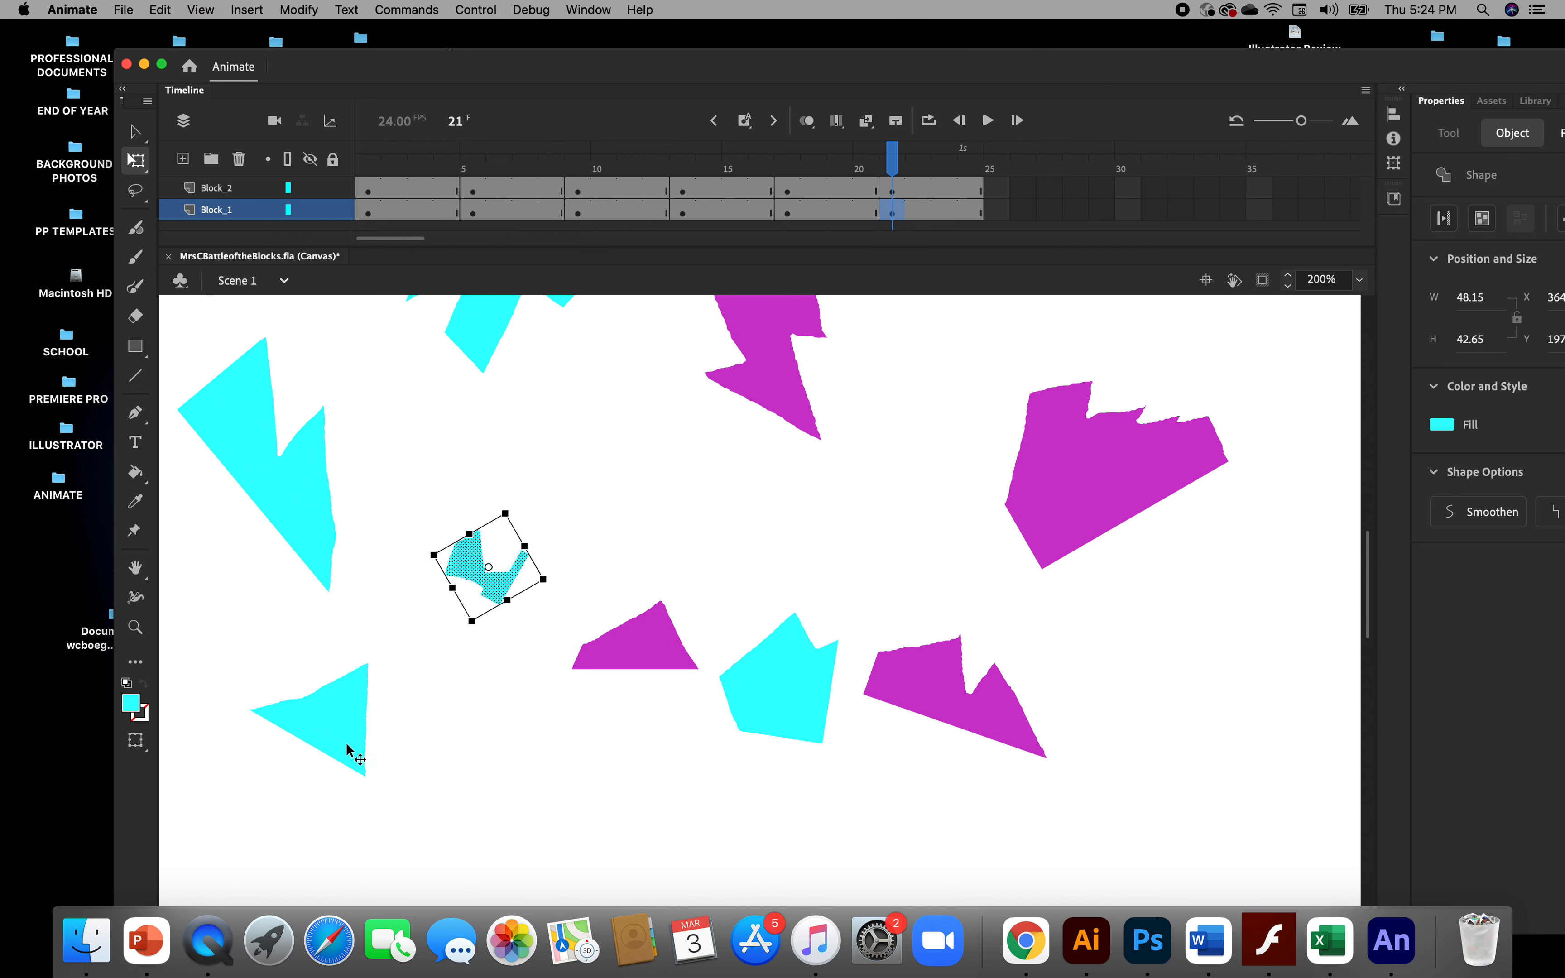
pyautogui.click(352, 757)
pyautogui.moveTo(373, 792); pyautogui.dragTo(406, 723)
# Rotate the tall left-hand cyan fragment and the upper cyan fragment at frame 21
pyautogui.click(320, 586)
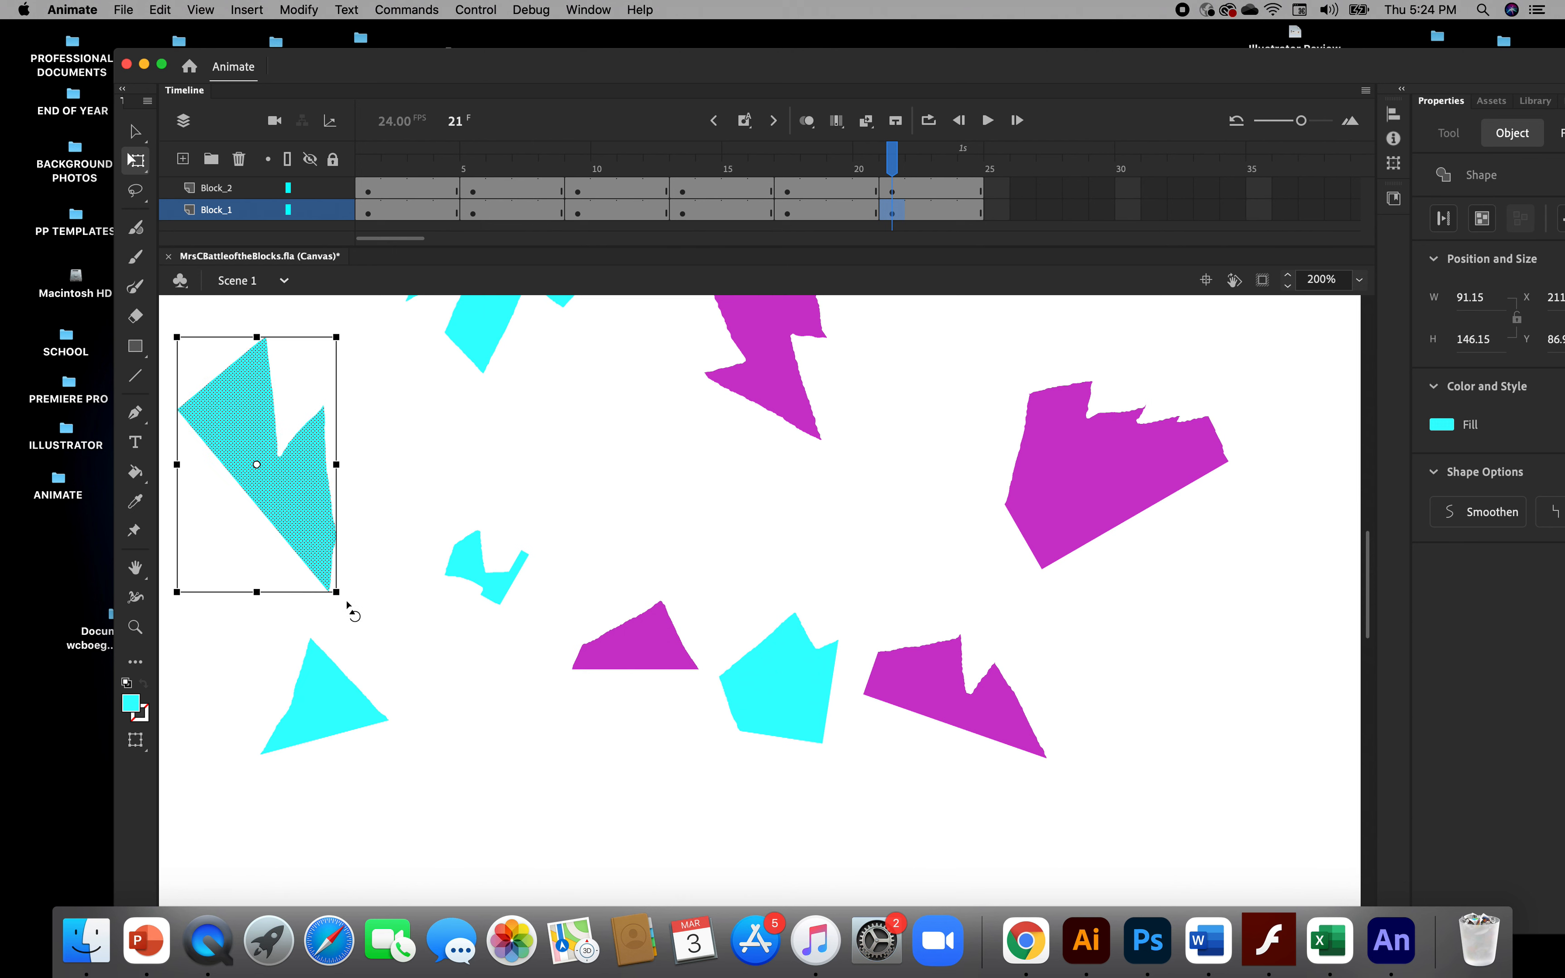
pyautogui.moveTo(349, 613); pyautogui.dragTo(225, 673)
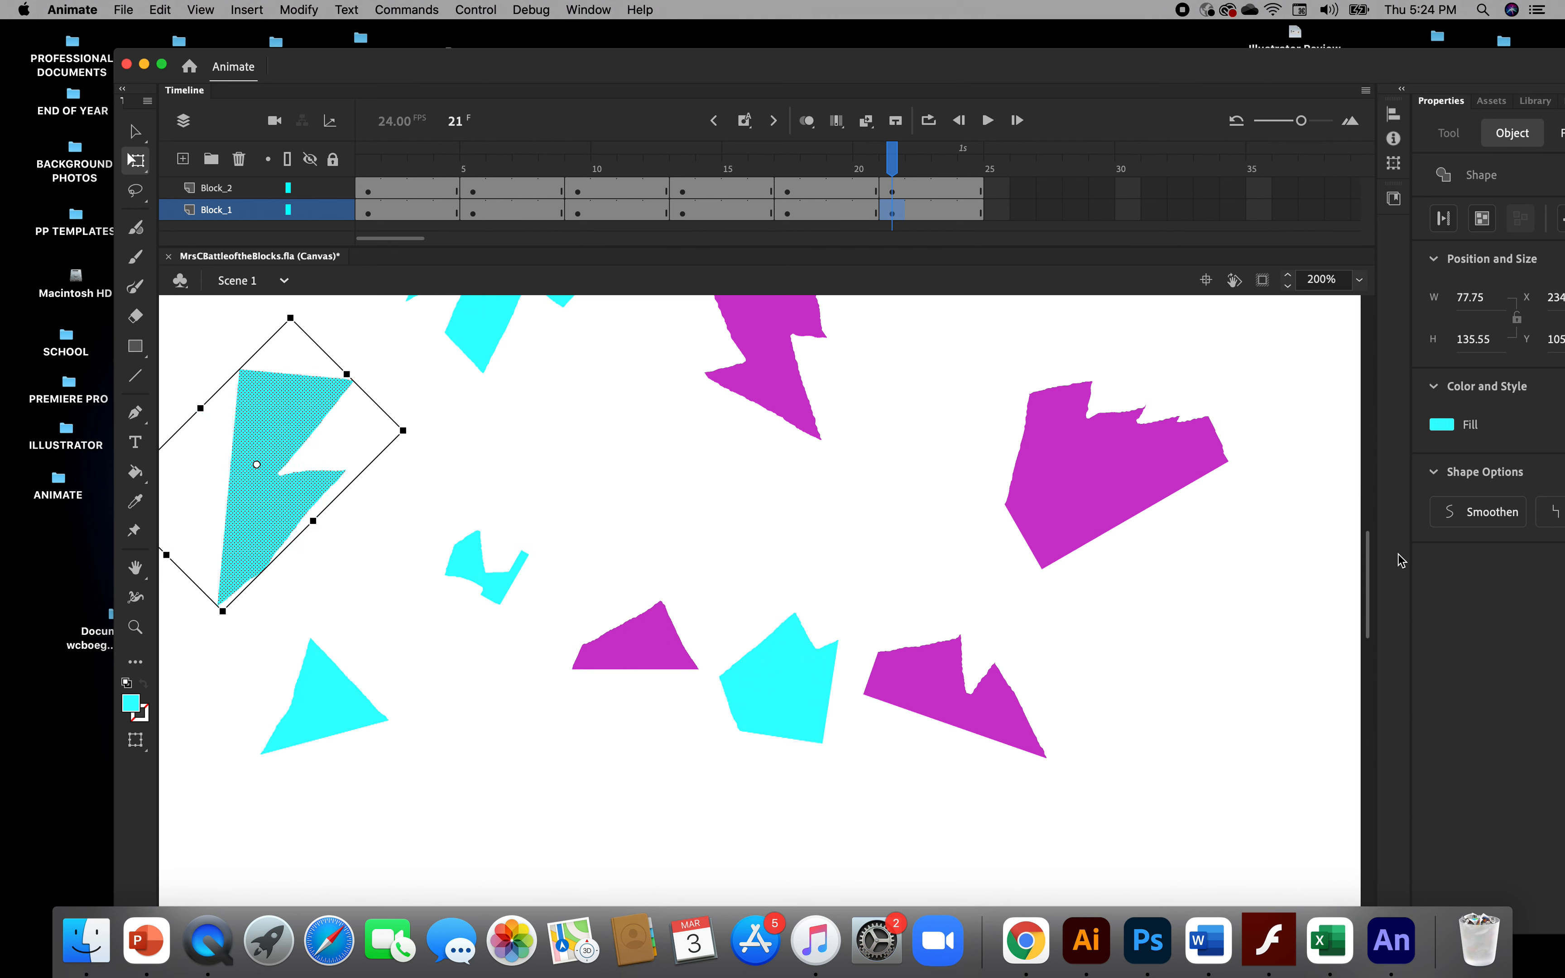
pyautogui.scroll(5, 1332, 540)
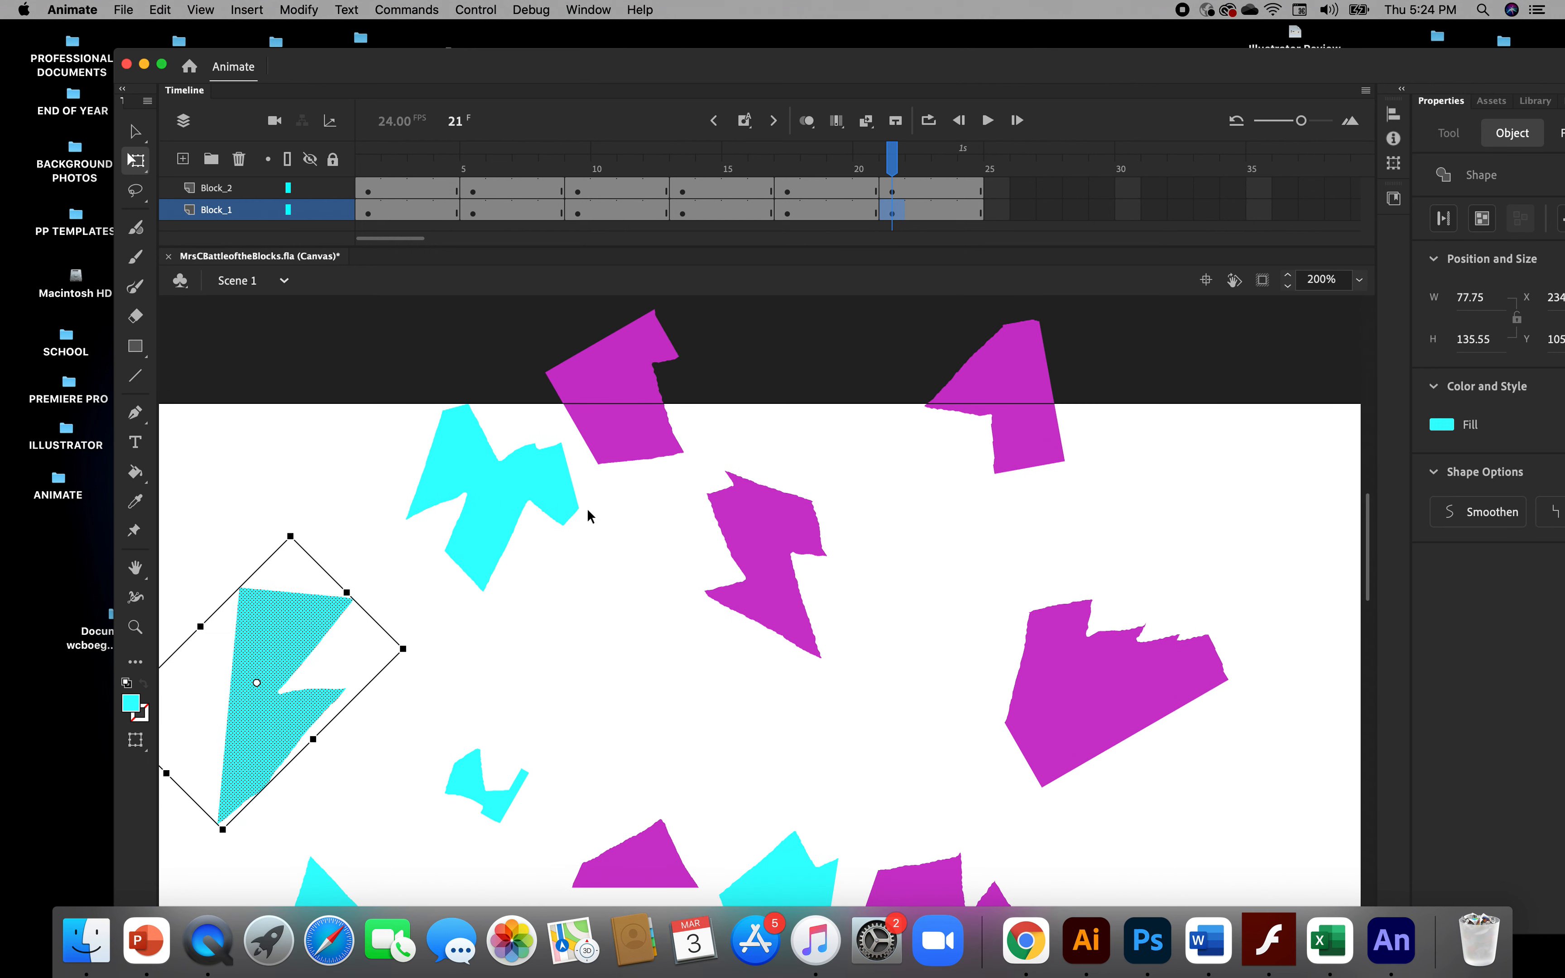
pyautogui.click(554, 497)
pyautogui.moveTo(393, 402); pyautogui.dragTo(430, 383)
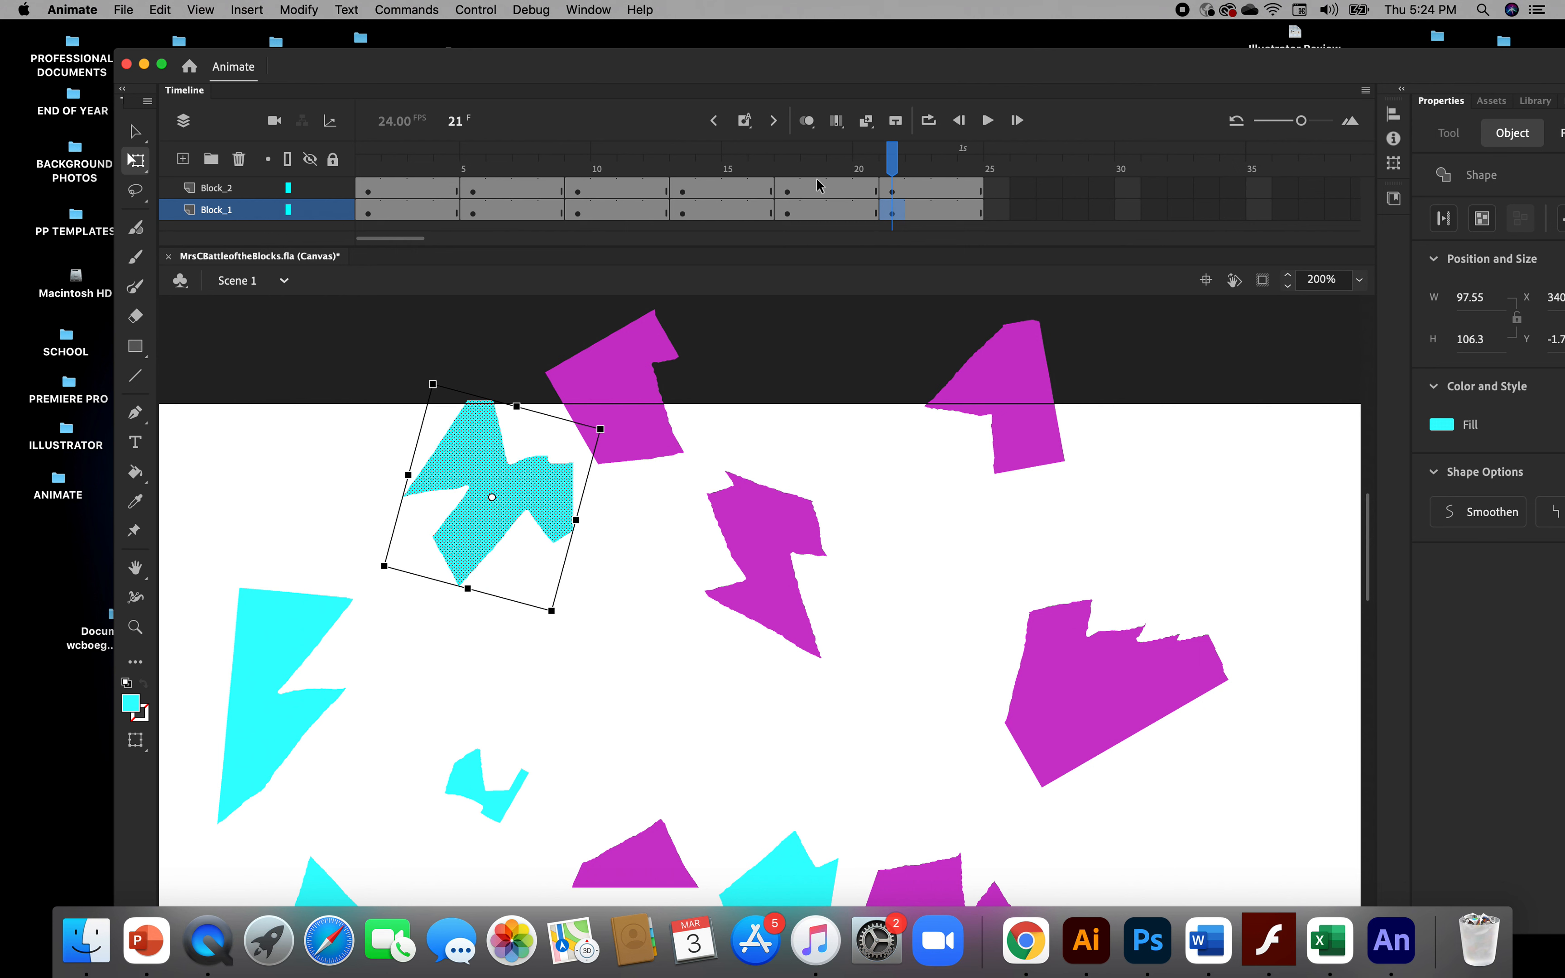
# Move the playhead to frame 24 and examine how both blocks' fragments are spread over the stage
pyautogui.moveTo(899, 165); pyautogui.dragTo(1031, 213)
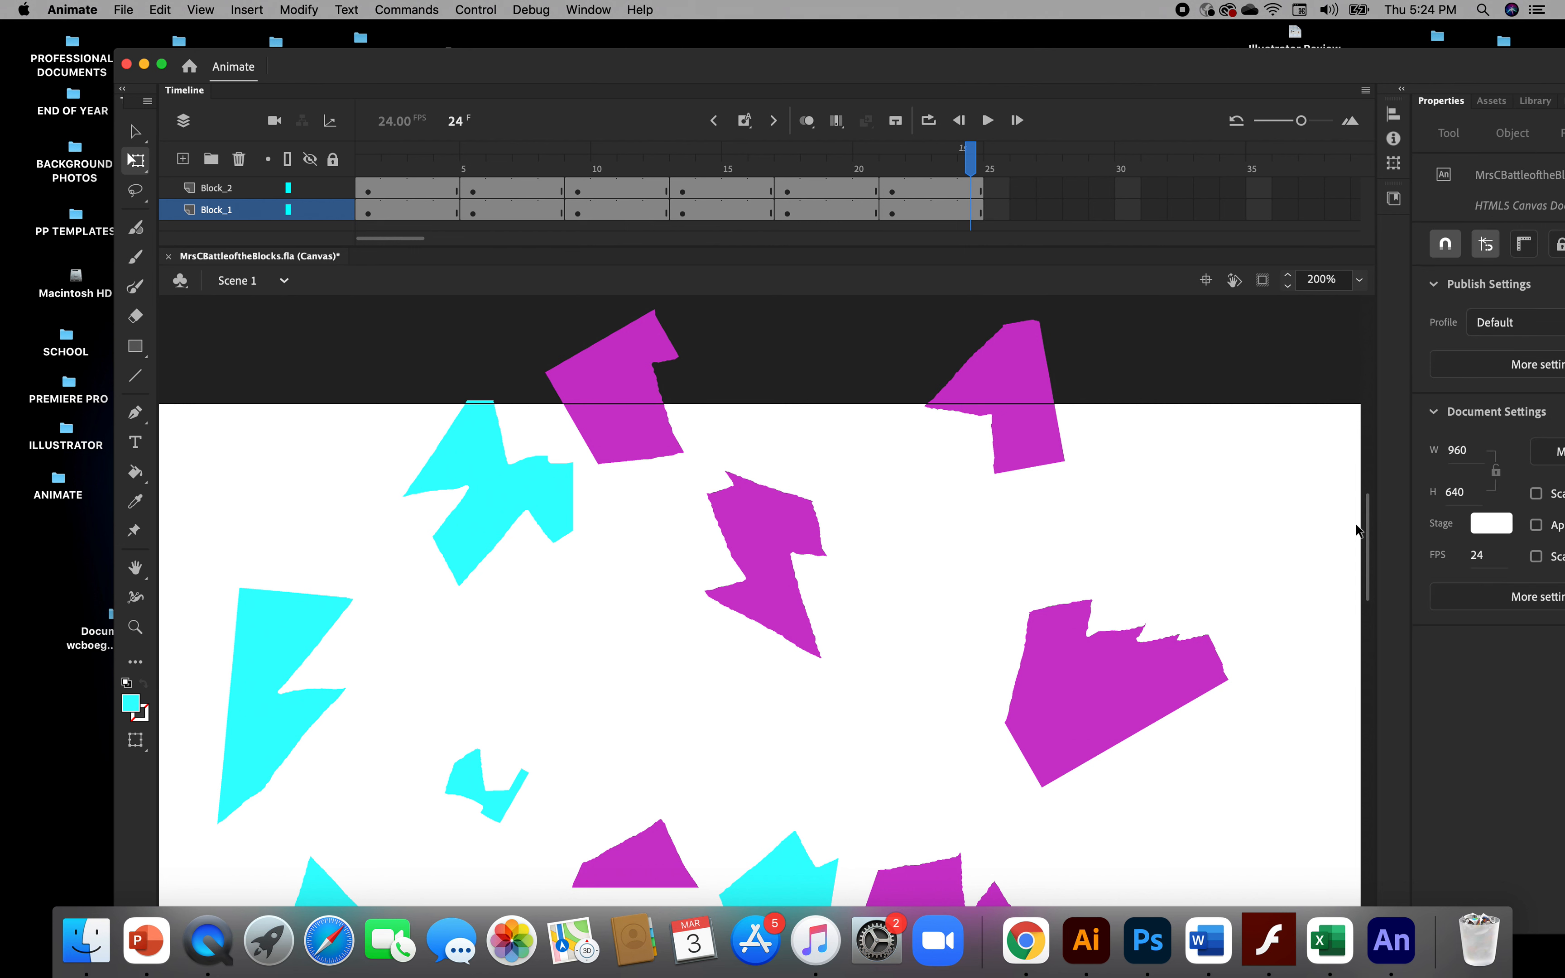
pyautogui.moveTo(1369, 524)
pyautogui.mouseDown()
pyautogui.moveTo(1370, 558)
pyautogui.moveTo(1371, 512)
pyautogui.moveTo(1371, 563)
pyautogui.moveTo(1371, 530)
pyautogui.moveTo(1374, 542)
pyautogui.mouseUp()
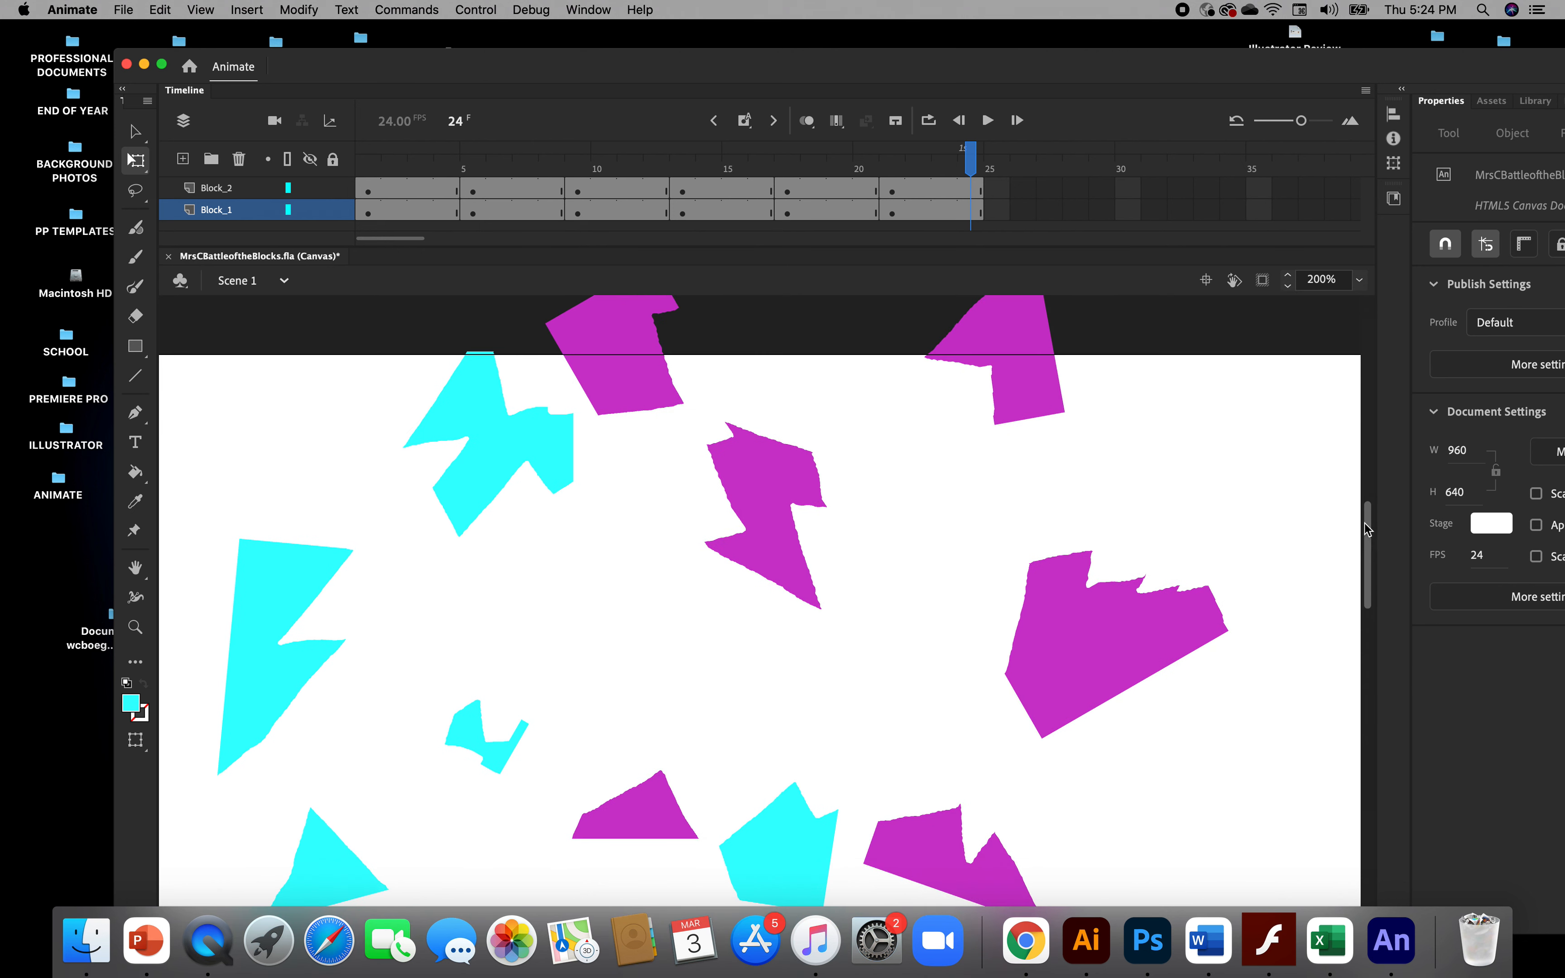
# Insert a keyframe at frame 25 on the Block_2 layer and extend its frames to frame 28
pyautogui.click(1287, 286)
pyautogui.moveTo(1287, 285); pyautogui.dragTo(1287, 285)
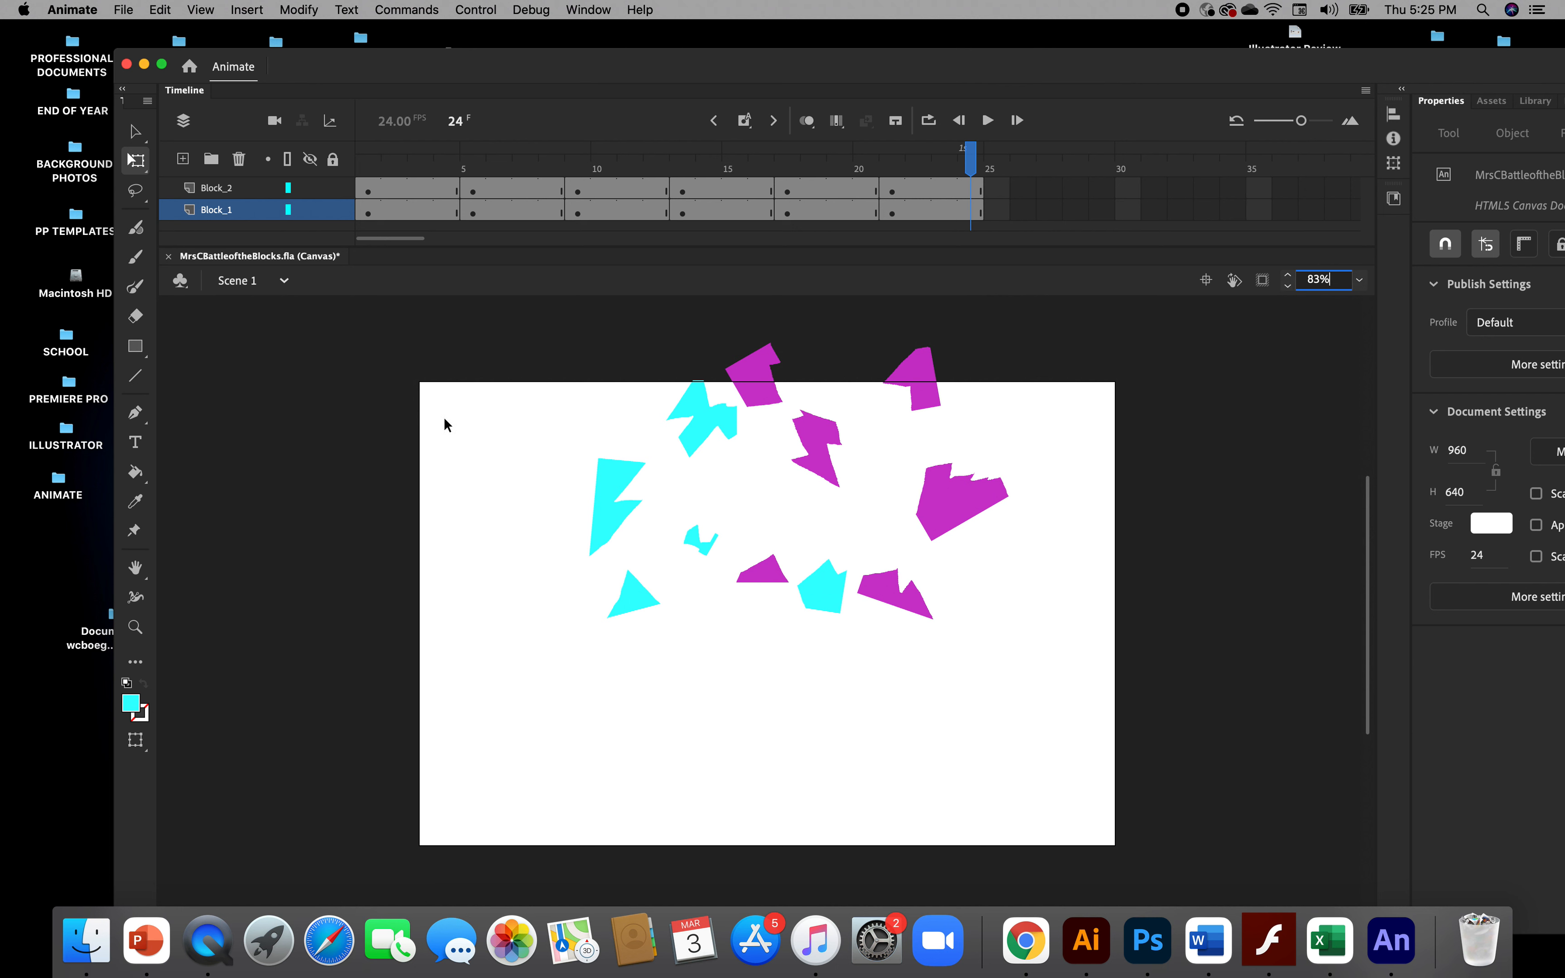
pyautogui.moveTo(970, 158); pyautogui.dragTo(996, 199)
pyautogui.click(996, 198)
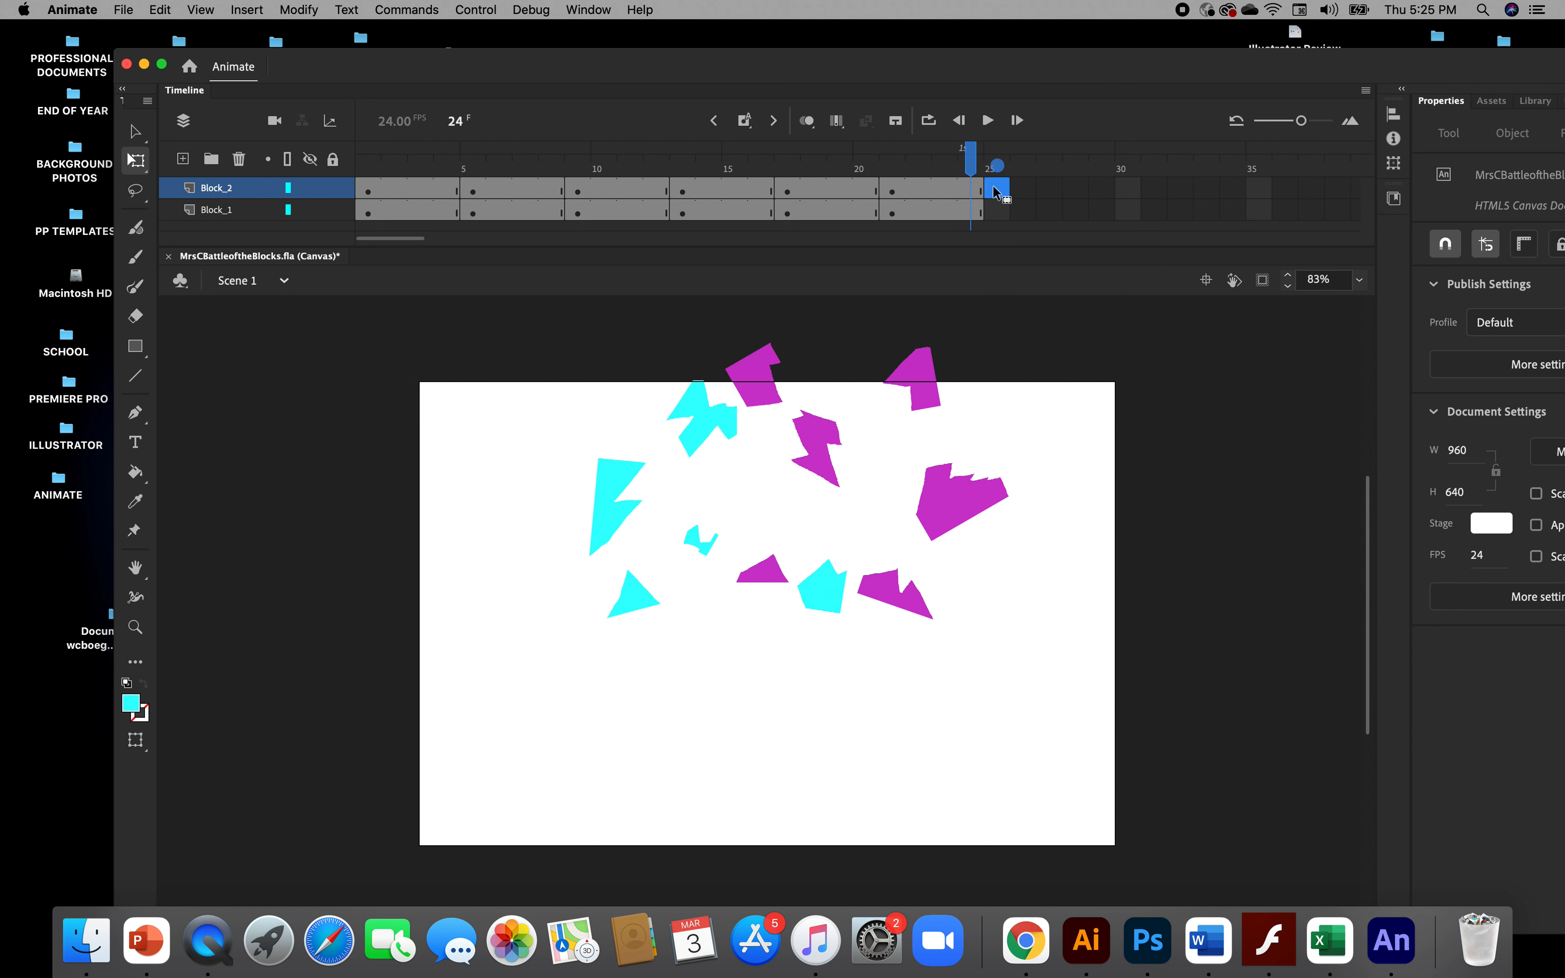
pyautogui.click(752, 129)
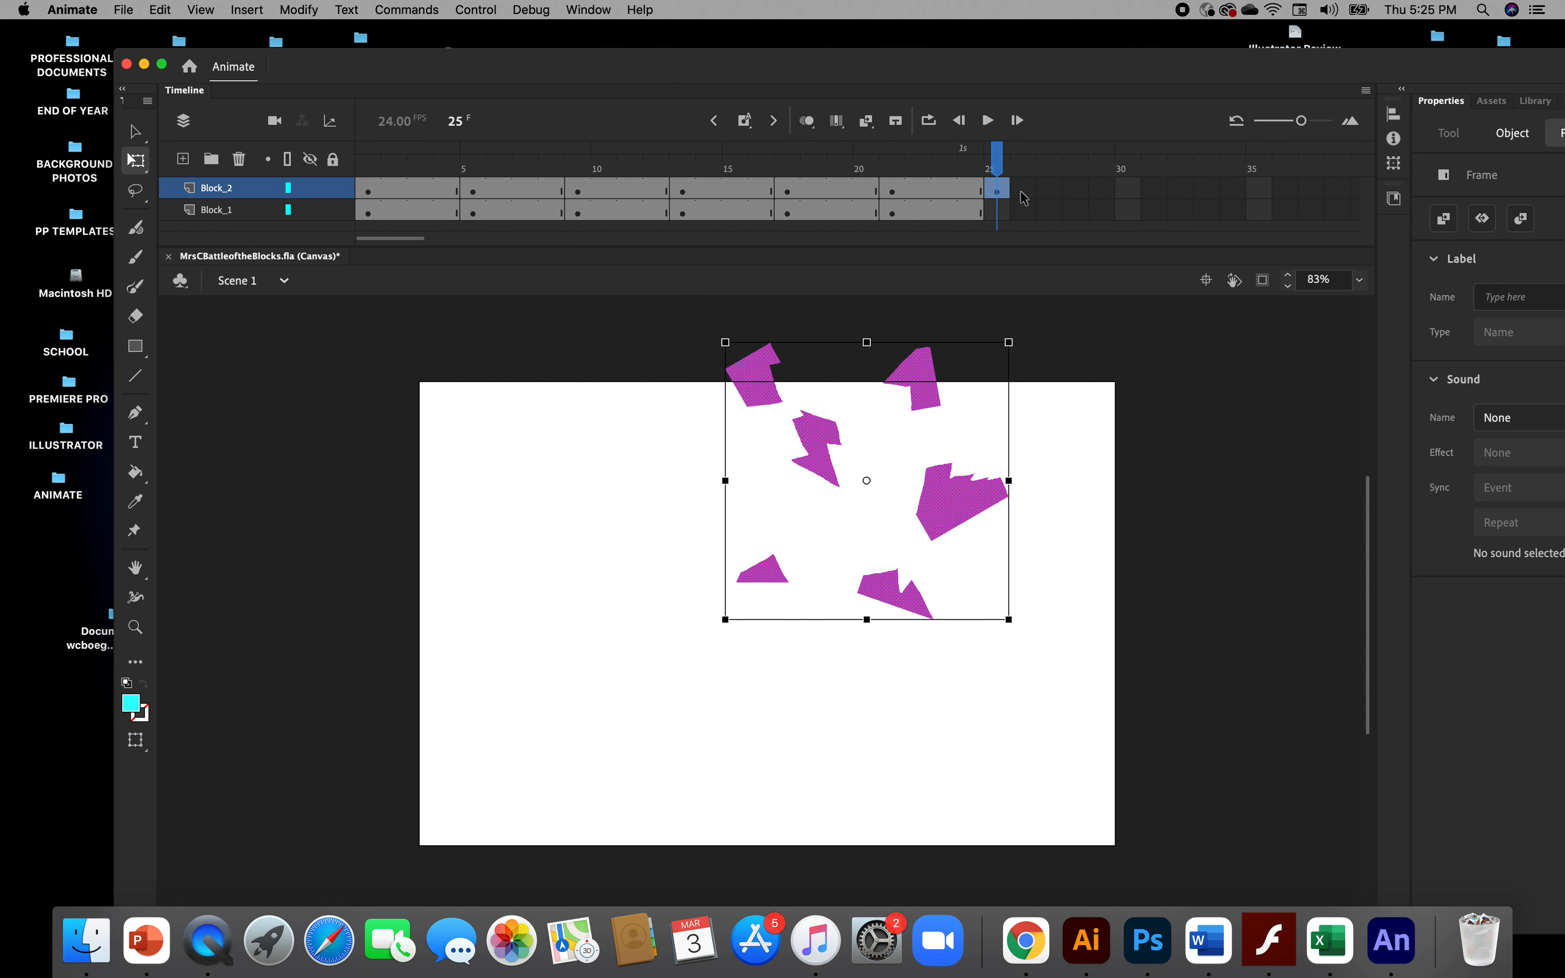
pyautogui.click(1077, 196)
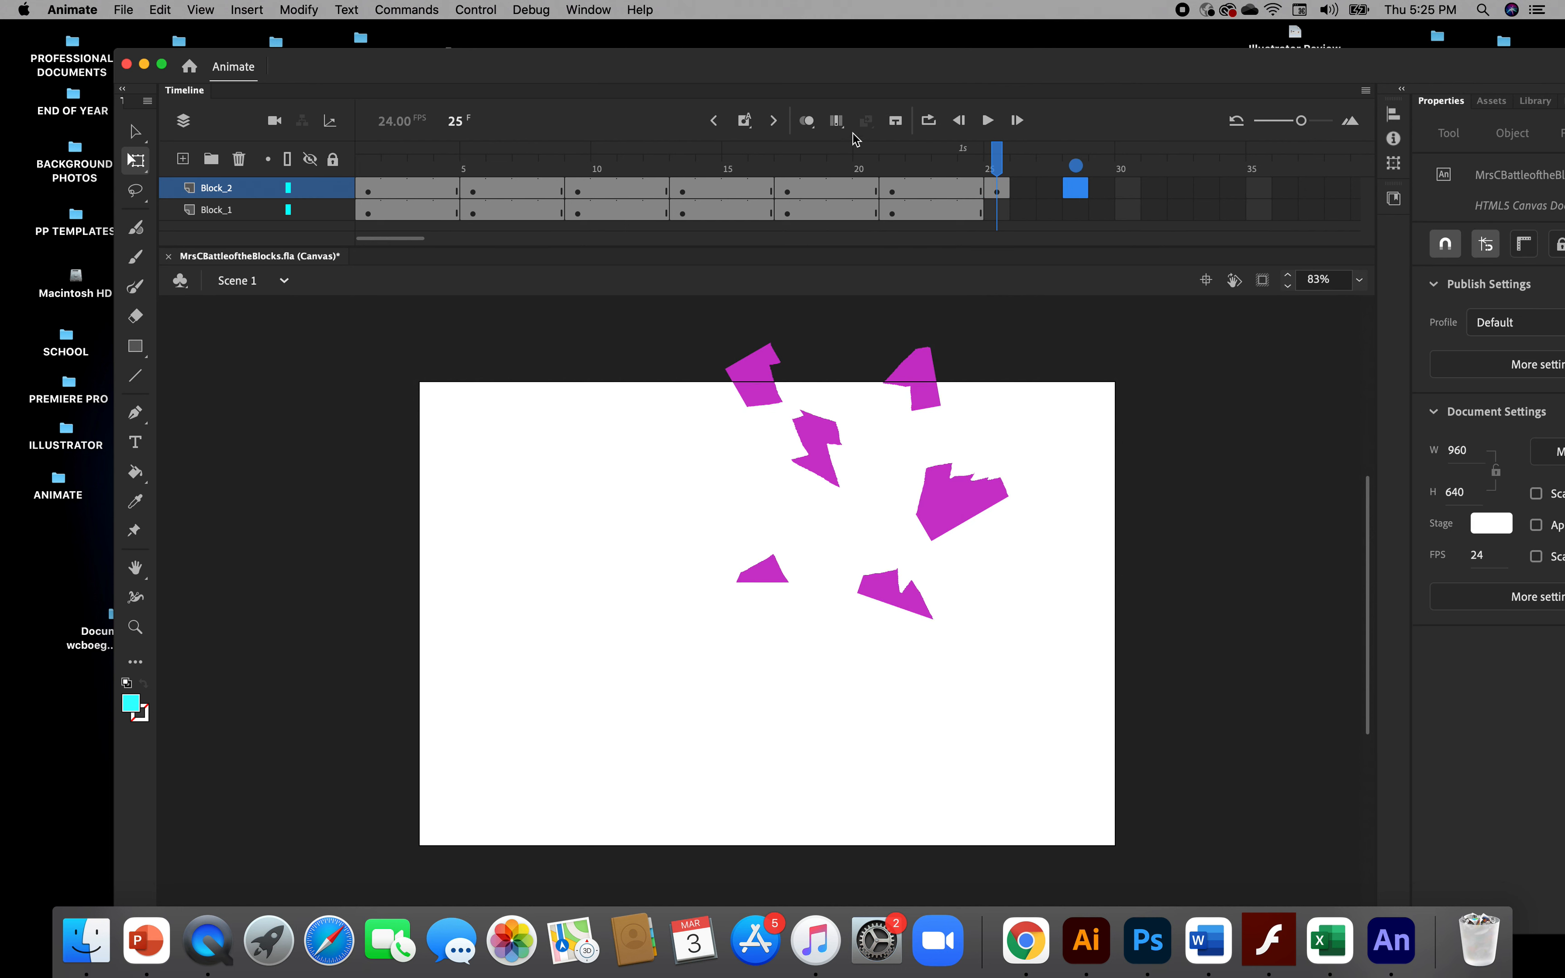
pyautogui.click(753, 129)
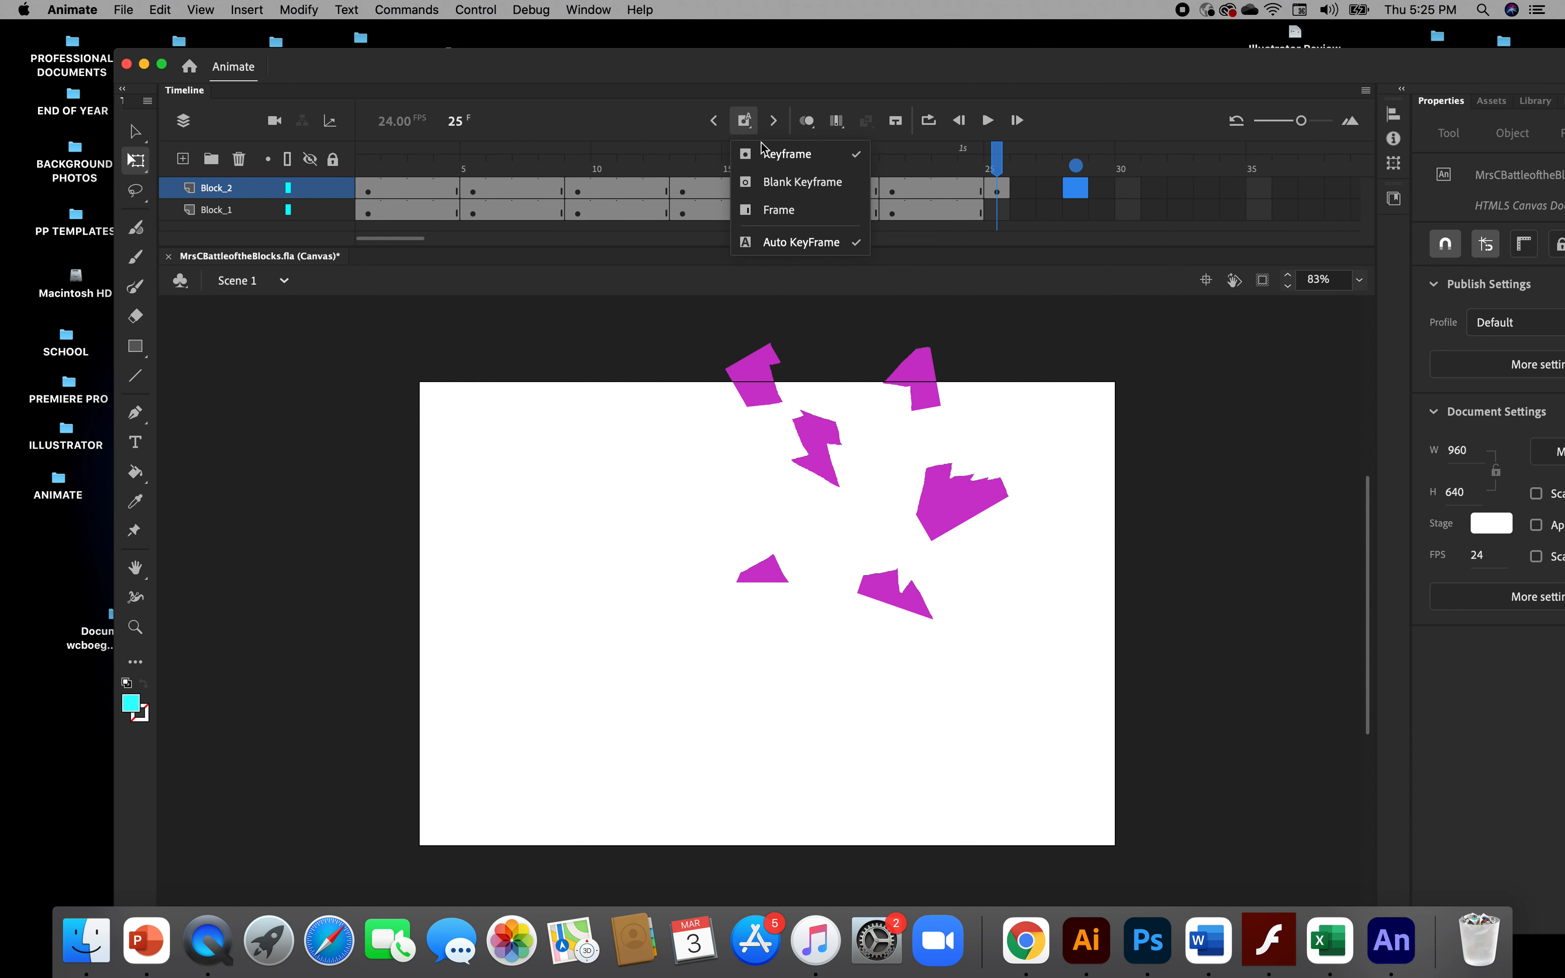
pyautogui.click(787, 211)
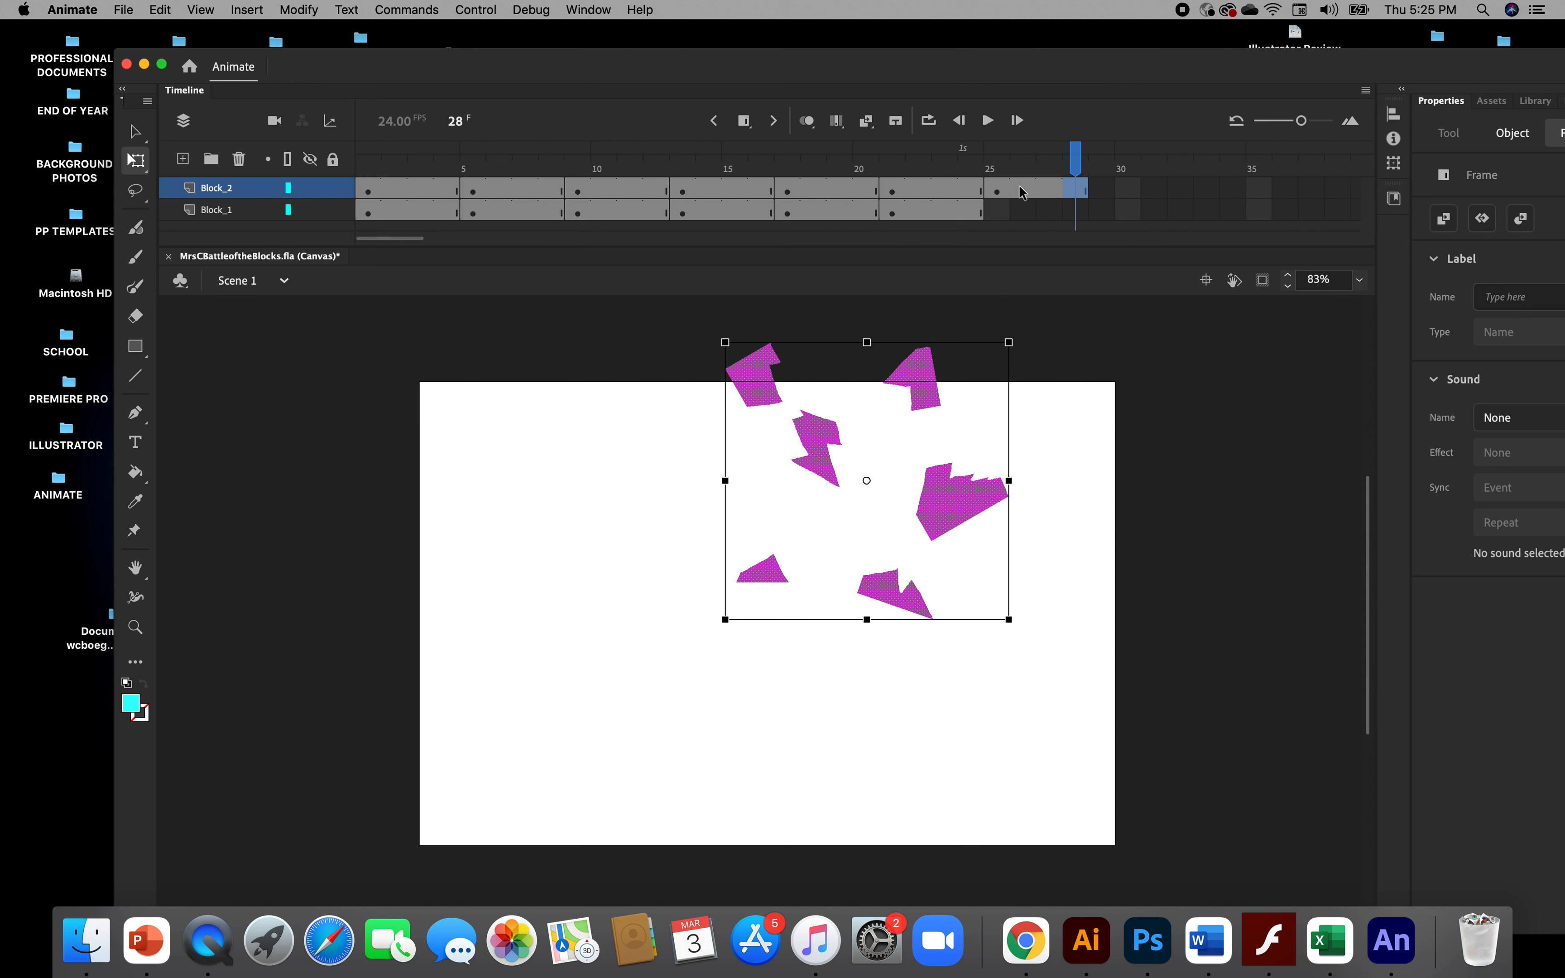
# Insert a keyframe at frame 25 on the Block_1 layer and extend its frames to frame 28
pyautogui.click(996, 213)
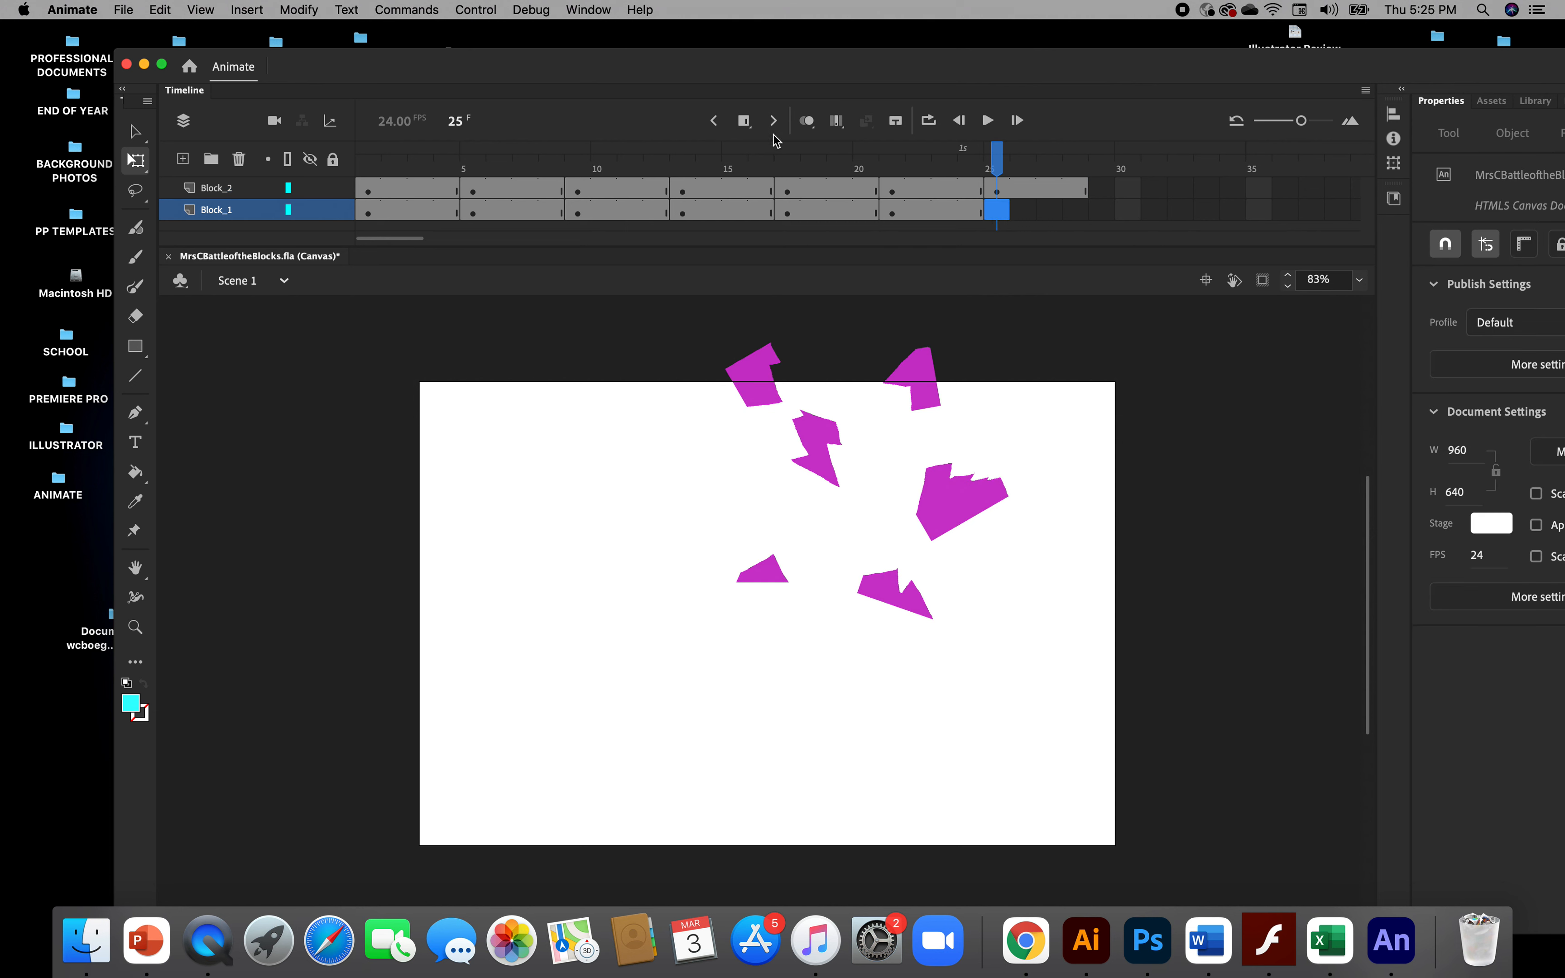
pyautogui.click(749, 127)
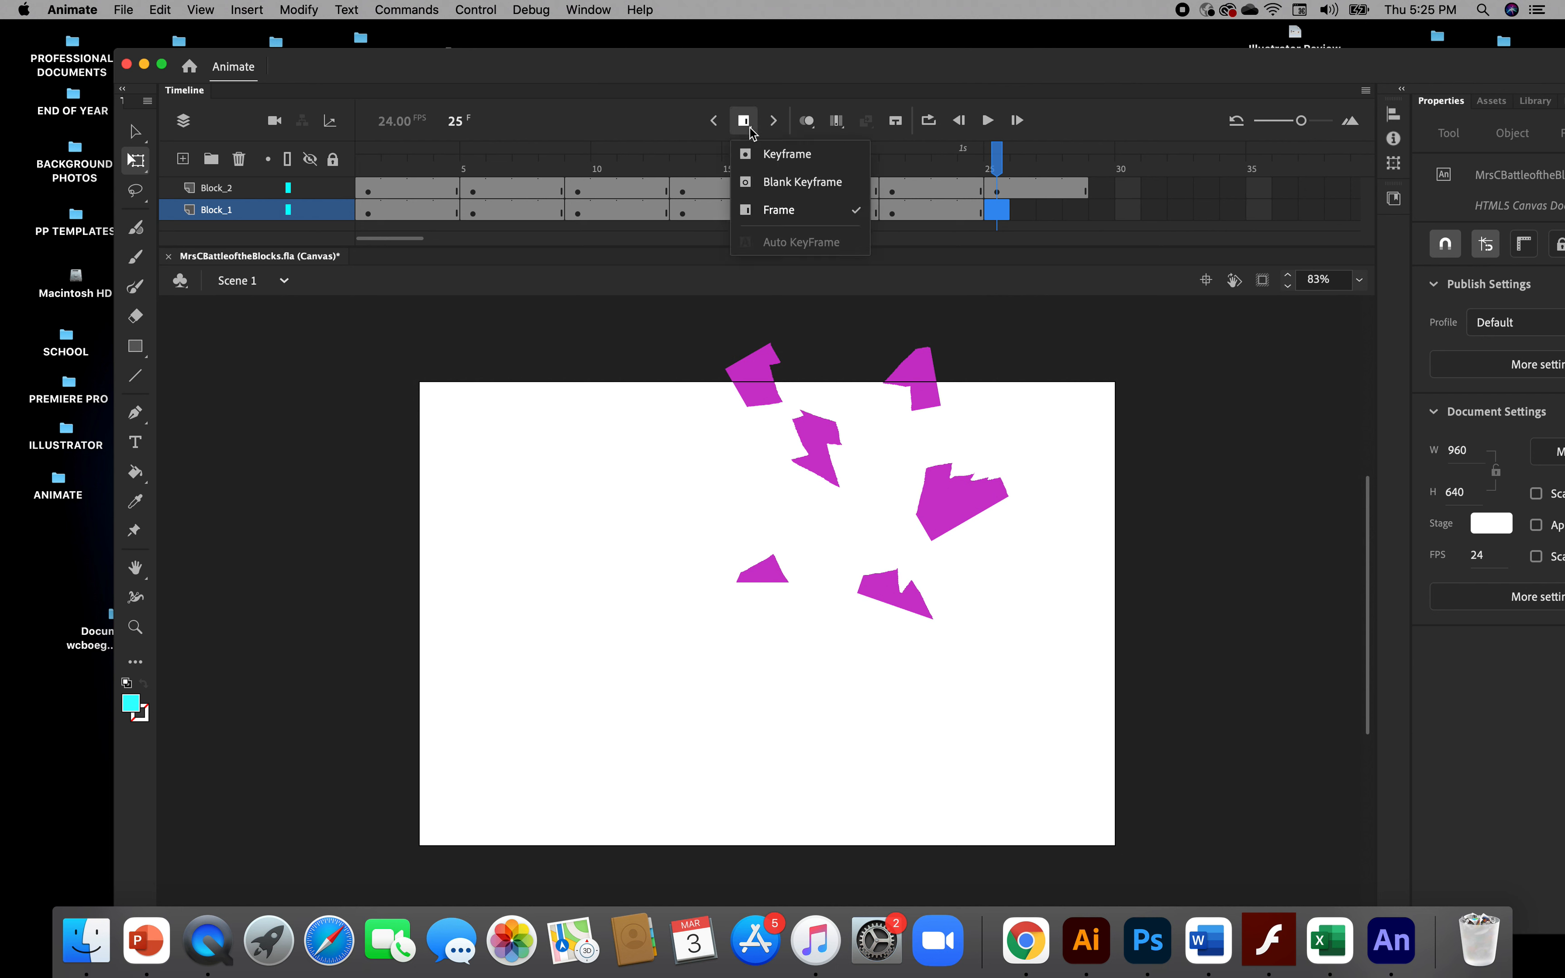
pyautogui.click(773, 160)
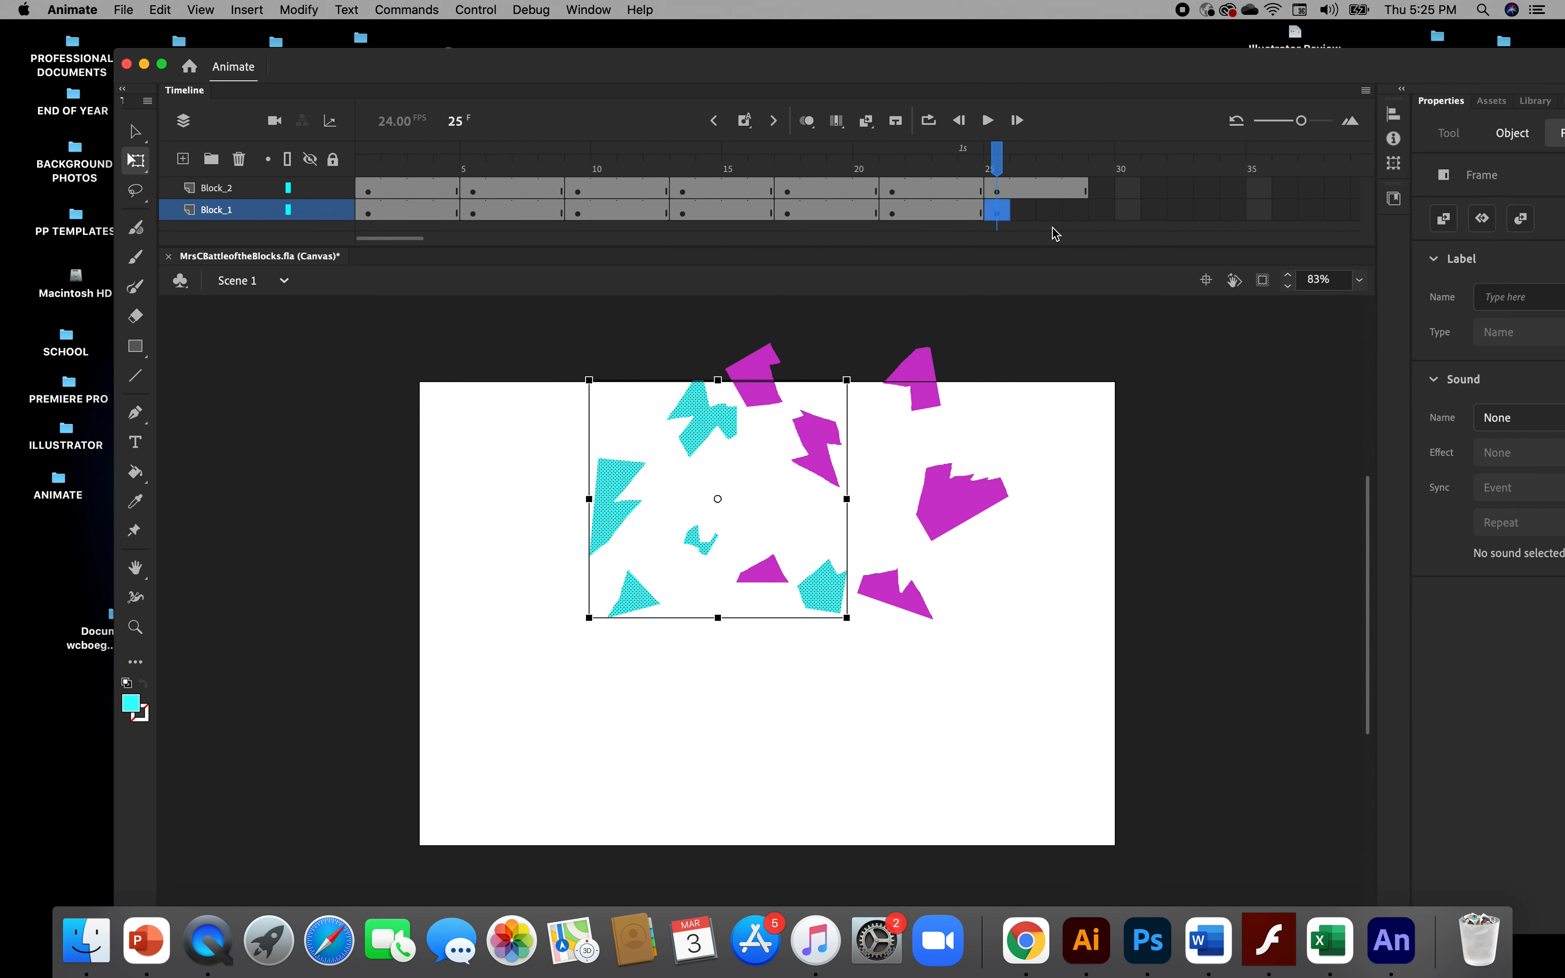
pyautogui.click(1083, 219)
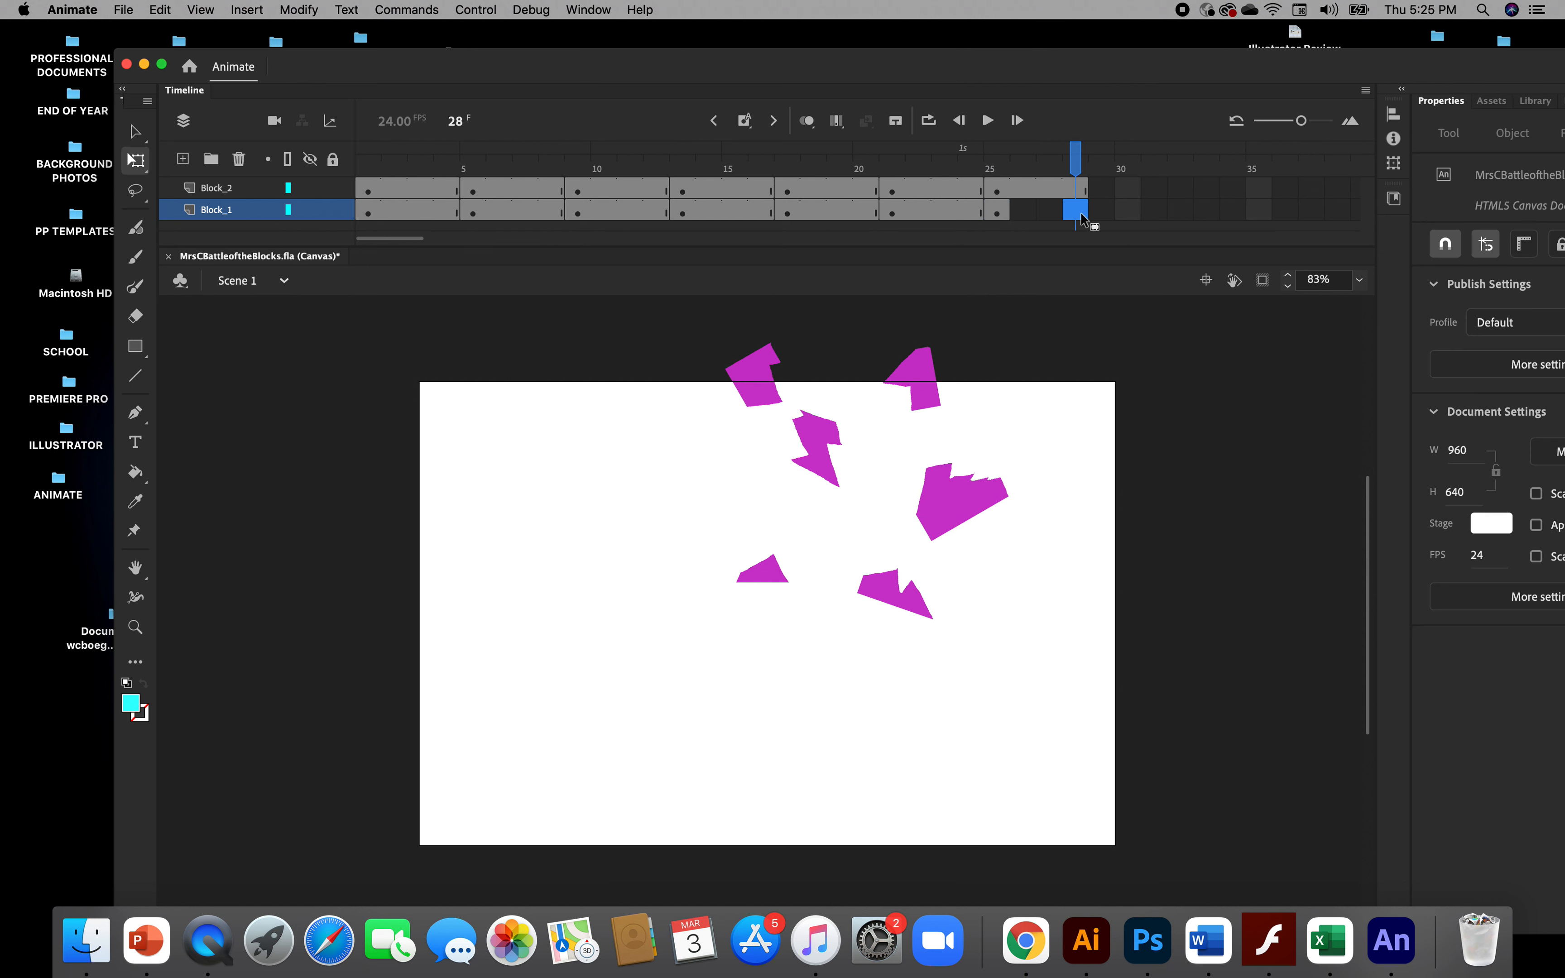
pyautogui.click(750, 128)
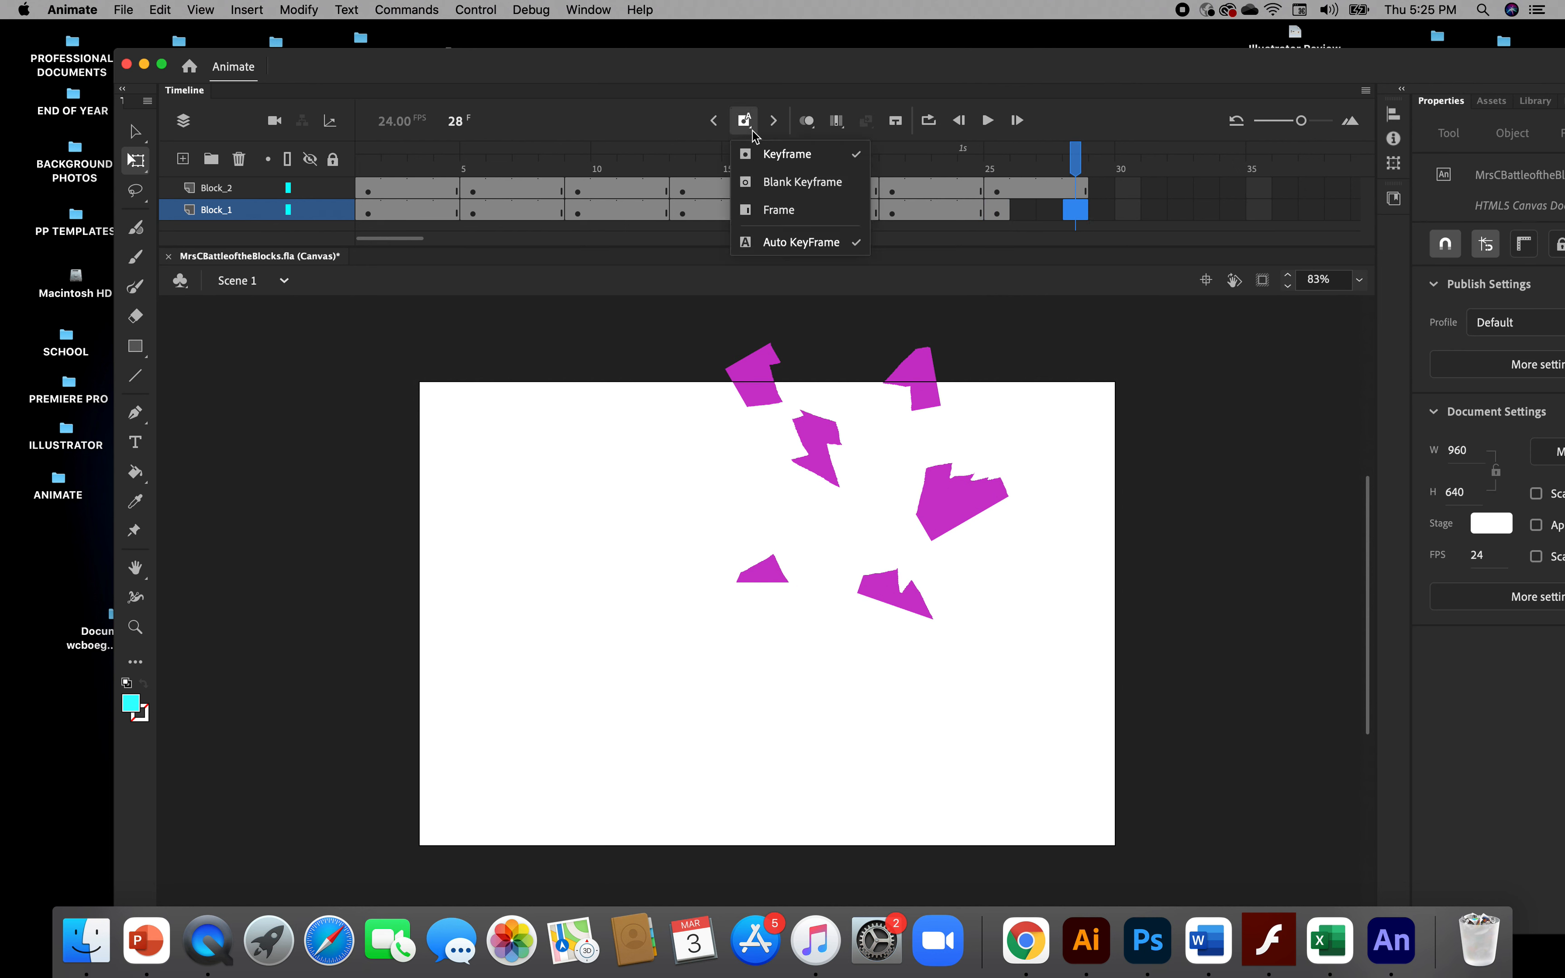
pyautogui.click(779, 211)
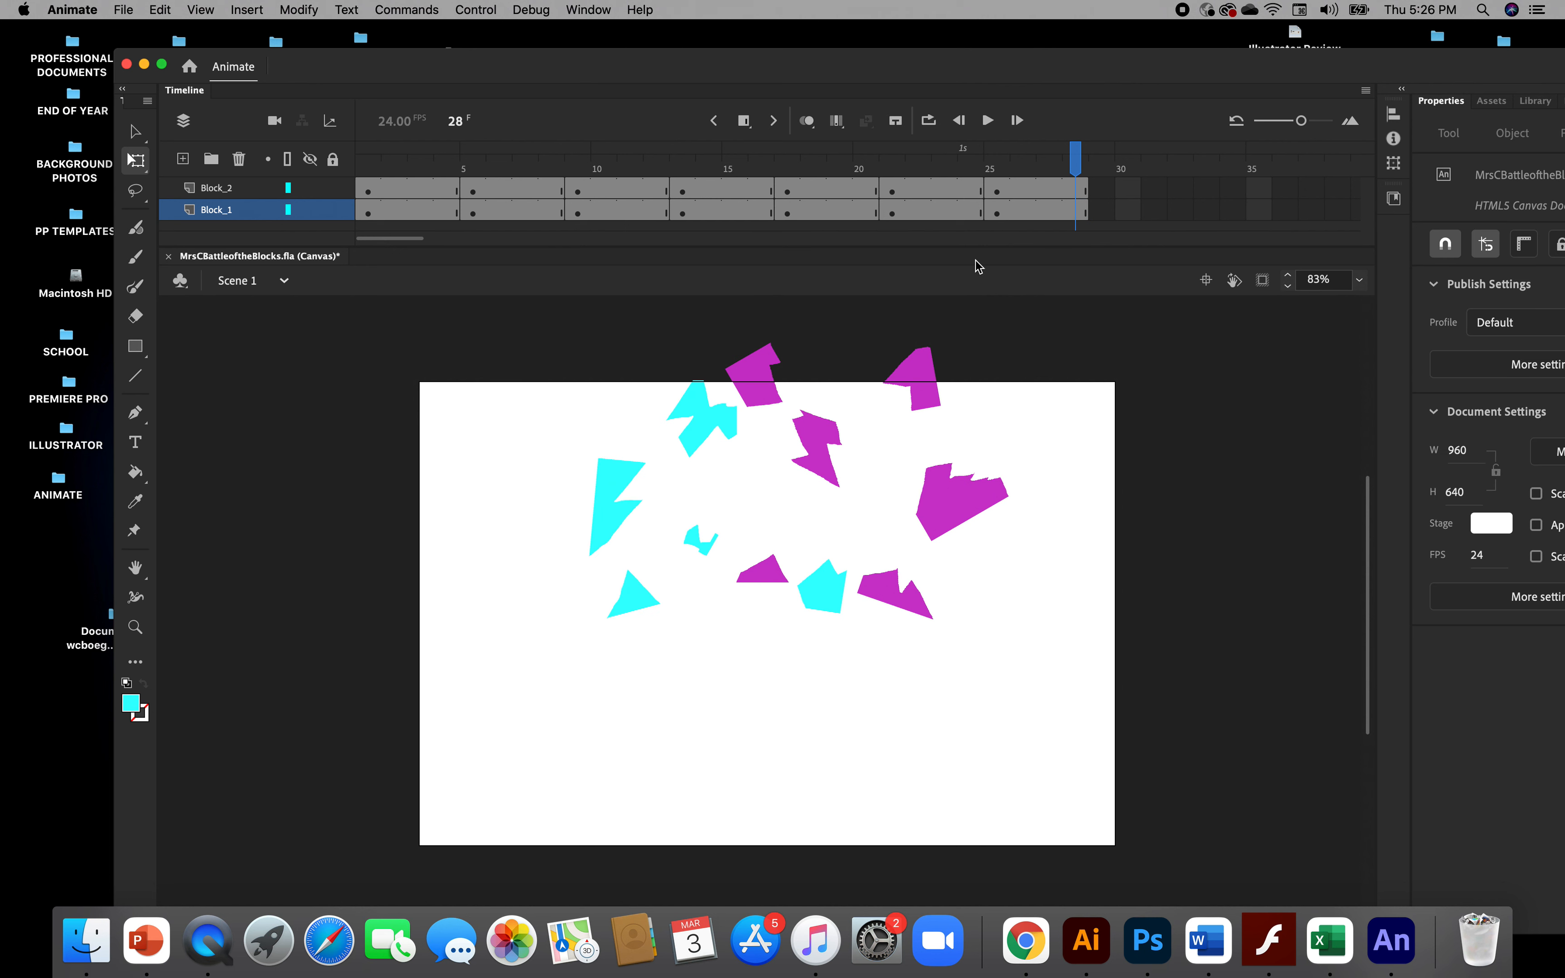
# Spread the six magenta fragments at frame 25 farther outward, with the large one overlapping the stage's right edge and the upper-left one above the stage
pyautogui.click(898, 193)
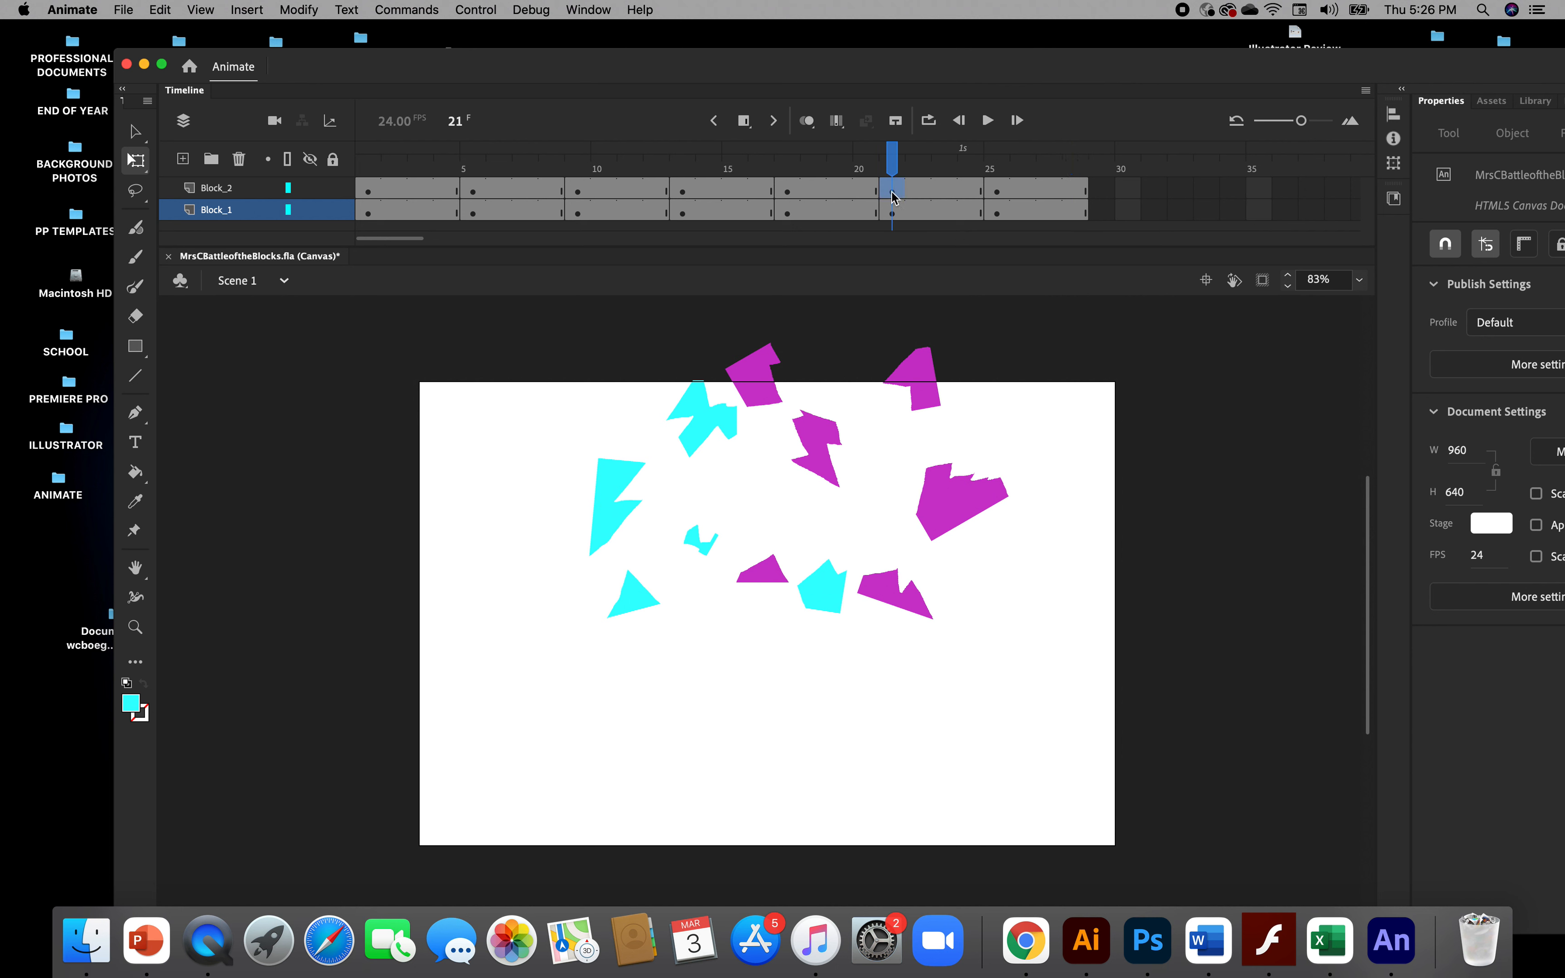
pyautogui.click(998, 193)
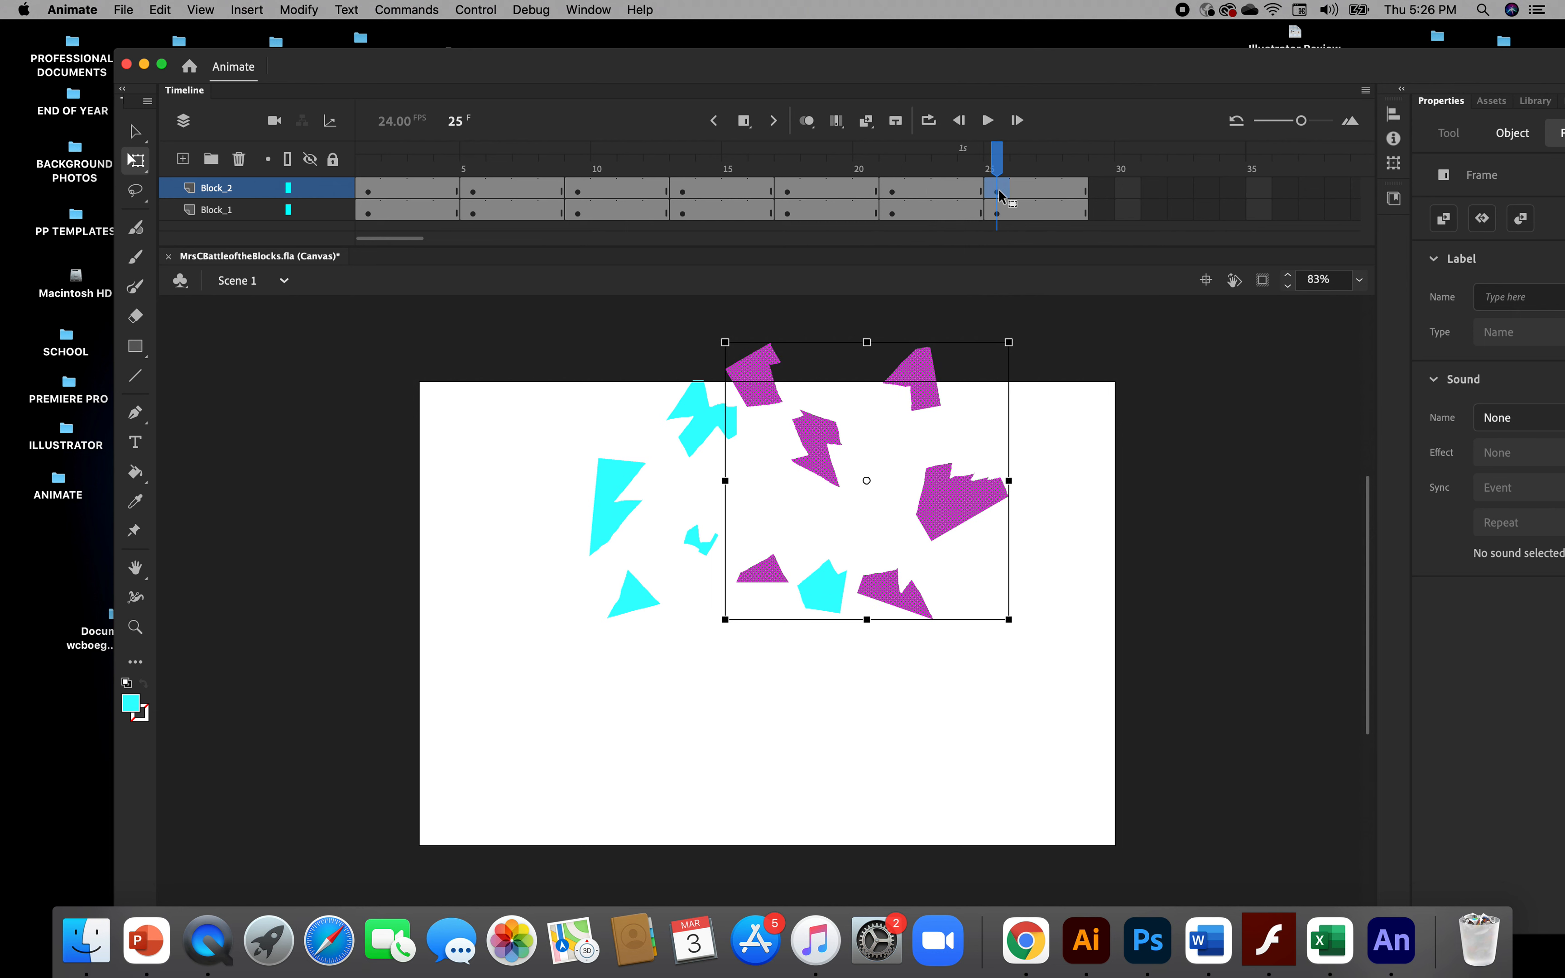
pyautogui.click(1081, 486)
pyautogui.moveTo(921, 368); pyautogui.dragTo(1008, 356)
pyautogui.moveTo(989, 498); pyautogui.dragTo(1109, 548)
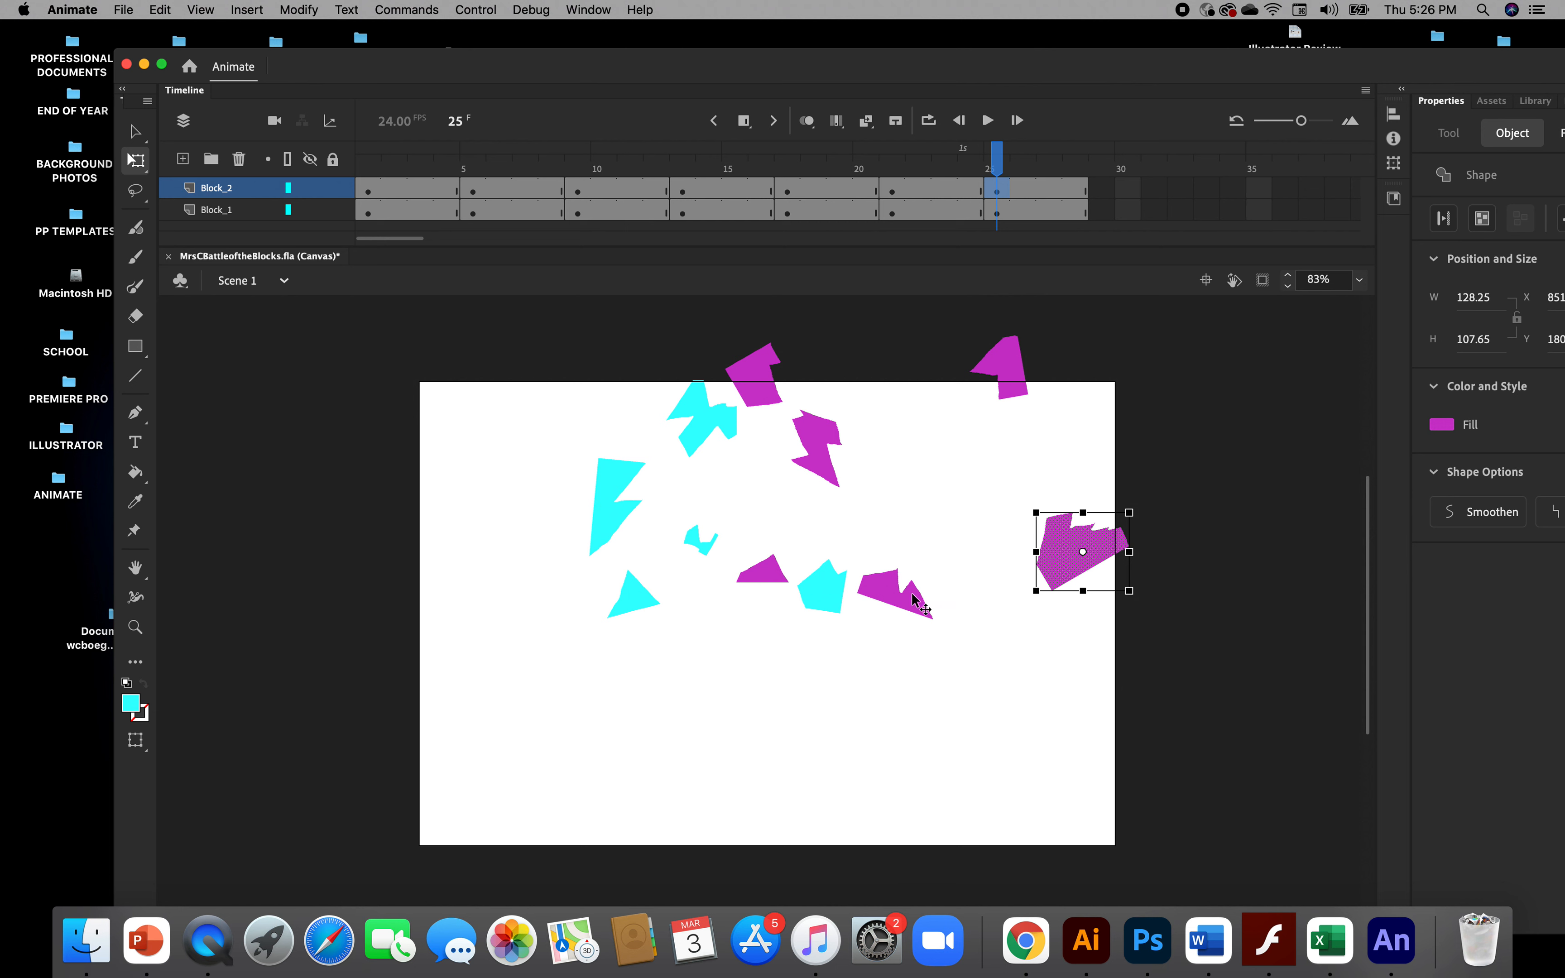
pyautogui.moveTo(911, 592); pyautogui.dragTo(1042, 730)
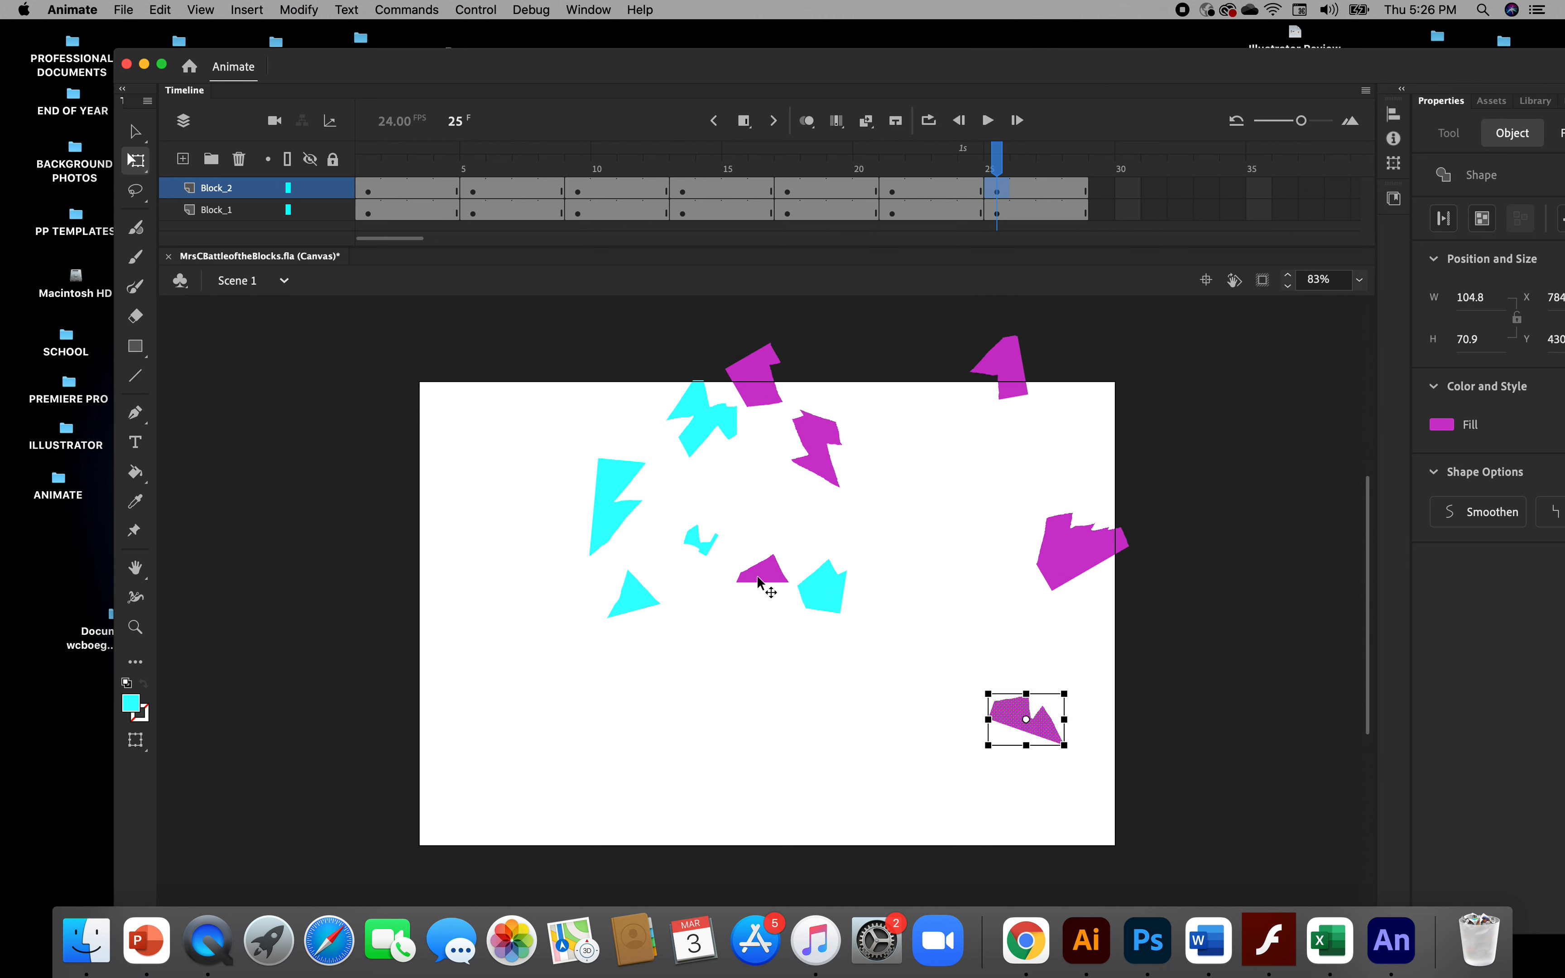
pyautogui.moveTo(764, 582); pyautogui.dragTo(655, 716)
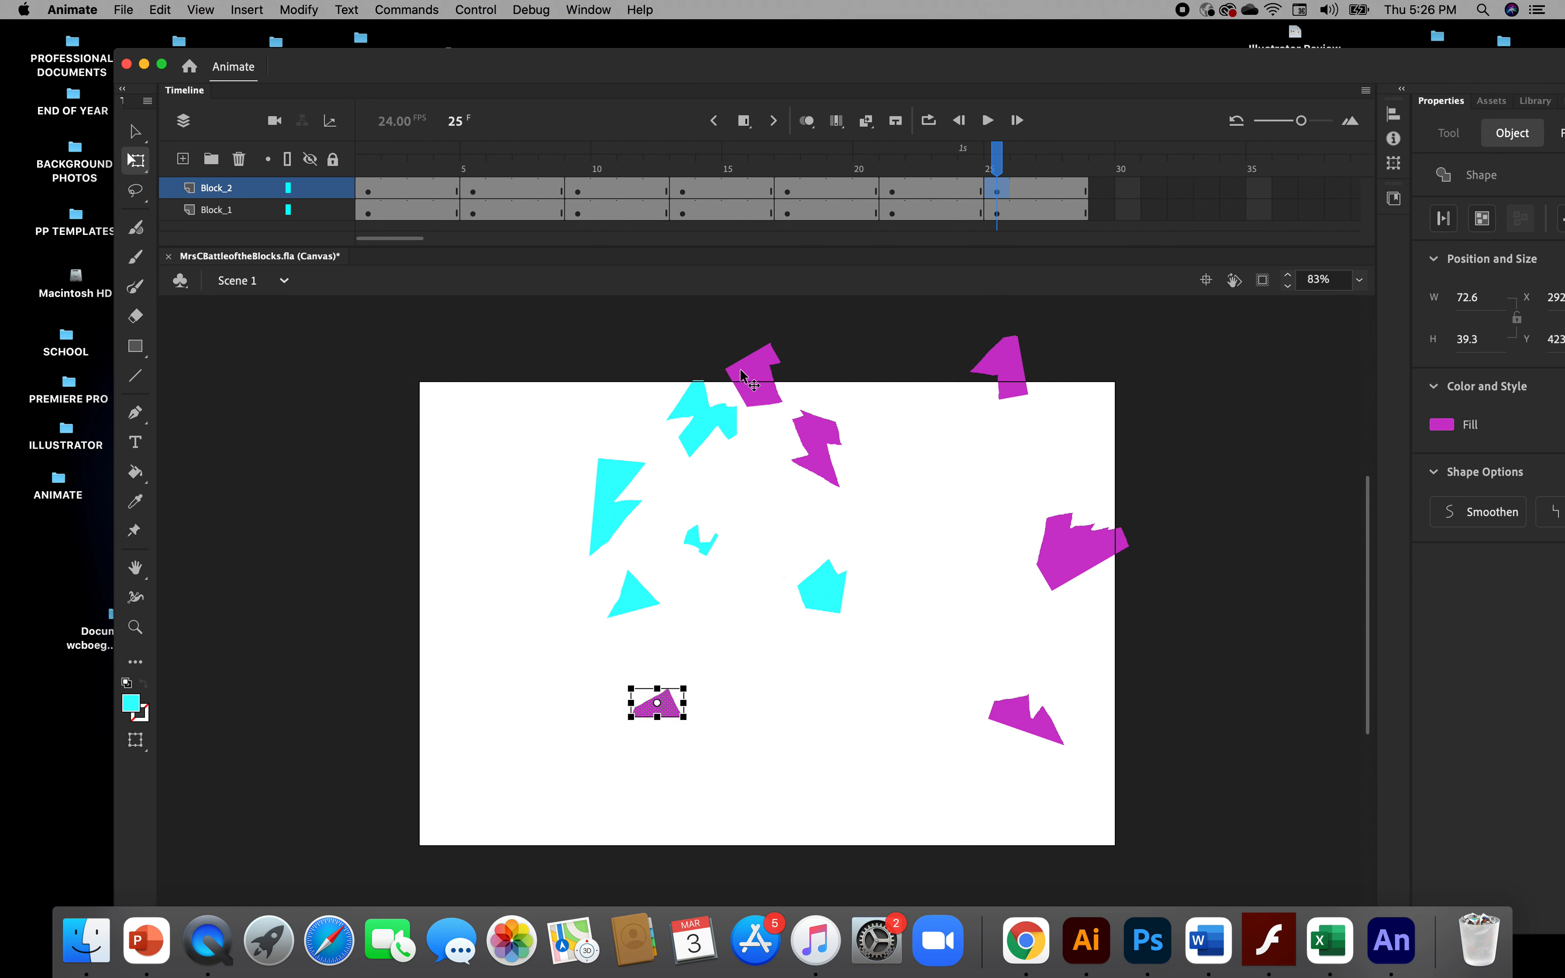
pyautogui.moveTo(749, 377); pyautogui.dragTo(681, 323)
pyautogui.moveTo(816, 447); pyautogui.dragTo(748, 423)
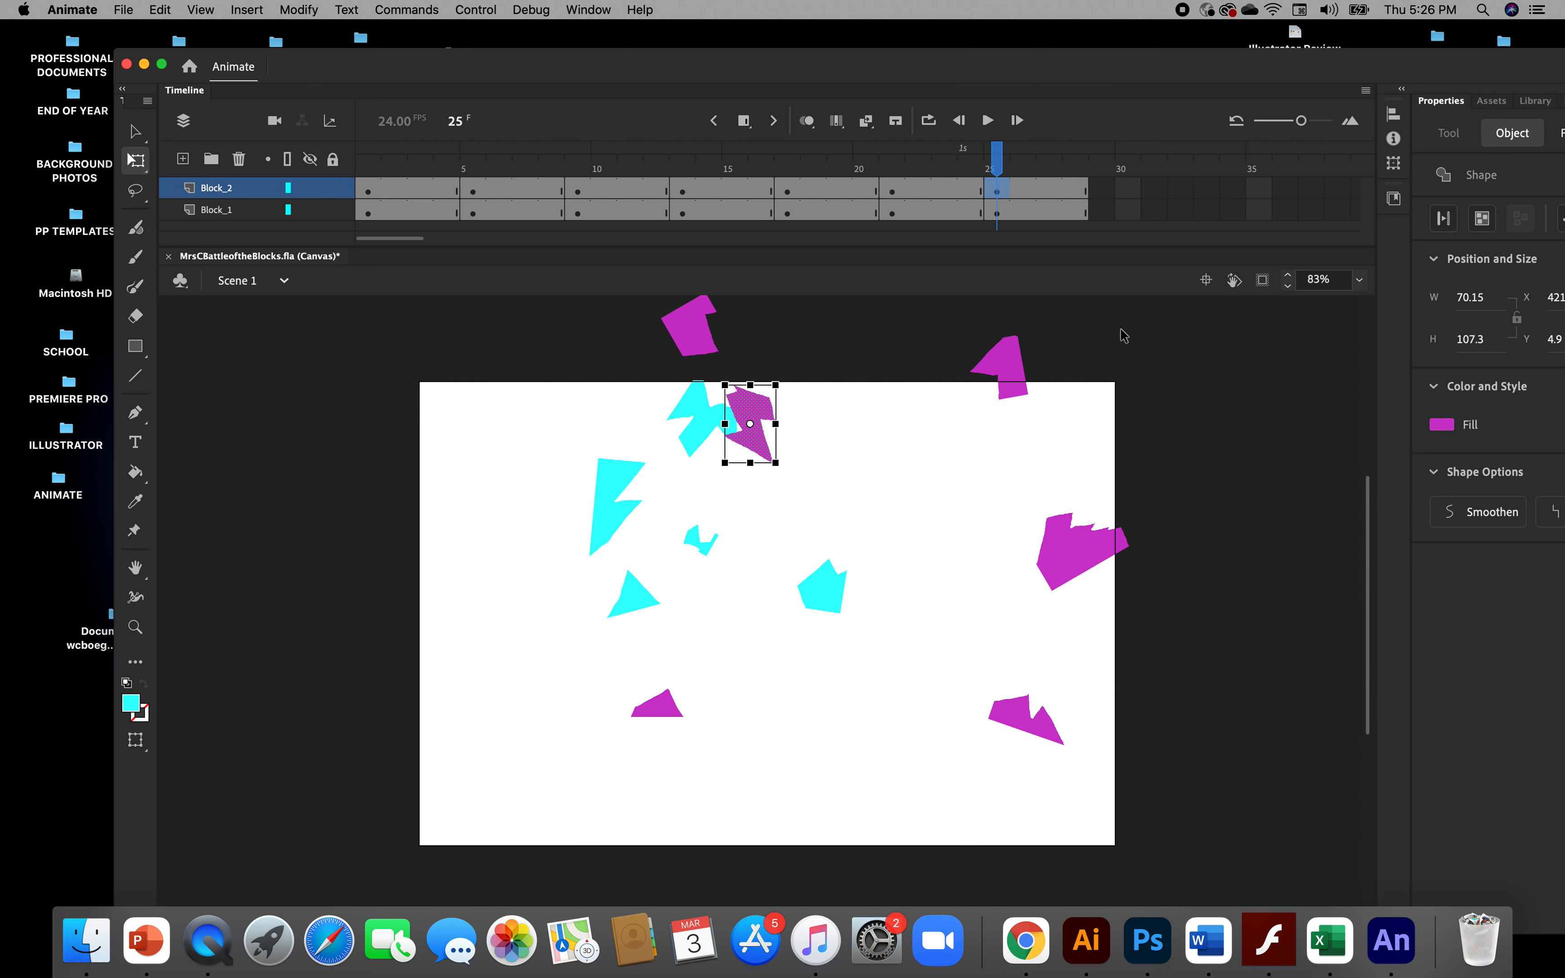
# Rotate the zigzag, upper-right and large right-hand magenta fragments at frame 25
pyautogui.moveTo(785, 467); pyautogui.dragTo(751, 496)
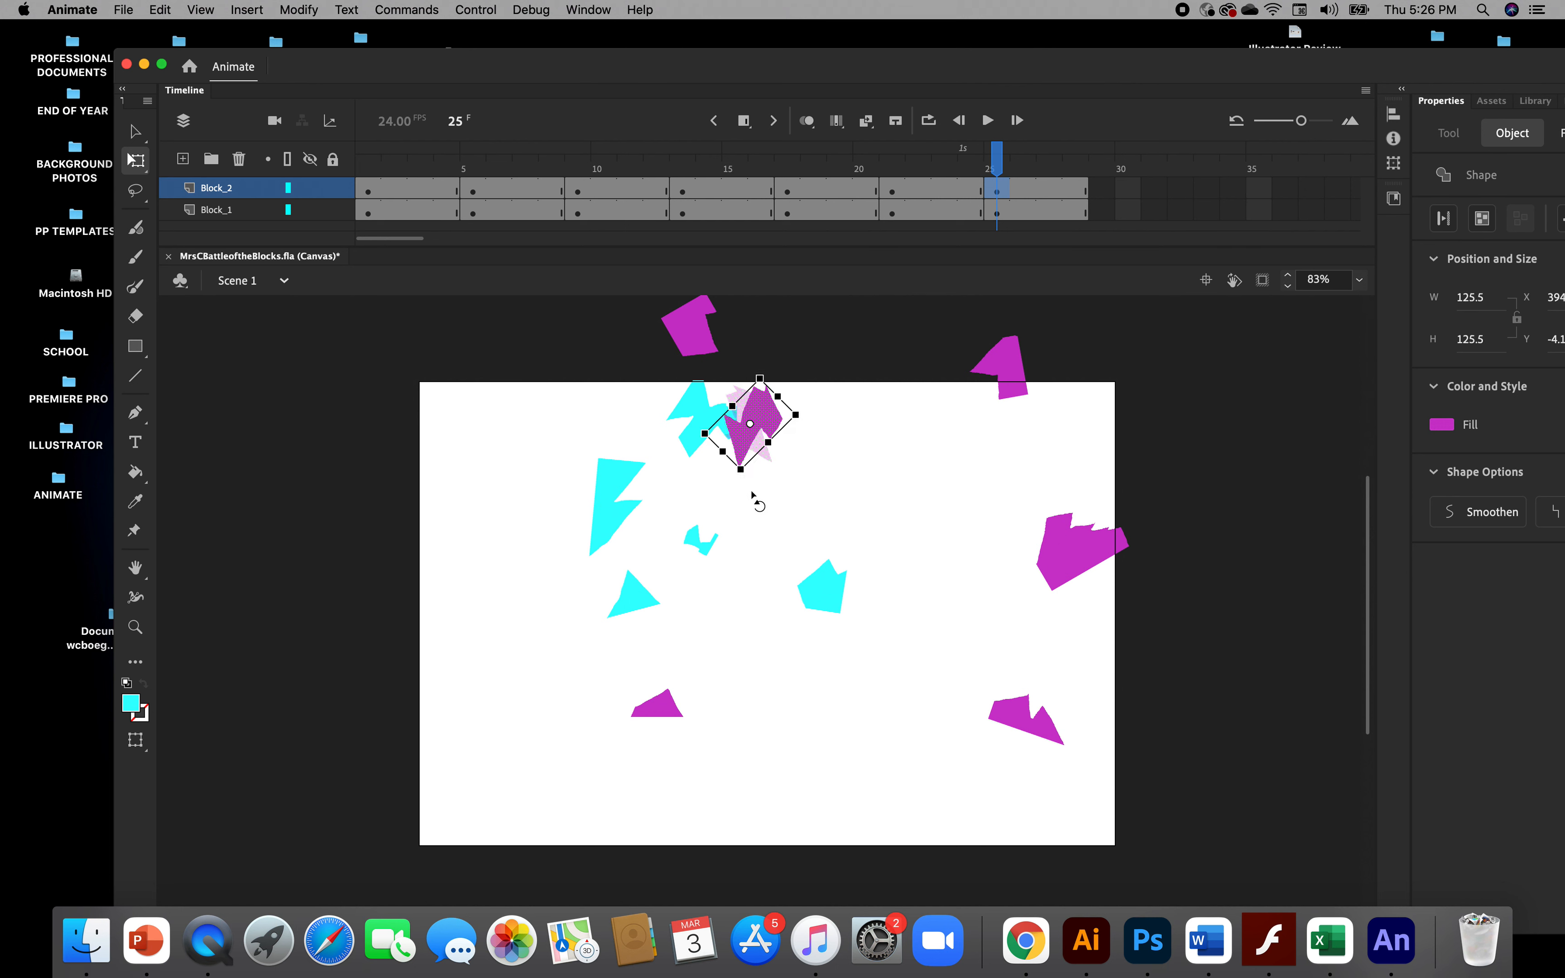
pyautogui.click(1020, 392)
pyautogui.moveTo(1037, 405); pyautogui.dragTo(999, 437)
pyautogui.click(1122, 560)
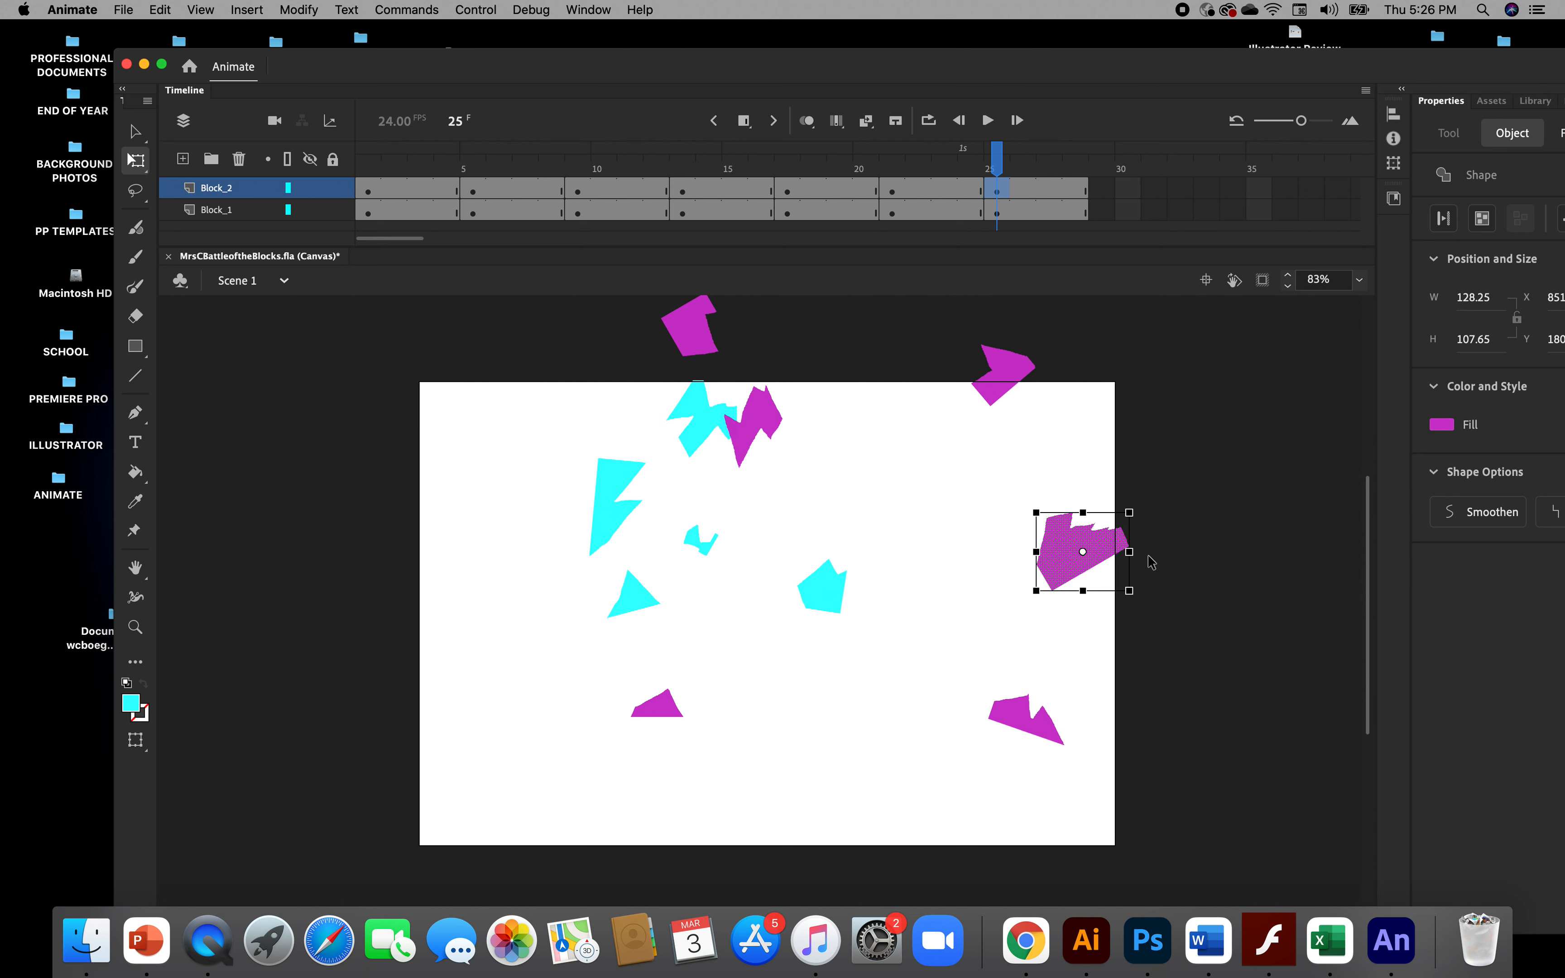
pyautogui.moveTo(1139, 605); pyautogui.dragTo(1119, 489)
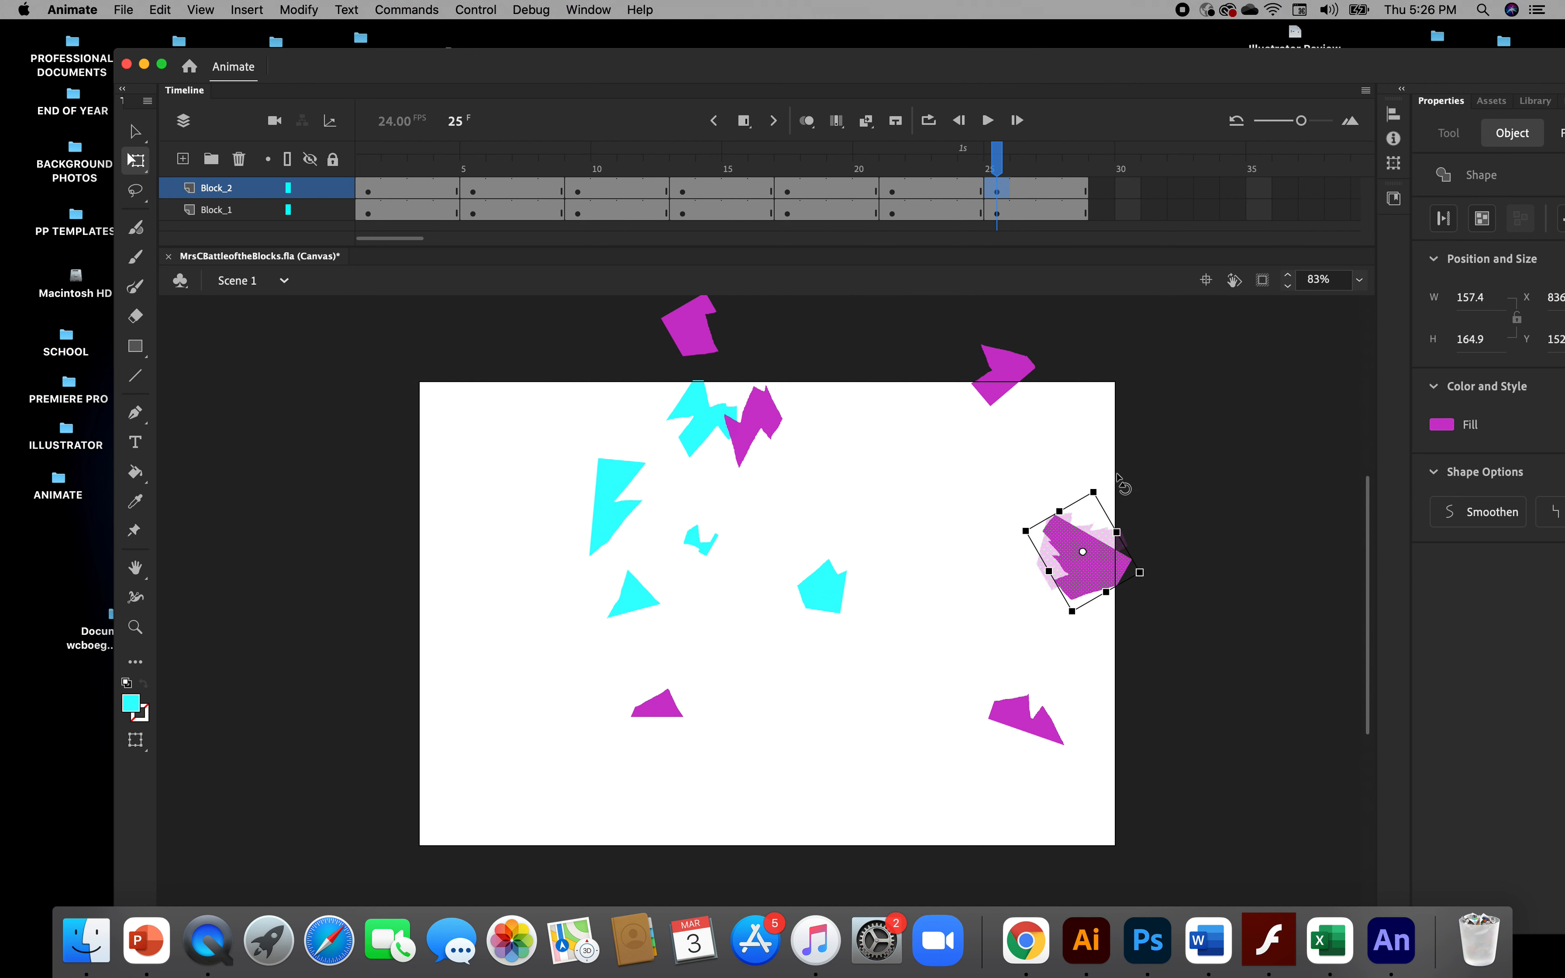
# Rotate the lower-right magenta fragment and the small triangular magenta fragment at frame 25
pyautogui.click(1051, 733)
pyautogui.moveTo(1075, 754); pyautogui.dragTo(1070, 661)
pyautogui.click(663, 712)
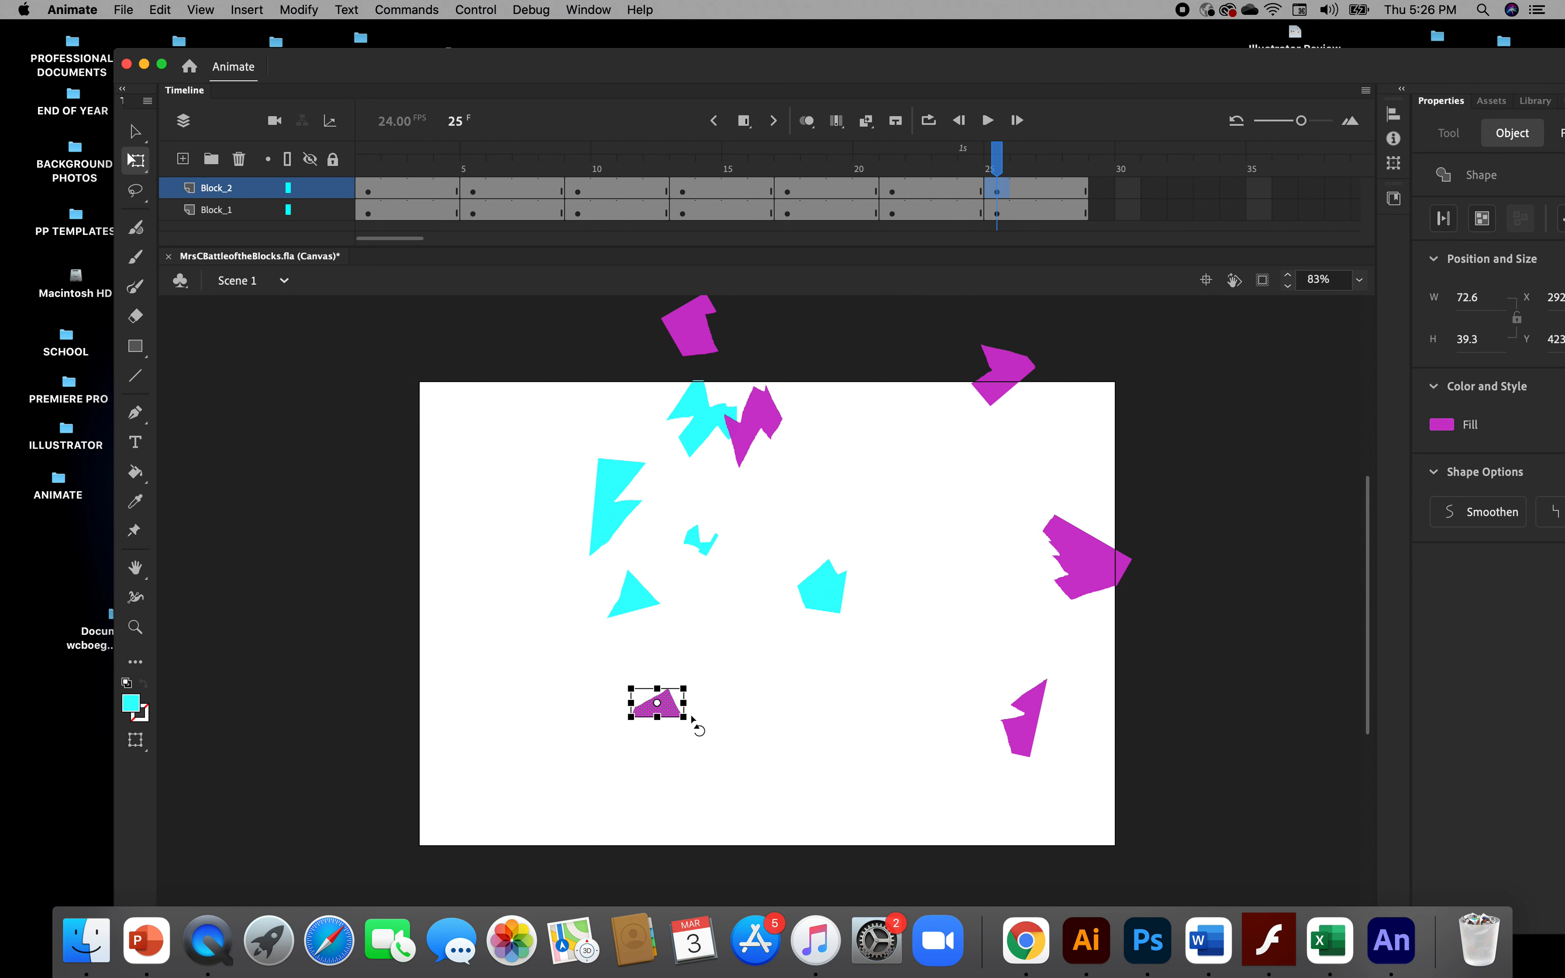
pyautogui.moveTo(695, 723); pyautogui.dragTo(696, 692)
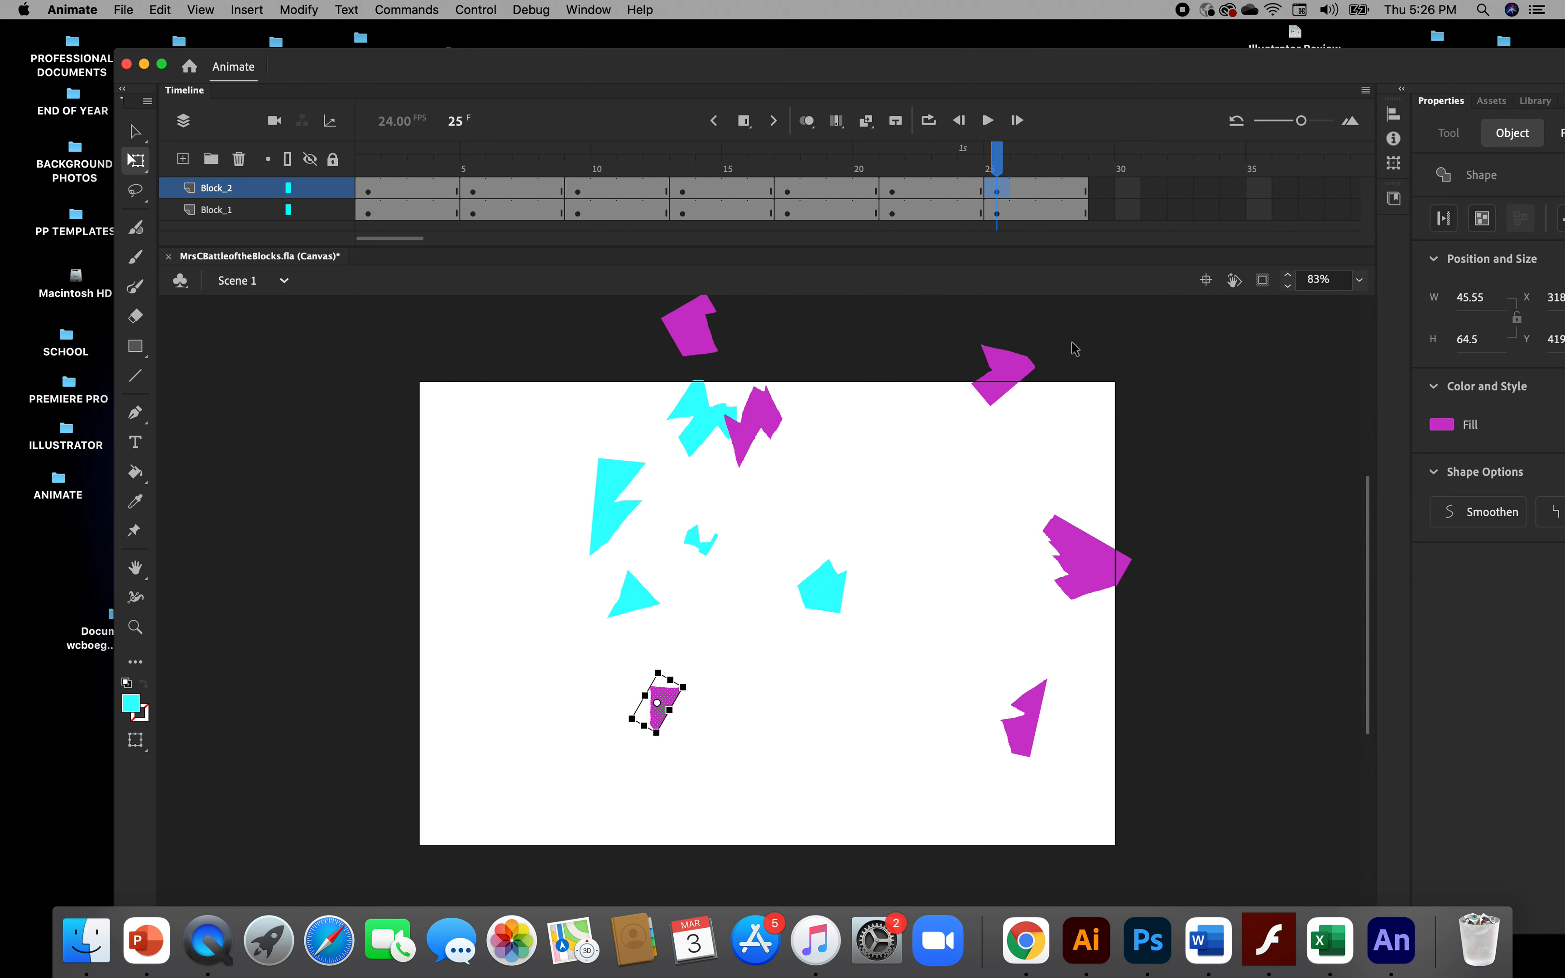
# Spread the five cyan fragments at frame 25 farther outward, with the upper one crossing the stage's top edge and the pentagonal one near the lower-right magenta fragment
pyautogui.click(995, 213)
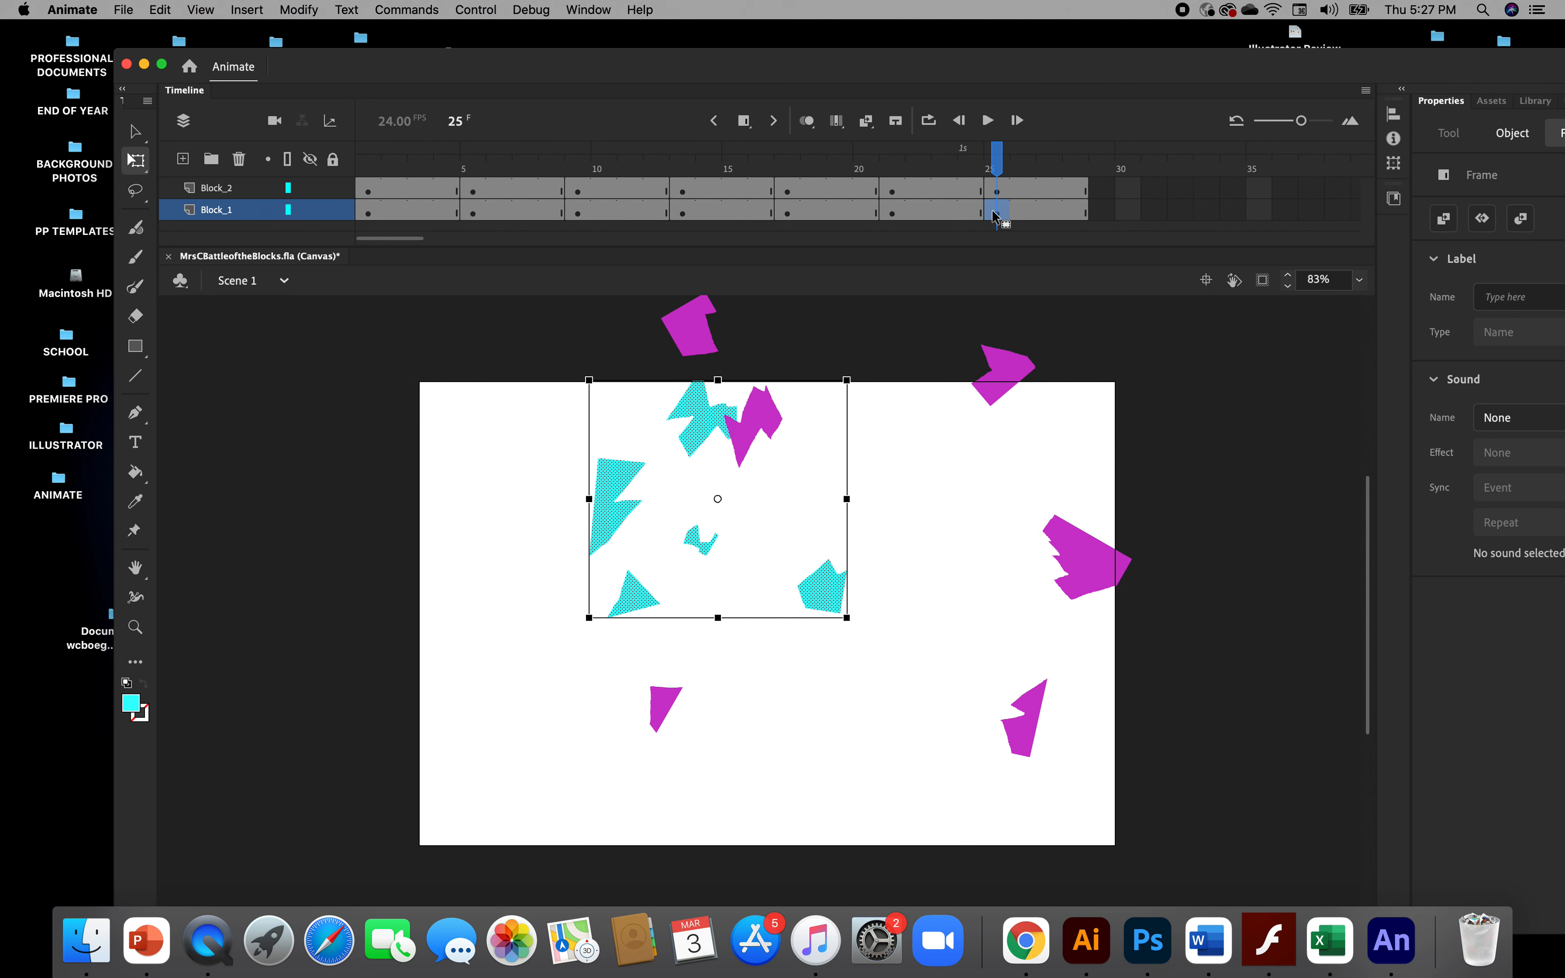
pyautogui.click(909, 456)
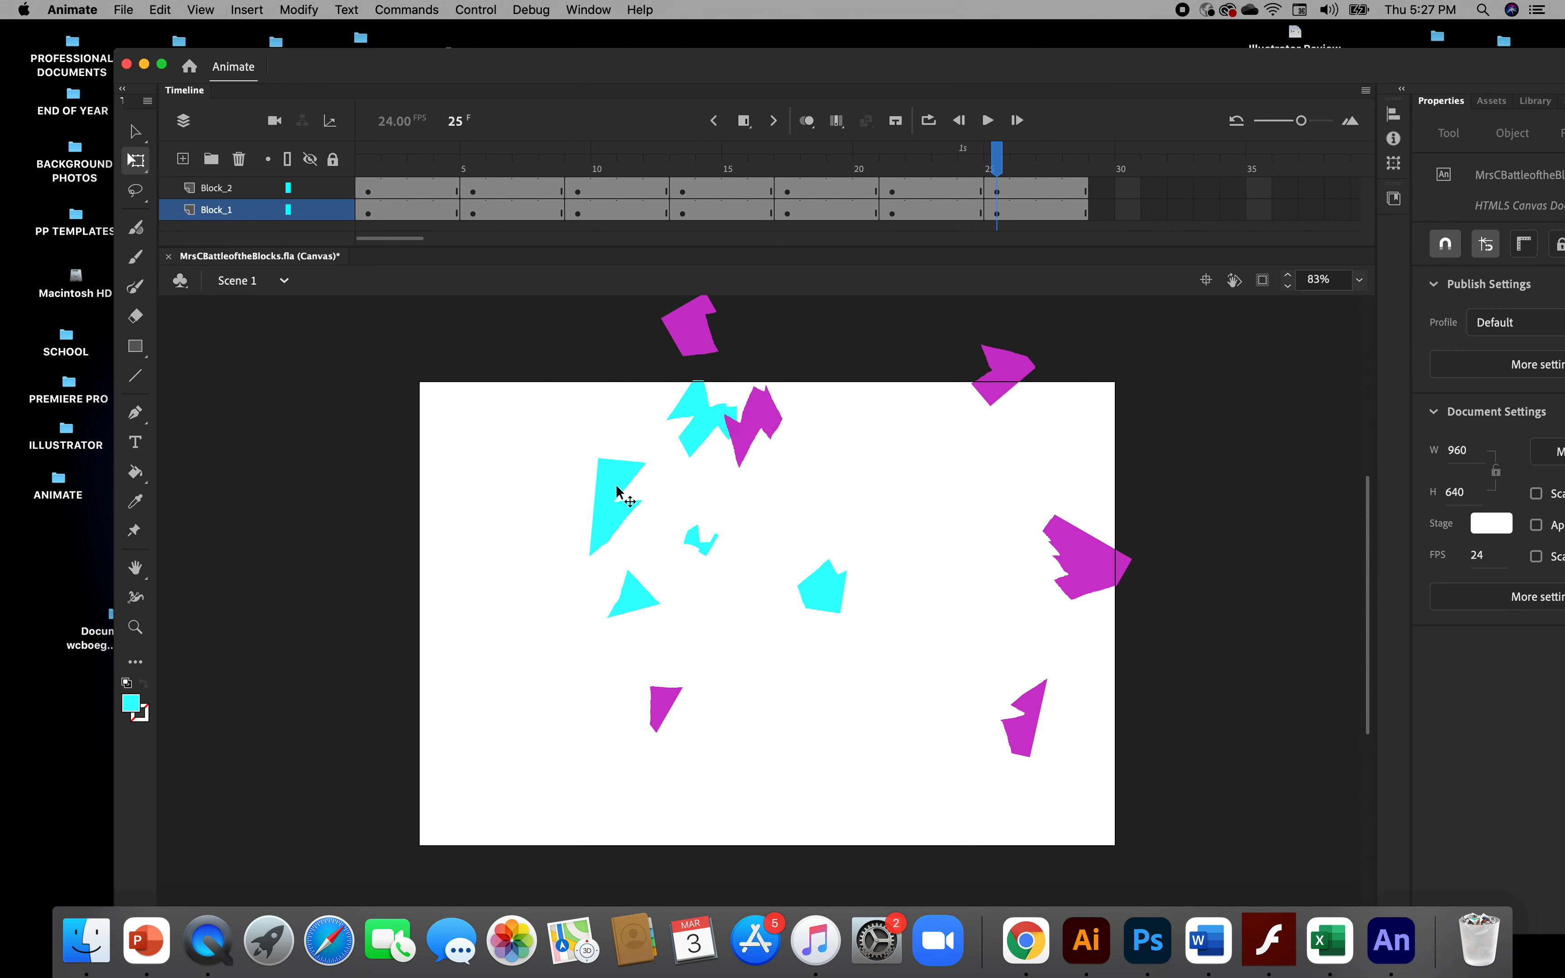
pyautogui.moveTo(618, 491); pyautogui.dragTo(518, 450)
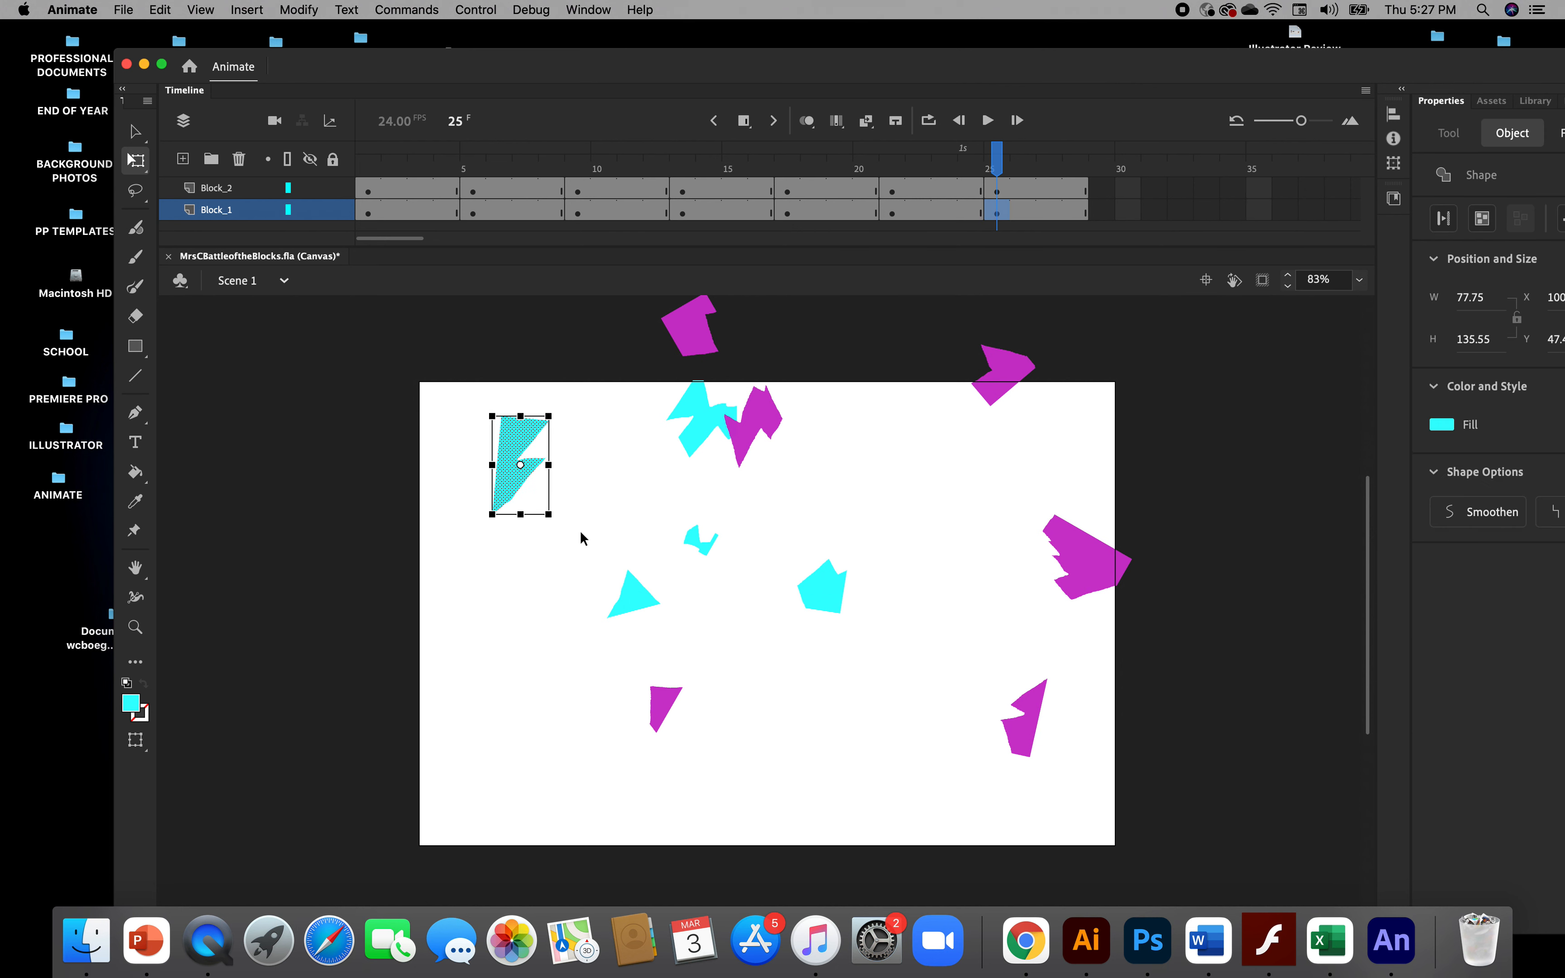
pyautogui.moveTo(631, 596); pyautogui.dragTo(505, 689)
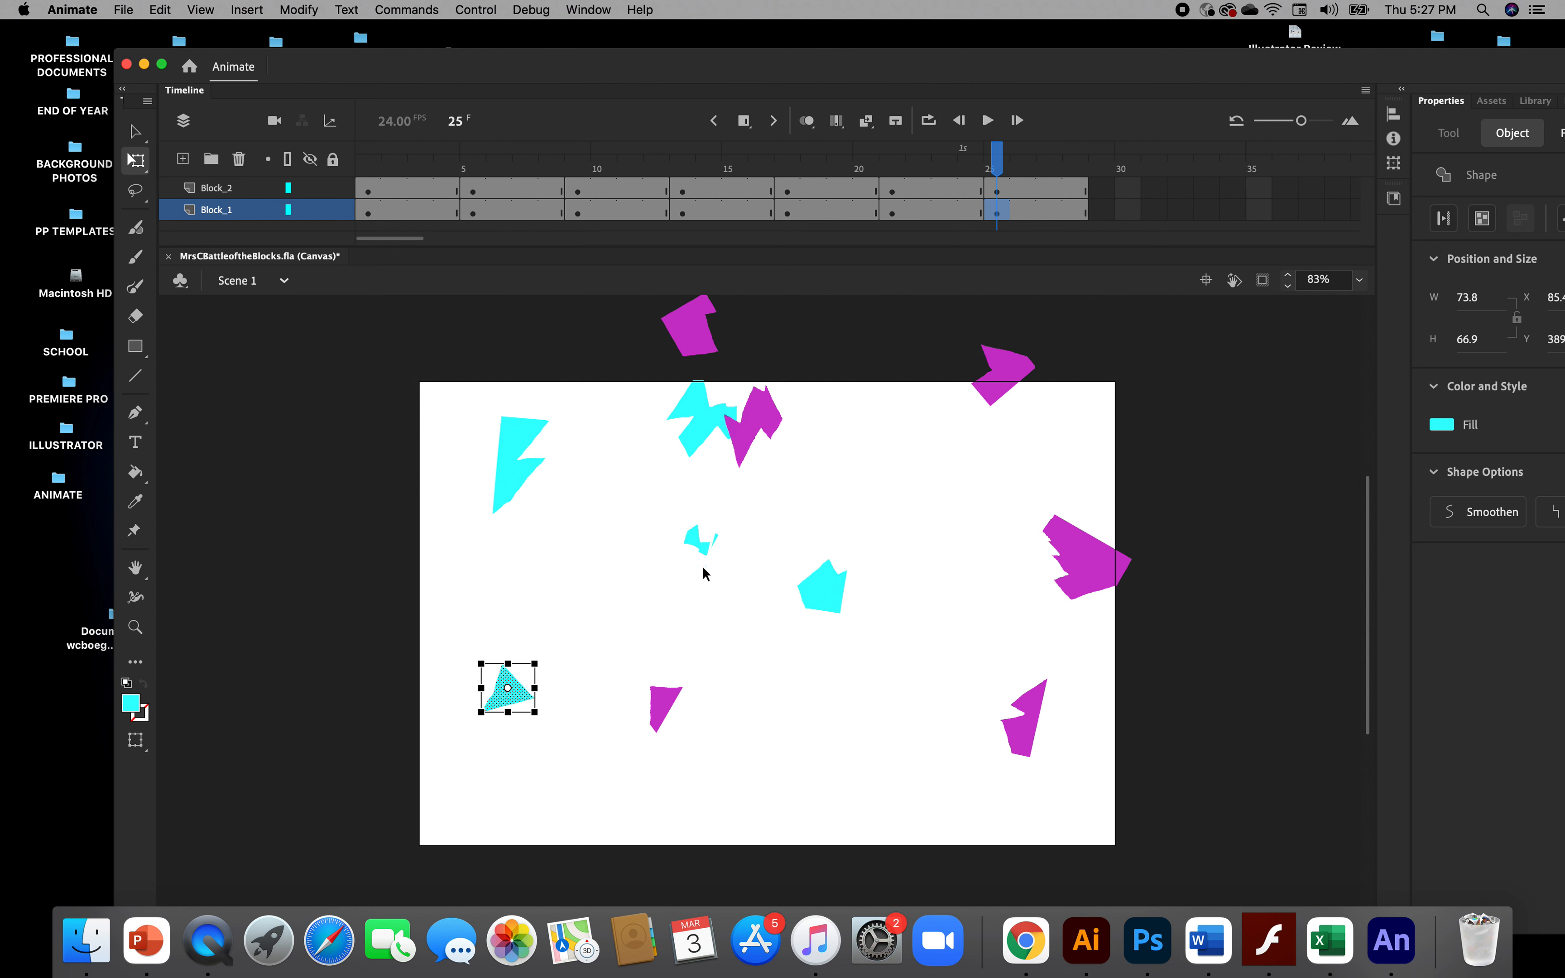
pyautogui.click(695, 537)
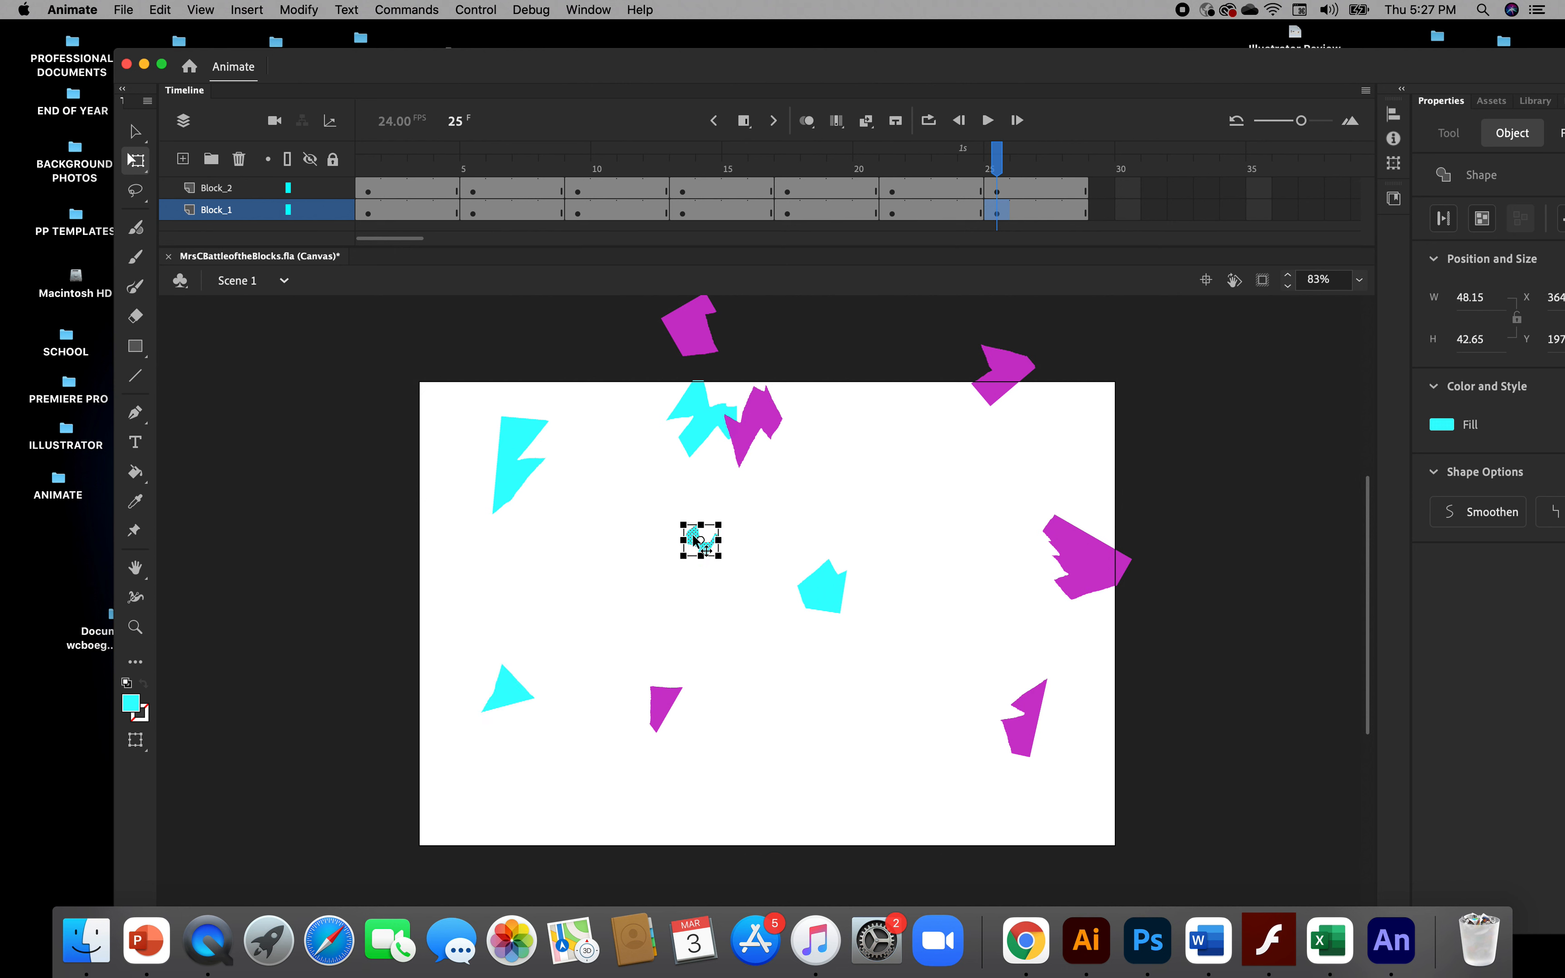
pyautogui.moveTo(695, 540); pyautogui.dragTo(638, 611)
pyautogui.moveTo(835, 595); pyautogui.dragTo(908, 734)
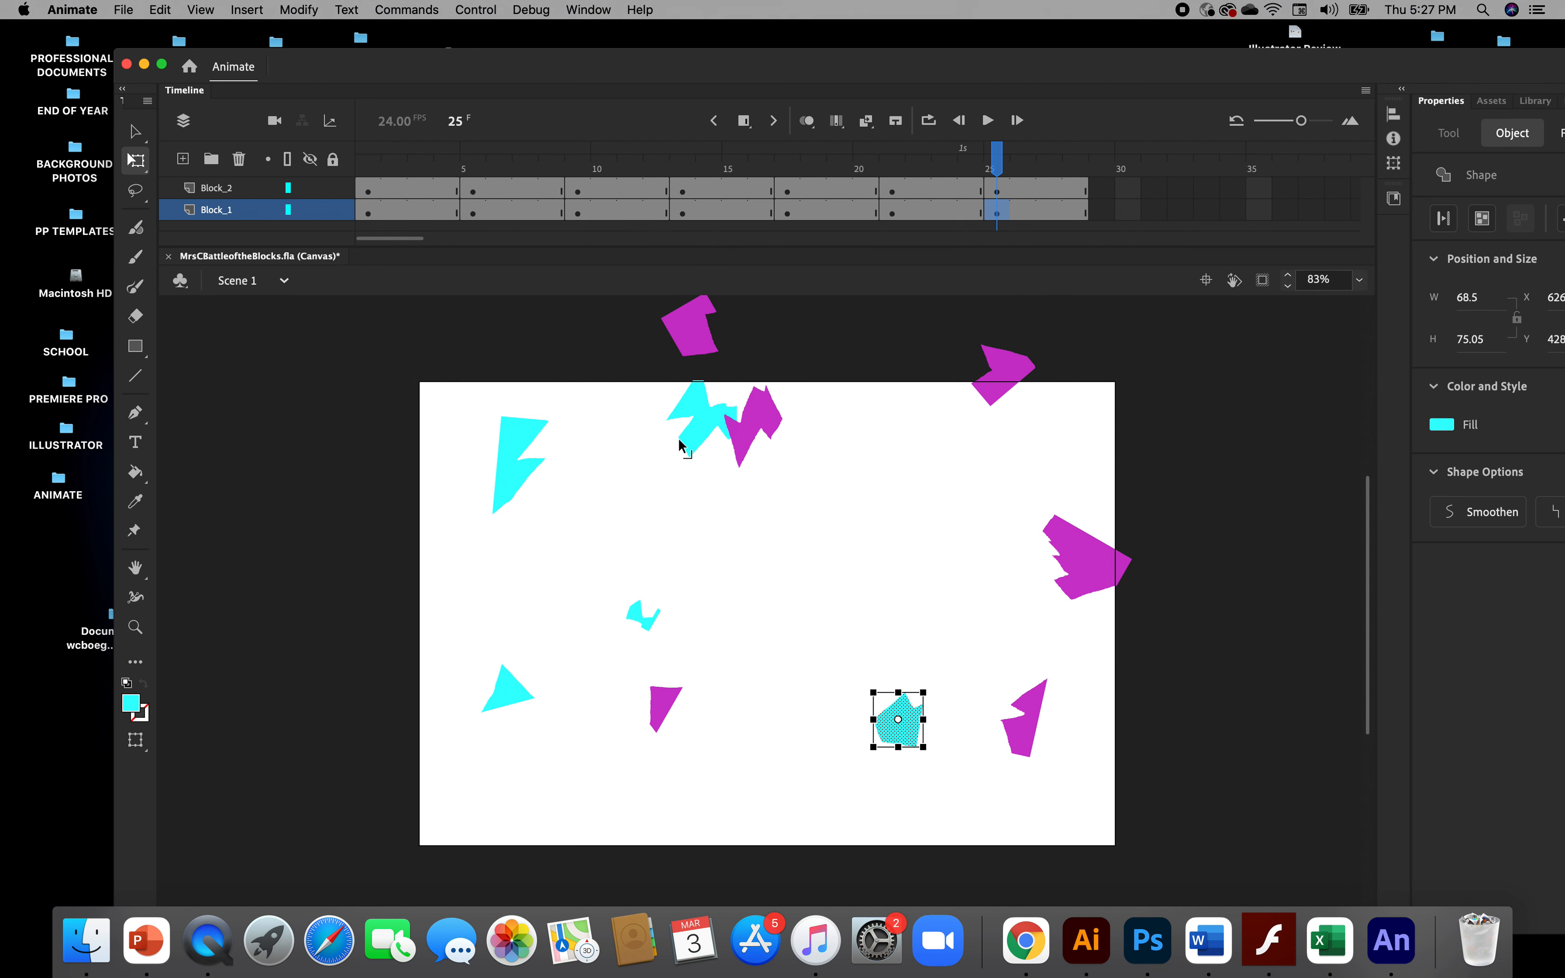
pyautogui.click(705, 421)
pyautogui.moveTo(701, 419); pyautogui.dragTo(635, 393)
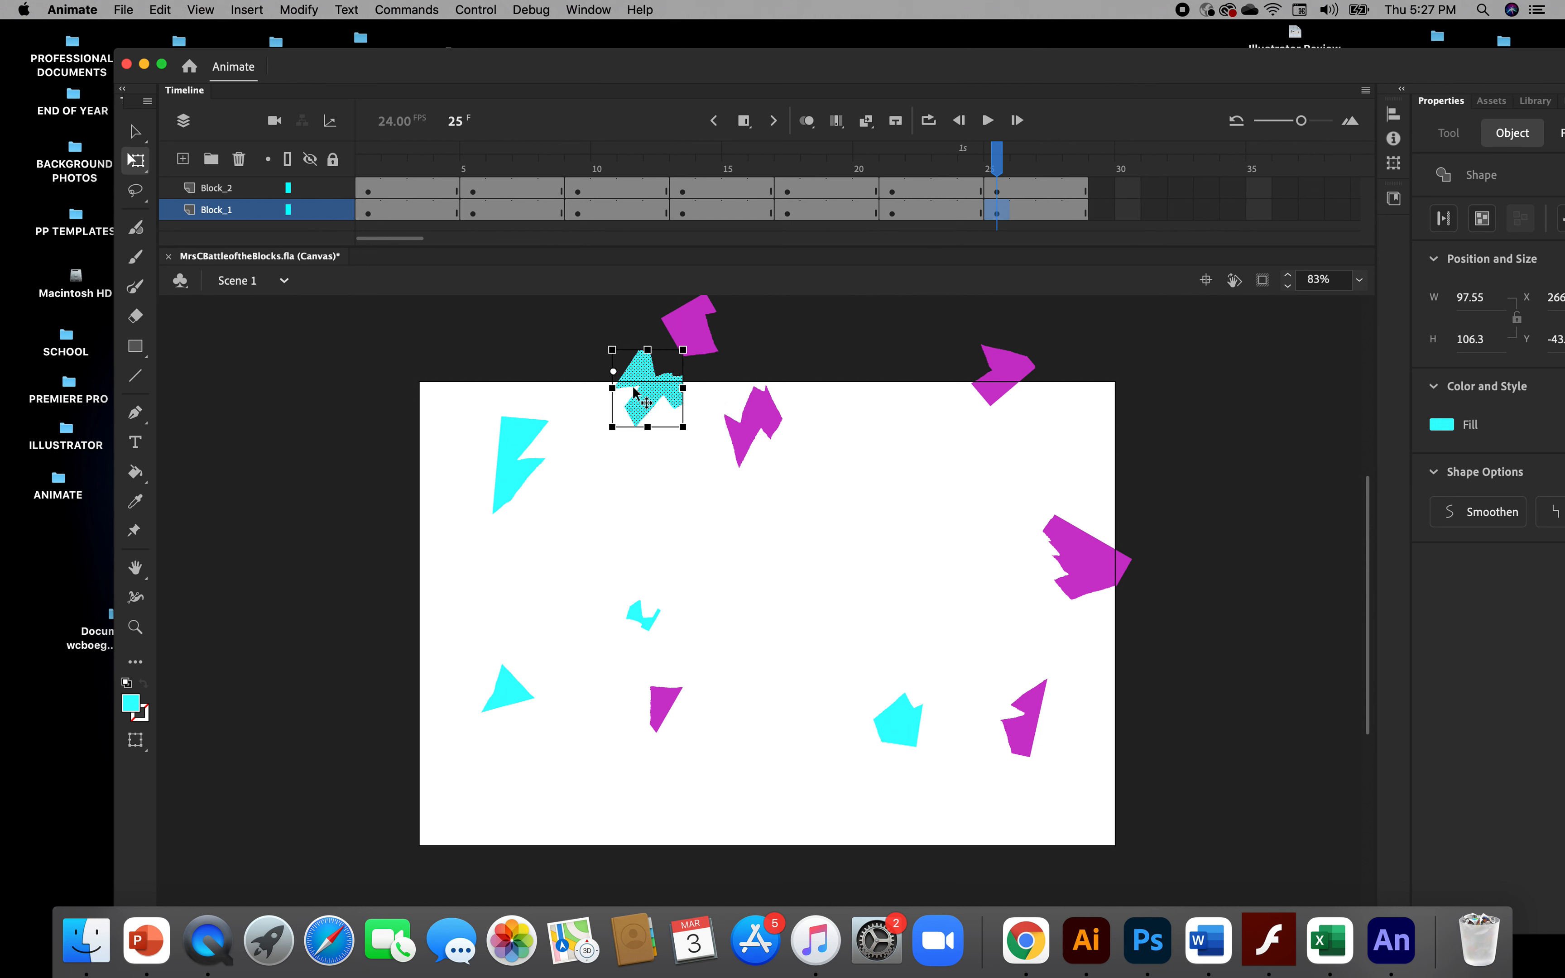
# Rotate the tall left-hand, triangular and small cyan fragments at frame 25
pyautogui.click(521, 432)
pyautogui.moveTo(483, 420); pyautogui.dragTo(534, 406)
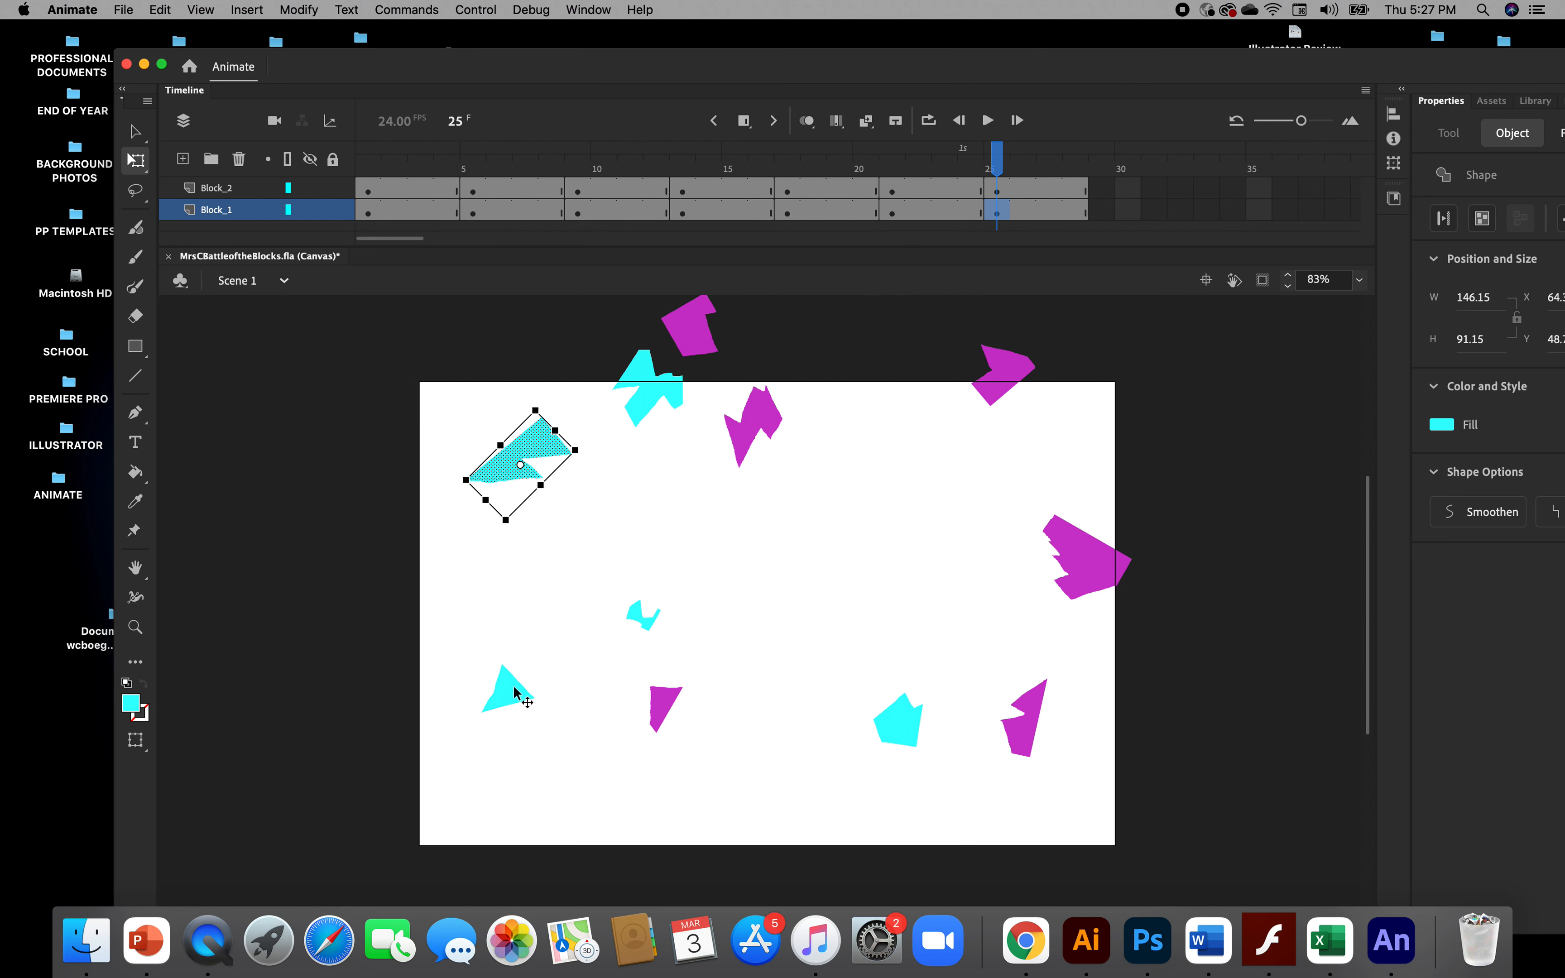
pyautogui.click(517, 691)
pyautogui.moveTo(547, 668); pyautogui.dragTo(564, 696)
pyautogui.click(634, 614)
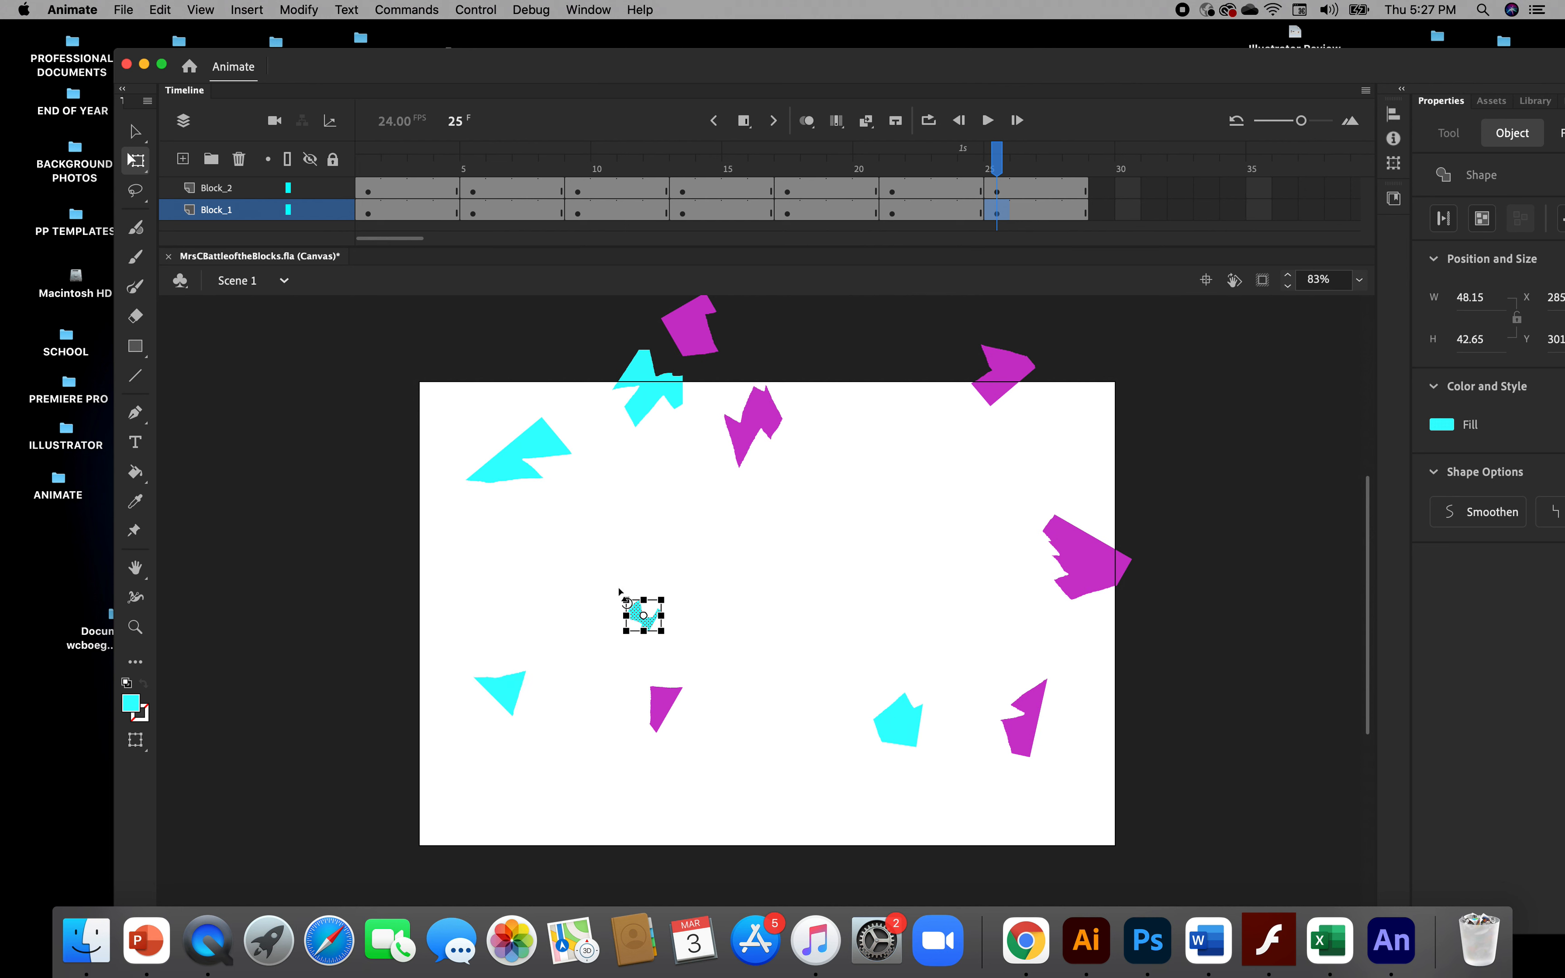
pyautogui.moveTo(618, 594); pyautogui.dragTo(606, 637)
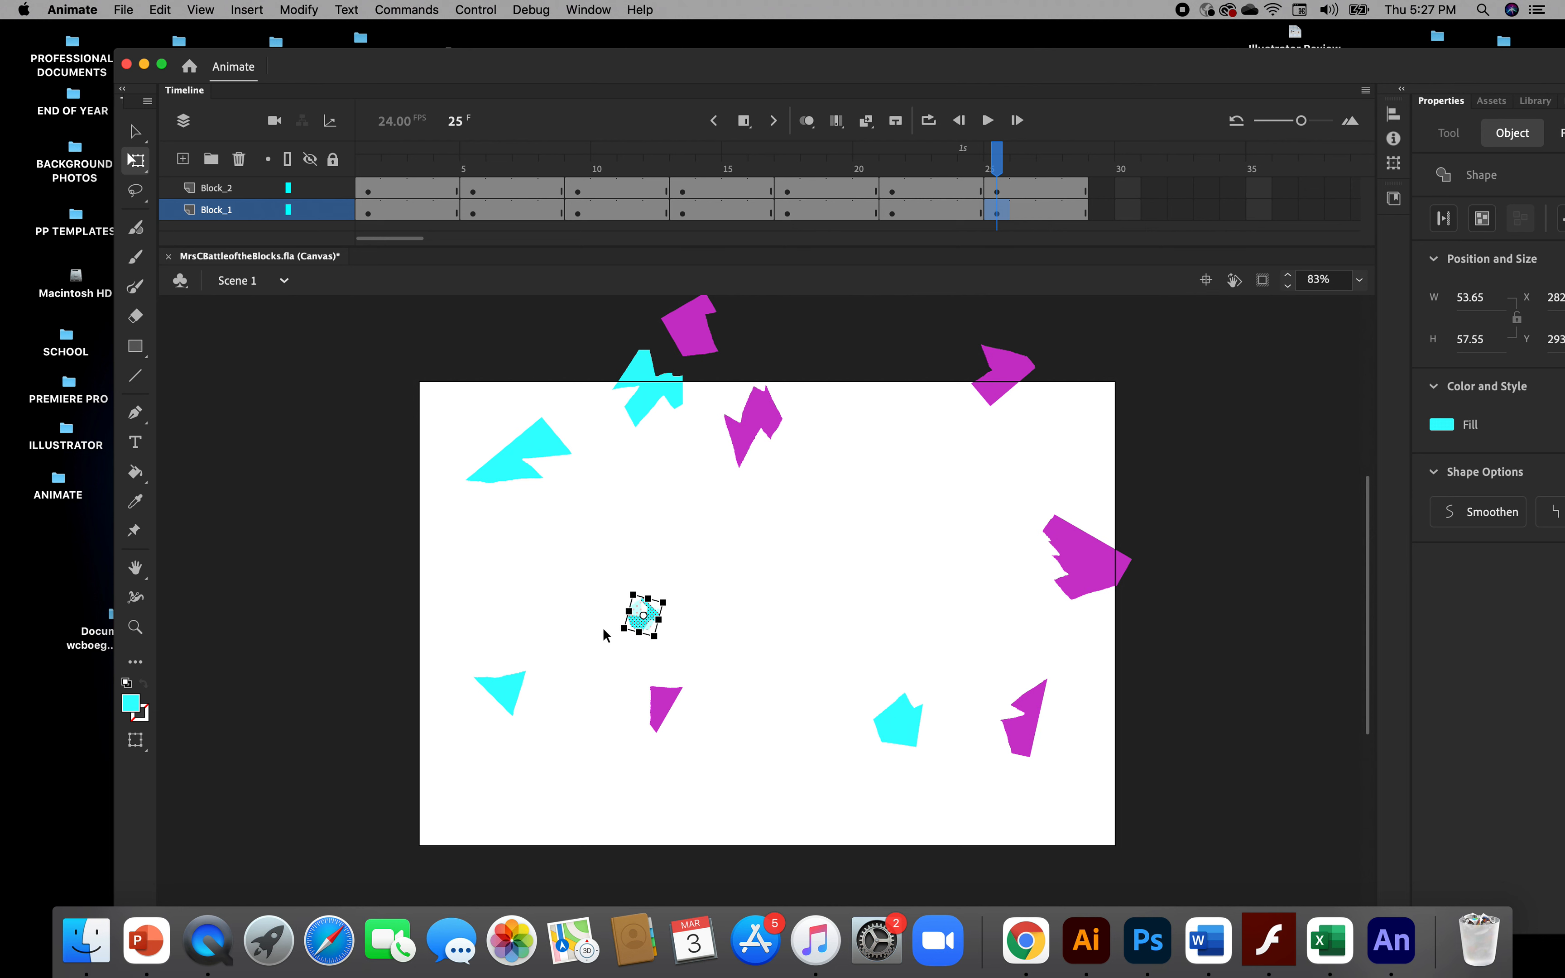
# Rotate the pentagonal cyan fragment and the upper cyan fragment at frame 25
pyautogui.click(909, 730)
pyautogui.moveTo(914, 767); pyautogui.dragTo(896, 778)
pyautogui.click(654, 368)
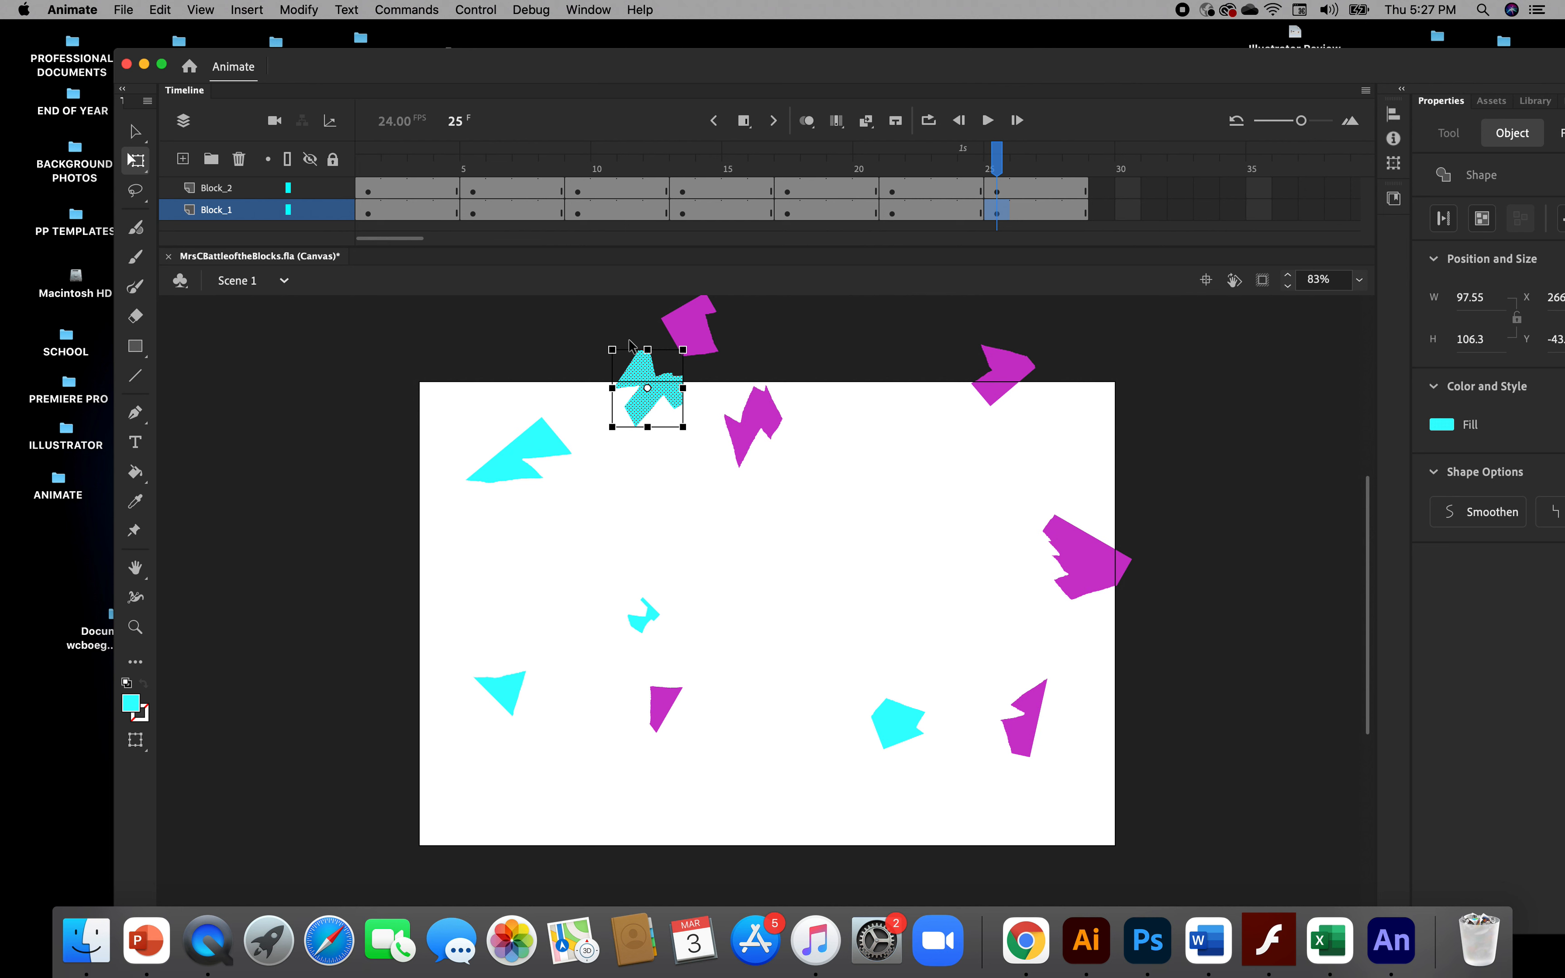
pyautogui.moveTo(608, 350); pyautogui.dragTo(615, 339)
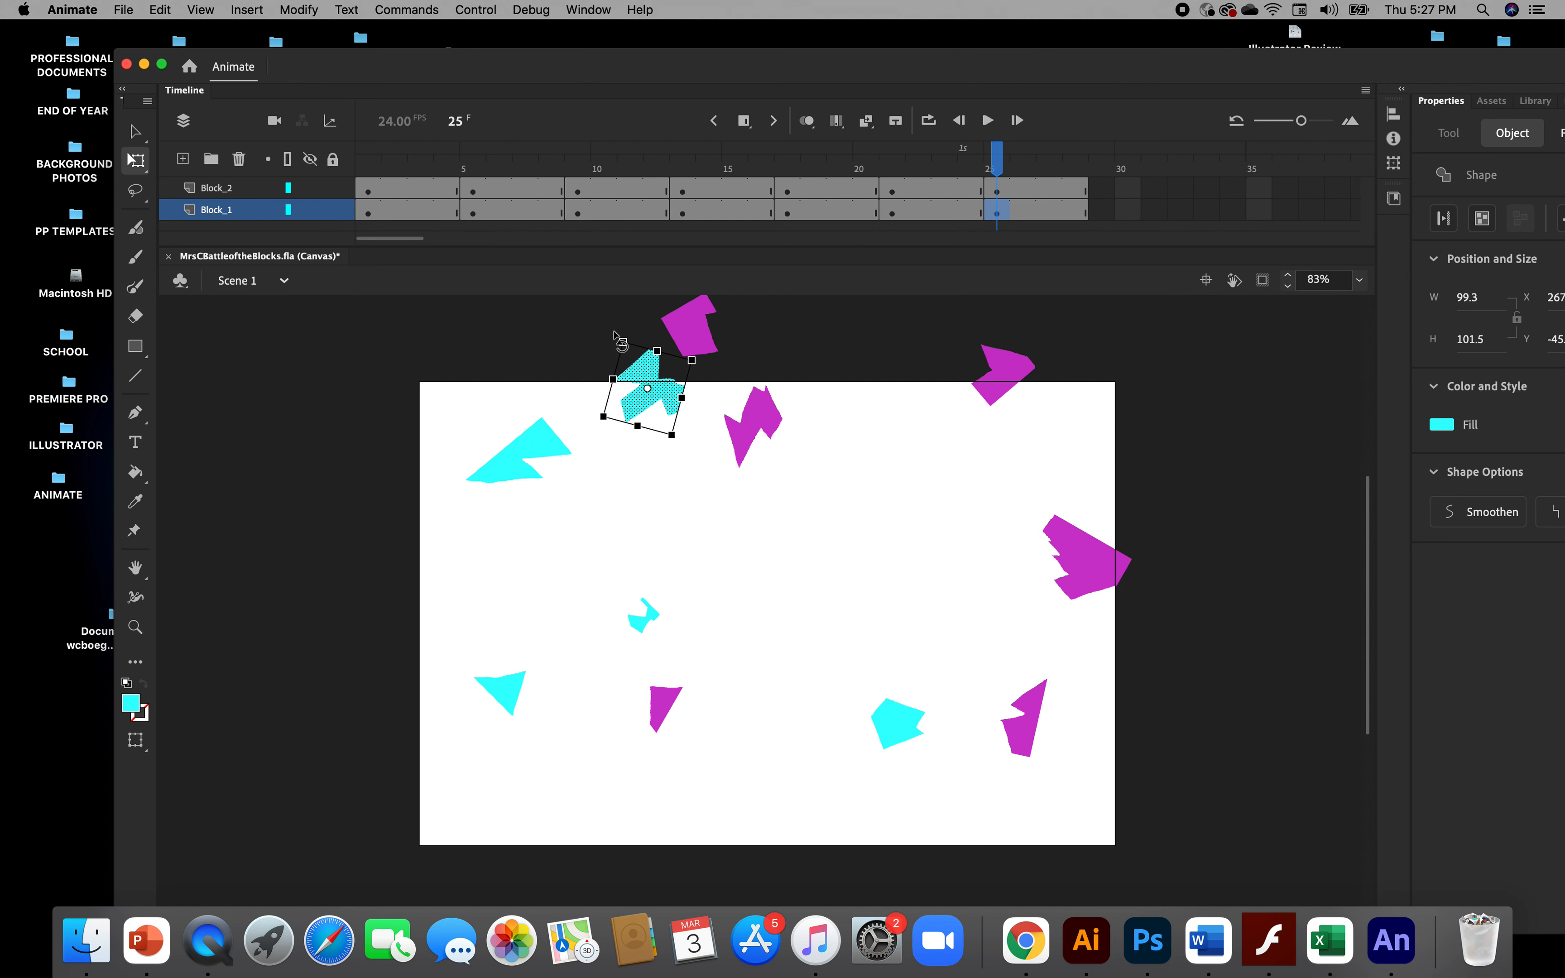
# Insert a keyframe at frame 29 on the Block_2 layer and extend its frames to frame 32
pyautogui.moveTo(999, 162); pyautogui.dragTo(1072, 207)
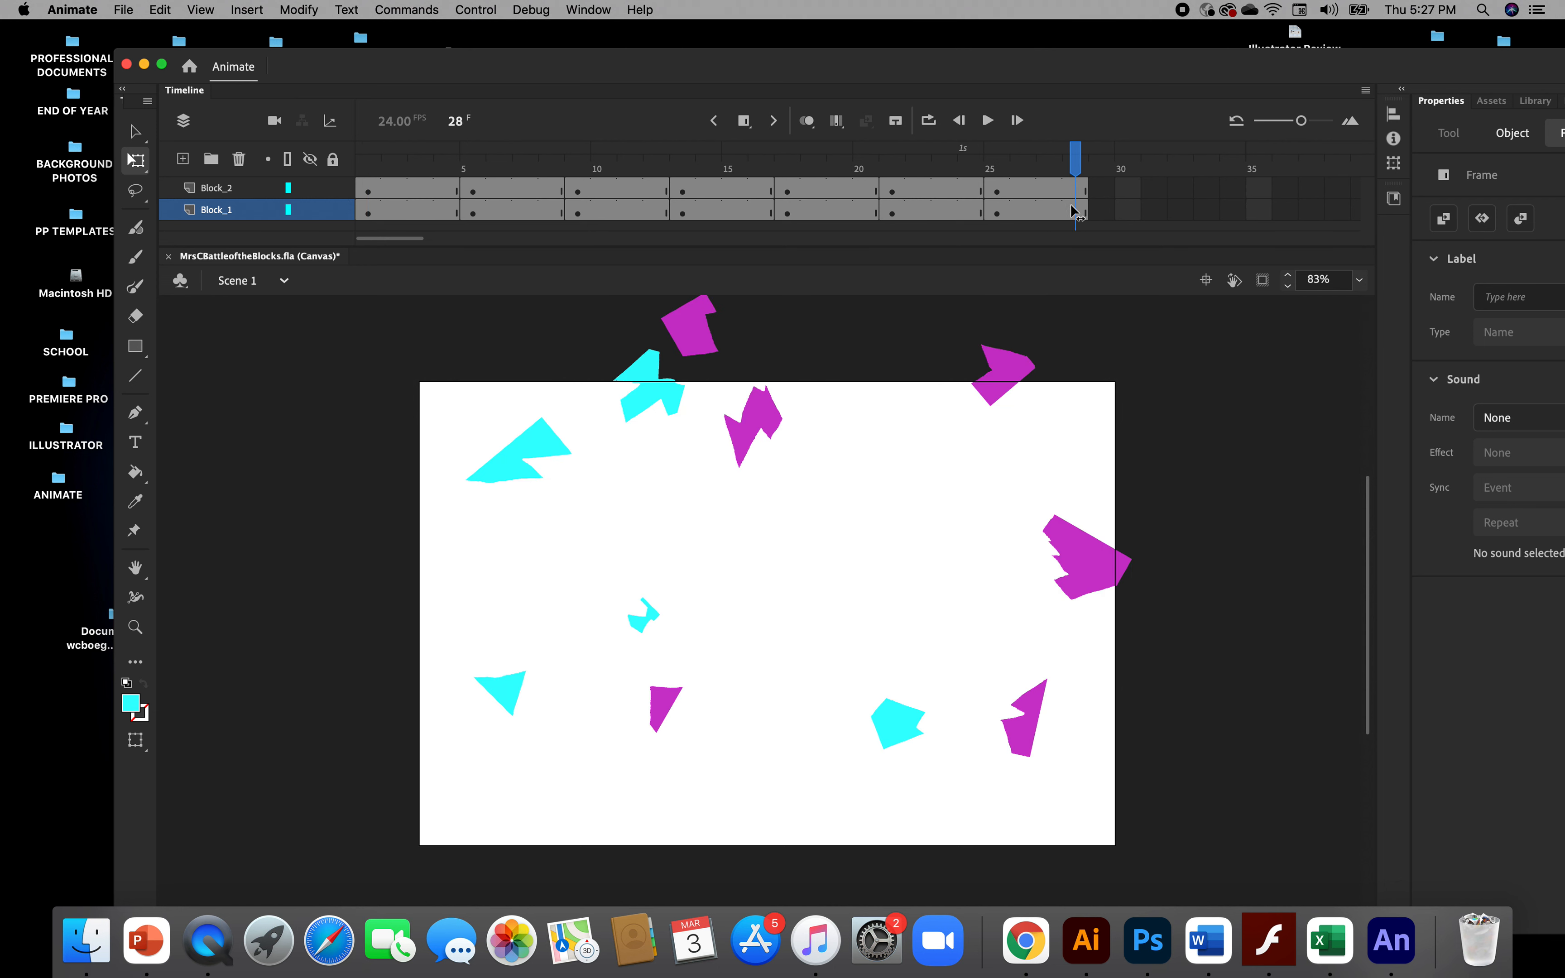
pyautogui.click(1112, 218)
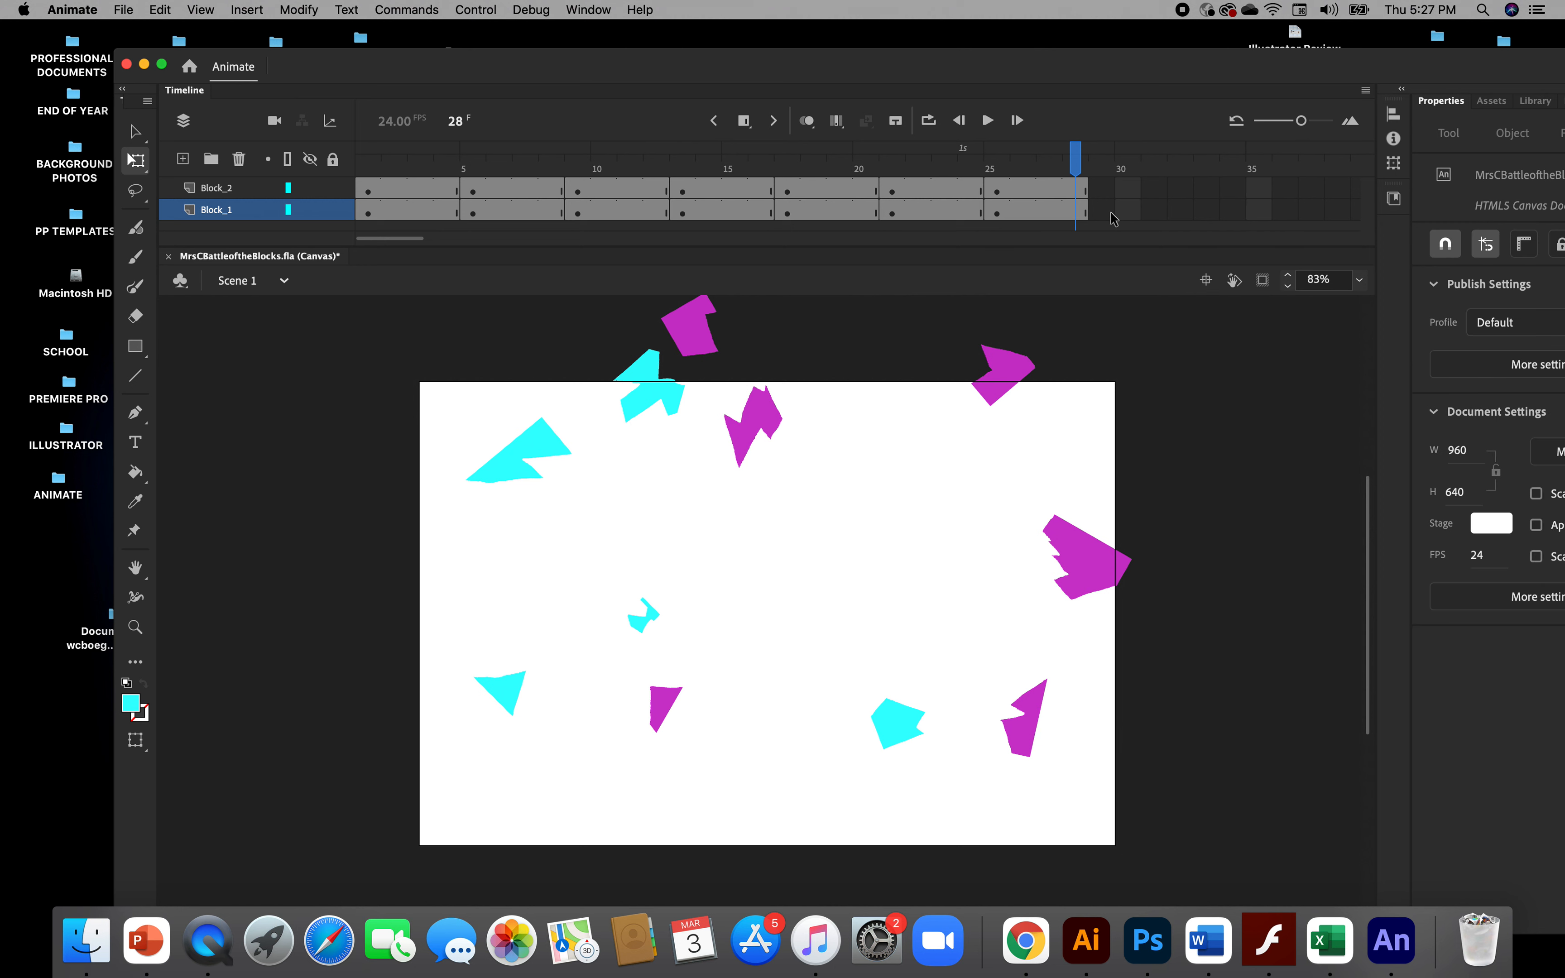
pyautogui.click(1100, 194)
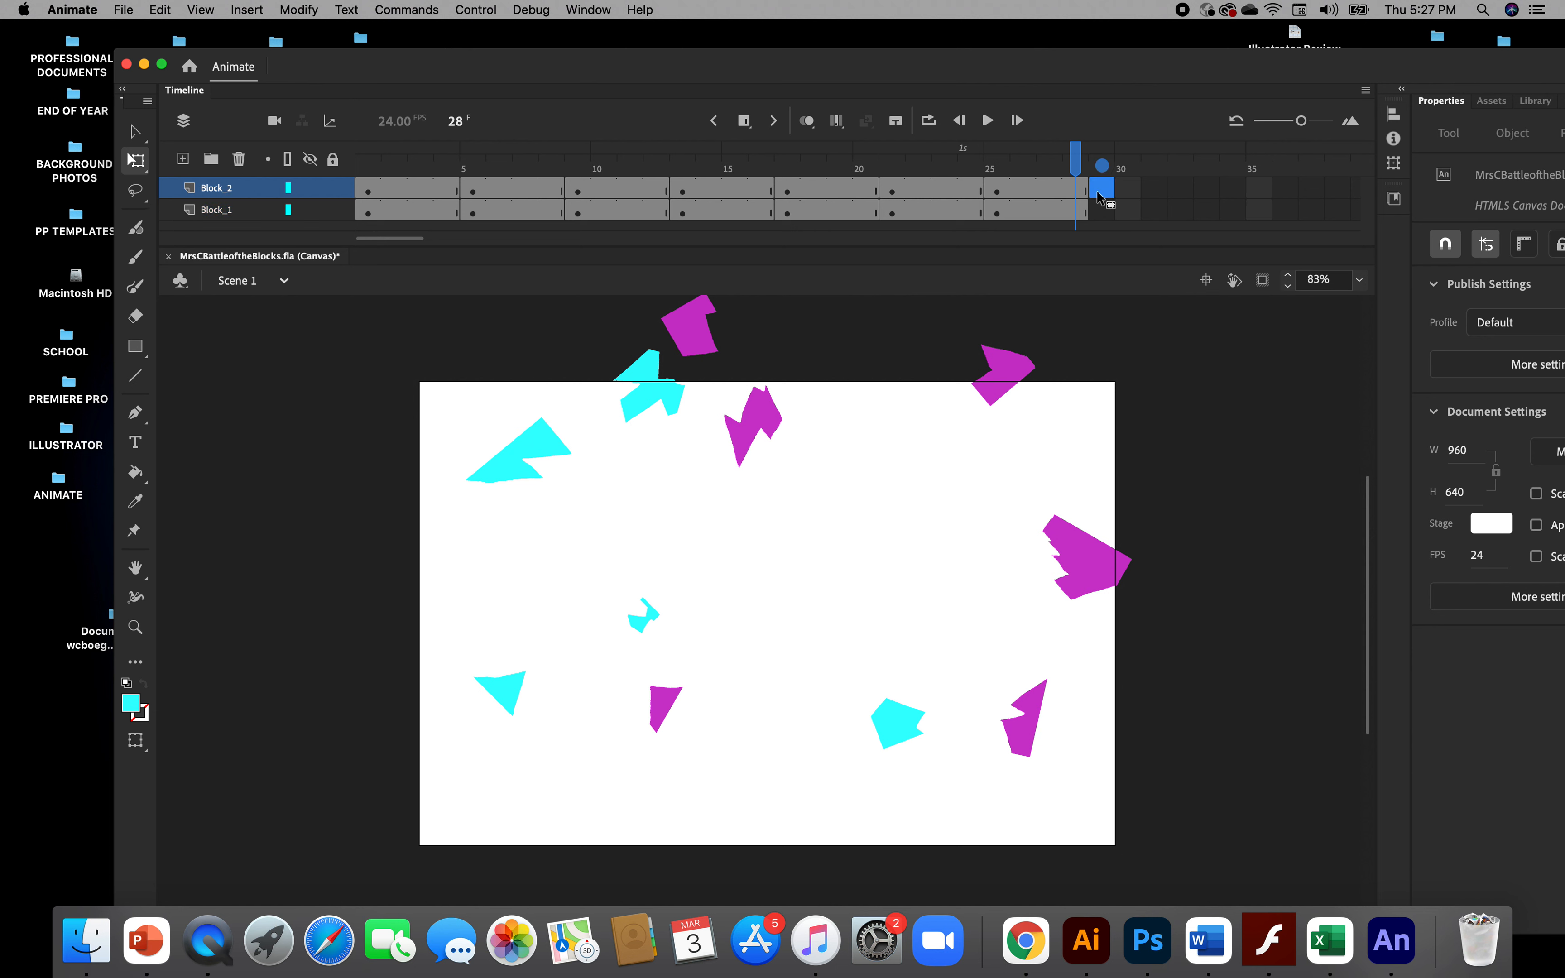
pyautogui.click(751, 134)
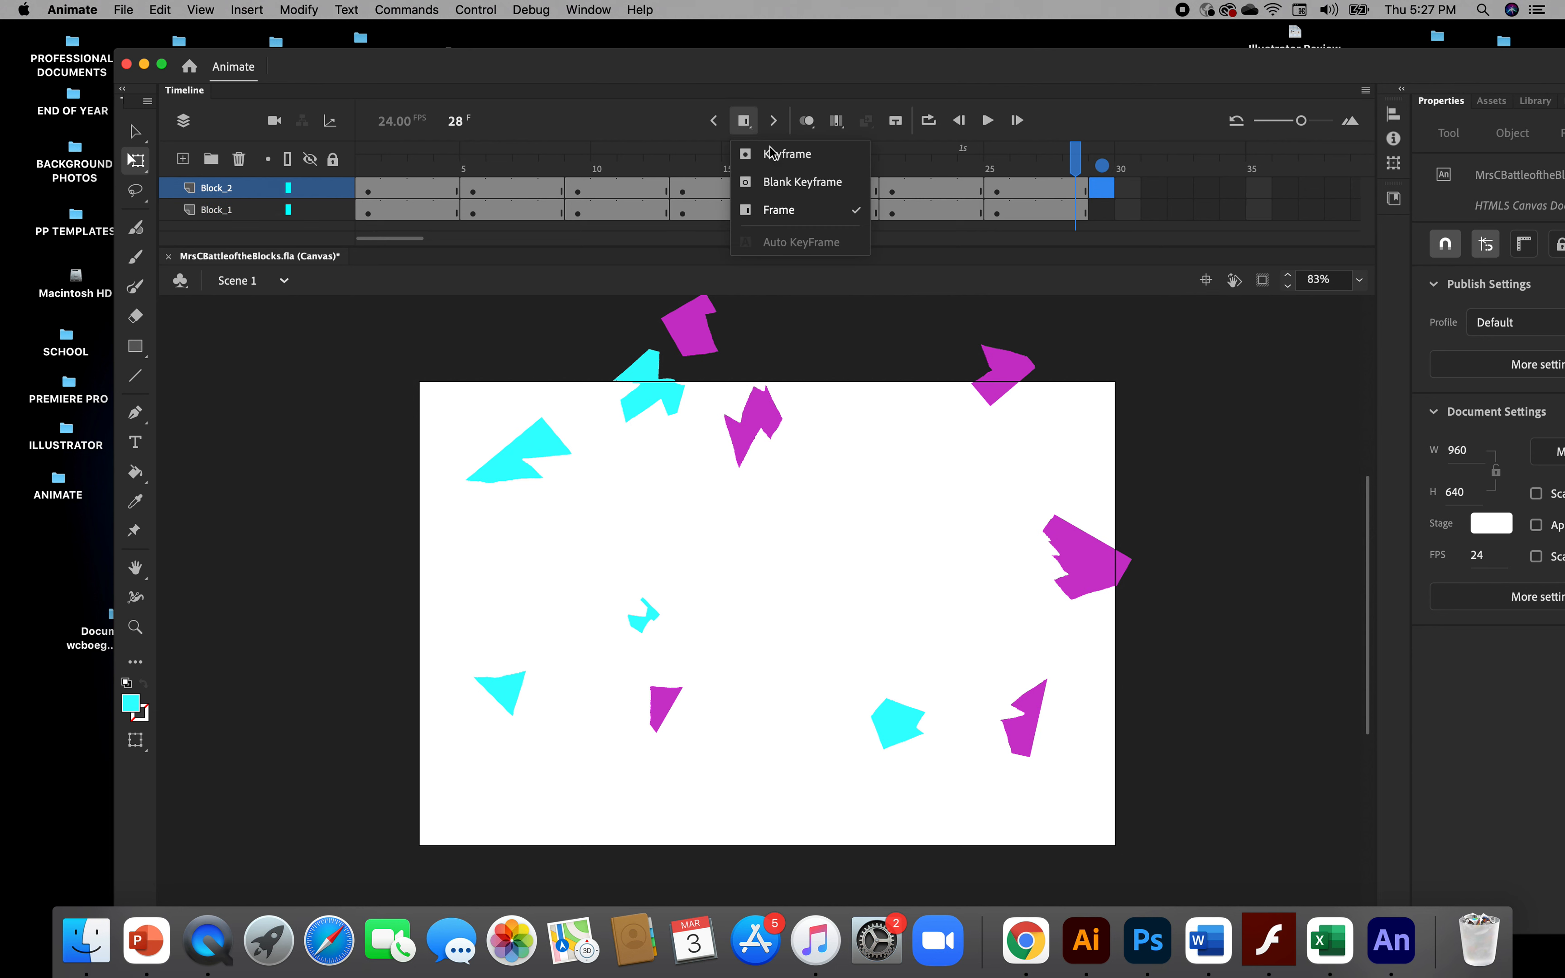
pyautogui.click(785, 184)
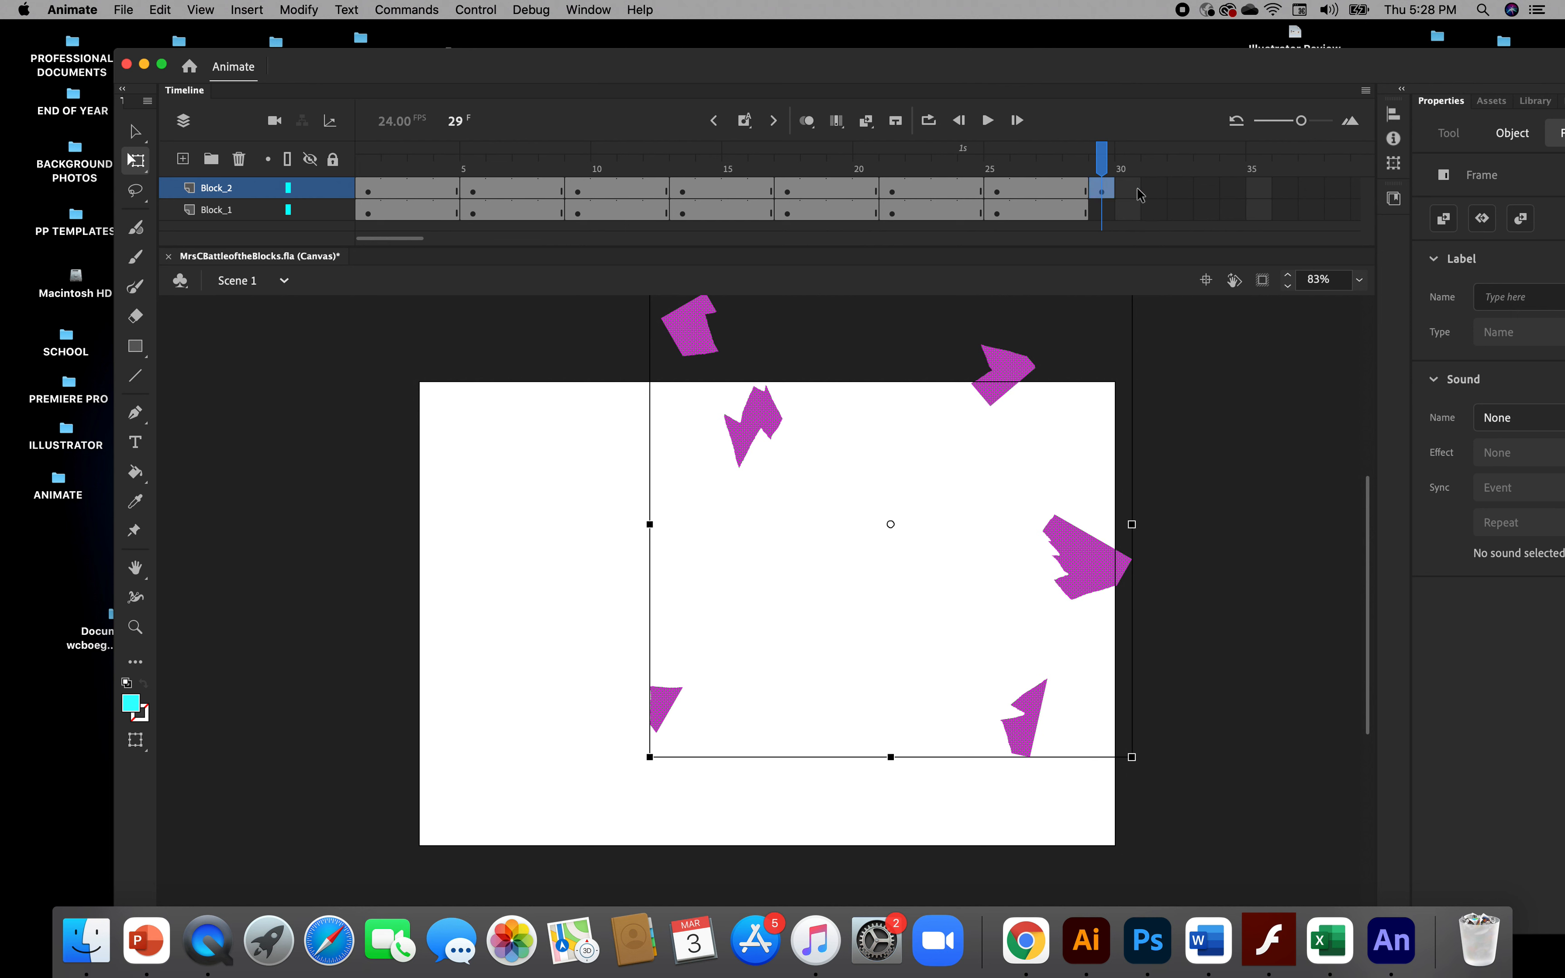
pyautogui.click(1188, 192)
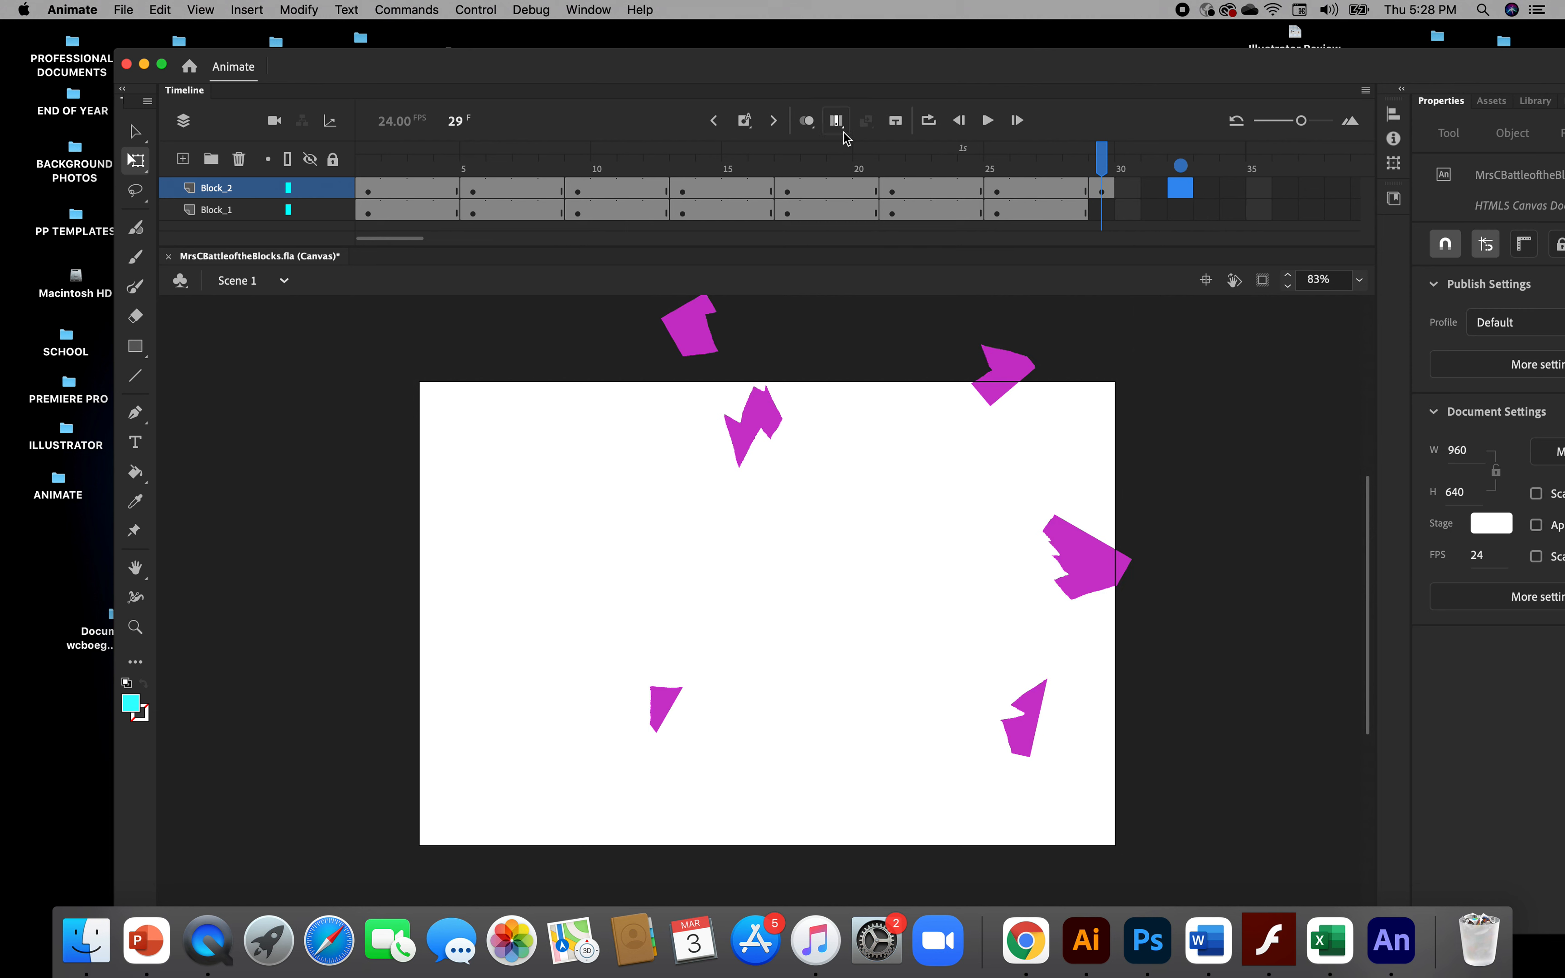
pyautogui.click(753, 129)
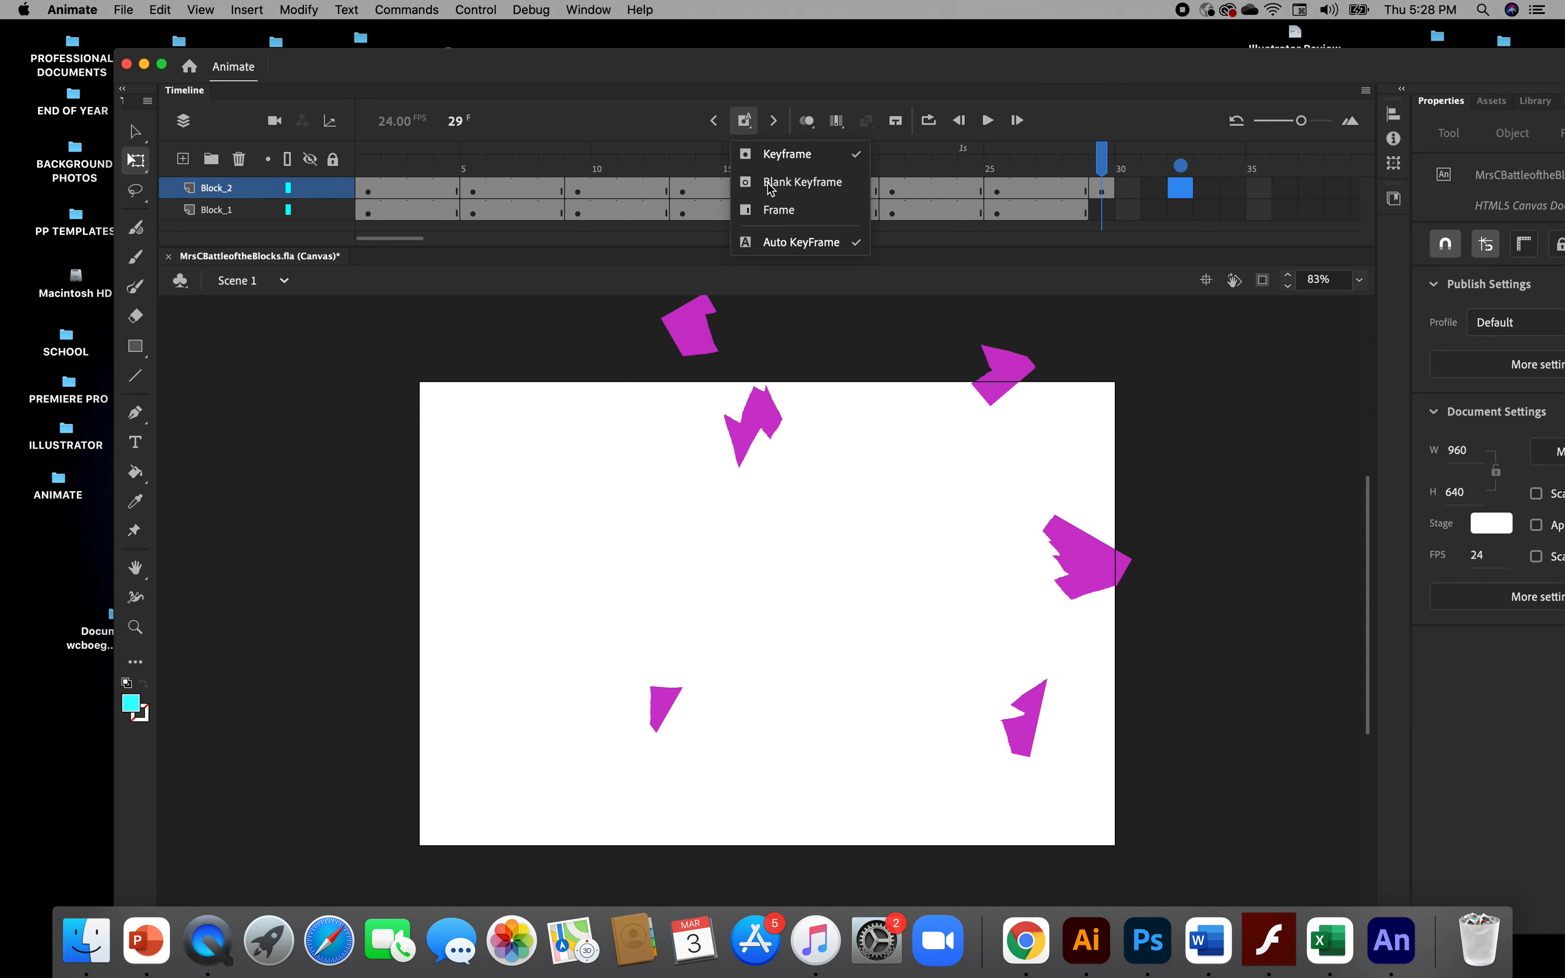
pyautogui.click(780, 212)
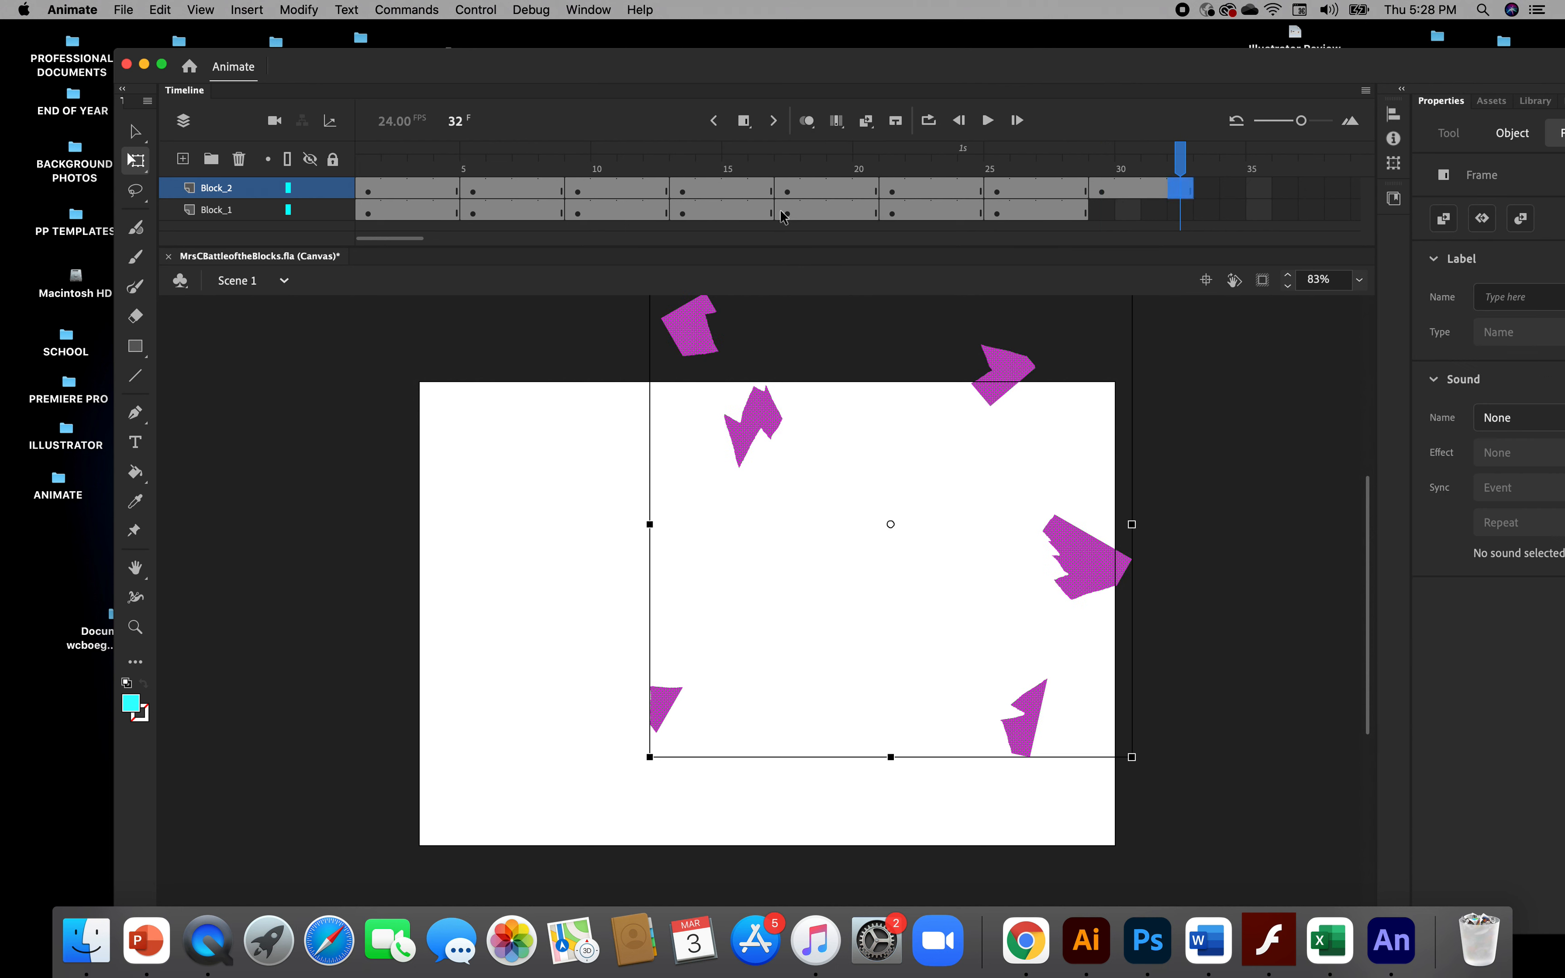
# Insert a keyframe at frame 29 on the Block_1 layer and extend its frames to frame 32
pyautogui.click(1103, 211)
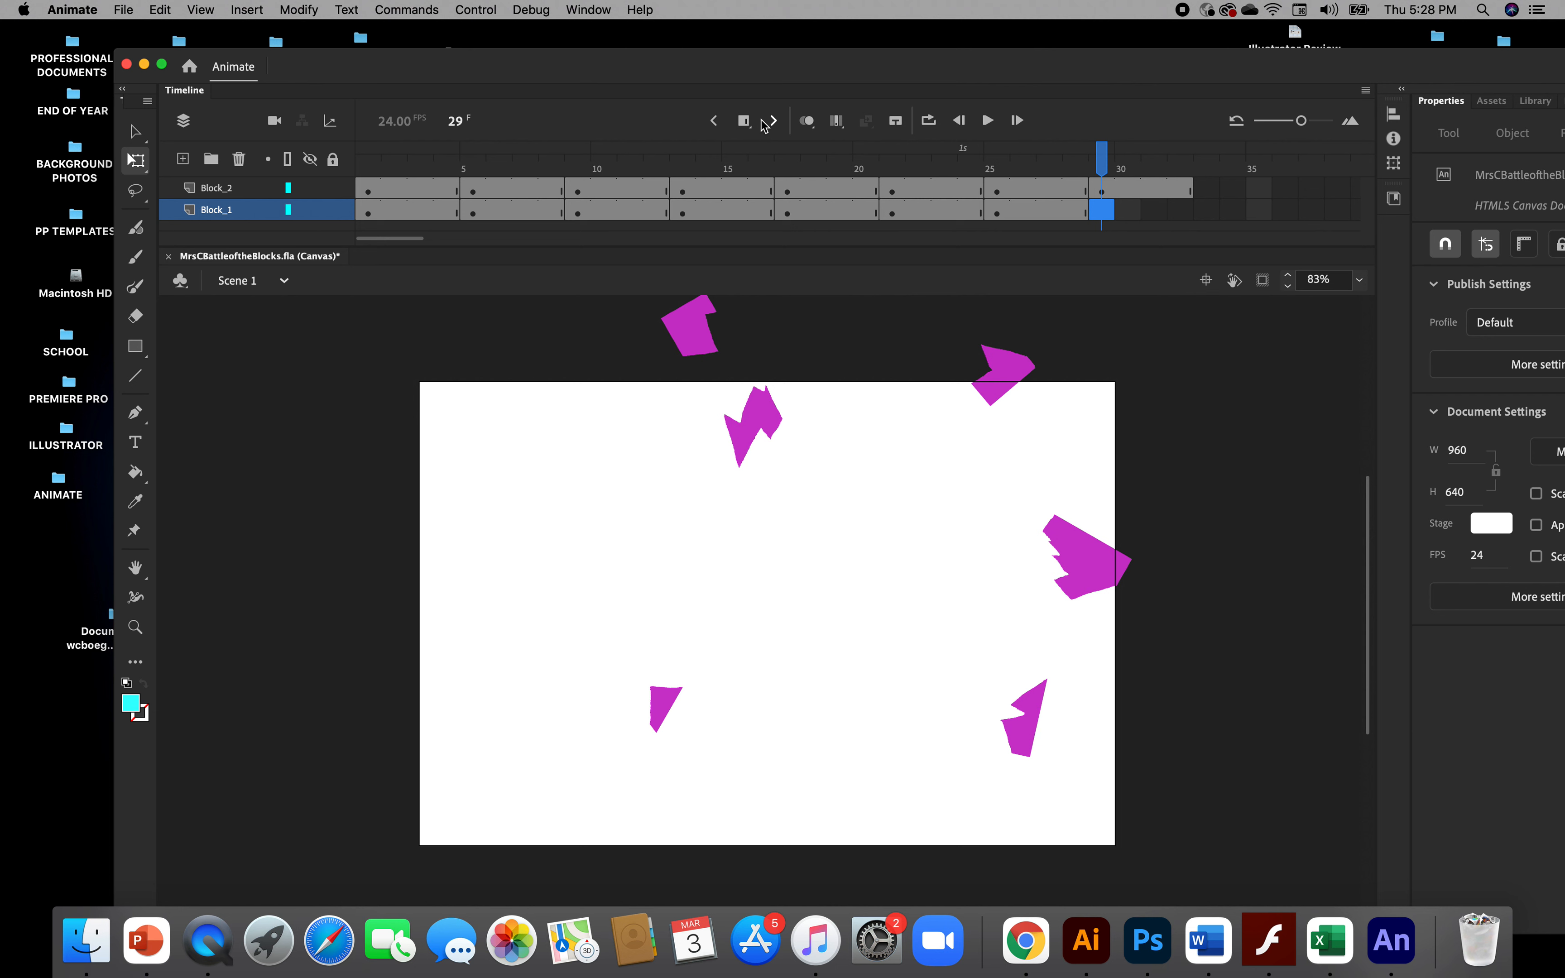
pyautogui.click(750, 129)
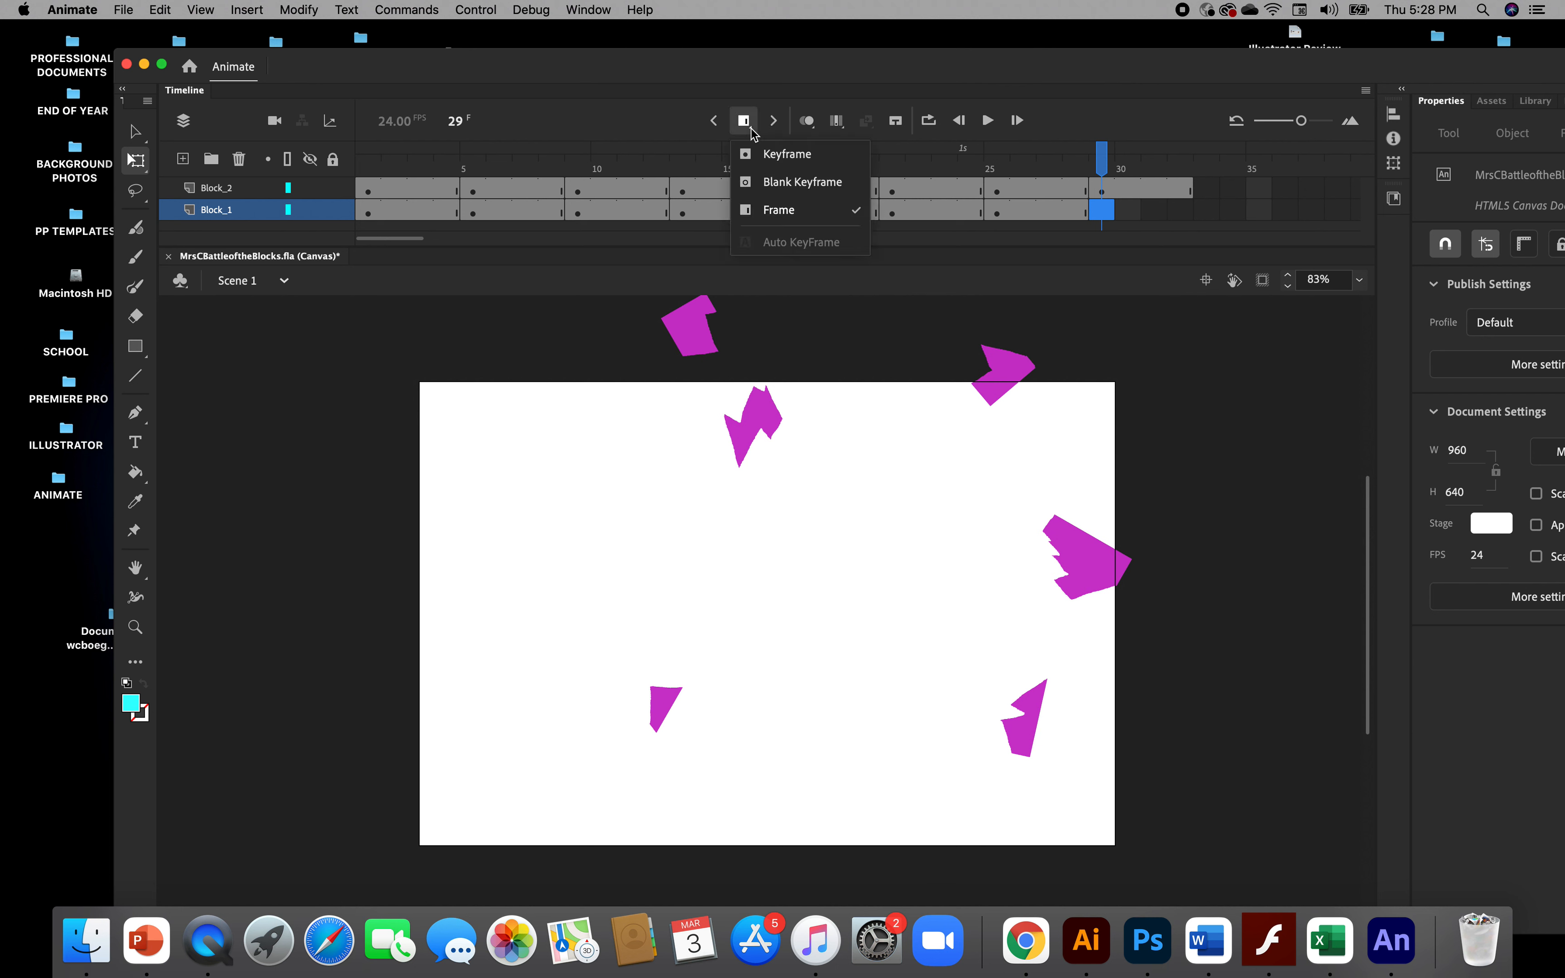
pyautogui.click(765, 155)
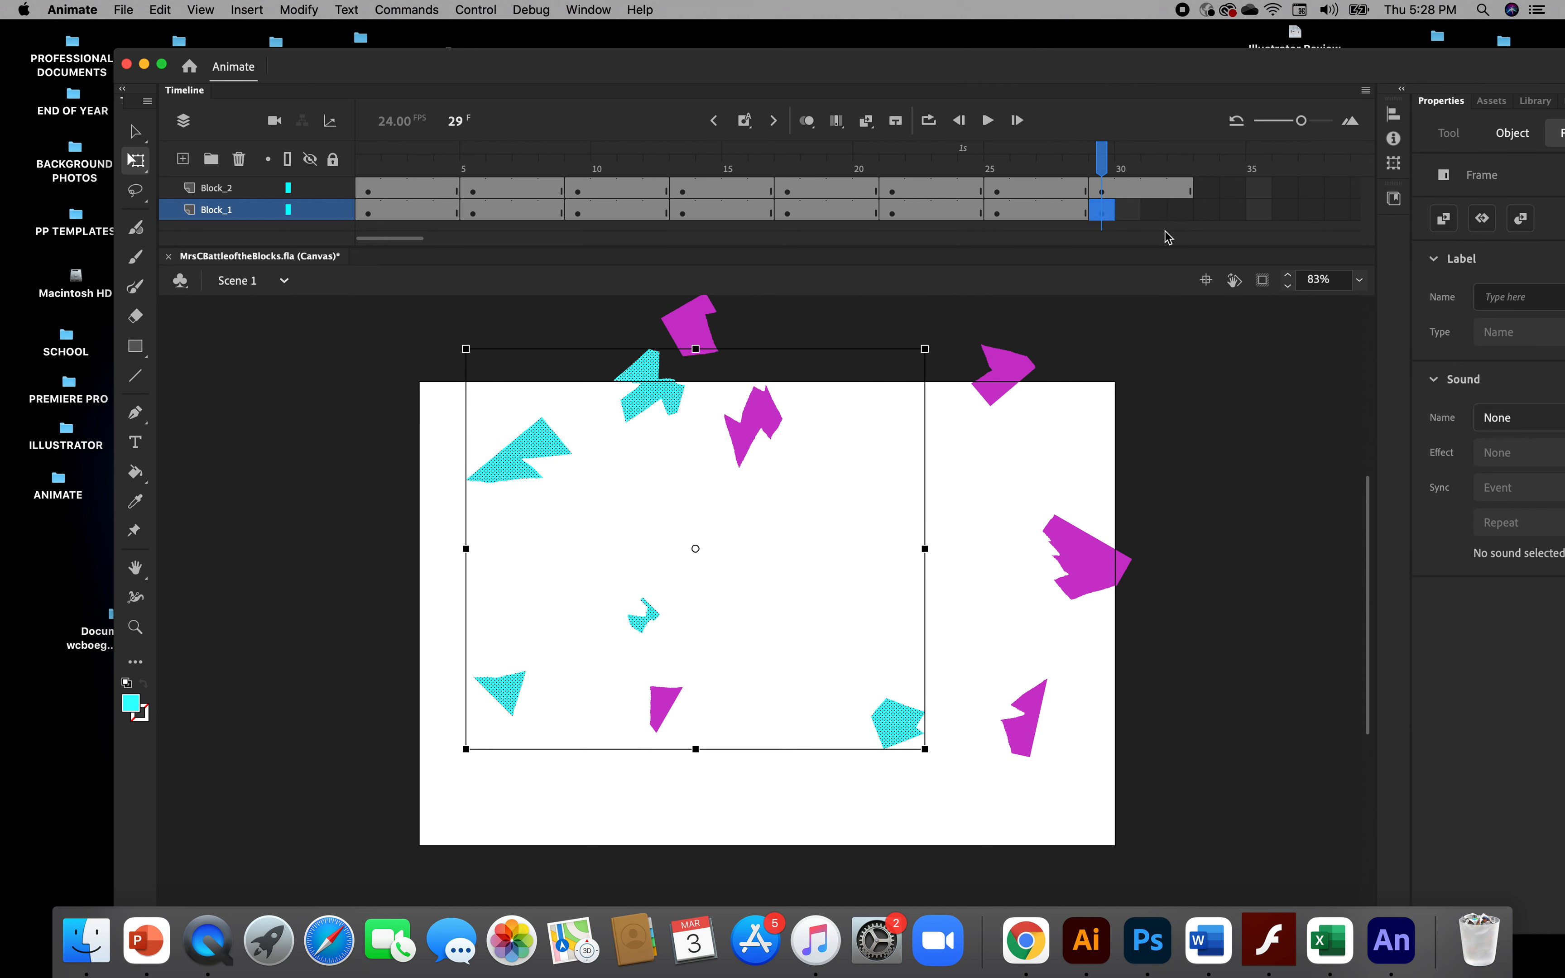
pyautogui.click(1186, 213)
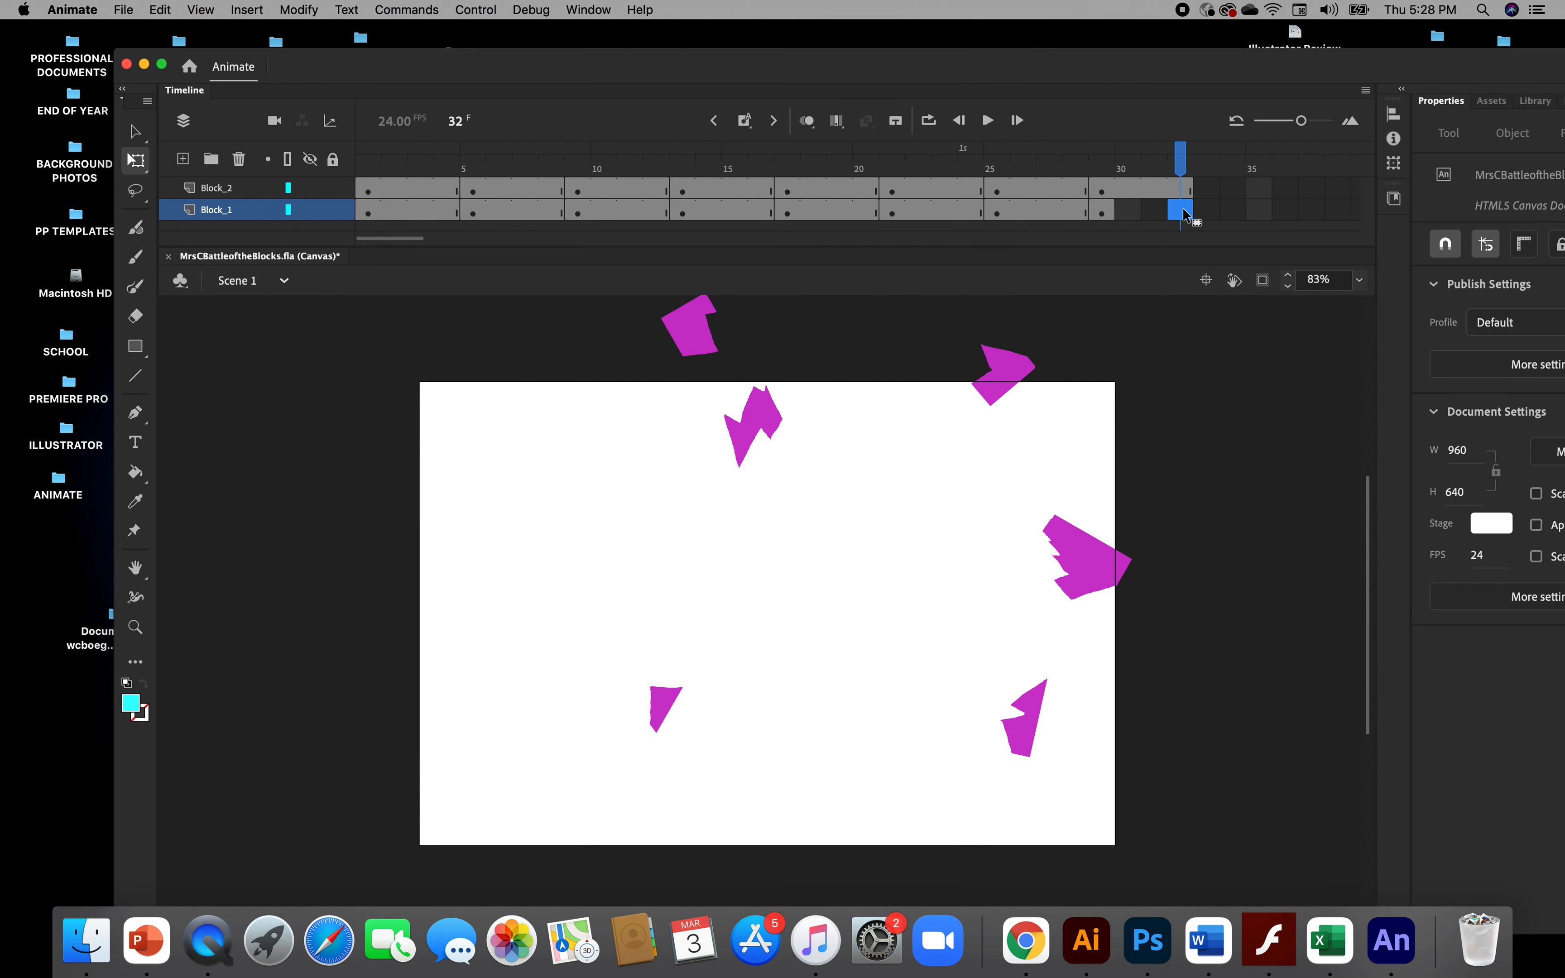
pyautogui.click(752, 128)
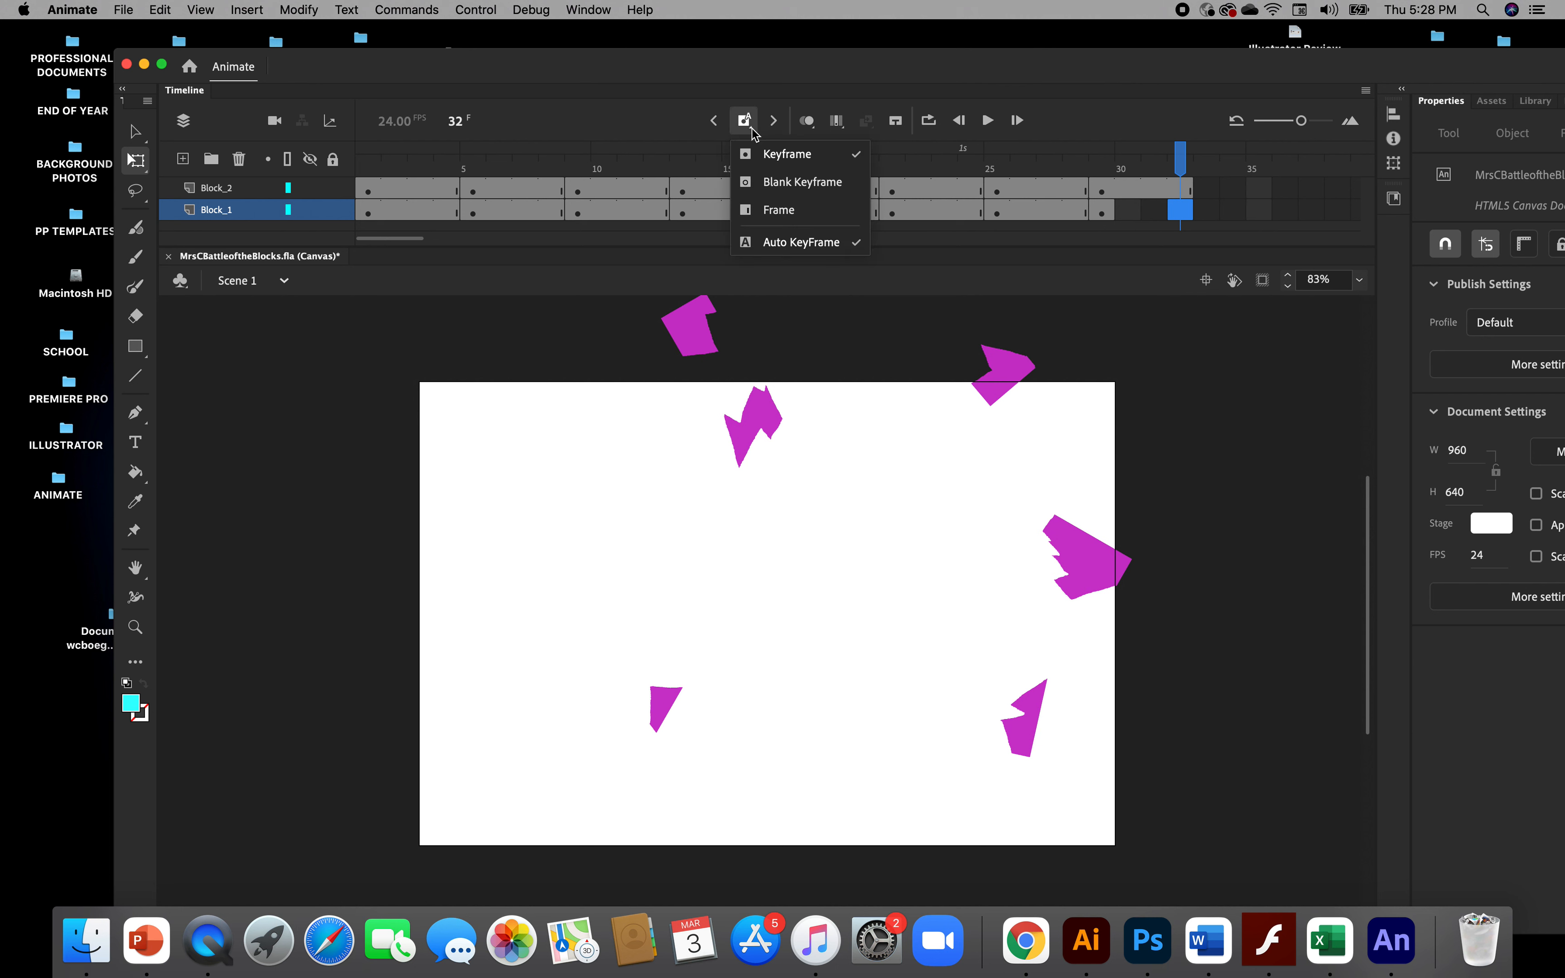
pyautogui.click(779, 211)
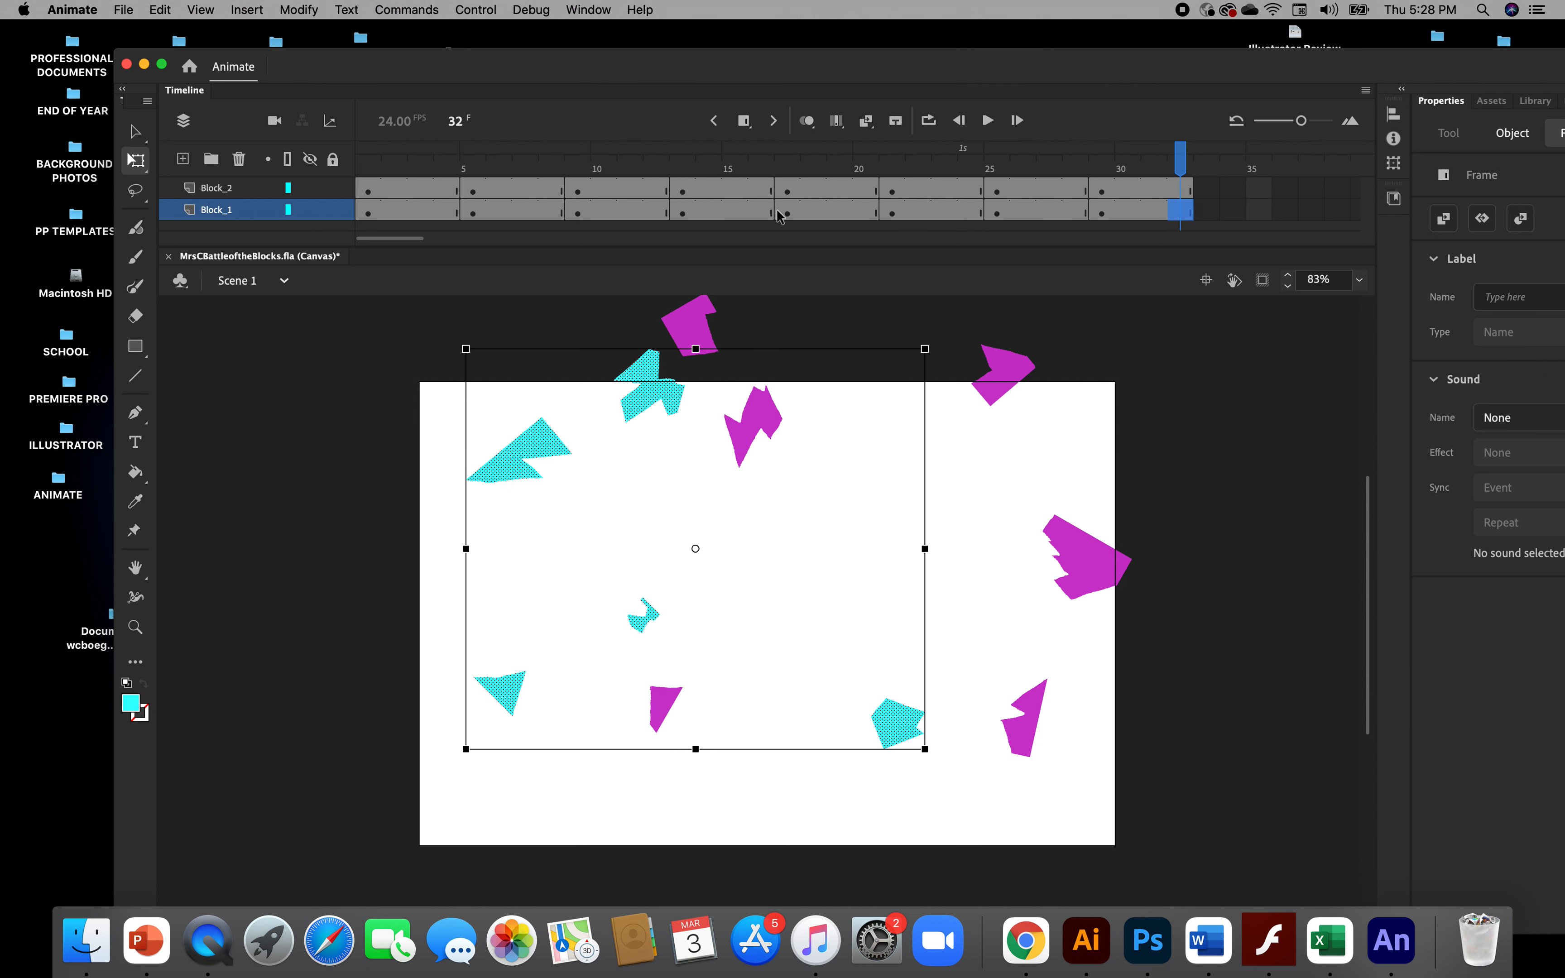
pyautogui.click(1191, 413)
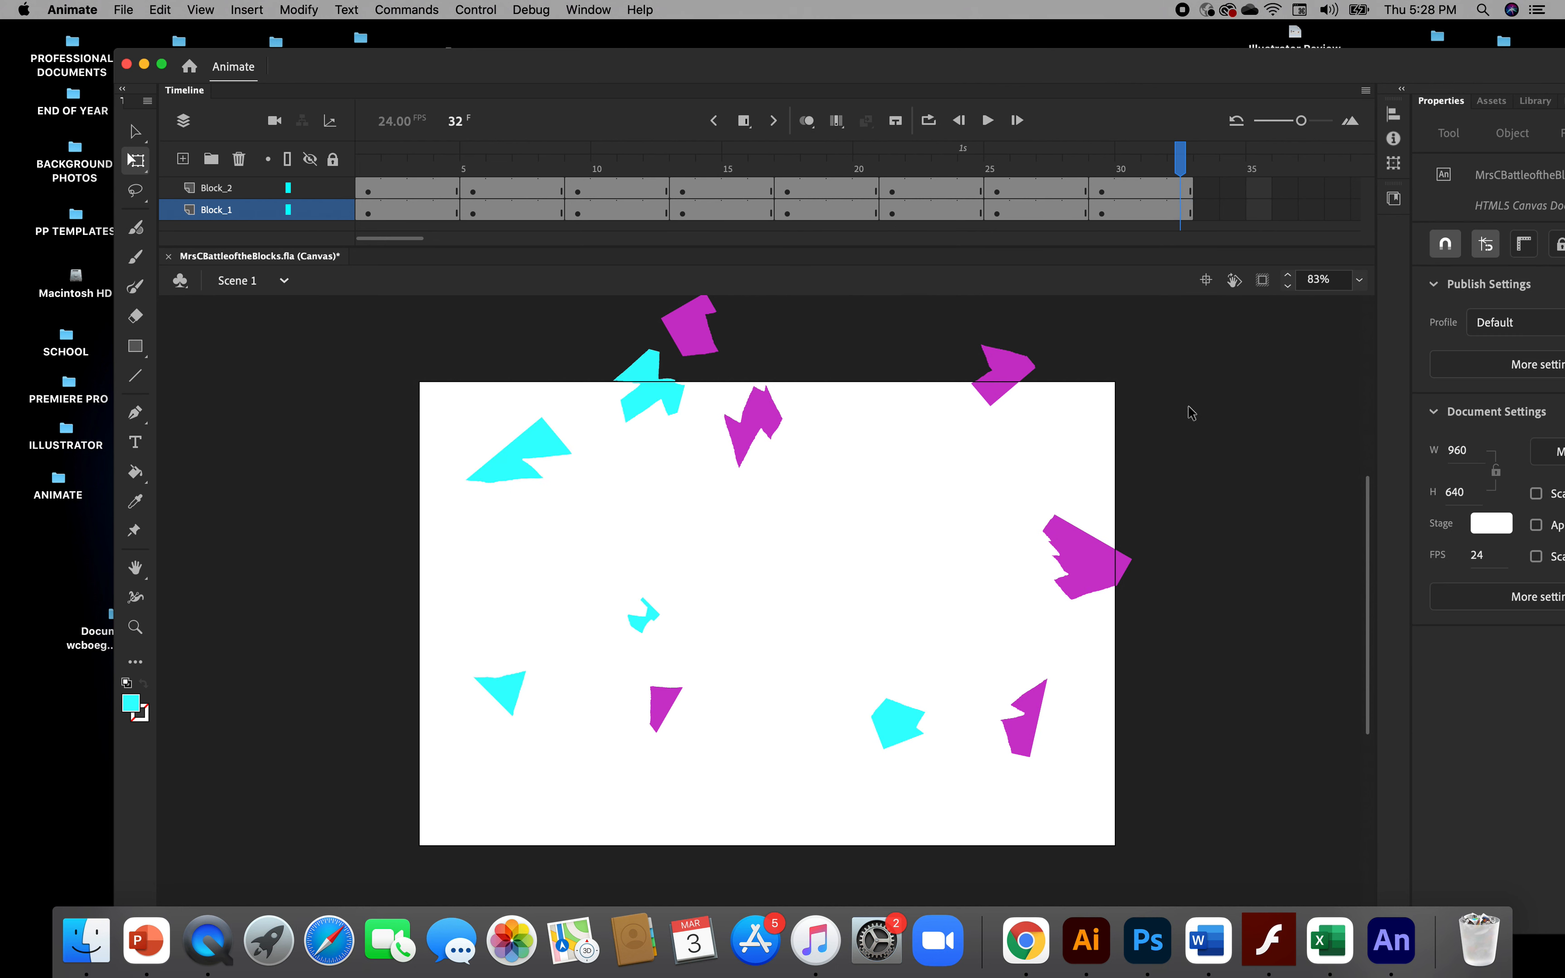
# At frame 29, move the upper-middle and upper-right magenta fragments above the stage and the large one past the right edge
pyautogui.click(1102, 190)
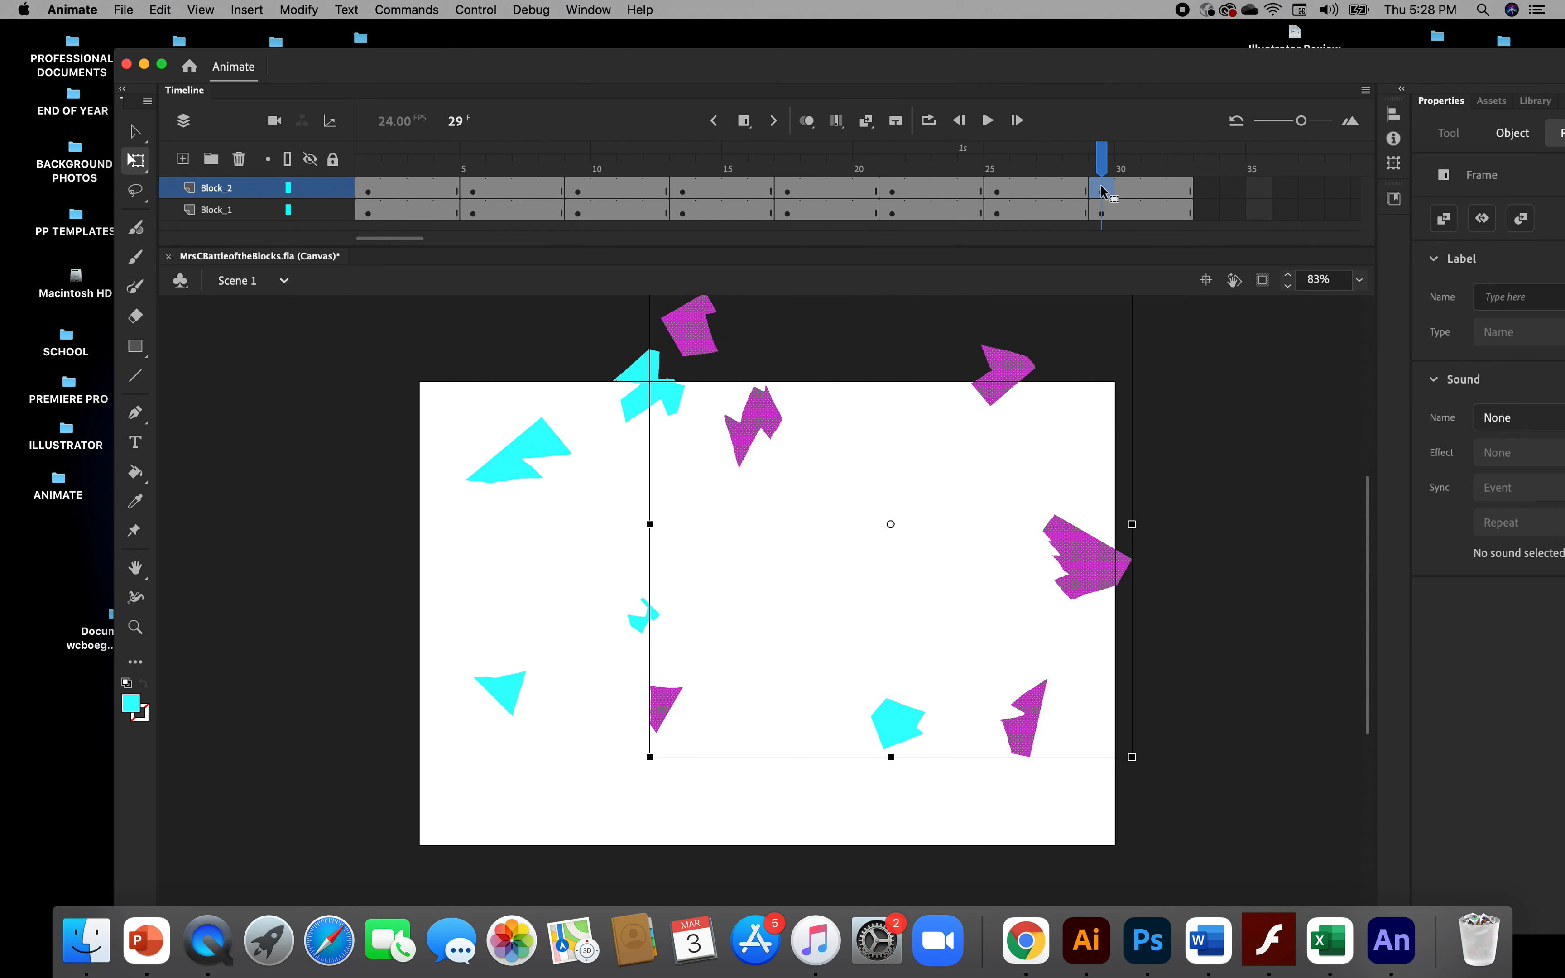
pyautogui.click(582, 566)
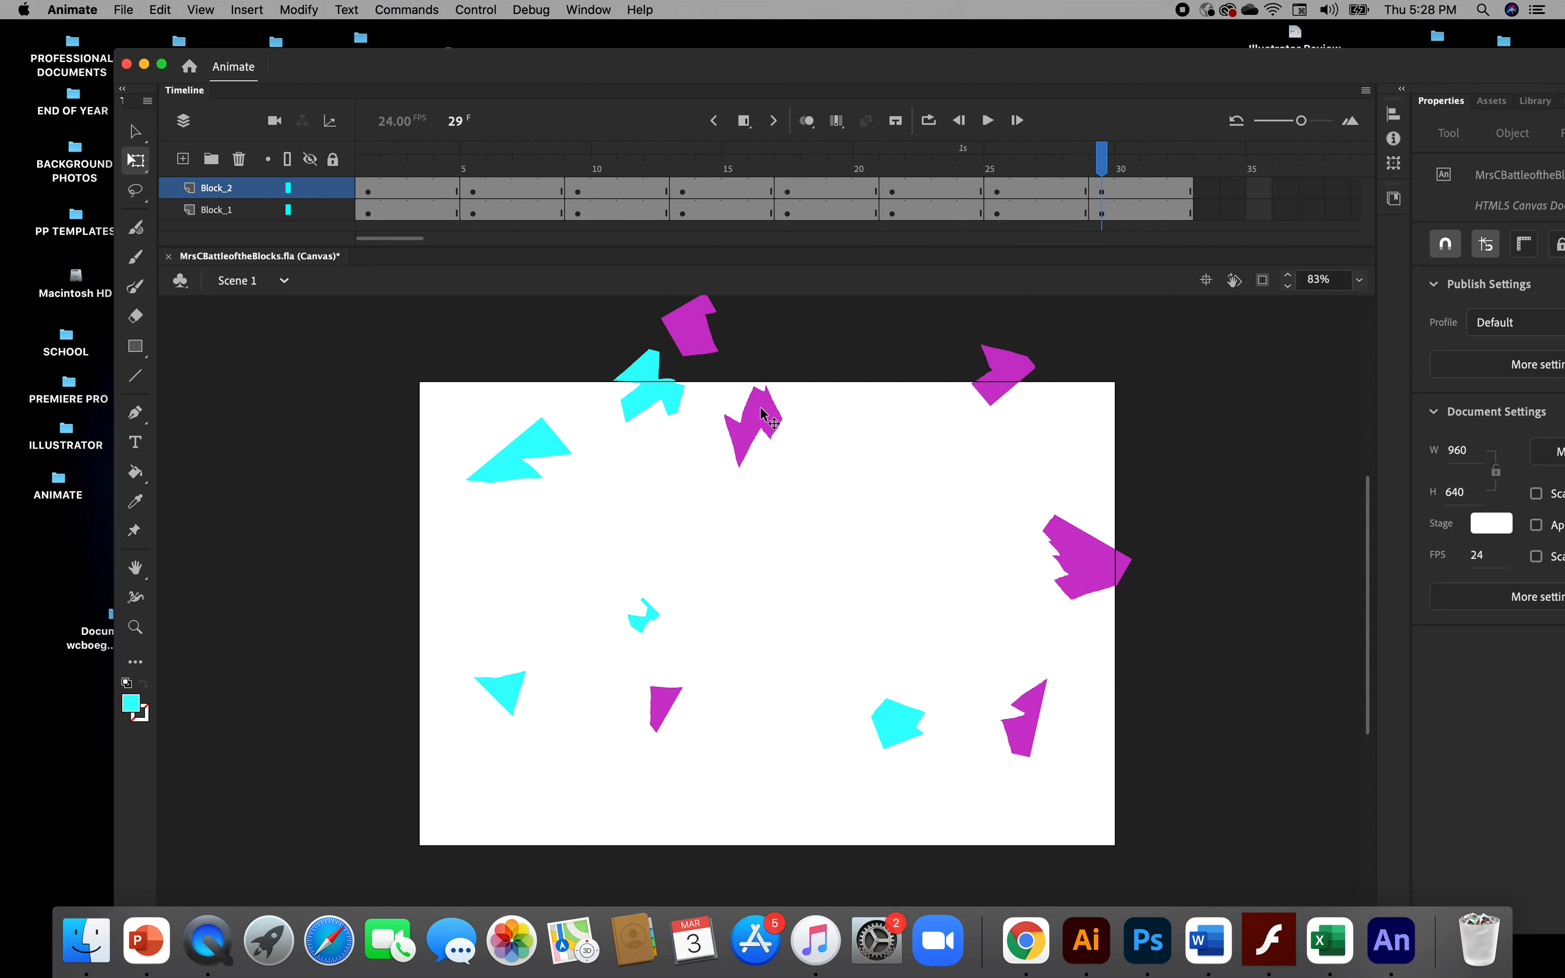
pyautogui.moveTo(786, 401); pyautogui.dragTo(858, 326)
pyautogui.moveTo(1009, 377); pyautogui.dragTo(1033, 343)
pyautogui.moveTo(1075, 563); pyautogui.dragTo(1135, 603)
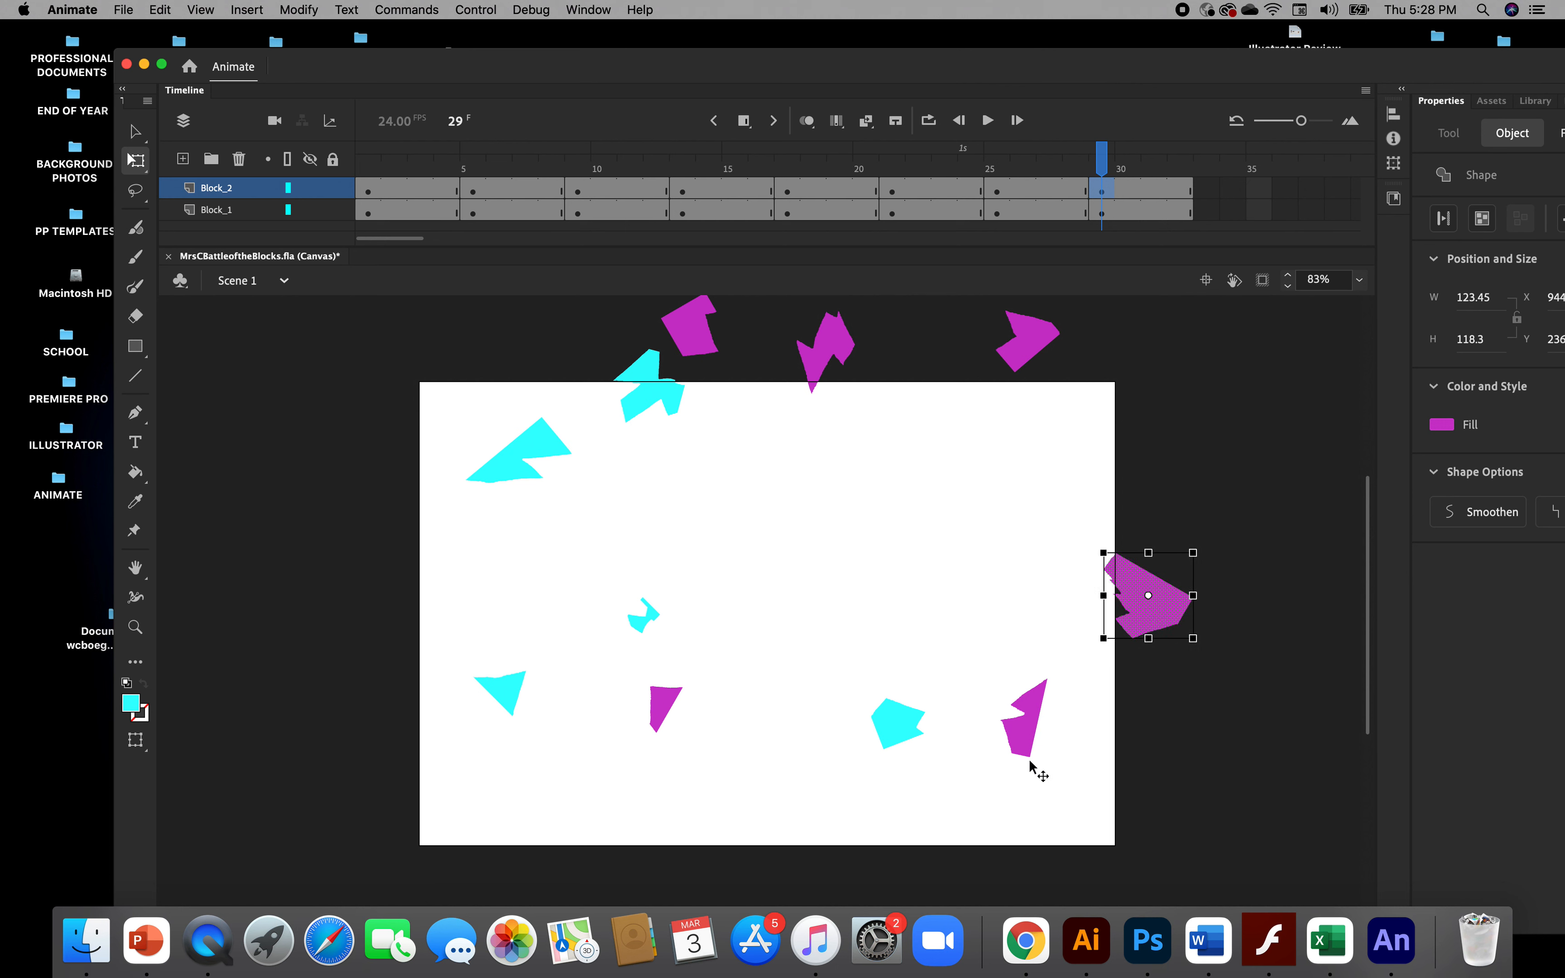
# Move the lower-right and small triangular magenta fragments onto the stage's bottom edge at frame 29, rotating both and the large right-hand fragment
pyautogui.moveTo(1029, 739); pyautogui.dragTo(1055, 855)
pyautogui.moveTo(1079, 784); pyautogui.dragTo(1031, 776)
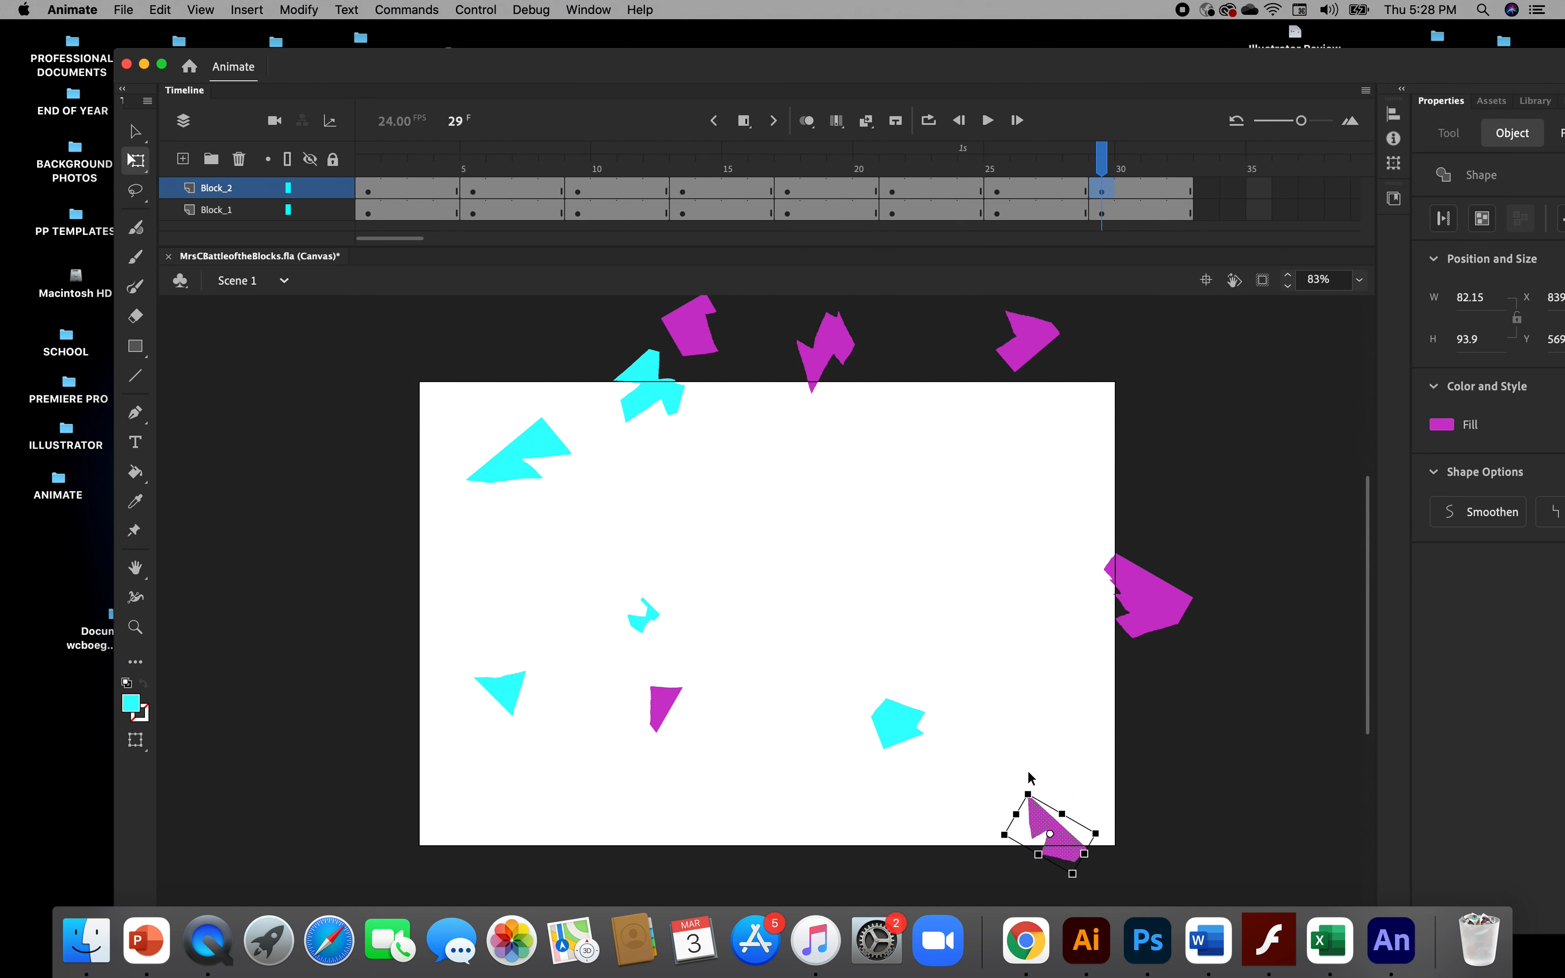
pyautogui.click(1182, 608)
pyautogui.moveTo(1203, 648); pyautogui.dragTo(1203, 582)
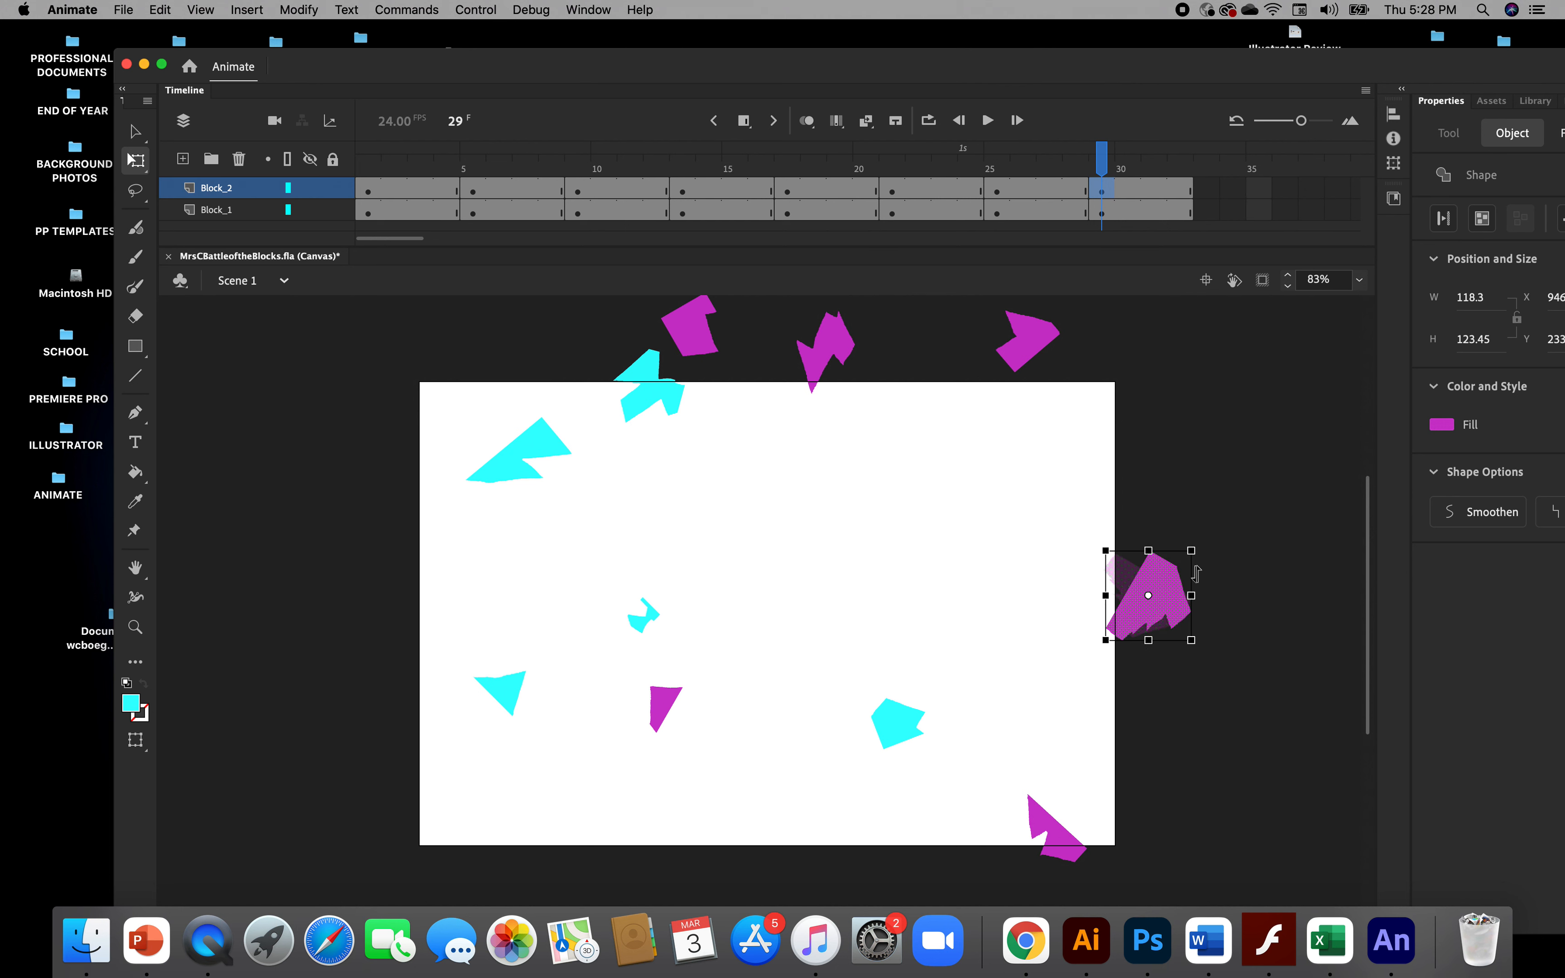
pyautogui.moveTo(670, 705); pyautogui.dragTo(605, 799)
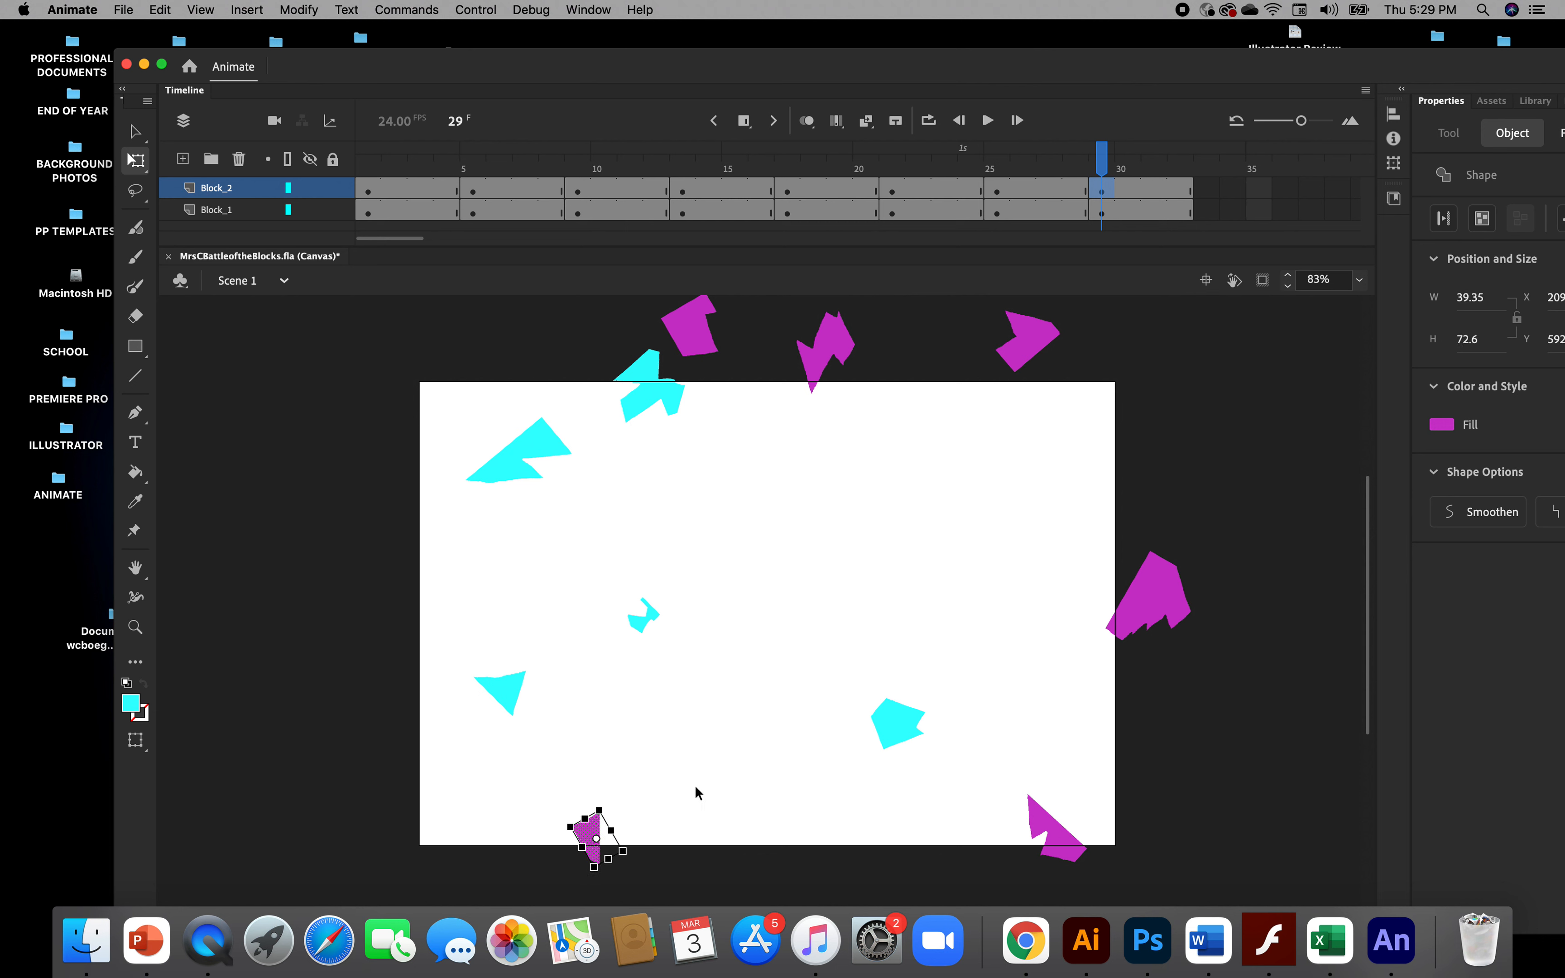
pyautogui.click(697, 794)
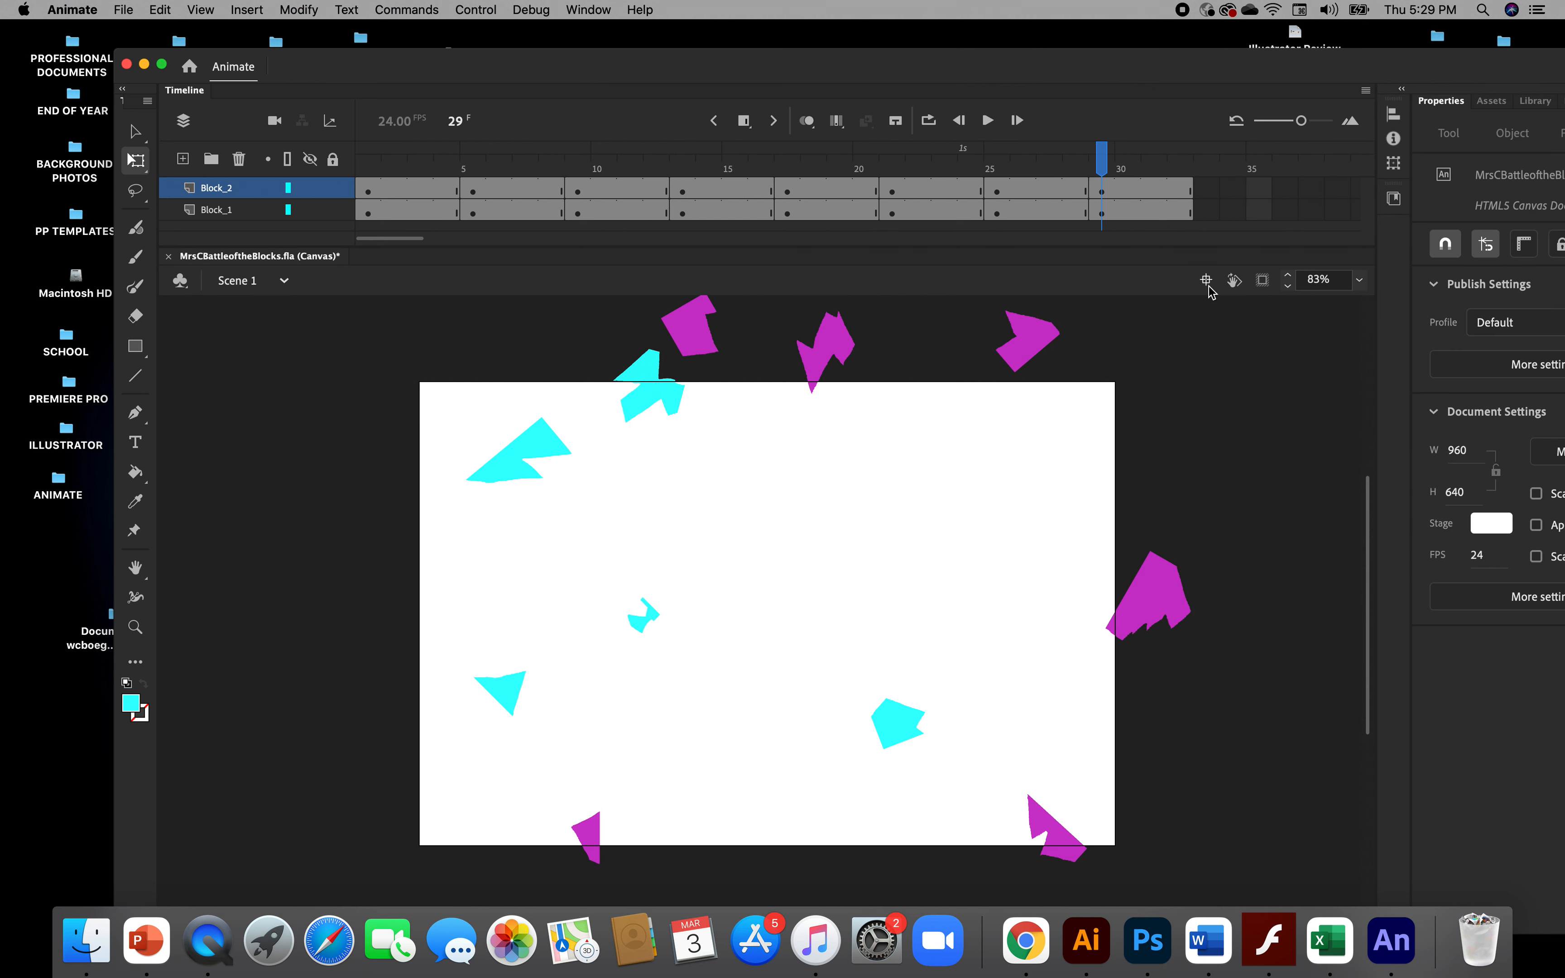
# Clip the content outside the stage to preview only the fragments inside it
pyautogui.click(1261, 281)
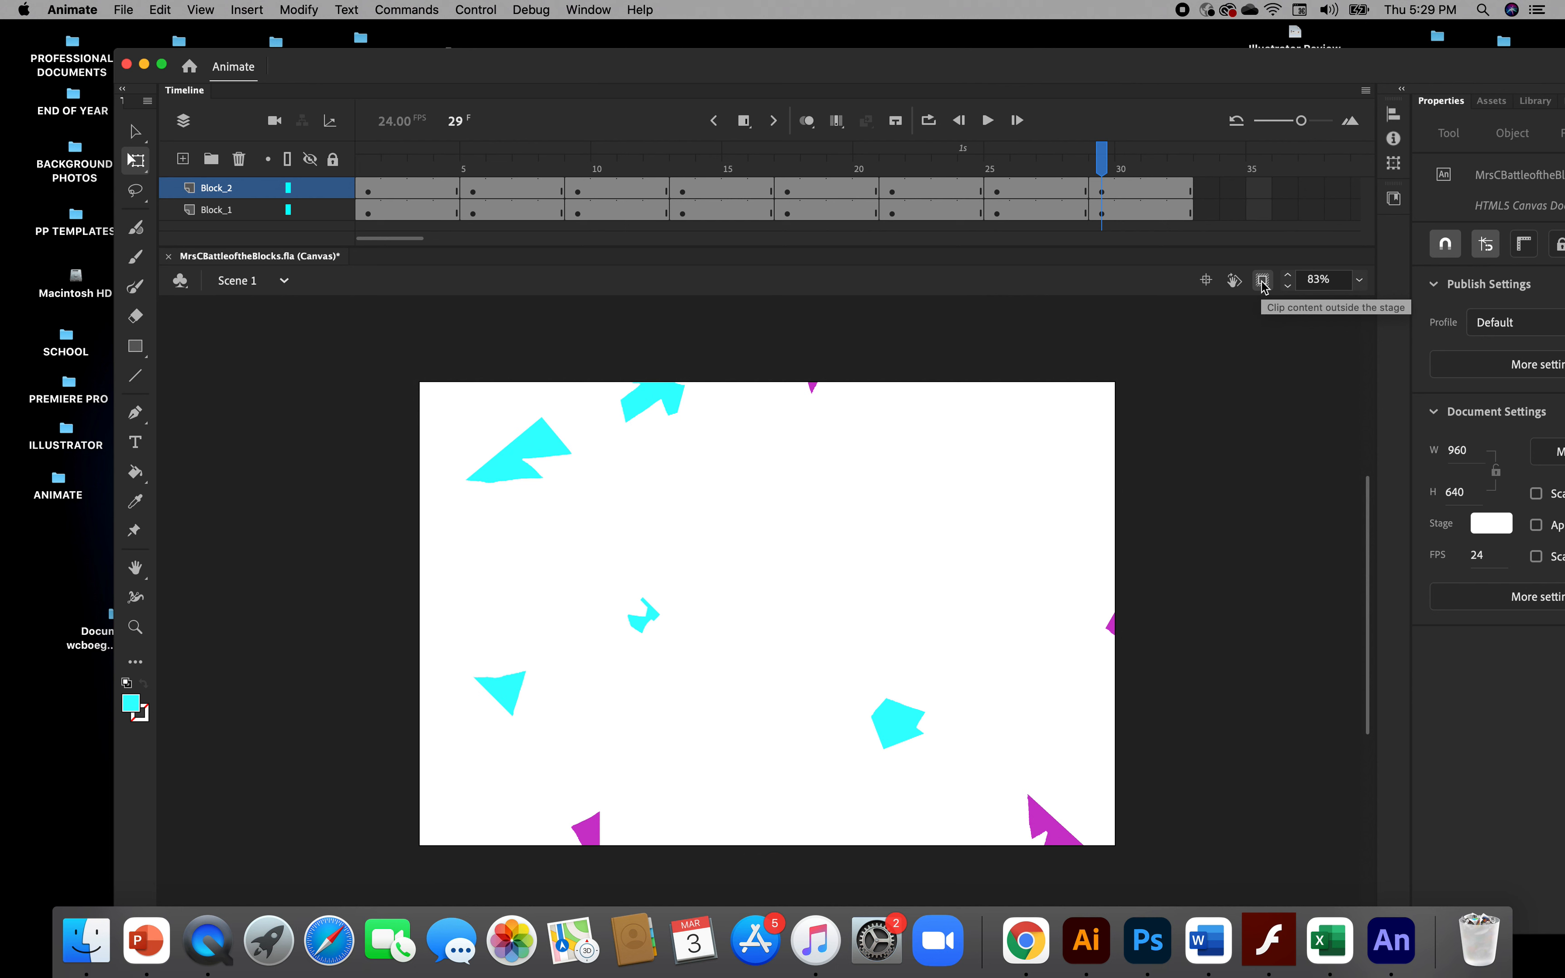
pyautogui.moveTo(1101, 170); pyautogui.dragTo(1103, 234)
# At frame 29, move the long cyan fragment over the upper-left corner, the upper one above the stage and the triangular one past the left edge
pyautogui.click(1101, 213)
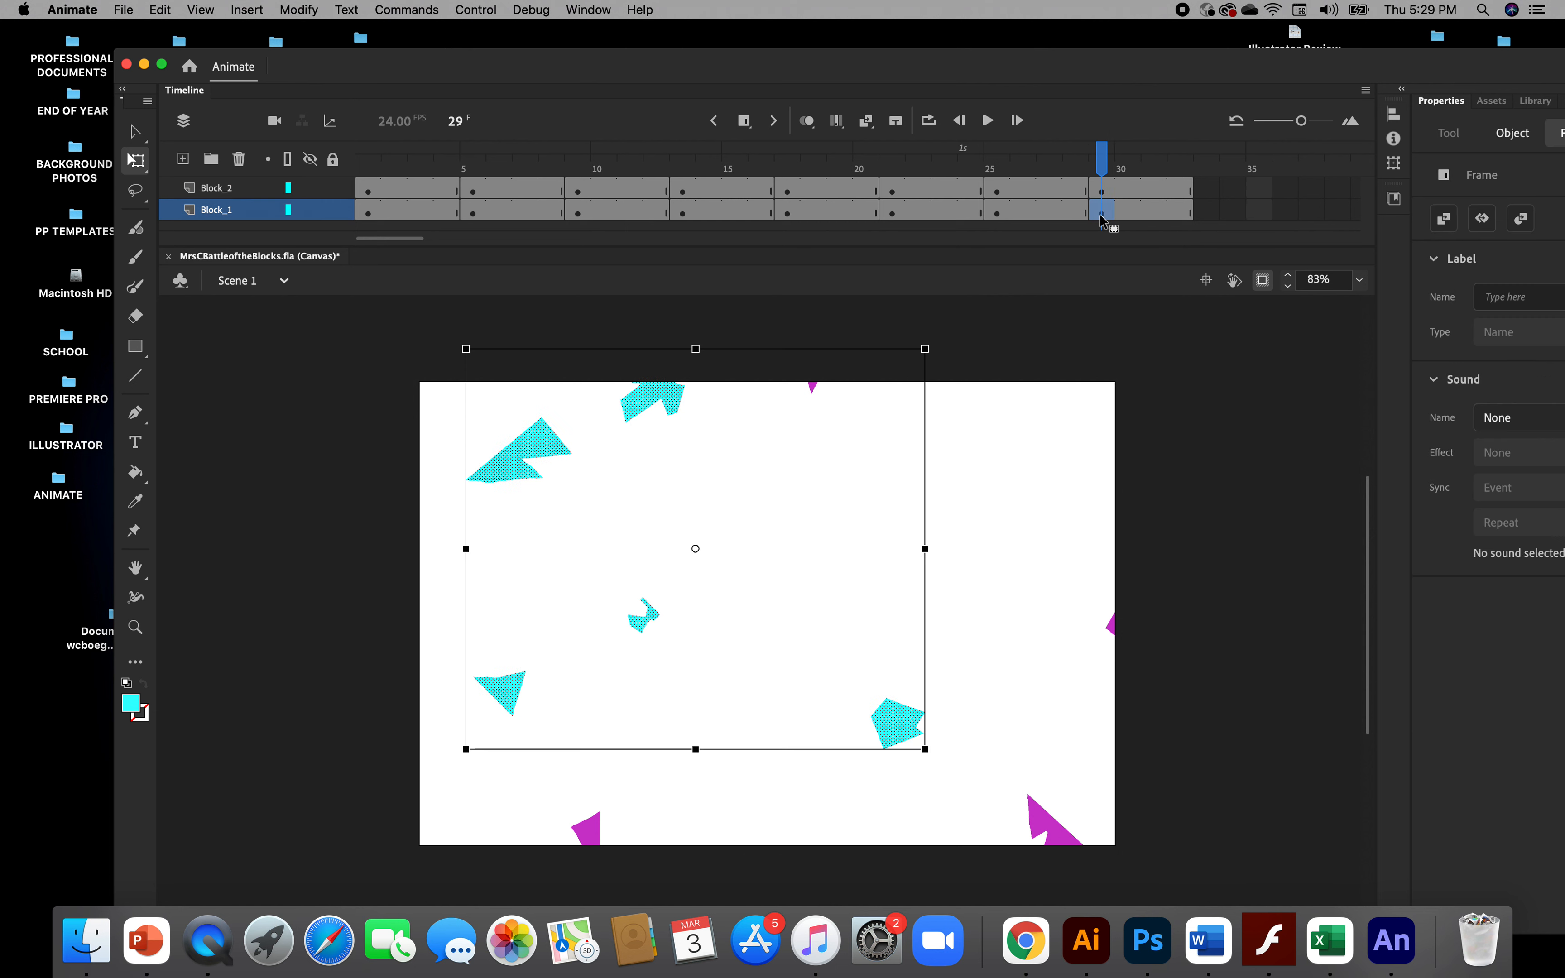
pyautogui.click(962, 557)
pyautogui.moveTo(491, 456); pyautogui.dragTo(405, 401)
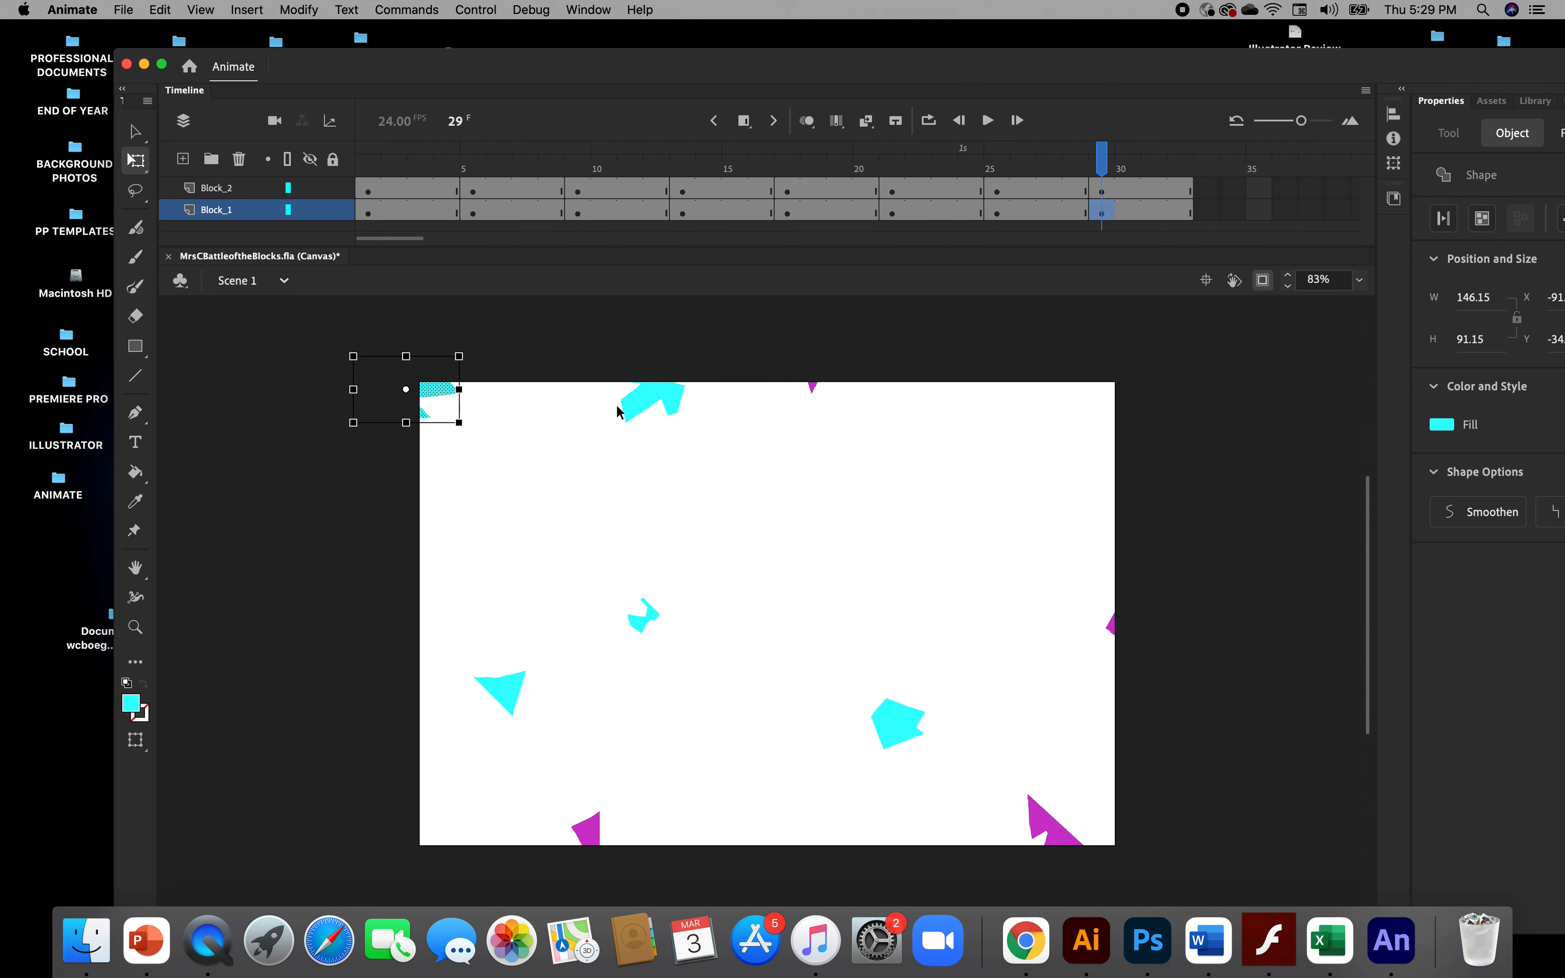
pyautogui.moveTo(671, 405); pyautogui.dragTo(654, 352)
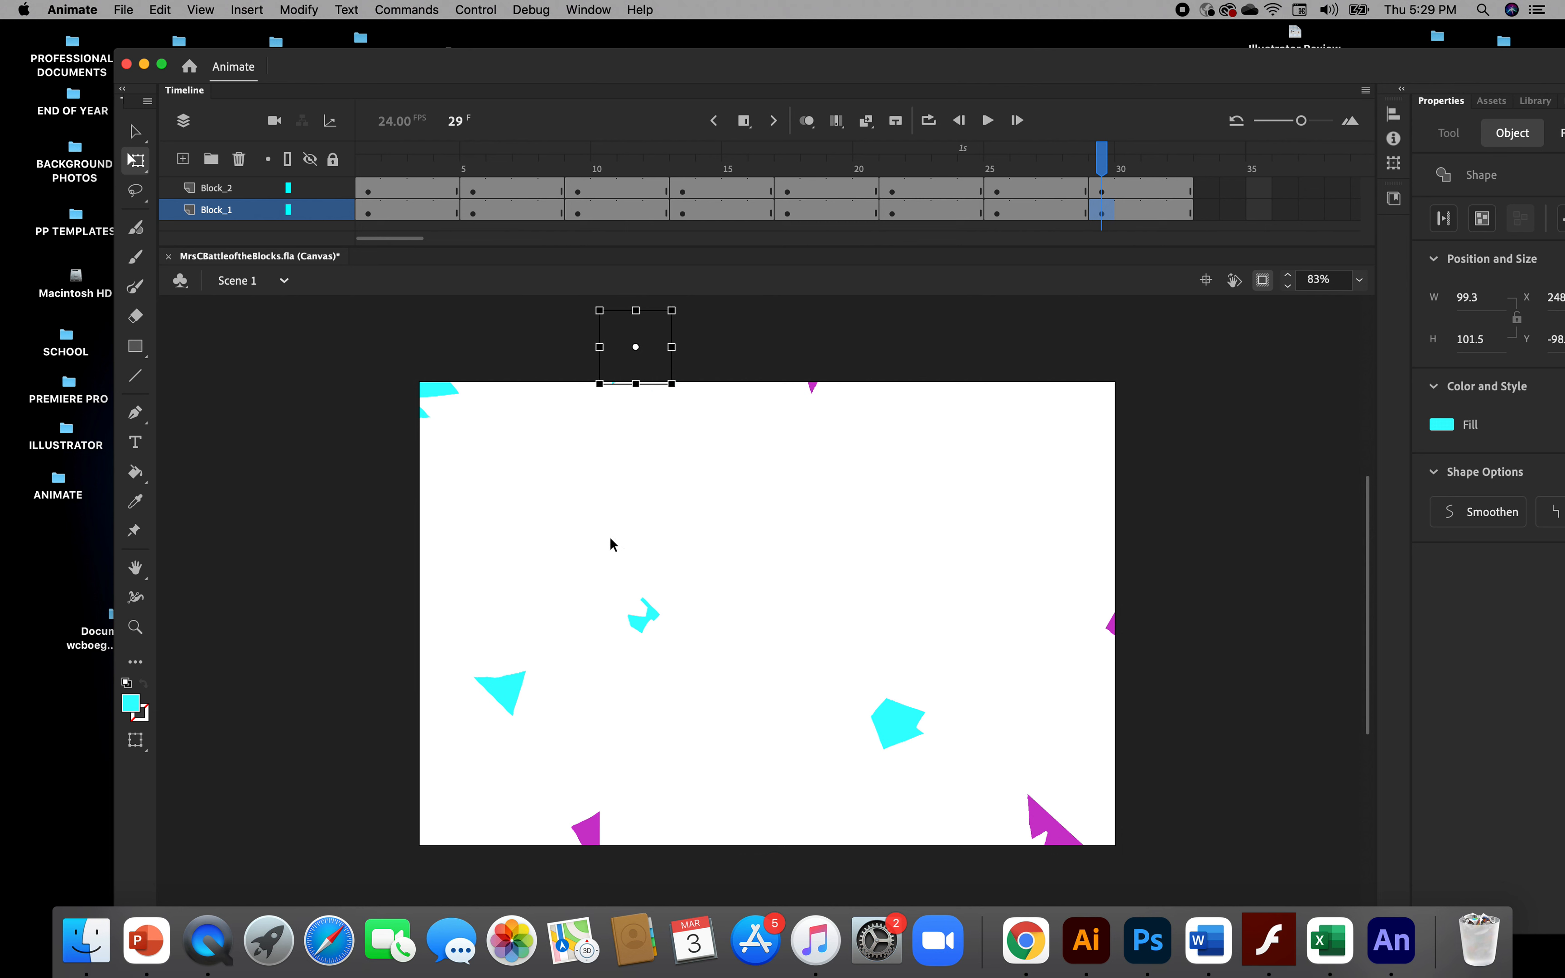
pyautogui.moveTo(430, 731); pyautogui.dragTo(379, 753)
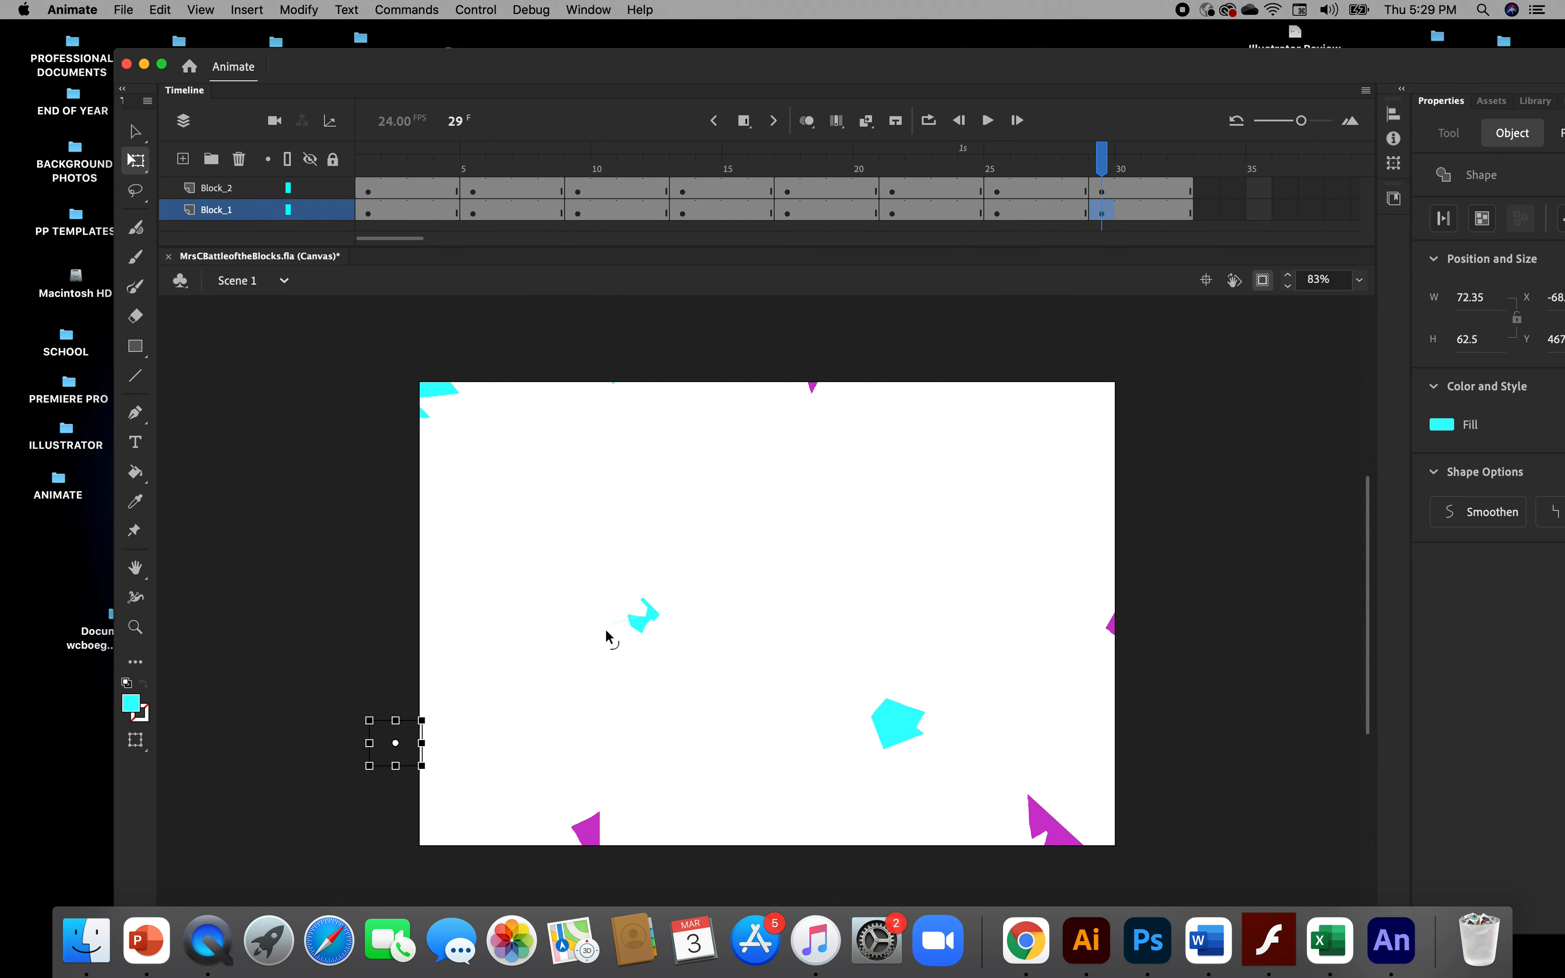
# Move the small cyan fragment toward the stage's left side and the pentagonal cyan fragment across its right edge at frame 29
pyautogui.click(646, 626)
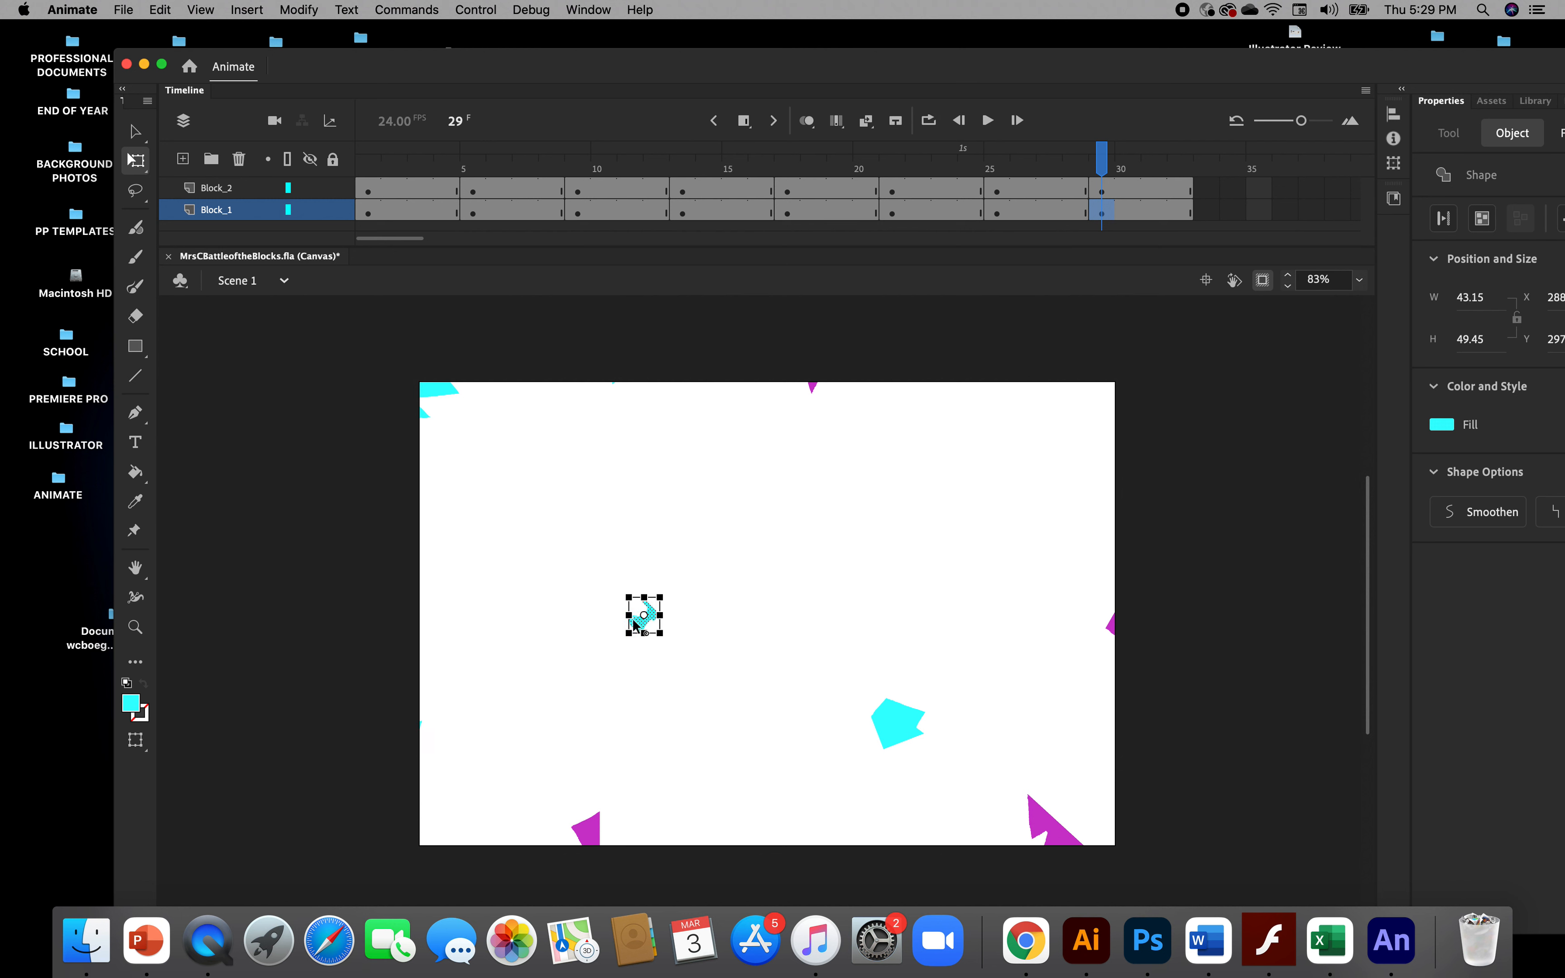
pyautogui.moveTo(644, 615); pyautogui.dragTo(628, 614)
pyautogui.moveTo(639, 629); pyautogui.dragTo(518, 640)
pyautogui.moveTo(911, 747); pyautogui.dragTo(1178, 761)
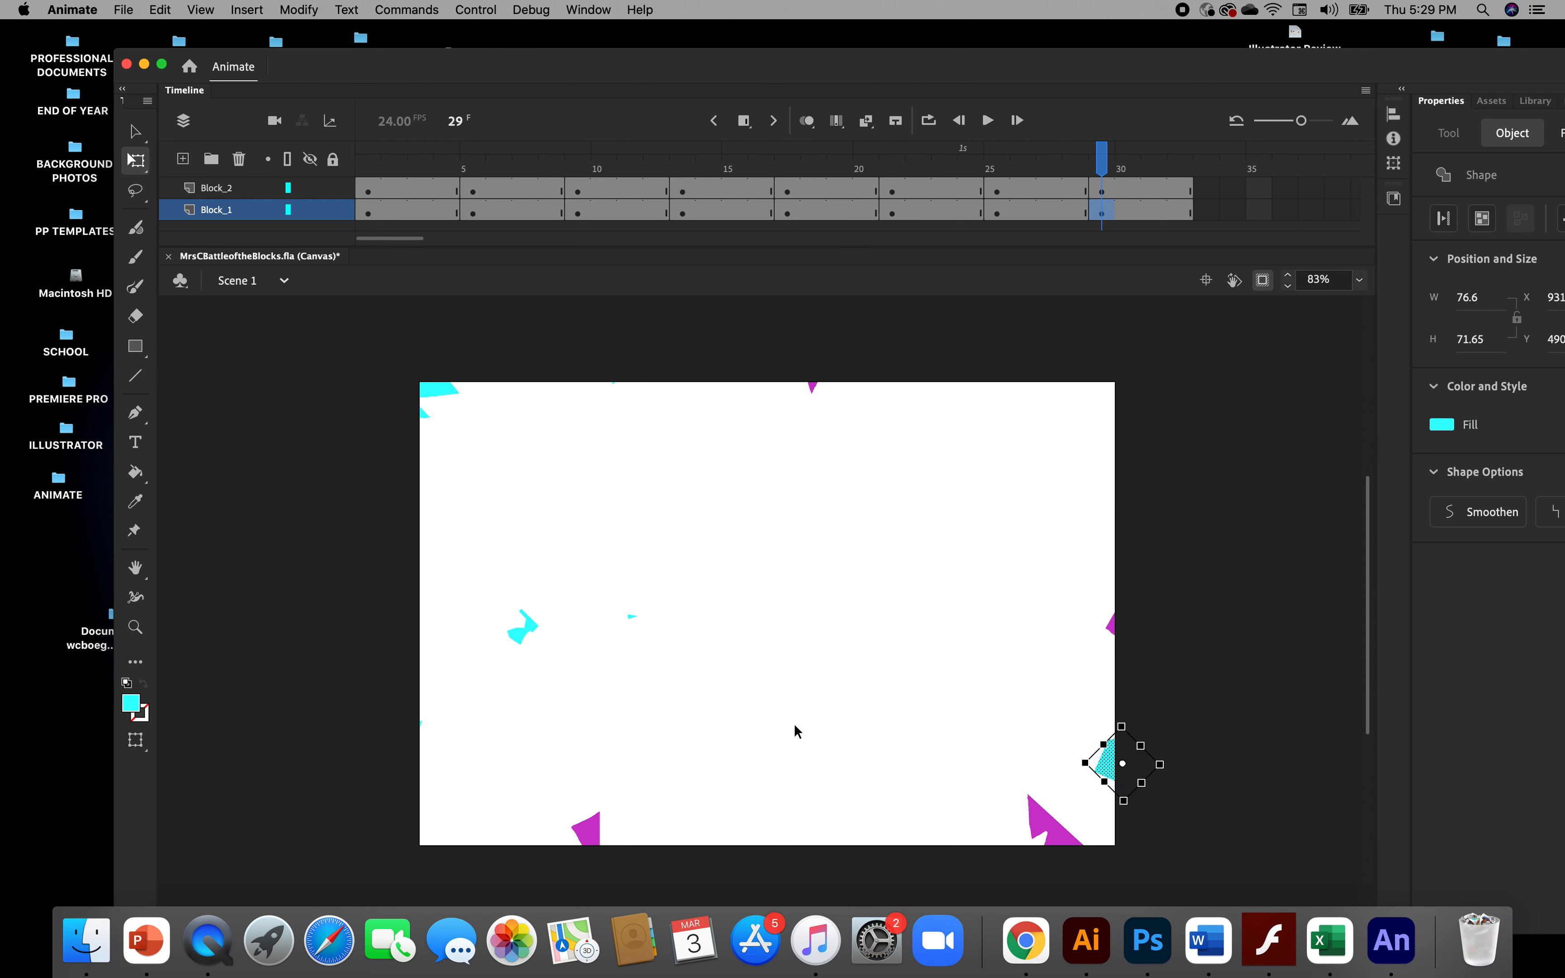
# Delete the stray cyan sliver left behind at frame 29 and rotate the small cyan fragment
pyautogui.click(631, 618)
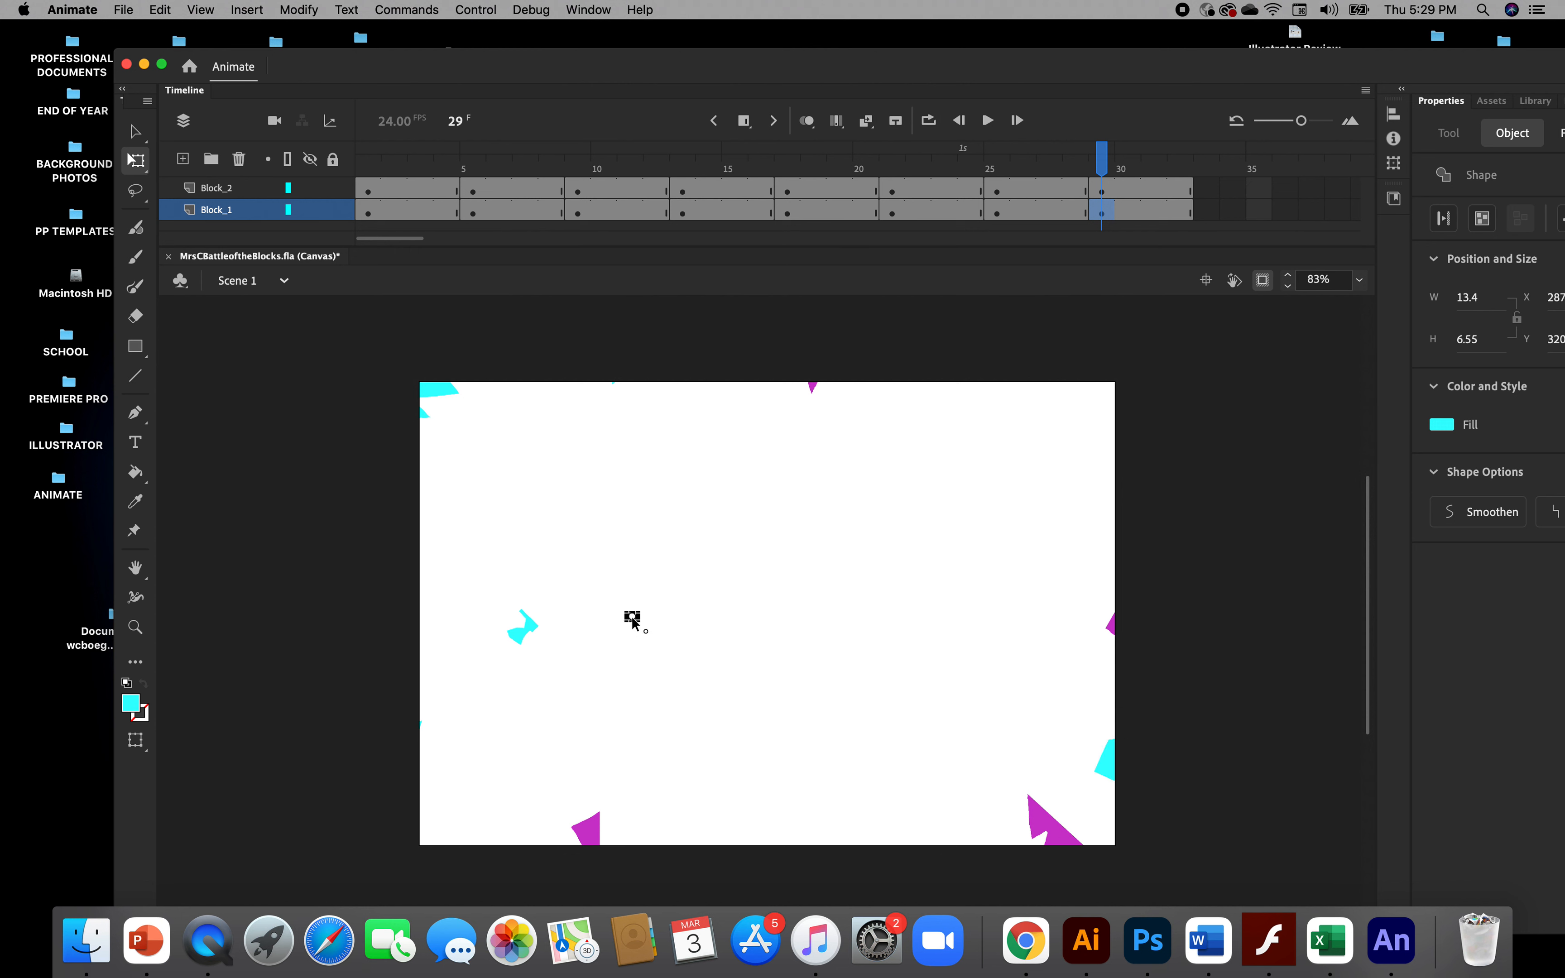
pyautogui.click(622, 673)
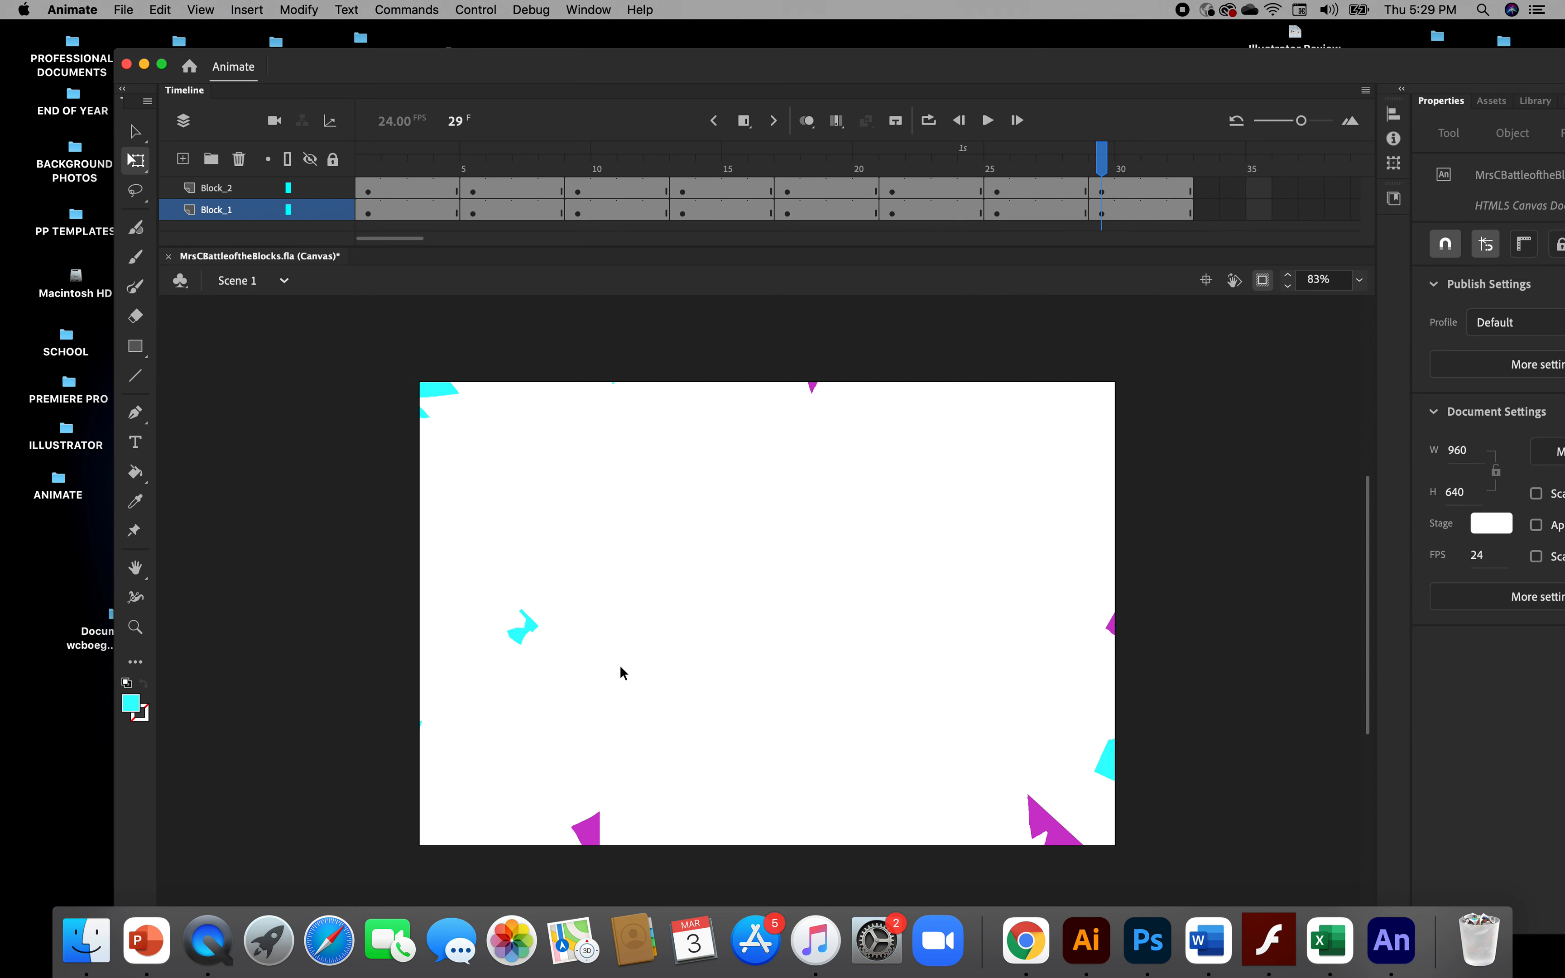
pyautogui.click(517, 644)
pyautogui.moveTo(558, 618); pyautogui.dragTo(566, 632)
pyautogui.moveTo(1101, 170); pyautogui.dragTo(1253, 294)
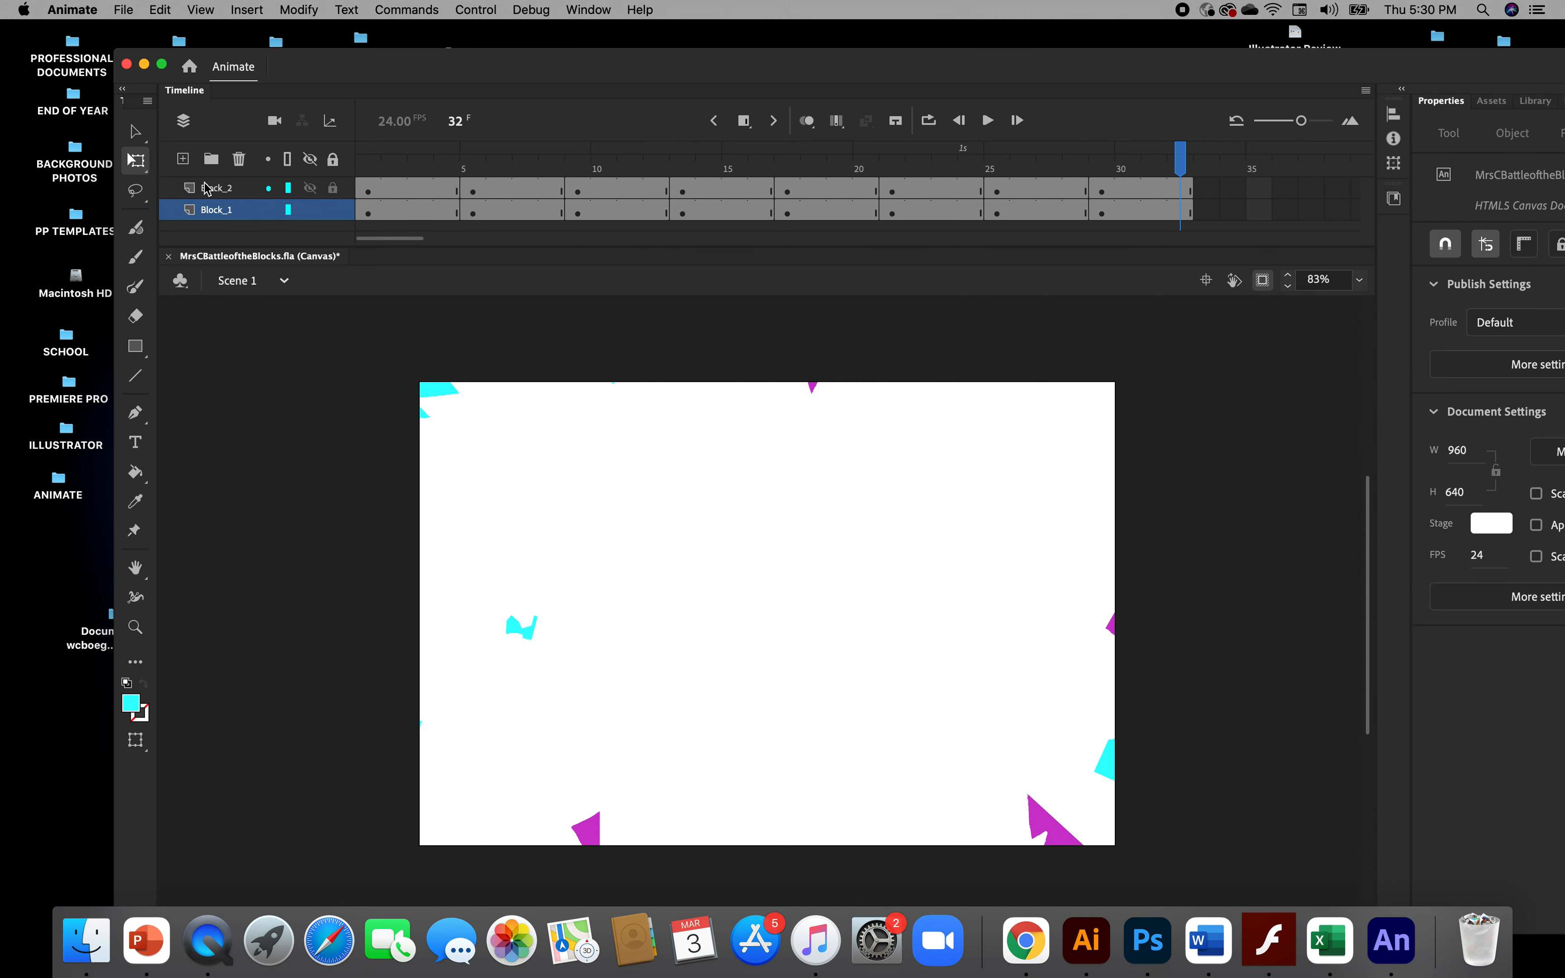
# Add a new layer beneath Block_1 and name it Background
pyautogui.click(184, 160)
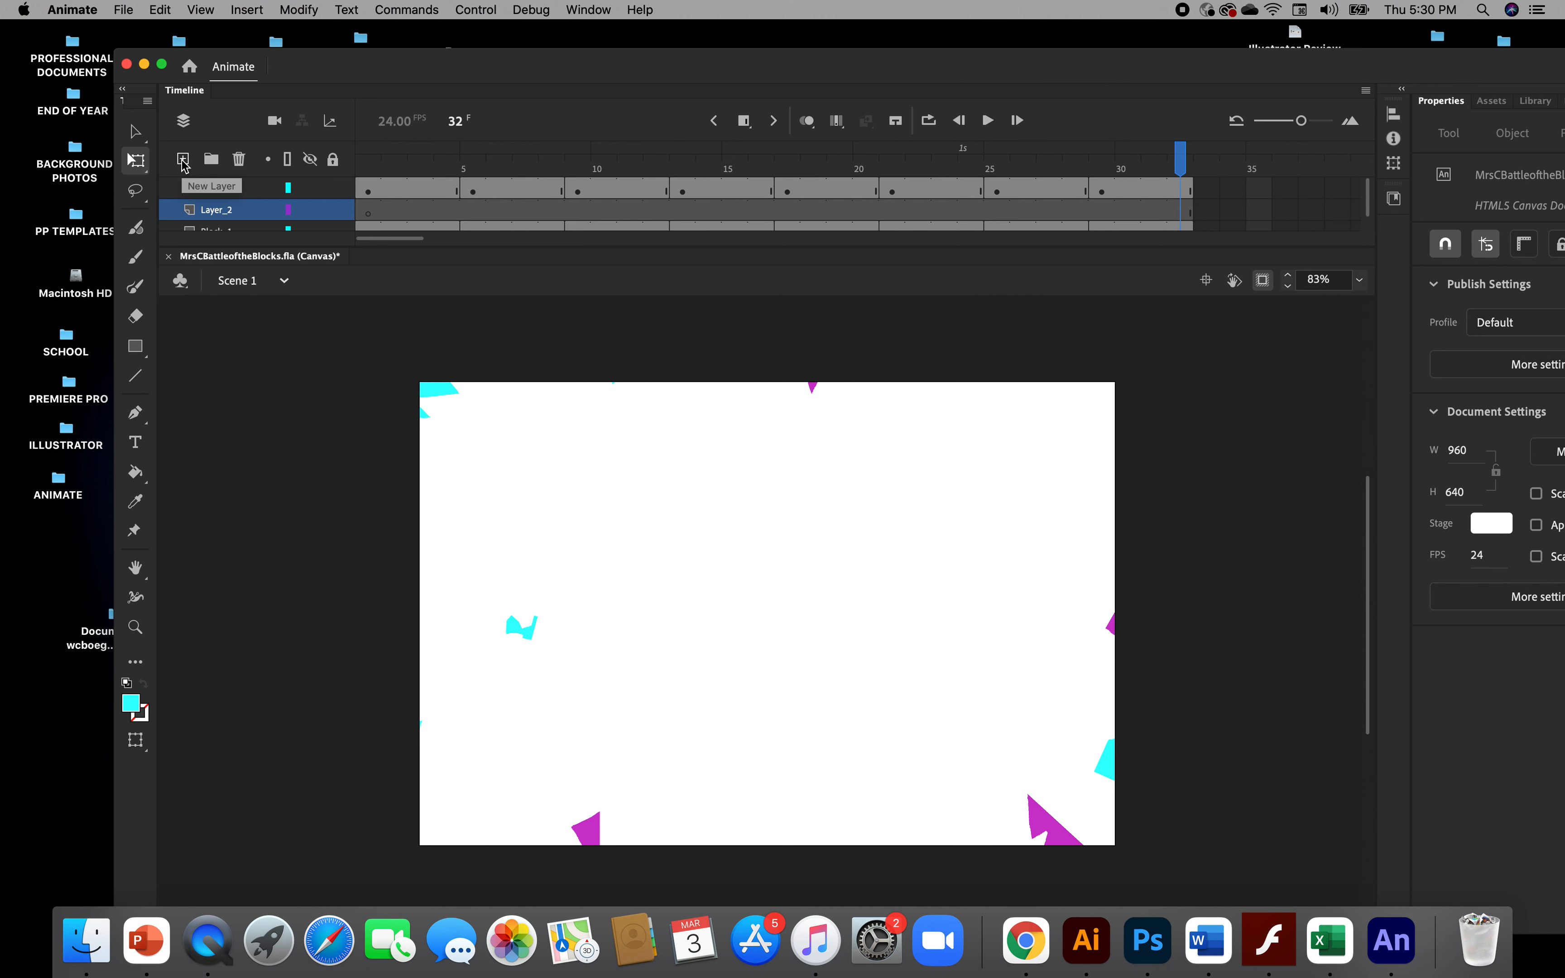
pyautogui.moveTo(240, 226)
pyautogui.mouseDown()
pyautogui.moveTo(222, 213)
pyautogui.moveTo(221, 231)
pyautogui.mouseUp()
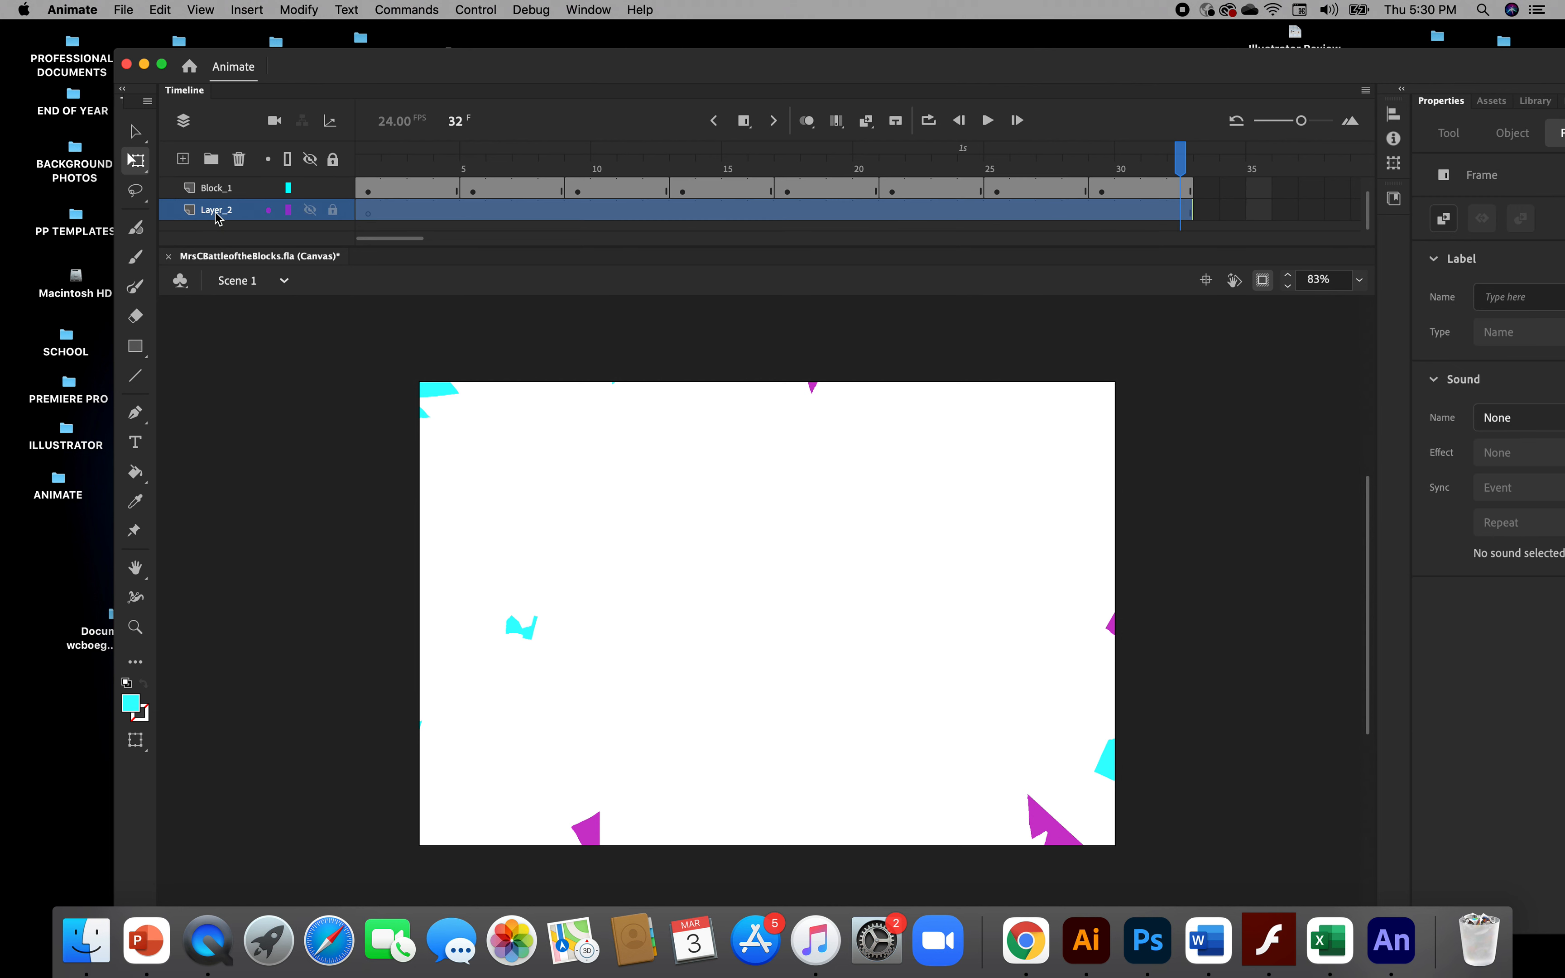
pyautogui.doubleClick(220, 211)
pyautogui.write('B')
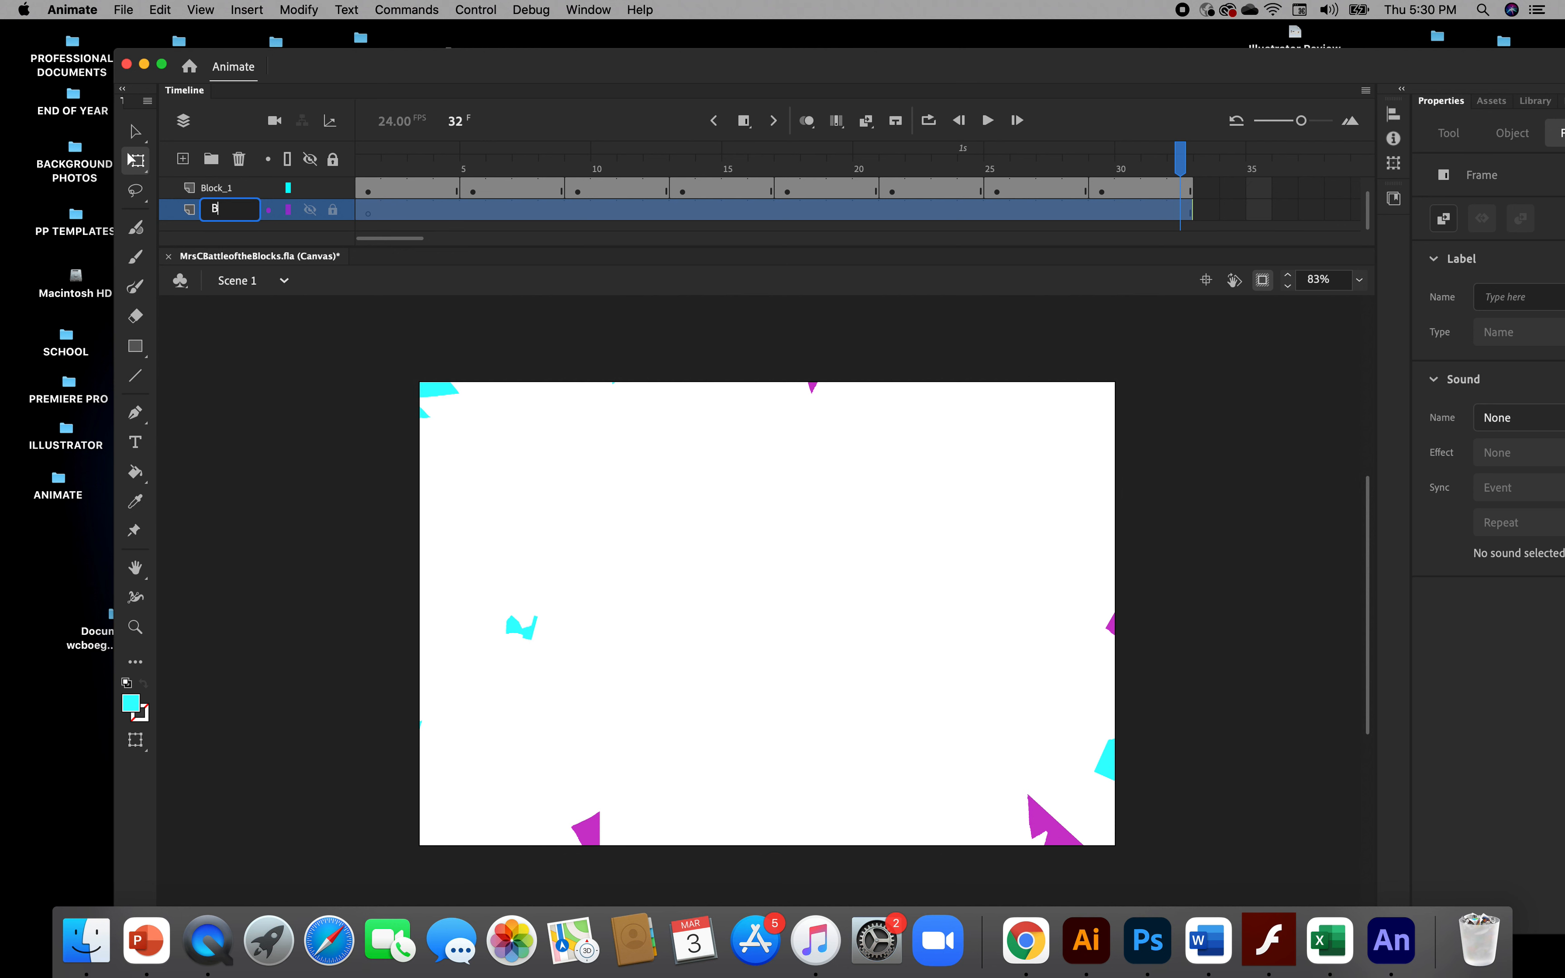
pyautogui.write('ackground')
pyautogui.click(468, 527)
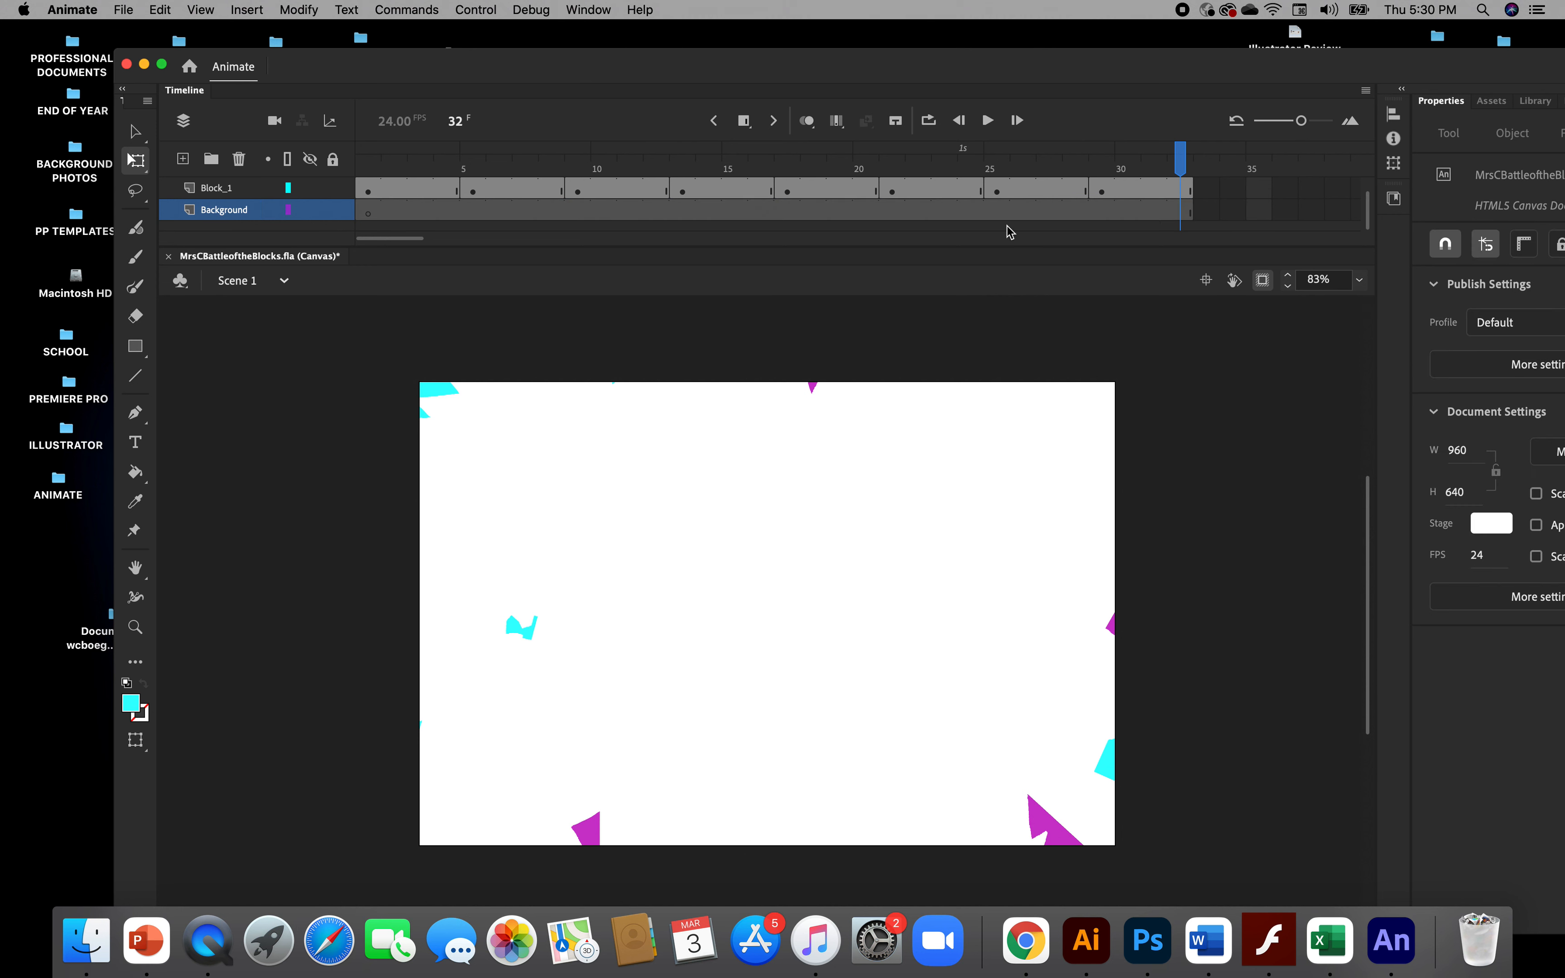
# At frame 1 of the Background layer, draw a rectangle about 995 by 662 px covering the whole stage
pyautogui.click(369, 213)
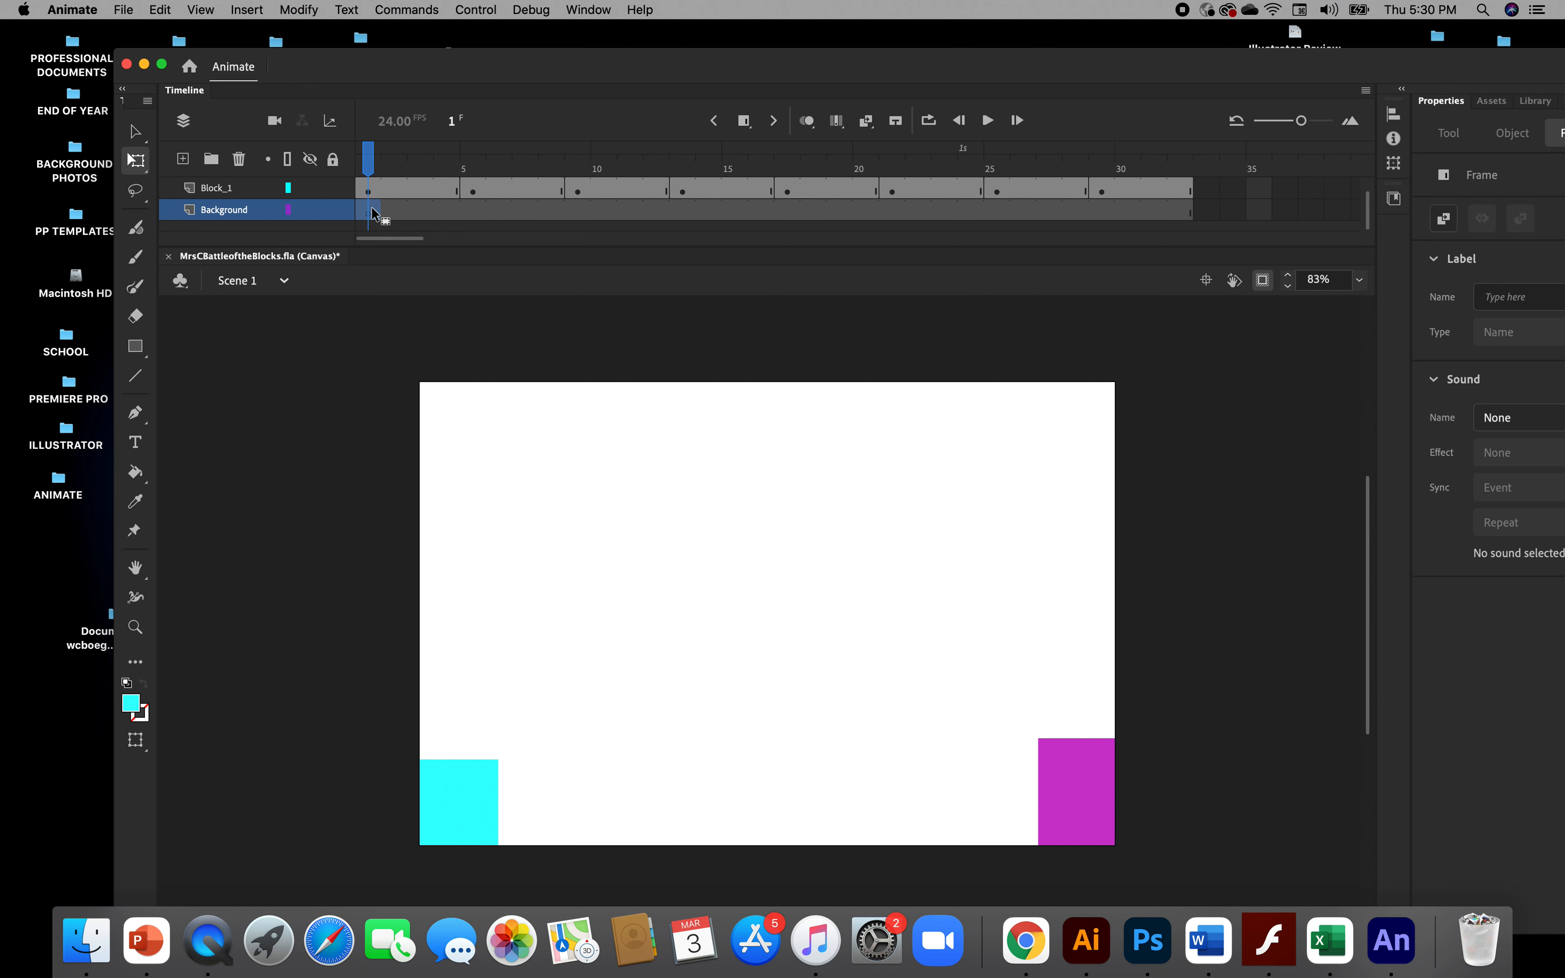
pyautogui.click(135, 346)
pyautogui.moveTo(418, 380); pyautogui.dragTo(1140, 865)
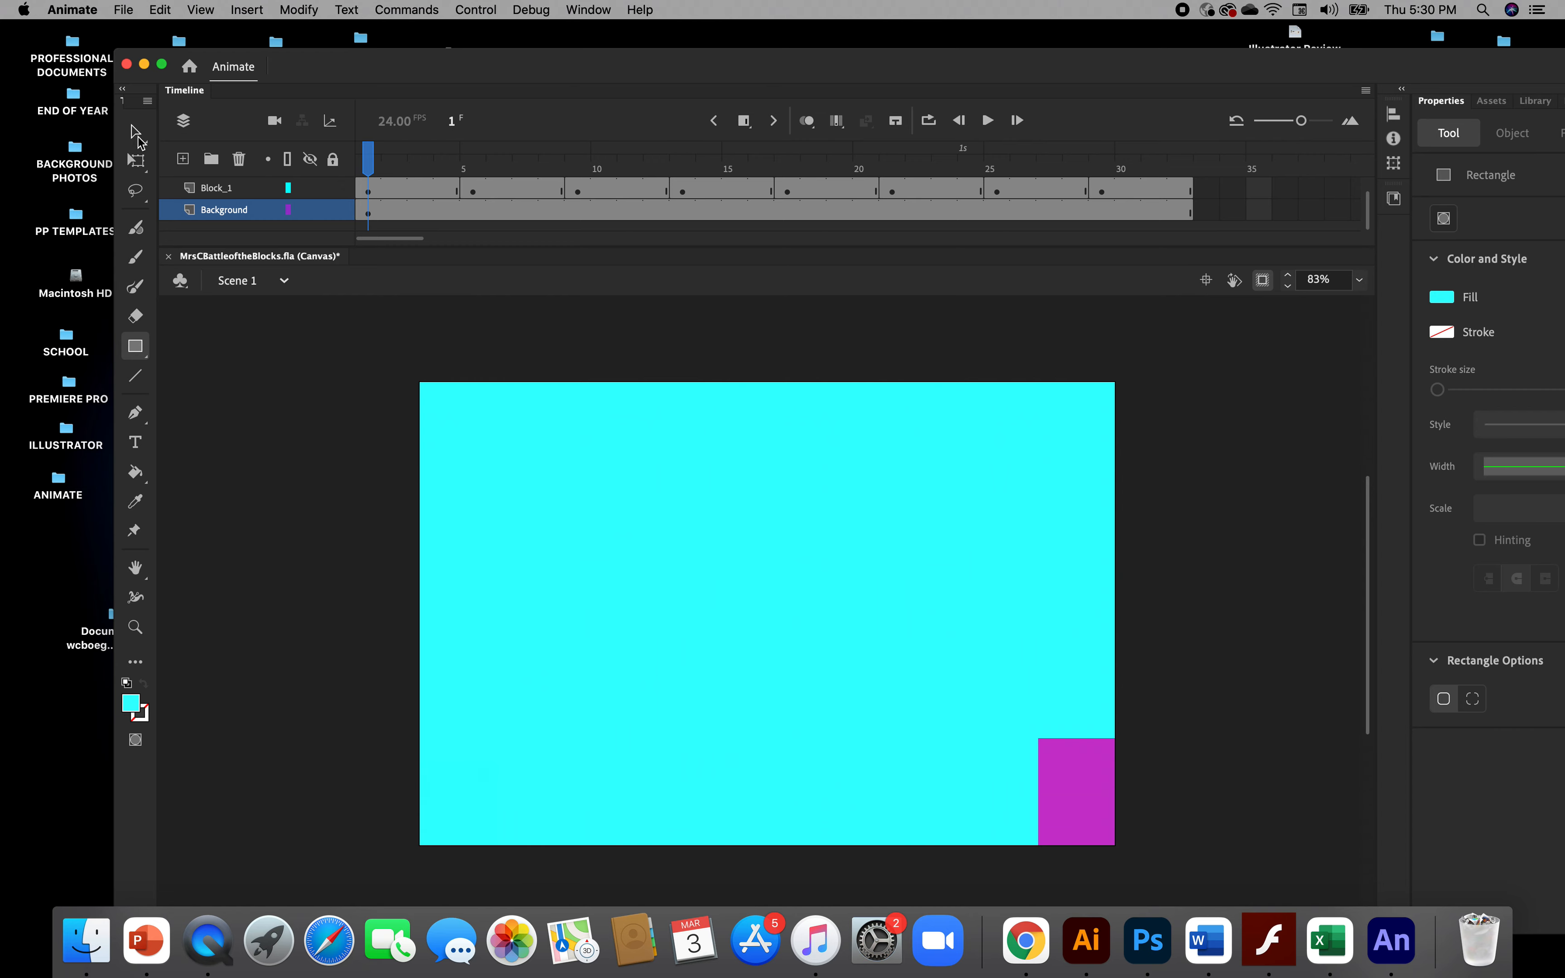
# Change the fill of the stage-covering background rectangle to black
pyautogui.press('v')
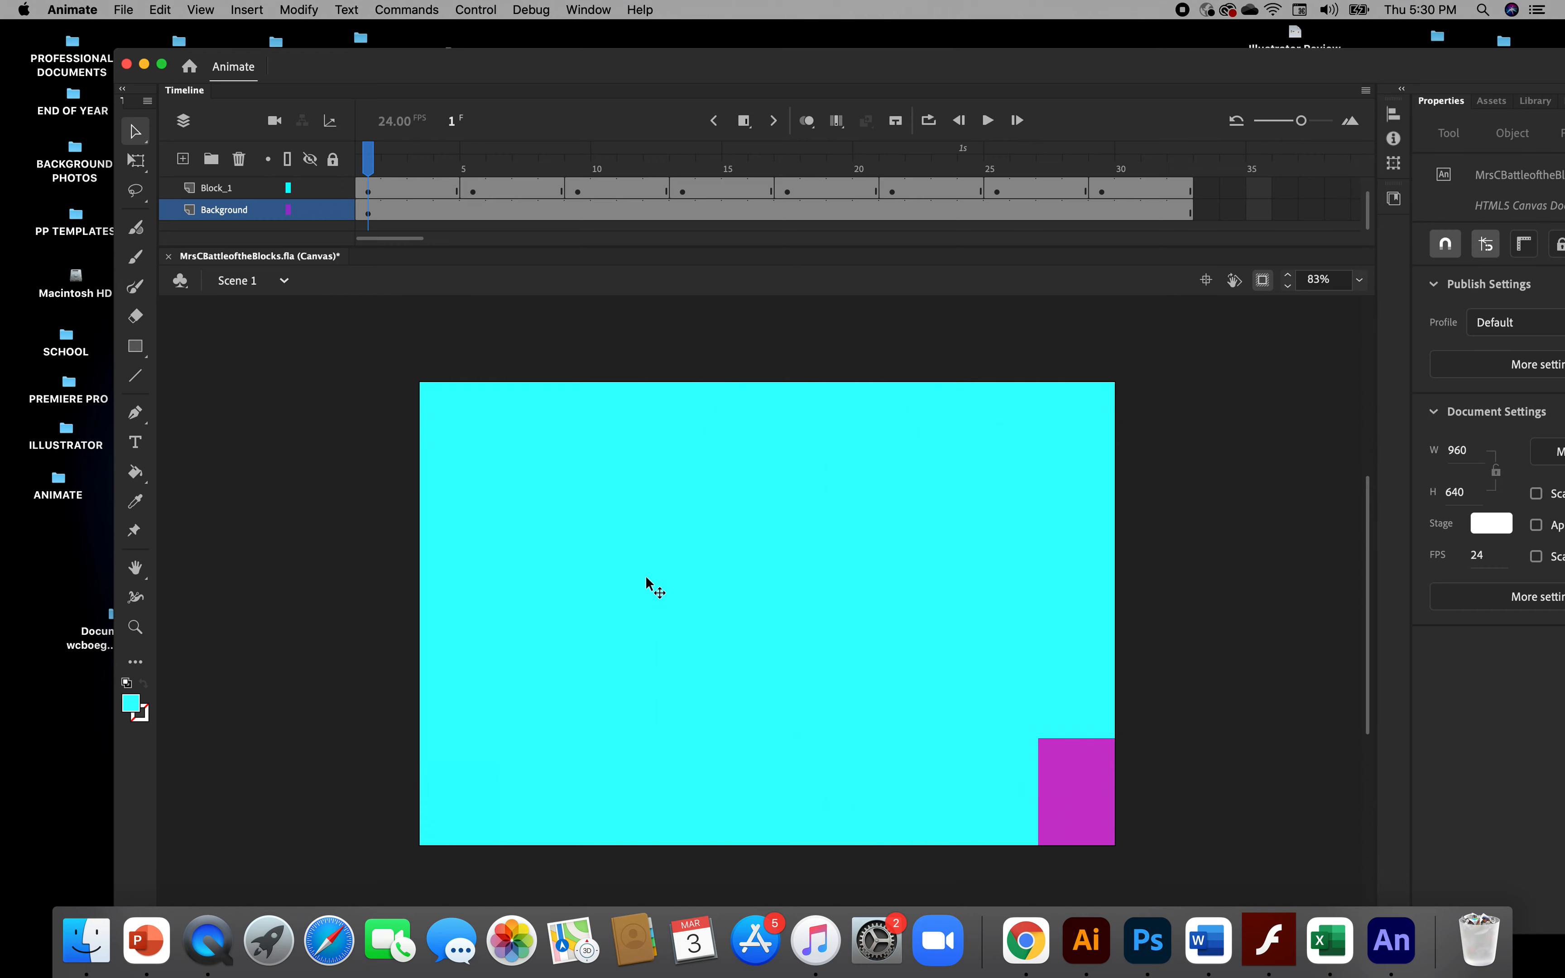
pyautogui.click(647, 575)
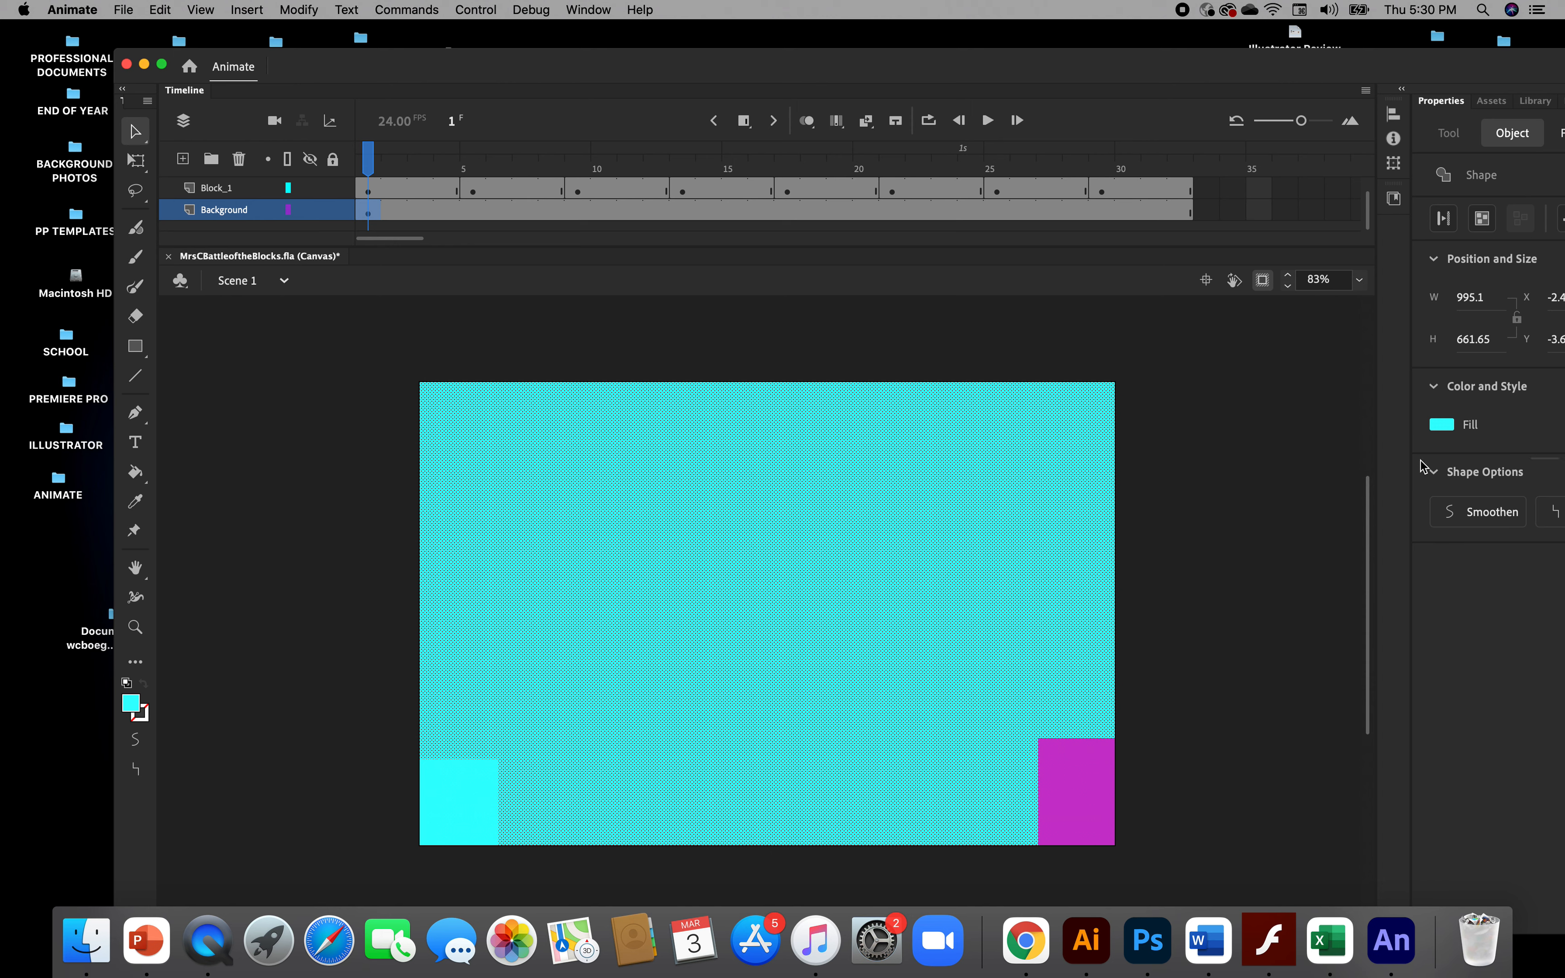
pyautogui.click(1441, 426)
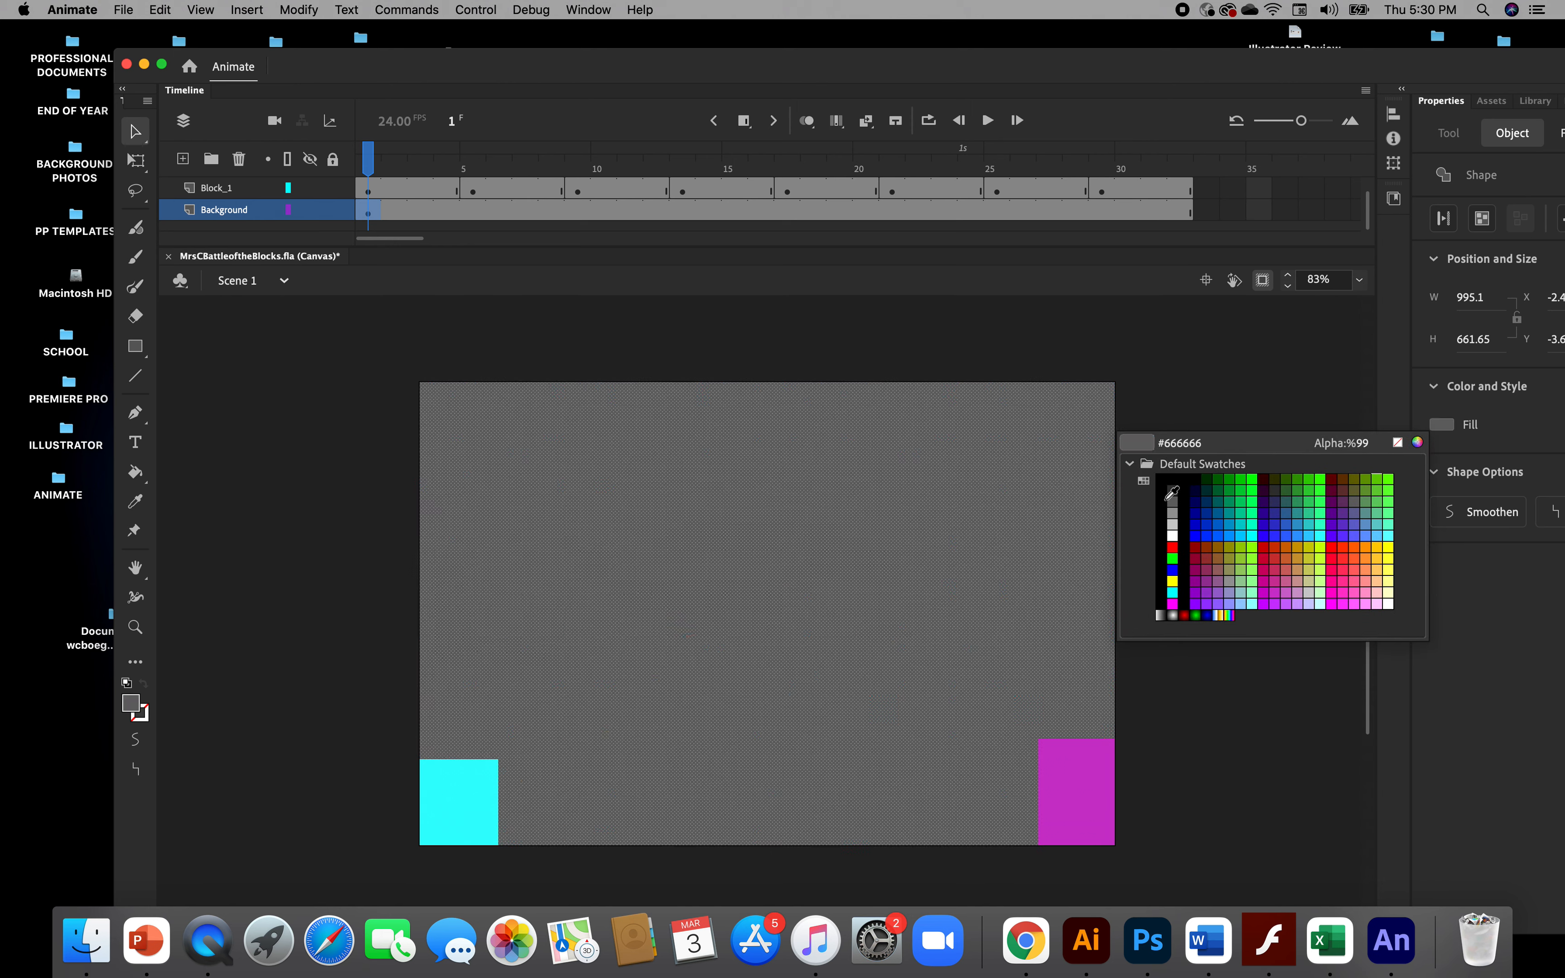
pyautogui.click(1196, 478)
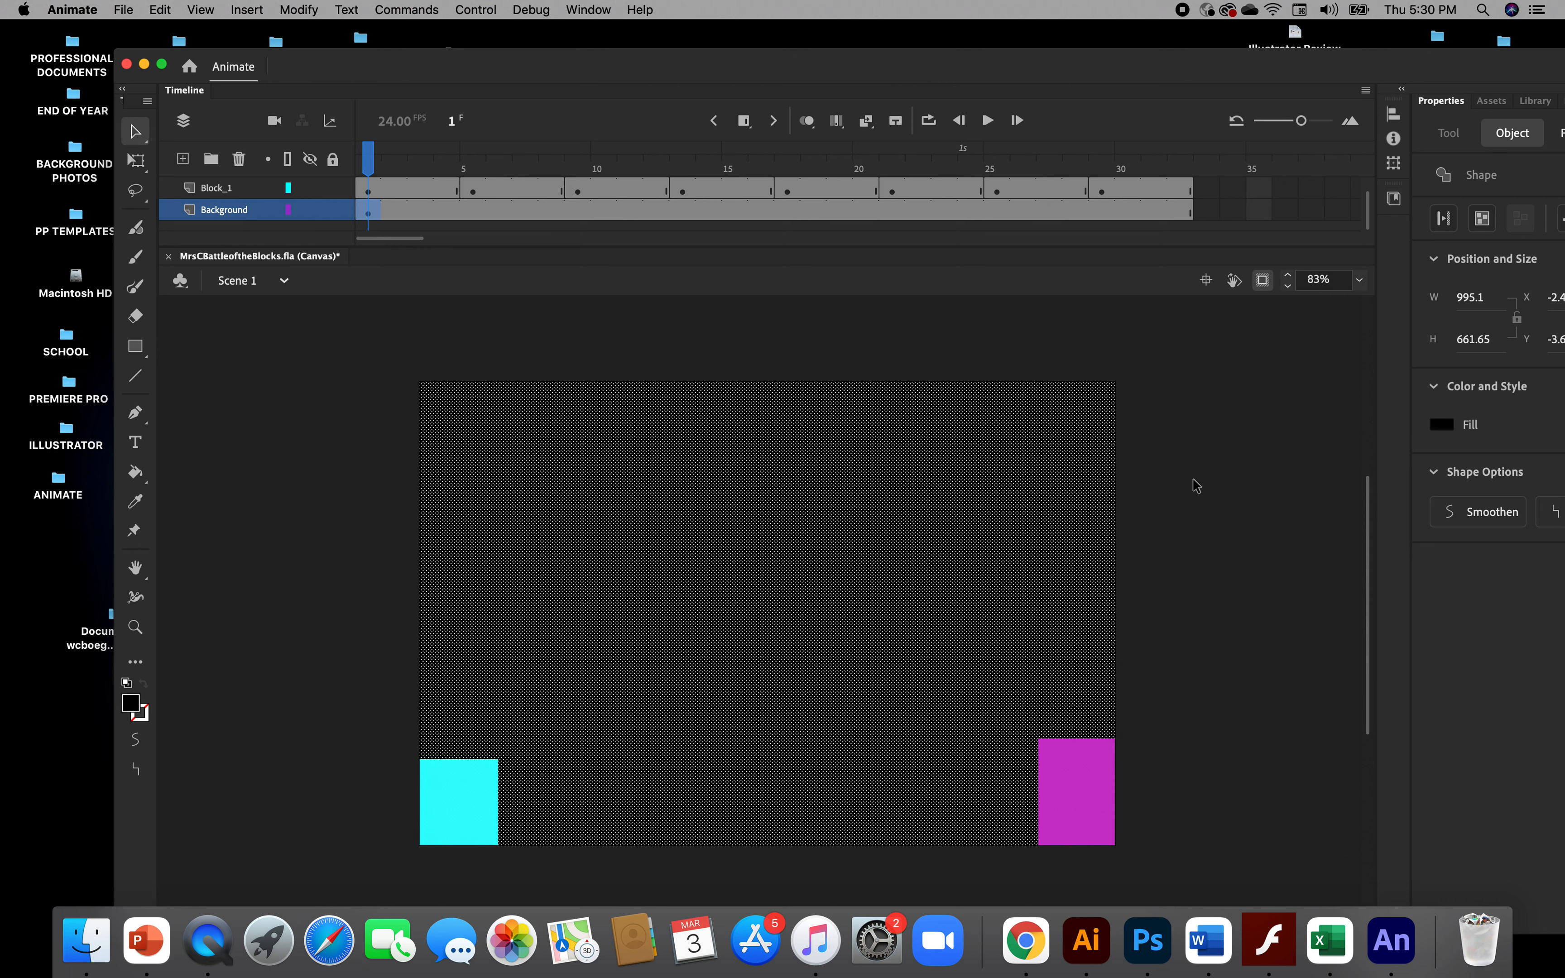
pyautogui.click(1193, 575)
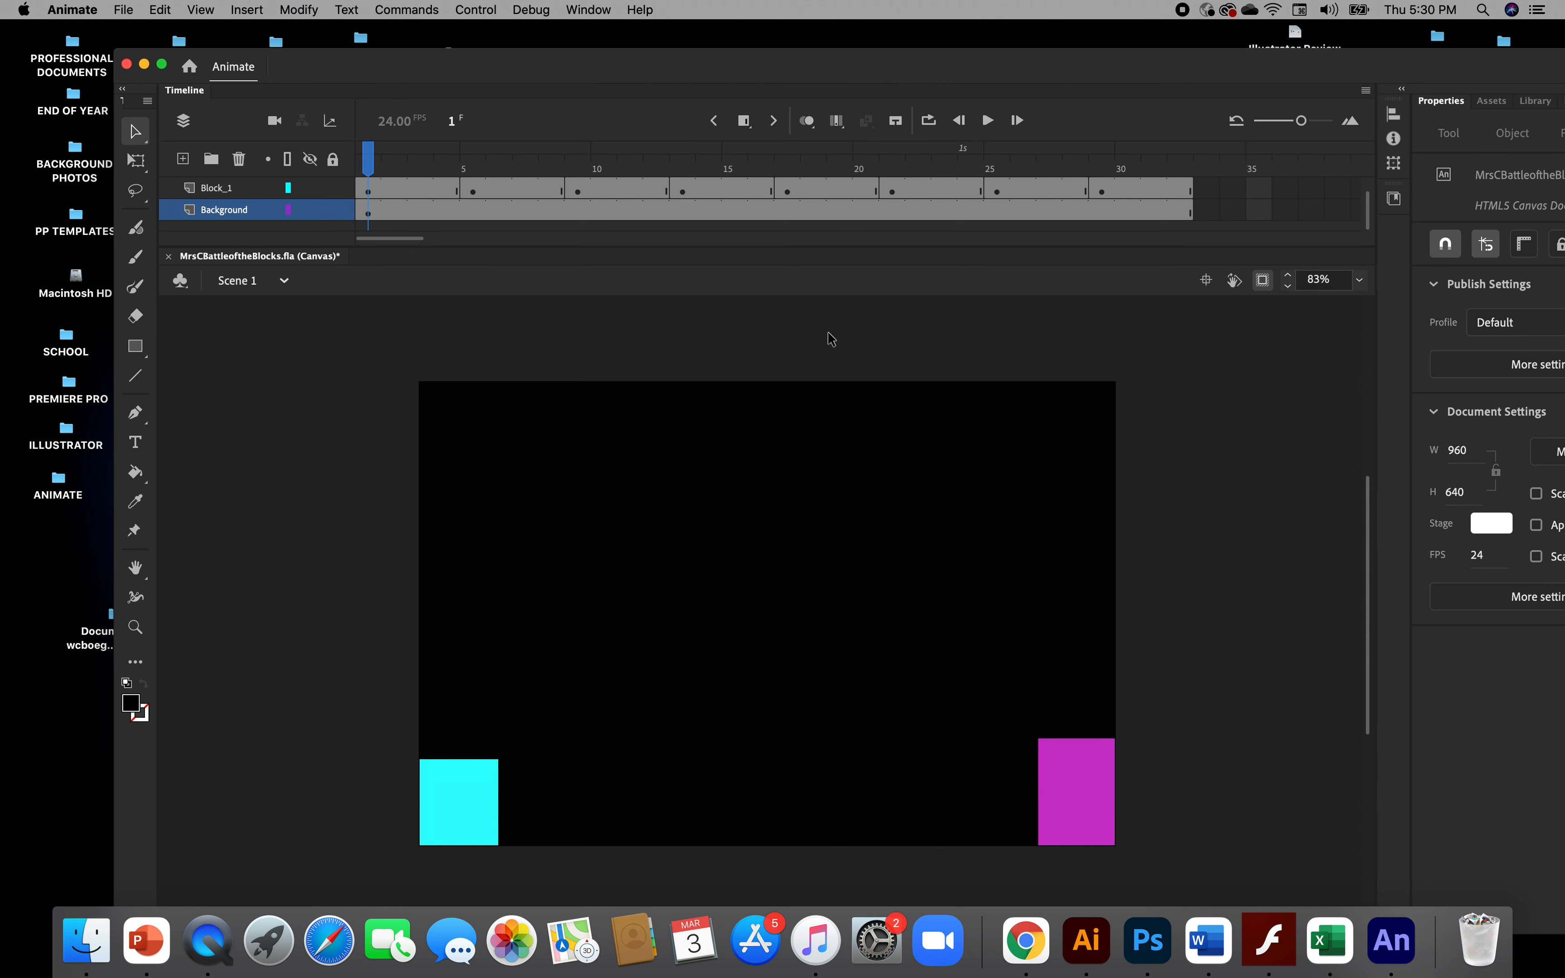
# Extend the Background layer's frame span to frame 33
pyautogui.moveTo(373, 155); pyautogui.dragTo(1224, 202)
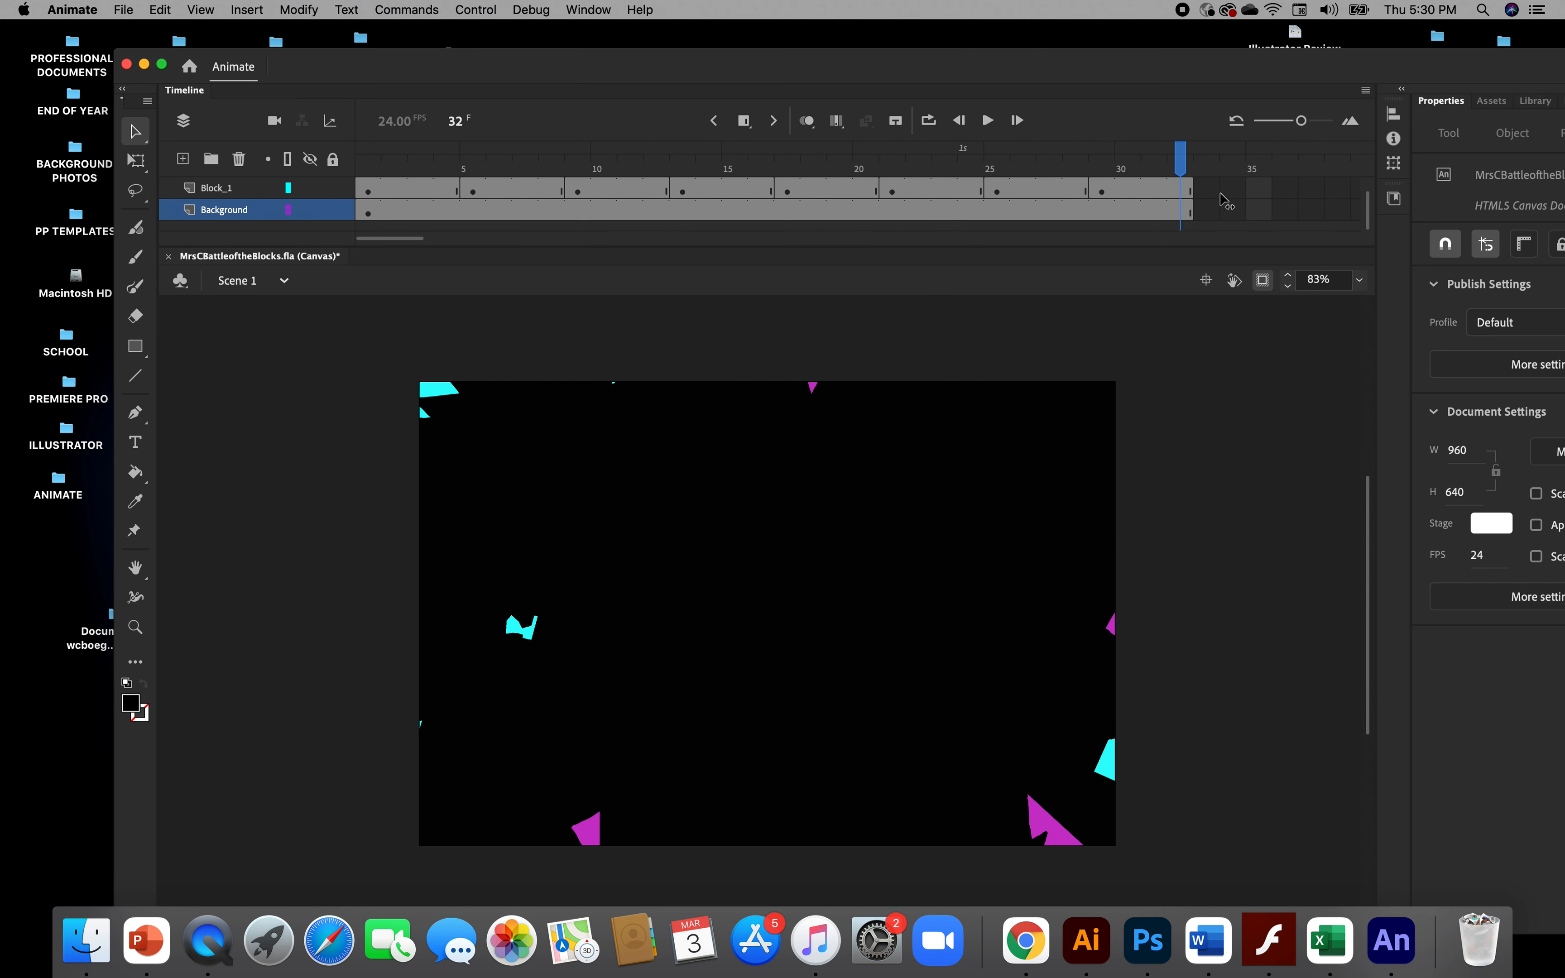
pyautogui.click(1189, 211)
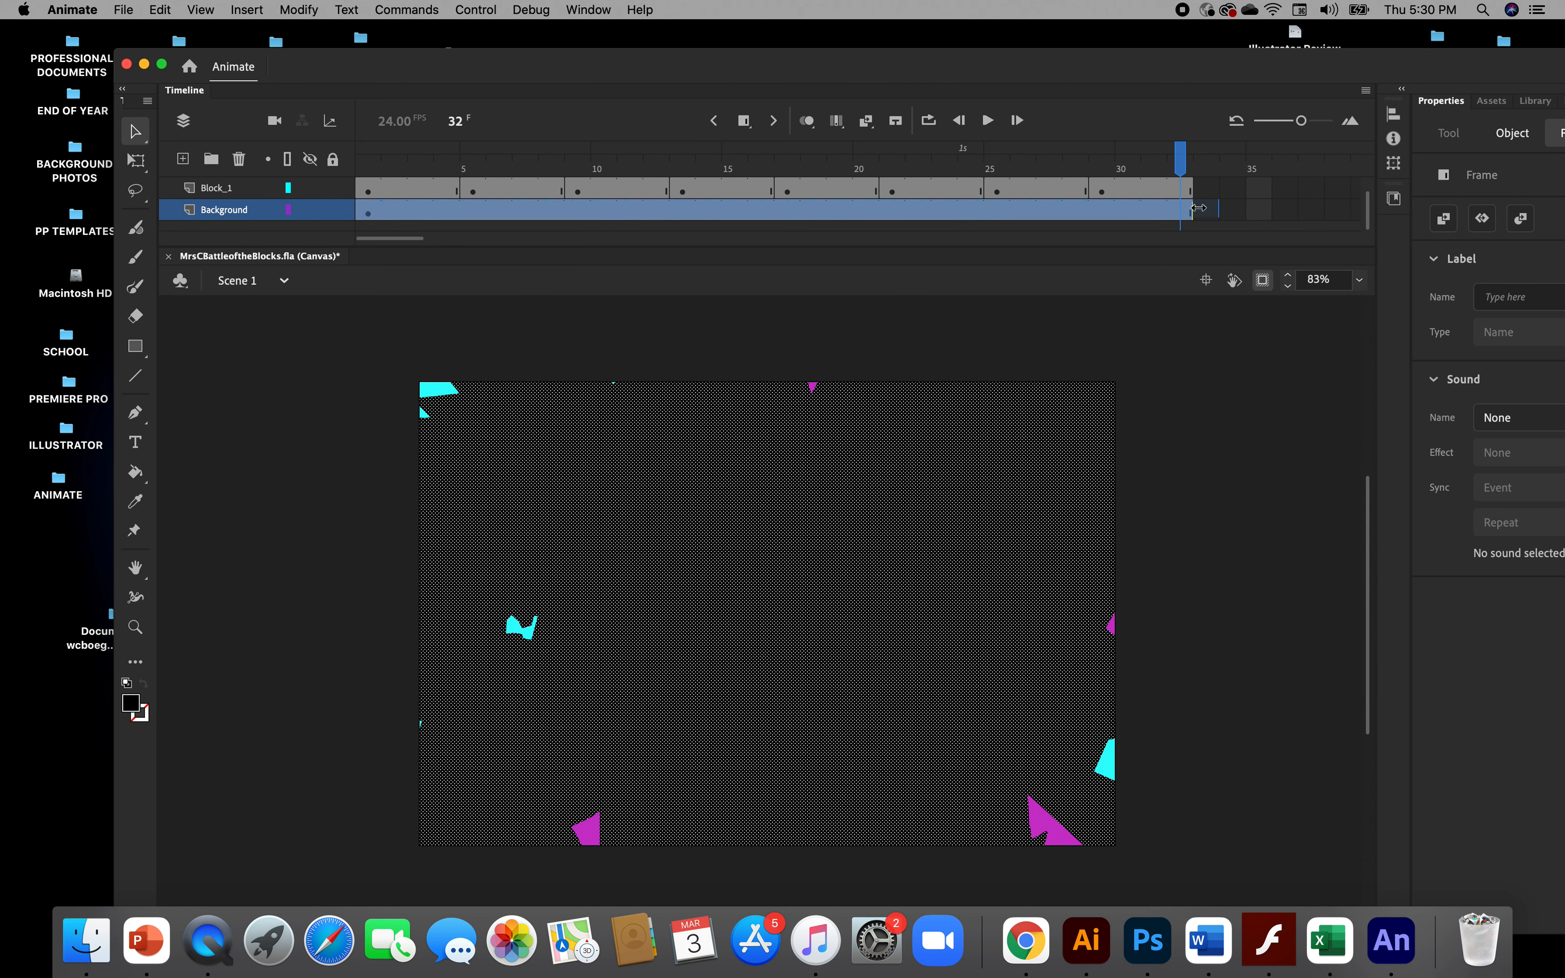
pyautogui.moveTo(1198, 208); pyautogui.dragTo(1216, 208)
pyautogui.click(1146, 331)
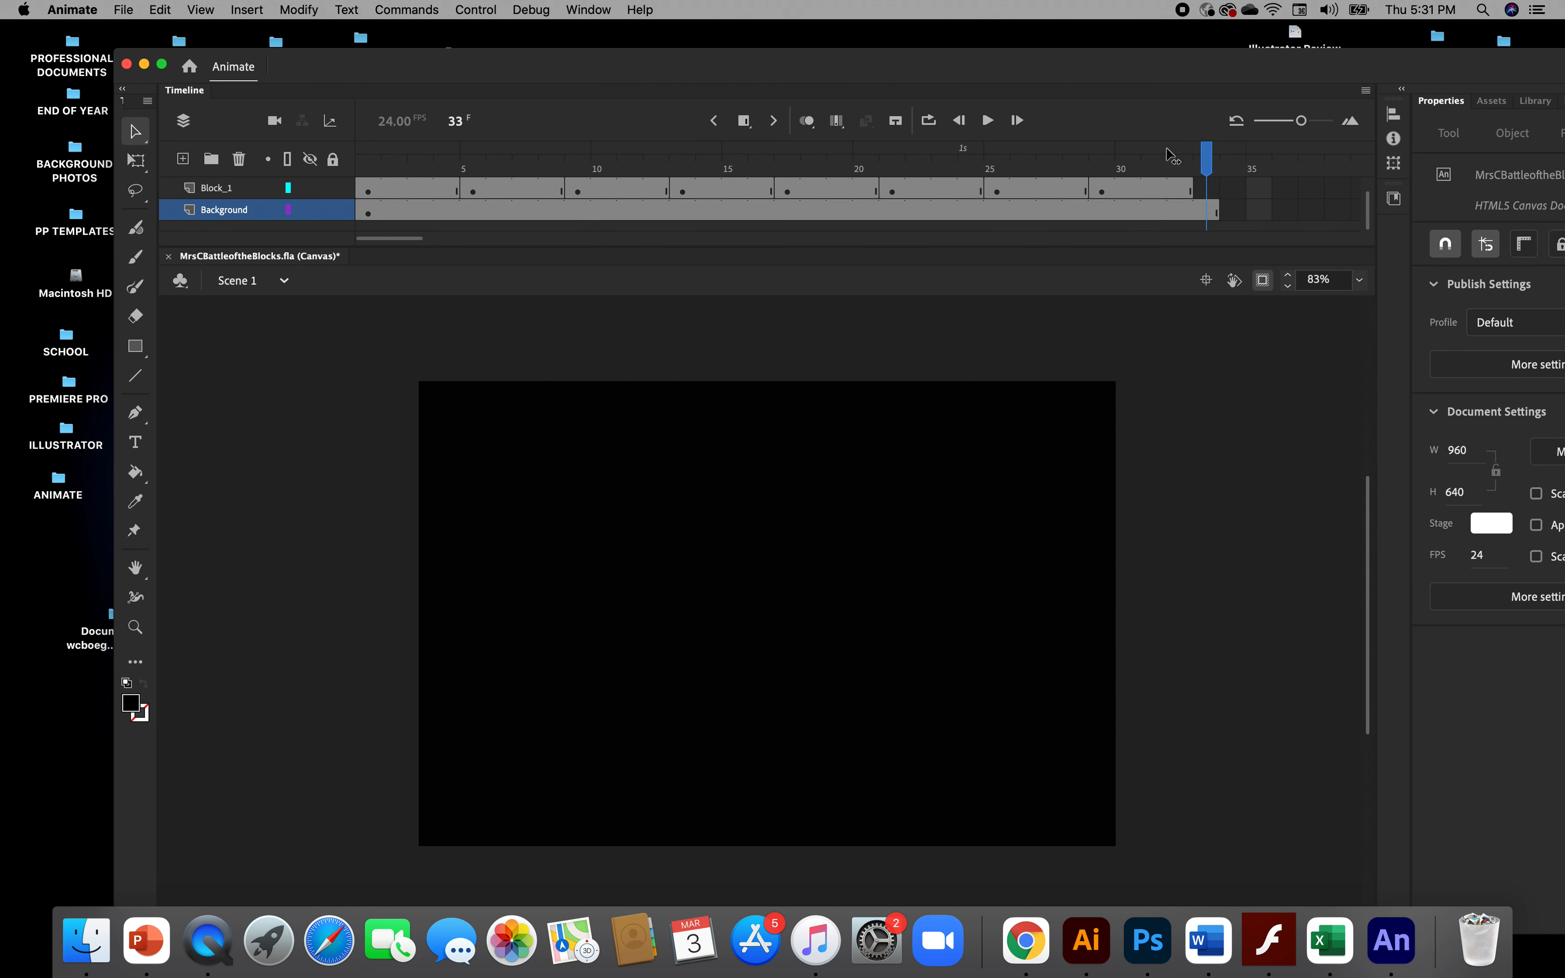
# Preview the animation from frame 1 in a loop spanning frames 1 to 33, and turn looping off when done
pyautogui.moveTo(1172, 155); pyautogui.dragTo(269, 235)
pyautogui.press('Return')
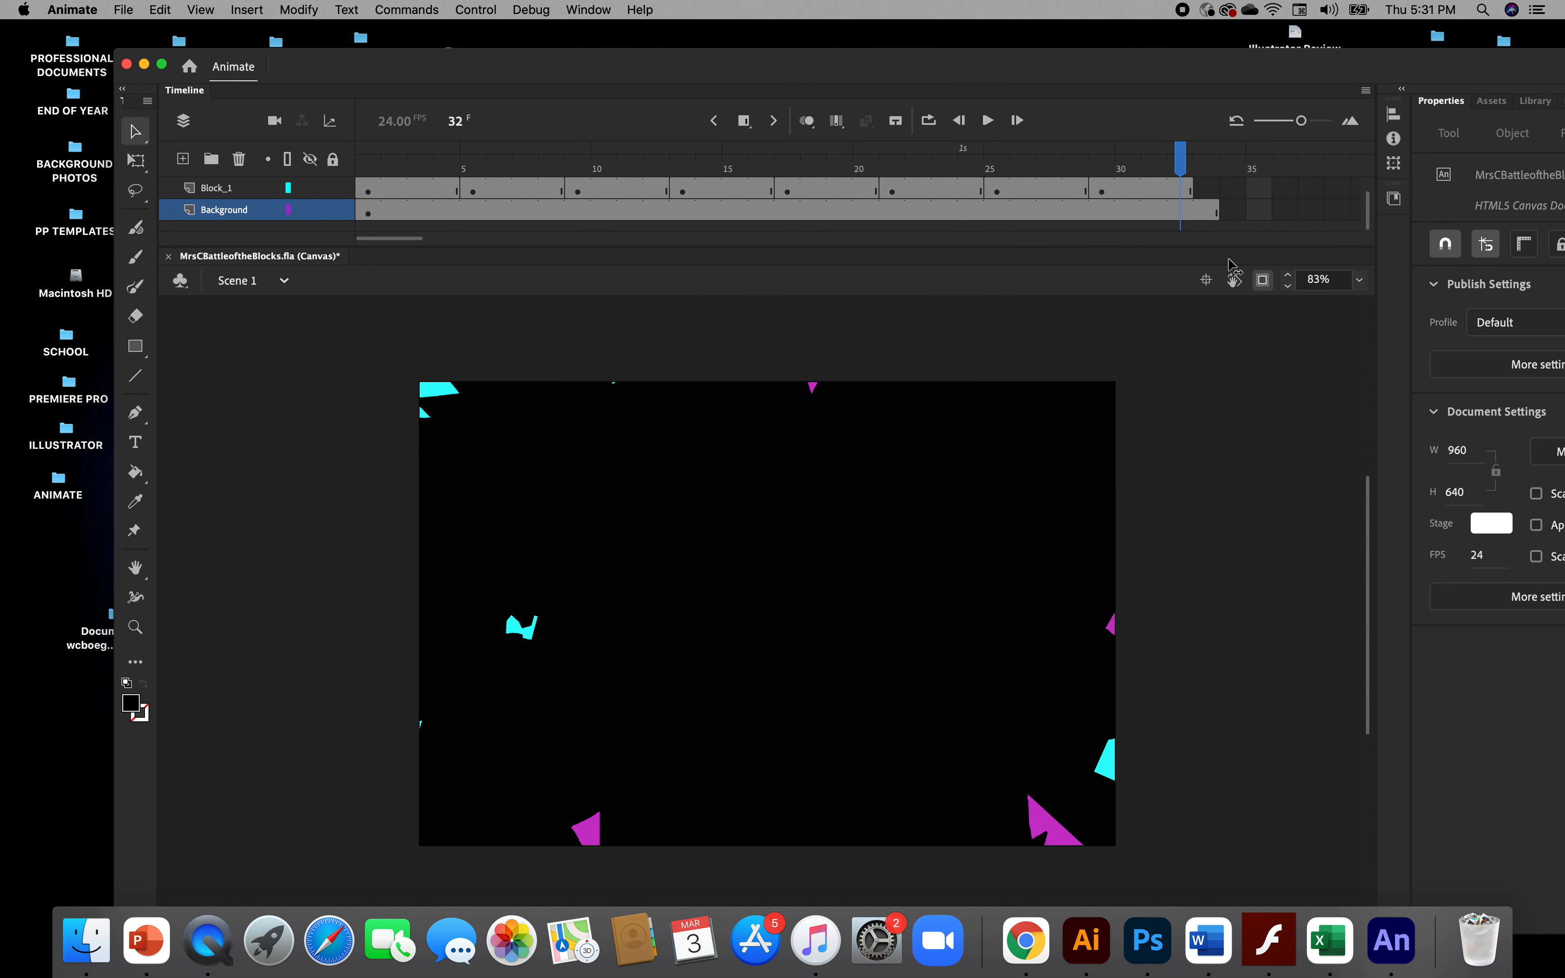
pyautogui.moveTo(1009, 162); pyautogui.dragTo(164, 237)
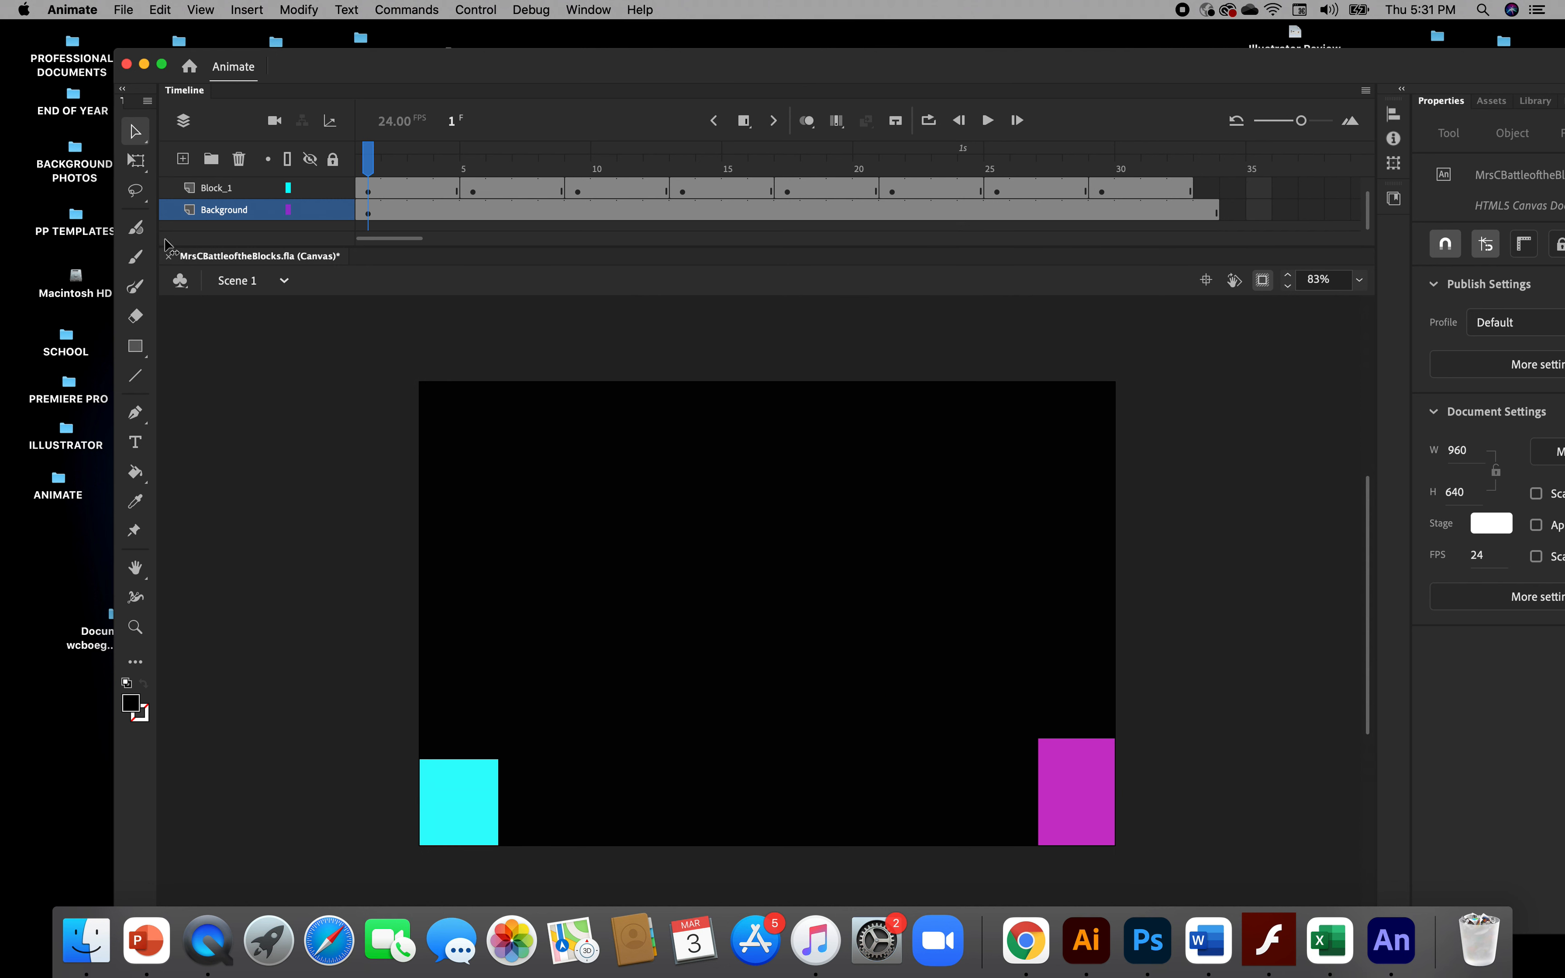
pyautogui.click(929, 122)
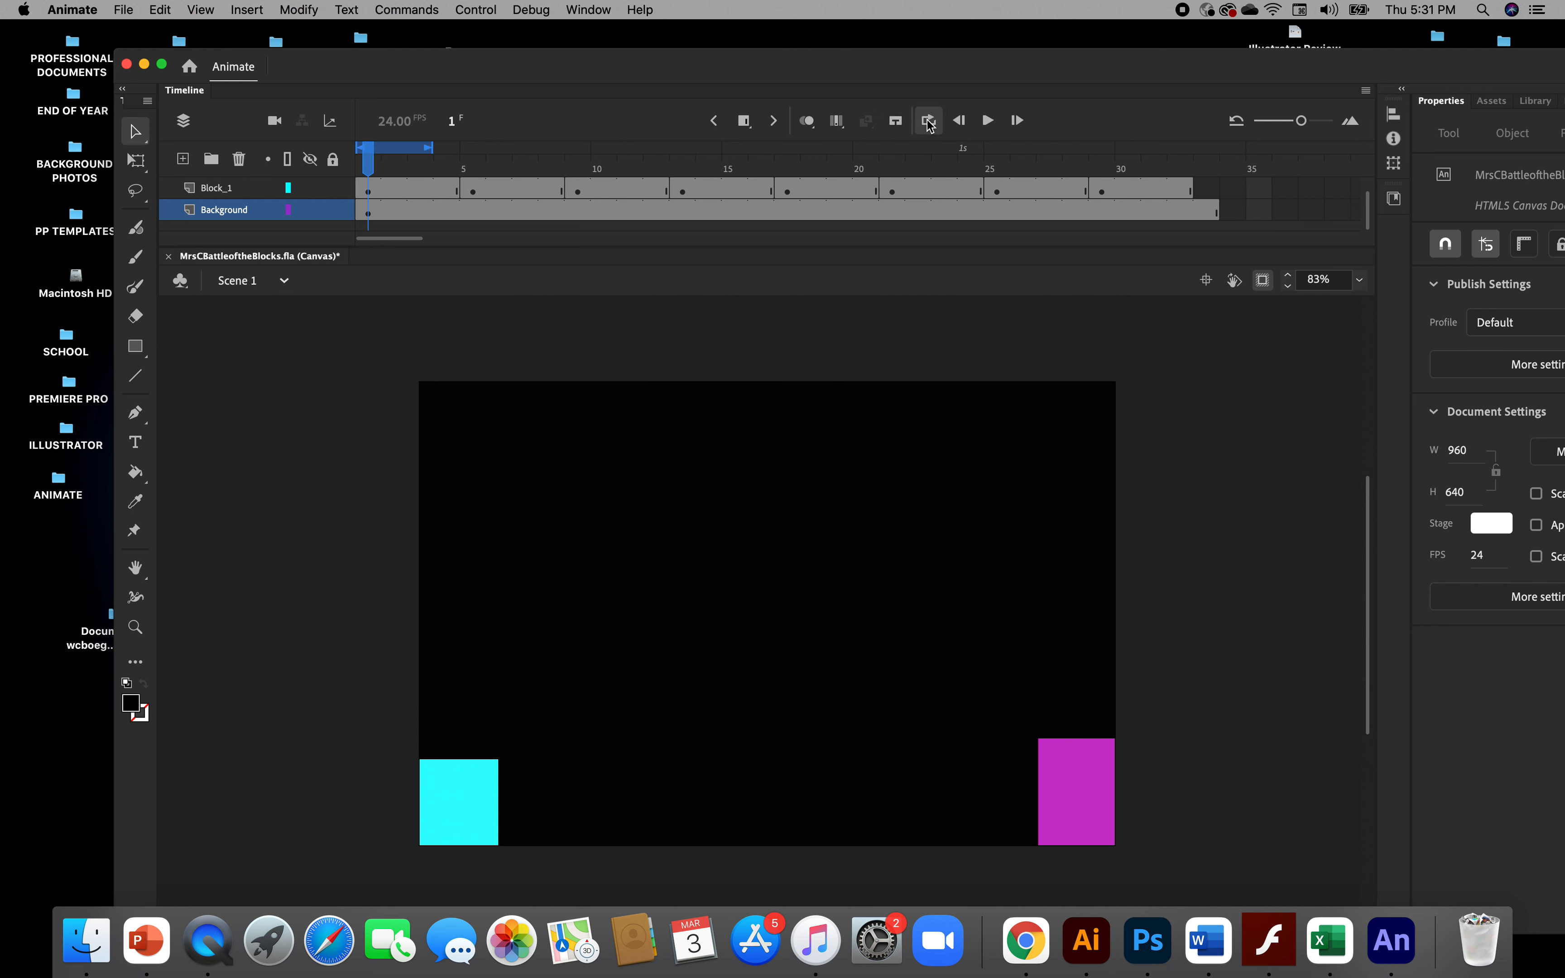
pyautogui.moveTo(432, 151); pyautogui.dragTo(1210, 147)
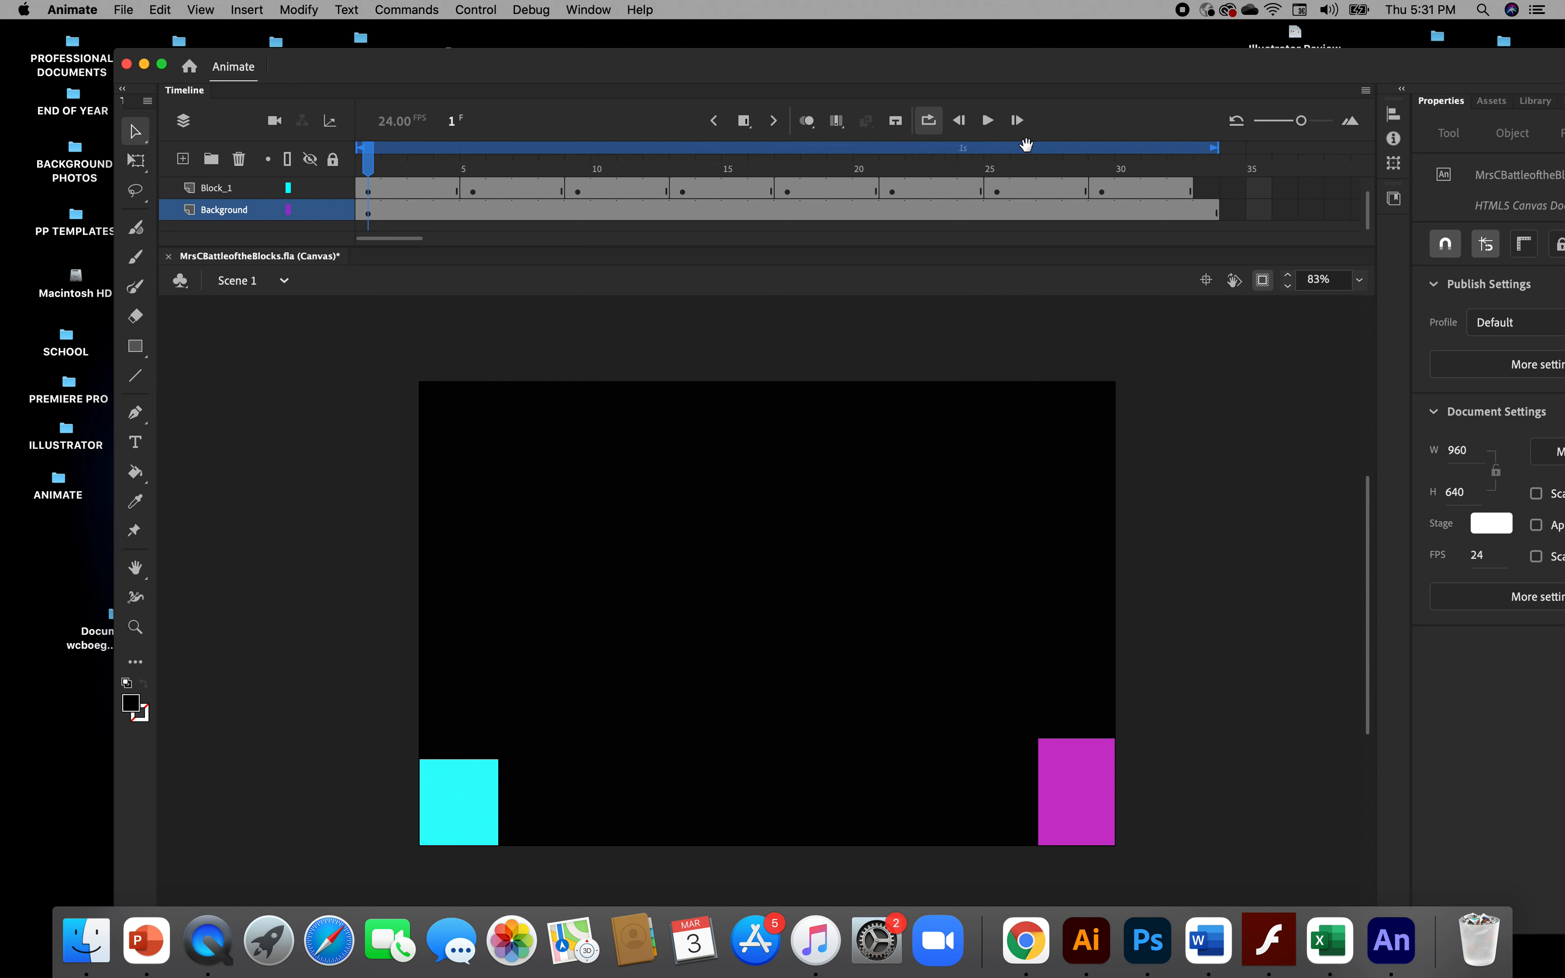
pyautogui.click(988, 123)
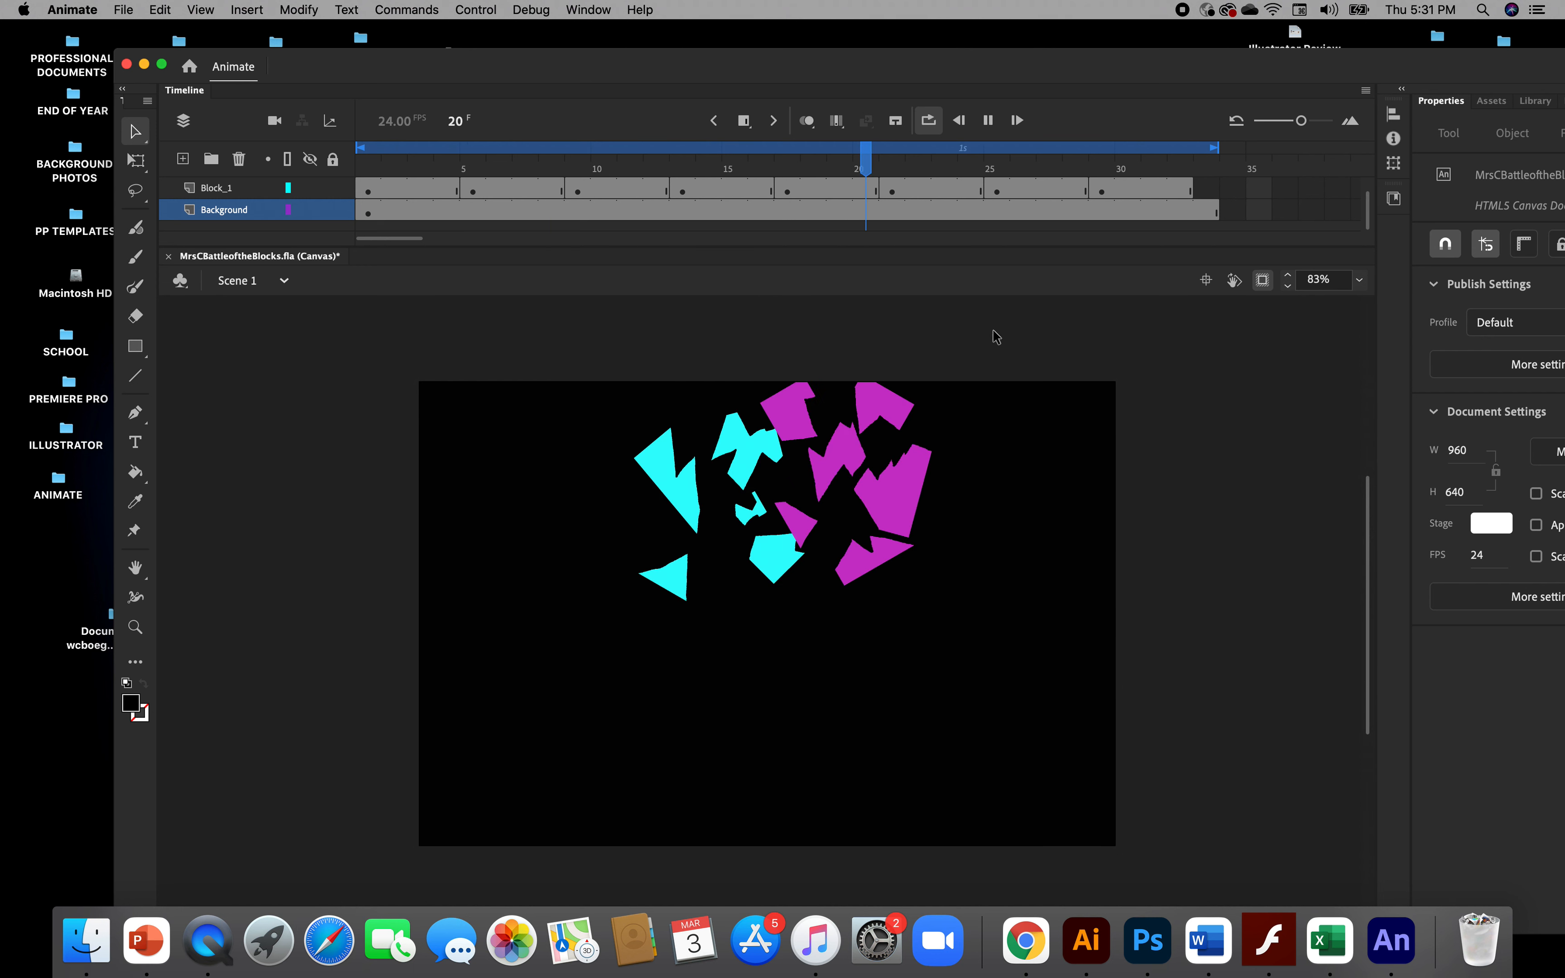
pyautogui.click(931, 127)
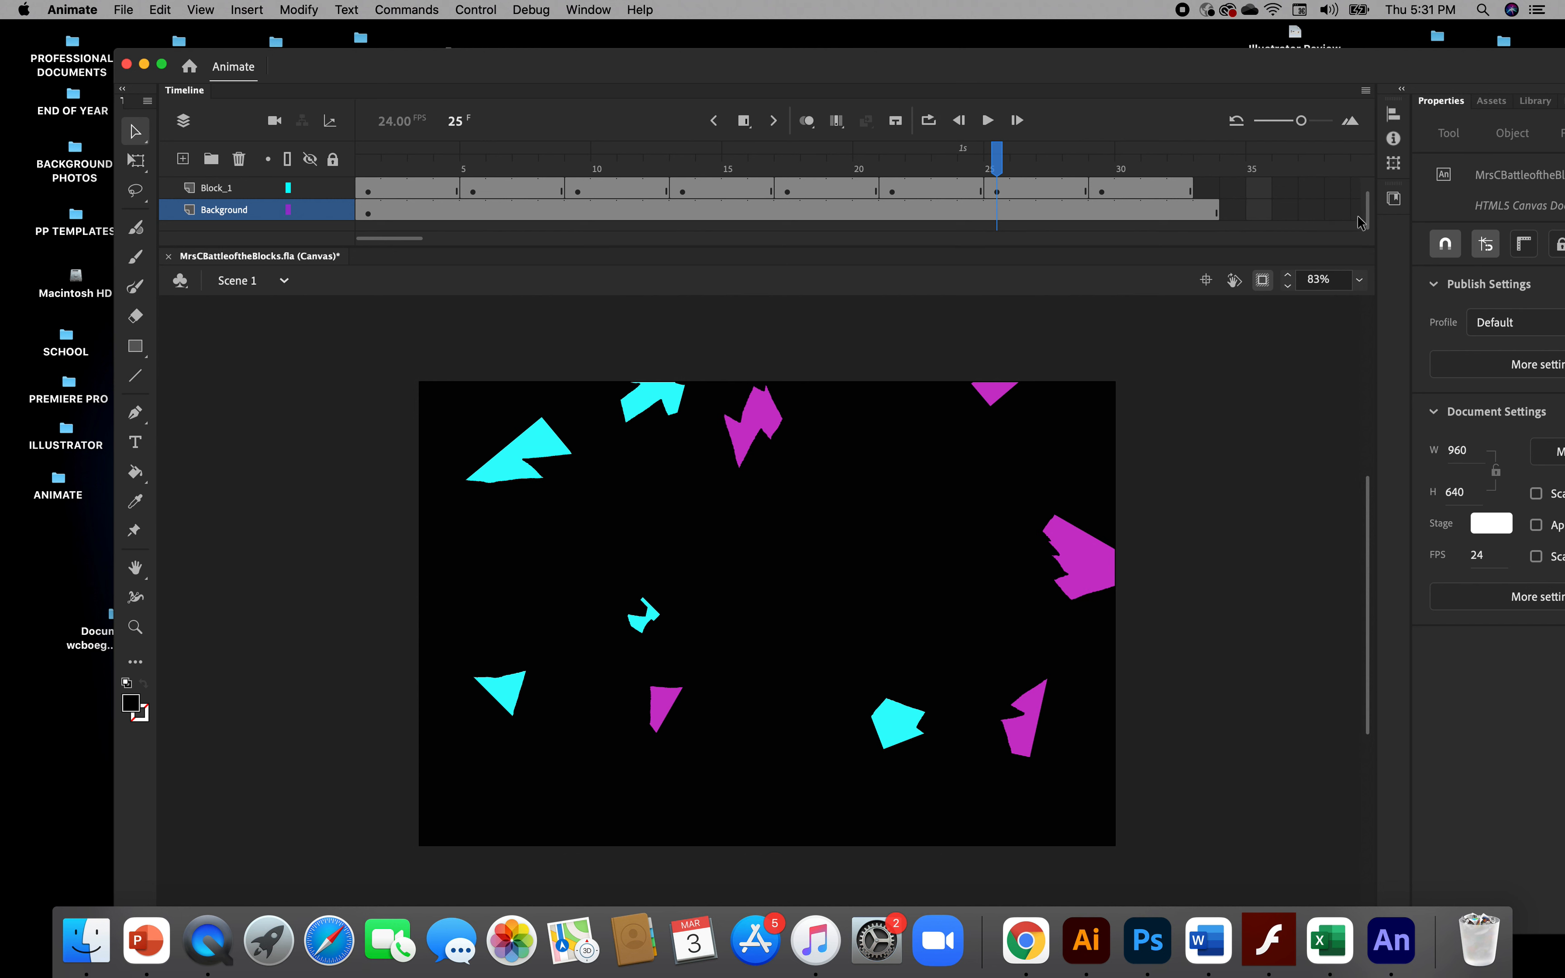
# Enlarge the timeline so that the Block_2, Block_1 and Background layers all fit in it
pyautogui.moveTo(1369, 221); pyautogui.dragTo(1370, 204)
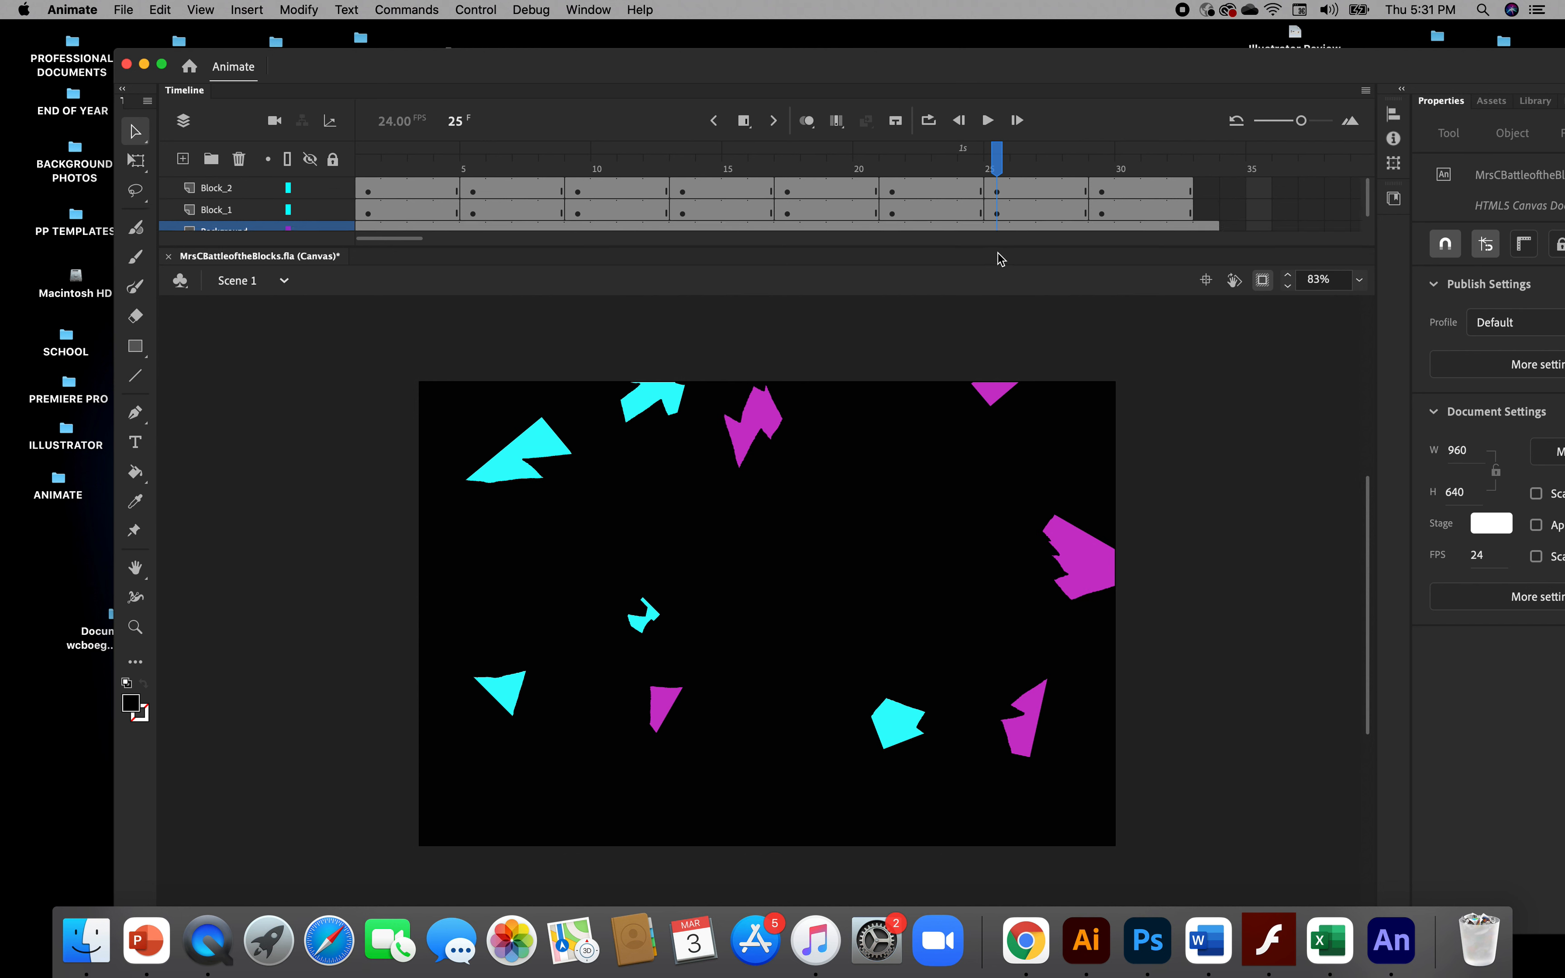
pyautogui.moveTo(995, 246); pyautogui.dragTo(1003, 293)
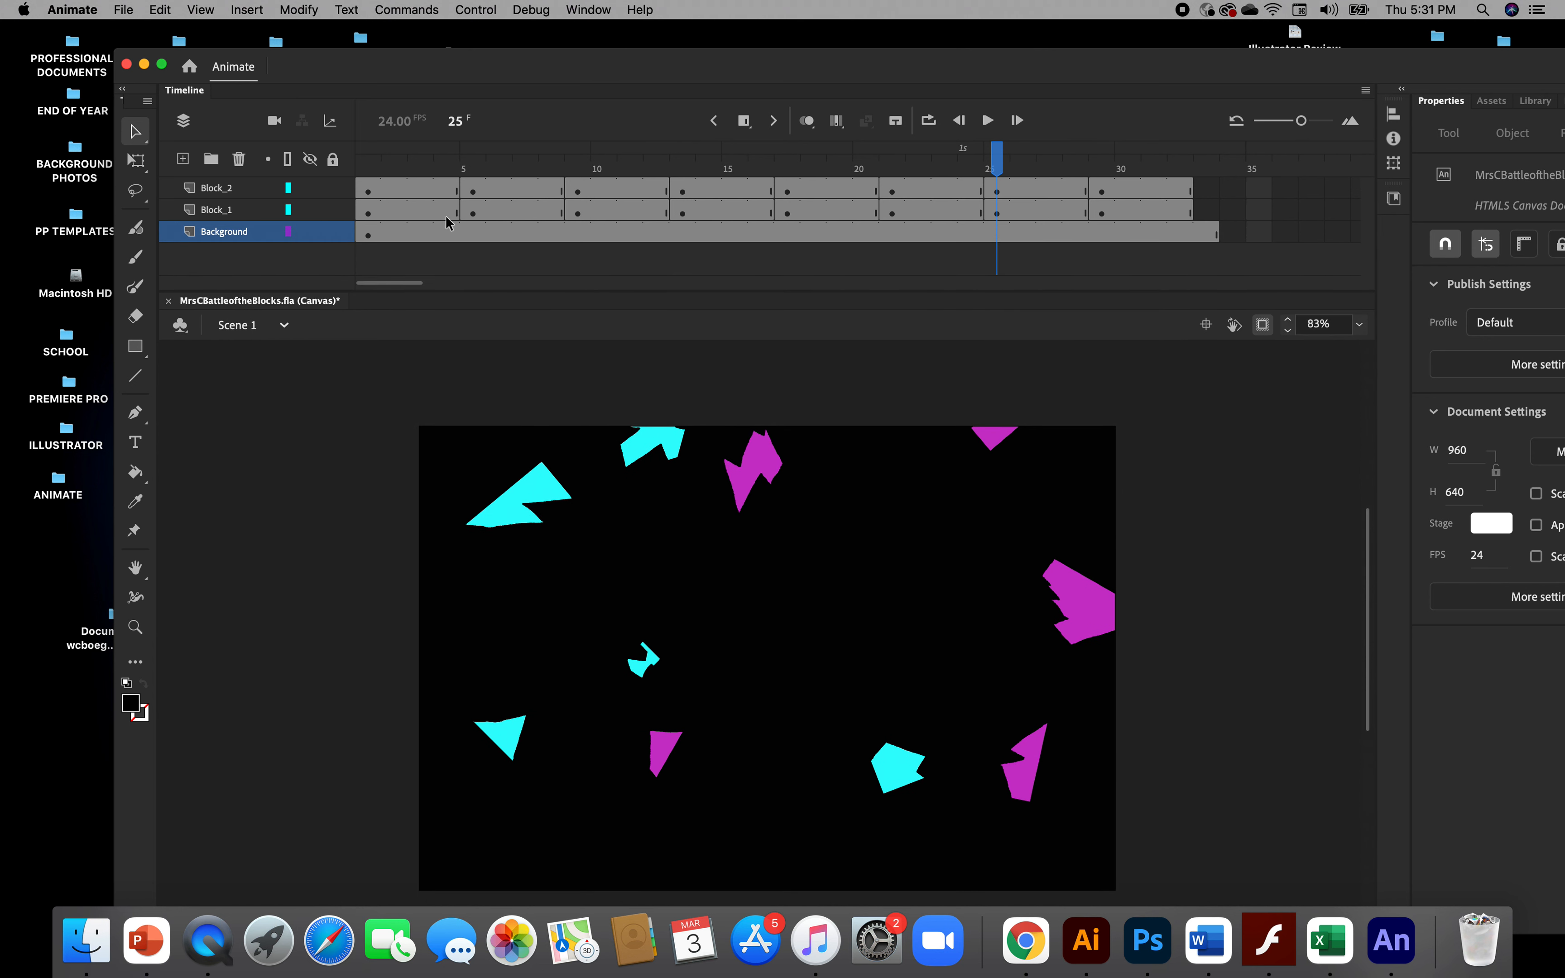
pyautogui.click(366, 190)
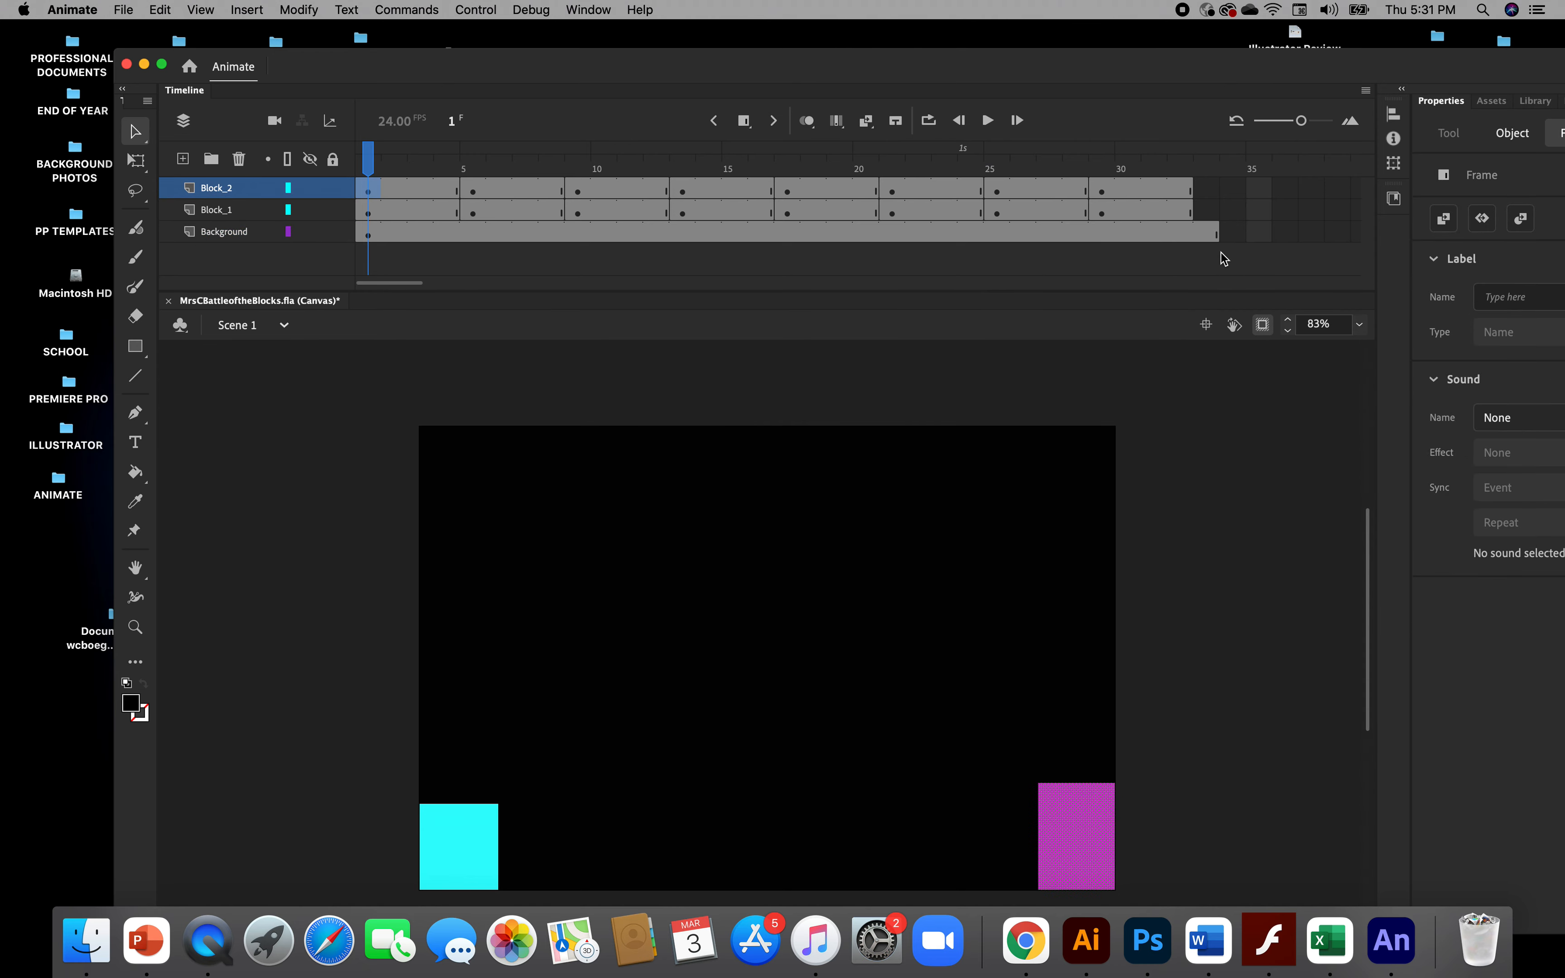
pyautogui.keyDown('shift'); pyautogui.click(1211, 234); pyautogui.keyUp('shift')
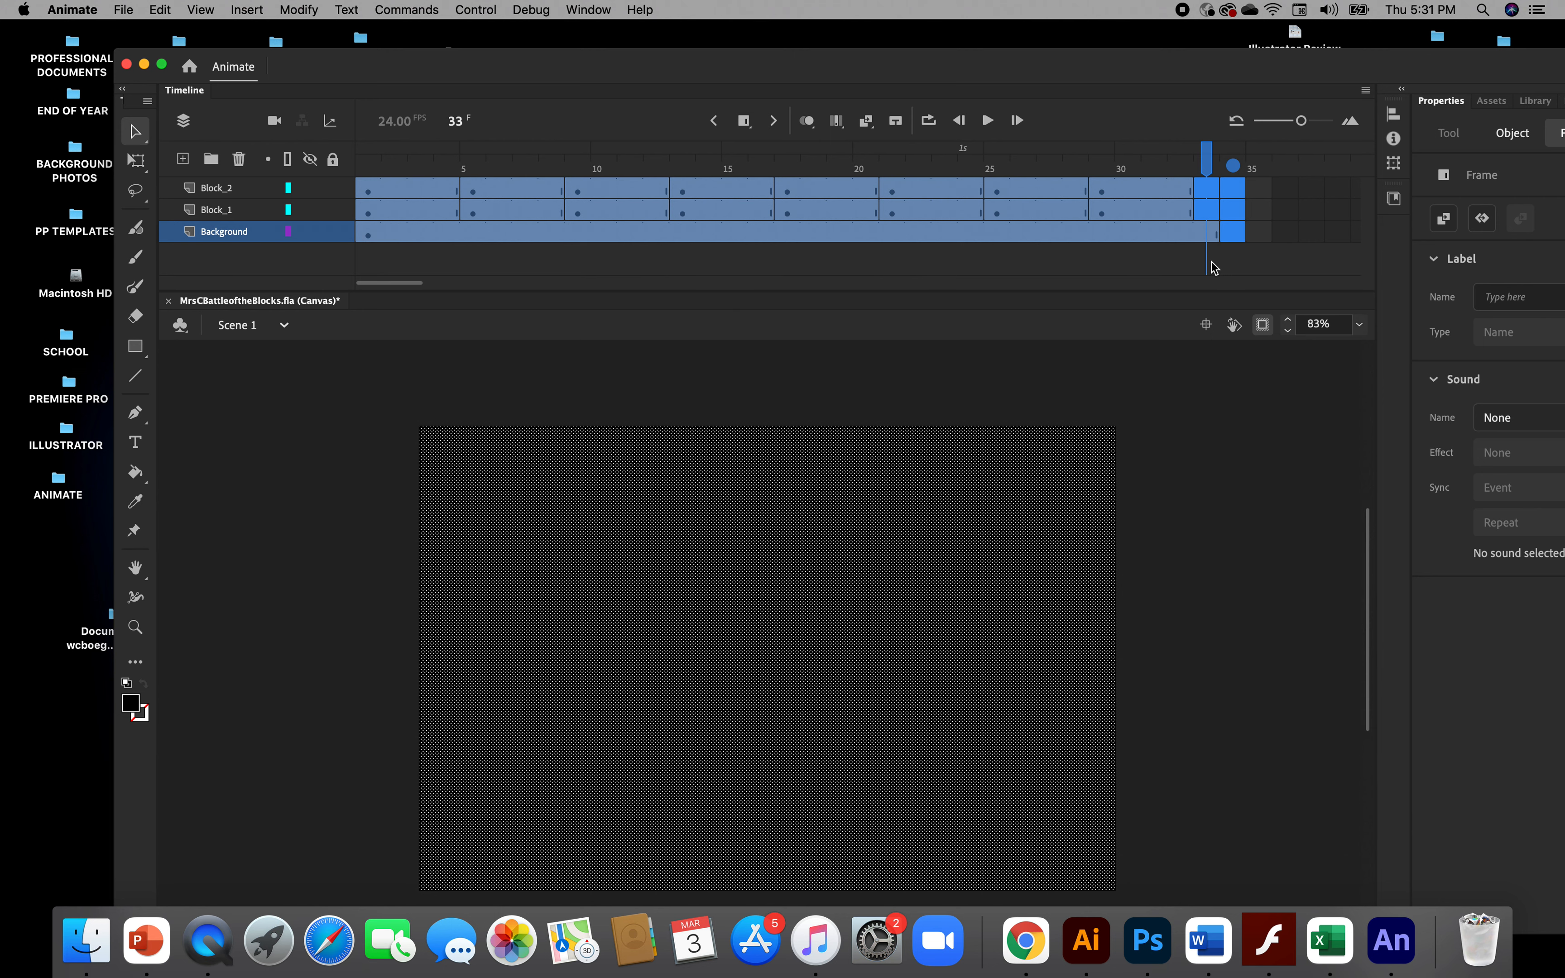
pyautogui.click(1184, 266)
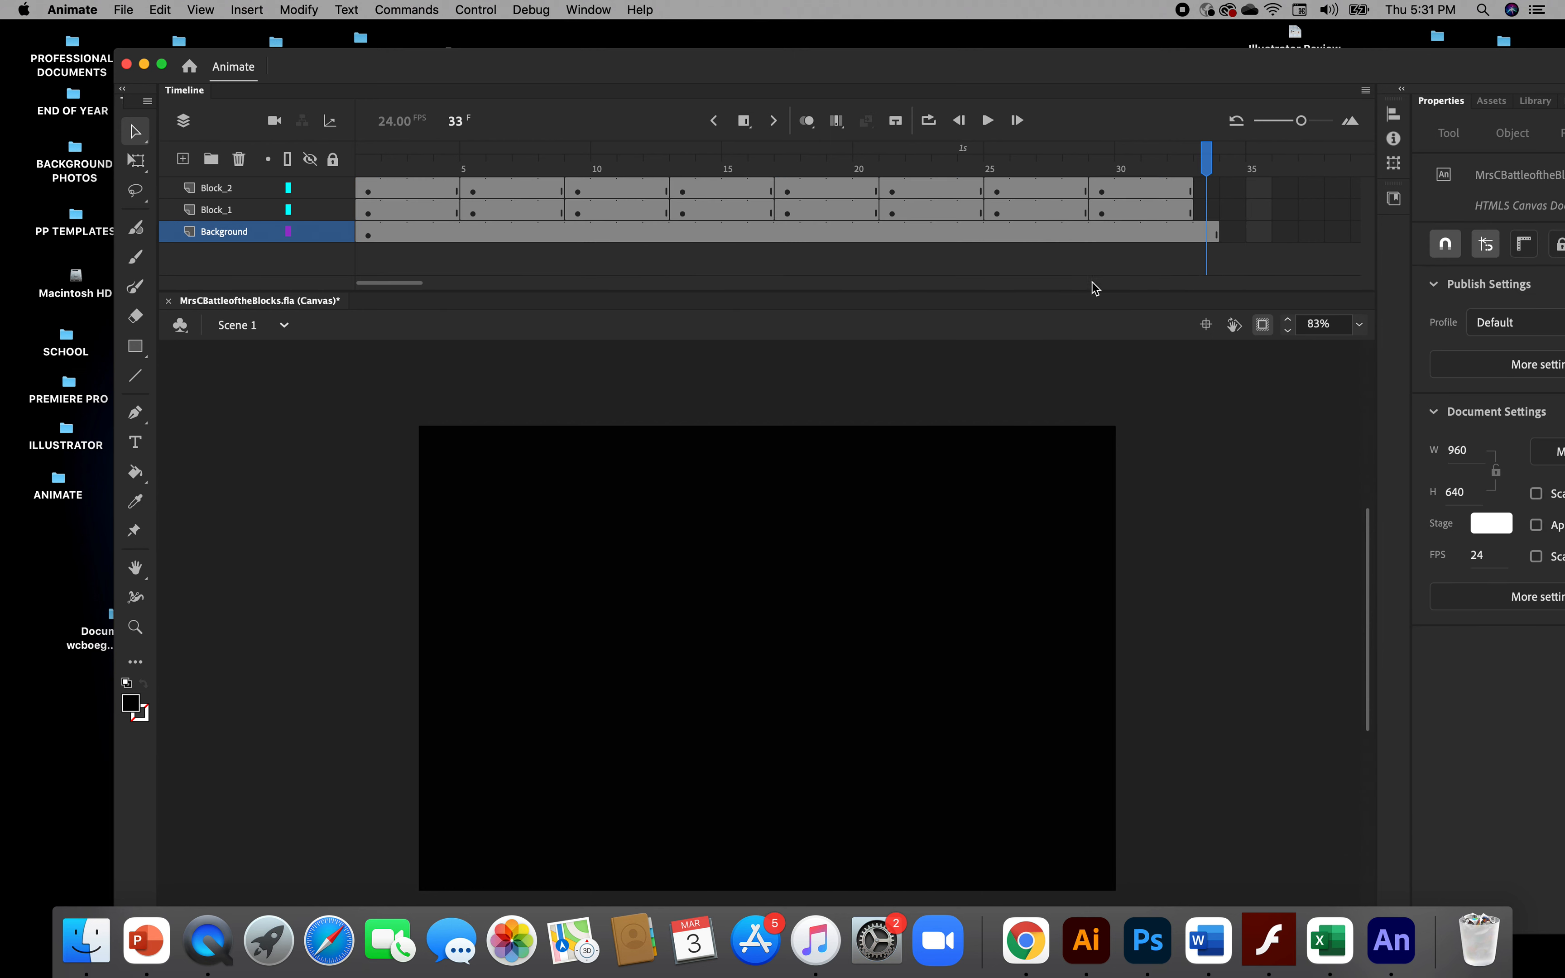
# Create classic tweens across frames 1 to 33 of the Block_2, Block_1 and Background layers, converting their content to symbols
pyautogui.click(366, 191)
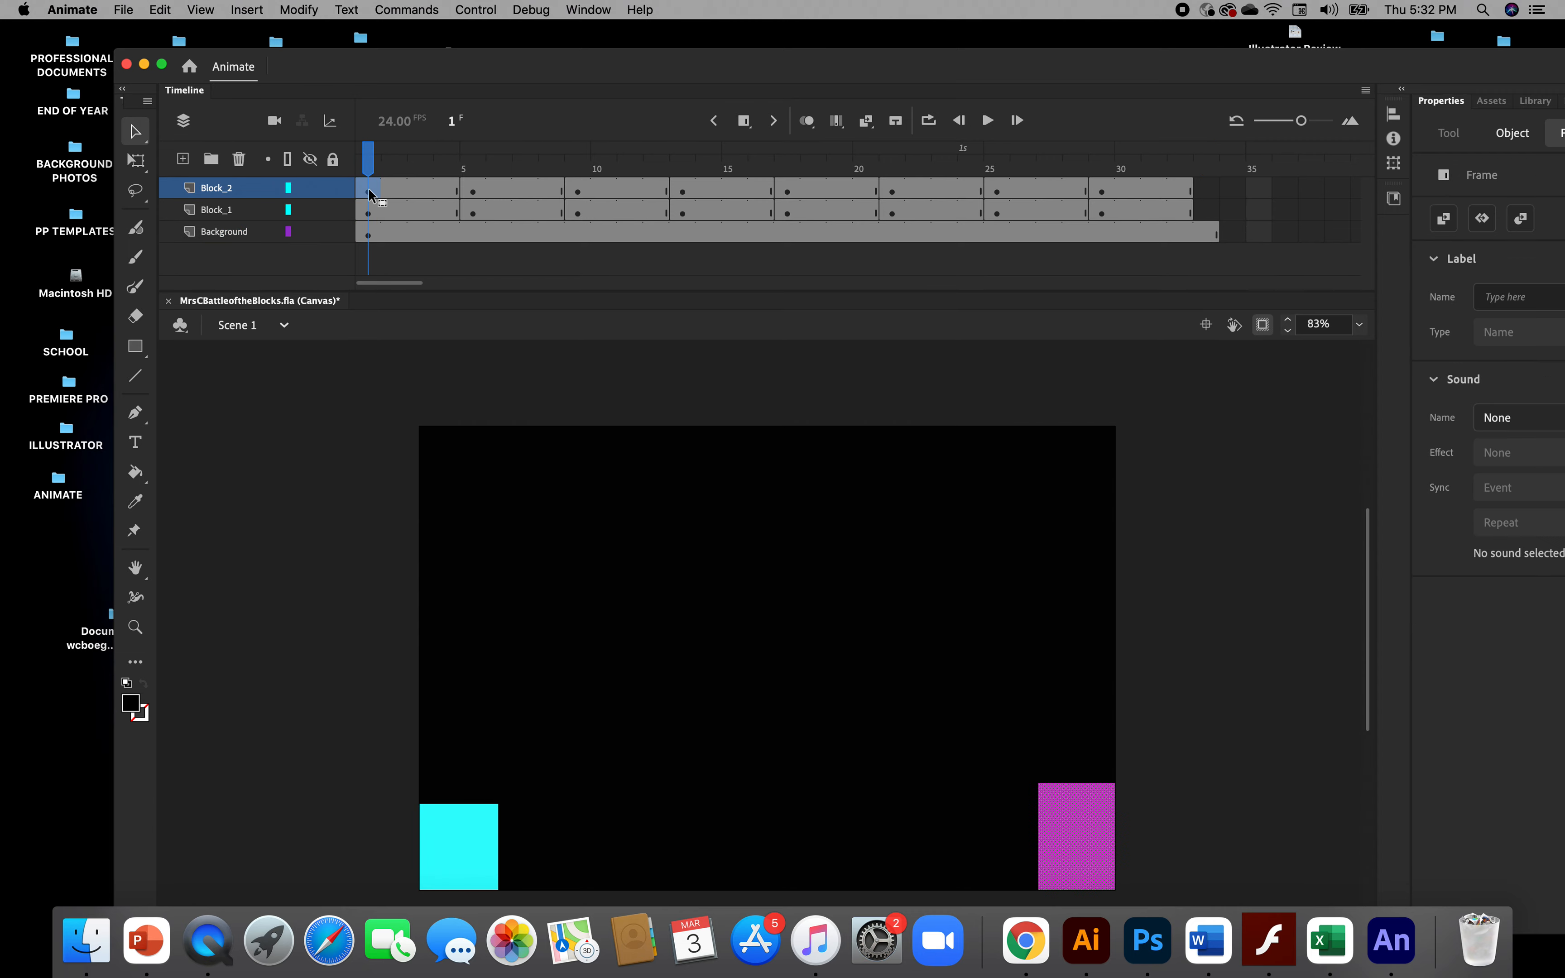
pyautogui.keyDown('shift'); pyautogui.click(1208, 234); pyautogui.keyUp('shift')
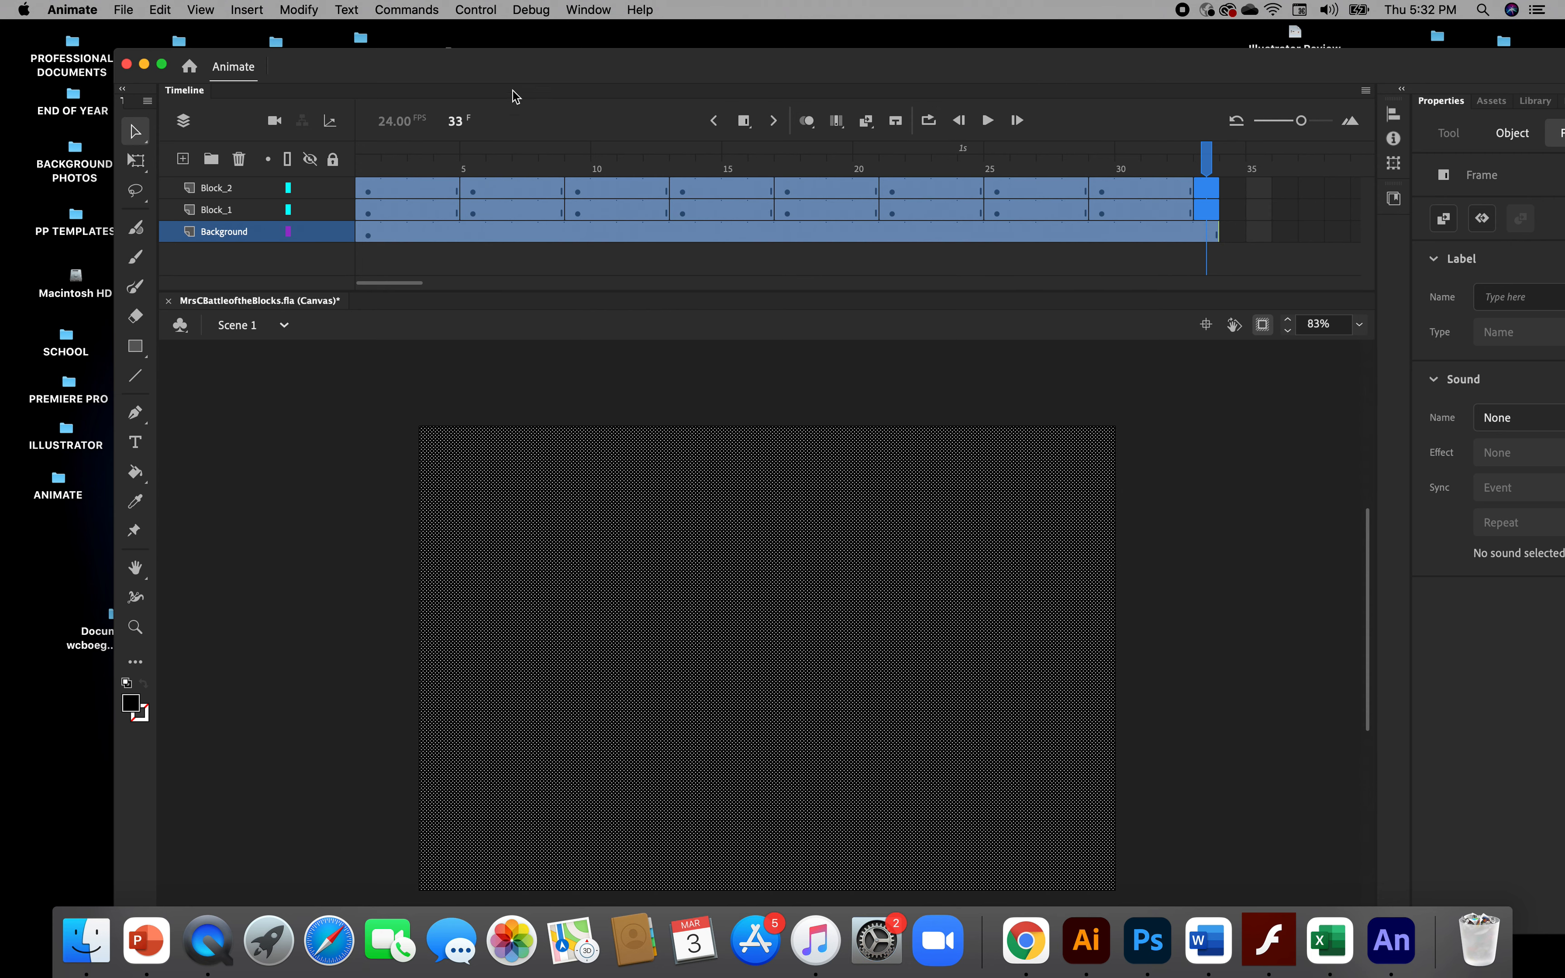
pyautogui.moveTo(524, 70); pyautogui.dragTo(416, 44)
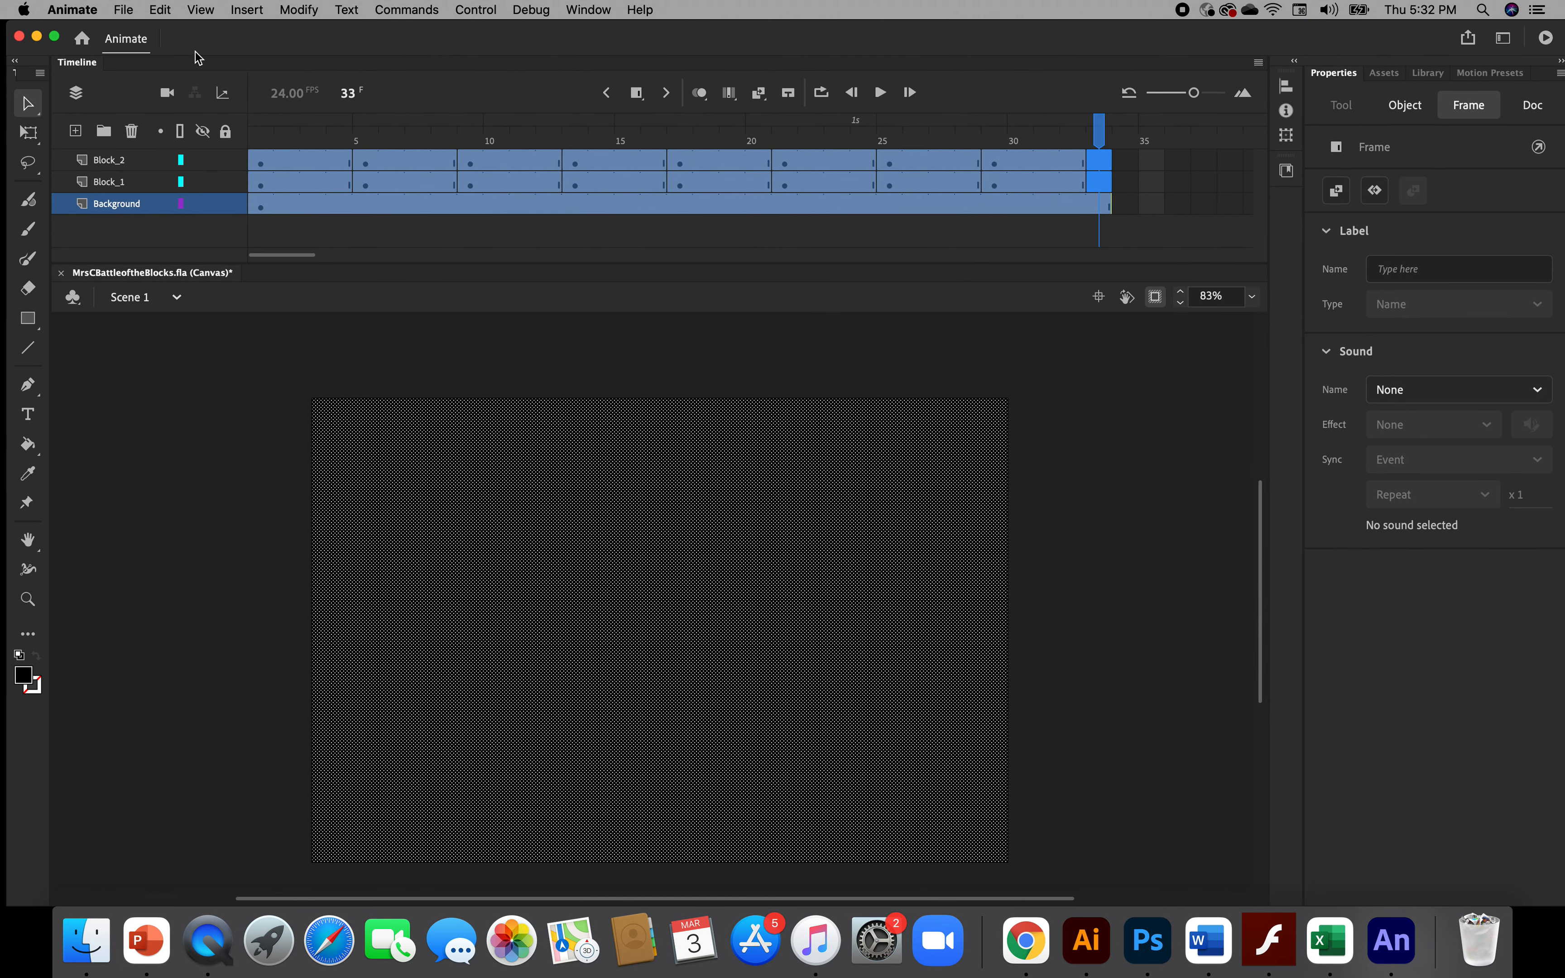
pyautogui.click(56, 39)
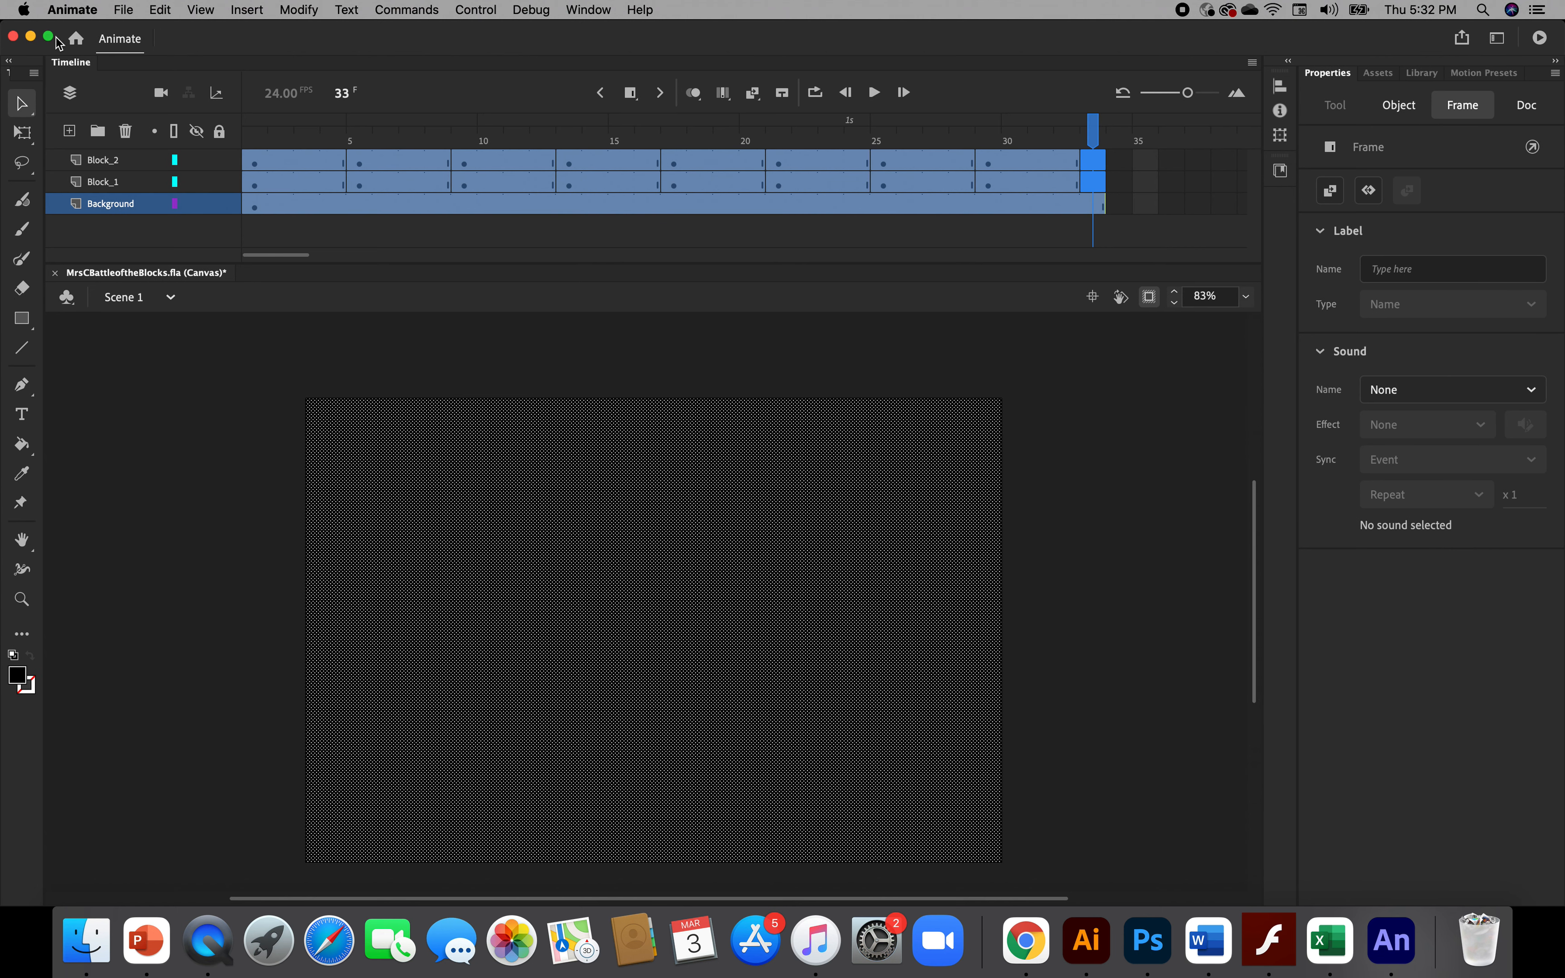
pyautogui.click(250, 11)
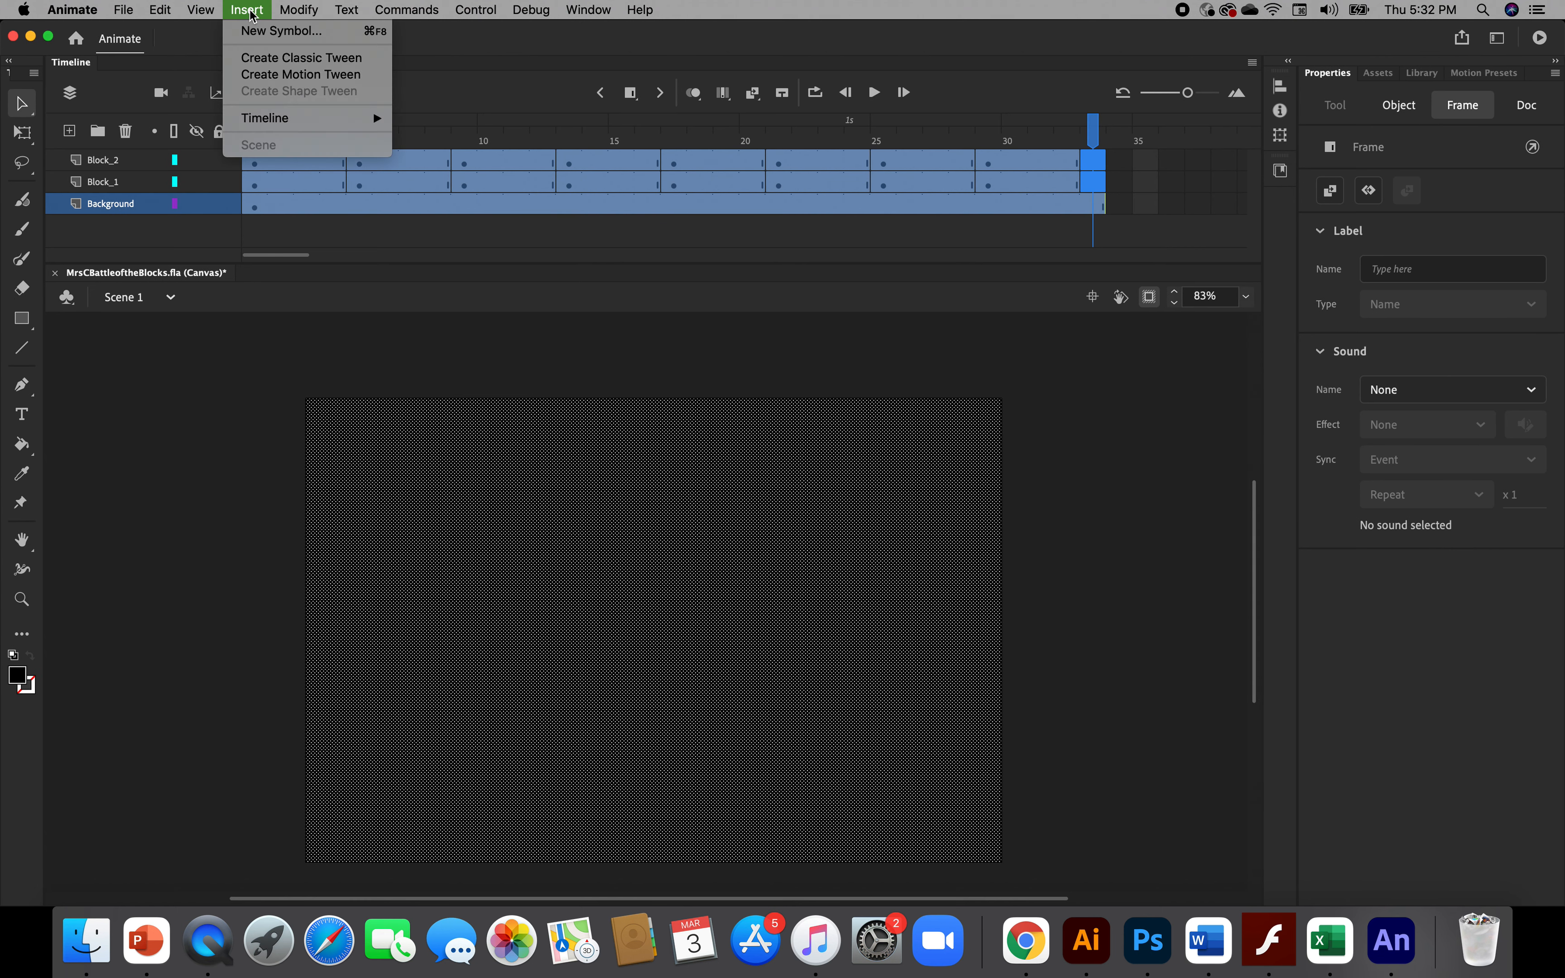
pyautogui.click(307, 58)
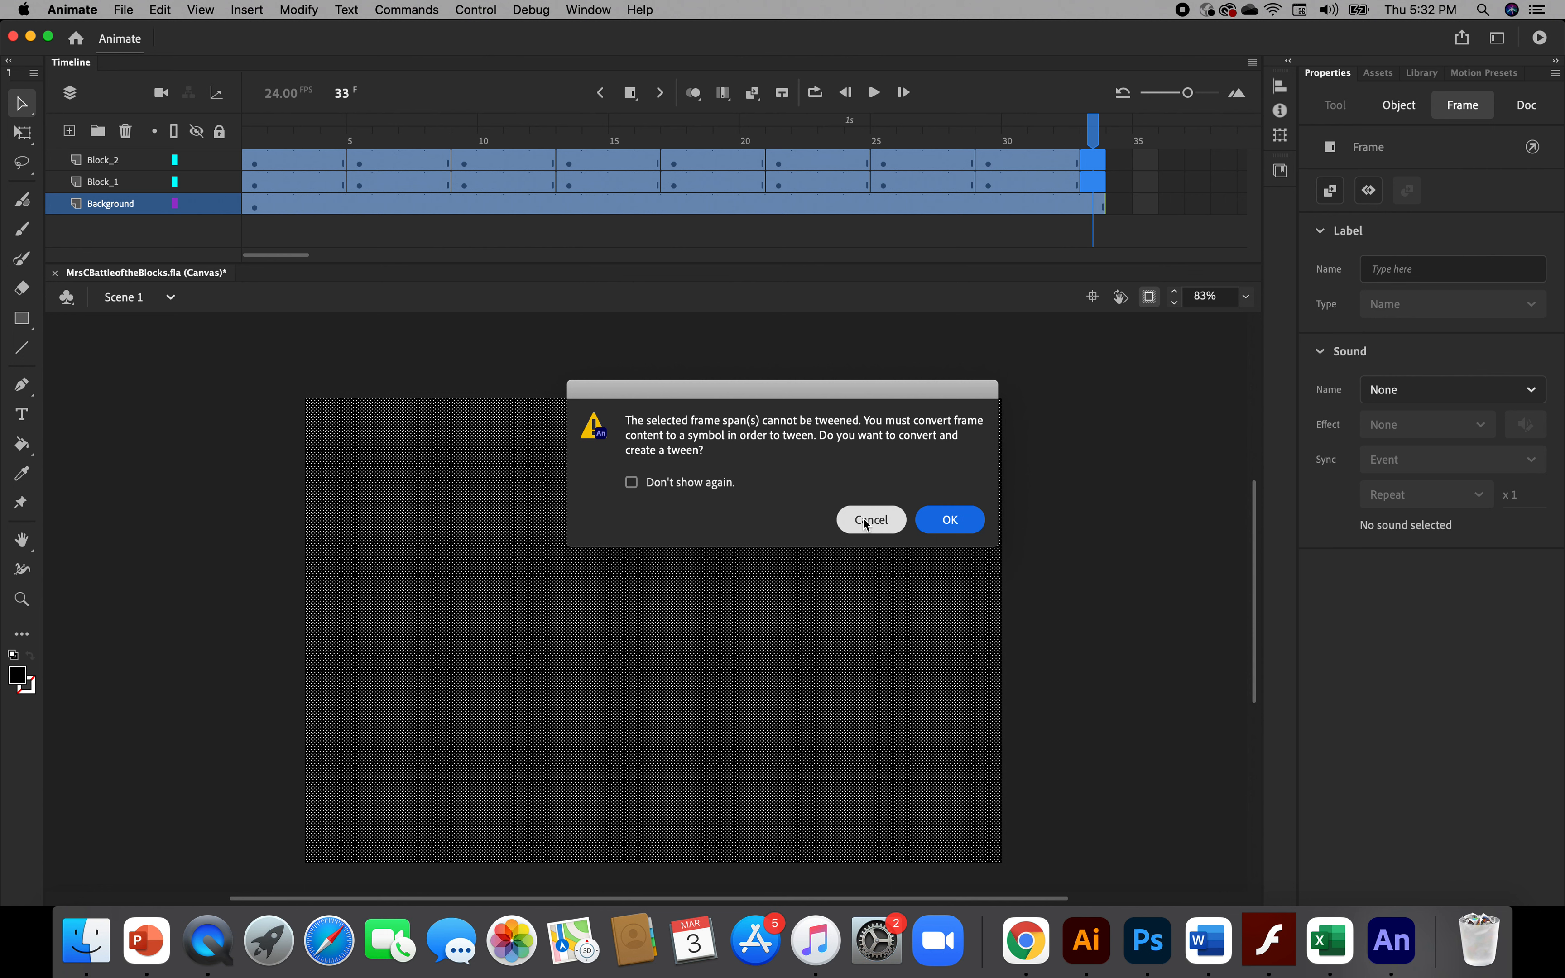
pyautogui.click(939, 524)
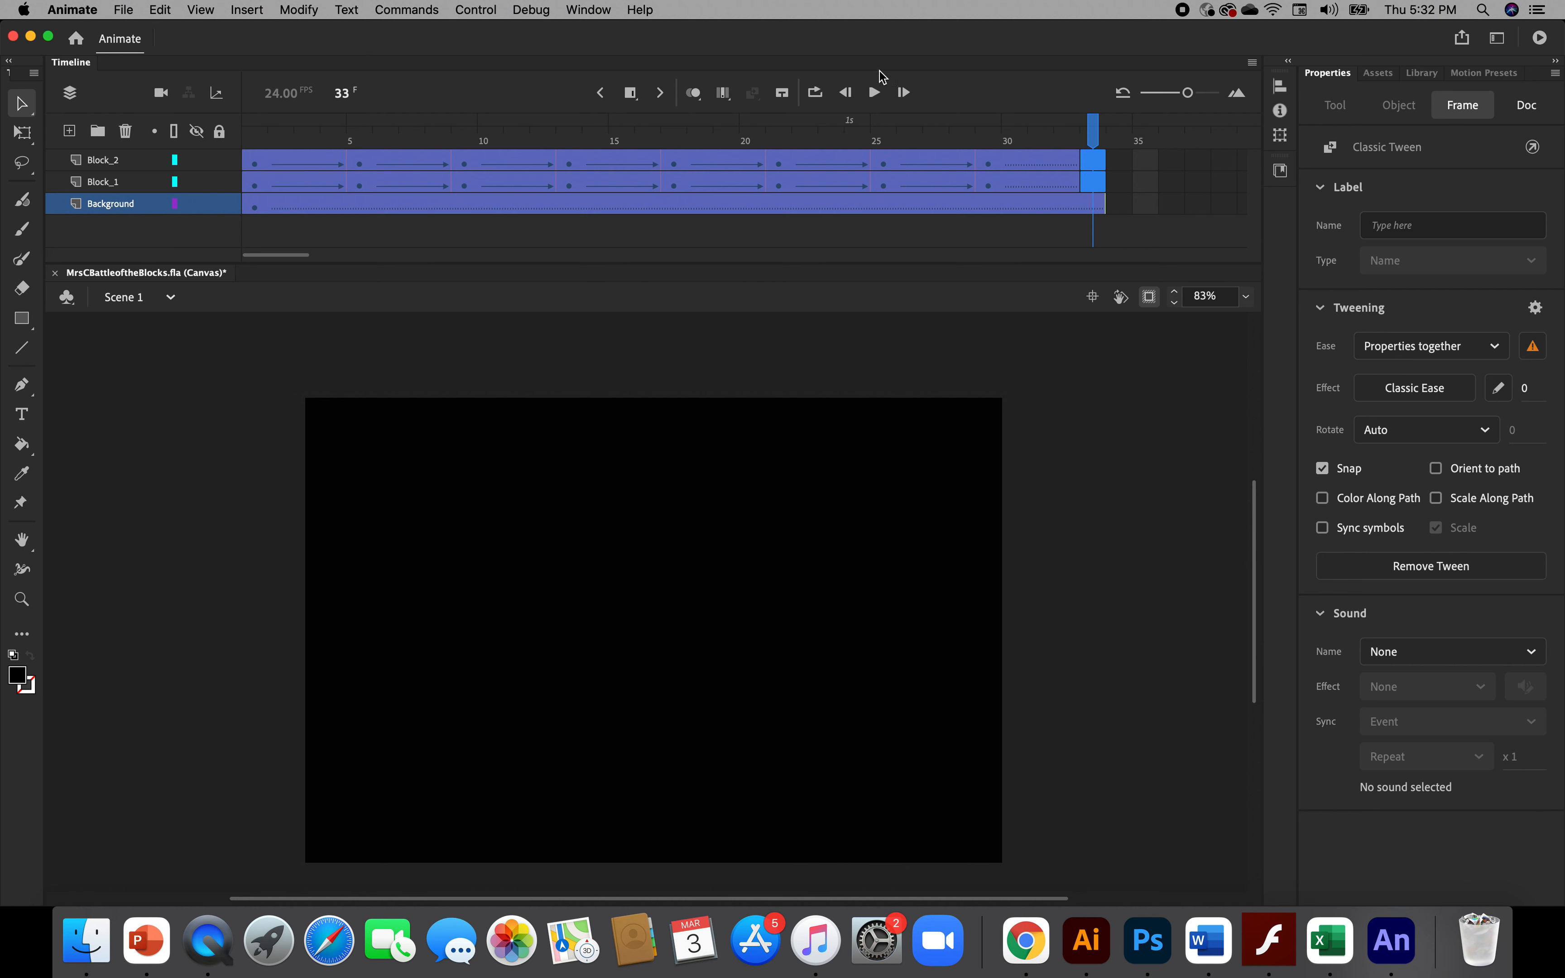
# Play the tweened animation in a loop to check the motion and stop it
pyautogui.click(816, 93)
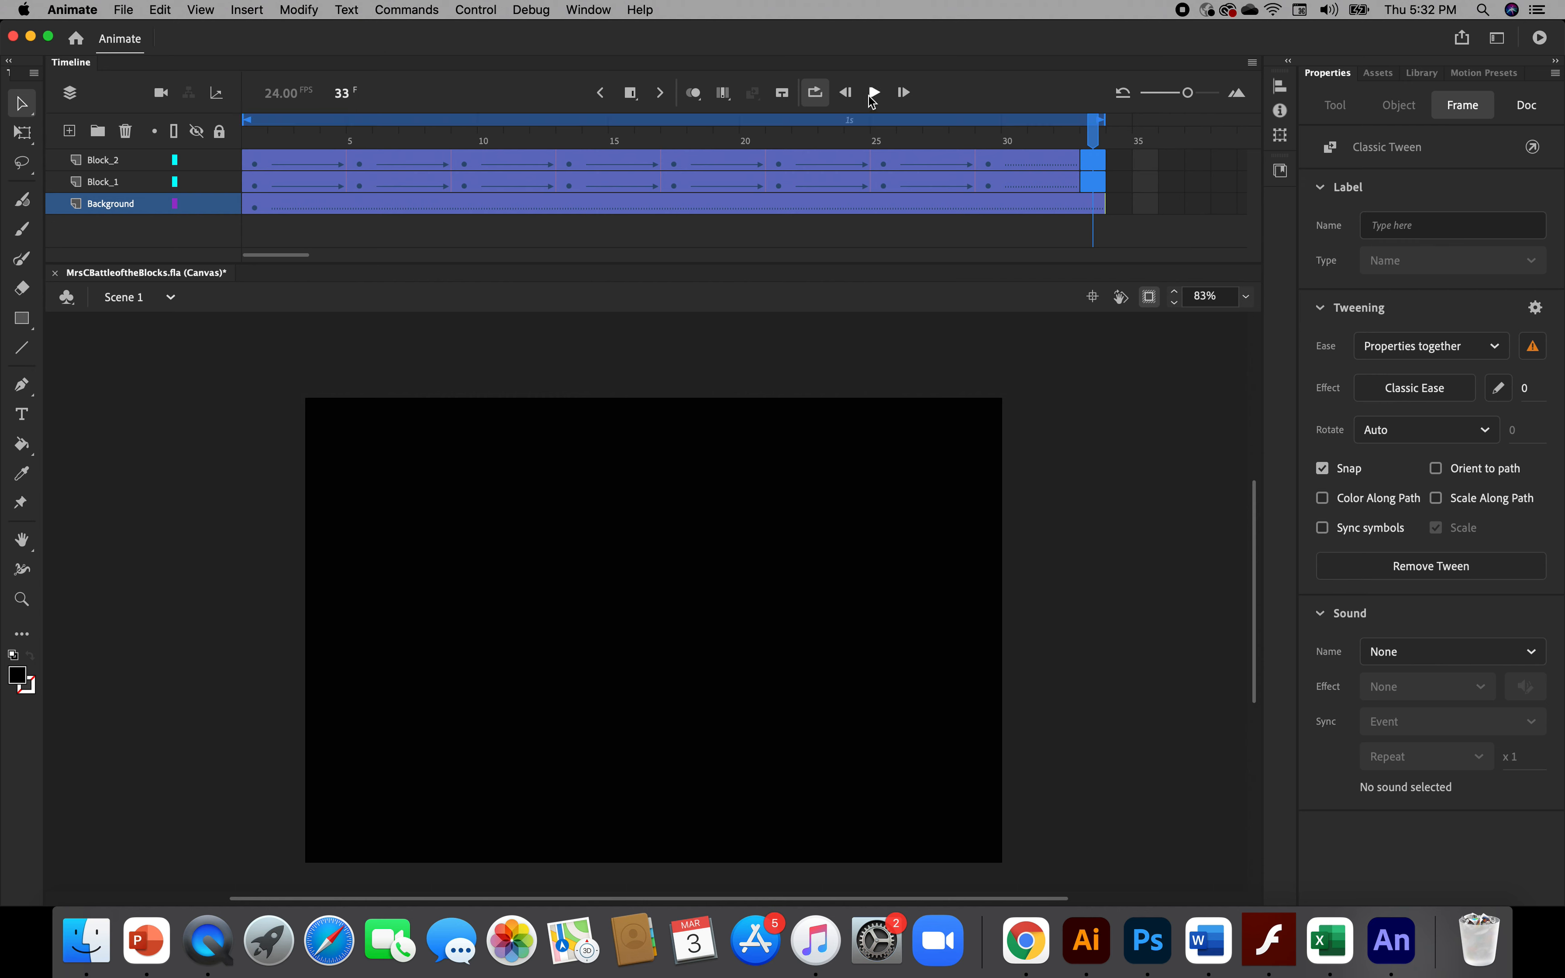
pyautogui.click(874, 92)
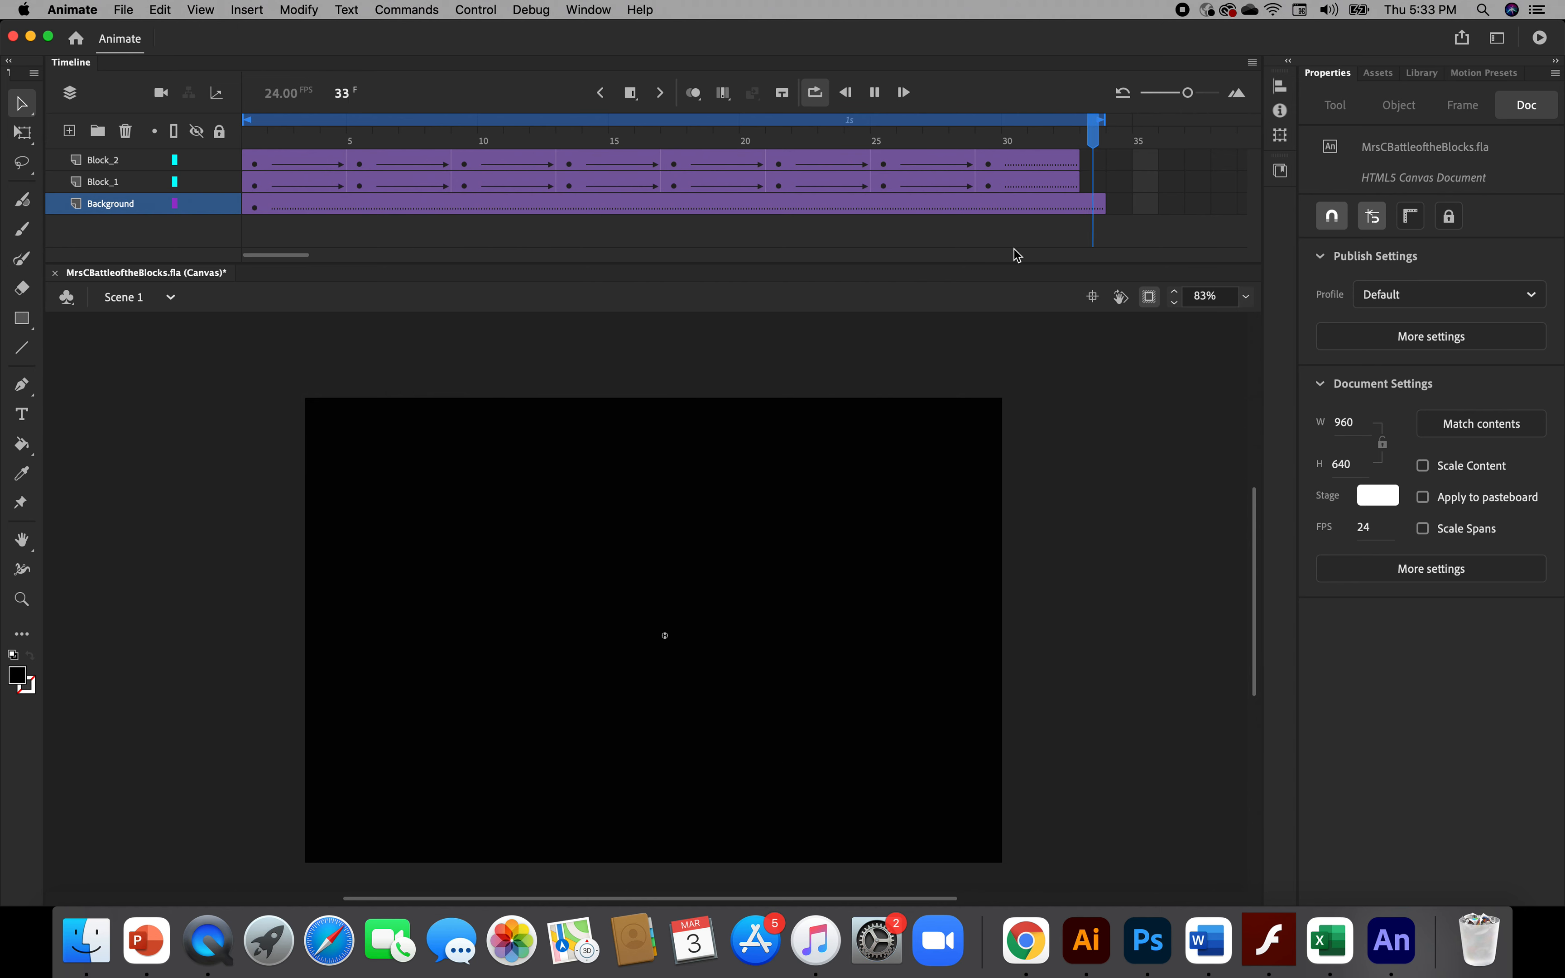
pyautogui.click(874, 92)
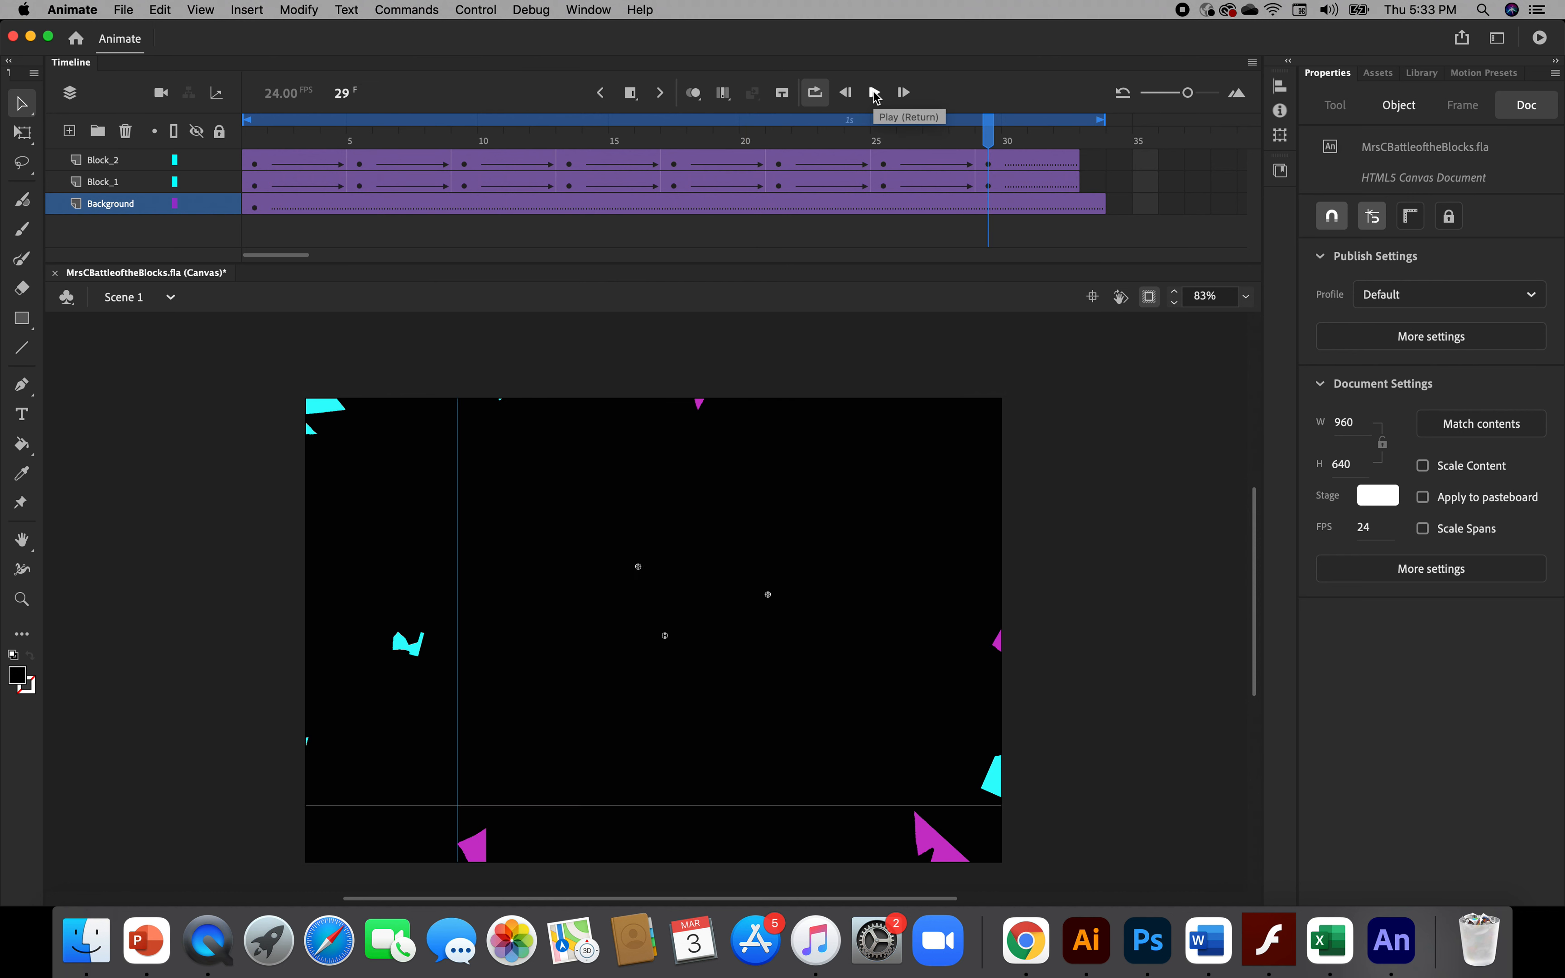
# Undo the classic tweens on the Block_2, Block_1 and Background layers
pyautogui.press('super+alt+a')
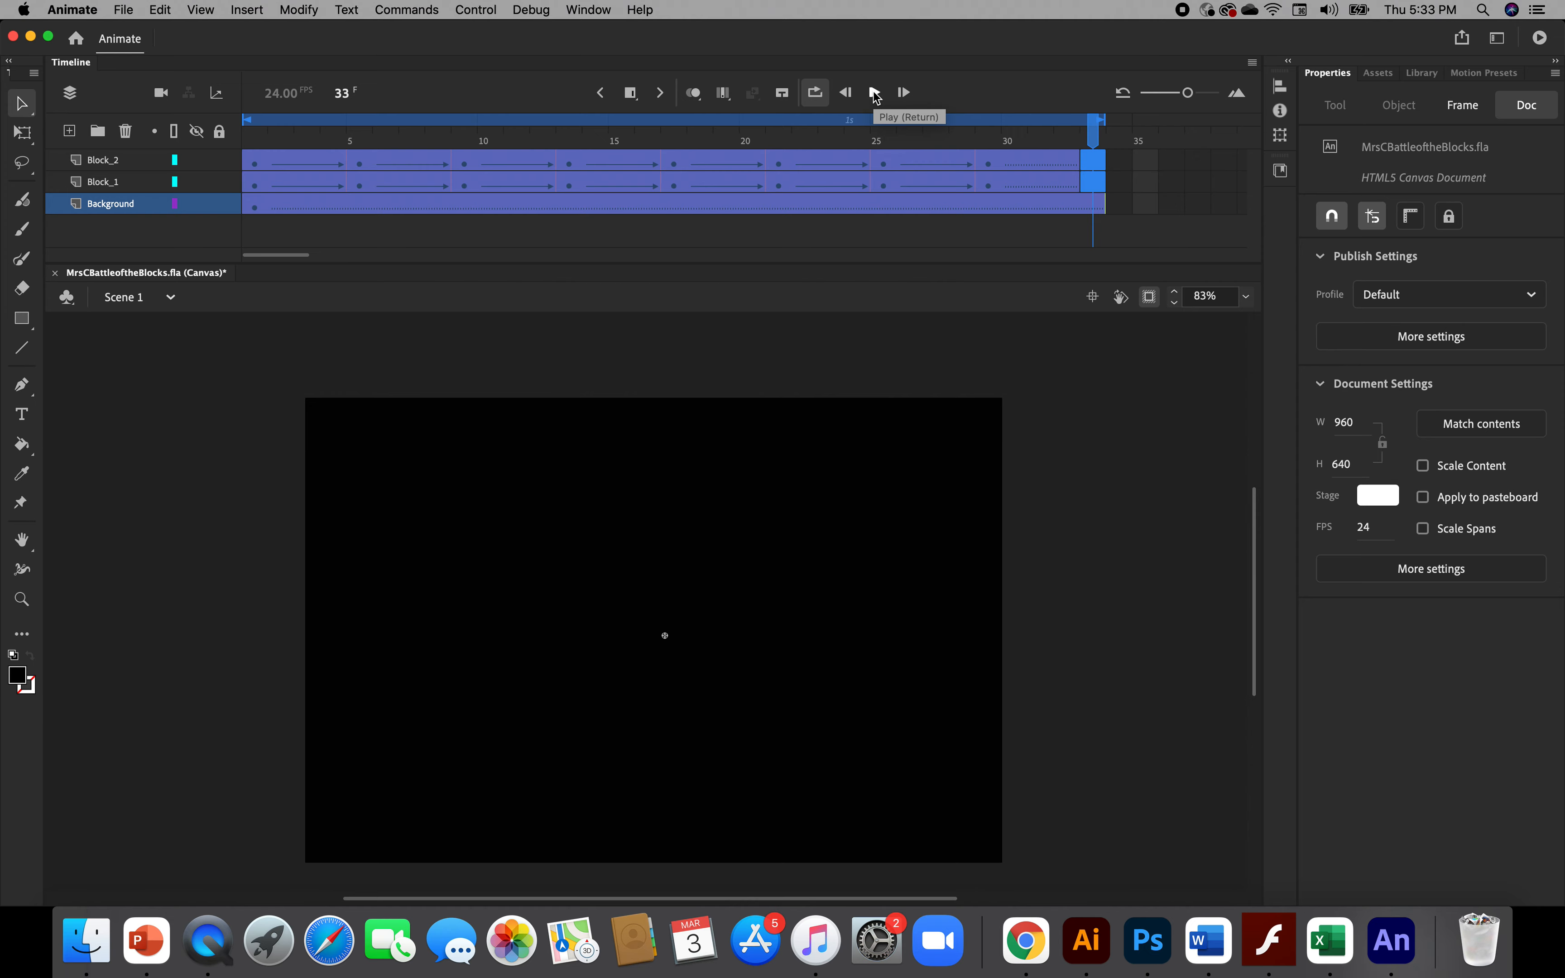
pyautogui.press('super+z')
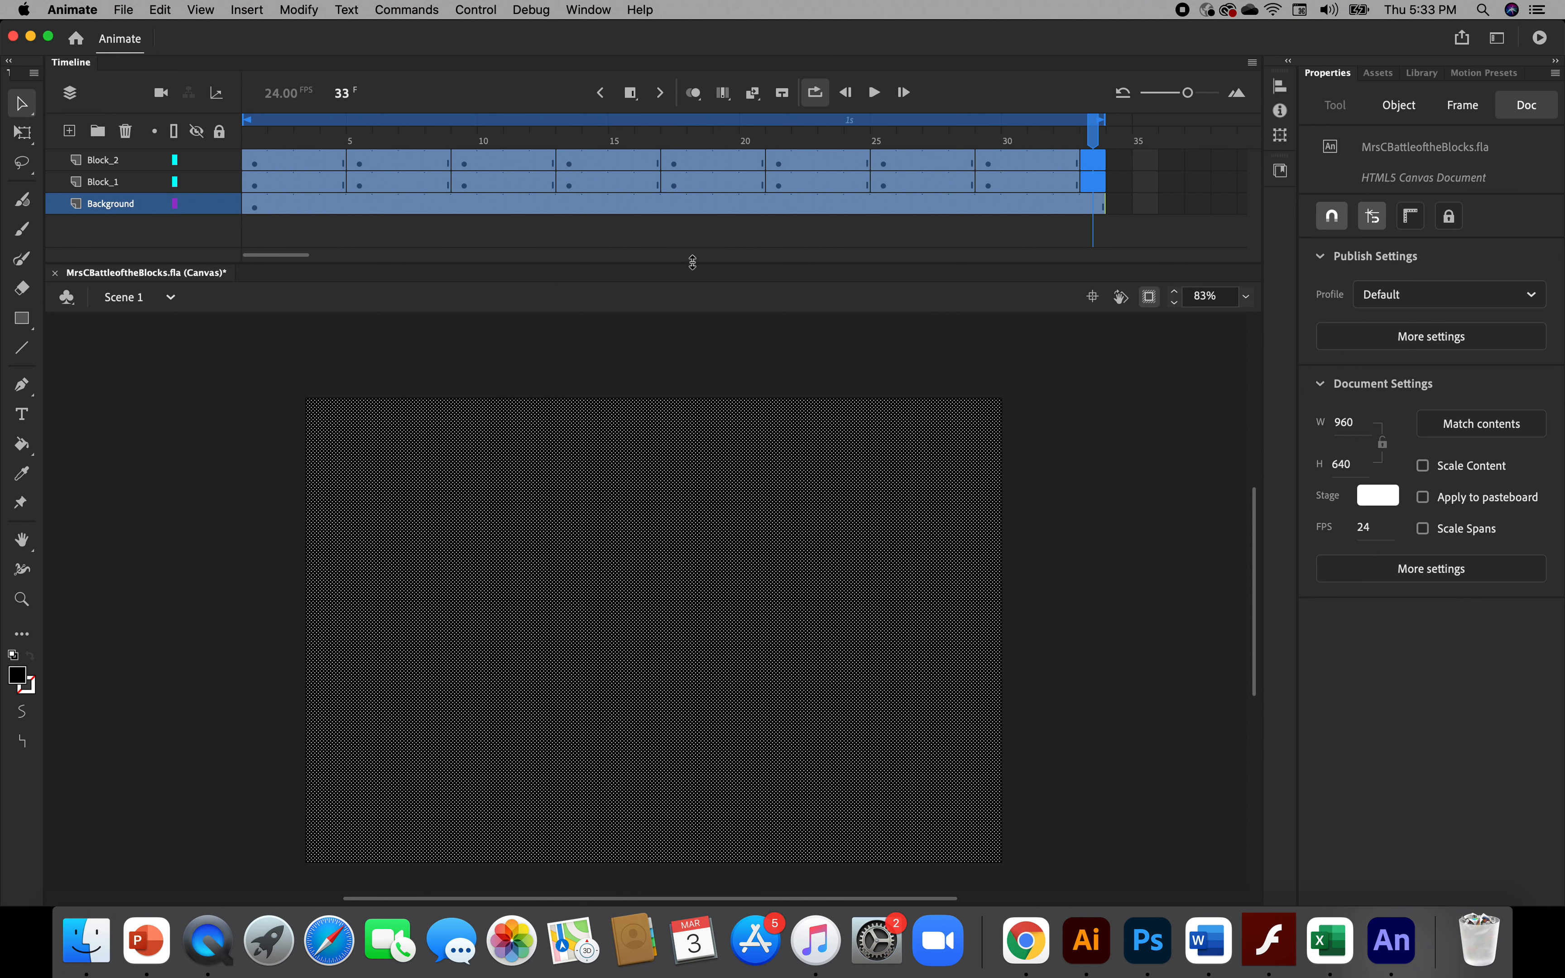
# Try to create motion tweens on all the frames of the Block_2, Block_1 and Background layers
pyautogui.click(246, 10)
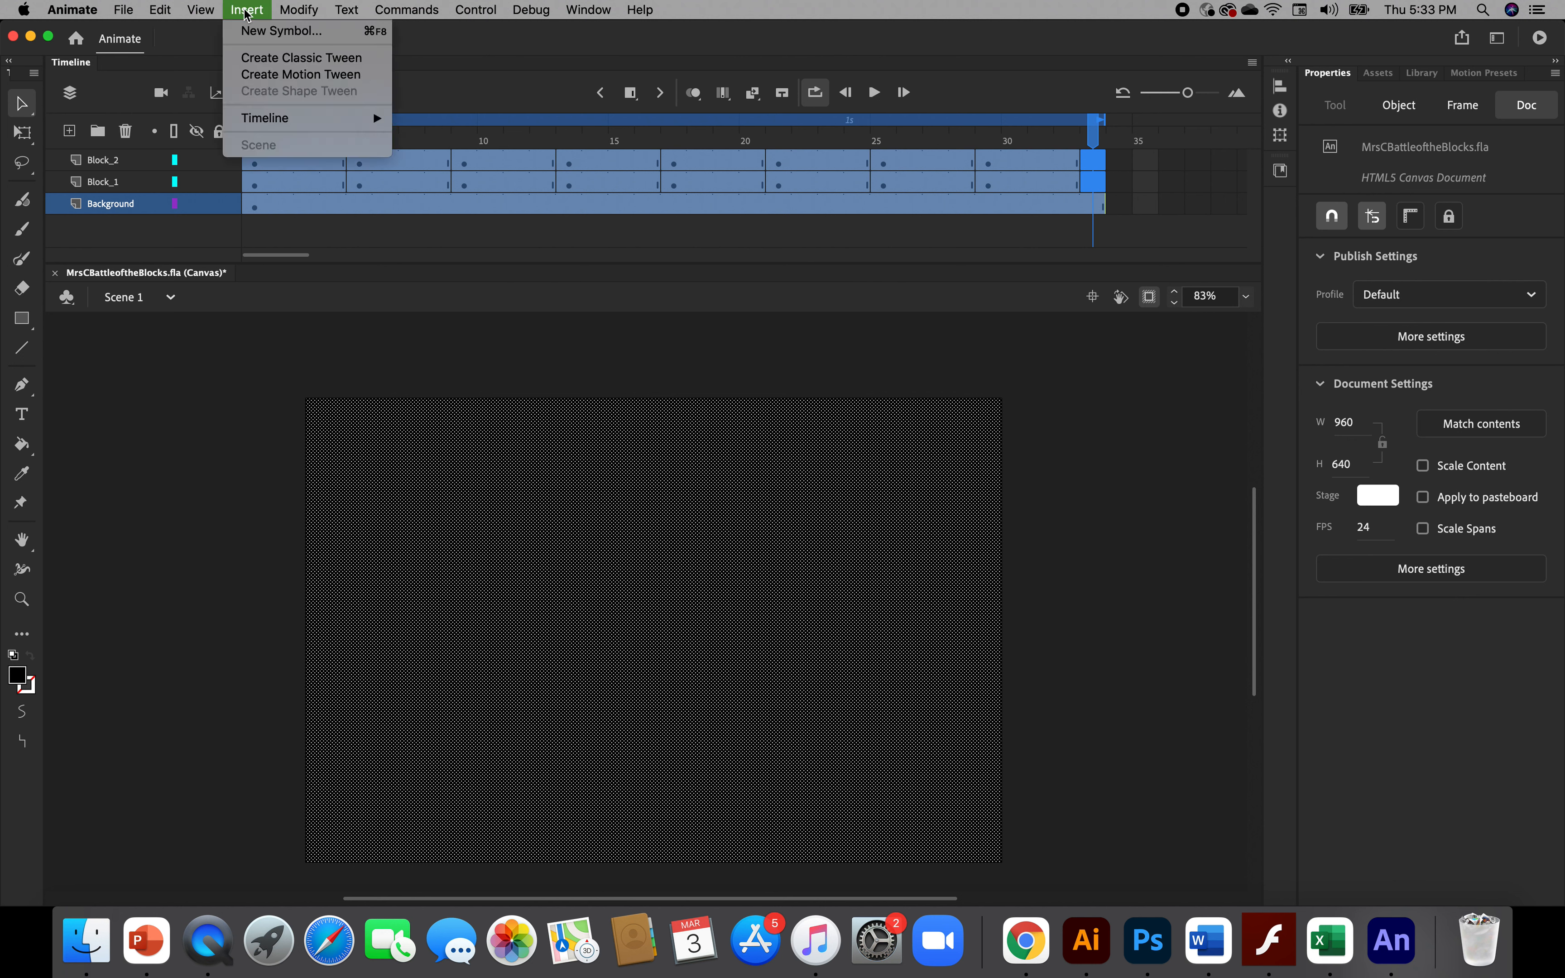
pyautogui.click(286, 75)
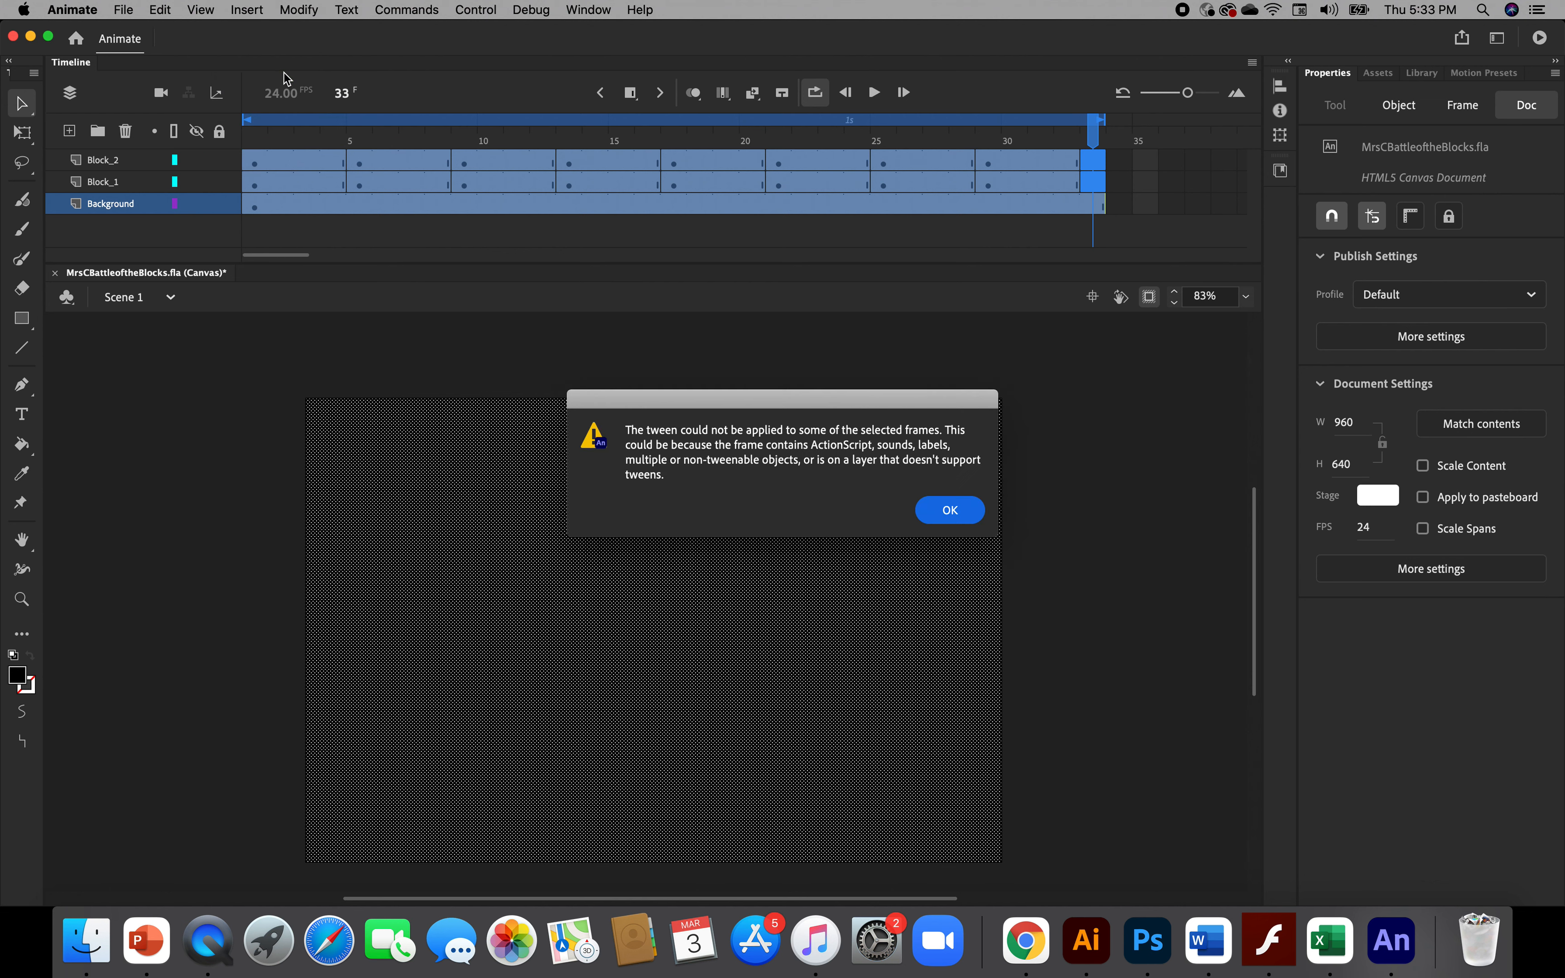
pyautogui.click(948, 511)
pyautogui.click(986, 362)
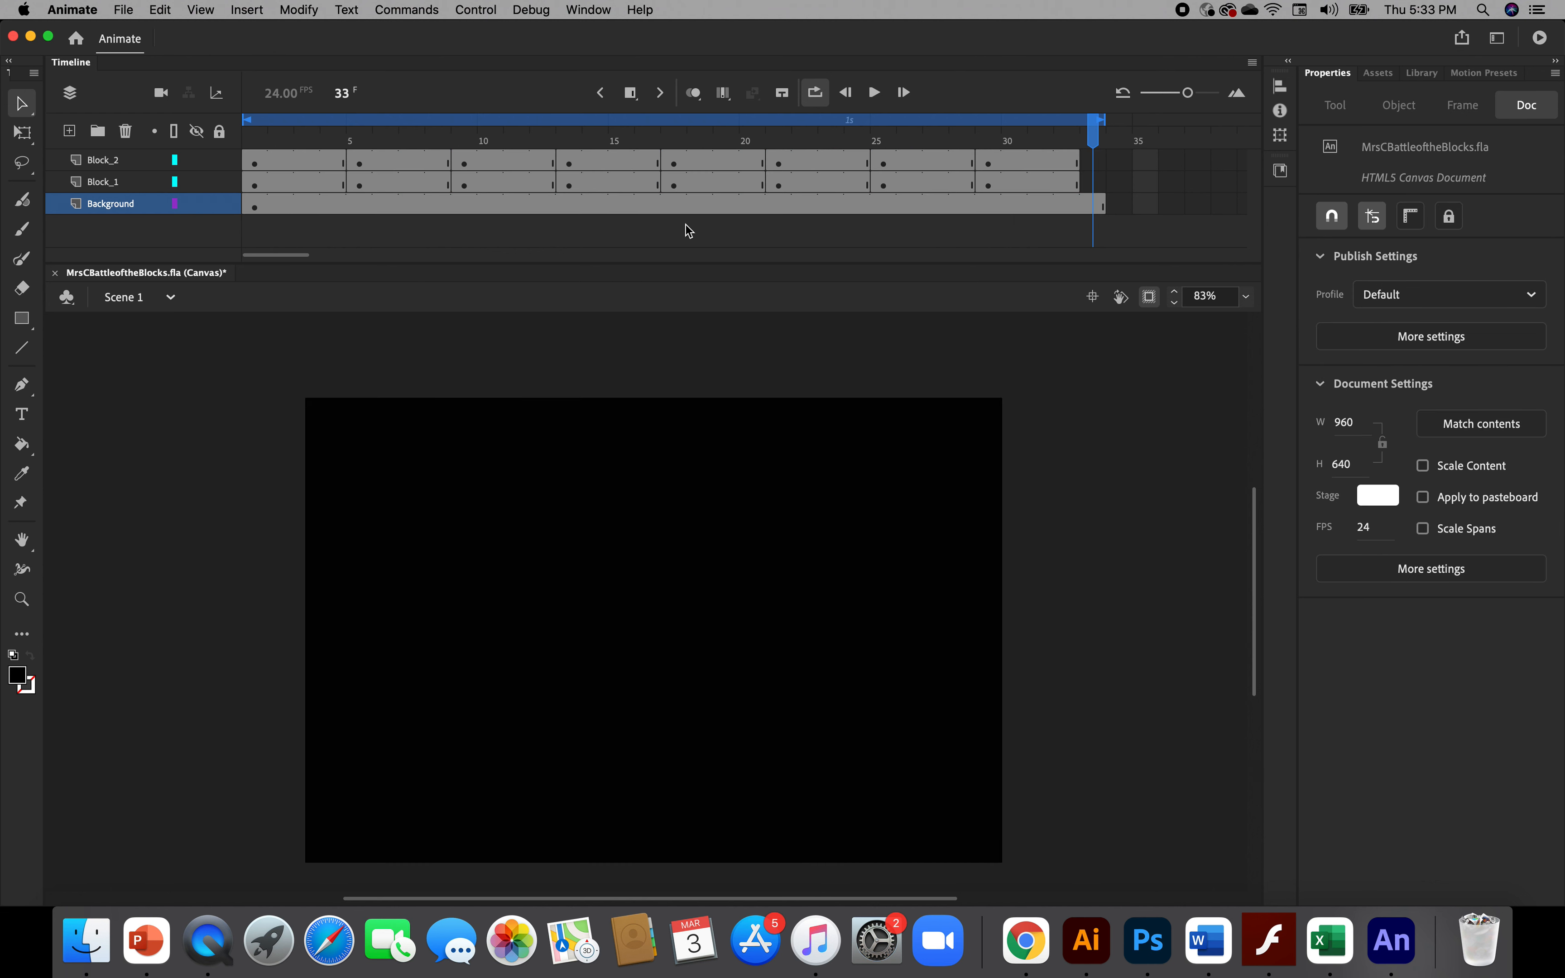
# Create shape tweens across frames 1 to 32 of the Block_2, Block_1 and Background layers
pyautogui.click(253, 166)
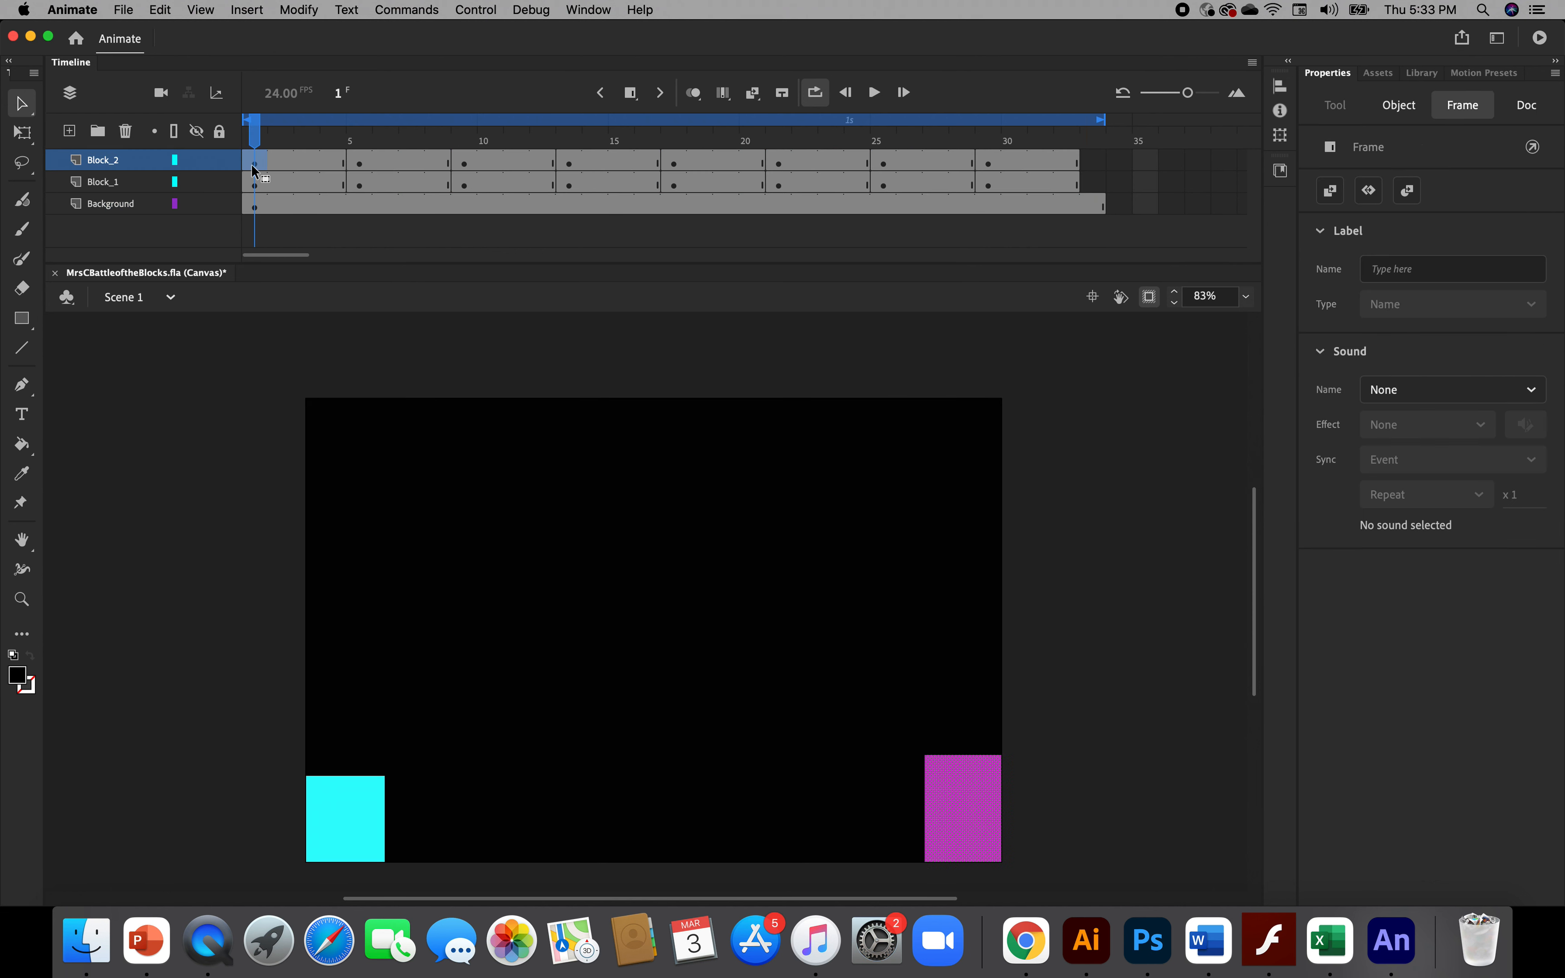
pyautogui.keyDown('shift'); pyautogui.click(1071, 209); pyautogui.keyUp('shift')
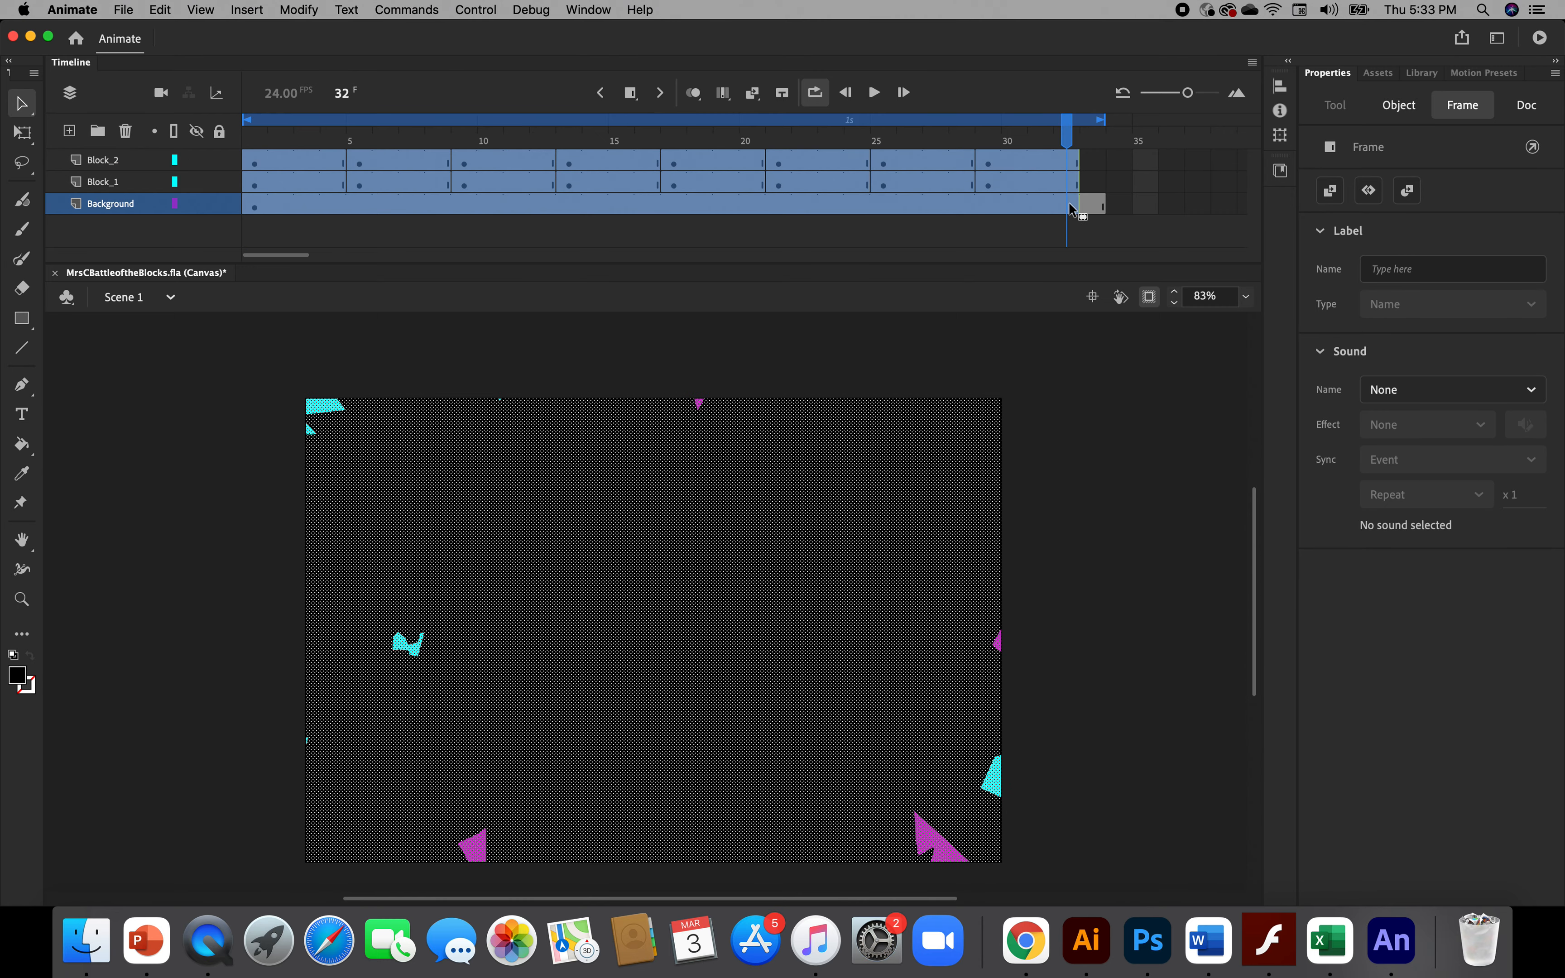
pyautogui.click(262, 13)
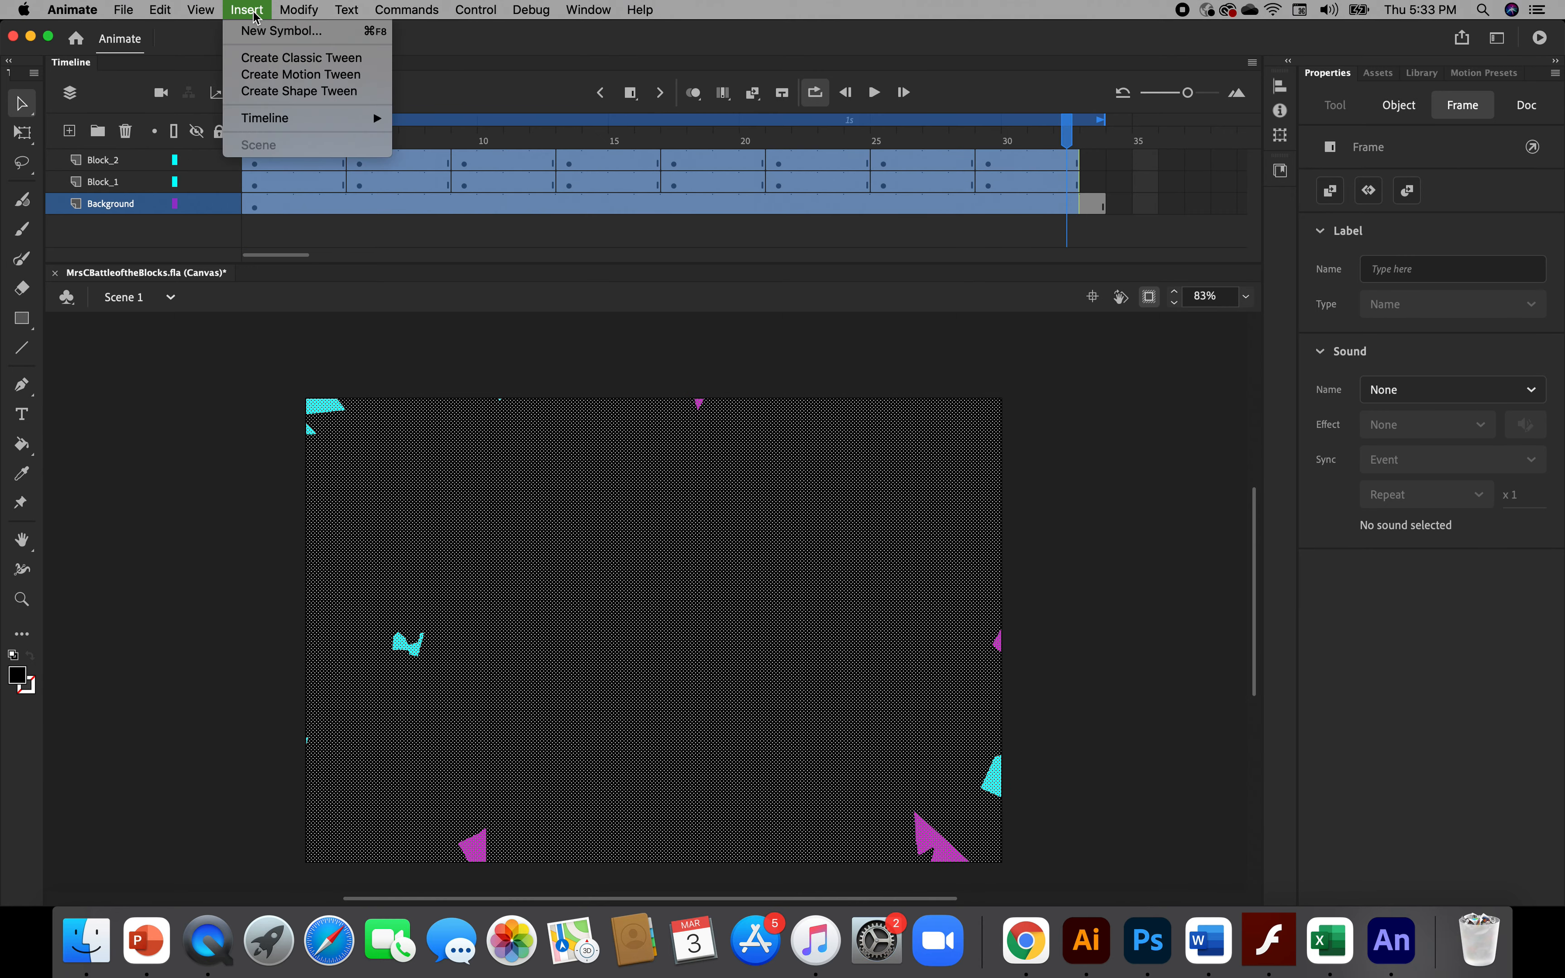
pyautogui.click(298, 91)
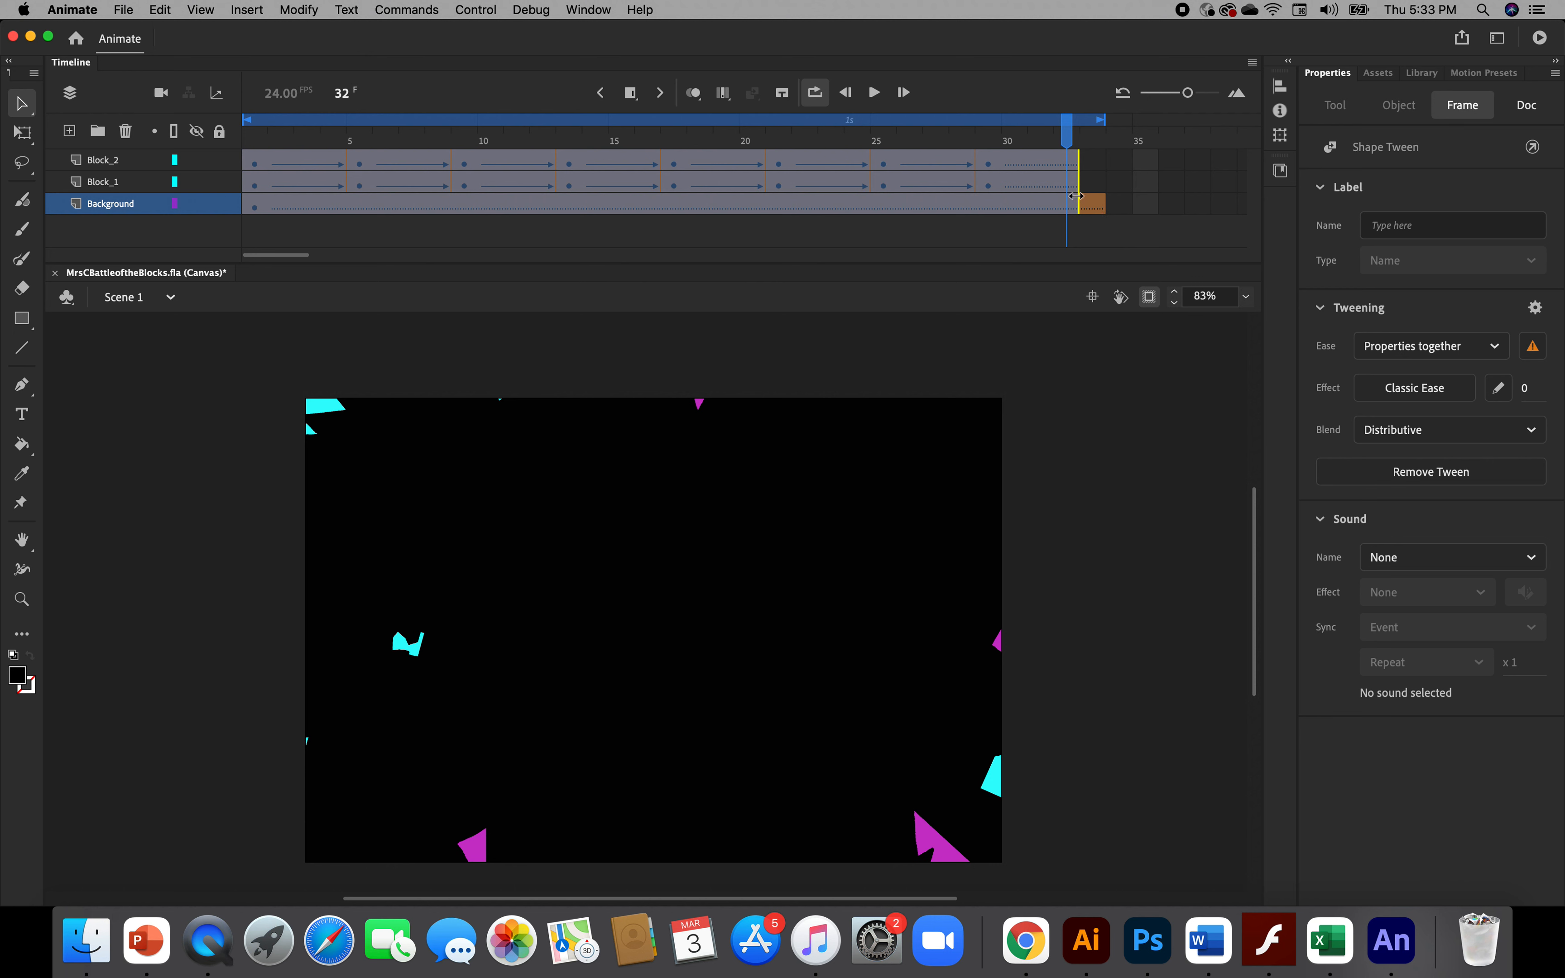
pyautogui.press('super+alt+a')
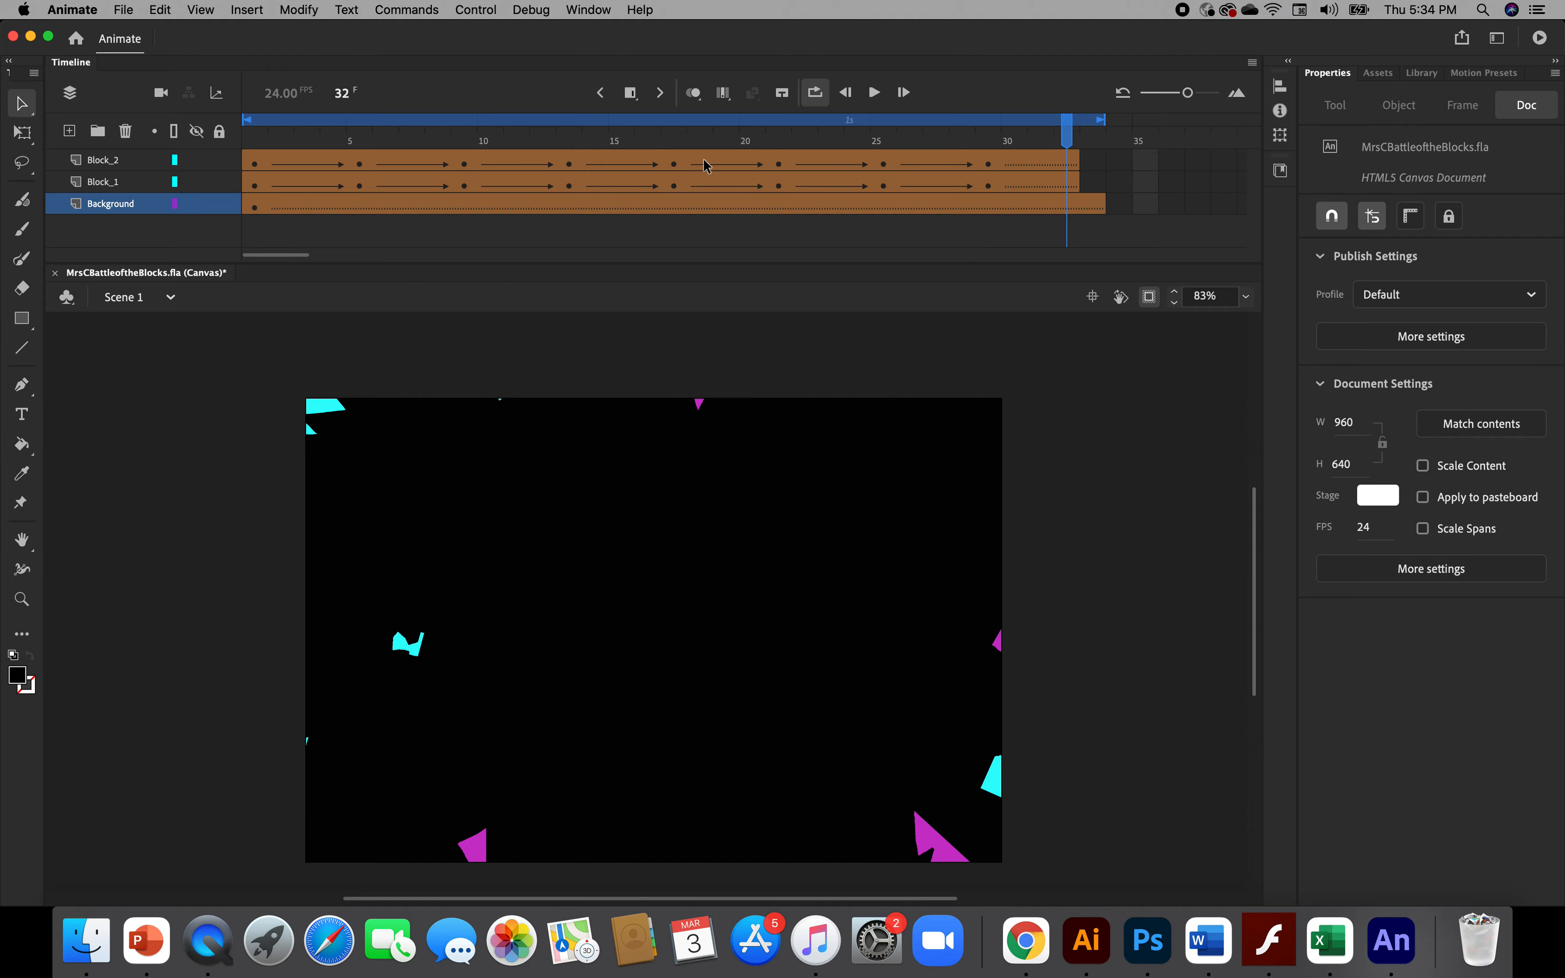
# Play the shape-tweened animation in a loop to check the fragments, and undo the shape tweens
pyautogui.click(874, 93)
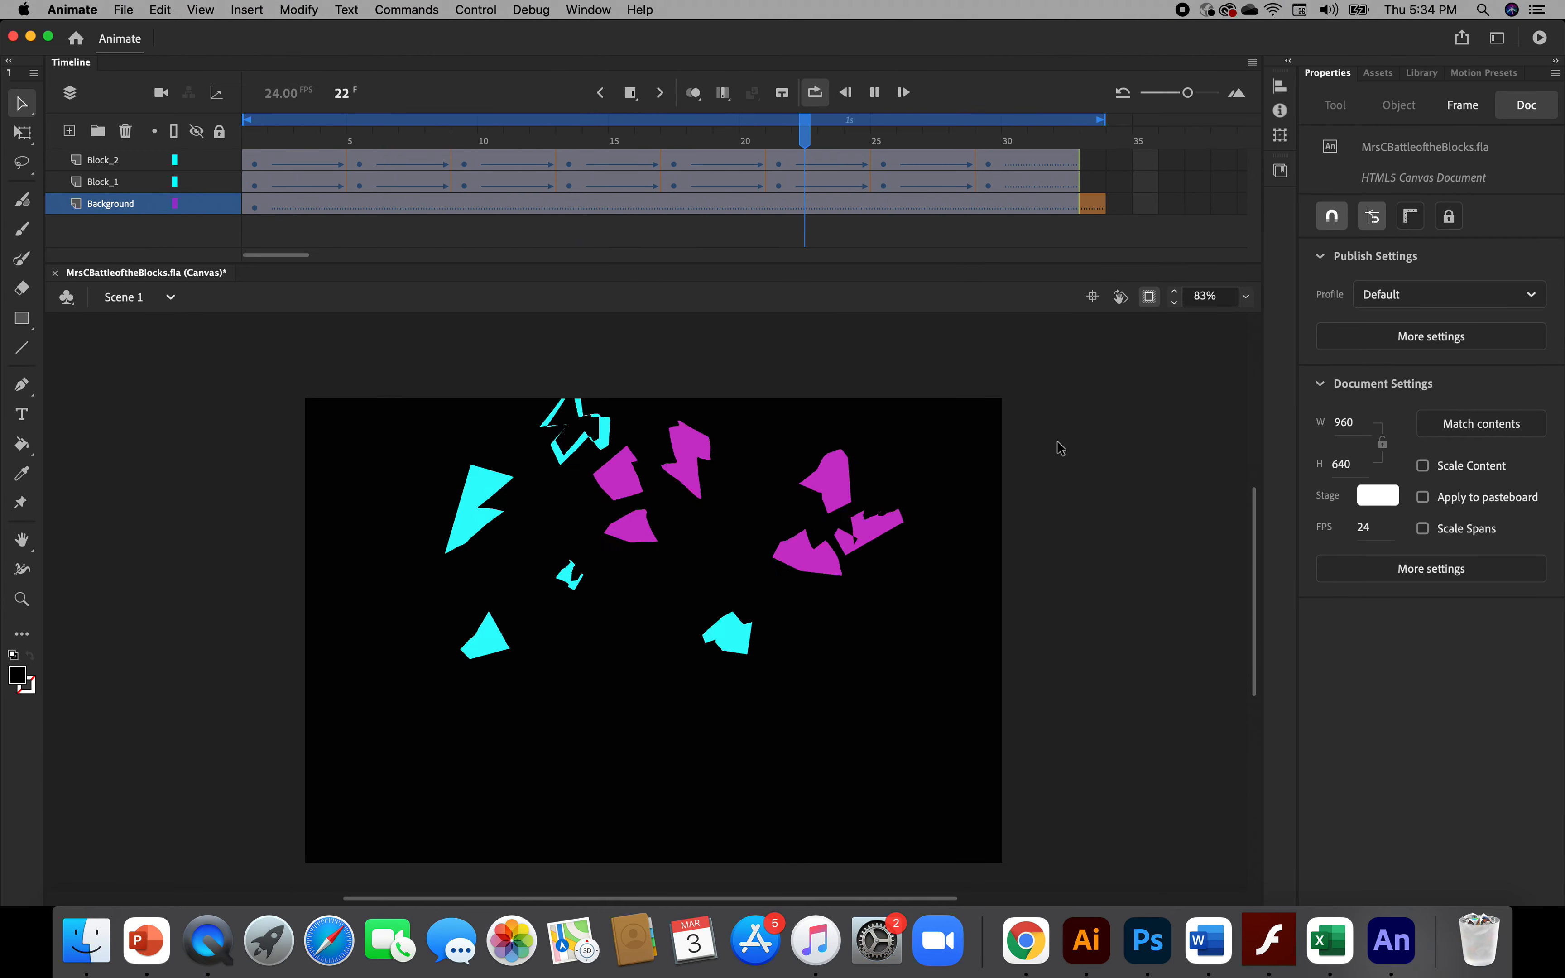
pyautogui.press('super+z')
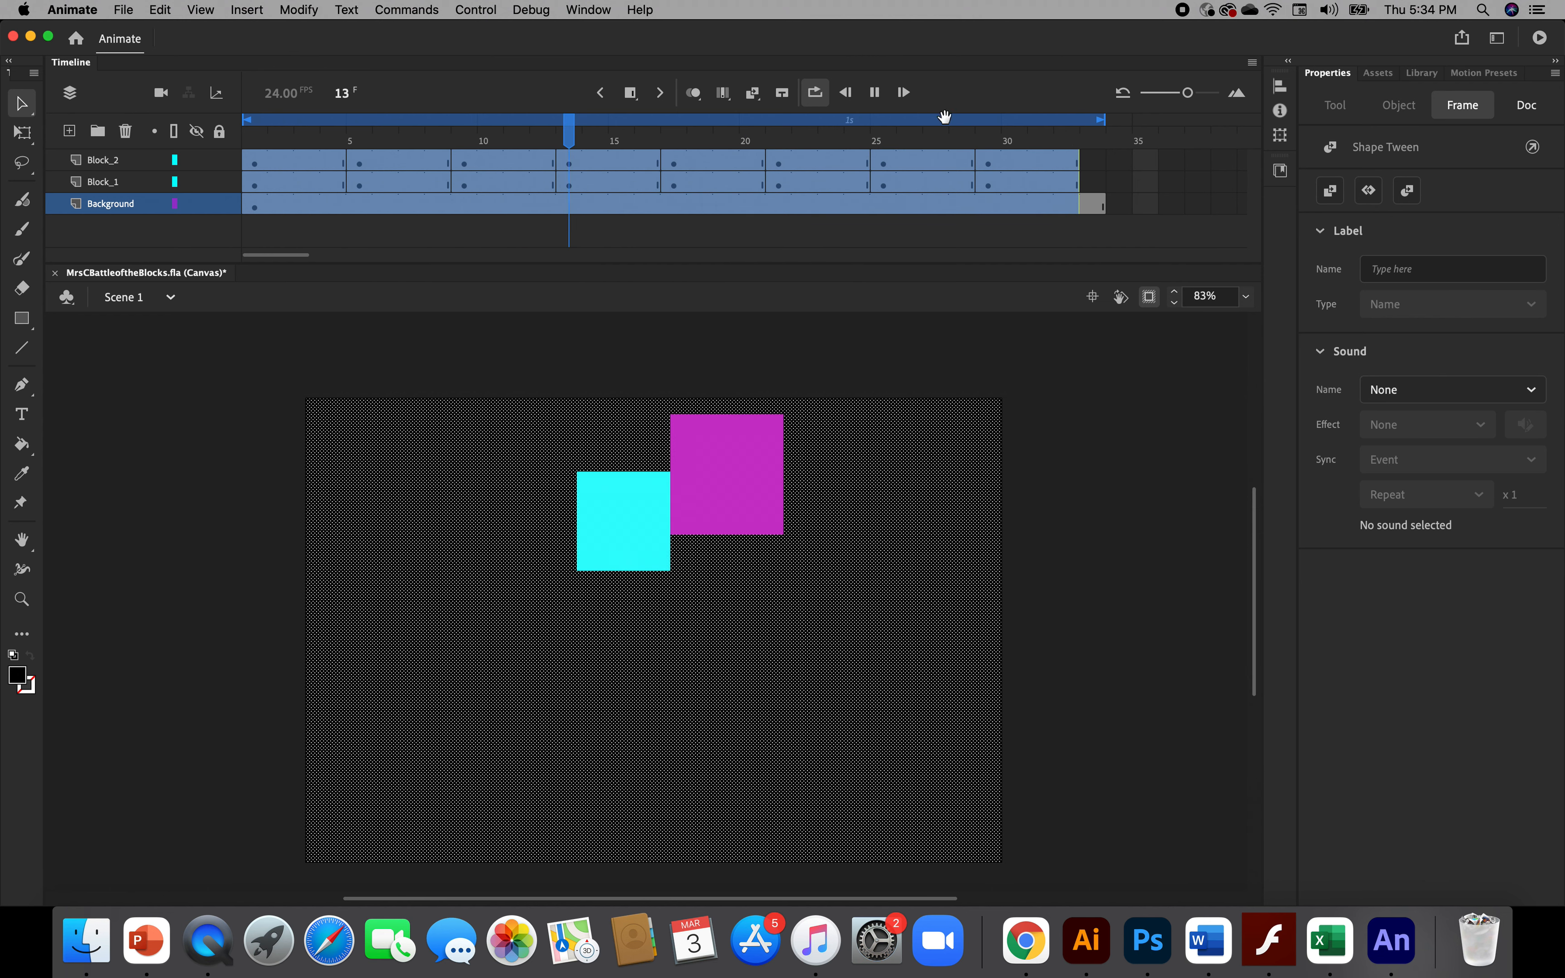
pyautogui.click(1108, 506)
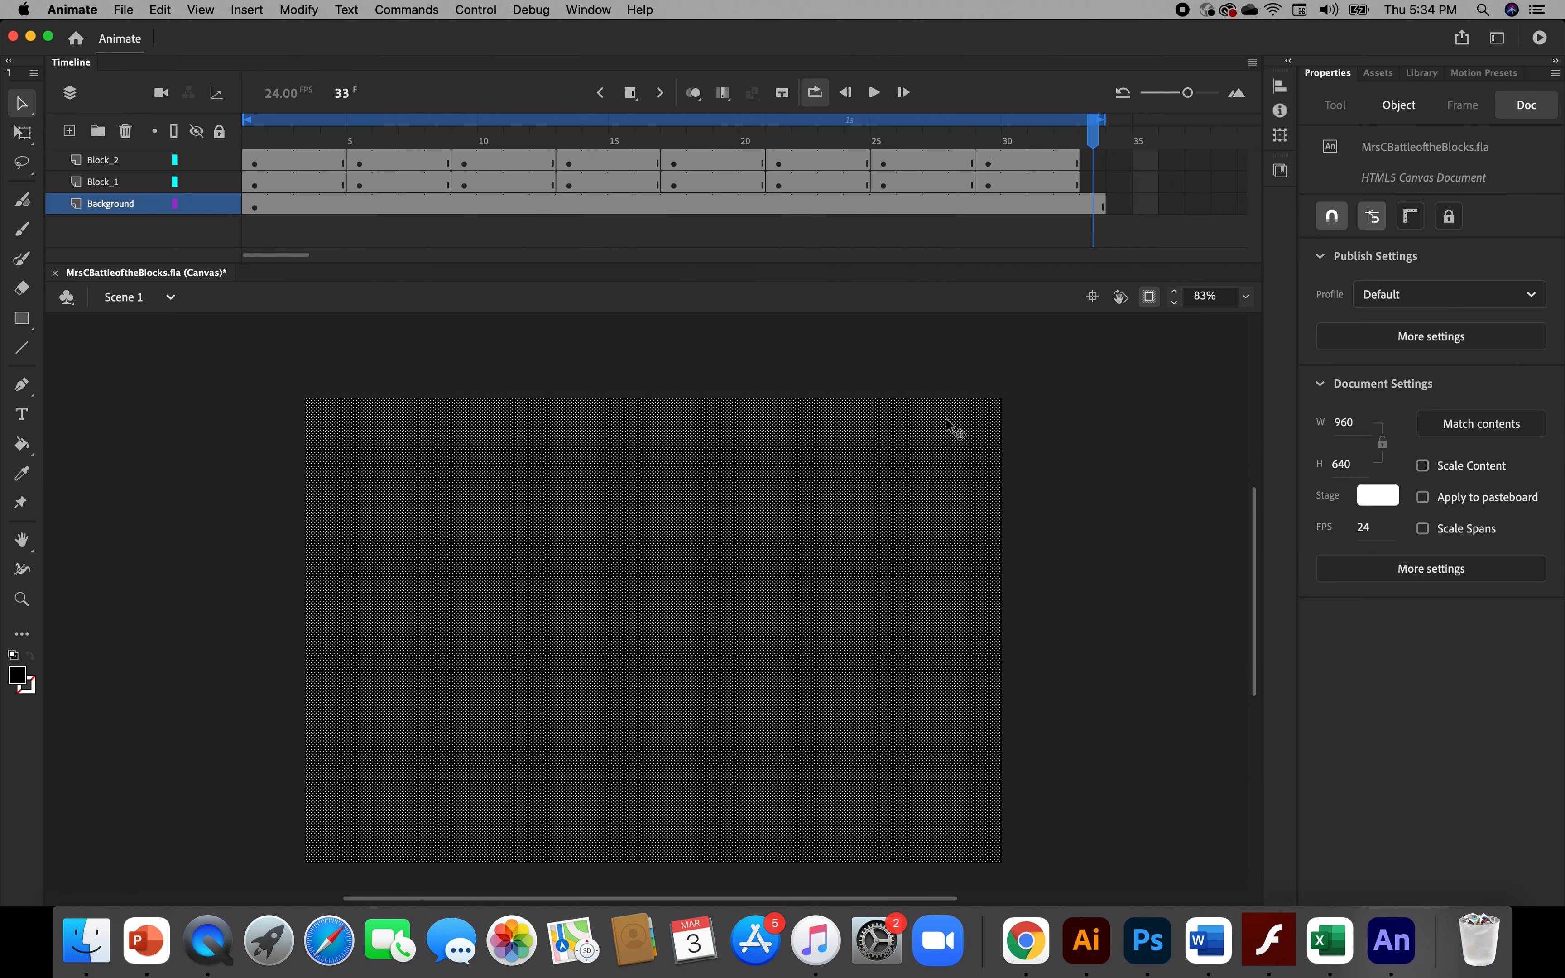
# Select frames 1 to 32 of the Block_2 and Block_1 layers only and try to create motion tweens on them
pyautogui.click(281, 162)
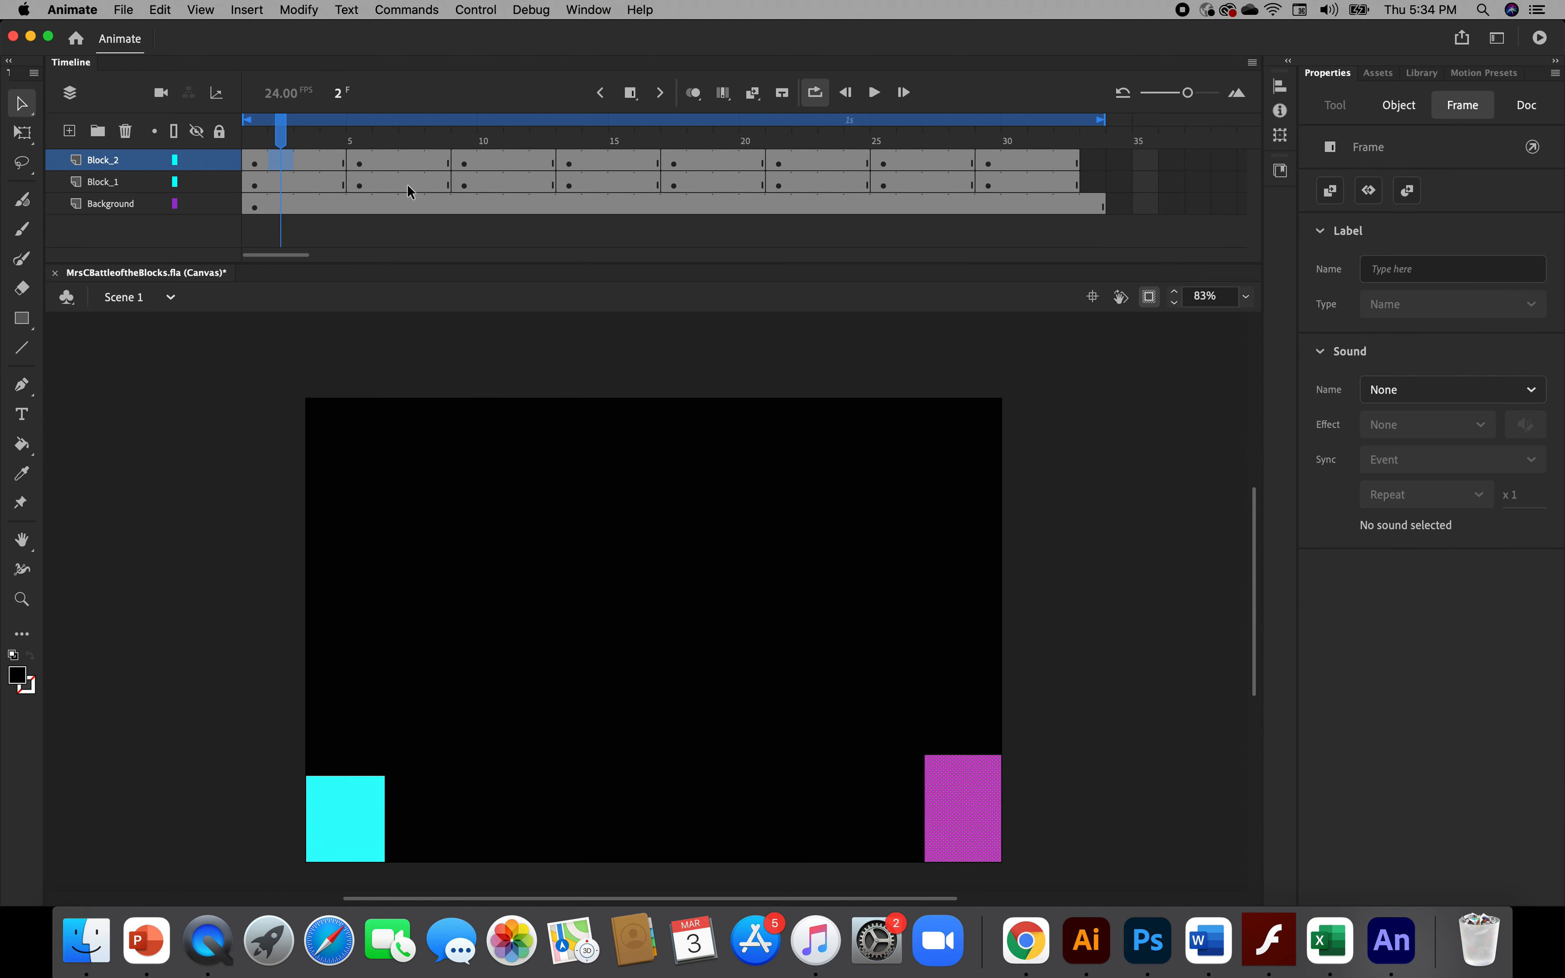
pyautogui.click(255, 163)
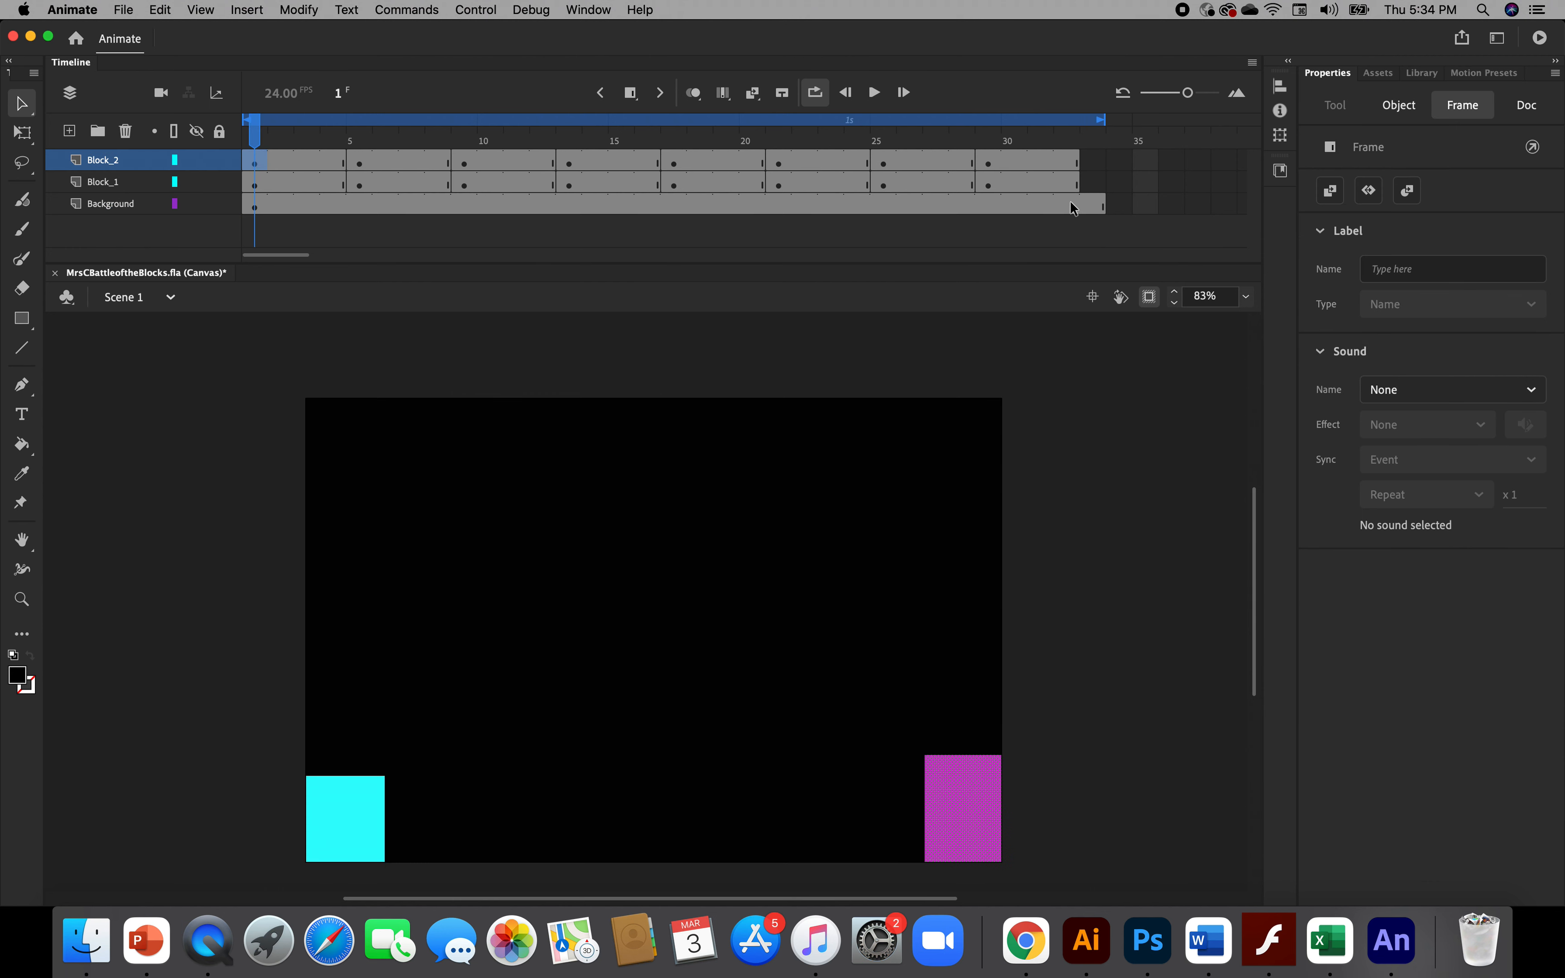
pyautogui.keyDown('shift'); pyautogui.click(1065, 187); pyautogui.keyUp('shift')
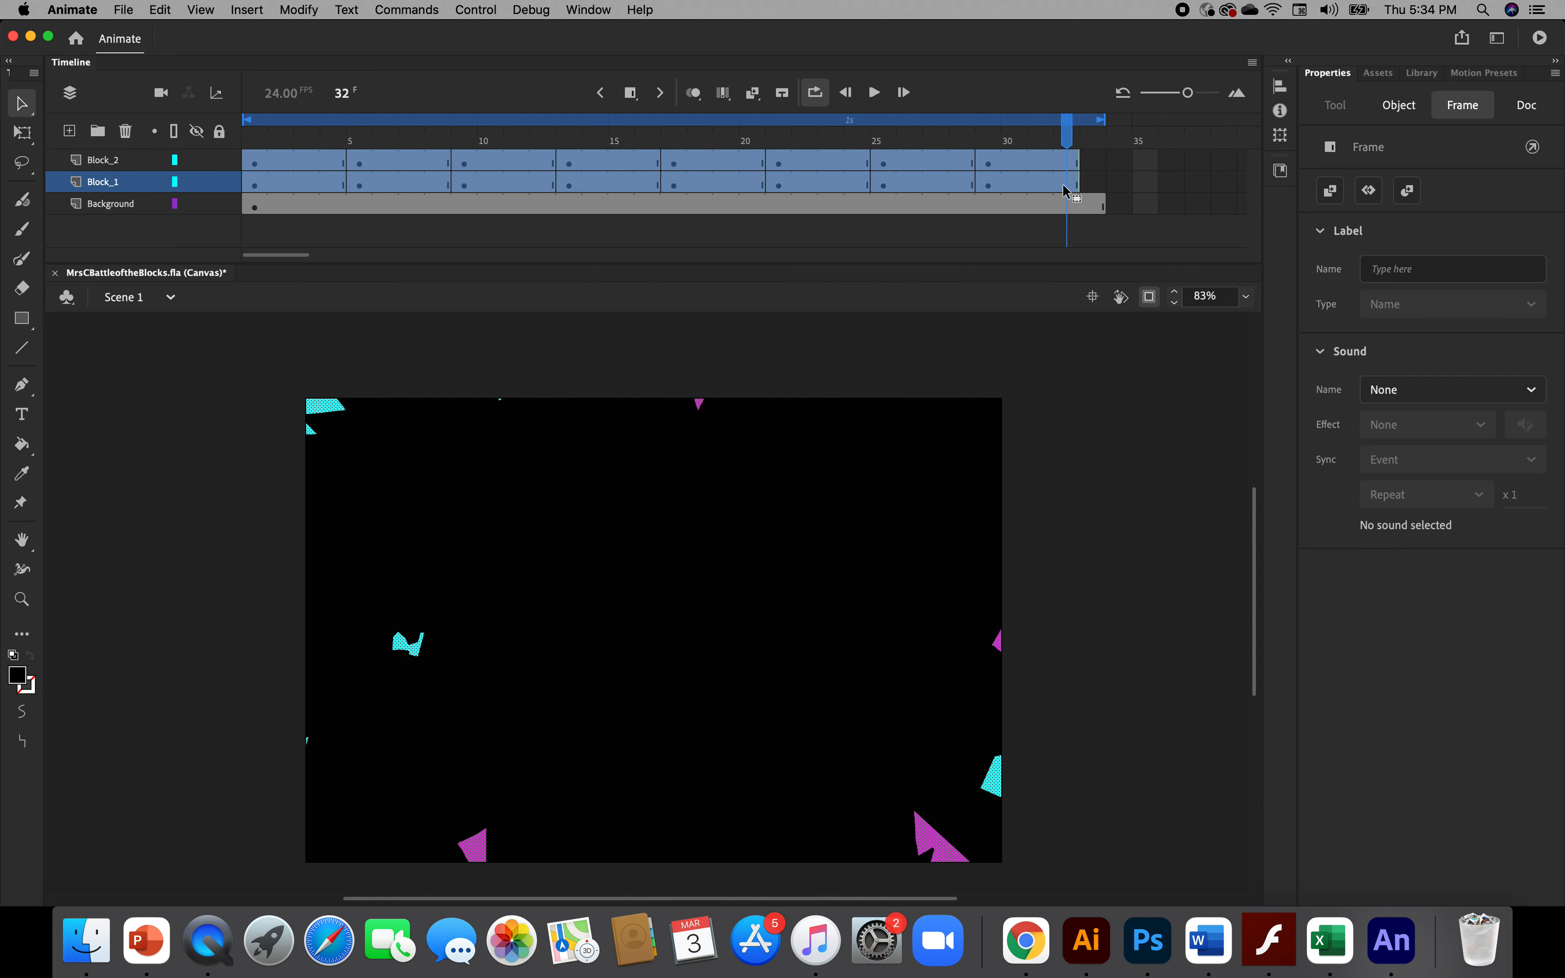
pyautogui.click(246, 11)
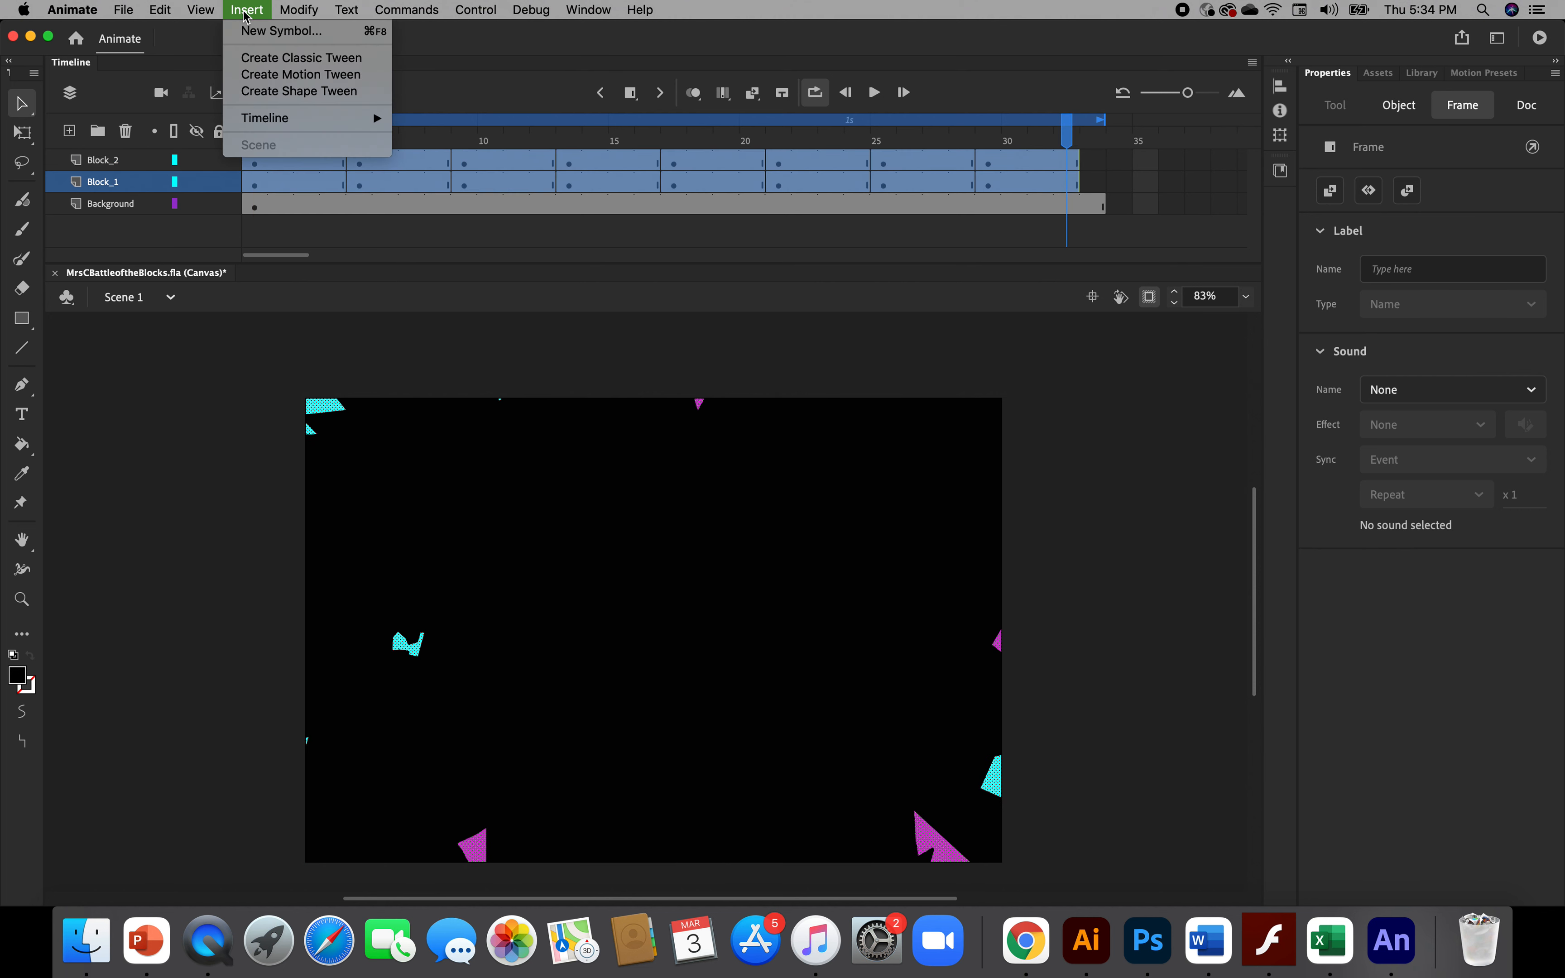
pyautogui.click(288, 75)
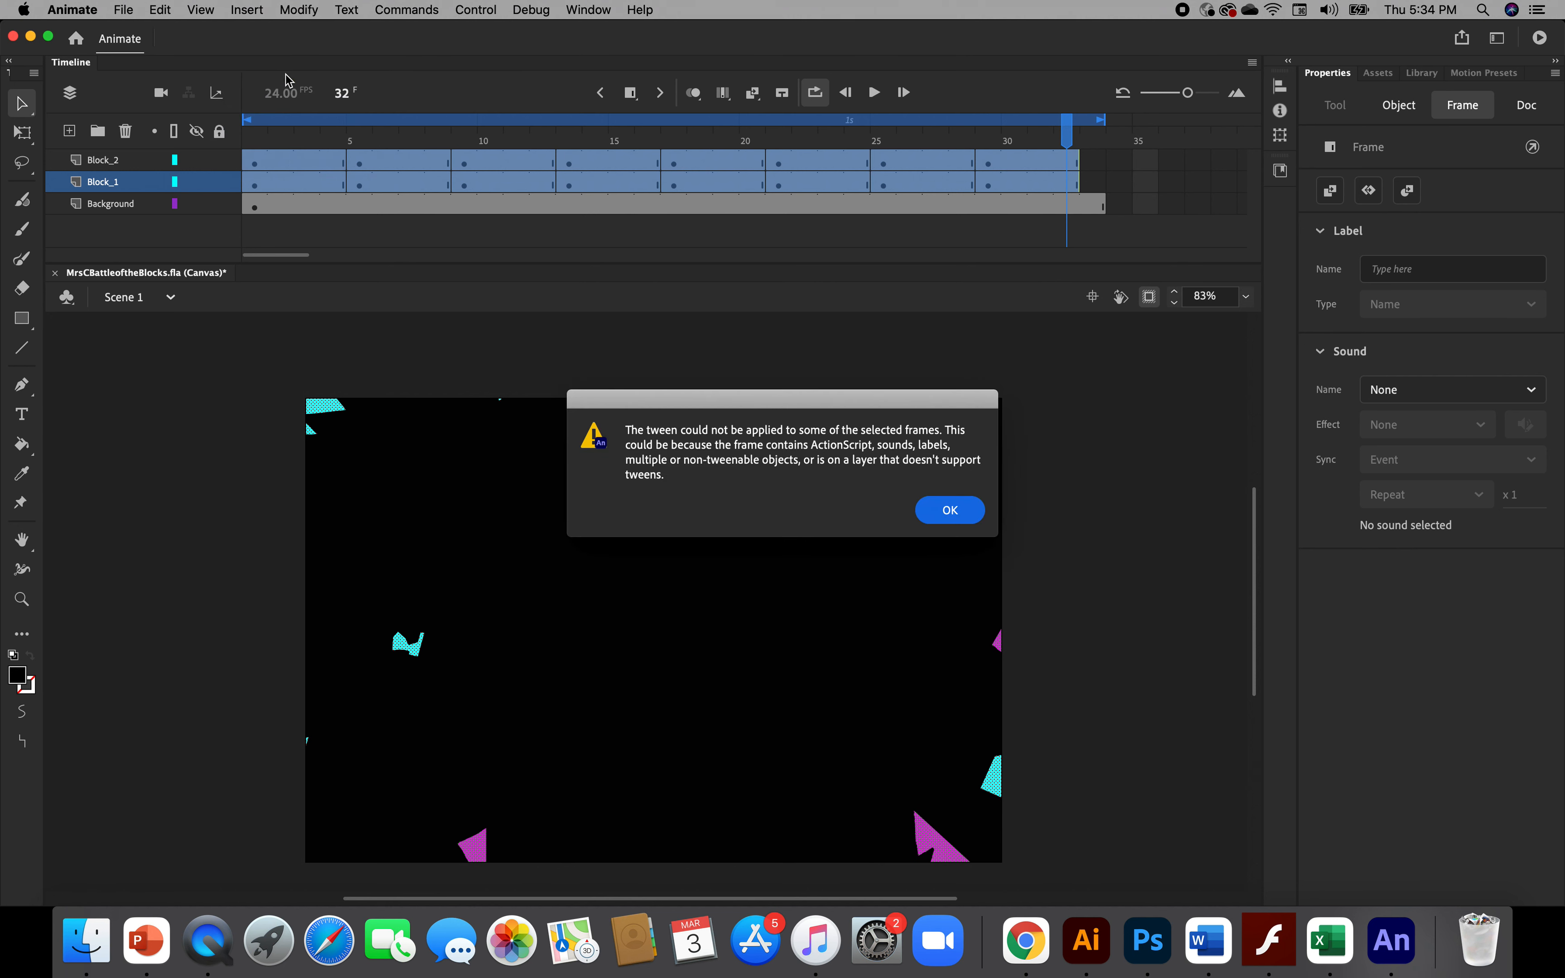
pyautogui.click(962, 509)
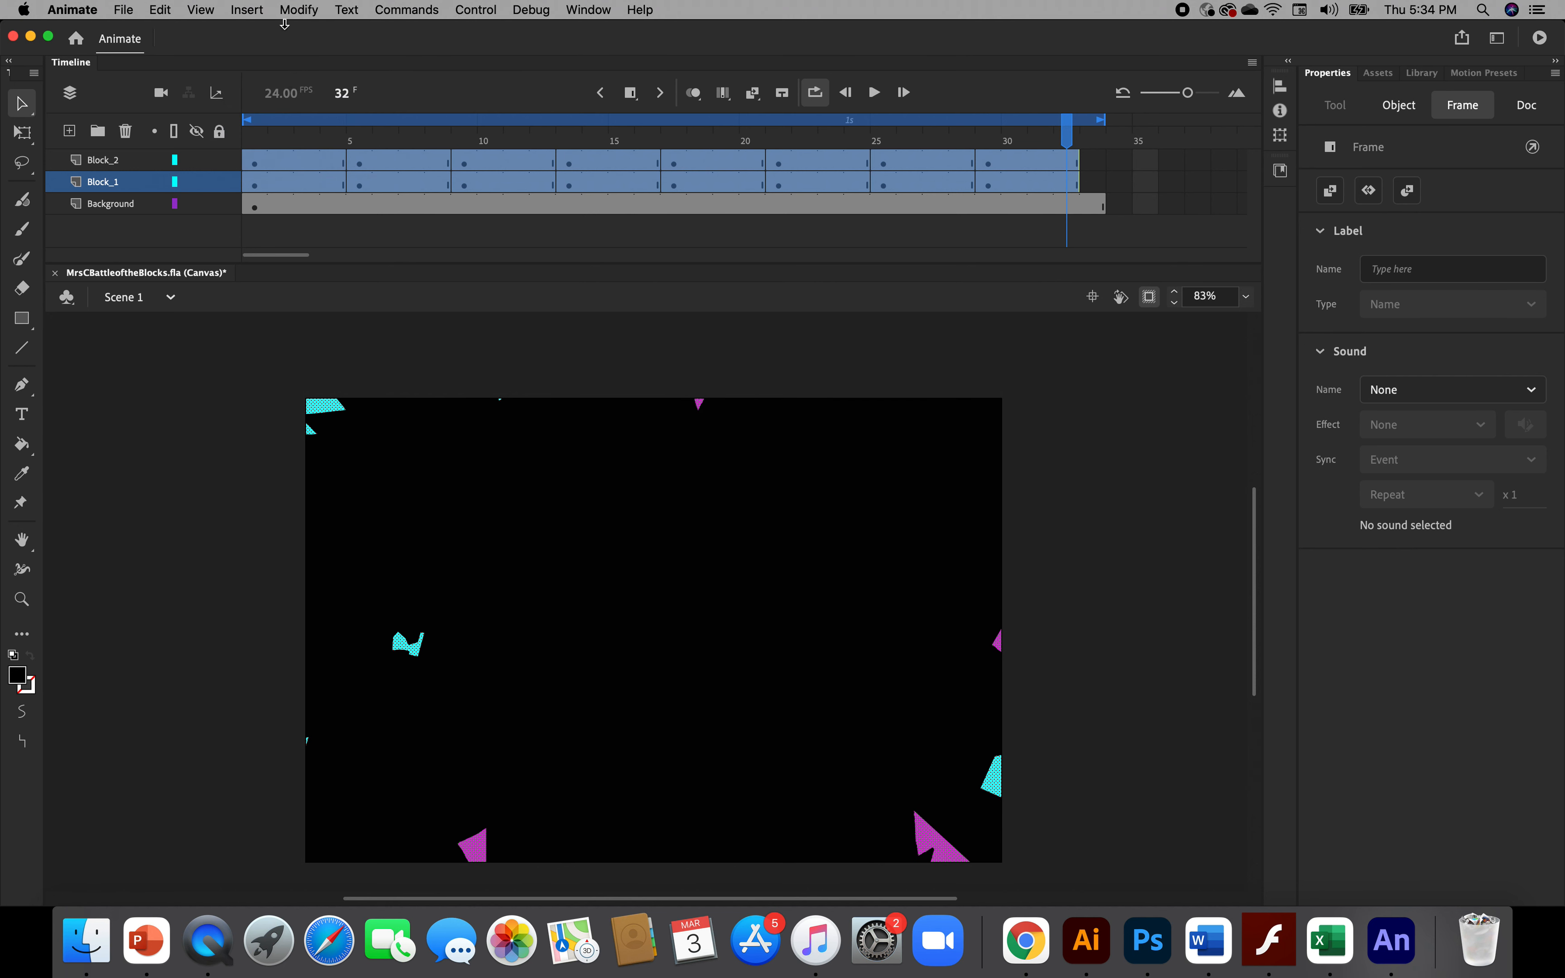
# Create classic tweens on the selected frames of the Block_2 and Block_1 layers
pyautogui.click(246, 9)
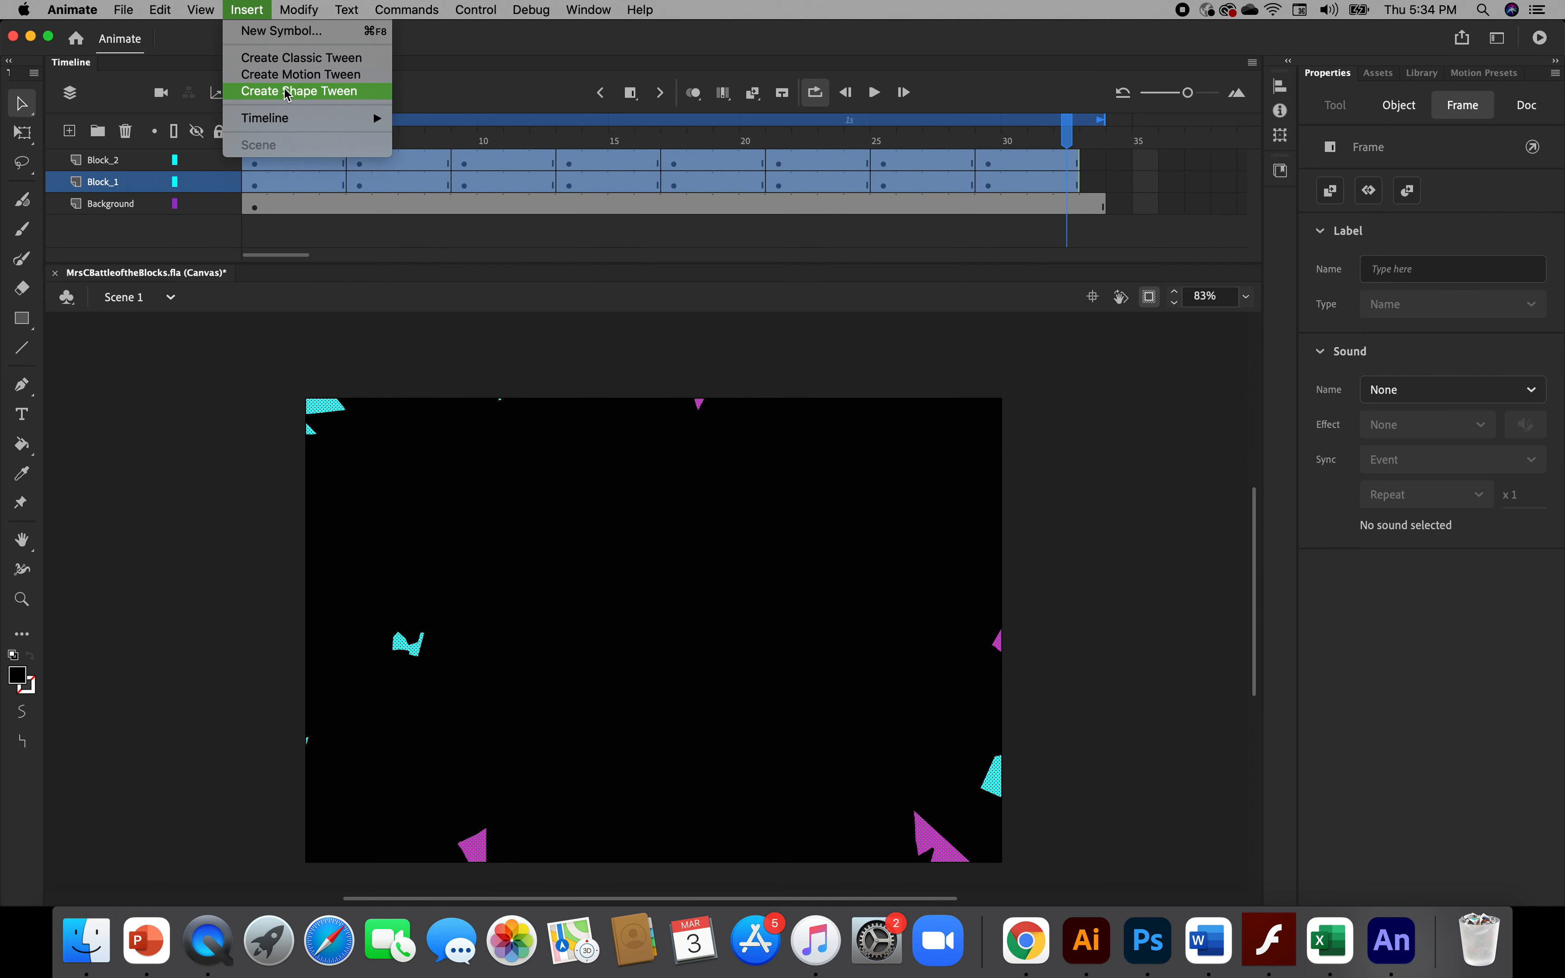
pyautogui.click(288, 58)
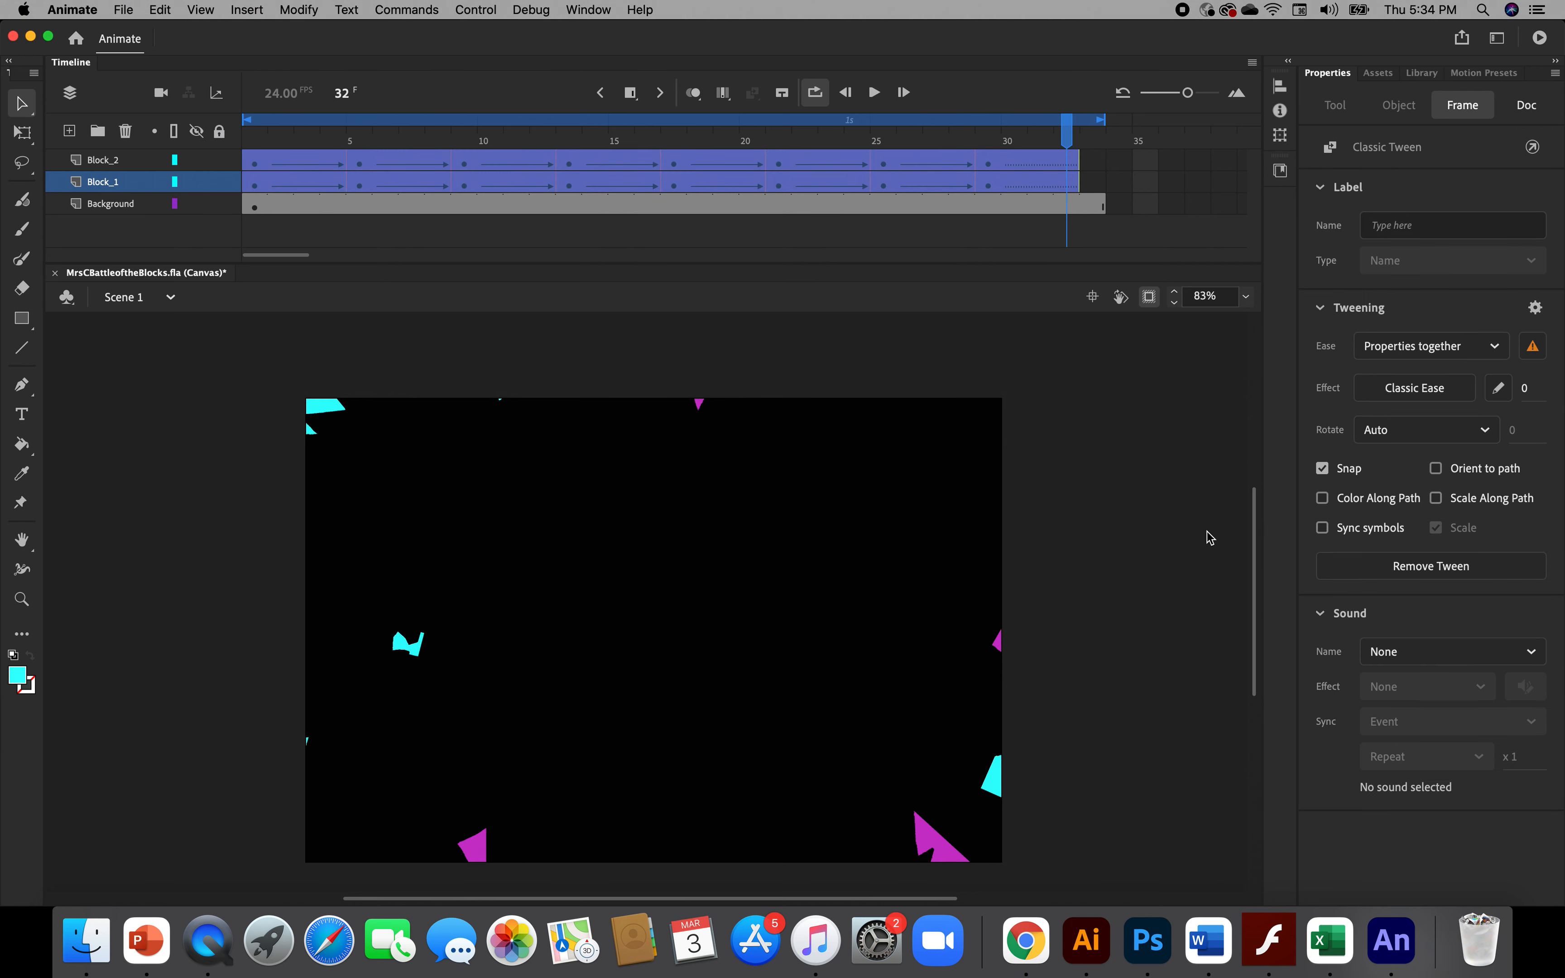
pyautogui.click(1083, 425)
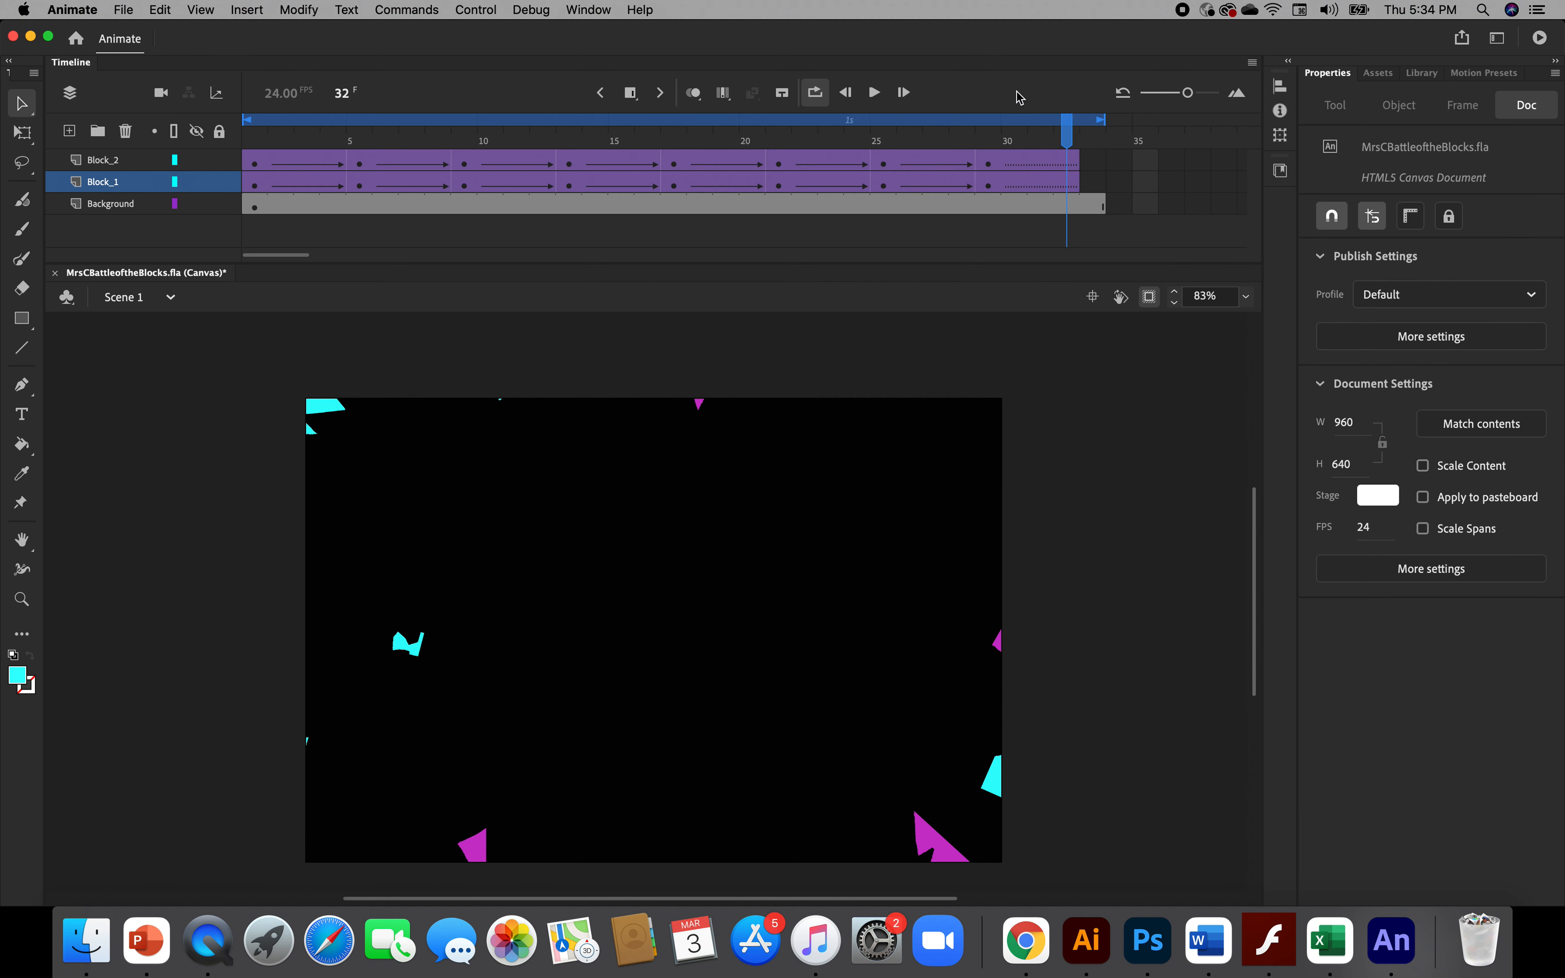
# Play the classic-tweened block animation in a loop to check its motion, and stop it
pyautogui.click(874, 92)
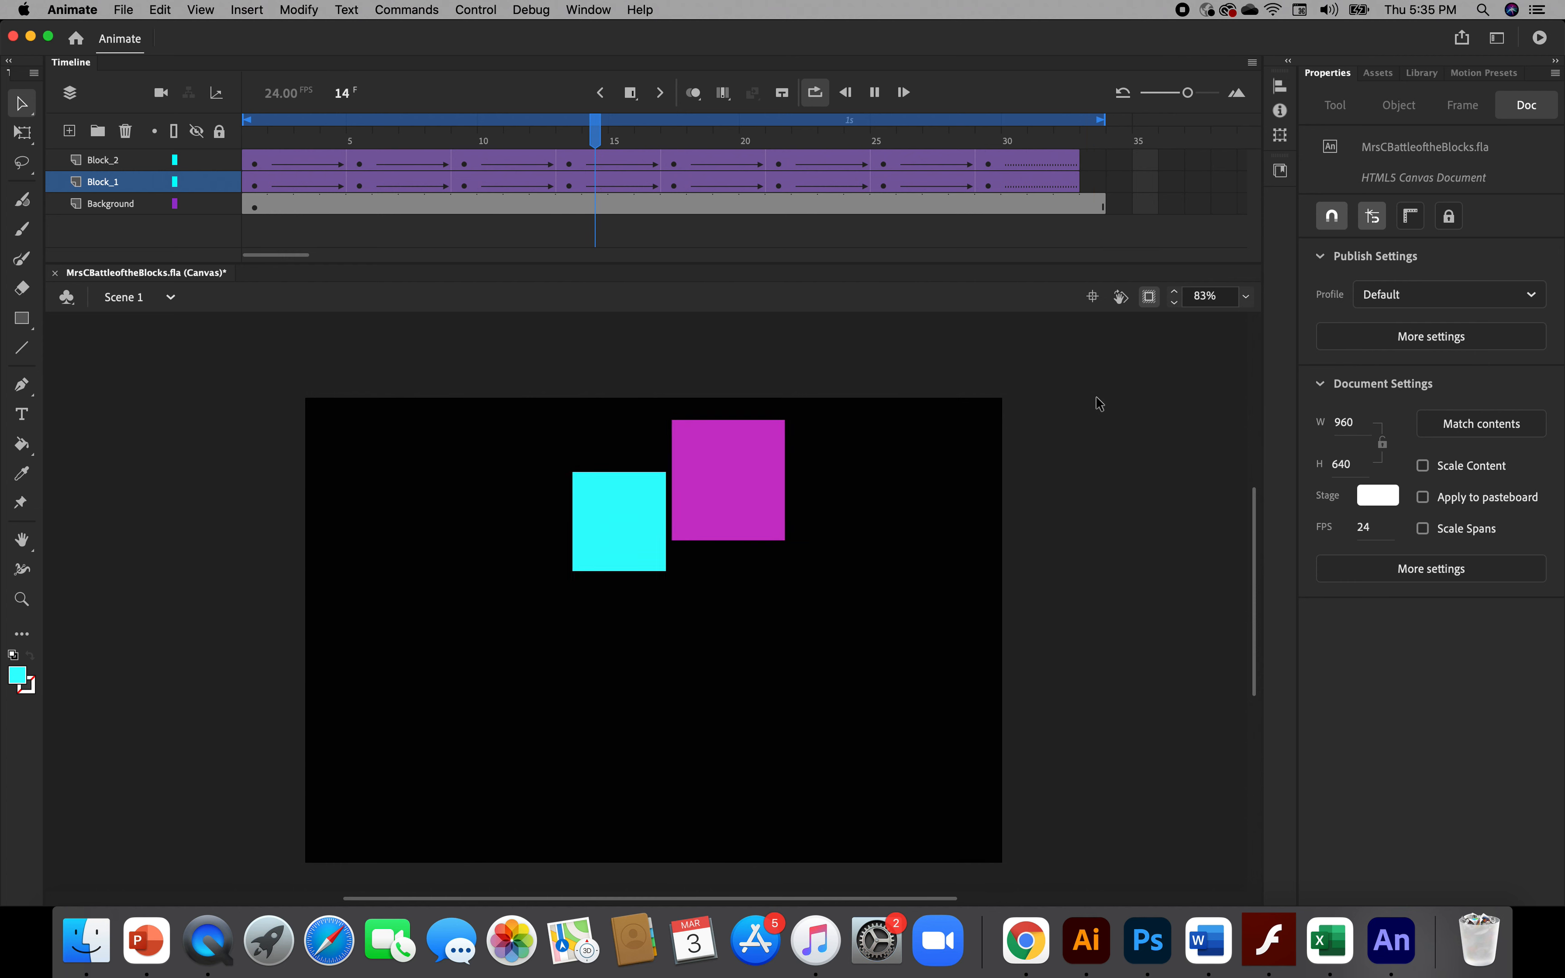
pyautogui.click(874, 92)
pyautogui.click(876, 92)
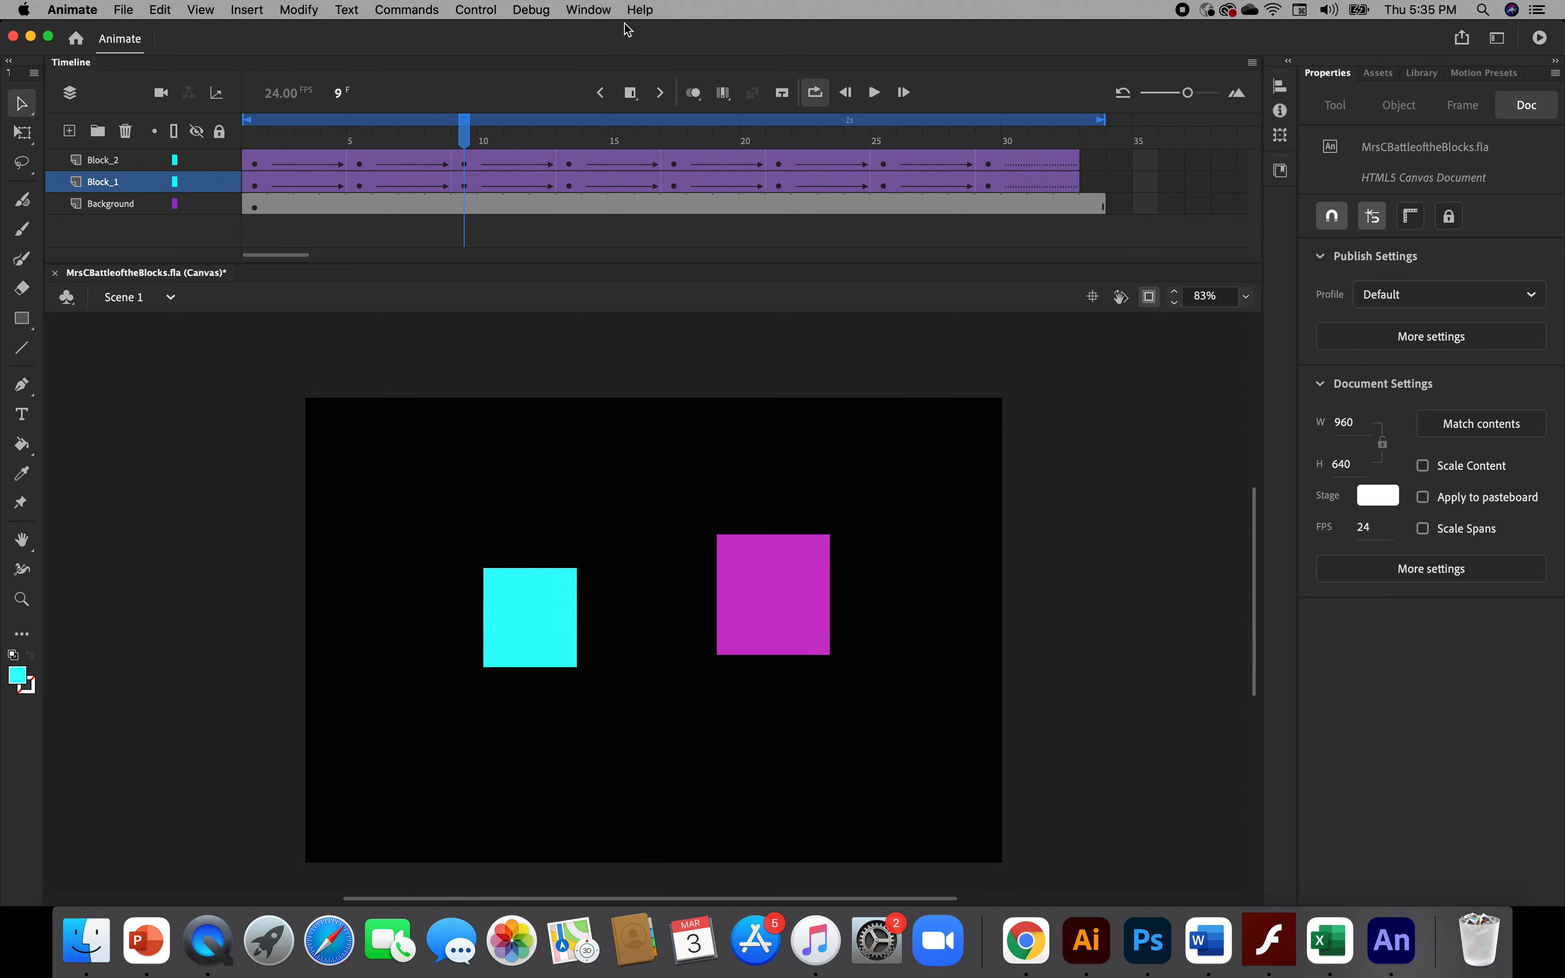
# Save the document and publish the animation as an Animated GIF (.gif)
pyautogui.click(124, 10)
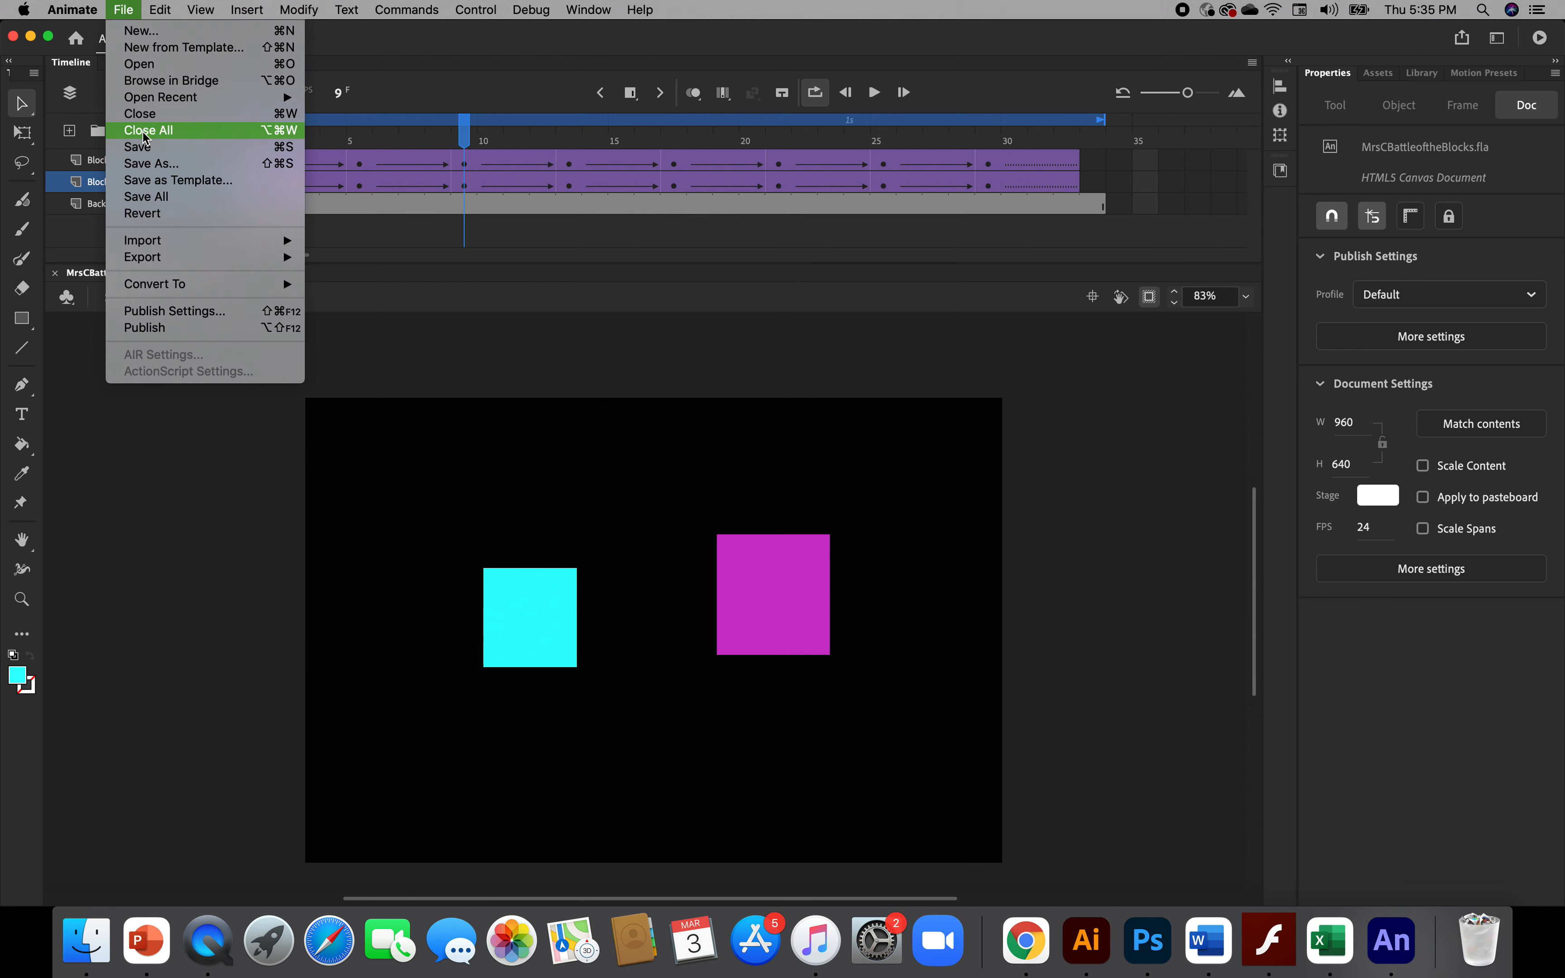
pyautogui.click(148, 148)
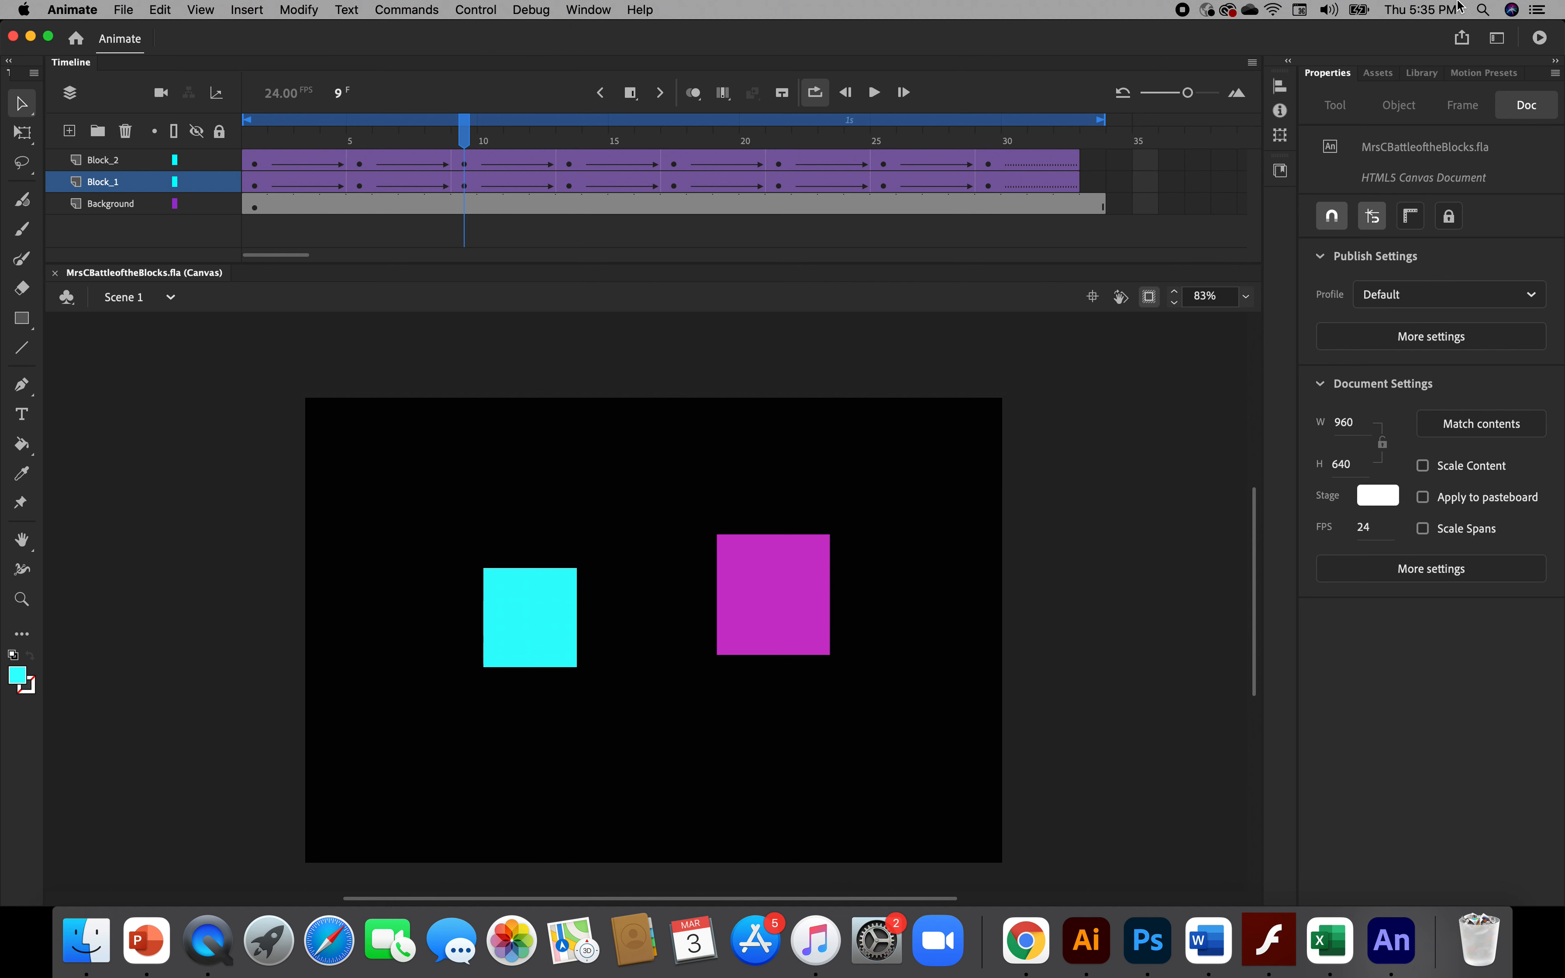
pyautogui.click(1463, 40)
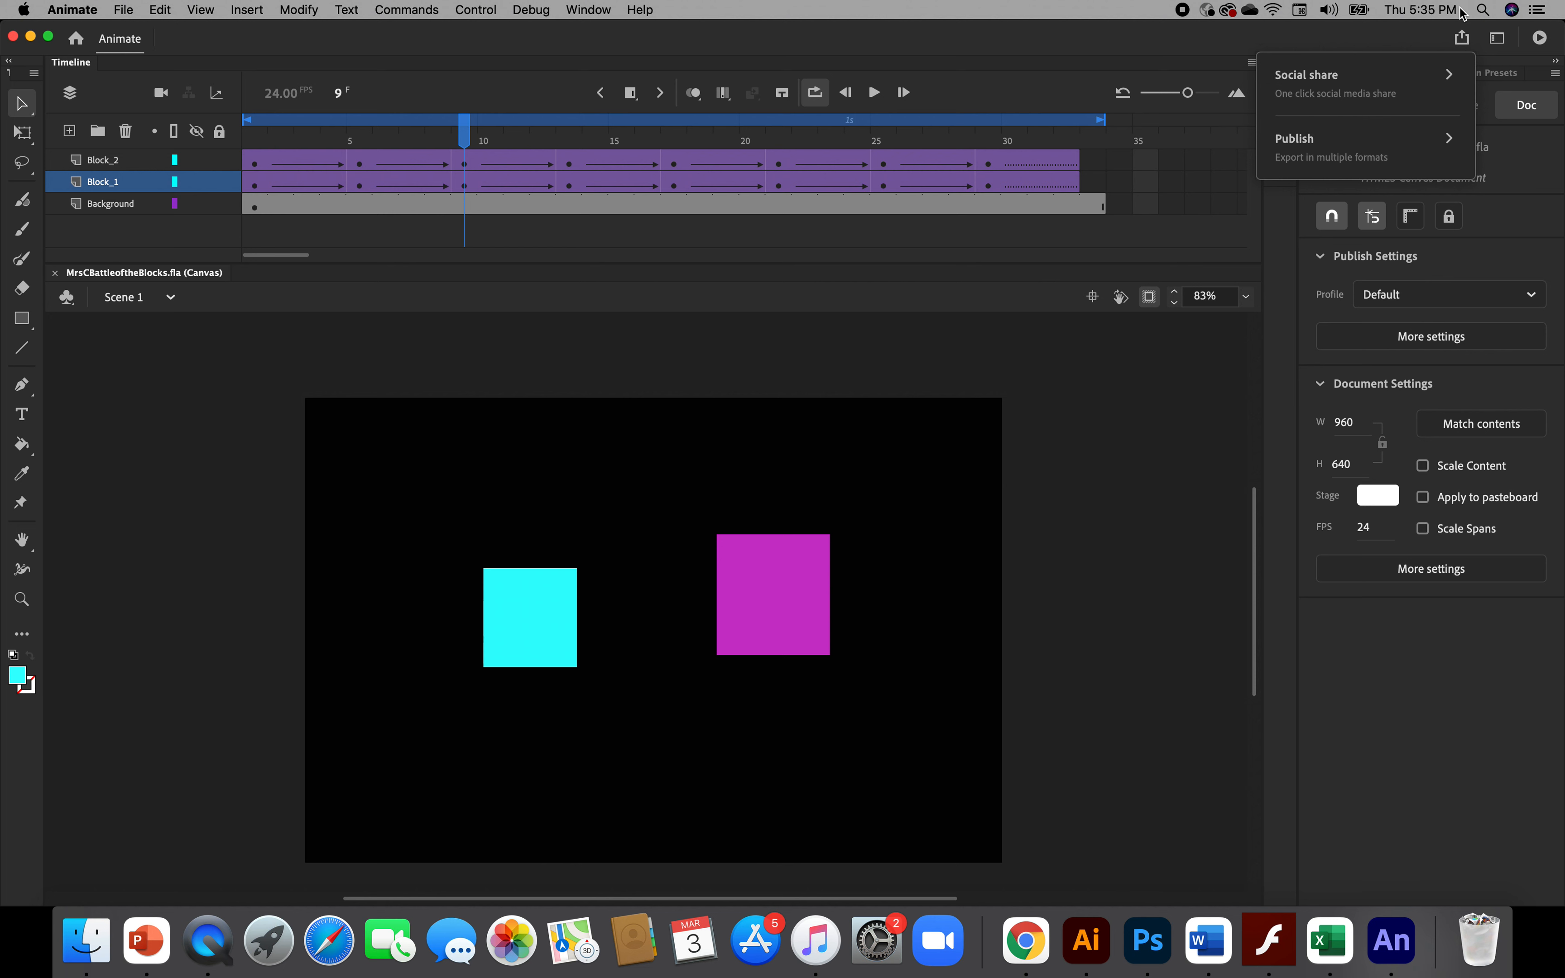
pyautogui.click(1452, 140)
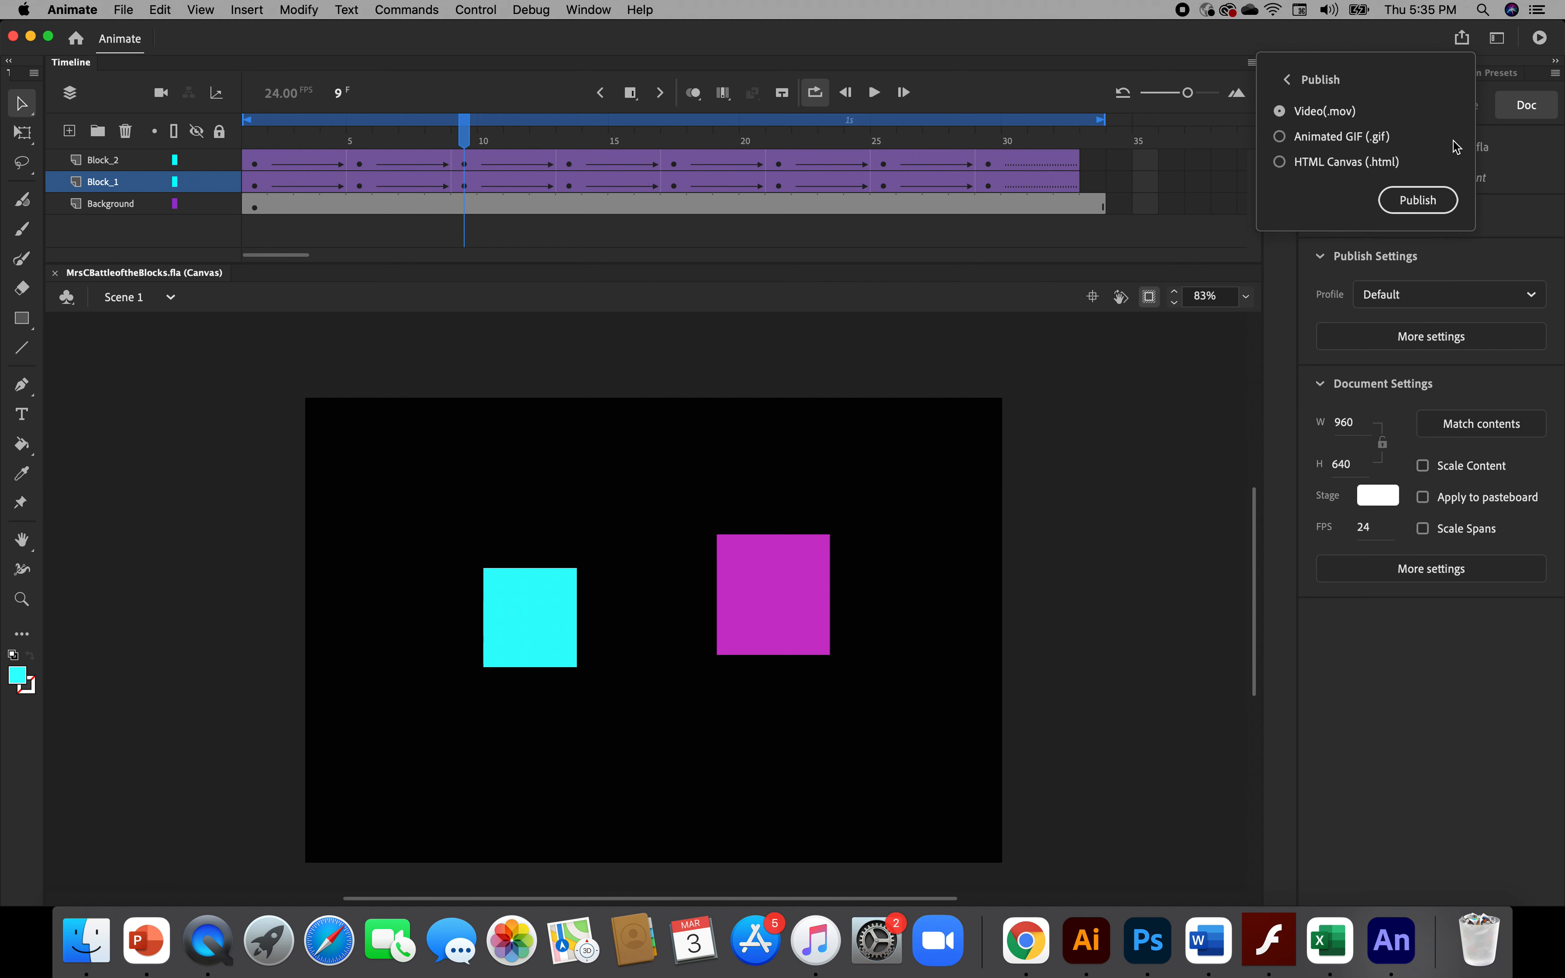
pyautogui.click(1280, 137)
pyautogui.click(1412, 203)
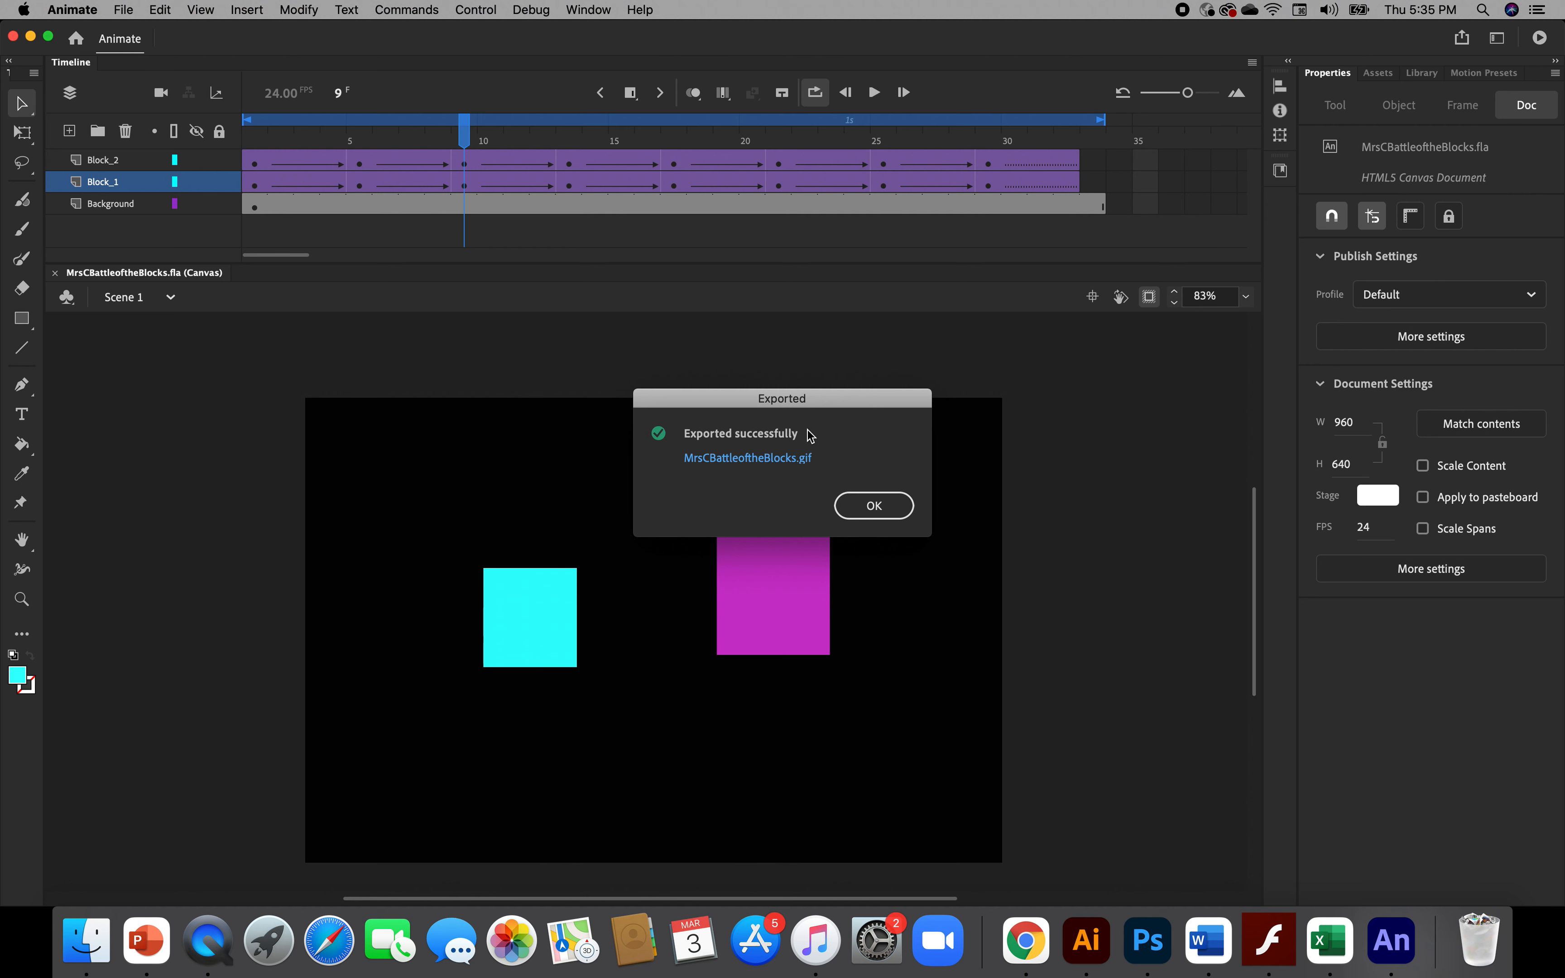
pyautogui.click(870, 514)
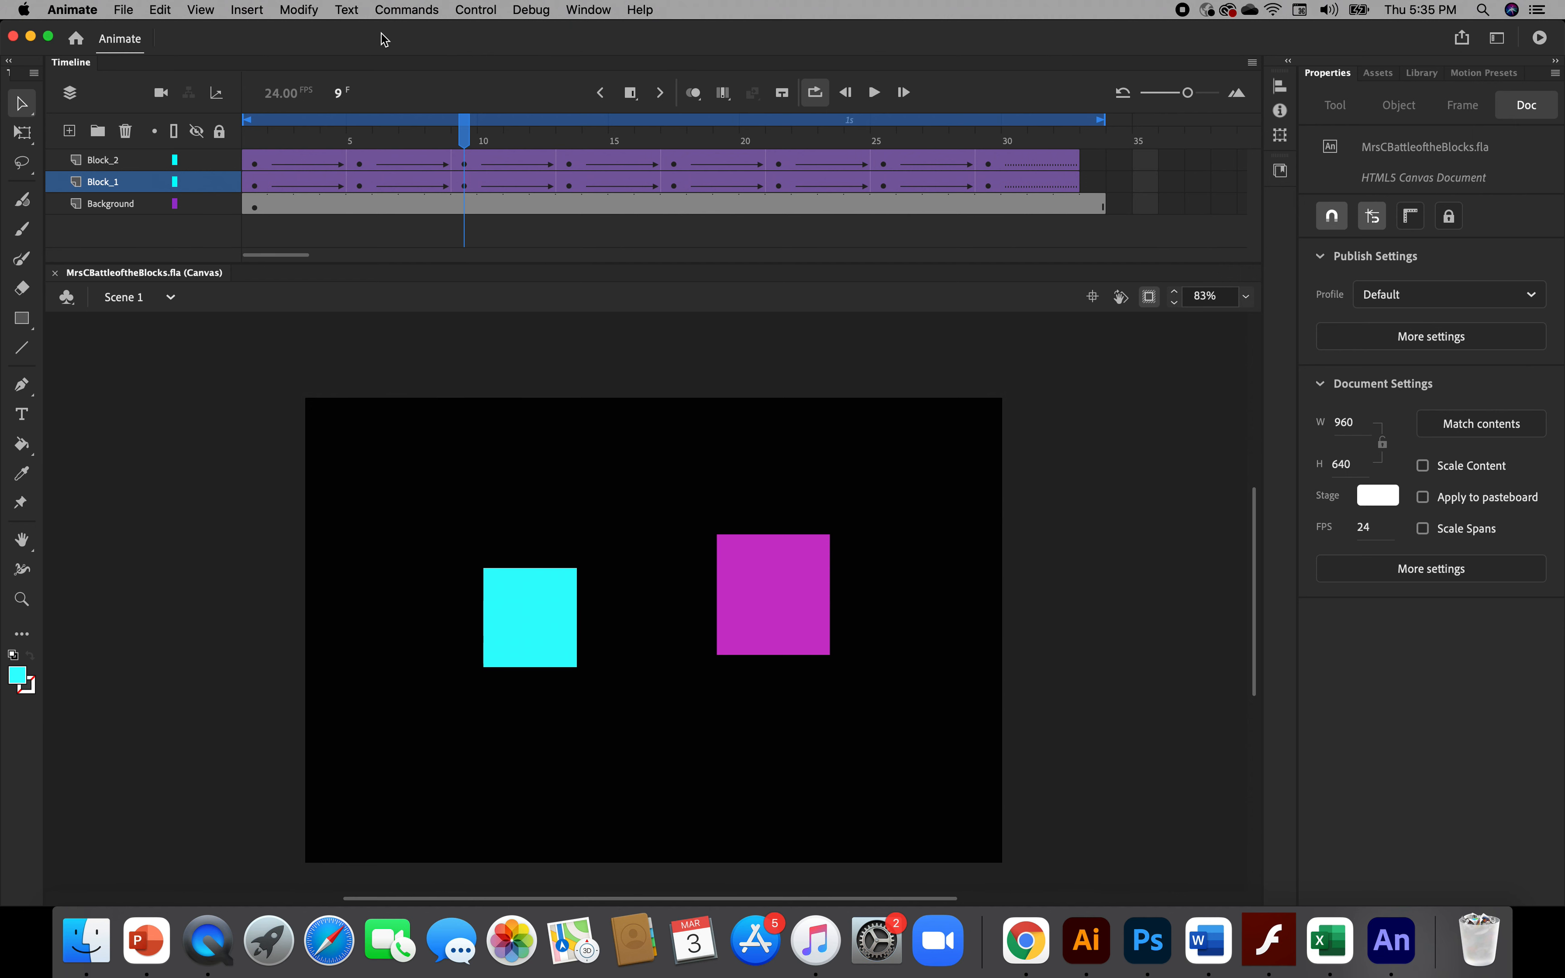
pyautogui.moveTo(382, 39); pyautogui.dragTo(396, 39)
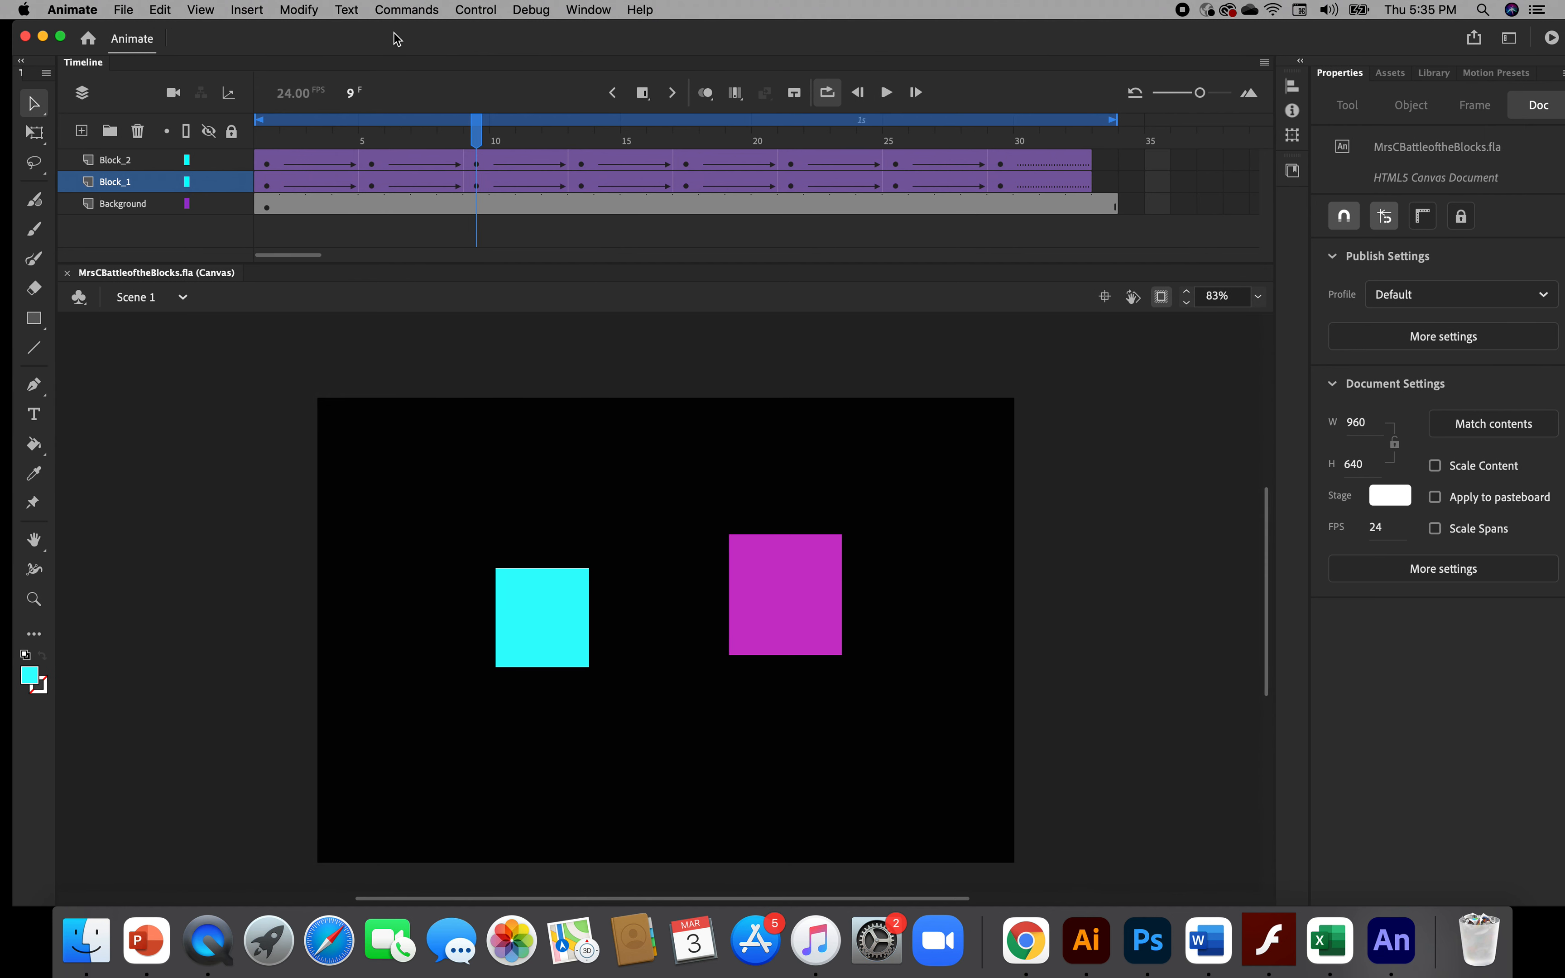